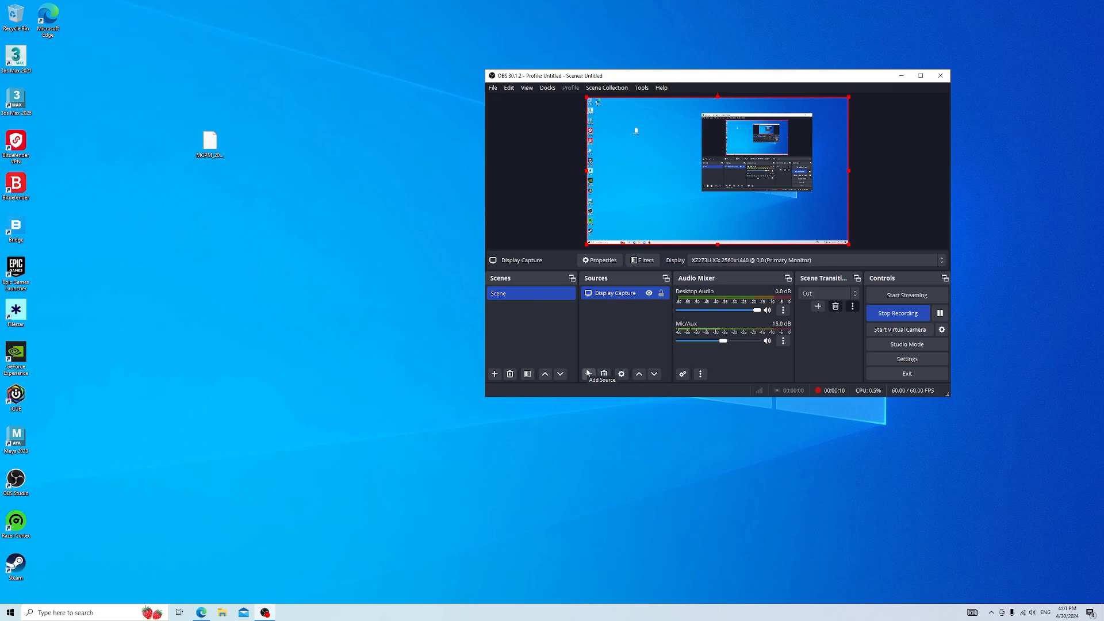
Open Microsoft Edge, search the web for "pyton 3.12.3" and open the Python 3.12.3 release page on python.org
{"action": "left_click", "coordinate": [587, 373]}
{"action": "left_click", "coordinate": [201, 612]}
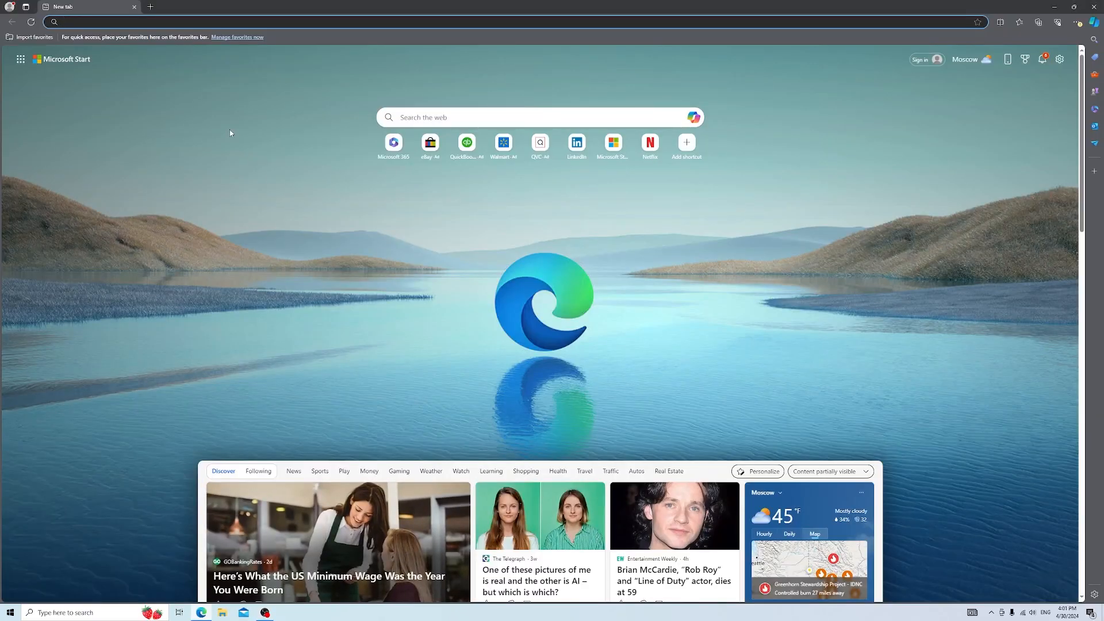
{"action": "type", "text": "pyton 3.12.3"}
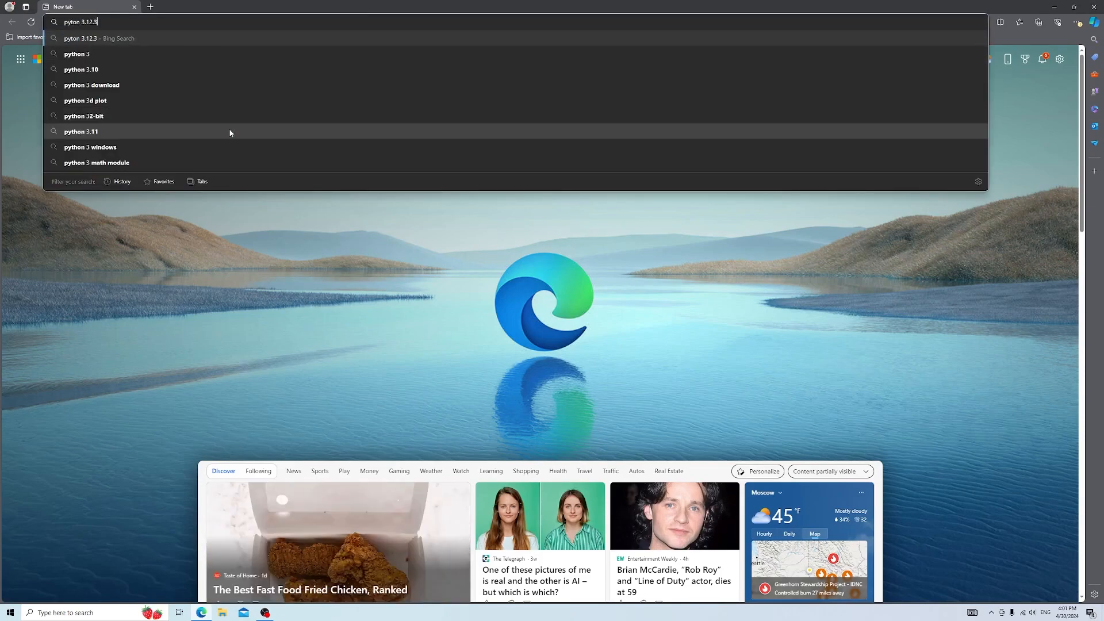
{"action": "key", "text": "Return"}
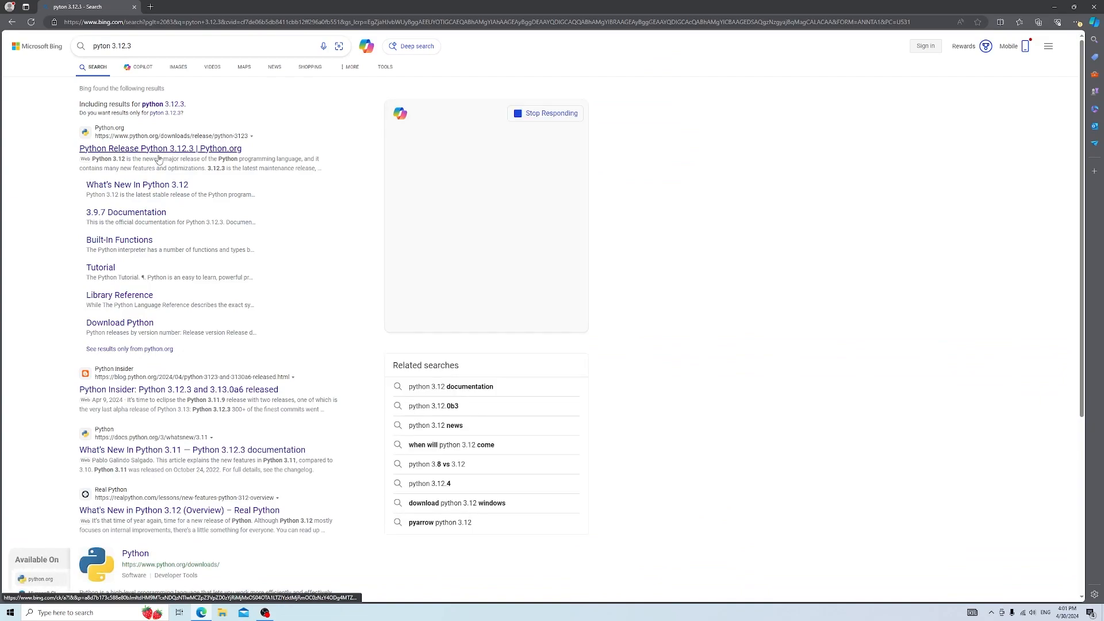
{"action": "left_click", "coordinate": [155, 151]}
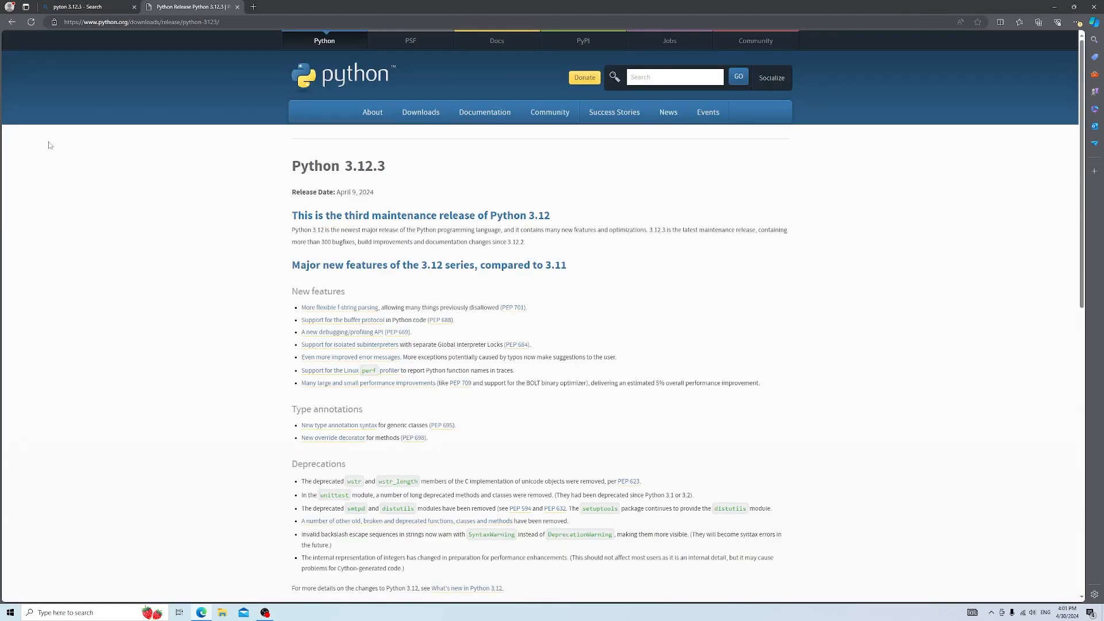
Download the Python 3.12.3 installer for Windows and launch python-3.12.3-amd64.exe
{"action": "mouse_move", "coordinate": [434, 122]}
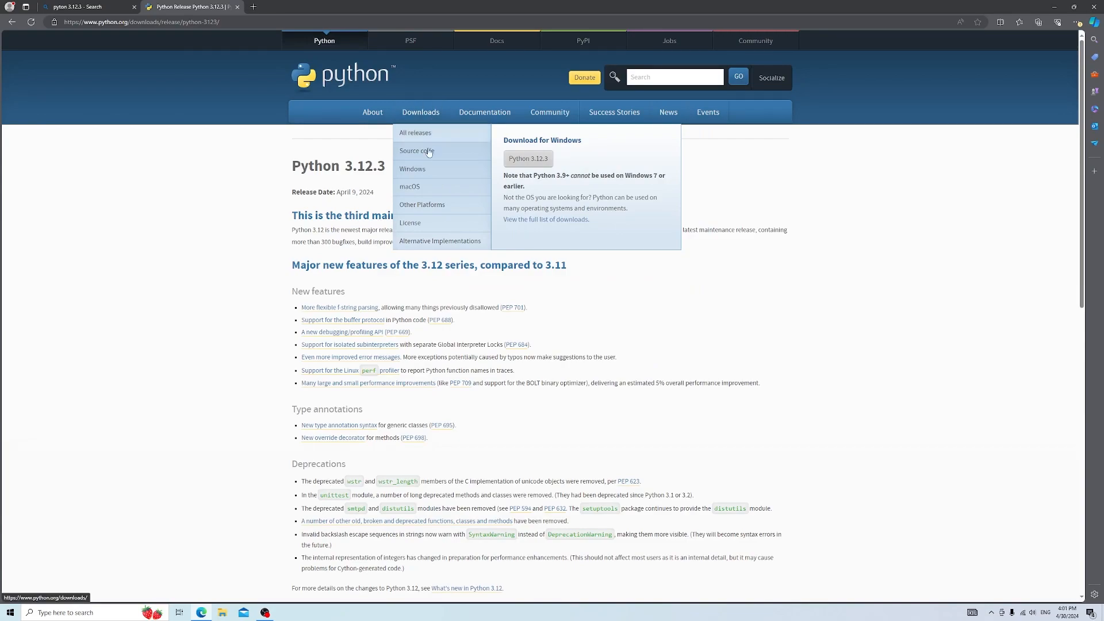
{"action": "left_click", "coordinate": [523, 162]}
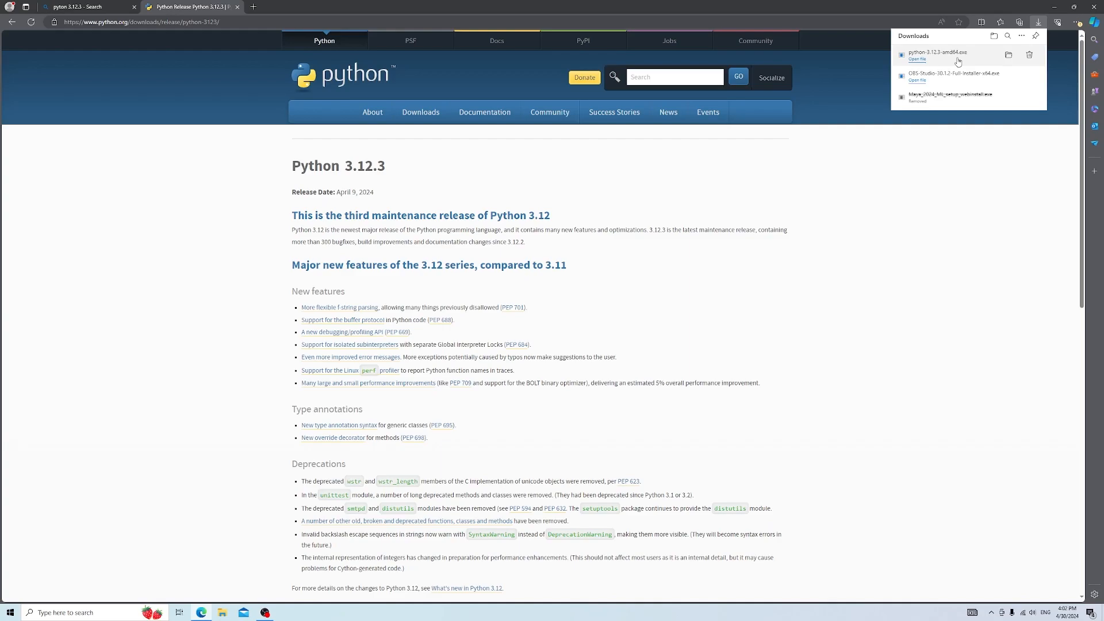
{"action": "left_click", "coordinate": [925, 60]}
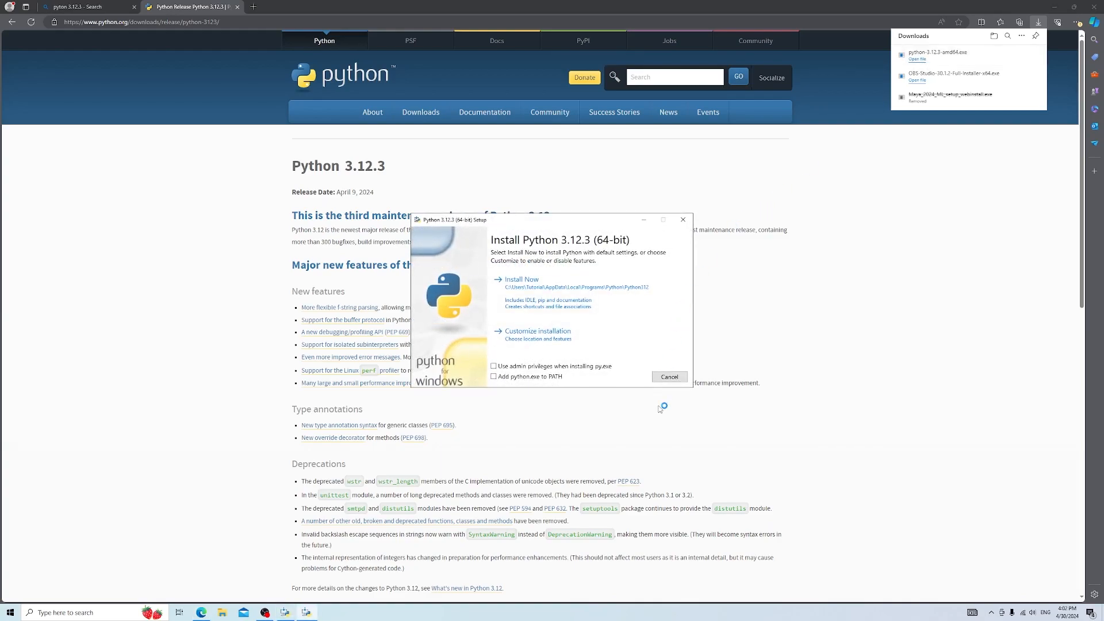
Install Python 3.12.3 with admin privileges for py.exe and python.exe added to PATH, and close all setup windows
{"action": "left_click", "coordinate": [495, 366]}
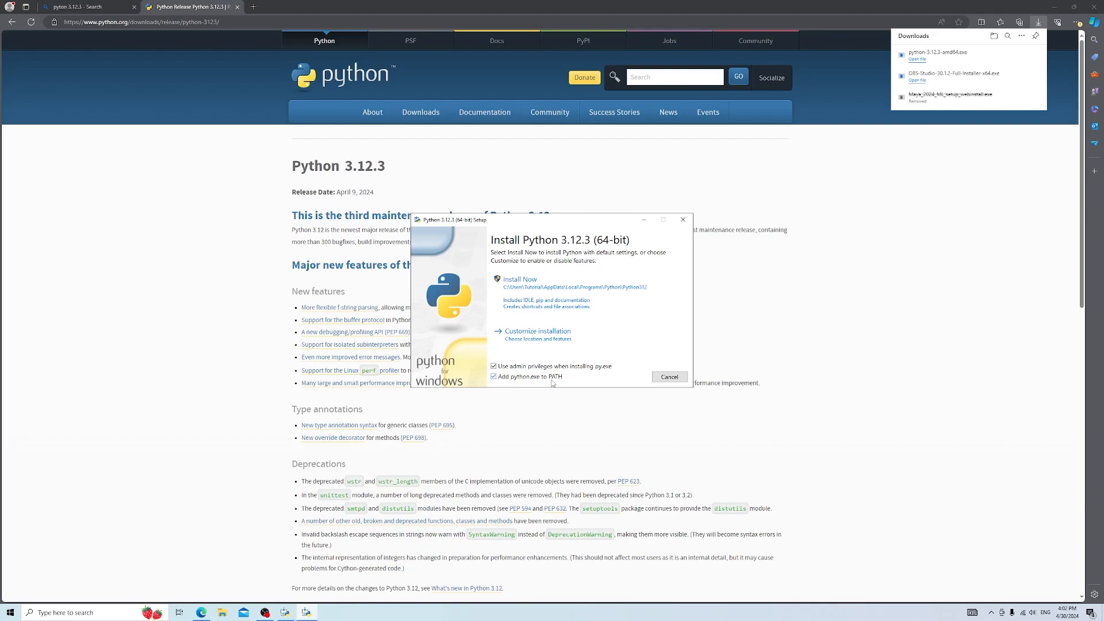
{"action": "left_click", "coordinate": [546, 299]}
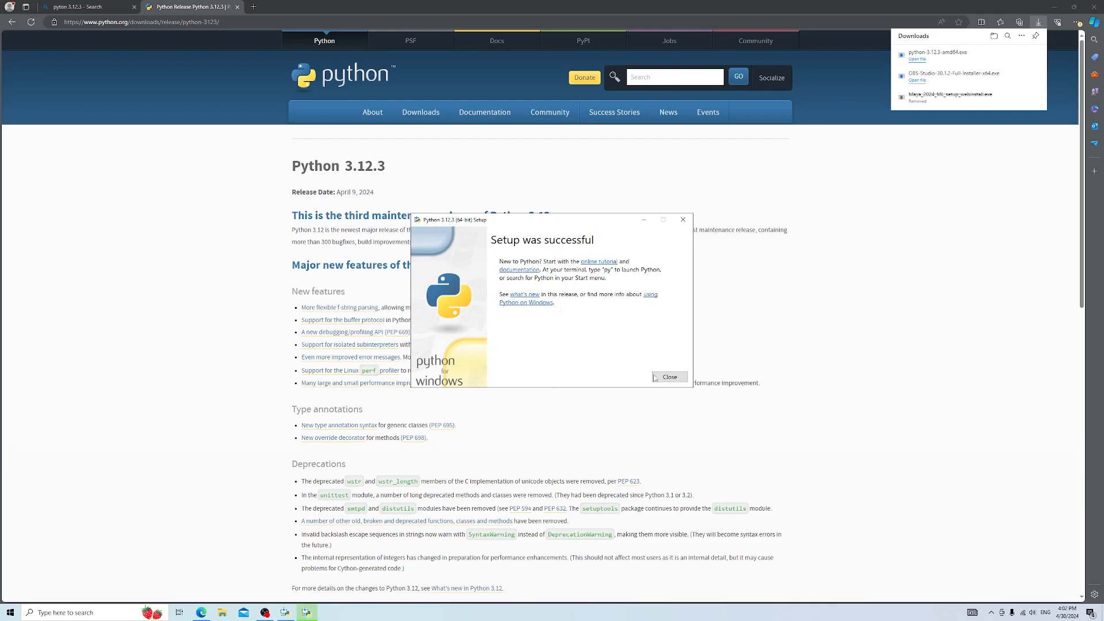
{"action": "left_click", "coordinate": [654, 378]}
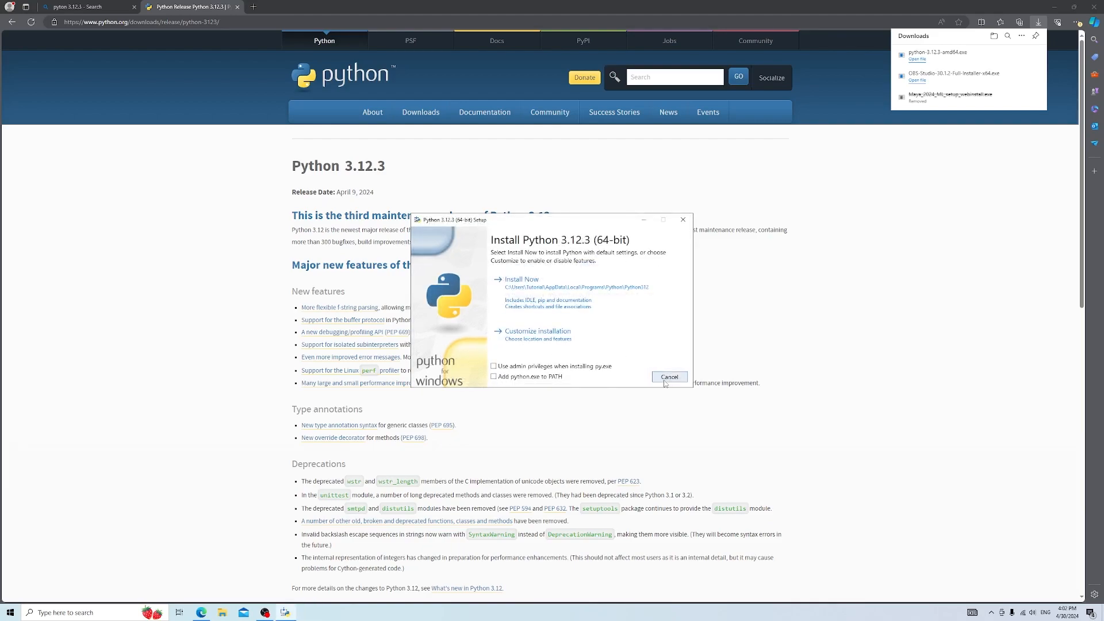
{"action": "left_click", "coordinate": [683, 221]}
{"action": "left_click", "coordinate": [553, 338]}
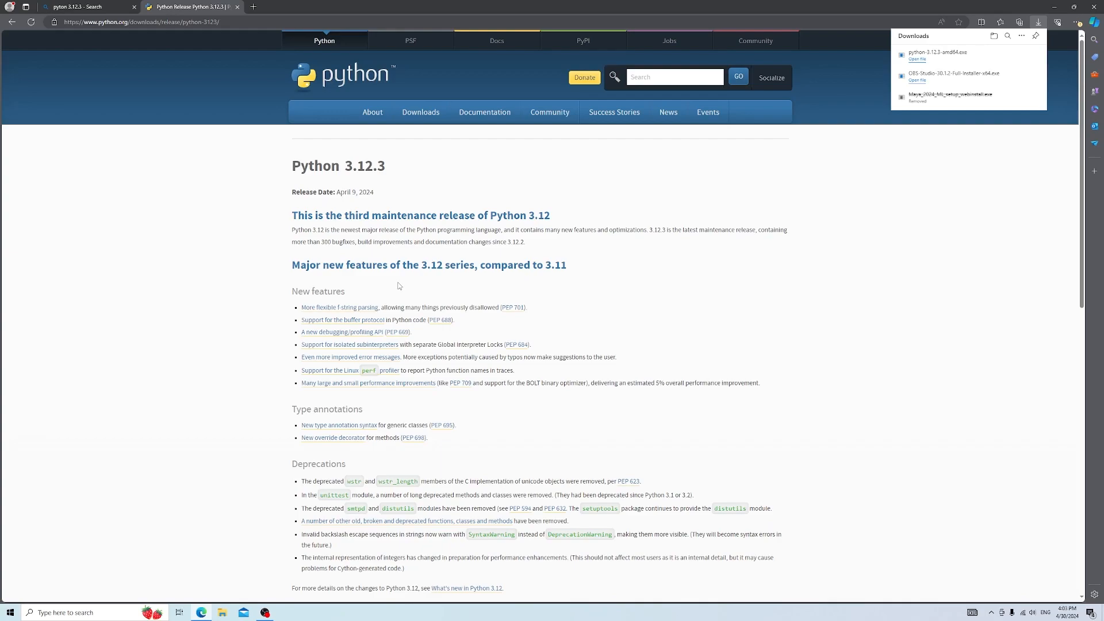
Close the Python release page, search the web for "pymel" and open the pymel project page on PyPI
{"action": "left_click", "coordinate": [237, 7]}
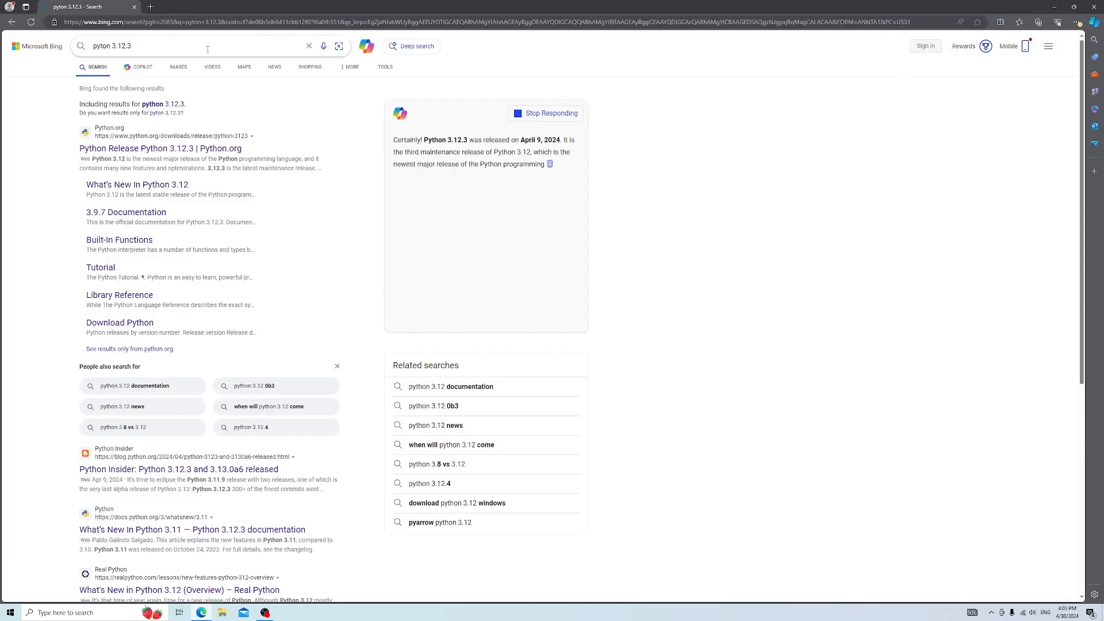
{"action": "left_click", "coordinate": [309, 46]}
{"action": "type", "text": "pymel"}
{"action": "key", "text": "Return"}
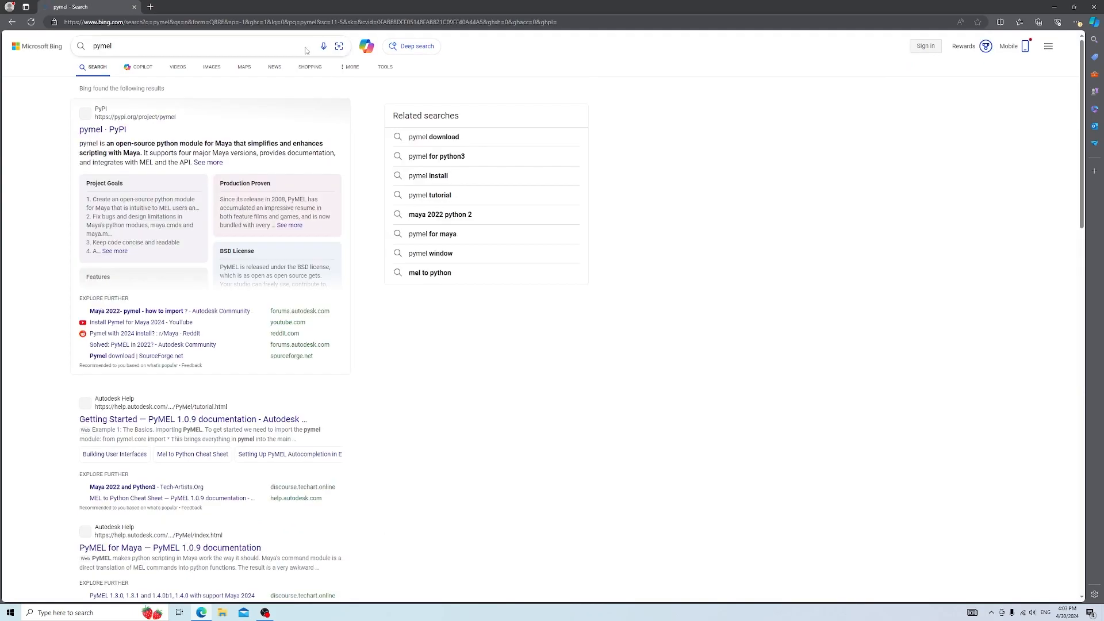
{"action": "left_click", "coordinate": [111, 127]}
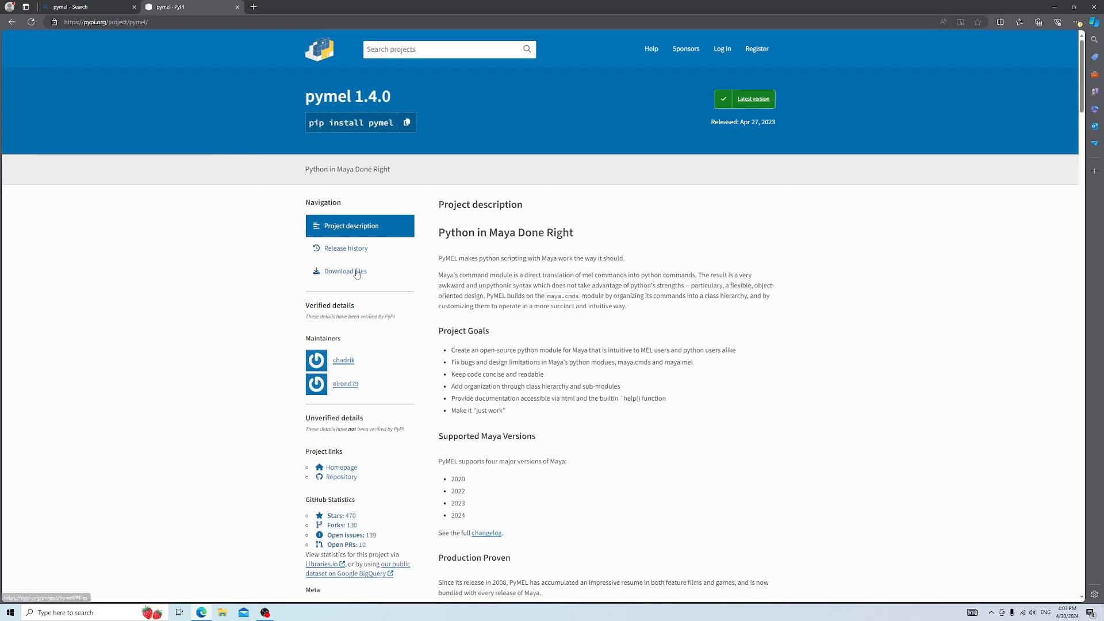
Download pymel-1.4.0-py2.py3-none-any.whl from the project's download files and show it in its folder
{"action": "left_click", "coordinate": [356, 273]}
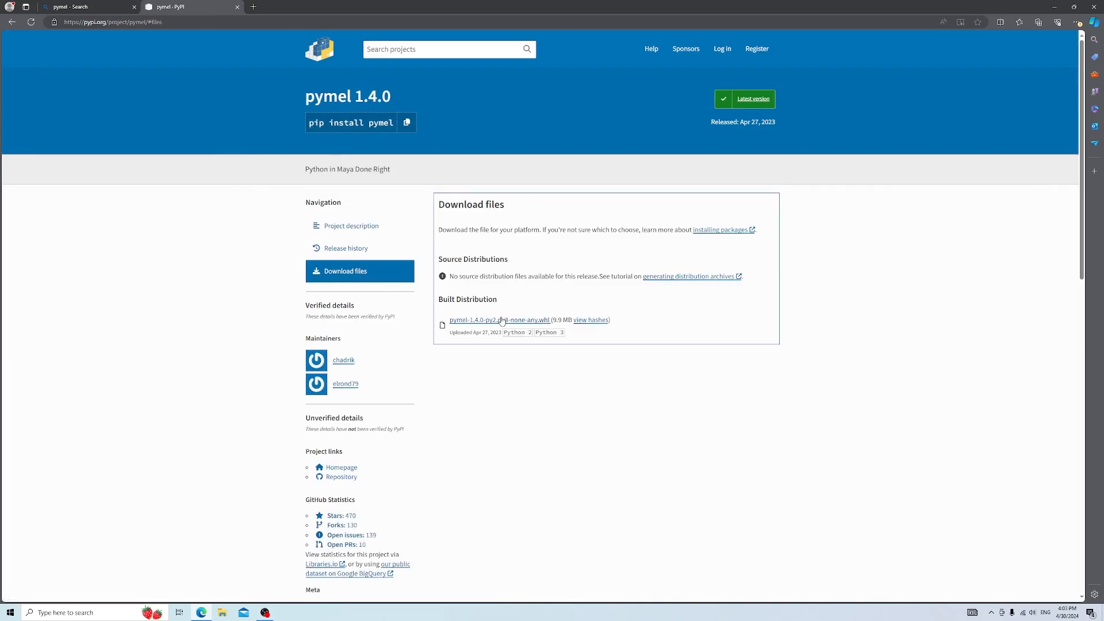
{"action": "left_click", "coordinate": [502, 320]}
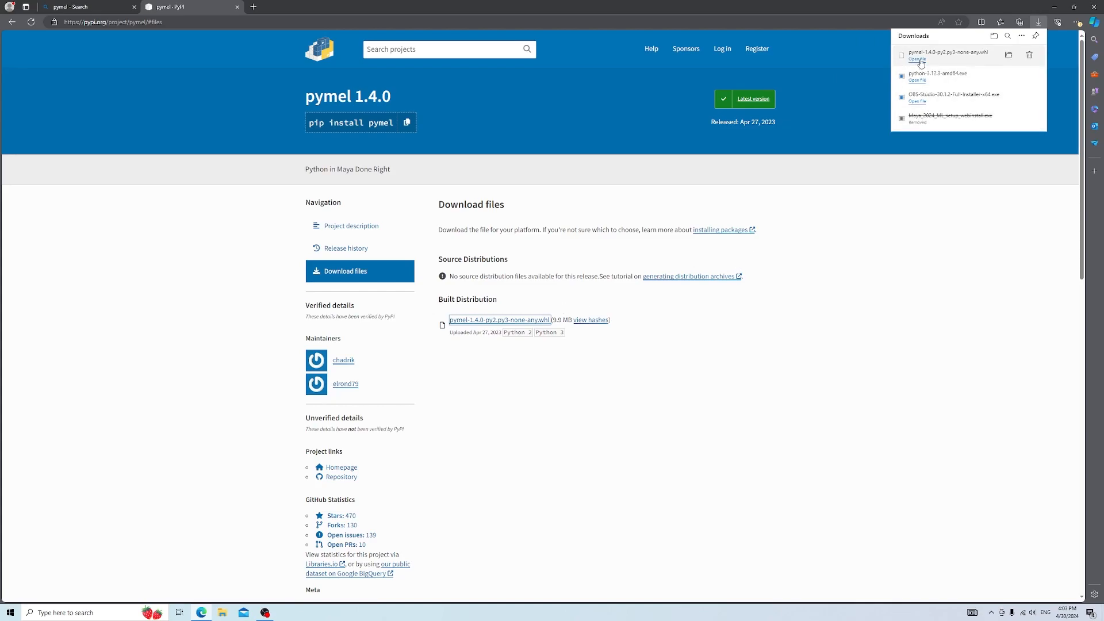
{"action": "left_click", "coordinate": [1008, 54]}
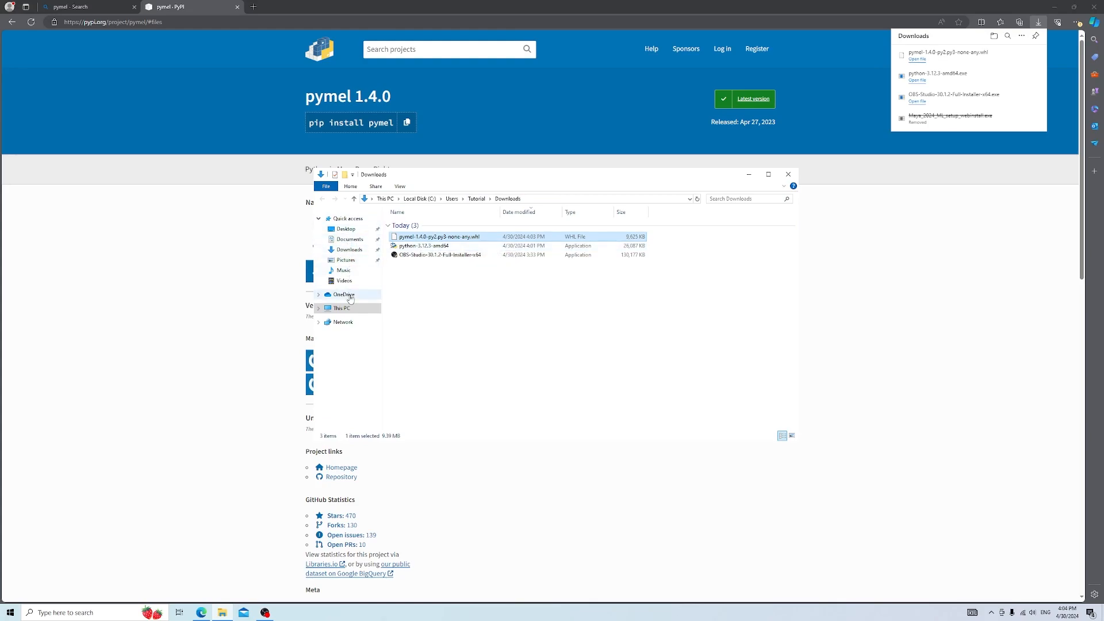
Browse File Explorer to the folder C:\Program Files\Autodesk\Maya2023\bin
{"action": "left_click", "coordinate": [342, 309]}
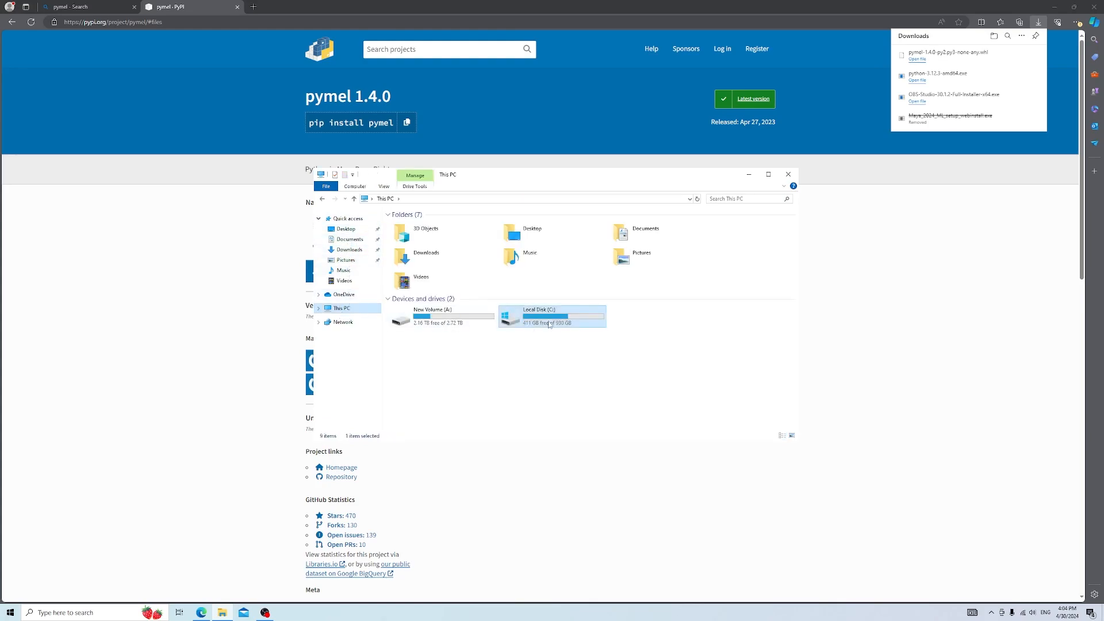
{"action": "double_click", "coordinate": [549, 325]}
{"action": "double_click", "coordinate": [425, 261]}
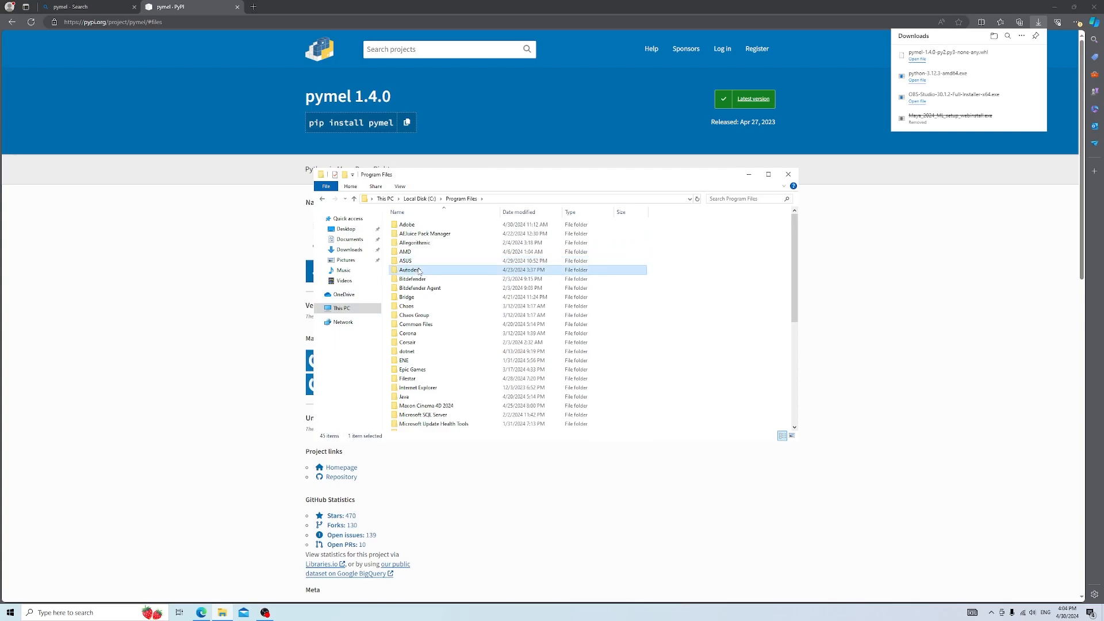
{"action": "double_click", "coordinate": [418, 270]}
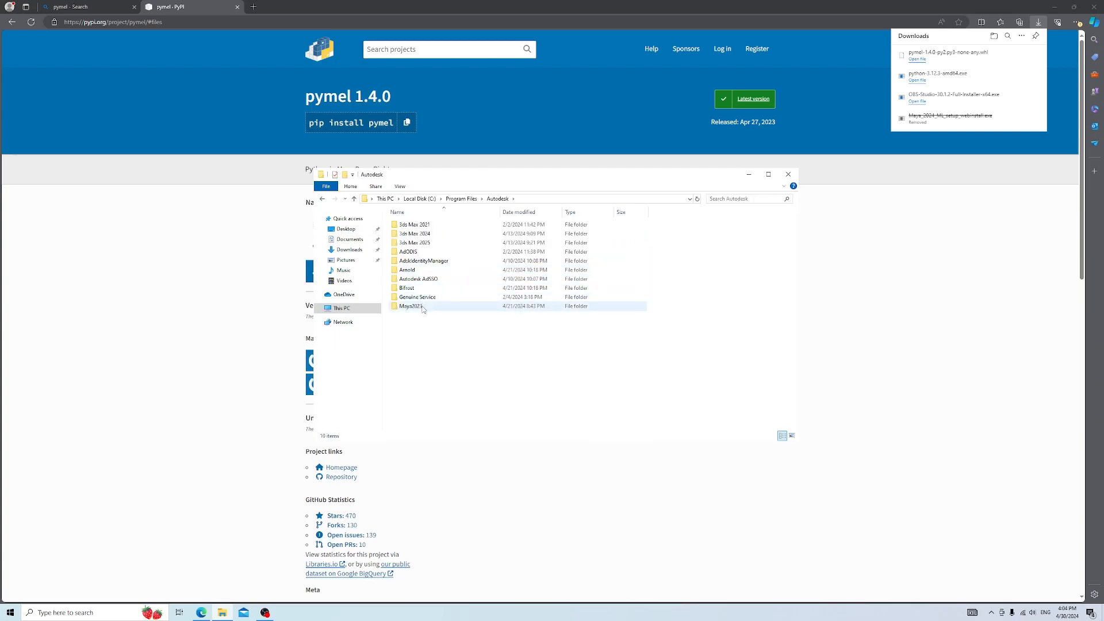
{"action": "double_click", "coordinate": [422, 308]}
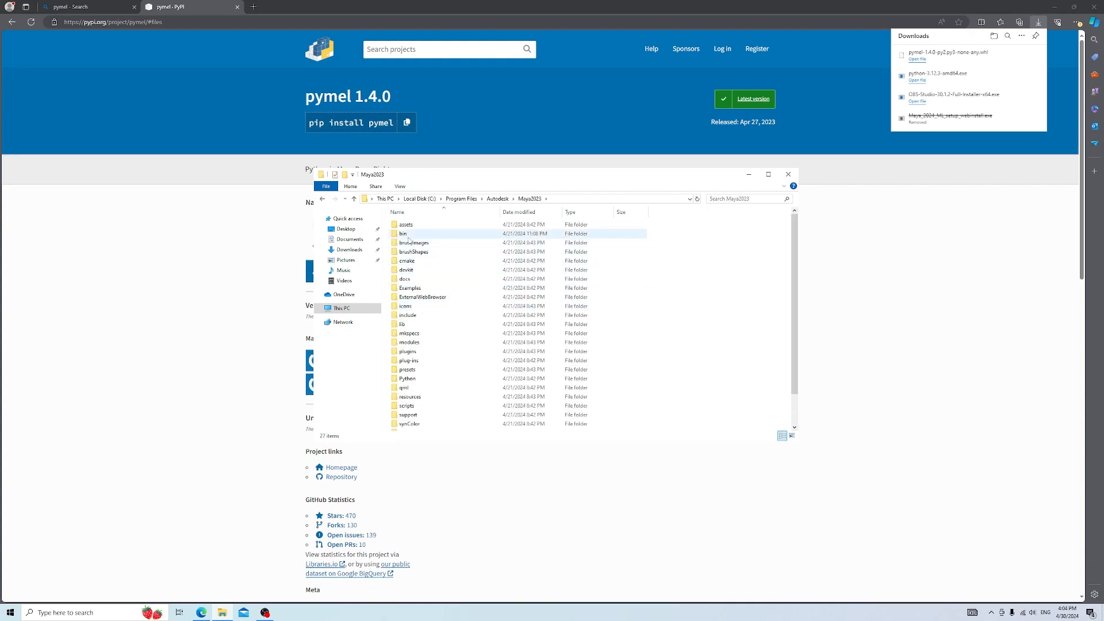
{"action": "double_click", "coordinate": [410, 233]}
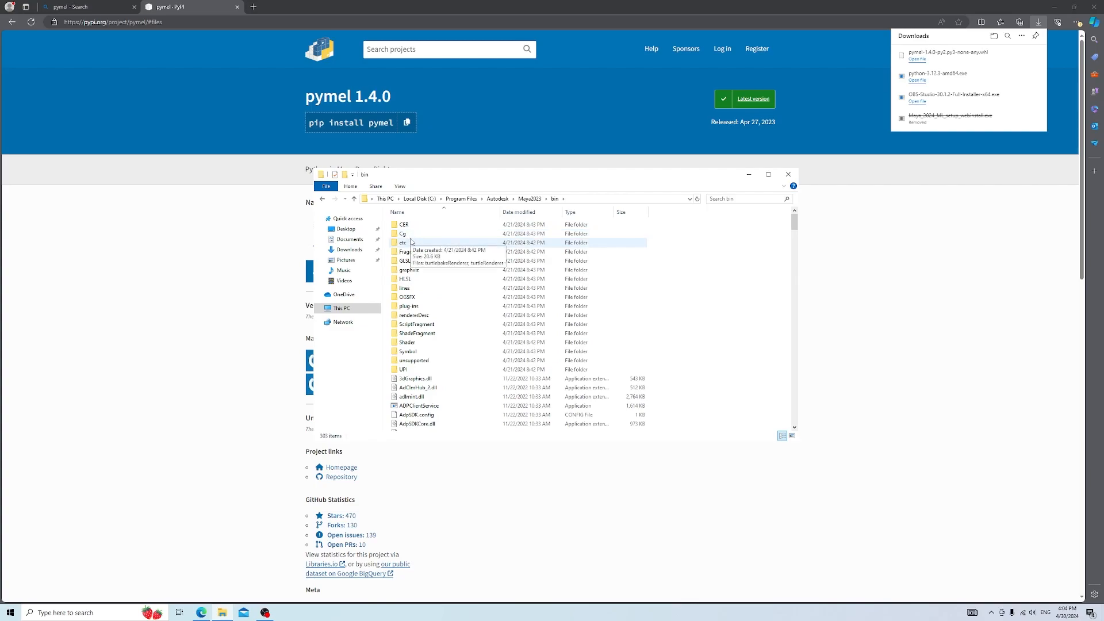
Open a second File Explorer window on the Downloads folder and arrange the bin window so both file lists are accessible
{"action": "right_click", "coordinate": [229, 613]}
{"action": "left_click", "coordinate": [198, 566]}
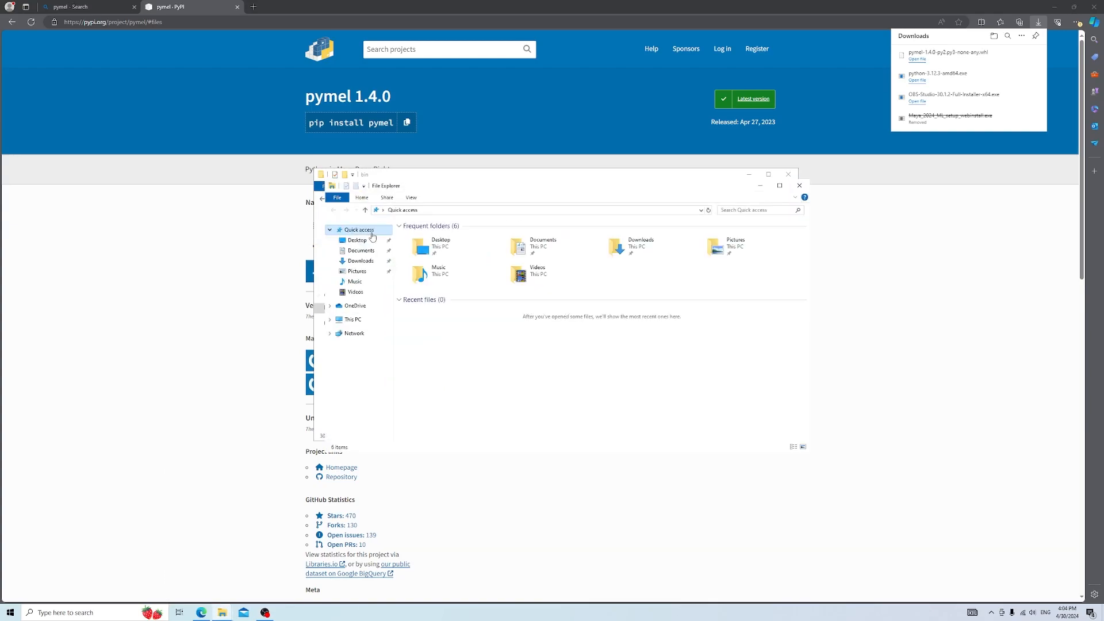
{"action": "left_click", "coordinate": [361, 260]}
{"action": "left_click_drag", "start_coordinate": [431, 175], "coordinate": [641, 280]}
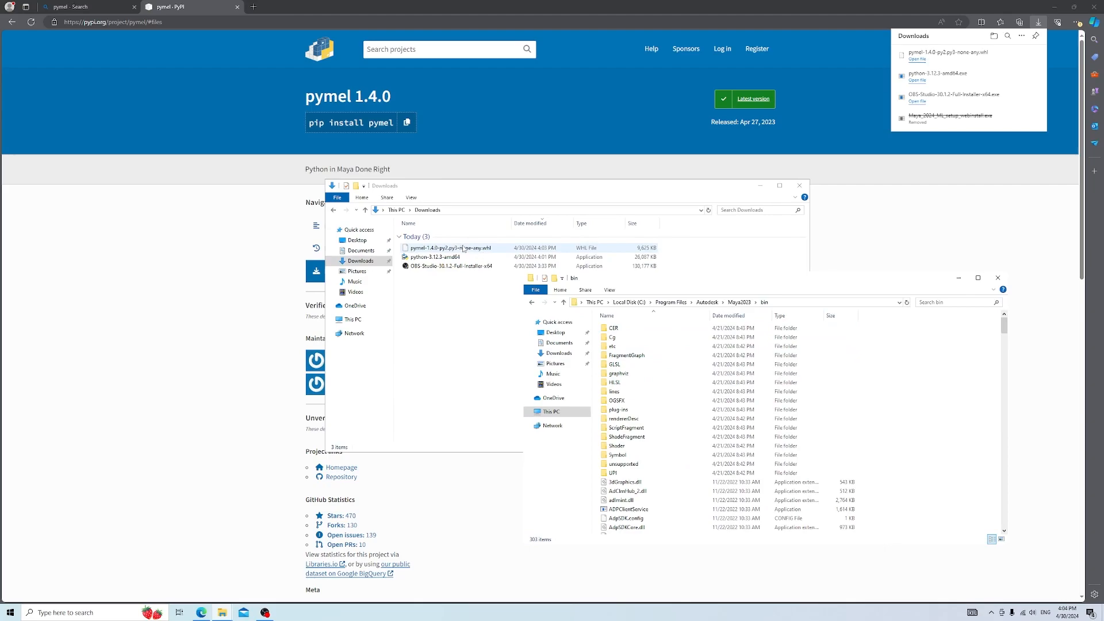
Move pymel-1.4.0-py2.py3-none-any.whl from Downloads into the Maya2023 bin folder, replacing the existing file with administrator permission
{"action": "left_click", "coordinate": [475, 250]}
{"action": "left_click_drag", "start_coordinate": [476, 253], "coordinate": [932, 434]}
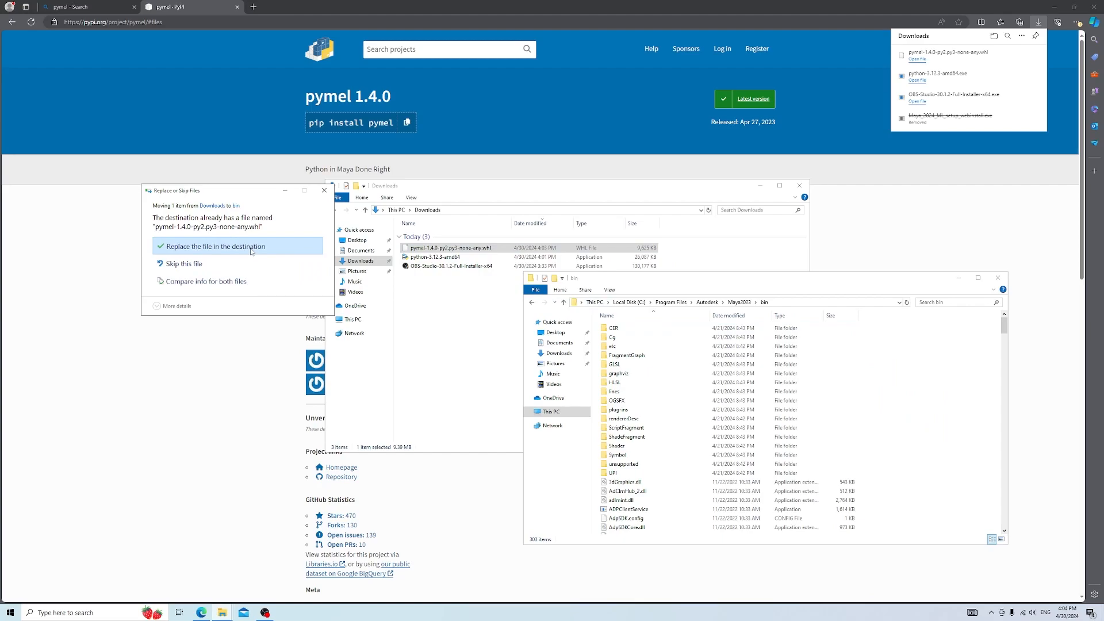
{"action": "left_click", "coordinate": [250, 251]}
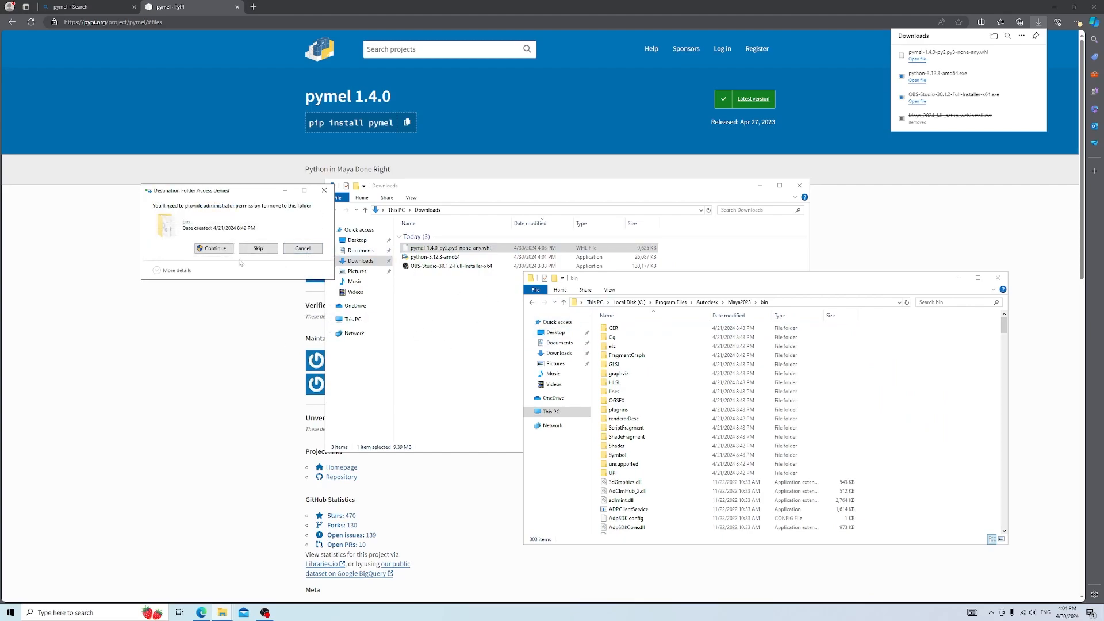
{"action": "left_click", "coordinate": [214, 248]}
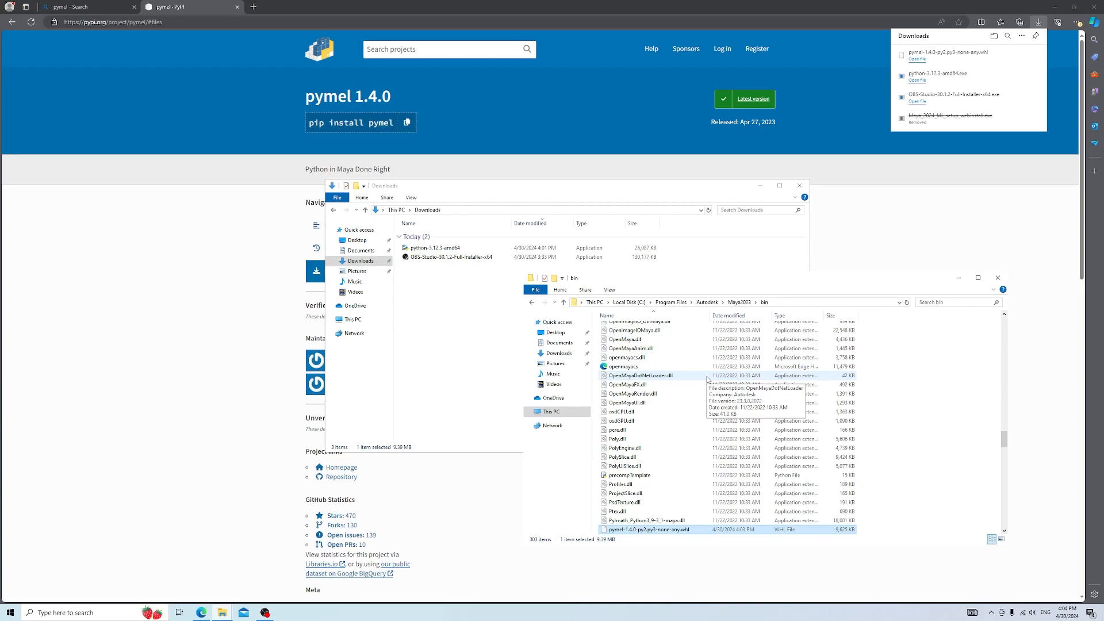
Find Command Prompt with the Windows search and launch it
{"action": "left_click", "coordinate": [86, 612]}
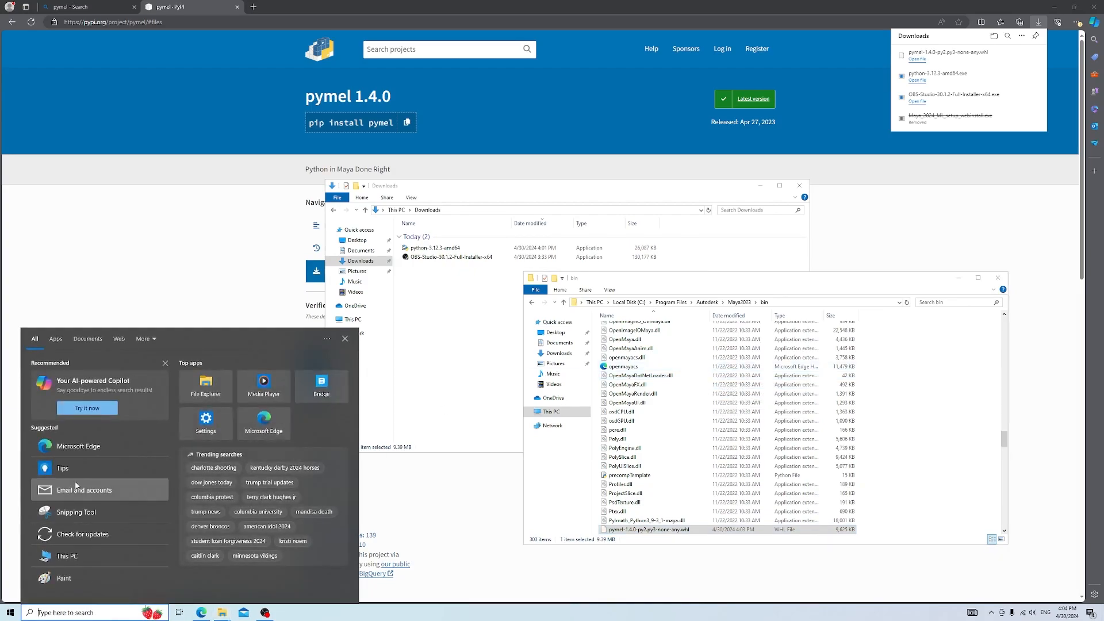
{"action": "type", "text": "c"}
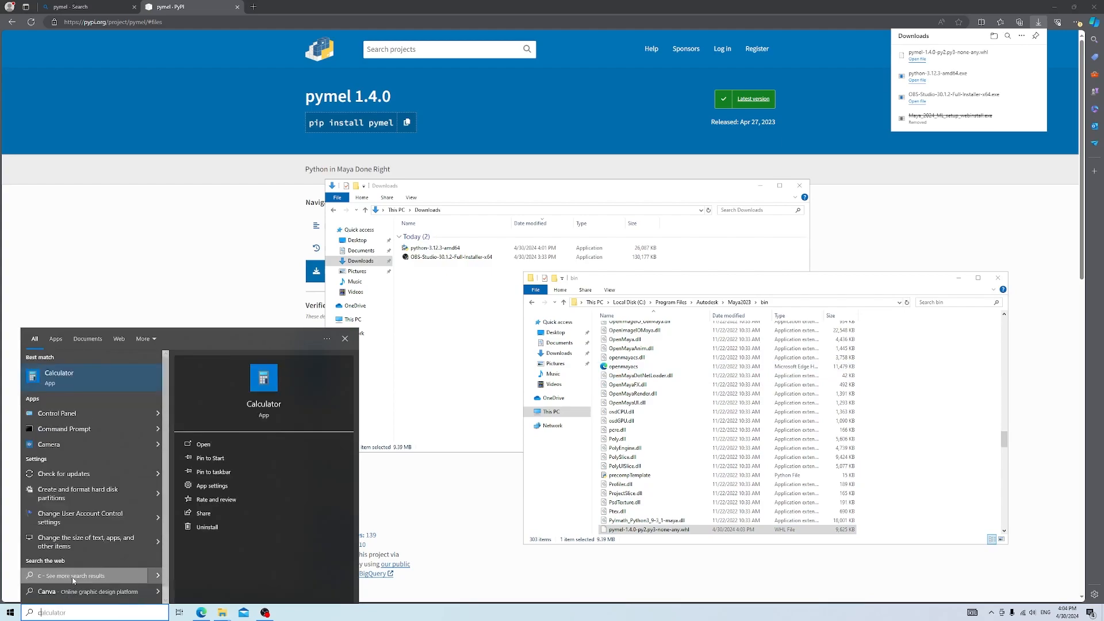
{"action": "left_click", "coordinate": [92, 428]}
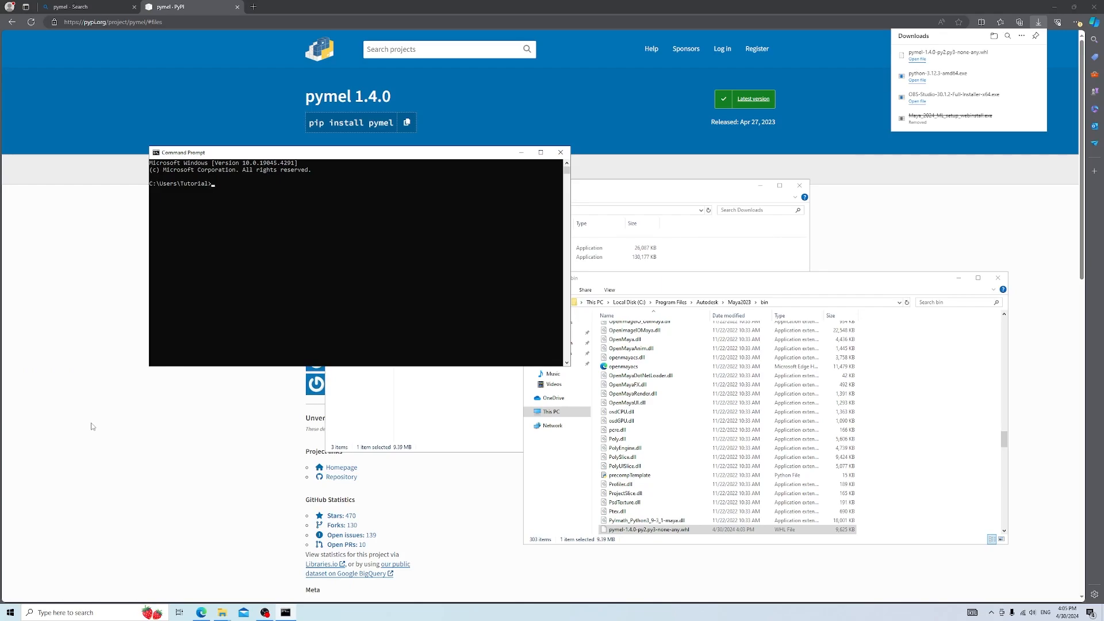
Change the Command Prompt directory with cd to C:\Program Files\Autodesk\Maya2023\bin, using the address copied from File Explorer
{"action": "type", "text": "cd"}
{"action": "left_click_drag", "start_coordinate": [292, 156], "coordinate": [238, 274]}
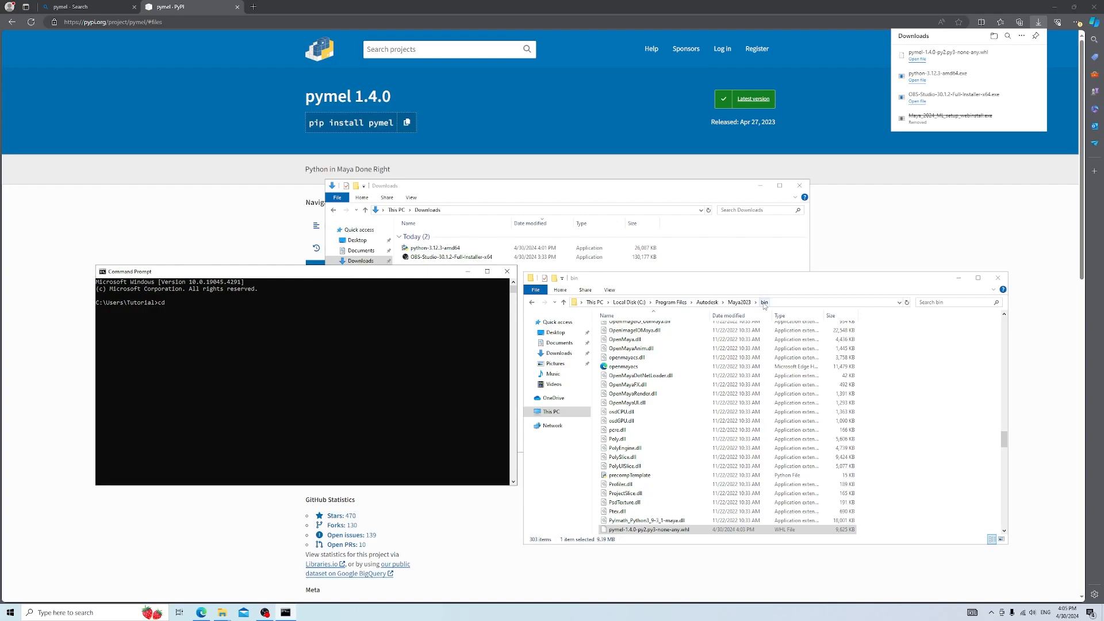
{"action": "right_click", "coordinate": [764, 302]}
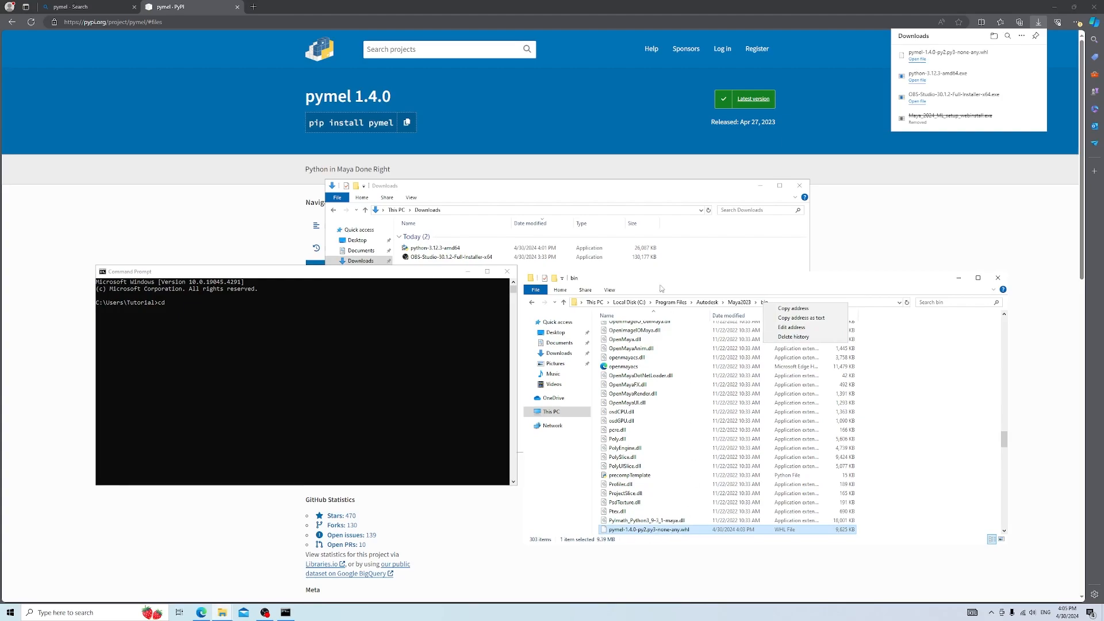
{"action": "left_click", "coordinate": [806, 311]}
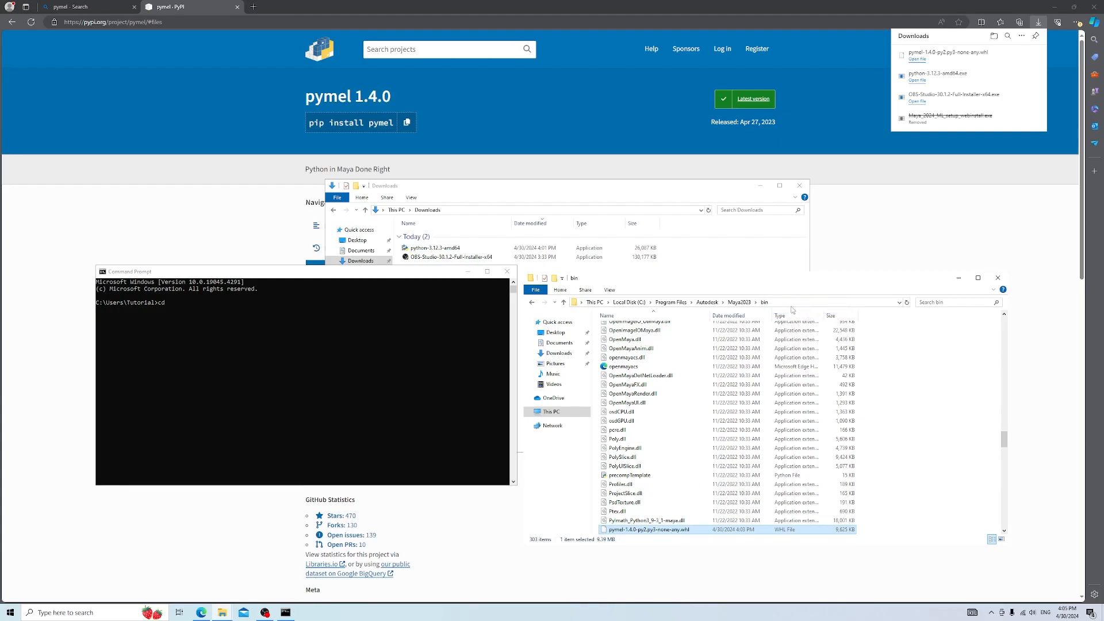
{"action": "left_click", "coordinate": [175, 307]}
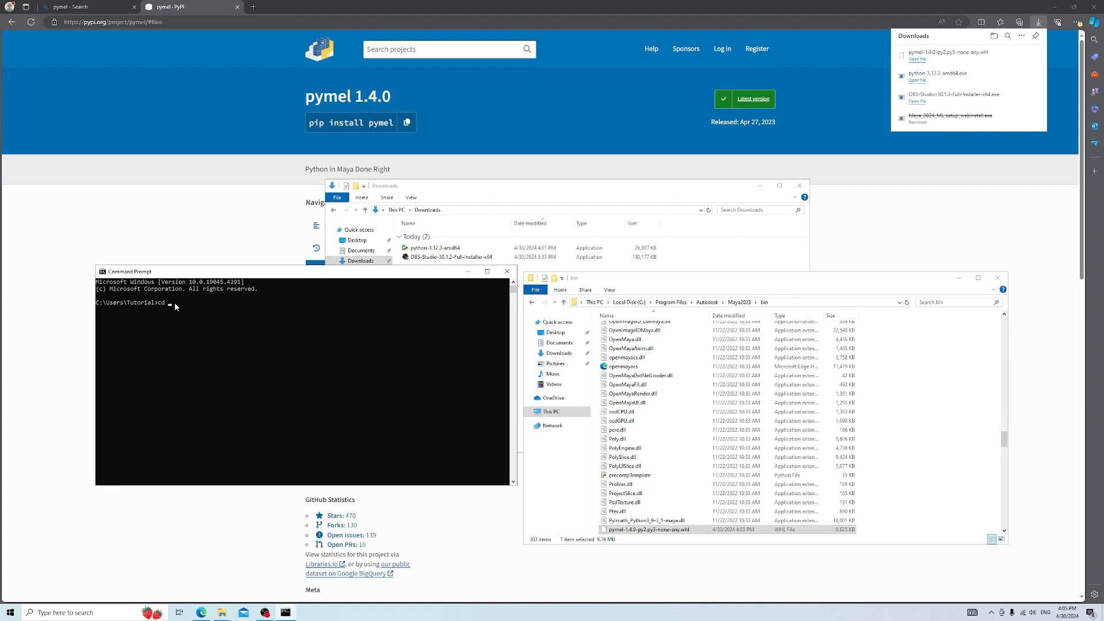
{"action": "key", "text": "ctrl+v"}
{"action": "key", "text": "Return"}
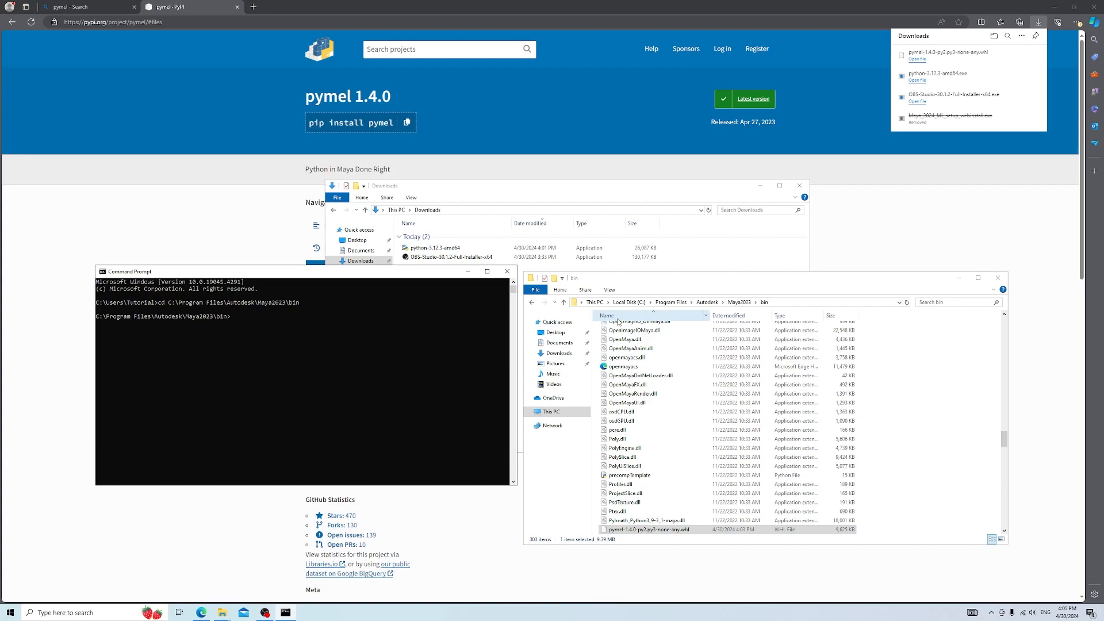
Copy the wheel's full file name from the bin folder and run pip install pymel-1.4.0-py2.py3-none-any.whl in the Command Prompt
{"action": "right_click", "coordinate": [685, 527]}
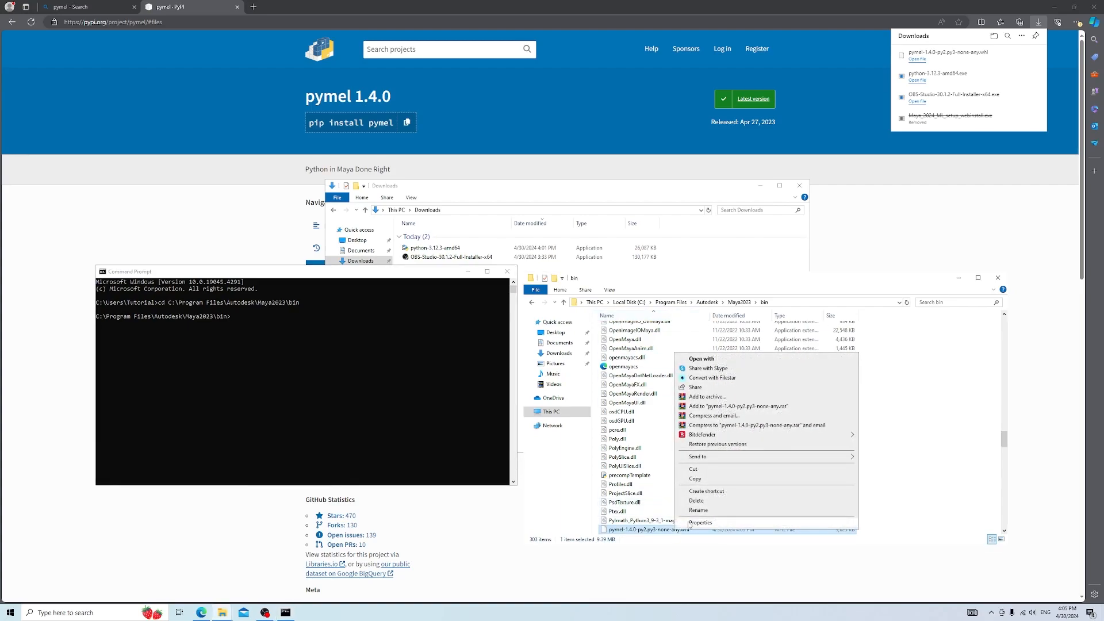
{"action": "left_click", "coordinate": [697, 510]}
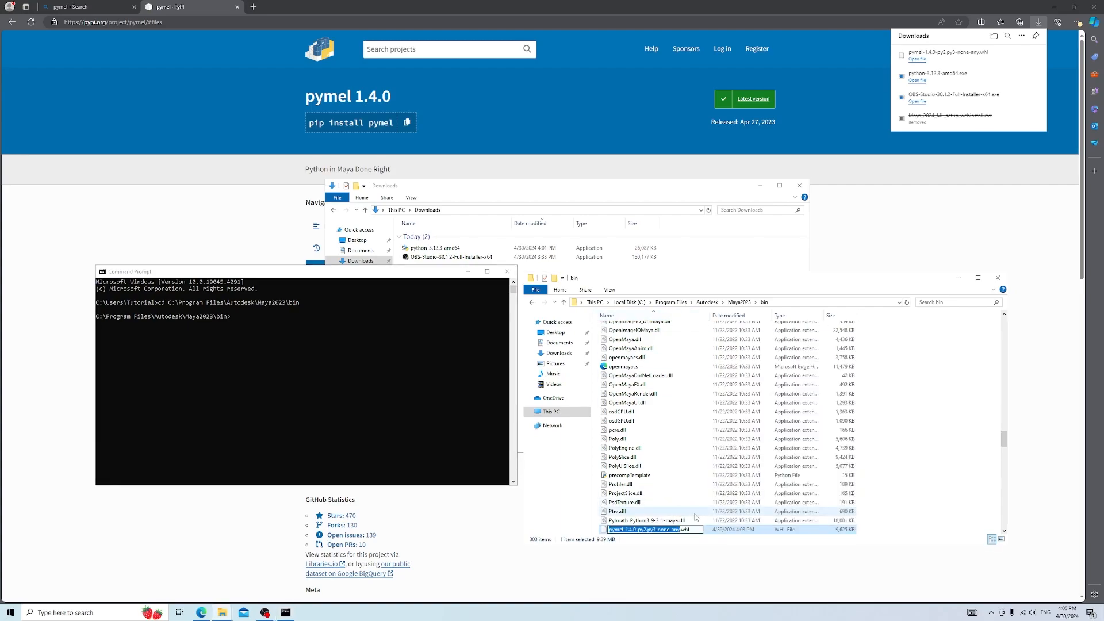
{"action": "left_click_drag", "start_coordinate": [688, 530], "coordinate": [606, 534]}
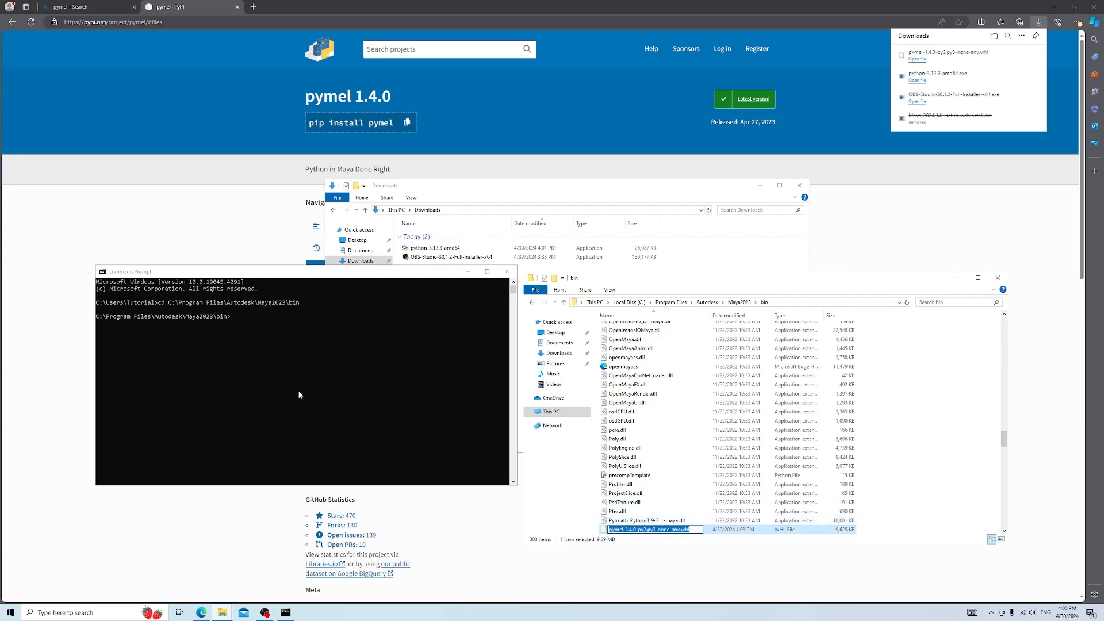
{"action": "left_click", "coordinate": [241, 321]}
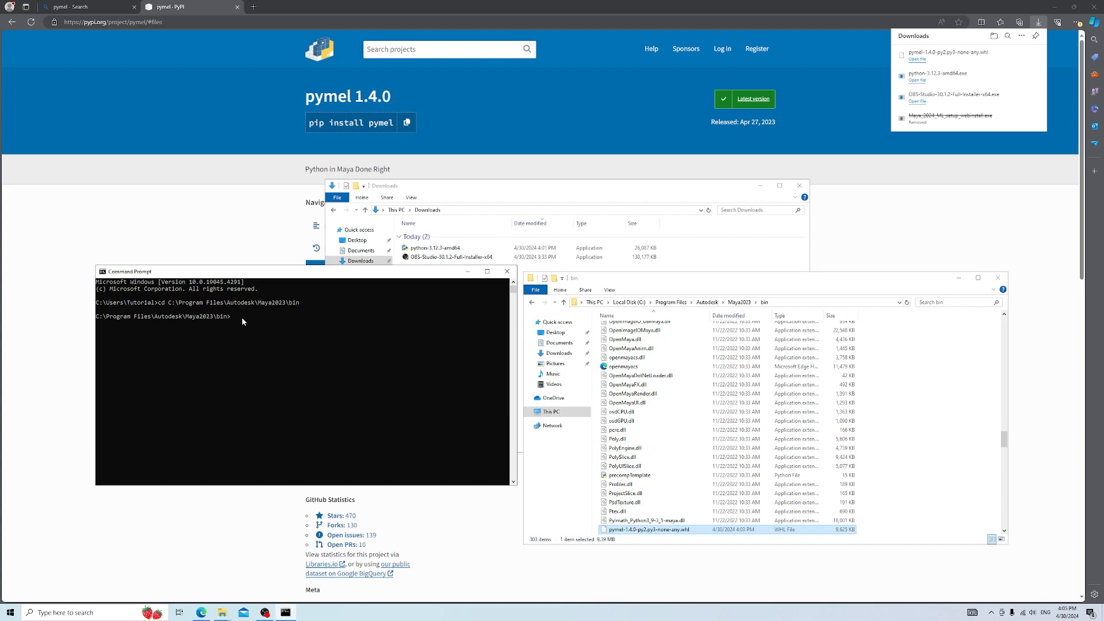
{"action": "type", "text": "pip install"}
{"action": "key", "text": "ctrl+v"}
{"action": "key", "text": "Return"}
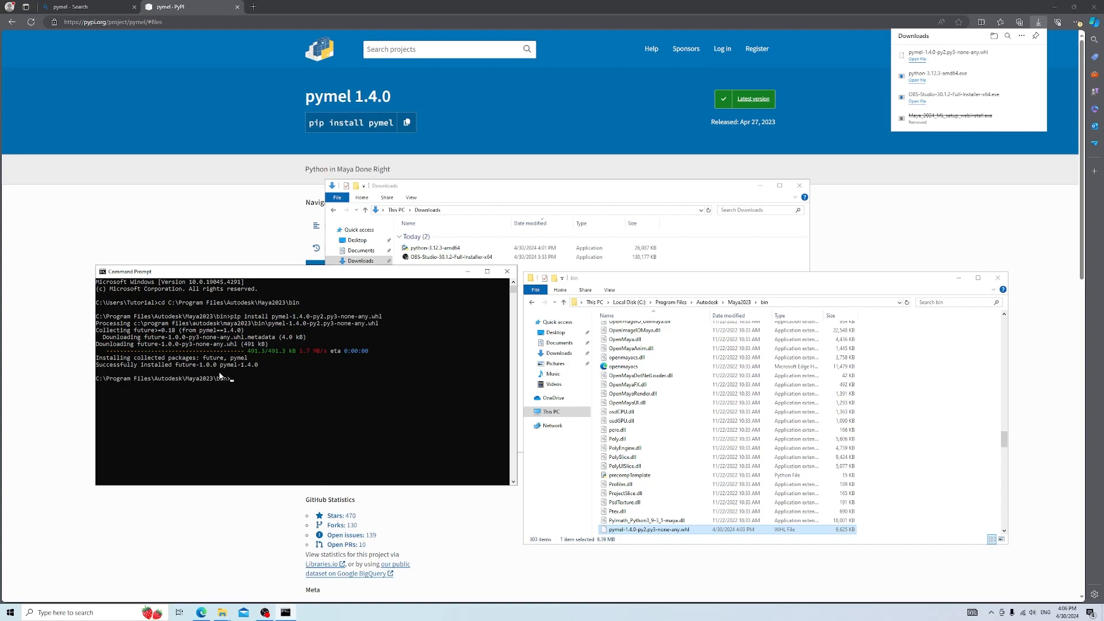
Exit the Command Prompt and close the bin and Downloads File Explorer windows
{"action": "type", "text": "xi"}
{"action": "key", "text": "Return"}
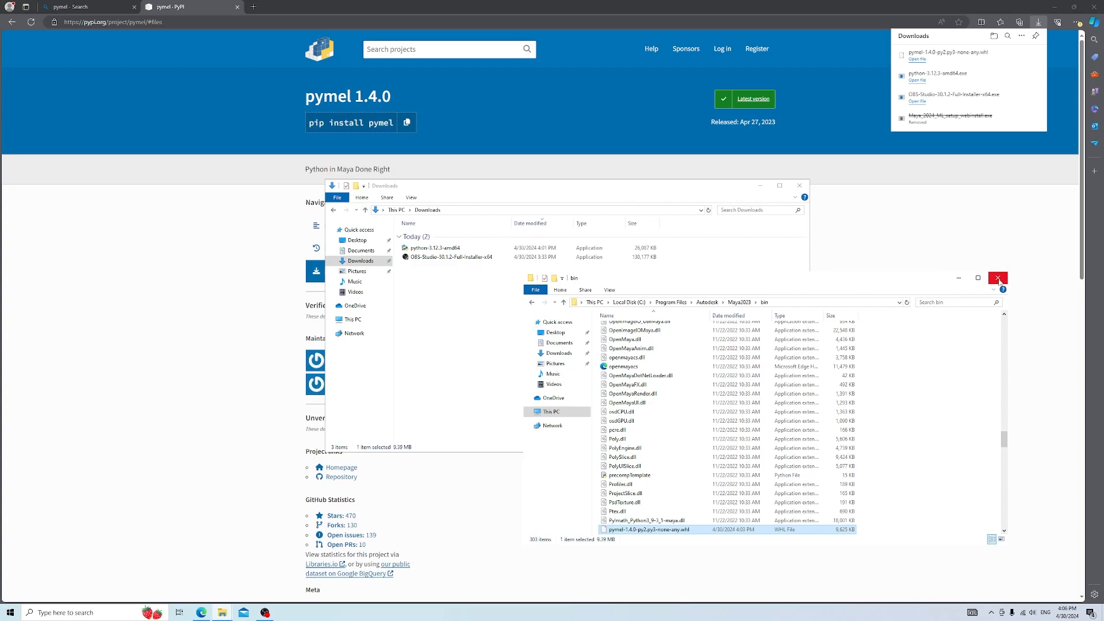
{"action": "left_click", "coordinate": [998, 278]}
{"action": "left_click", "coordinate": [799, 186]}
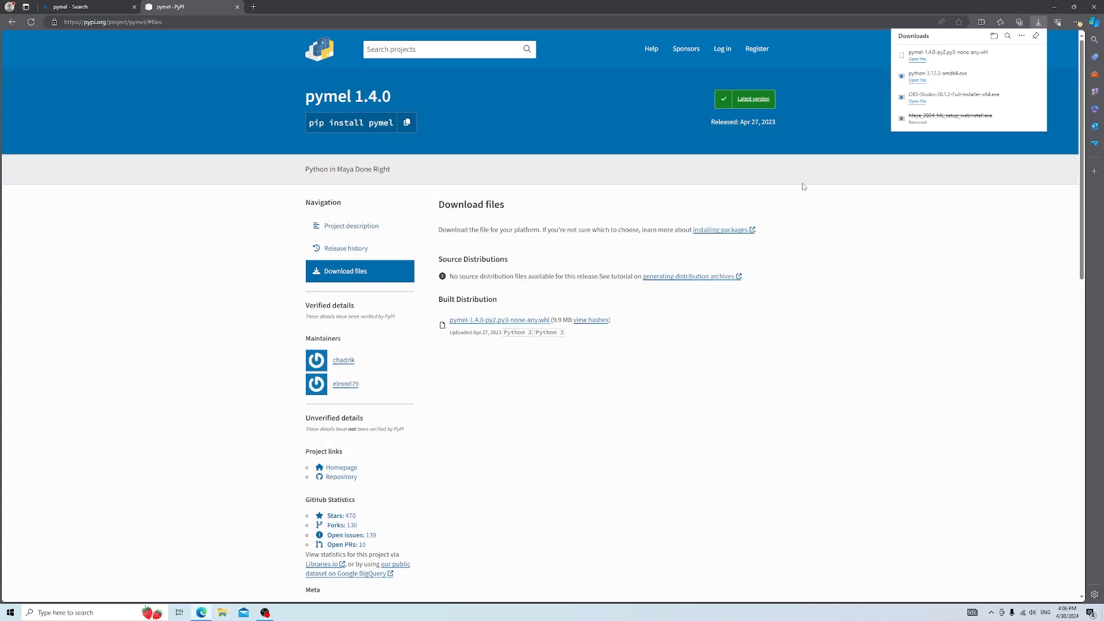
Open a new browser tab and close the two pymel tabs
{"action": "left_click", "coordinate": [252, 6]}
{"action": "left_click", "coordinate": [237, 6]}
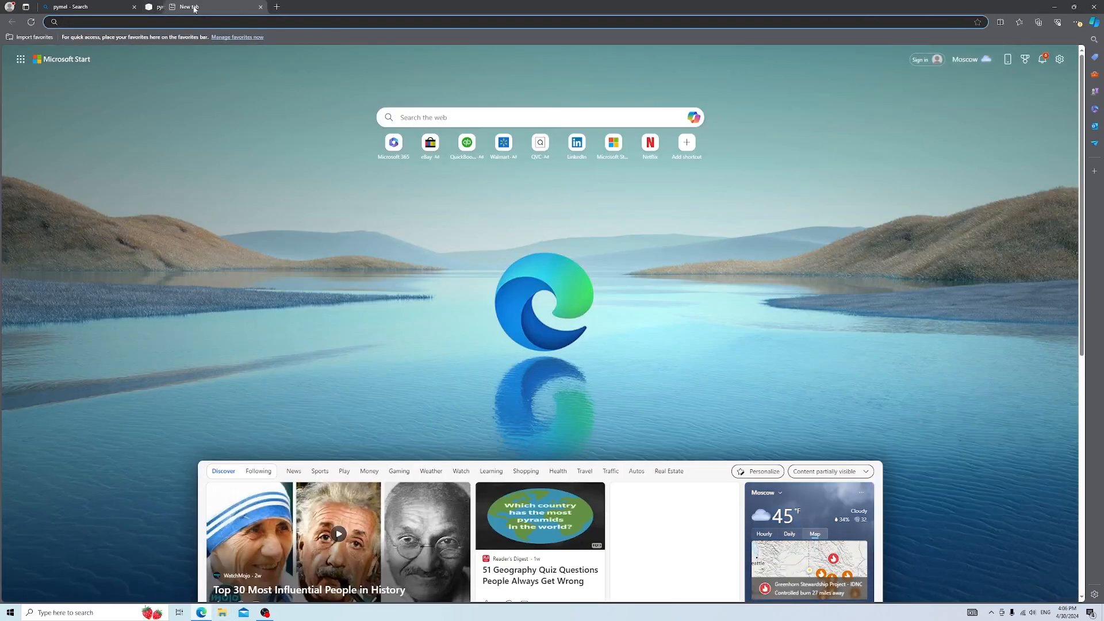
{"action": "left_click", "coordinate": [135, 7]}
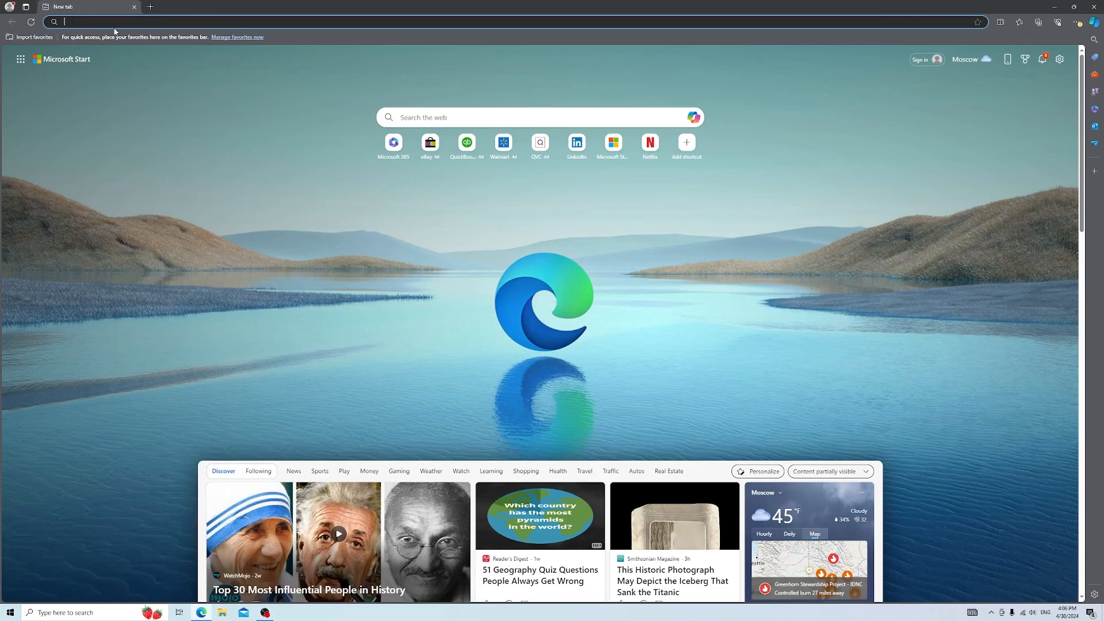
Search the web for "bridge quixel" and open the Quixel Bridge product page from the results
{"action": "type", "text": "br"}
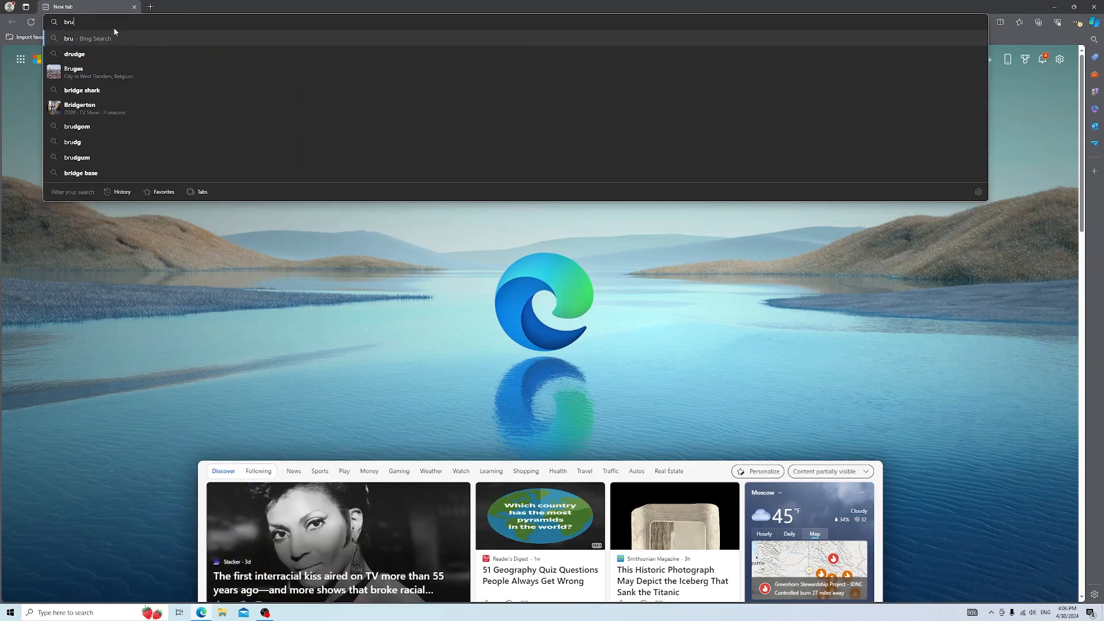
{"action": "type", "text": "idge quiz"}
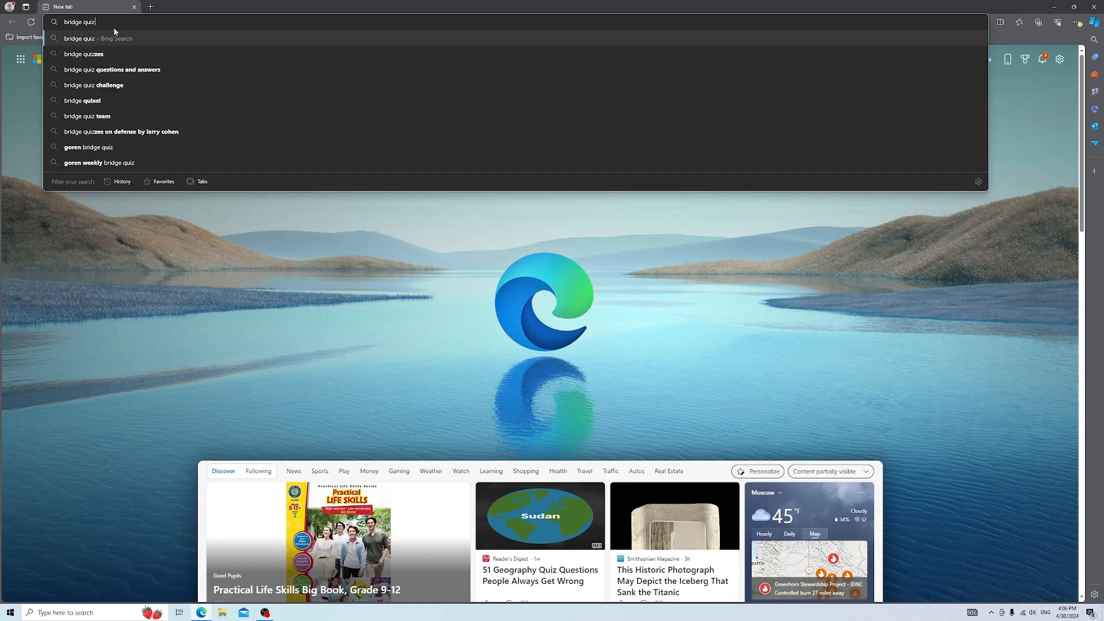
{"action": "key", "text": "BackSpace"}
{"action": "type", "text": "xel"}
{"action": "key", "text": "Return"}
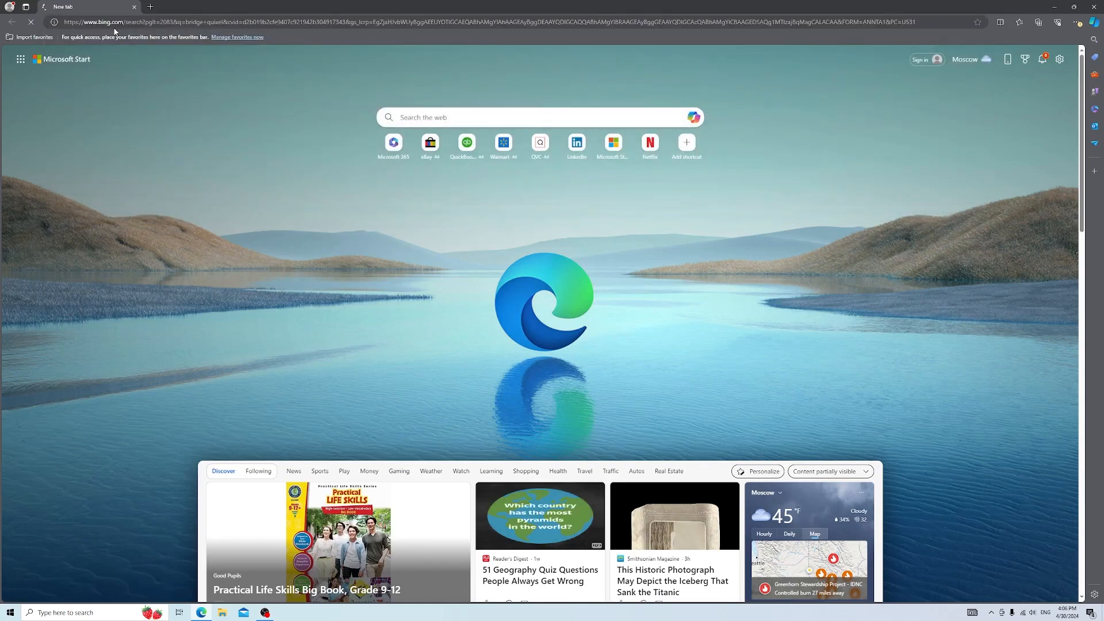
{"action": "left_click", "coordinate": [207, 124]}
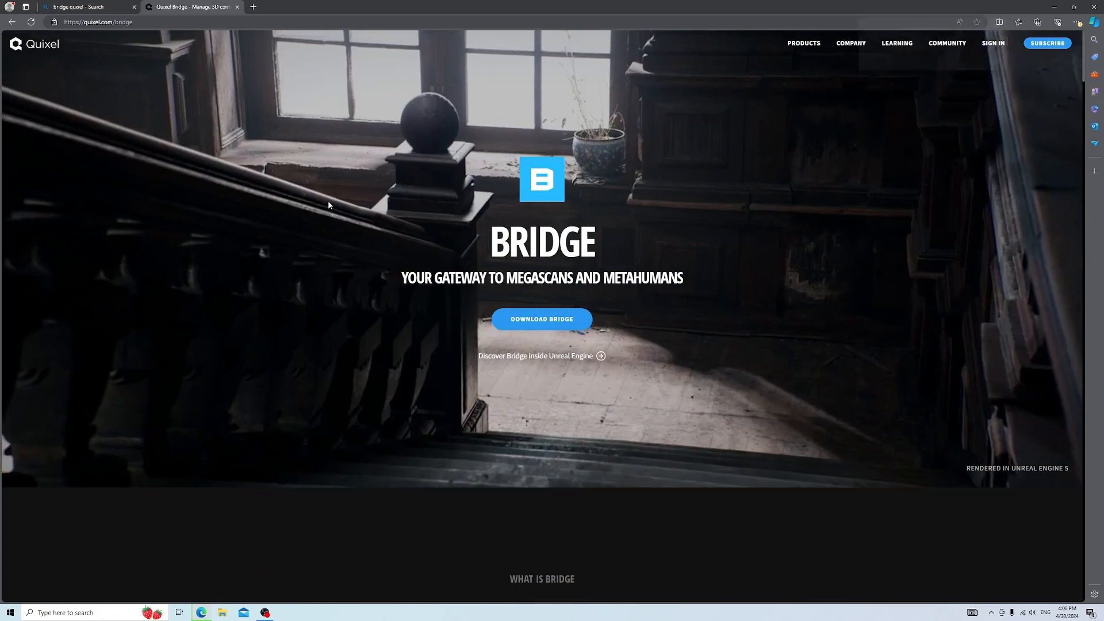
Minimize the browser and launch the installed Quixel Bridge from the desktop
{"action": "left_click", "coordinate": [1029, 55]}
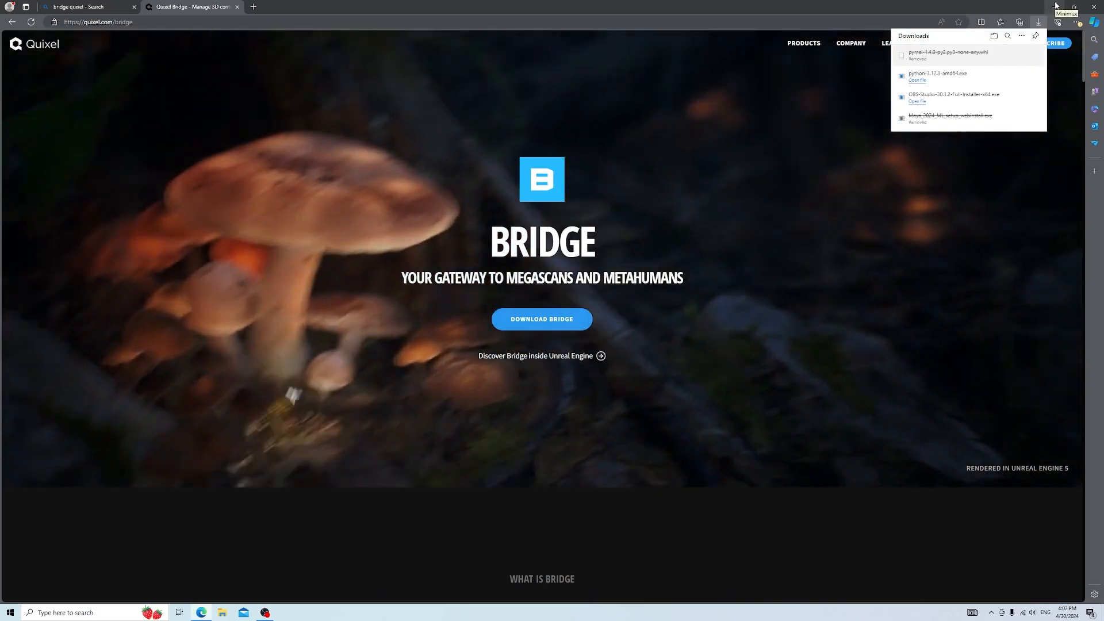
{"action": "left_click", "coordinate": [1055, 6]}
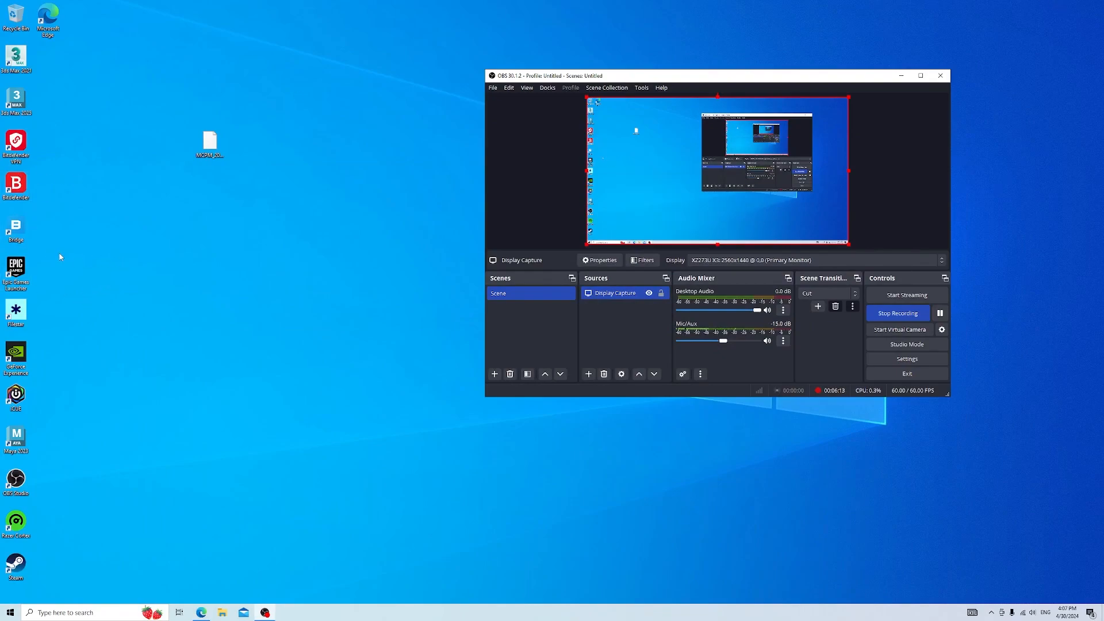
{"action": "left_click", "coordinate": [22, 238]}
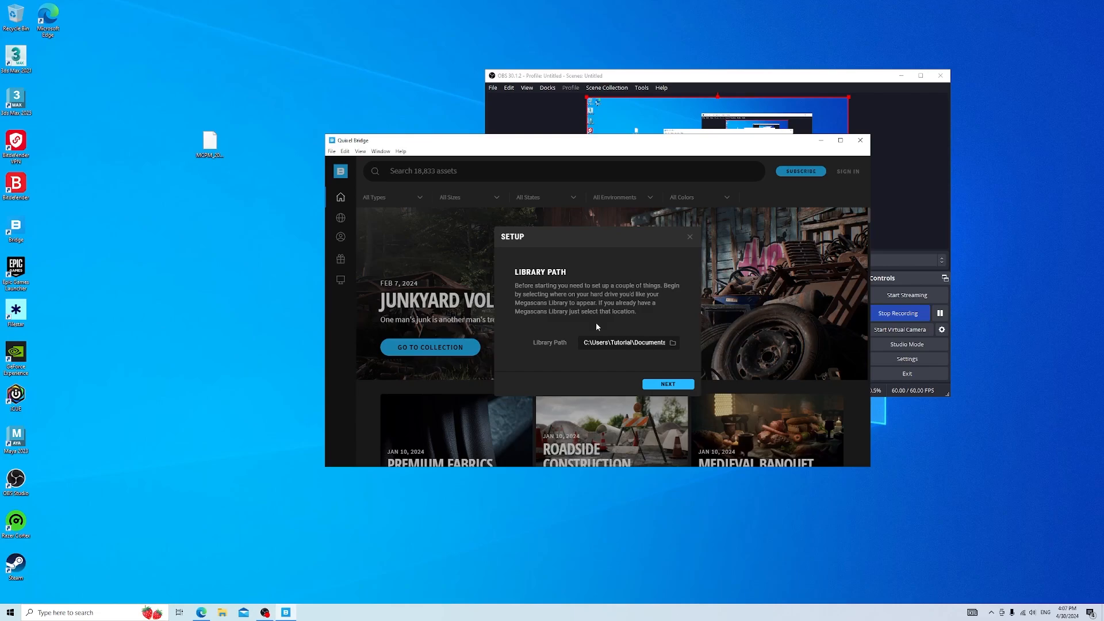
Choose the Documents folder as the library path in the Bridge setup
{"action": "left_click", "coordinate": [202, 612]}
{"action": "left_click", "coordinate": [658, 348]}
{"action": "left_click", "coordinate": [673, 343]}
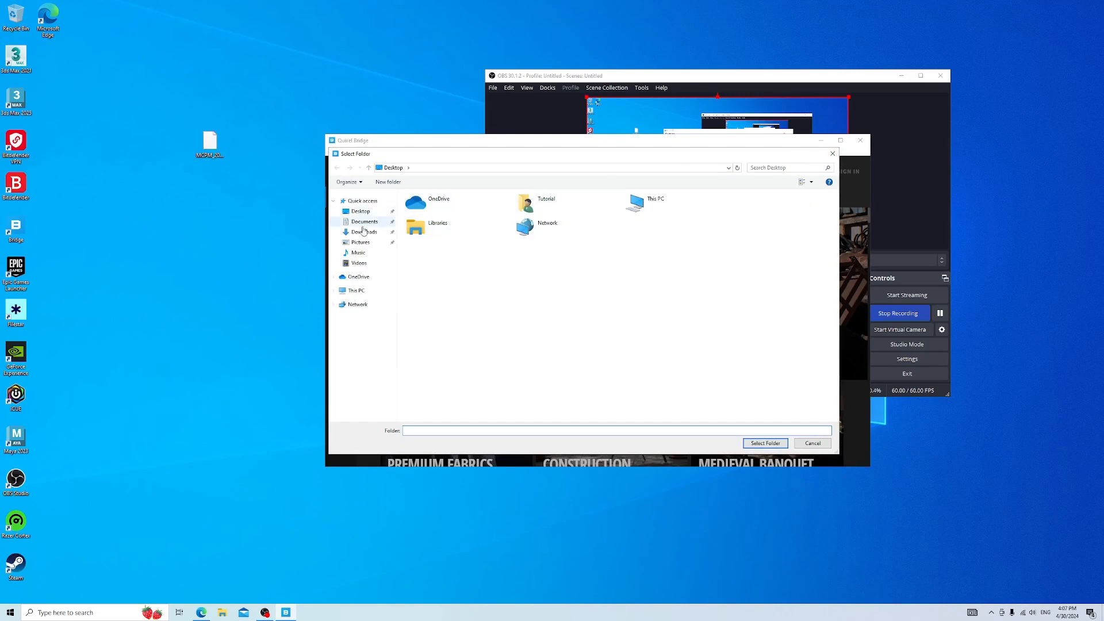
{"action": "left_click", "coordinate": [362, 223]}
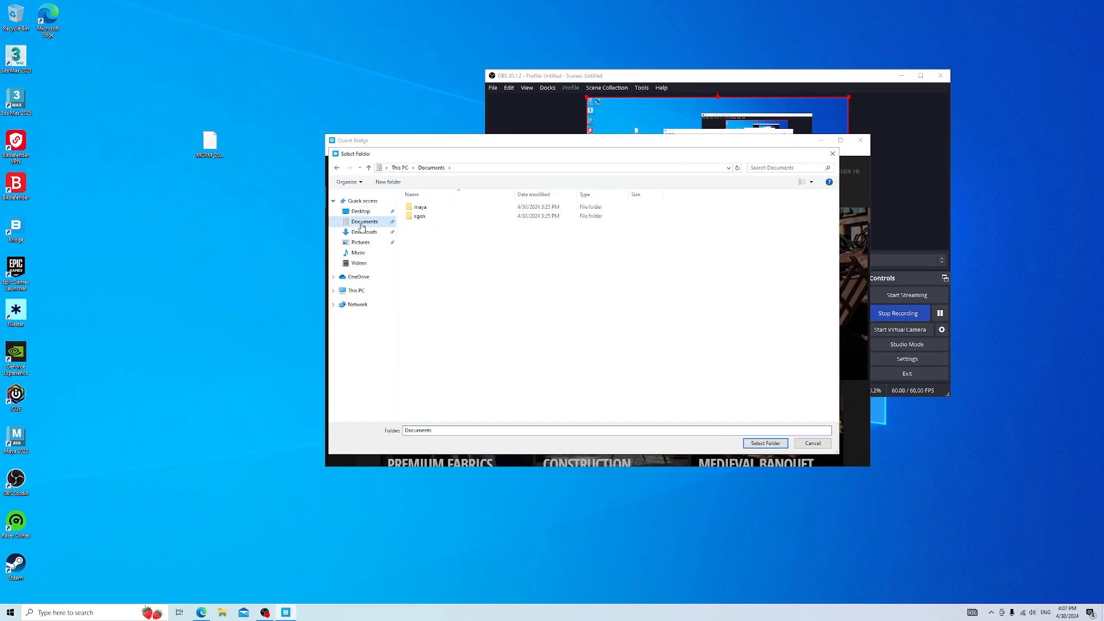
{"action": "left_click", "coordinate": [766, 443]}
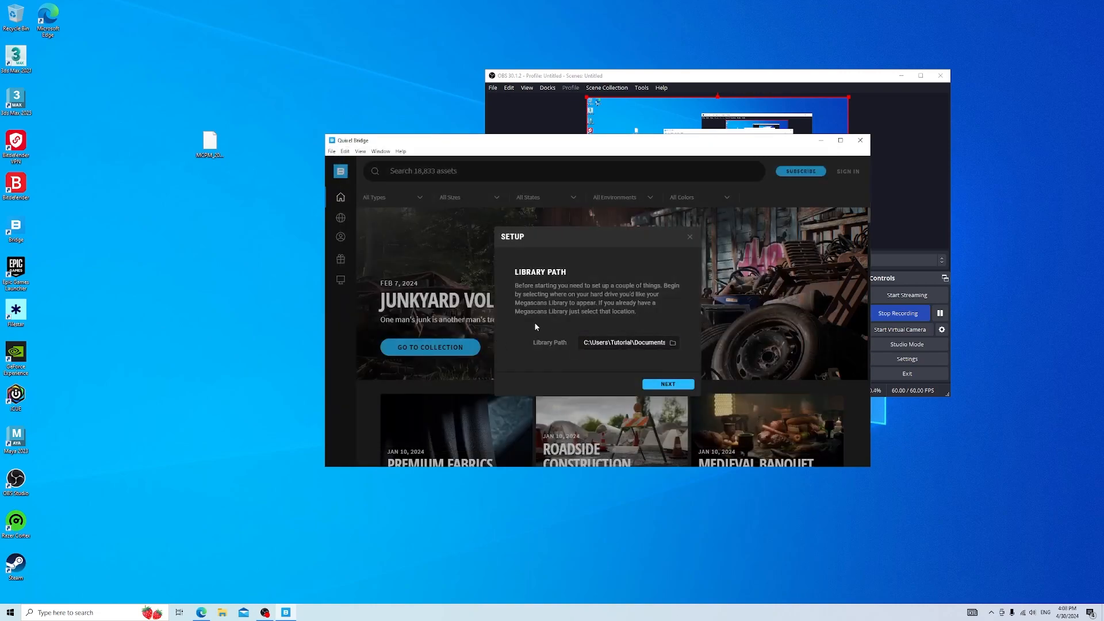
Continue the setup with Maya as the export target, download and install its plugin, and finish the setup
{"action": "left_click", "coordinate": [670, 386]}
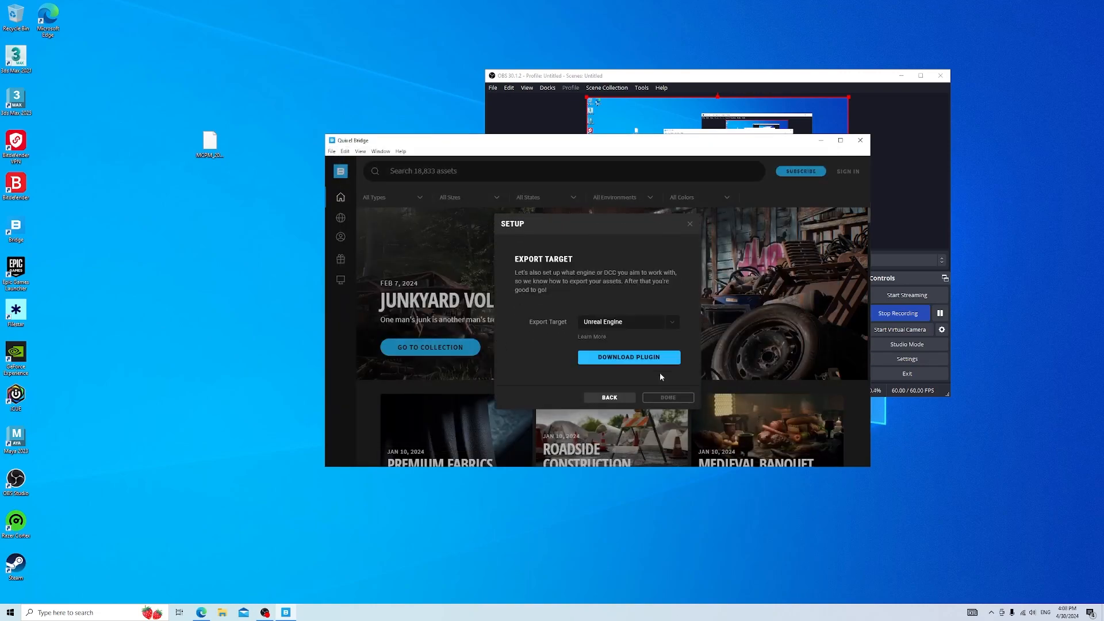
{"action": "left_click", "coordinate": [627, 326]}
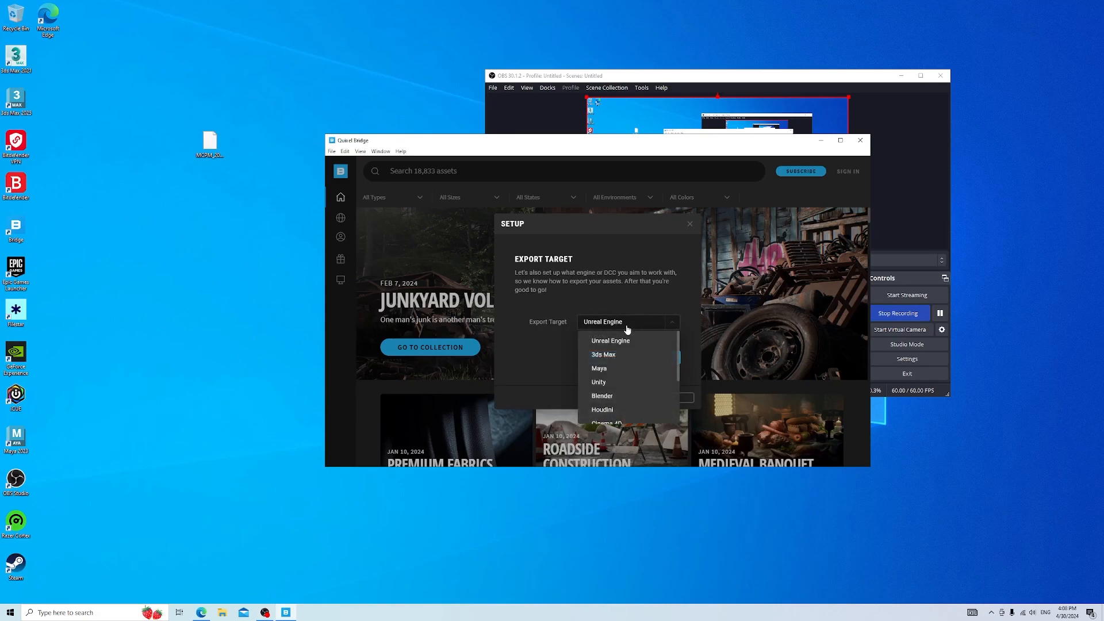
{"action": "left_click", "coordinate": [606, 367]}
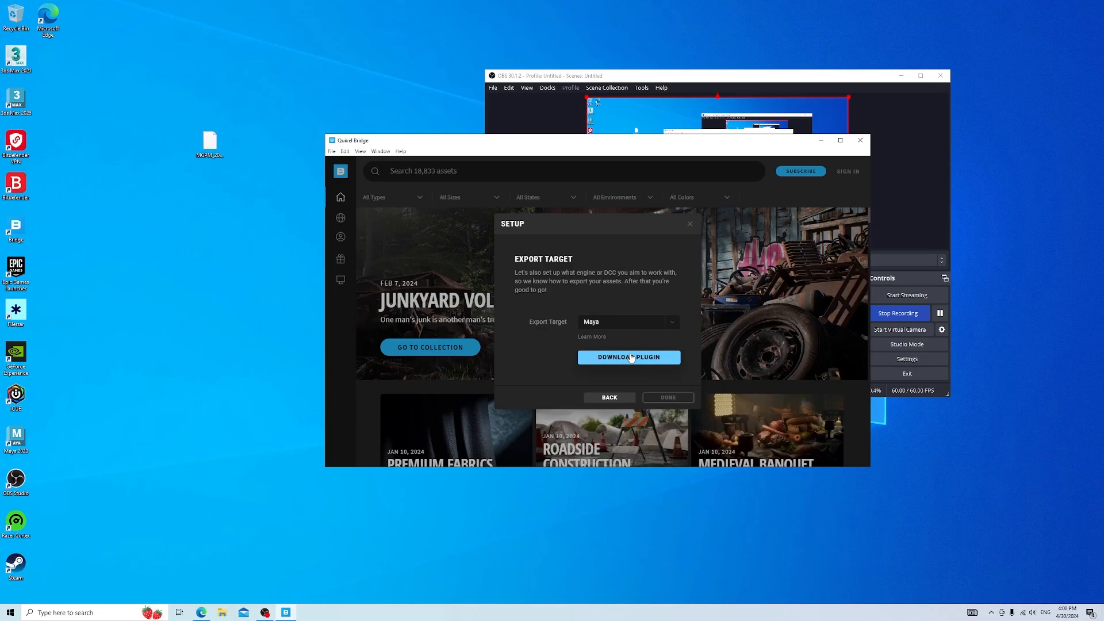
{"action": "left_click", "coordinate": [650, 358]}
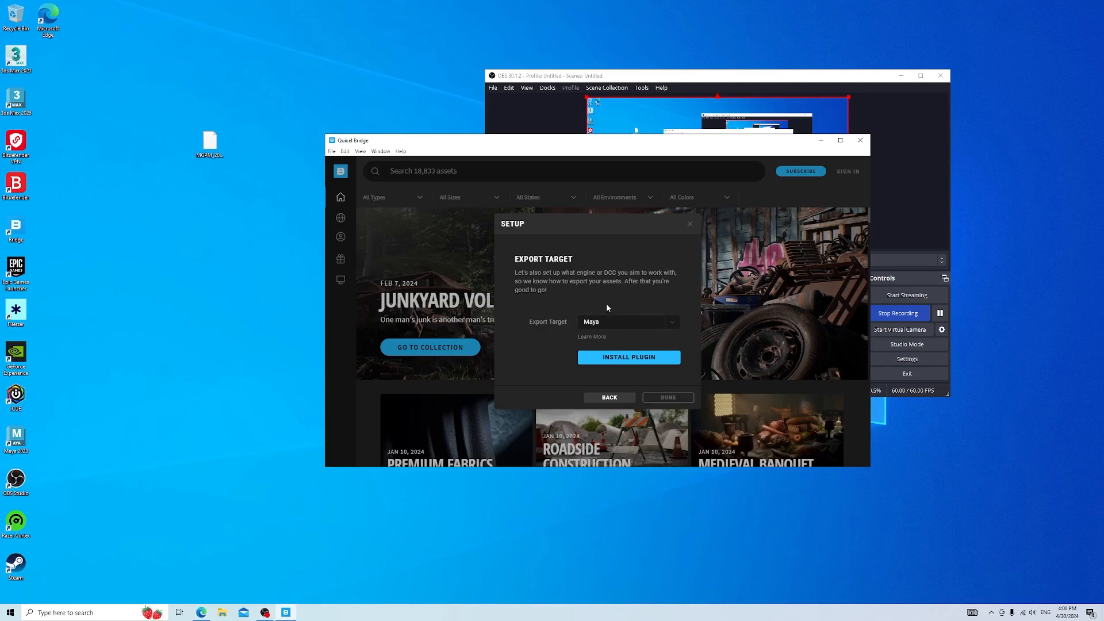
{"action": "left_click", "coordinate": [627, 360]}
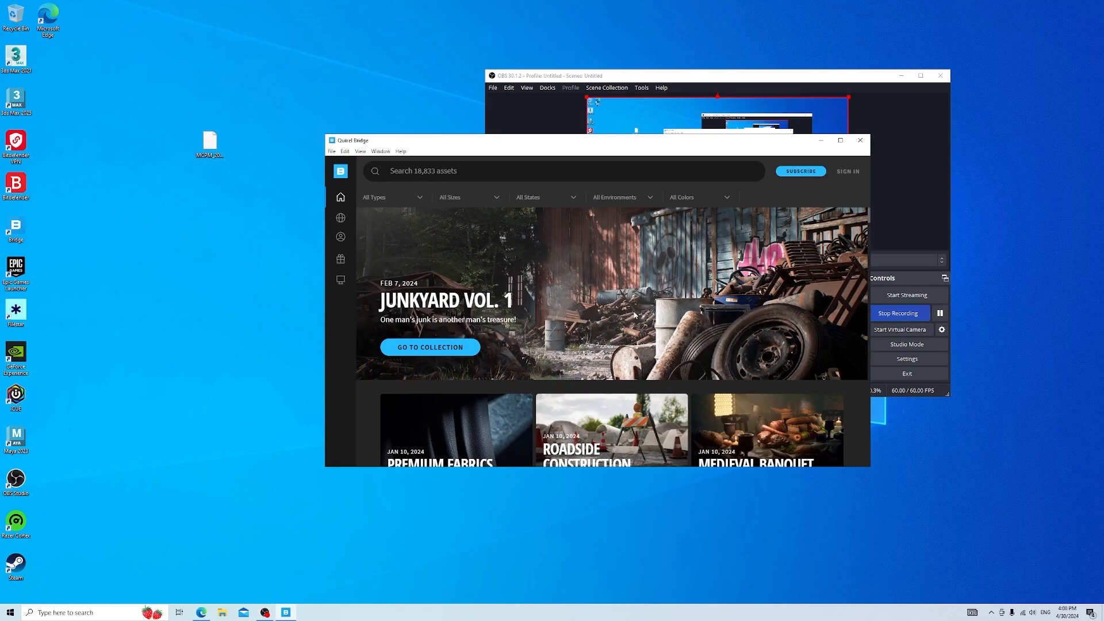
Set the API port to 13291 in the Bridge preferences and close them
{"action": "left_click", "coordinate": [332, 151]}
{"action": "mouse_move", "coordinate": [345, 153]}
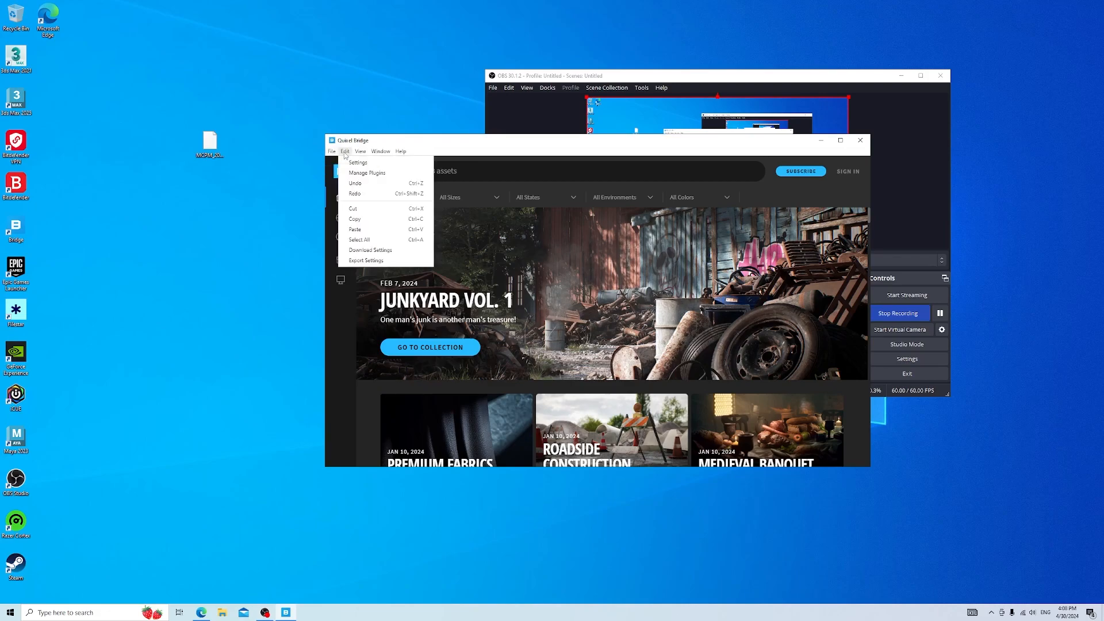
{"action": "left_click", "coordinate": [357, 163]}
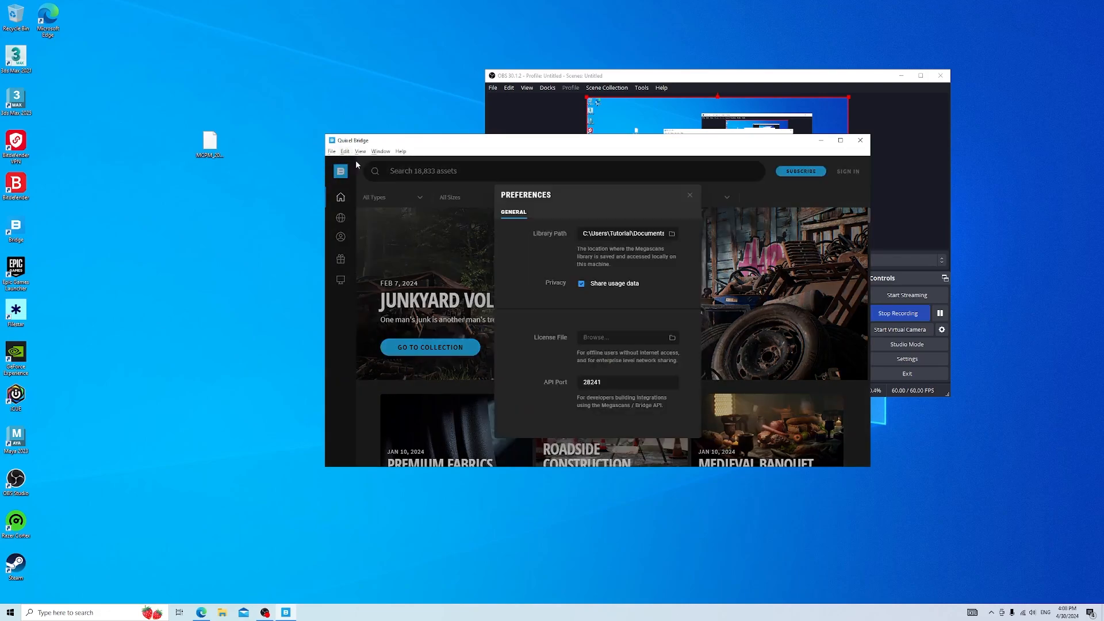
{"action": "double_click", "coordinate": [608, 384]}
{"action": "type", "text": "13291"}
{"action": "left_click", "coordinate": [626, 218]}
{"action": "left_click", "coordinate": [690, 197]}
Set the MetaHumans format to UAsset + Source Asset in the download settings for models and leave those settings
{"action": "left_click", "coordinate": [346, 151]}
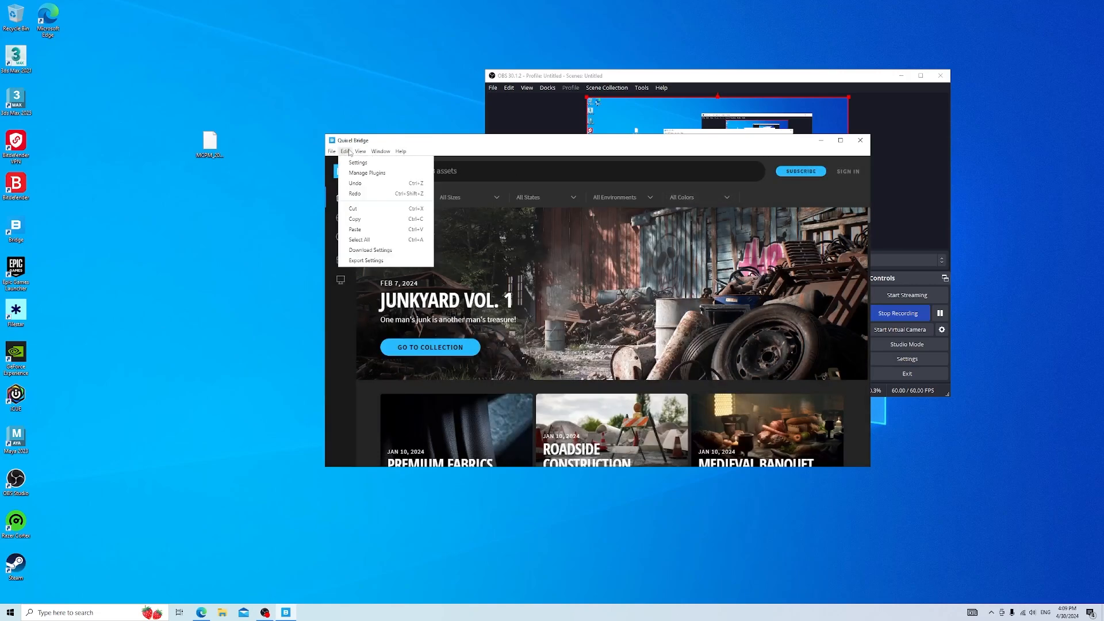
{"action": "left_click", "coordinate": [372, 251]}
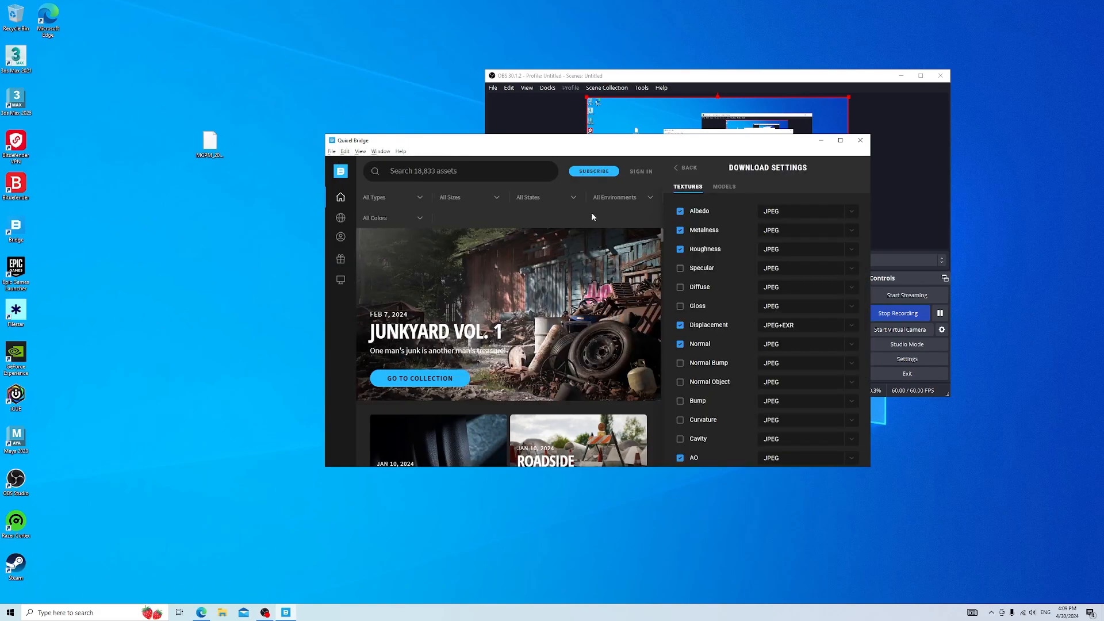
{"action": "left_click", "coordinate": [726, 188]}
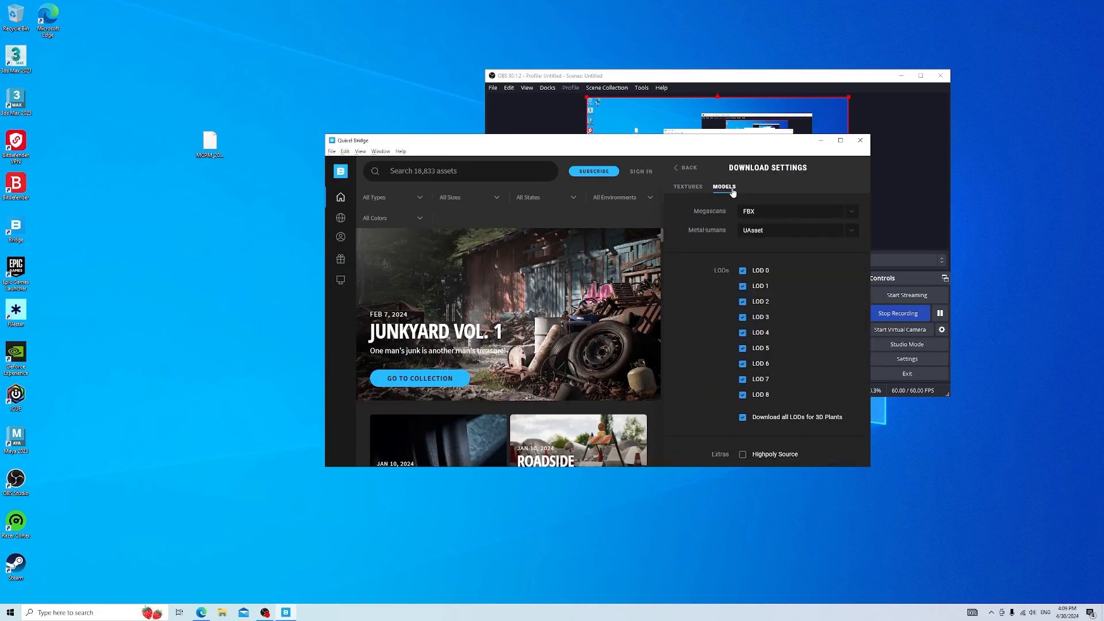
{"action": "left_click", "coordinate": [770, 233]}
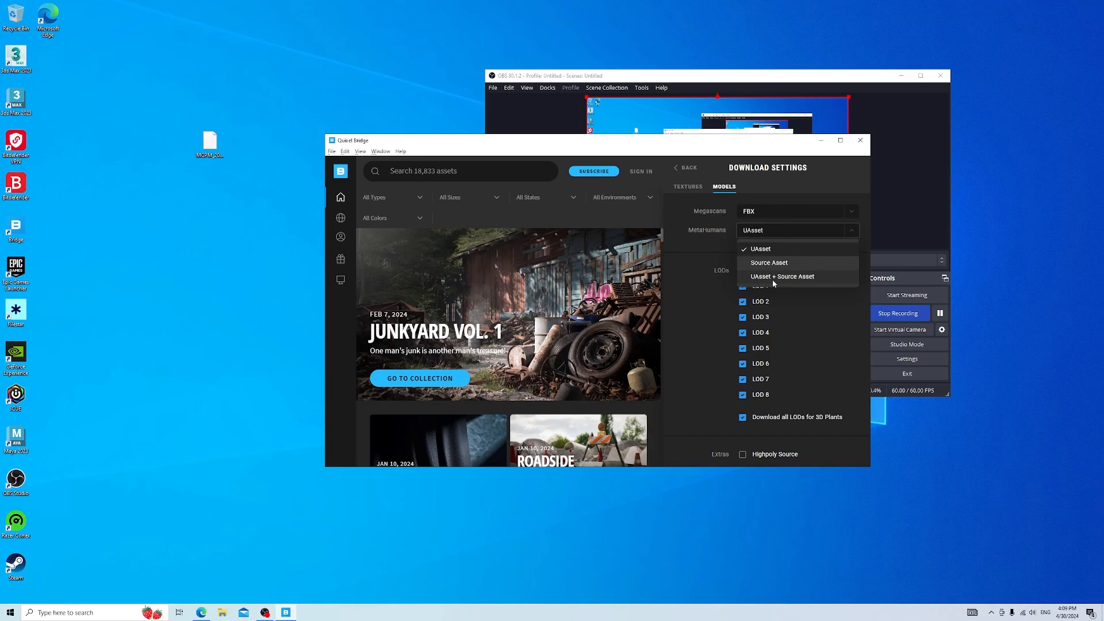
{"action": "left_click", "coordinate": [796, 277]}
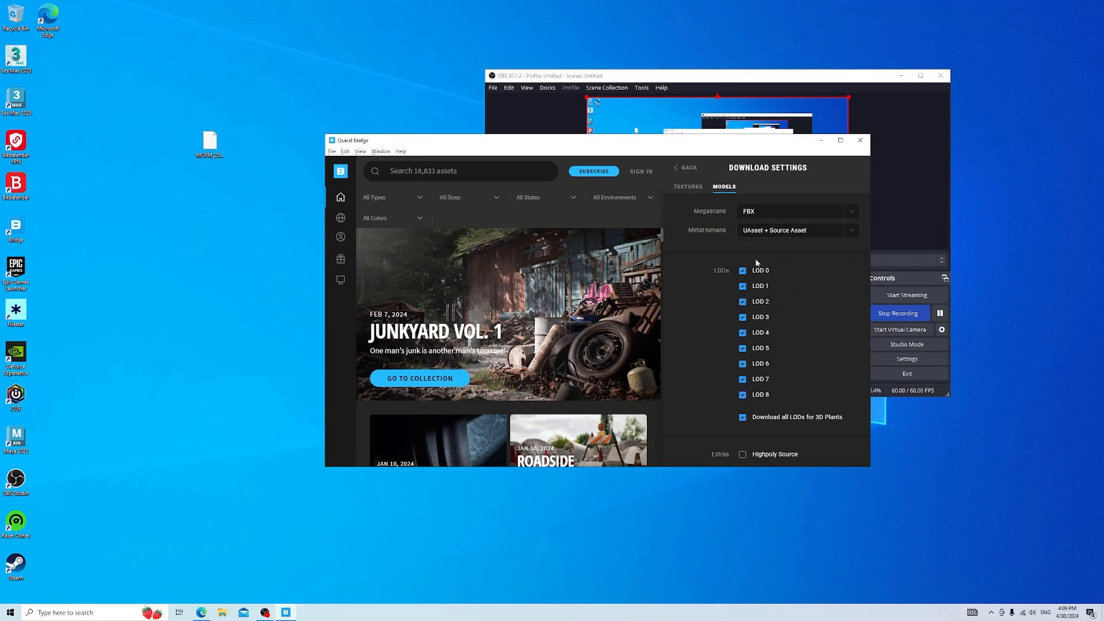
{"action": "scroll", "coordinate": [699, 259], "scroll_direction": "down", "scroll_amount": 2}
{"action": "scroll", "coordinate": [700, 258], "scroll_direction": "up", "scroll_amount": 2}
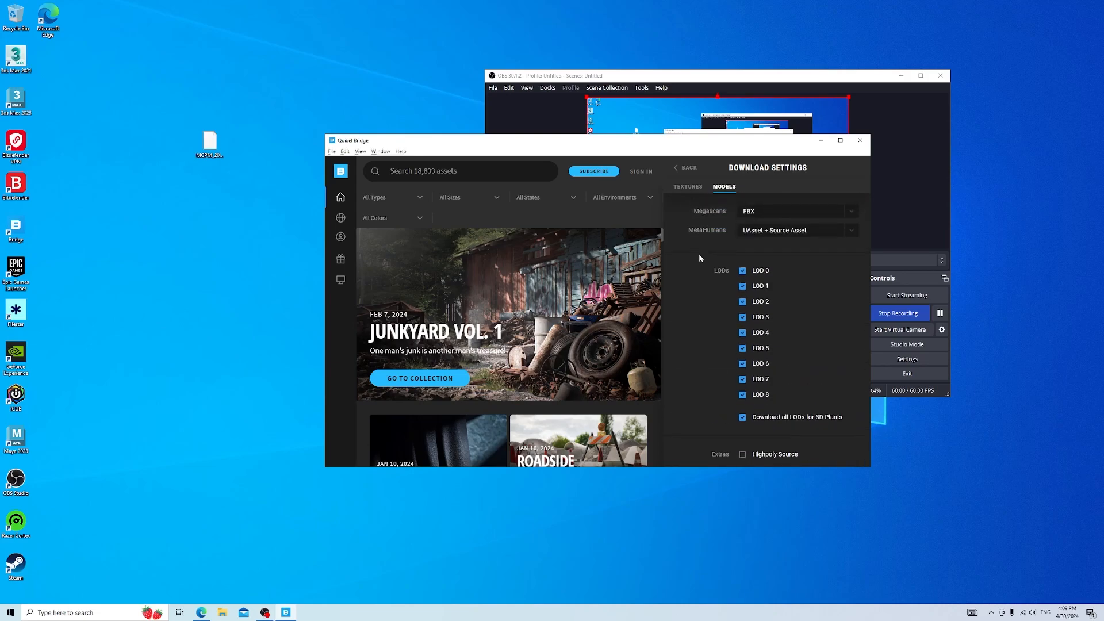
{"action": "left_click", "coordinate": [686, 168]}
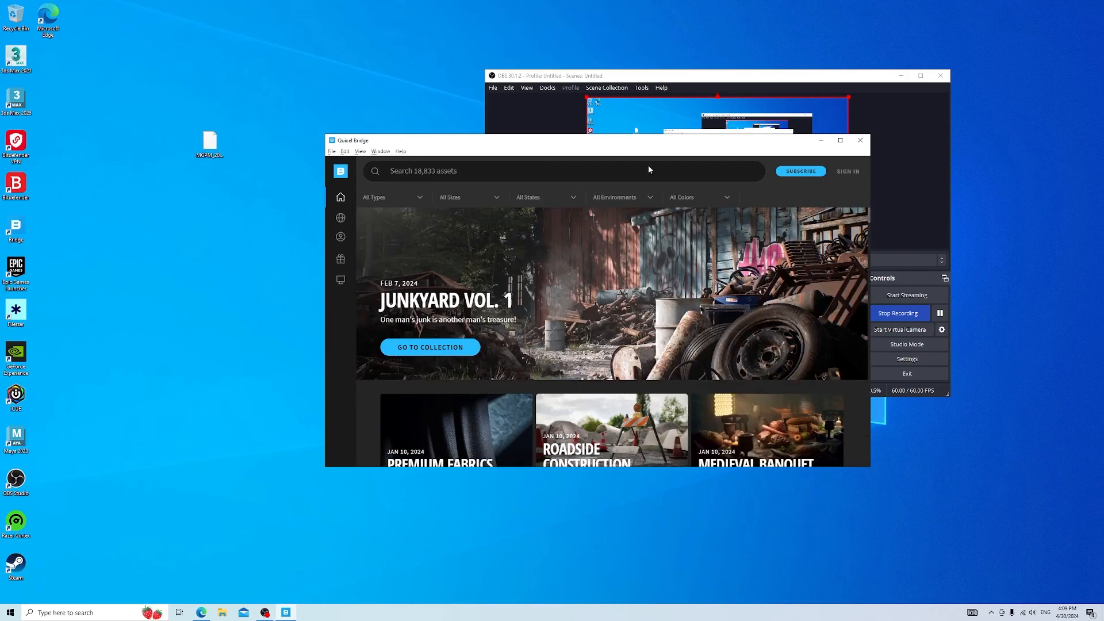
Change the MetaHumans format for models in the export settings, check the texture and filename settings, and leave the export settings
{"action": "left_click", "coordinate": [345, 152]}
{"action": "left_click", "coordinate": [368, 260]}
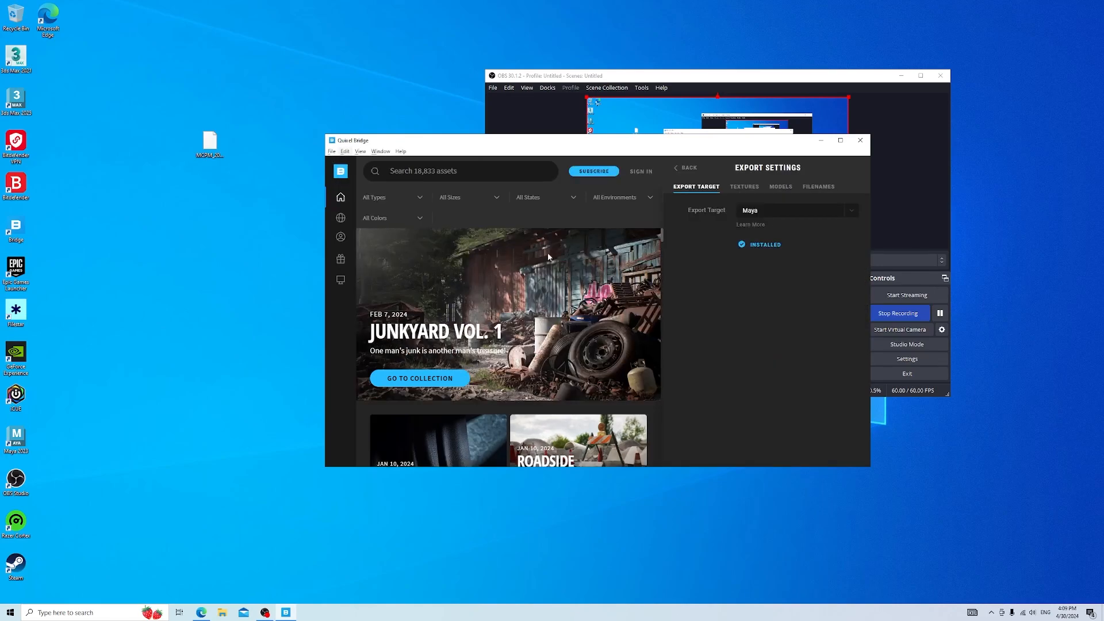
{"action": "left_click", "coordinate": [781, 187]}
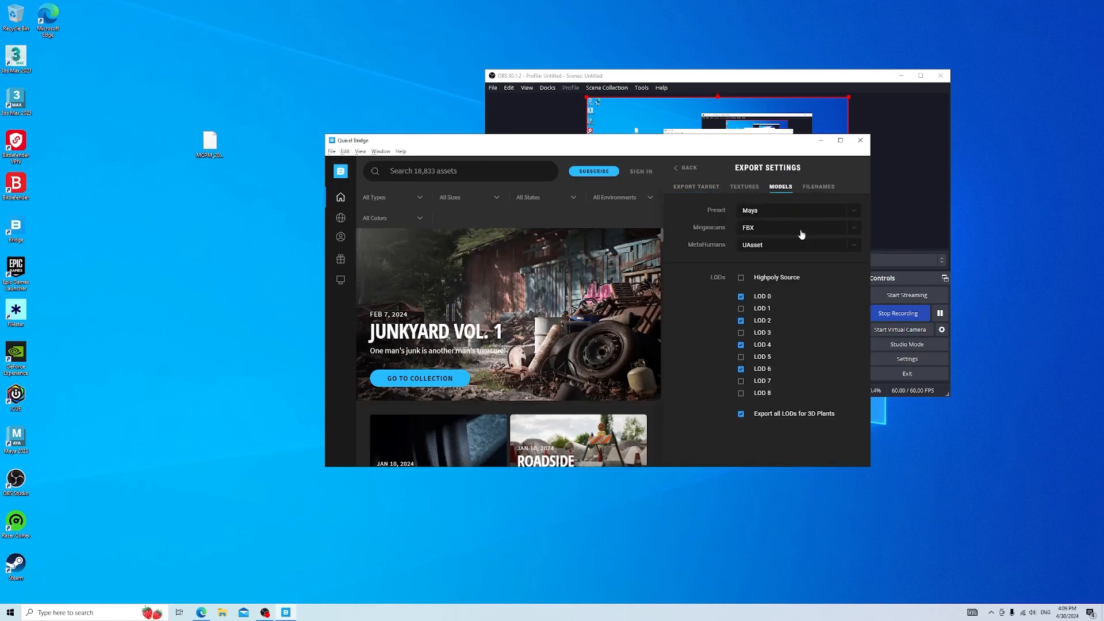
{"action": "left_click", "coordinate": [787, 254]}
{"action": "left_click", "coordinate": [788, 293]}
{"action": "left_click", "coordinate": [744, 187]}
{"action": "left_click", "coordinate": [696, 187]}
{"action": "left_click", "coordinate": [743, 187]}
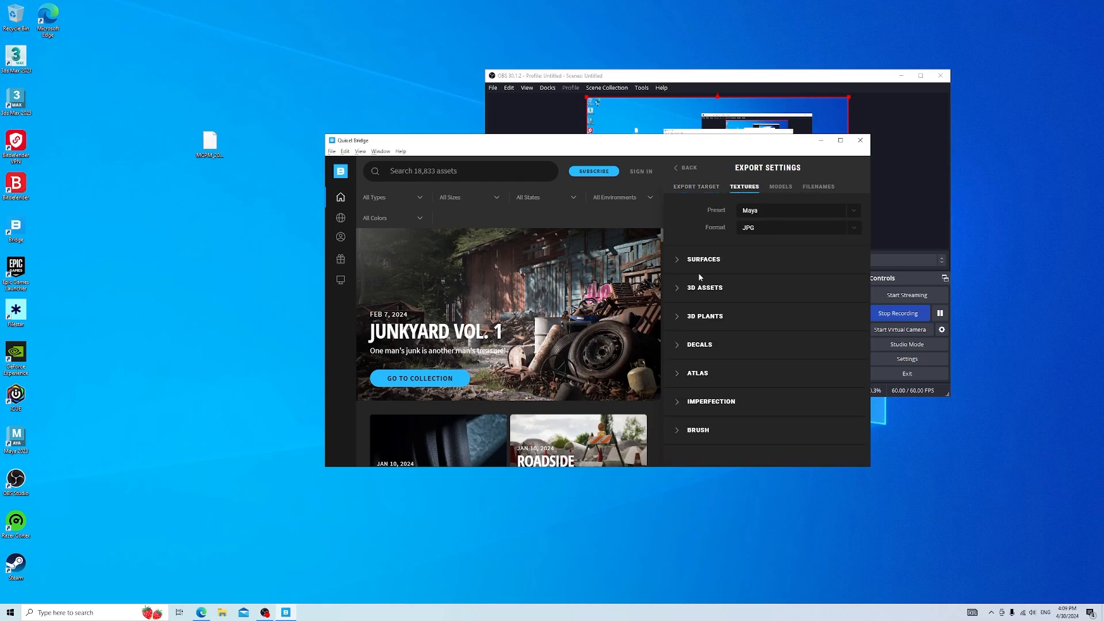
{"action": "left_click", "coordinate": [819, 187]}
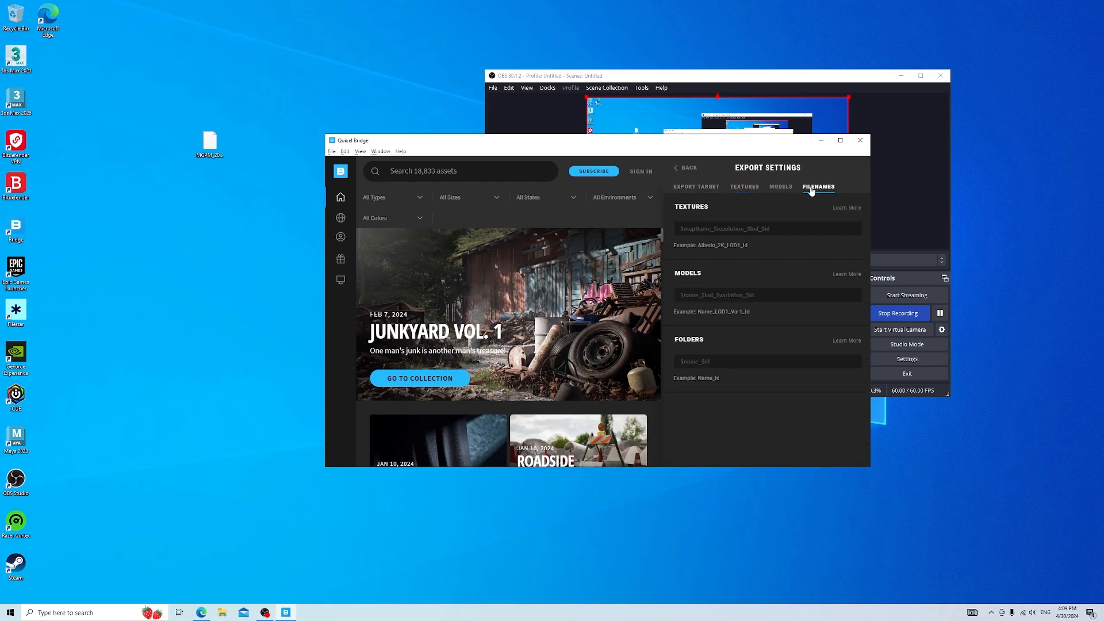
{"action": "left_click", "coordinate": [679, 169]}
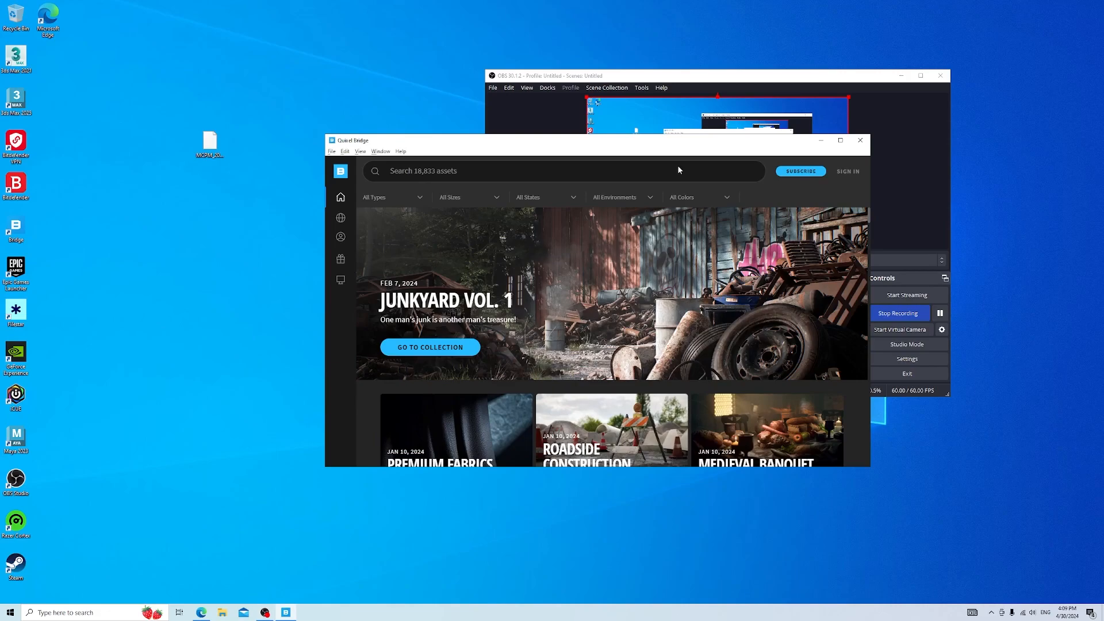
Sign in to Bridge with Epic Games, dismiss the plan selection and open the account menu
{"action": "left_click", "coordinate": [846, 171]}
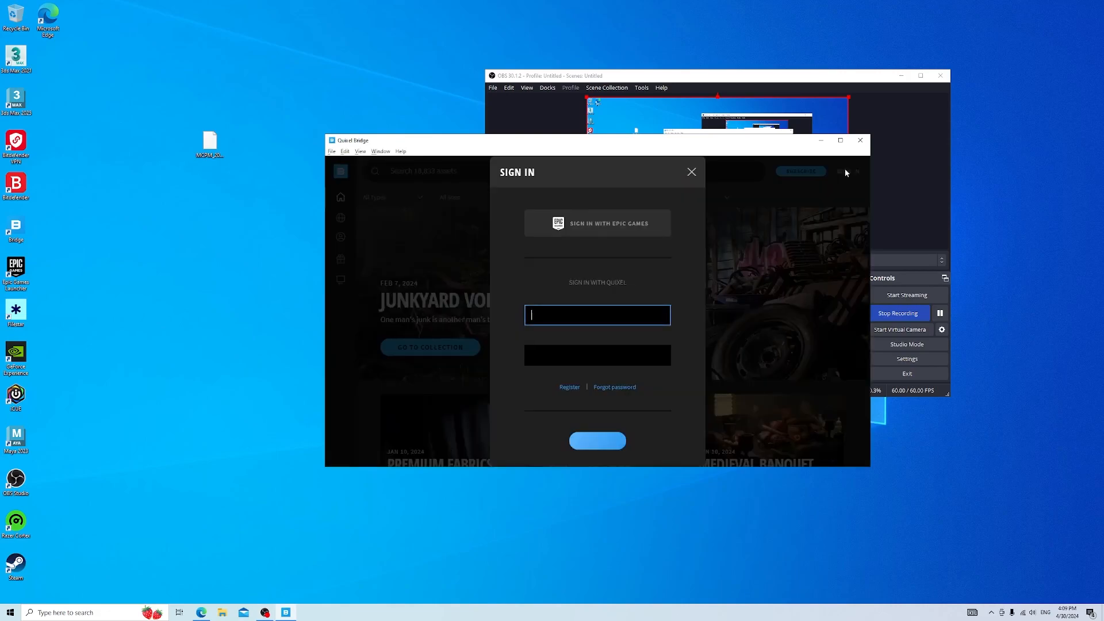
{"action": "left_click", "coordinate": [619, 223]}
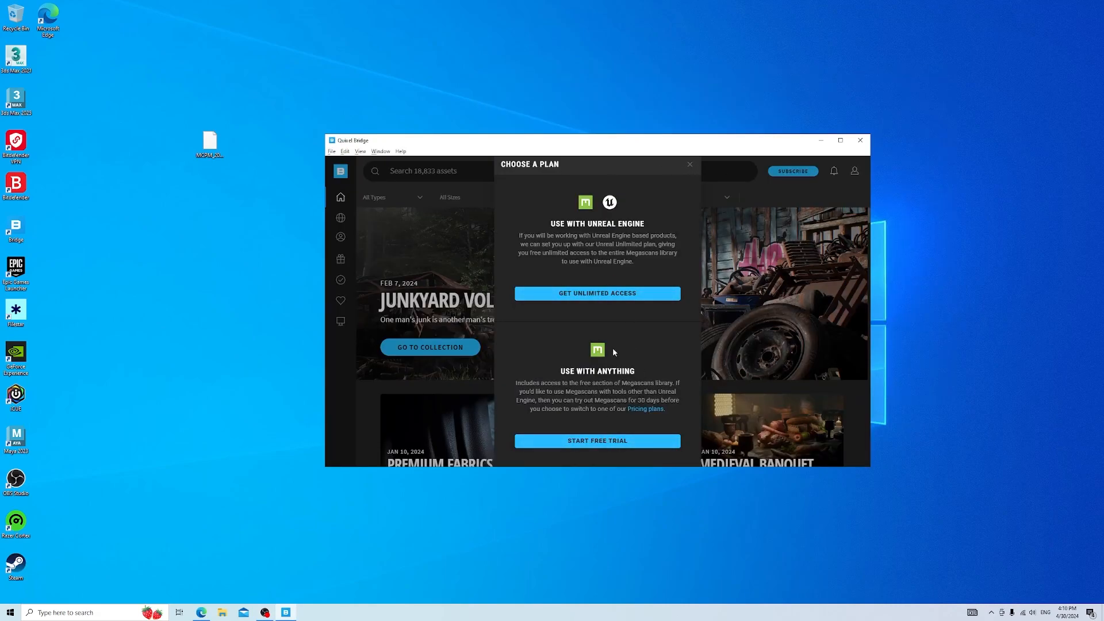
{"action": "left_click", "coordinate": [689, 165]}
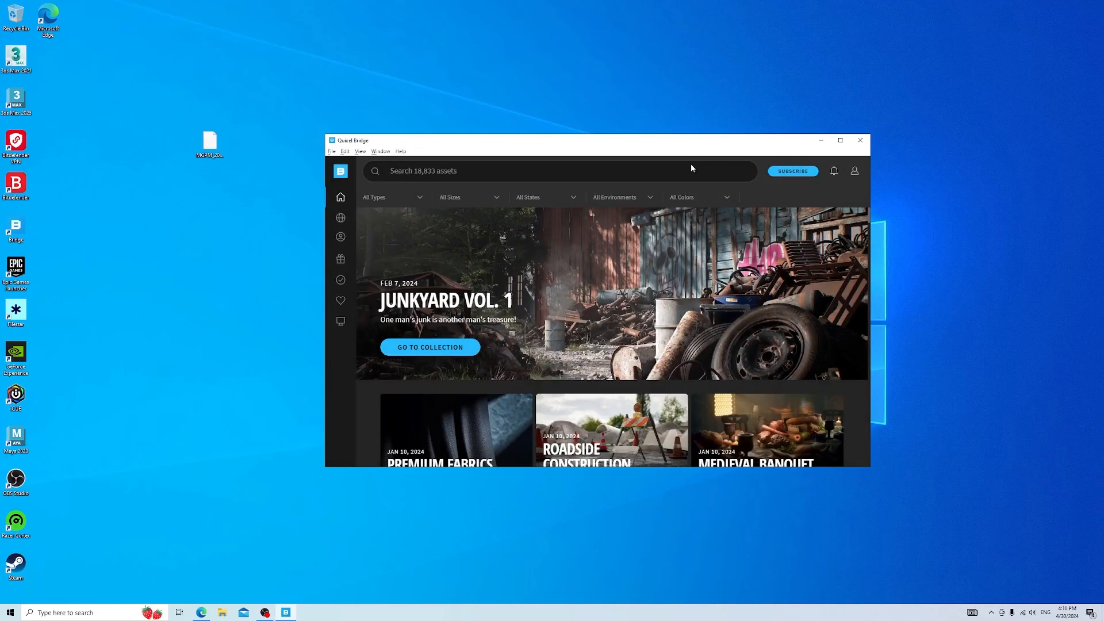
{"action": "left_click", "coordinate": [855, 172]}
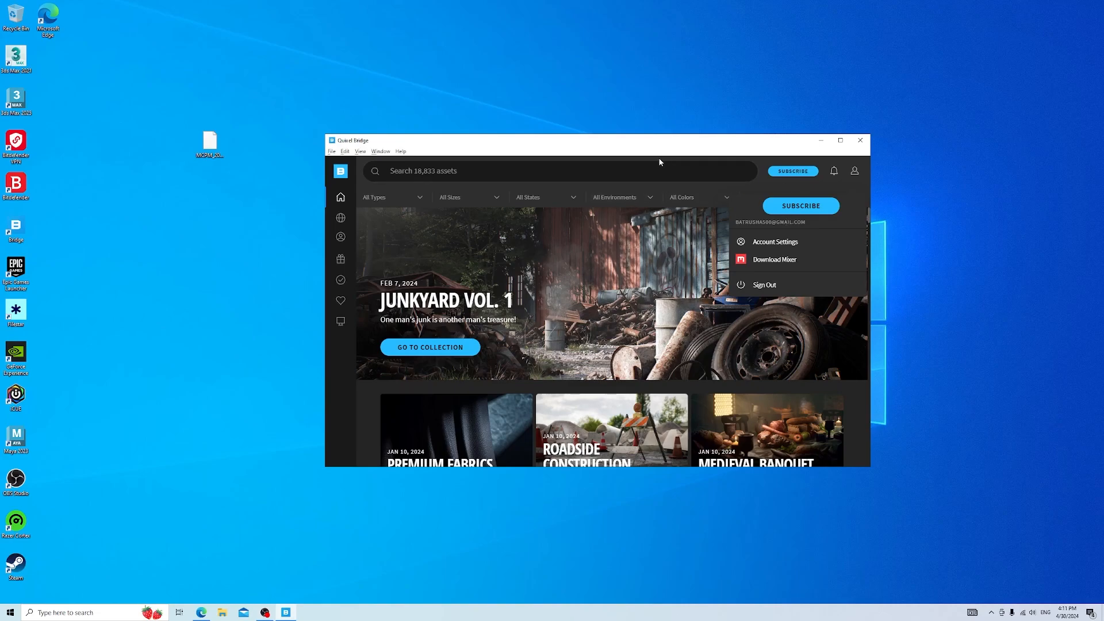
Show the My MetaHumans UE5 collection and select the Hana MetaHuman
{"action": "mouse_move", "coordinate": [339, 239]}
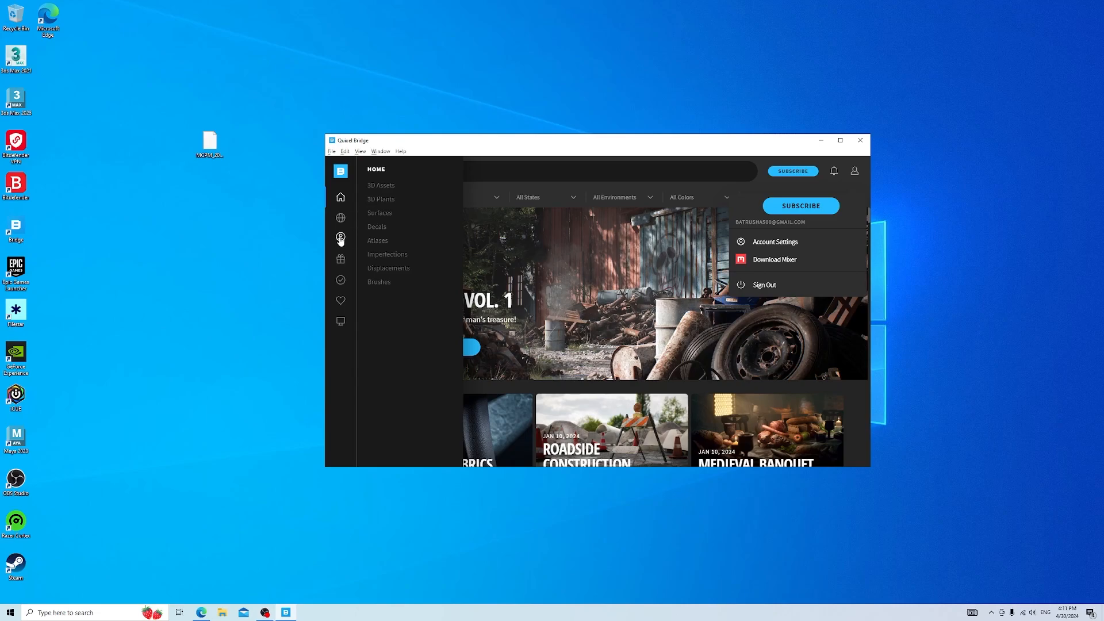
{"action": "left_click", "coordinate": [341, 239]}
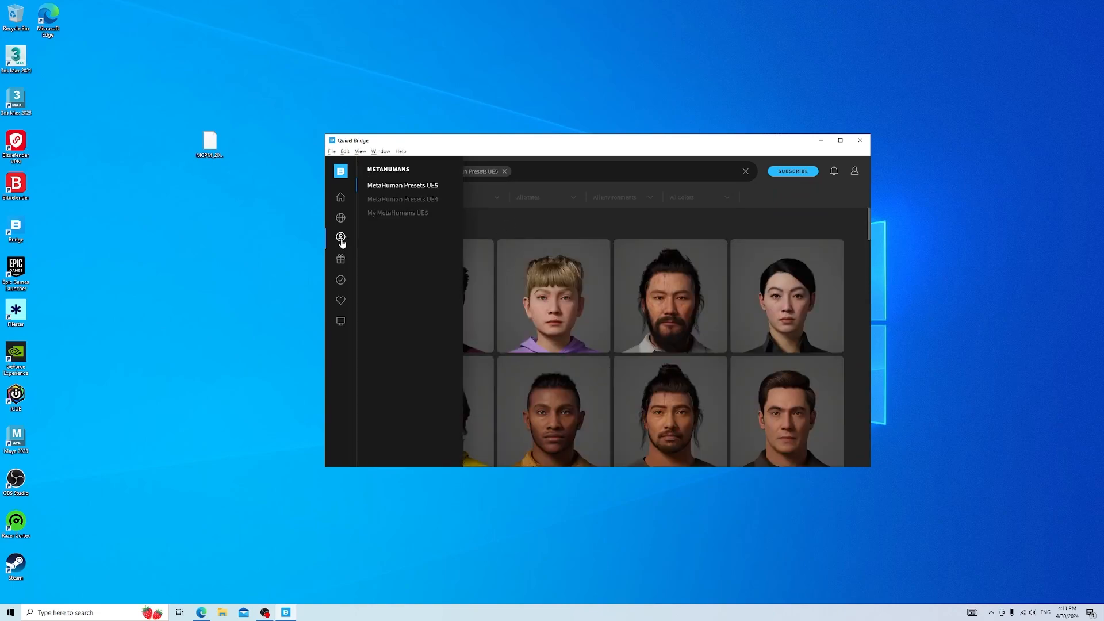
{"action": "left_click", "coordinate": [382, 214]}
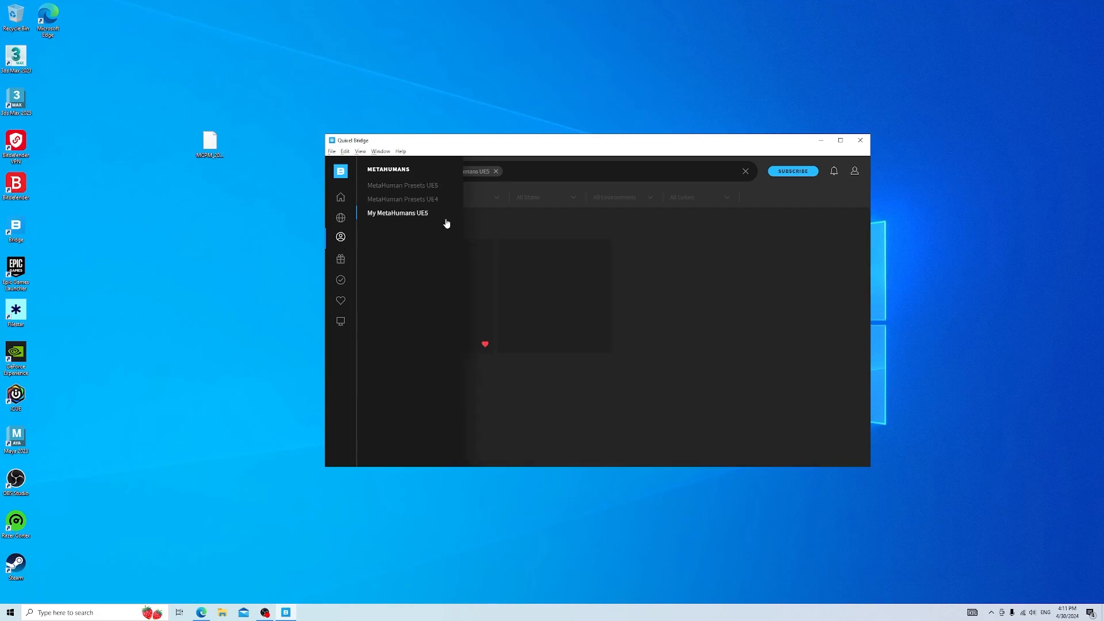
{"action": "left_click", "coordinate": [451, 279]}
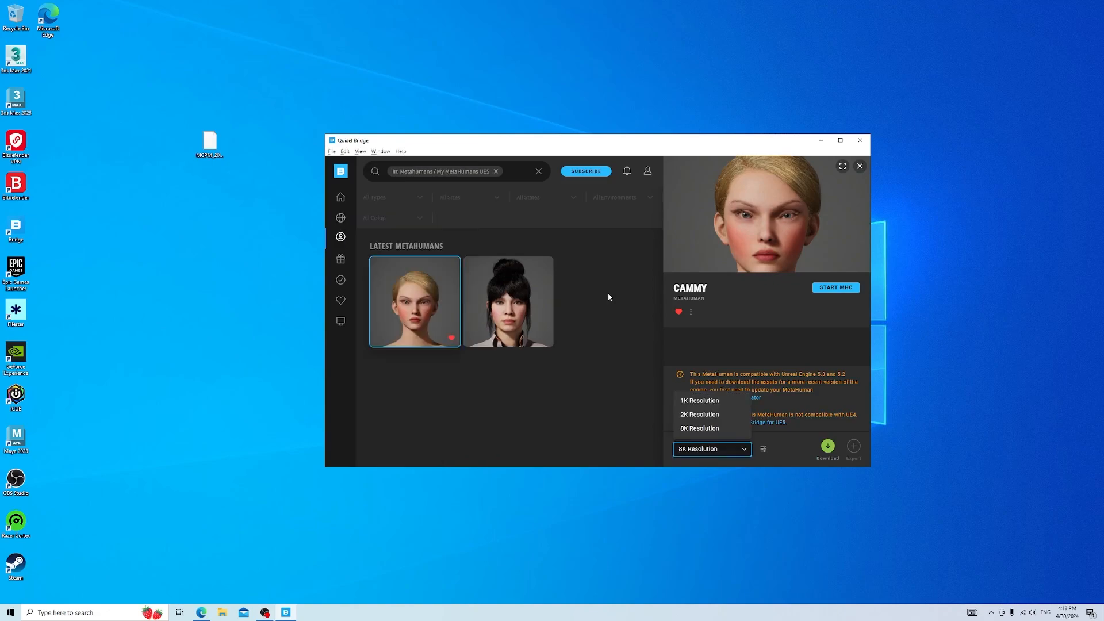
{"action": "left_click", "coordinate": [510, 298]}
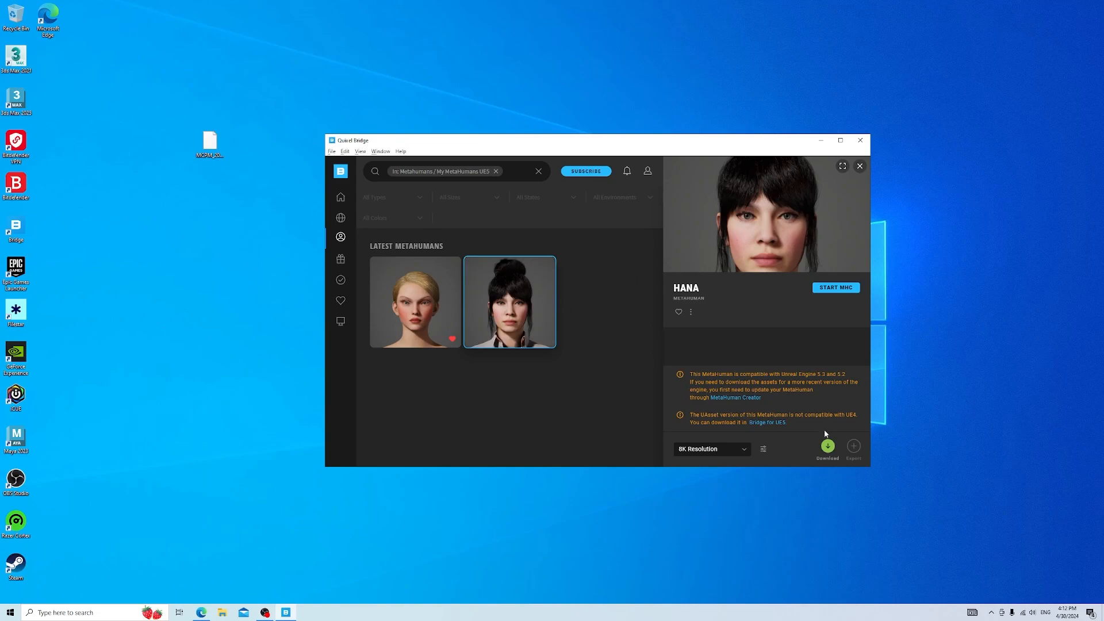
{"action": "left_click", "coordinate": [415, 302]}
{"action": "left_click", "coordinate": [509, 306]}
Set the Hana MetaHuman's resolution to 1K and download it
{"action": "left_click", "coordinate": [713, 449]}
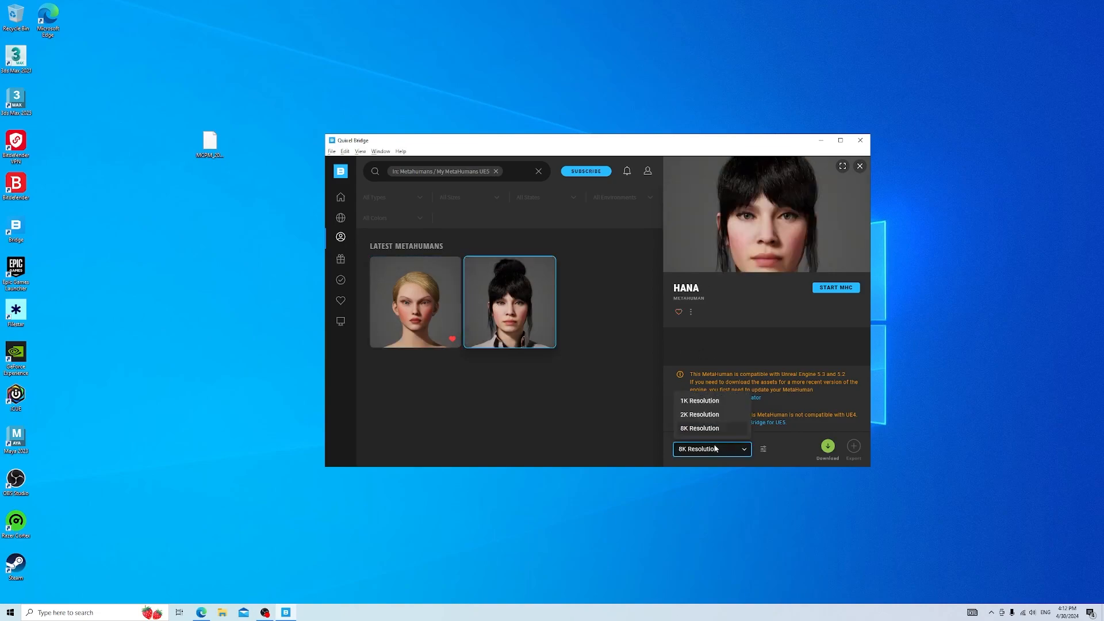
{"action": "left_click", "coordinate": [707, 403]}
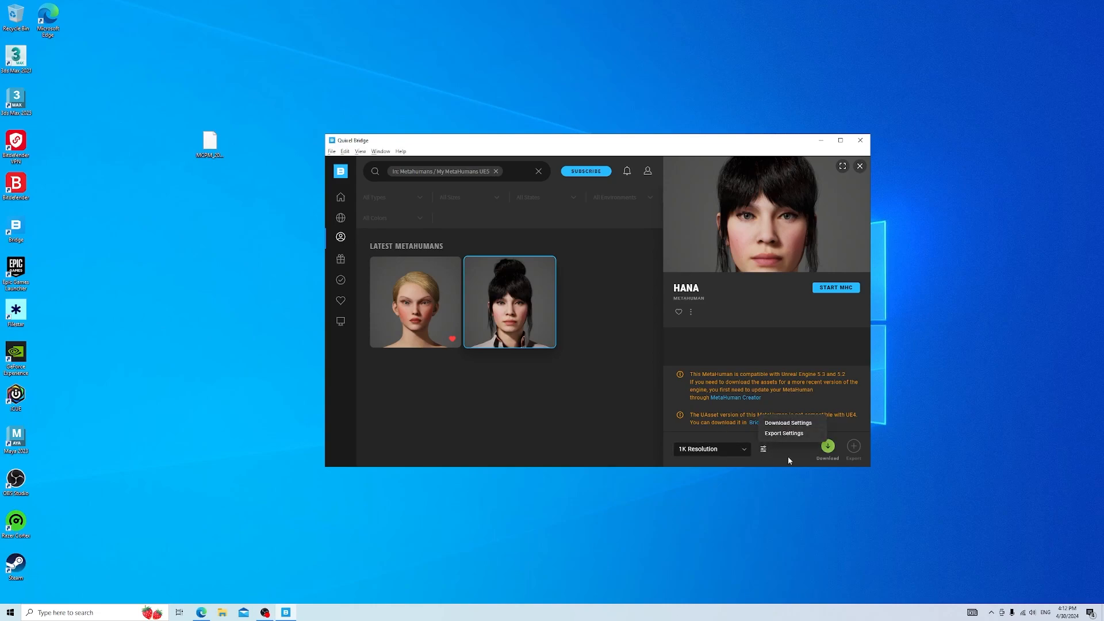
{"action": "left_click", "coordinate": [828, 446]}
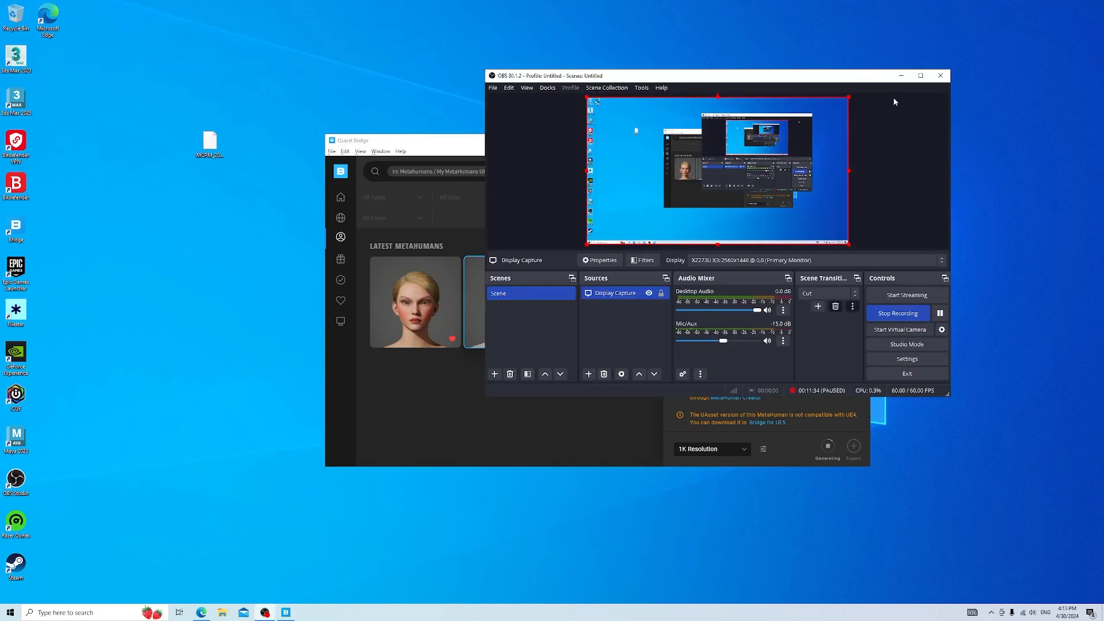
Switch back to Bridge and check Hana's download status and the notifications
{"action": "left_click", "coordinate": [1015, 71]}
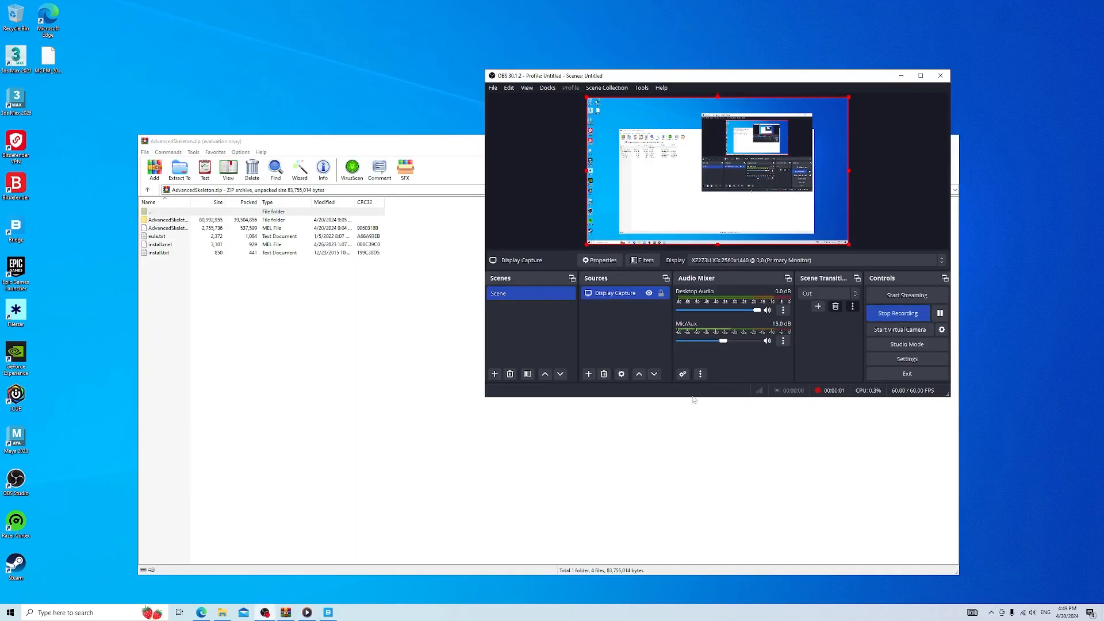
{"action": "left_click", "coordinate": [327, 612]}
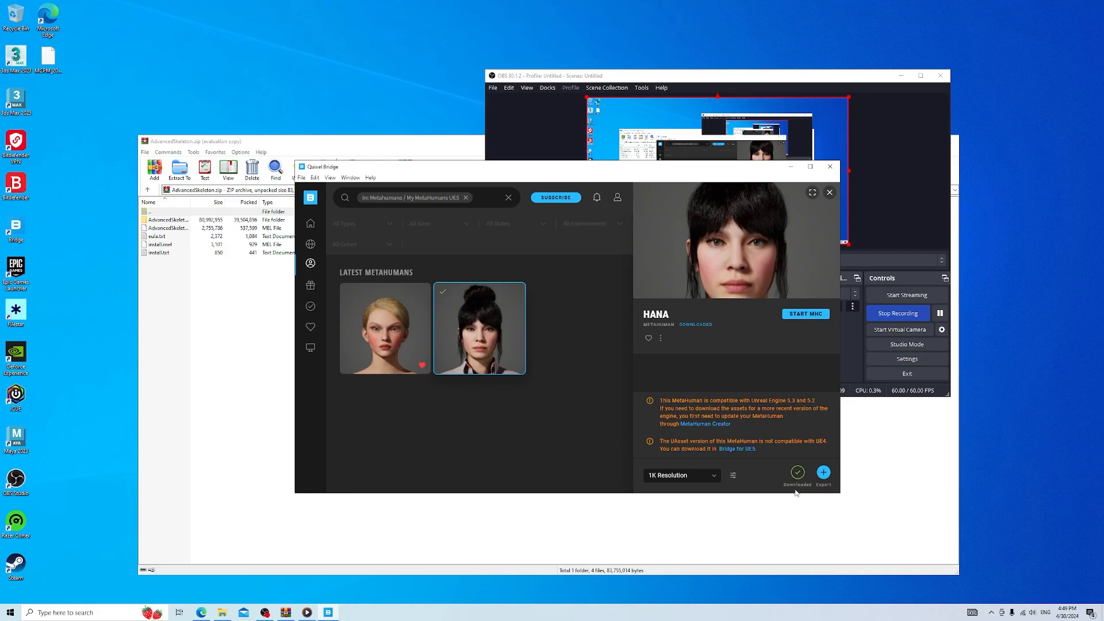
{"action": "left_click", "coordinate": [443, 295]}
{"action": "left_click", "coordinate": [597, 202]}
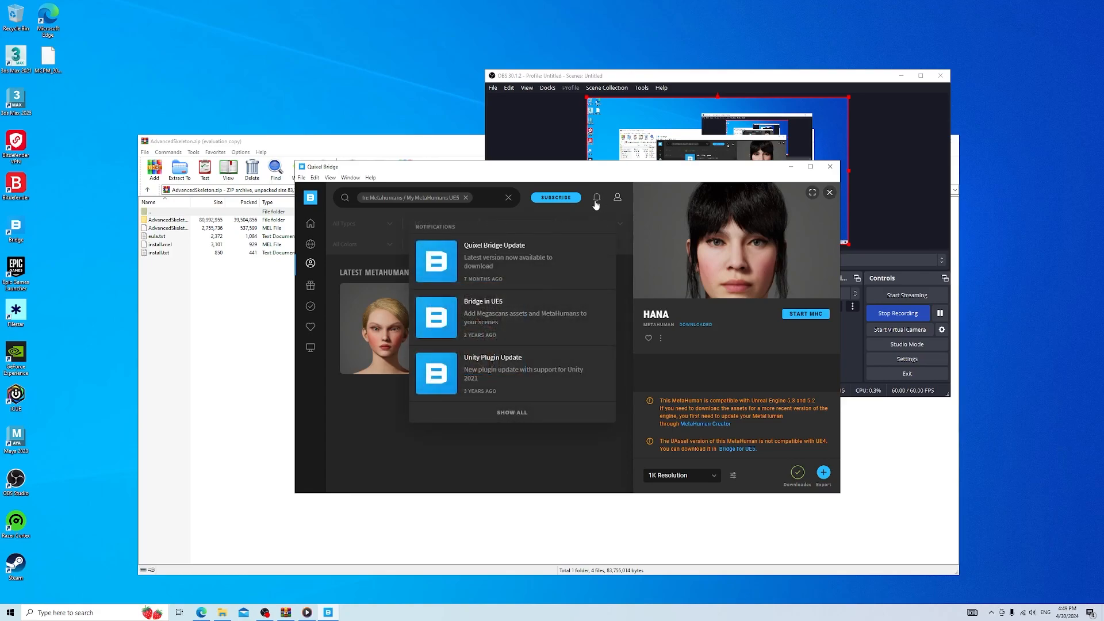
{"action": "left_click", "coordinate": [532, 216]}
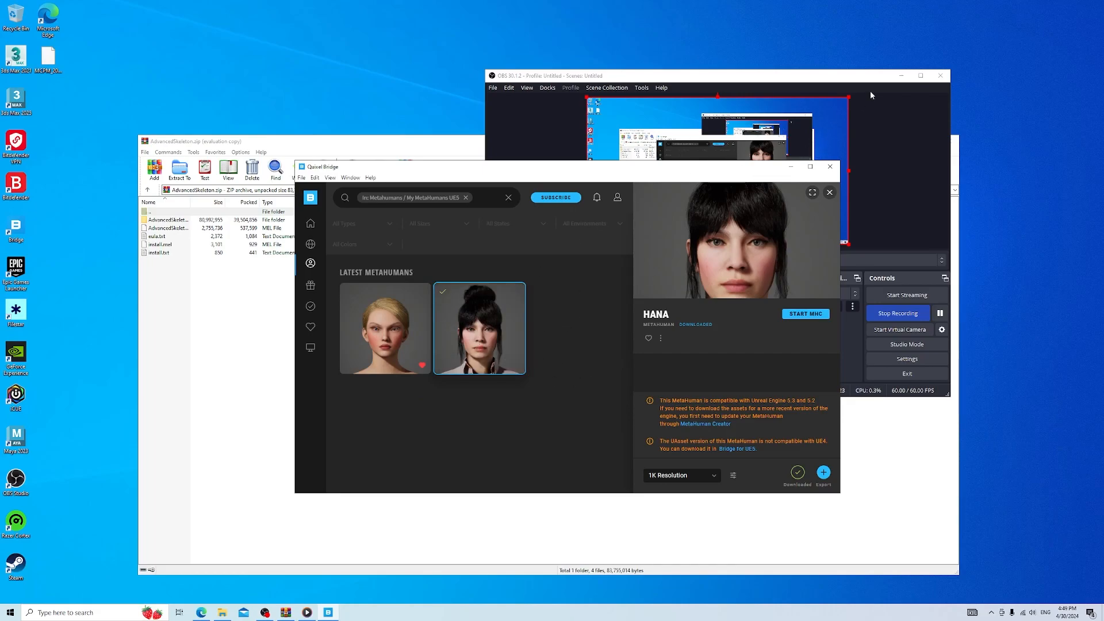
Clear away the recorder and archive windows, launch Maya 2023 and allow all plugins from the untrusted location to load
{"action": "left_click", "coordinate": [901, 75]}
{"action": "left_click", "coordinate": [947, 140]}
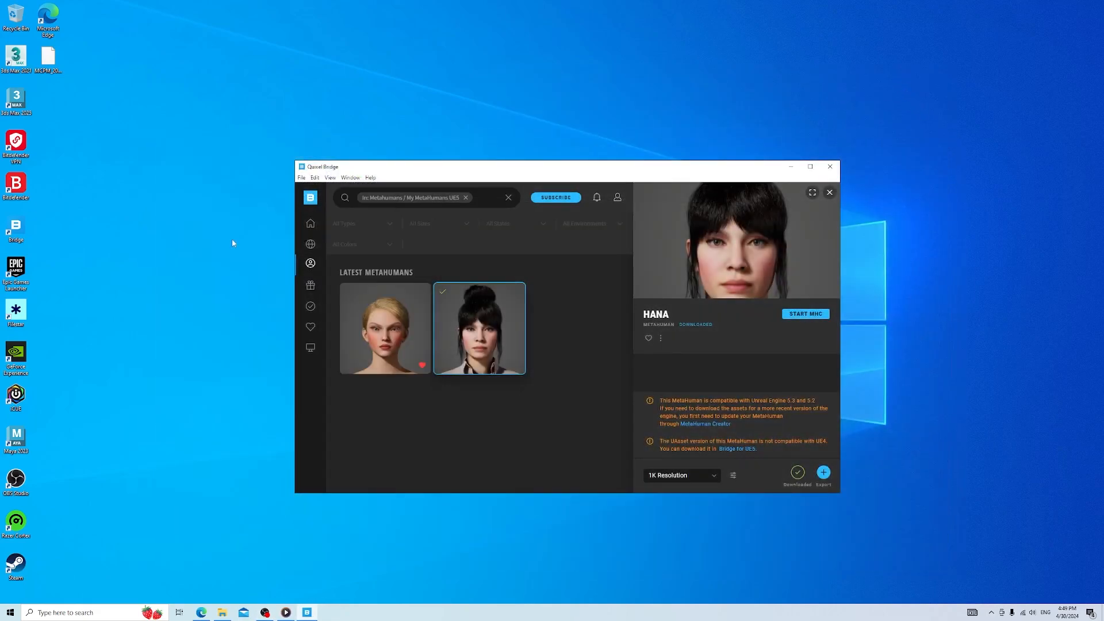
{"action": "left_click", "coordinate": [16, 438]}
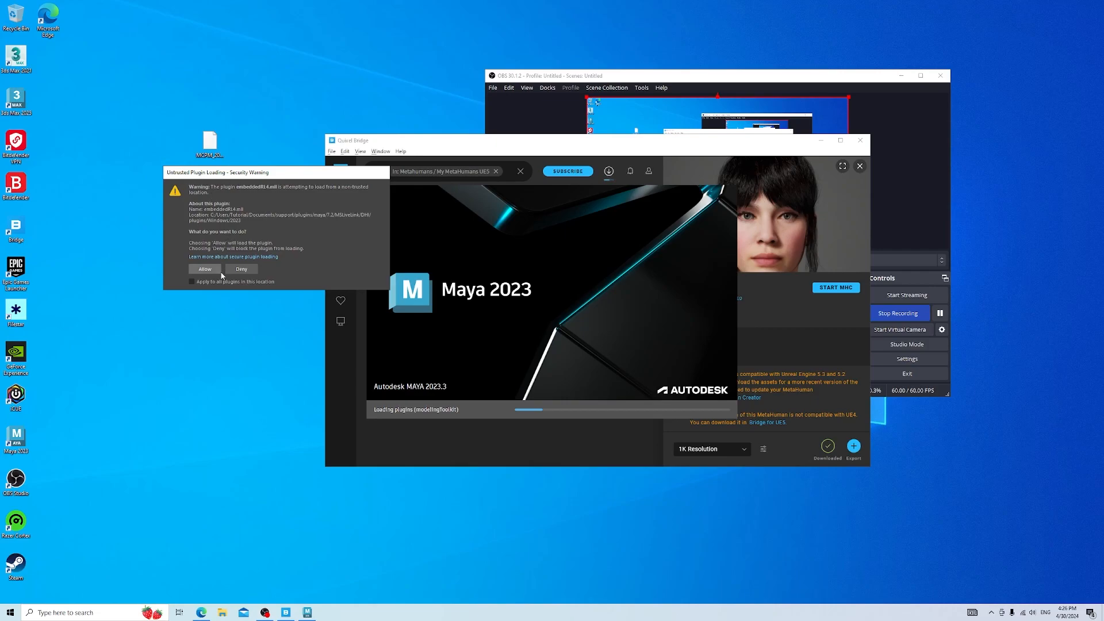
{"action": "left_click", "coordinate": [192, 281]}
{"action": "left_click", "coordinate": [205, 269]}
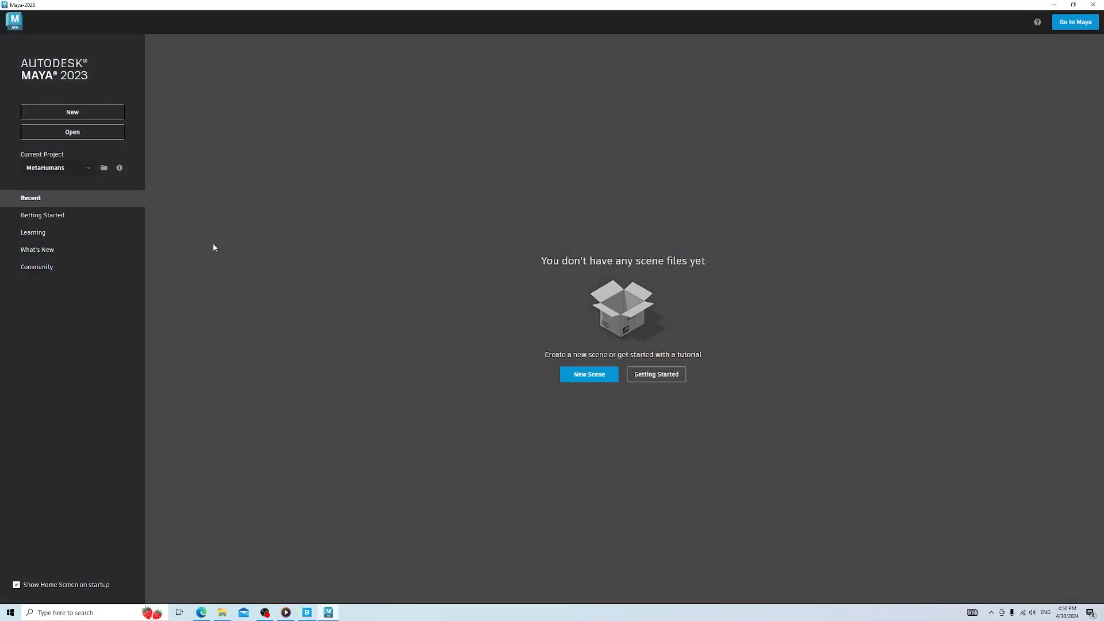
Create a new Maya scene with the MSPlugin shelf shown and export the Hana MetaHuman from Bridge into it, confirming the import
{"action": "left_click", "coordinate": [77, 113]}
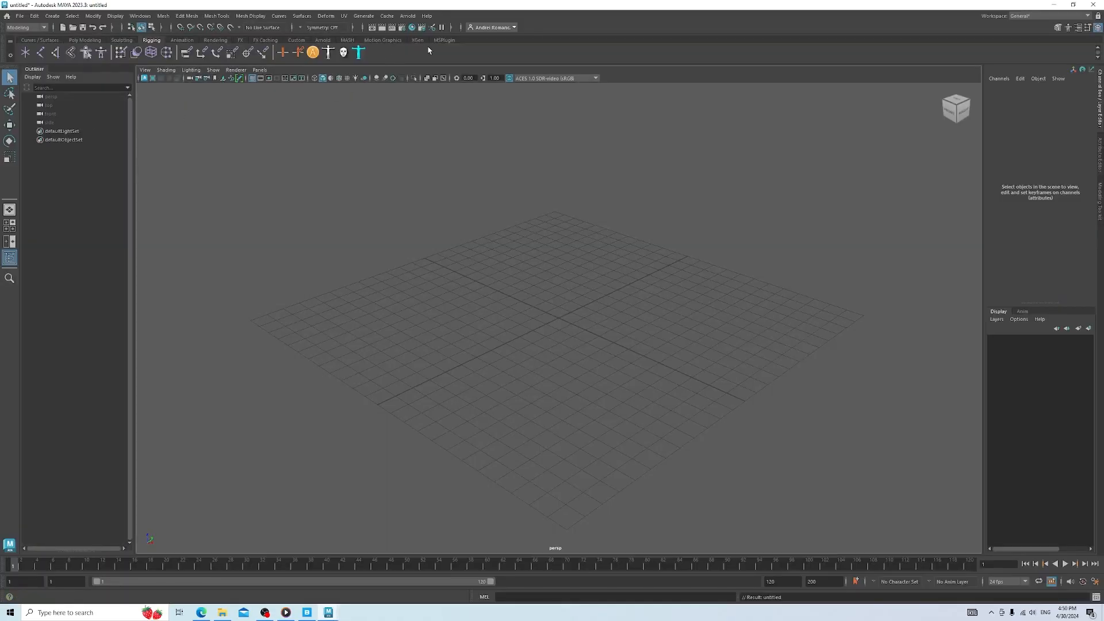
{"action": "left_click", "coordinate": [444, 40]}
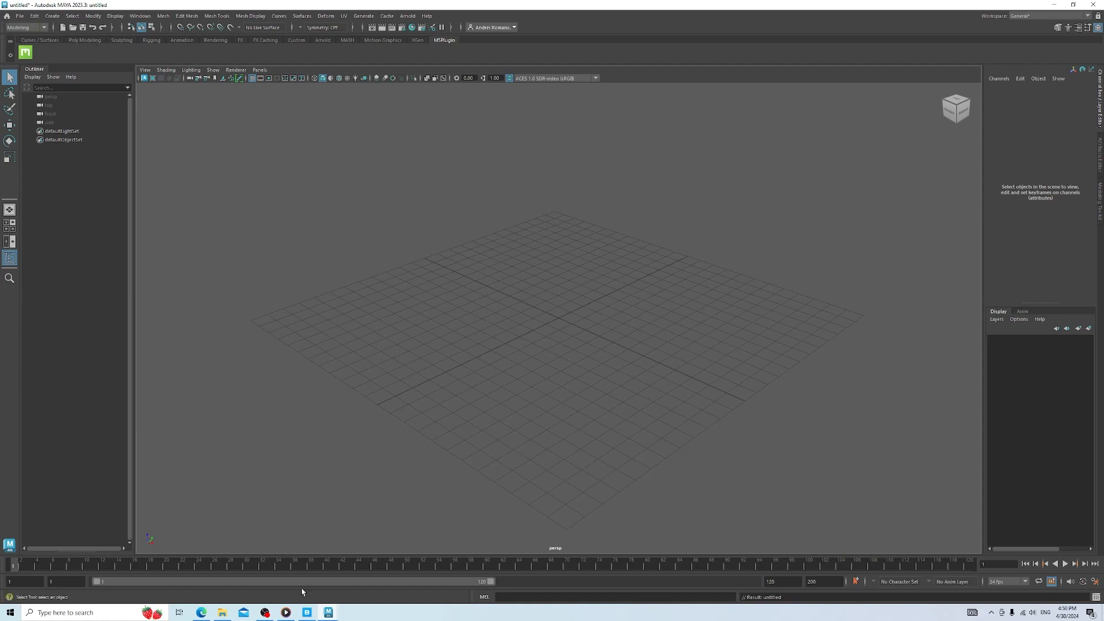
{"action": "left_click", "coordinate": [307, 612]}
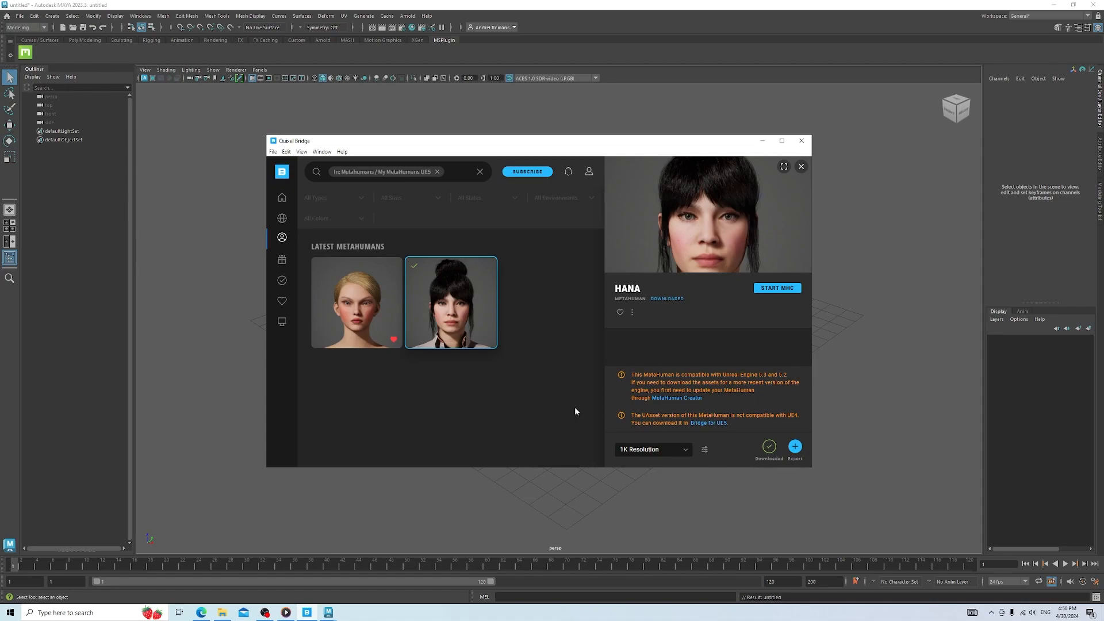
{"action": "left_click", "coordinate": [795, 447]}
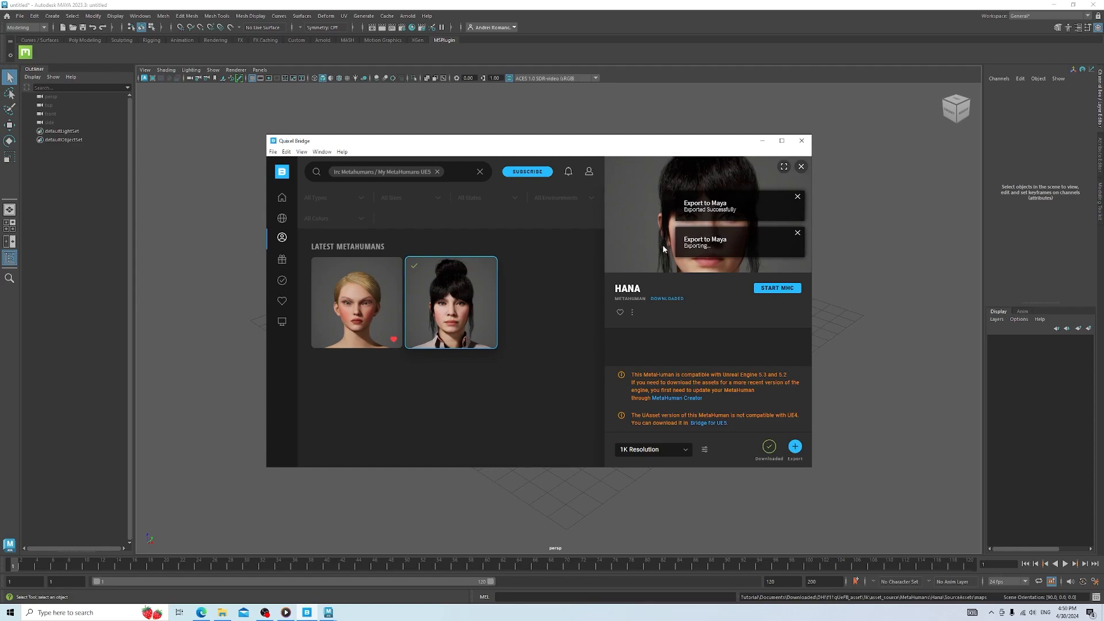
{"action": "left_click", "coordinate": [762, 140]}
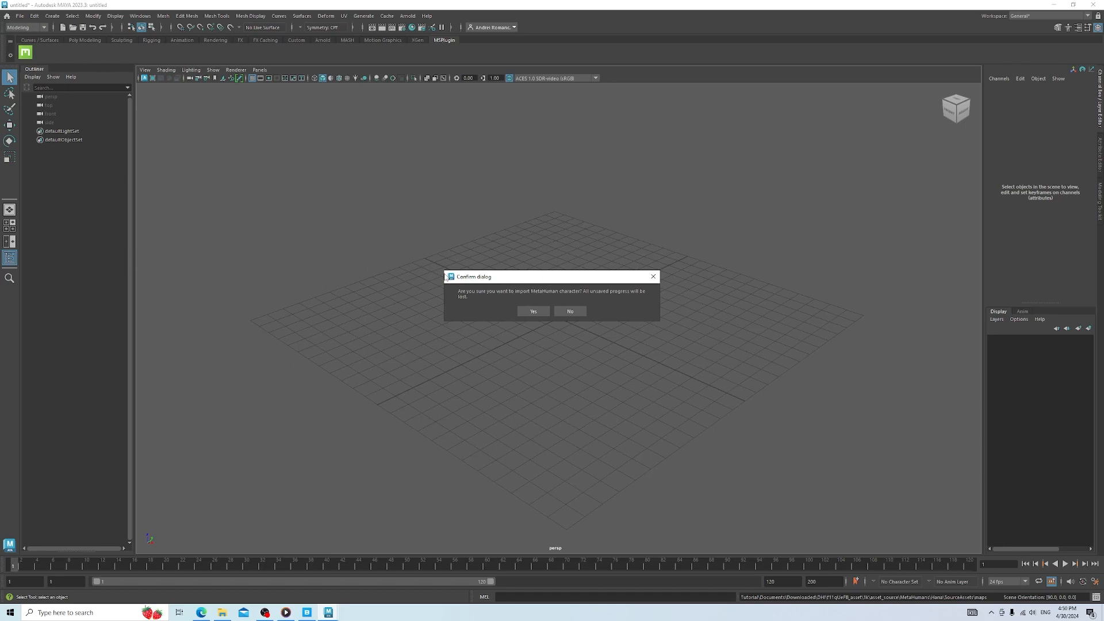
{"action": "left_click", "coordinate": [533, 311]}
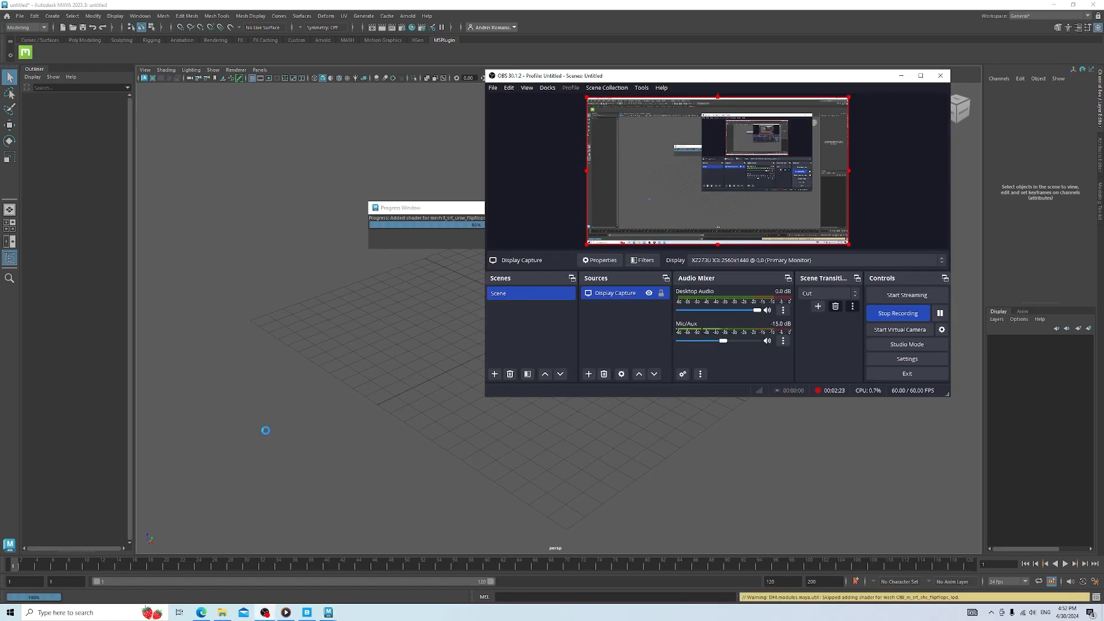
Search Windows for %appdata%, open the folder found and go up to its parent AppData folder
{"action": "left_click", "coordinate": [80, 611]}
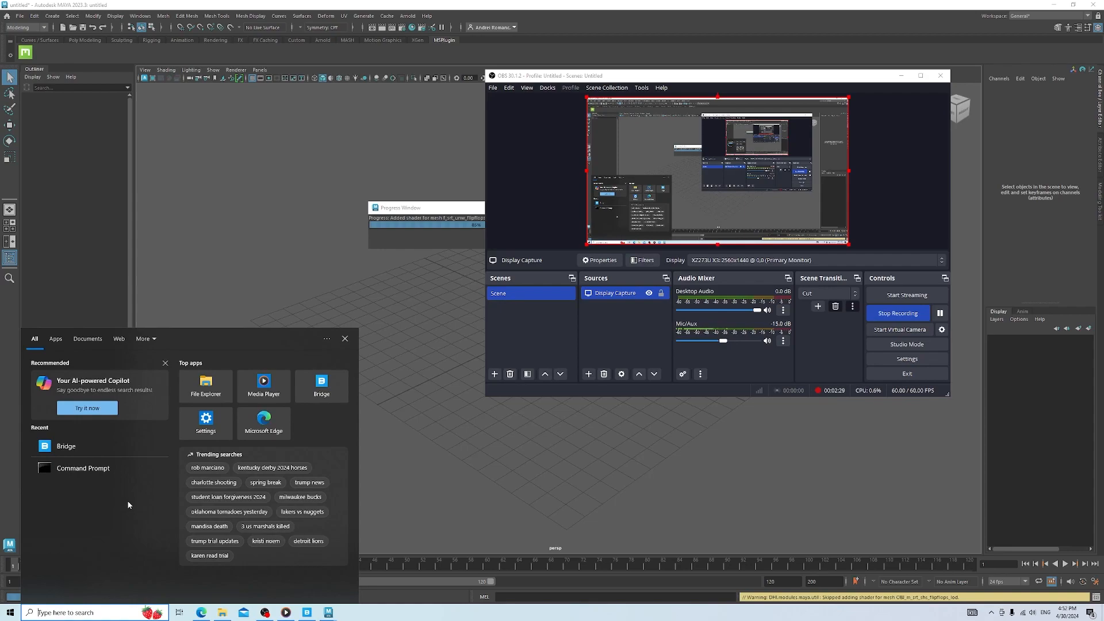
{"action": "type", "text": "%a"}
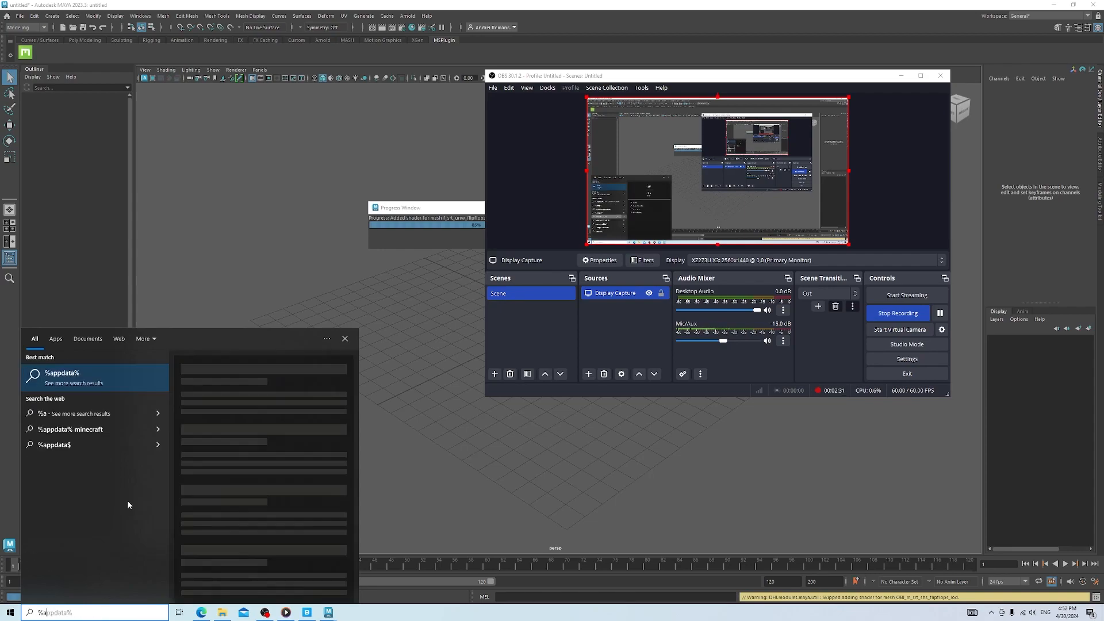
{"action": "type", "text": "ppd"}
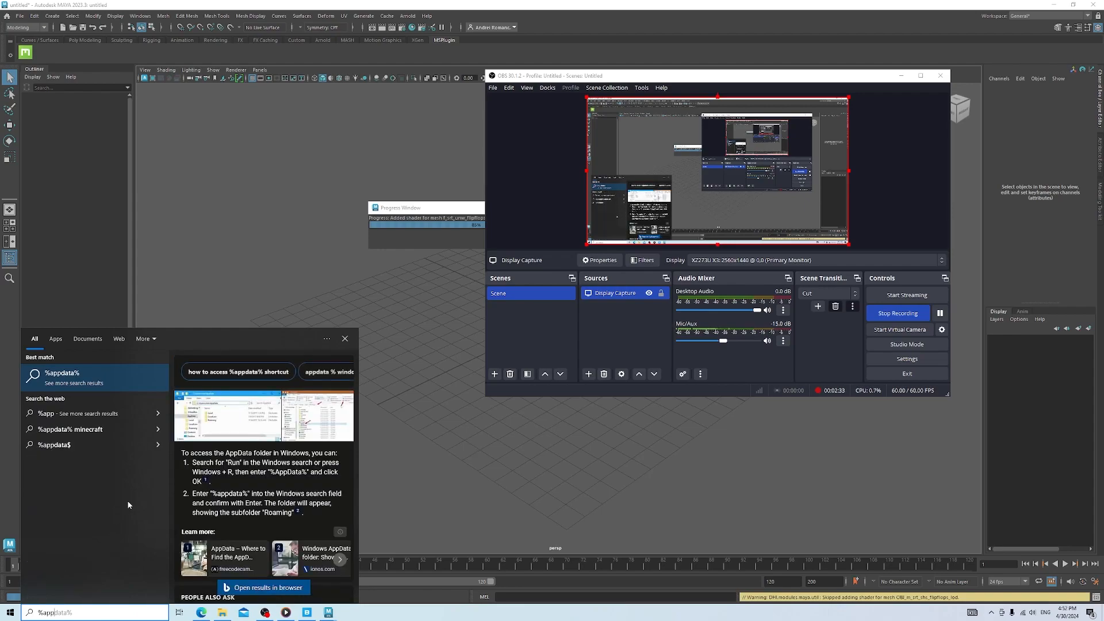
{"action": "type", "text": "ata"}
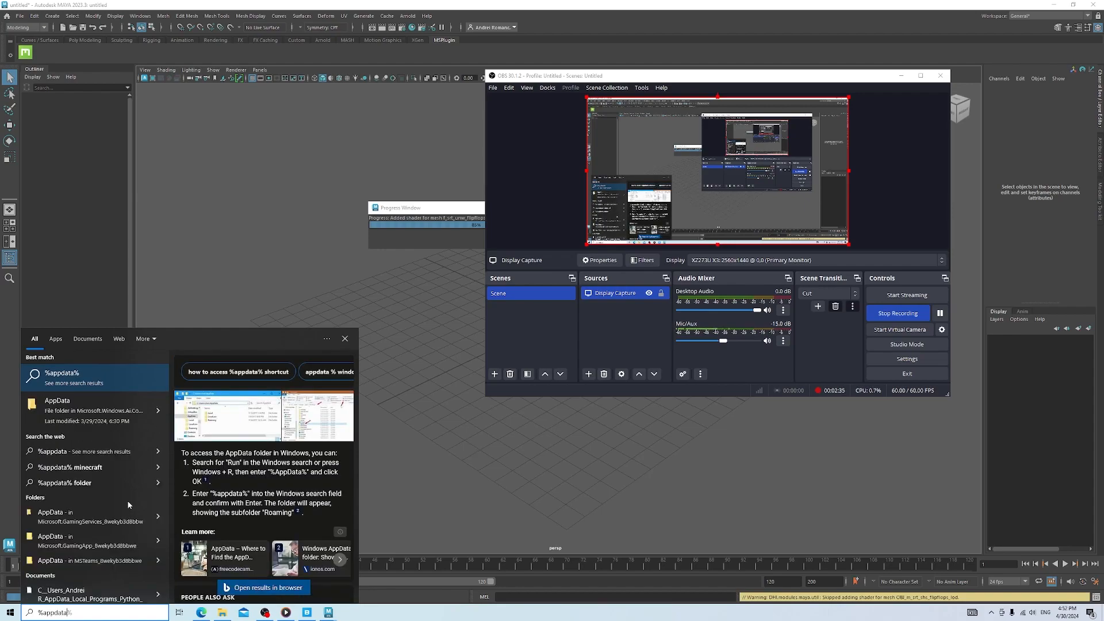
{"action": "type", "text": "%"}
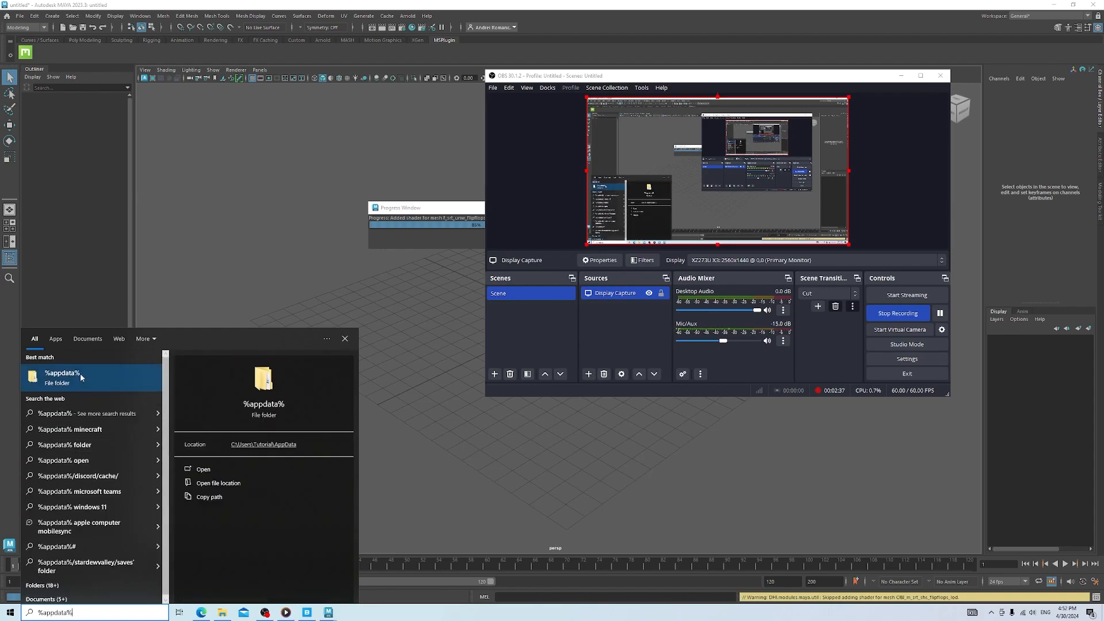
{"action": "left_click", "coordinate": [80, 374]}
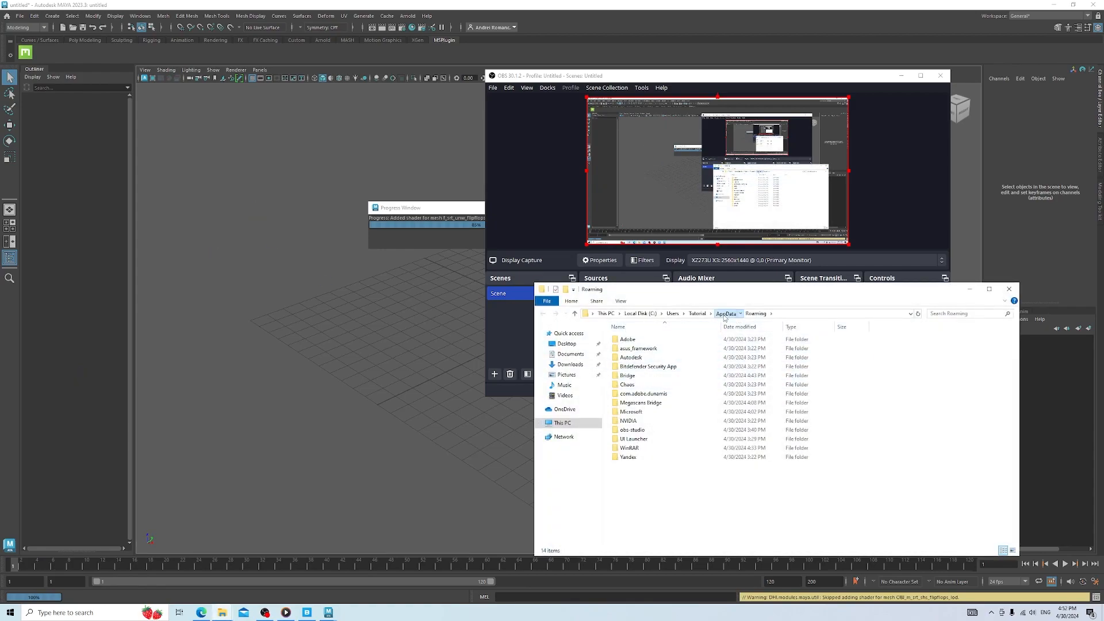
{"action": "left_click", "coordinate": [724, 315]}
Navigate from AppData through Local, Programs, Python, Python312 and Lib to the site-packages folder
{"action": "double_click", "coordinate": [639, 341]}
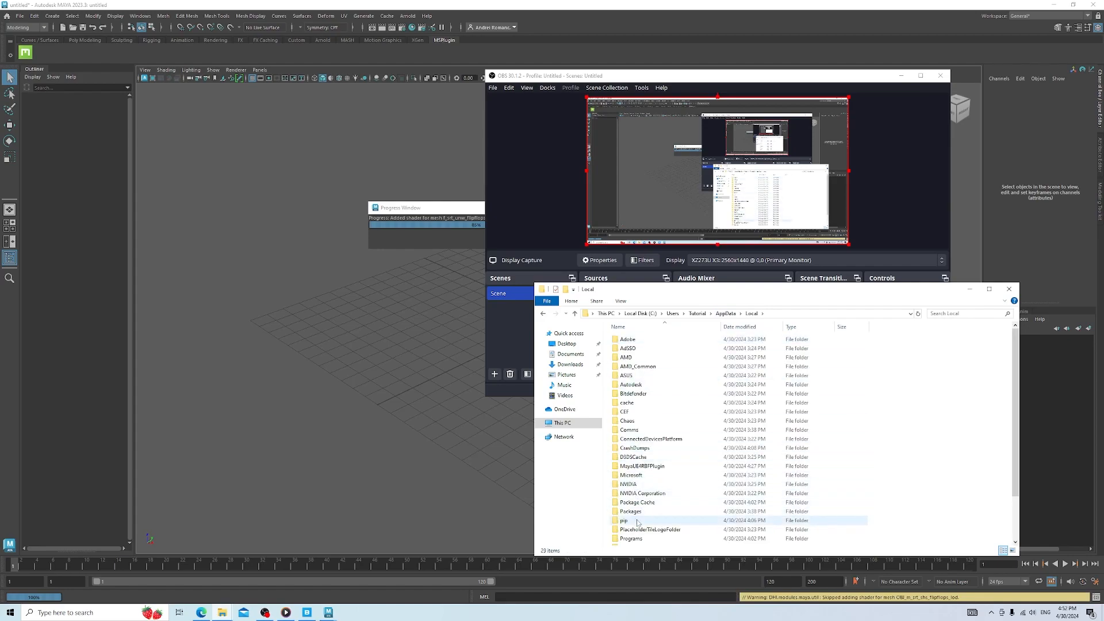
{"action": "double_click", "coordinate": [631, 539]}
{"action": "double_click", "coordinate": [628, 339]}
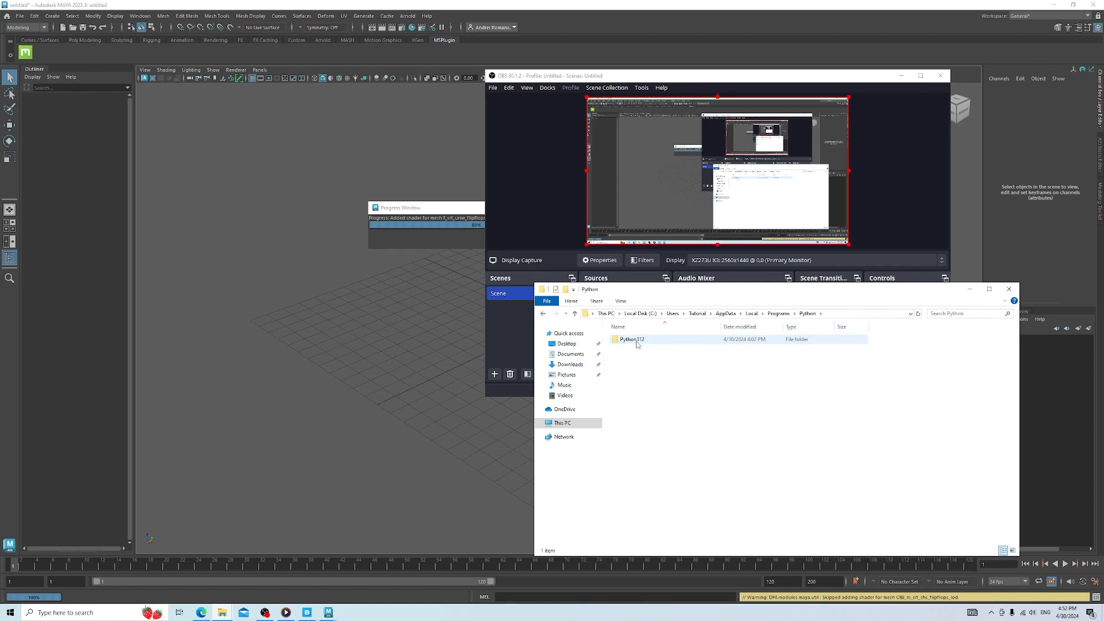
{"action": "double_click", "coordinate": [632, 339]}
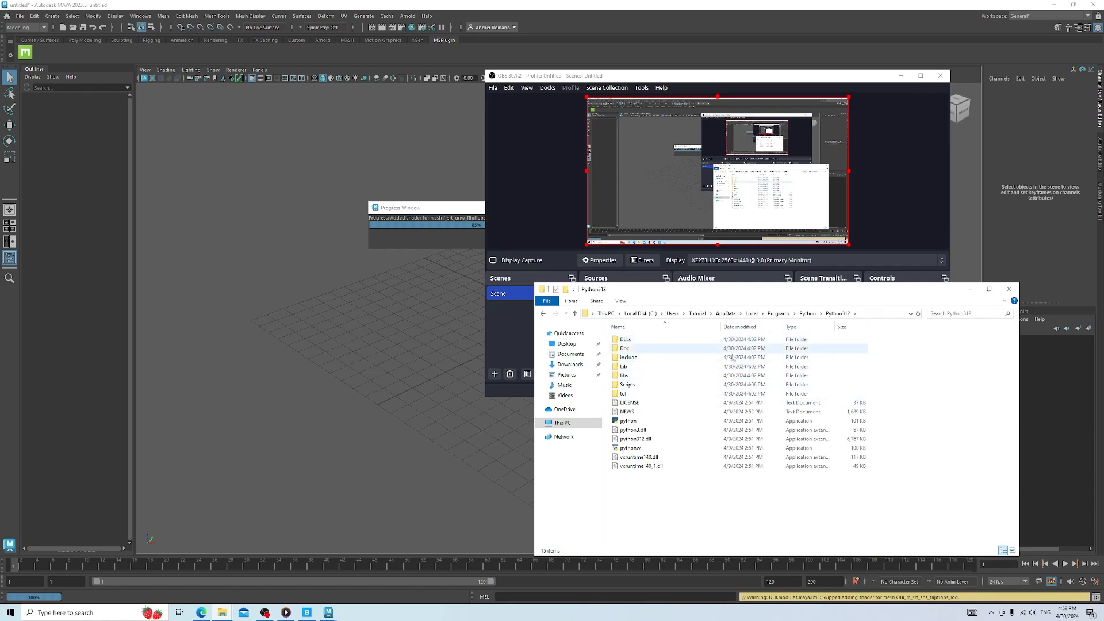
{"action": "double_click", "coordinate": [631, 367]}
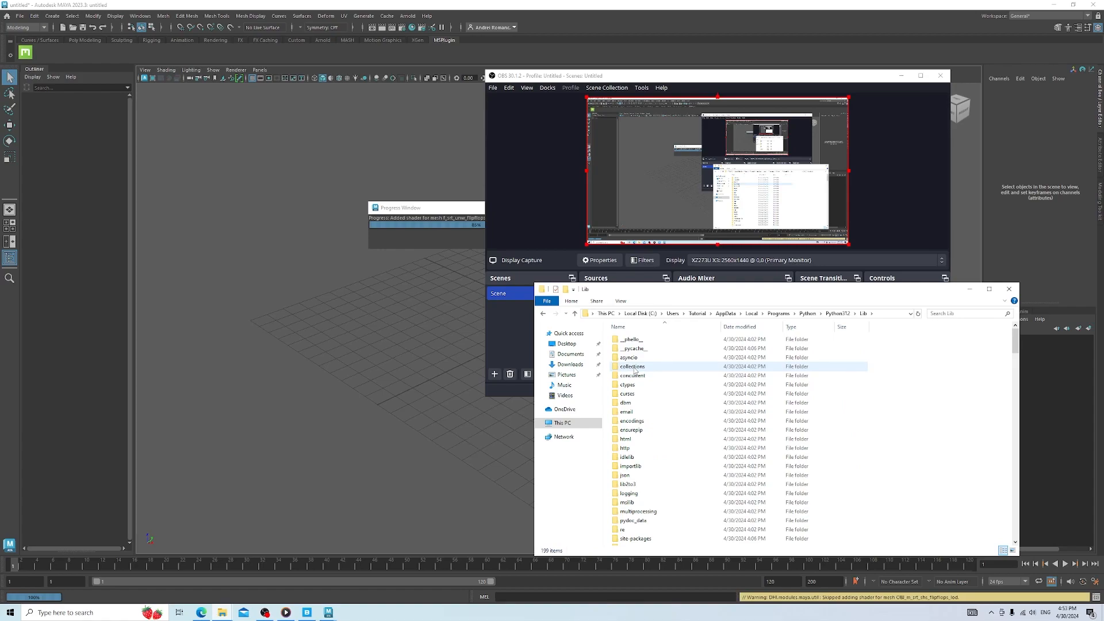
{"action": "double_click", "coordinate": [635, 539]}
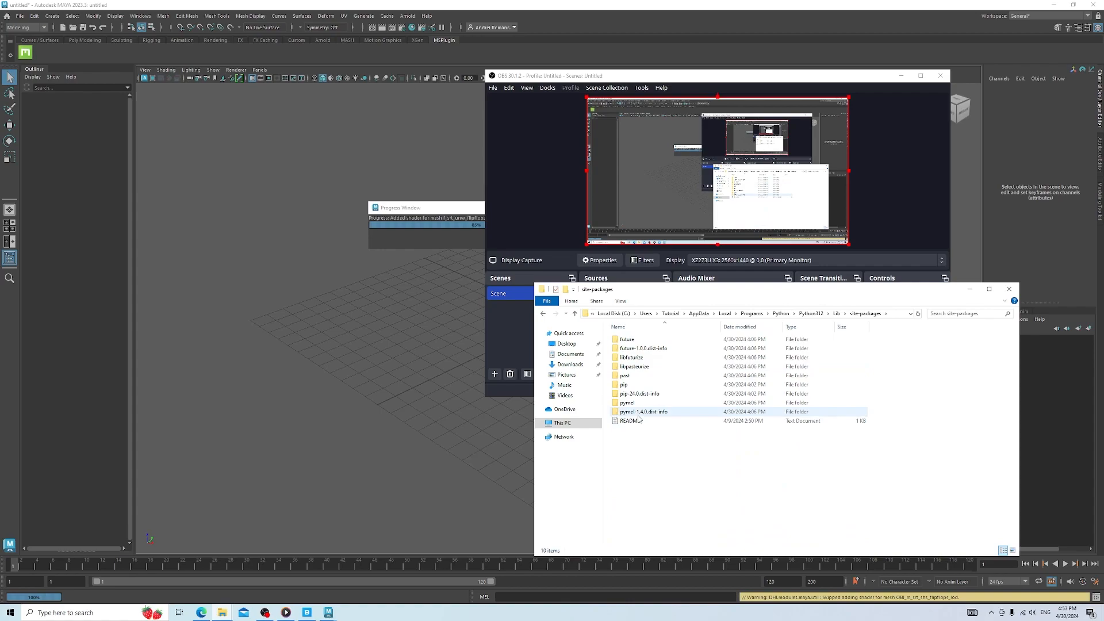
Copy the pymel and pymel-1.4.0.dist-info folders from Python312's site-packages folder
{"action": "left_click", "coordinate": [638, 414]}
{"action": "left_click", "coordinate": [632, 404], "text": "ctrl"}
{"action": "right_click", "coordinate": [642, 413]}
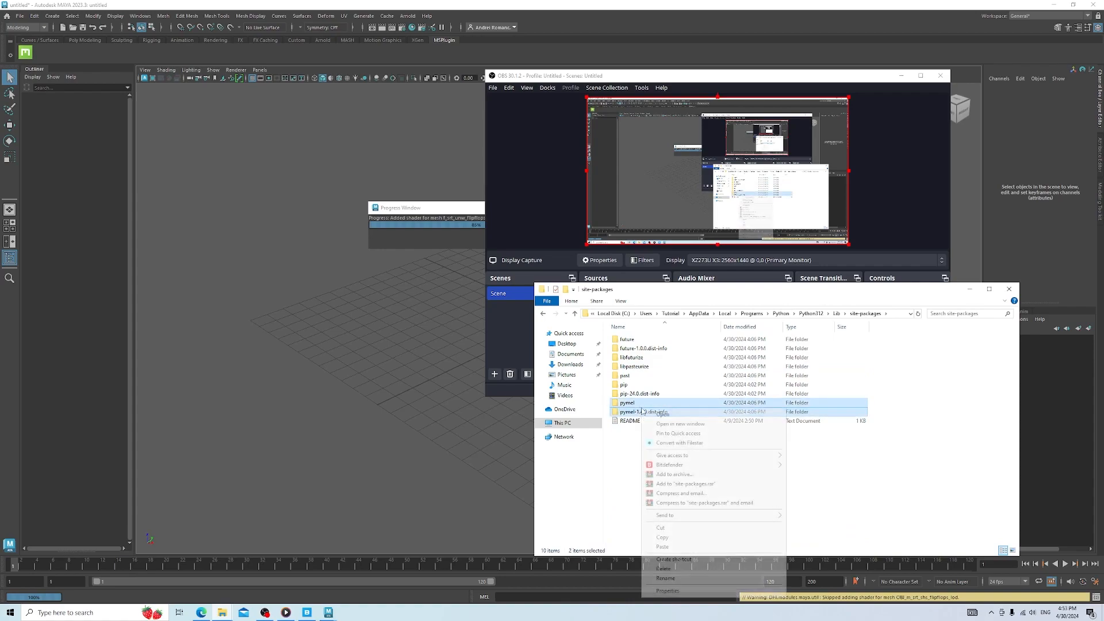
{"action": "left_click", "coordinate": [663, 537]}
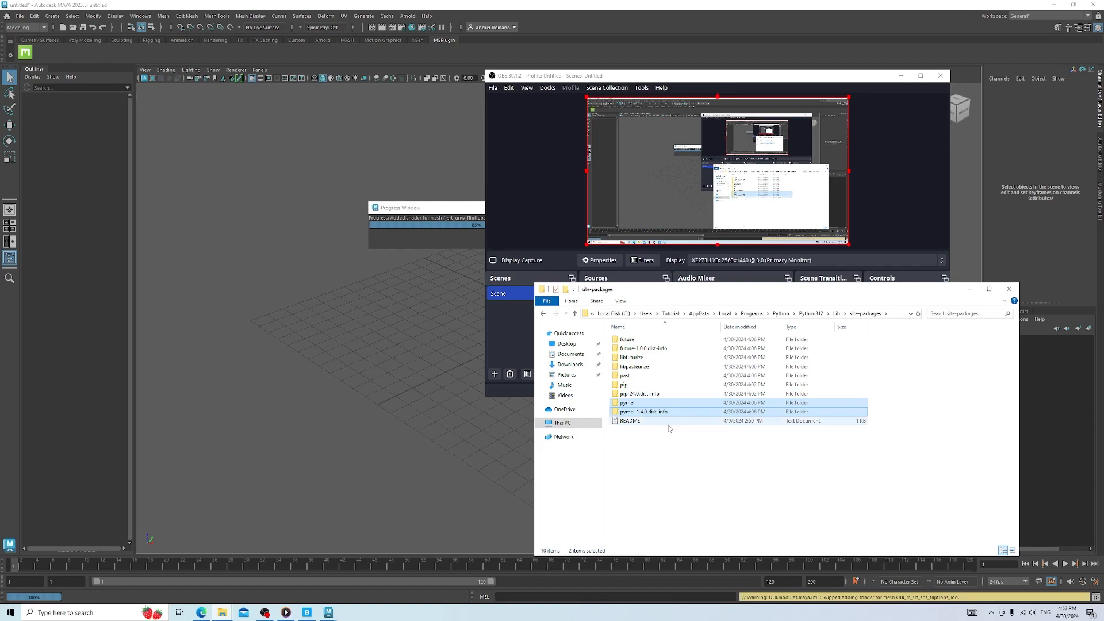
Navigate to the site-packages folder inside Documents, maya, 2023, scripts
{"action": "left_click", "coordinate": [567, 354]}
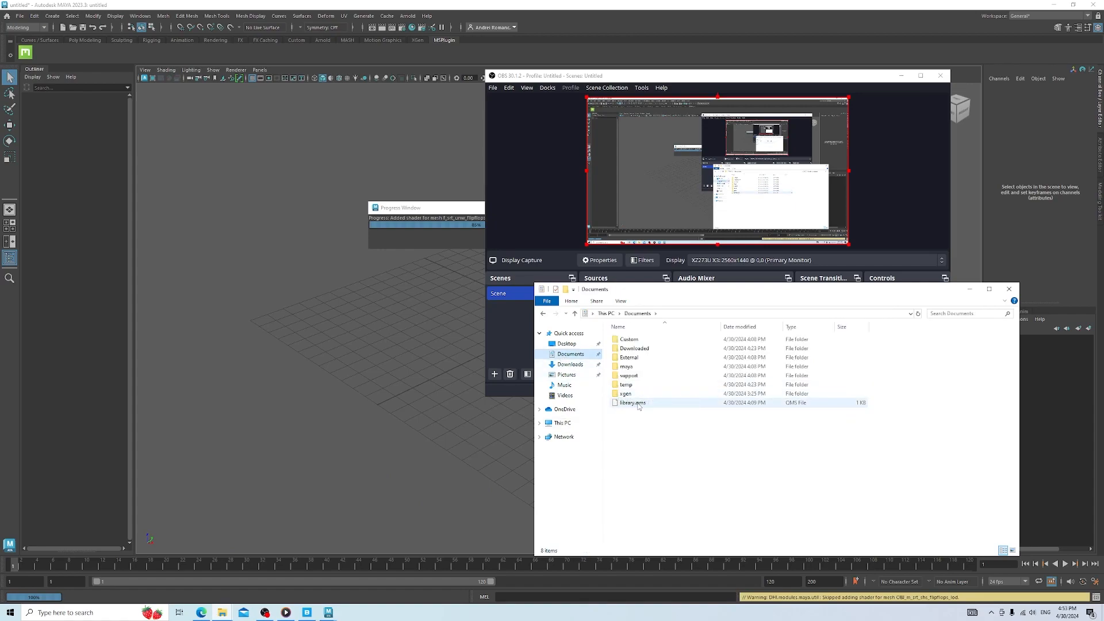
{"action": "double_click", "coordinate": [627, 367]}
{"action": "double_click", "coordinate": [628, 340]}
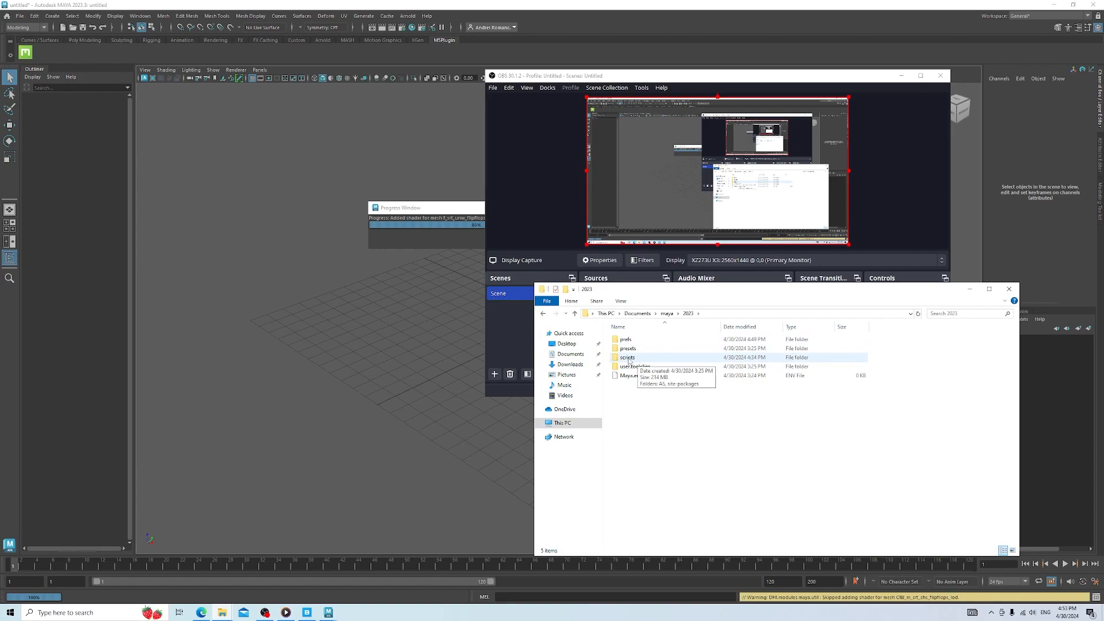
{"action": "double_click", "coordinate": [627, 358]}
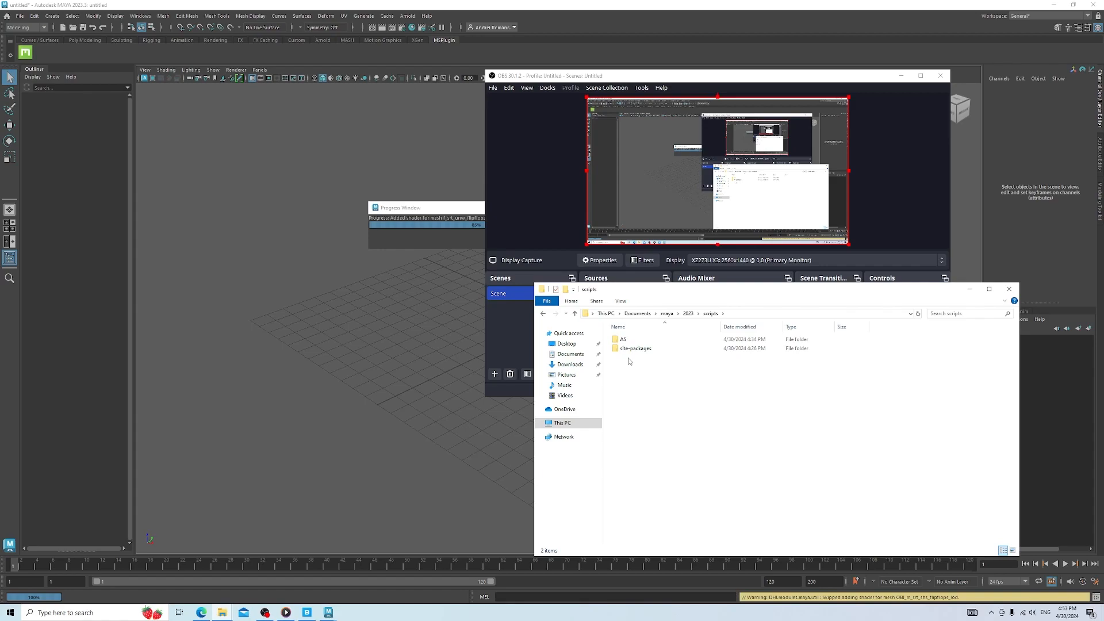
{"action": "left_click", "coordinate": [635, 350]}
{"action": "double_click", "coordinate": [637, 349]}
{"action": "left_click", "coordinate": [710, 313]}
{"action": "double_click", "coordinate": [654, 353]}
Paste the copied PyMEL folders into Maya 2023's site-packages folder, skipping the files that already exist there
{"action": "right_click", "coordinate": [645, 370]}
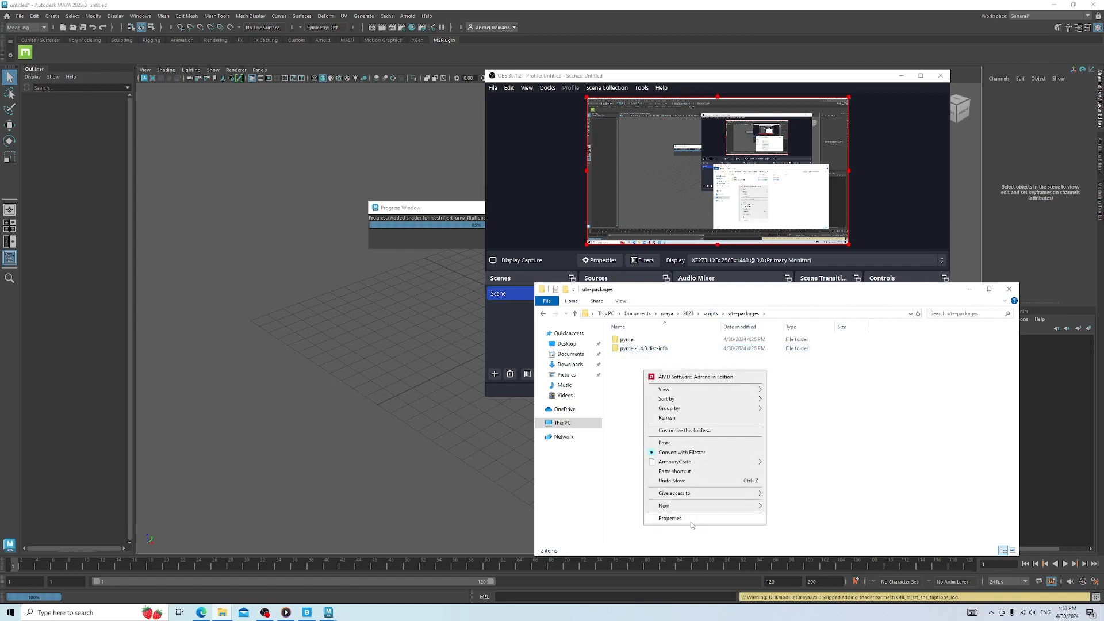
{"action": "left_click", "coordinate": [618, 406]}
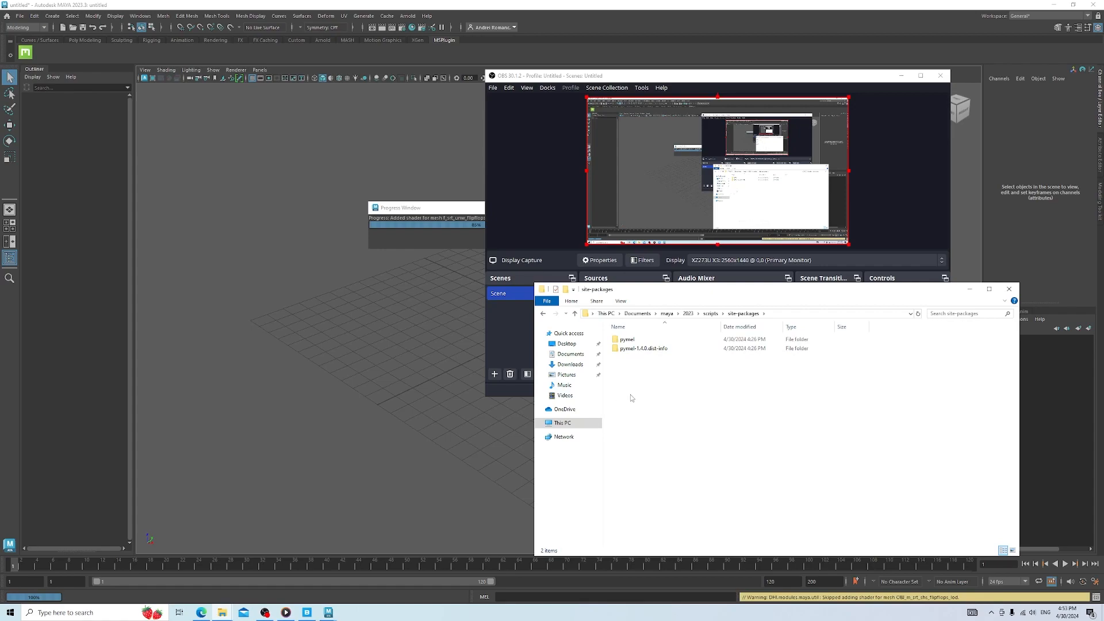
{"action": "key", "text": "ctrl+v"}
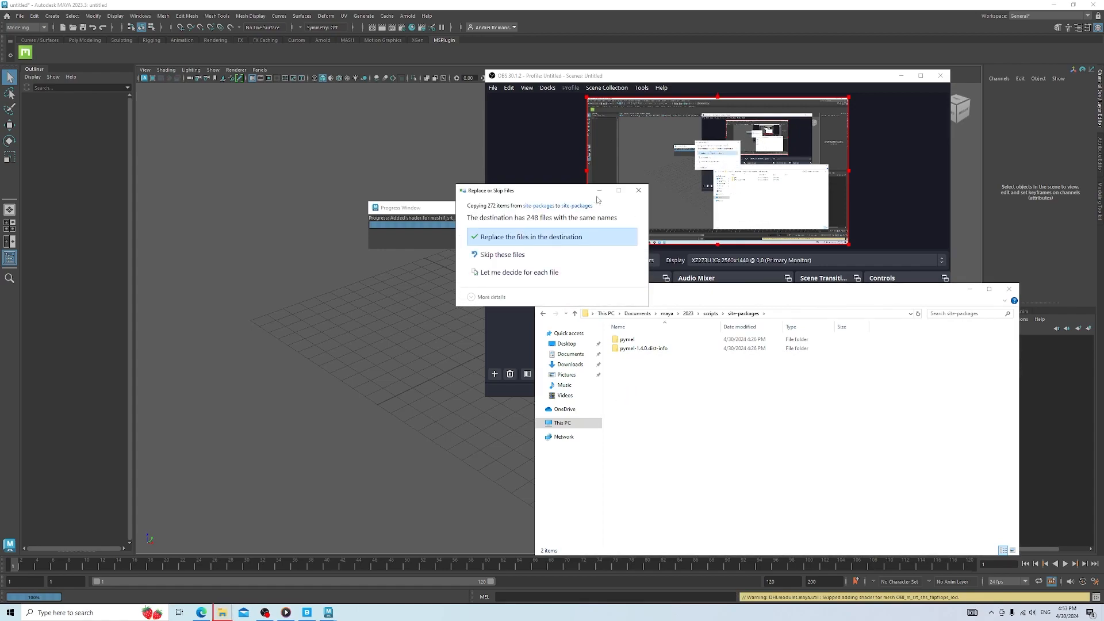
{"action": "left_click", "coordinate": [541, 254]}
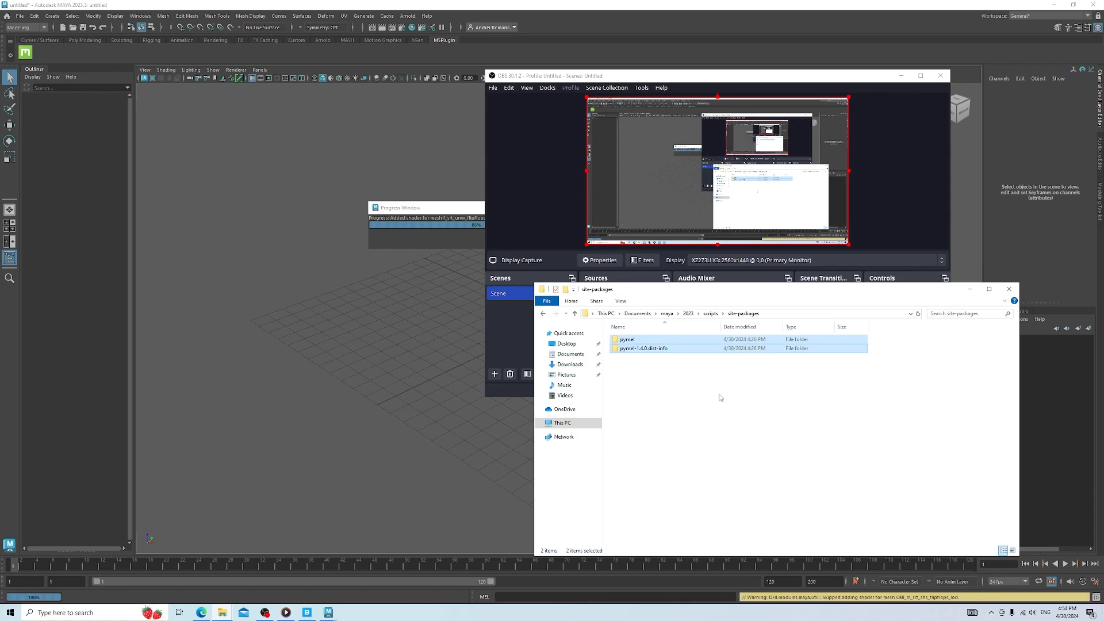
Minimize the file explorer and OBS windows, check Hana's entry in Bridge, and return to the Maya viewport
{"action": "left_click", "coordinate": [965, 293]}
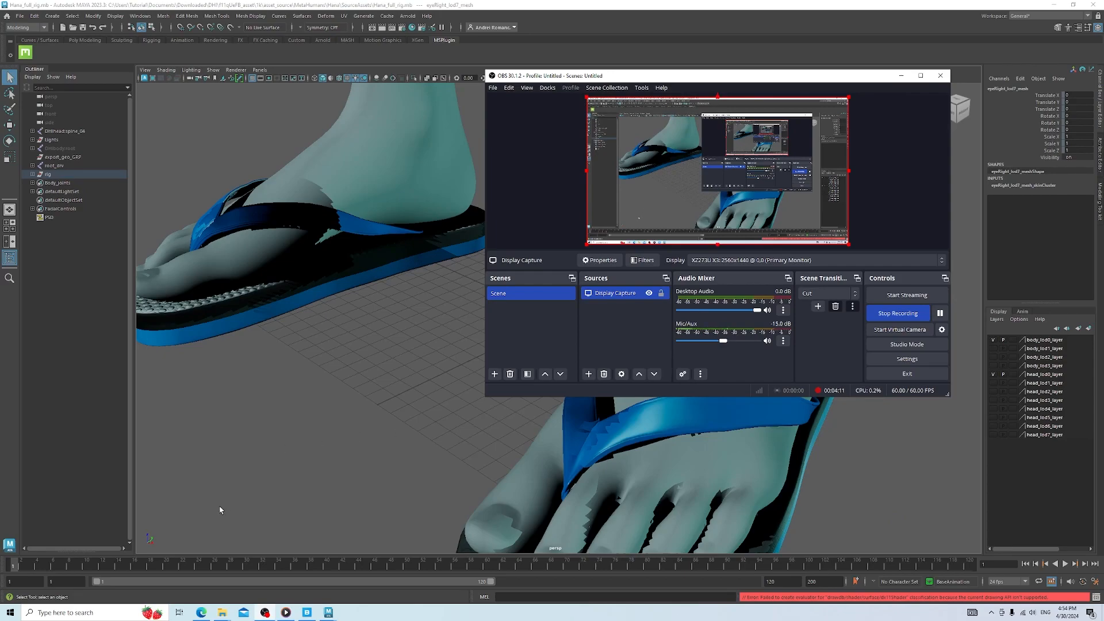
{"action": "mouse_move", "coordinate": [222, 612]}
{"action": "left_click", "coordinate": [295, 564]}
{"action": "left_click", "coordinate": [975, 291]}
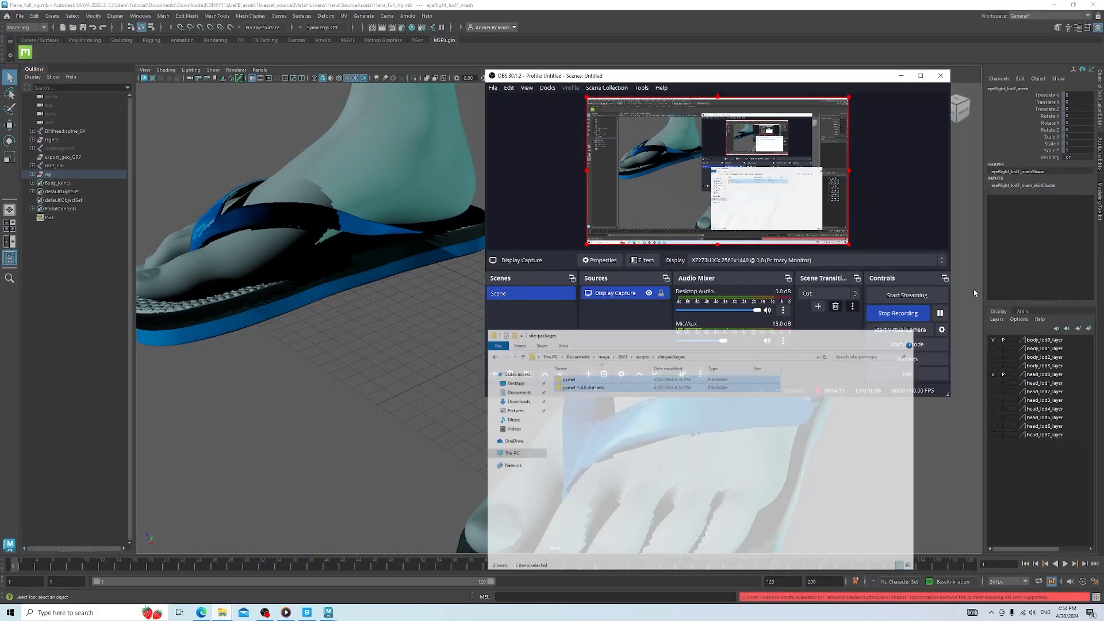
{"action": "left_click", "coordinate": [901, 75]}
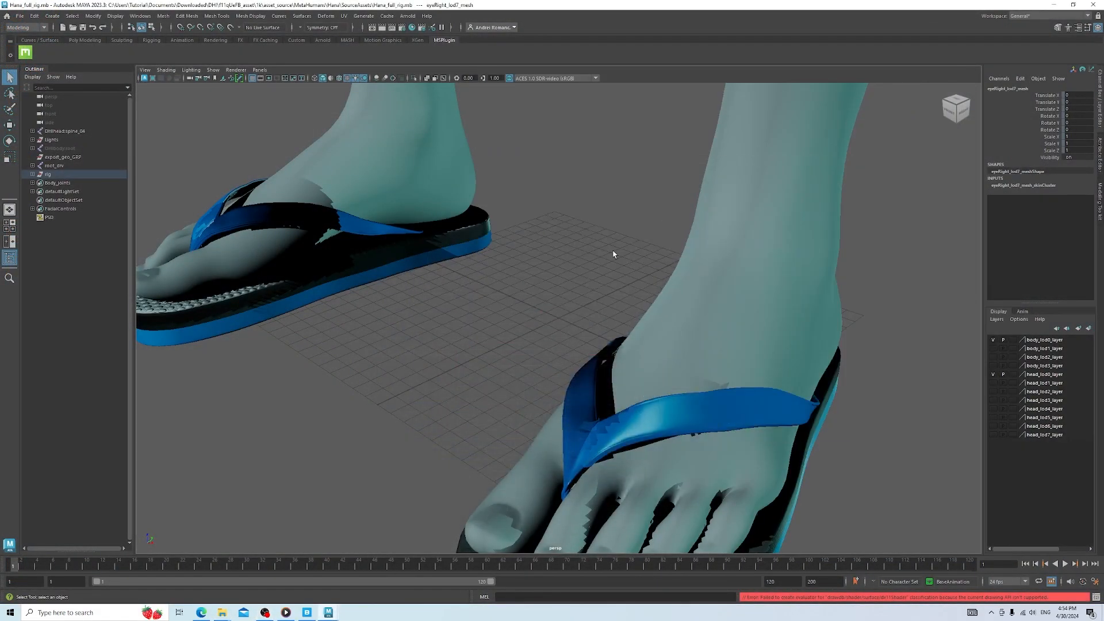
{"action": "left_click", "coordinate": [307, 612]}
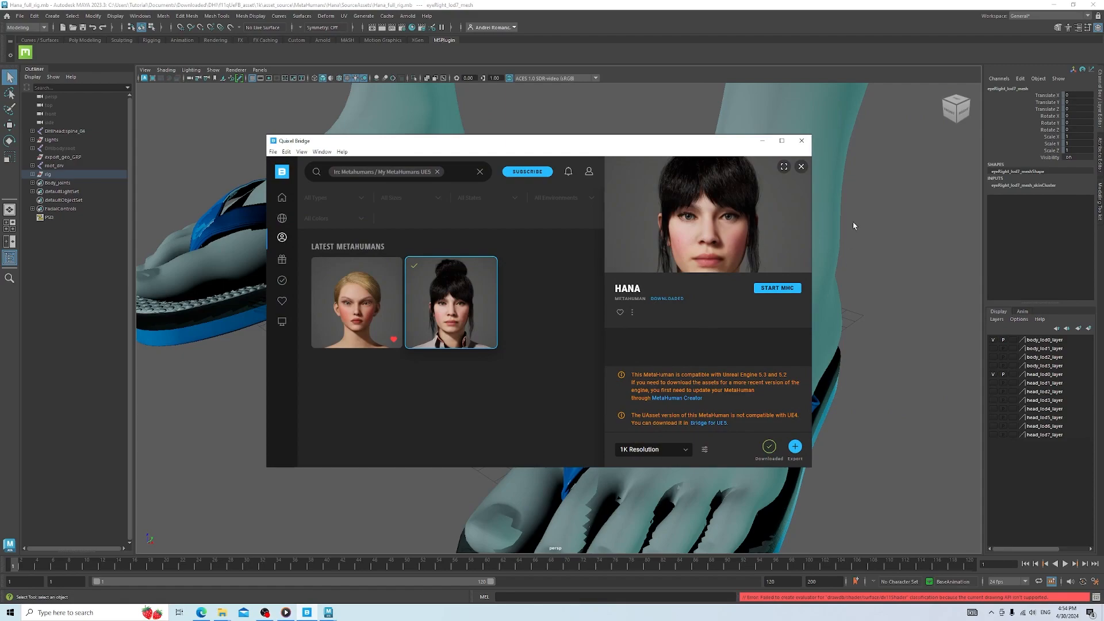
{"action": "left_click", "coordinate": [762, 141]}
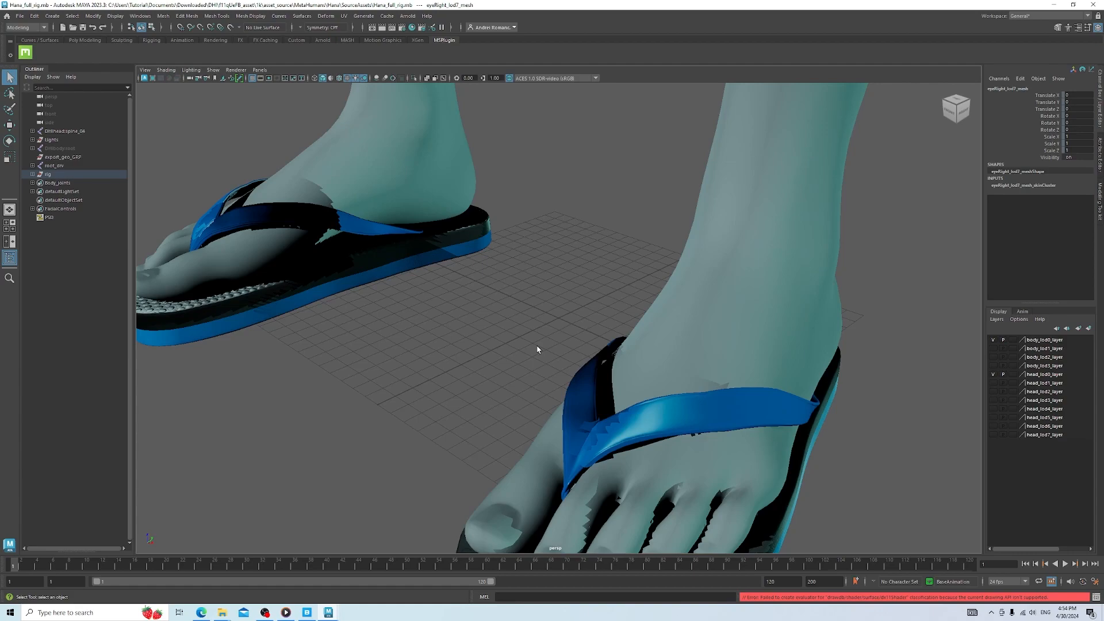
Frame the imported Hana character in the perspective view and examine the full body and the feet up close
{"action": "key", "text": "a"}
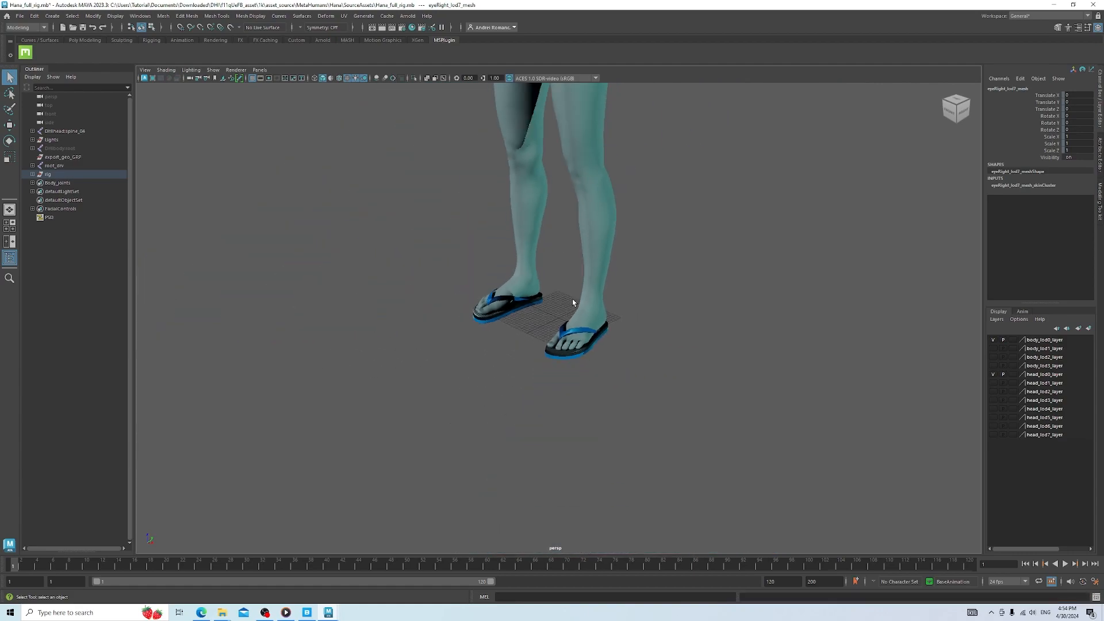
{"action": "scroll", "coordinate": [530, 260], "scroll_direction": "up", "scroll_amount": 2}
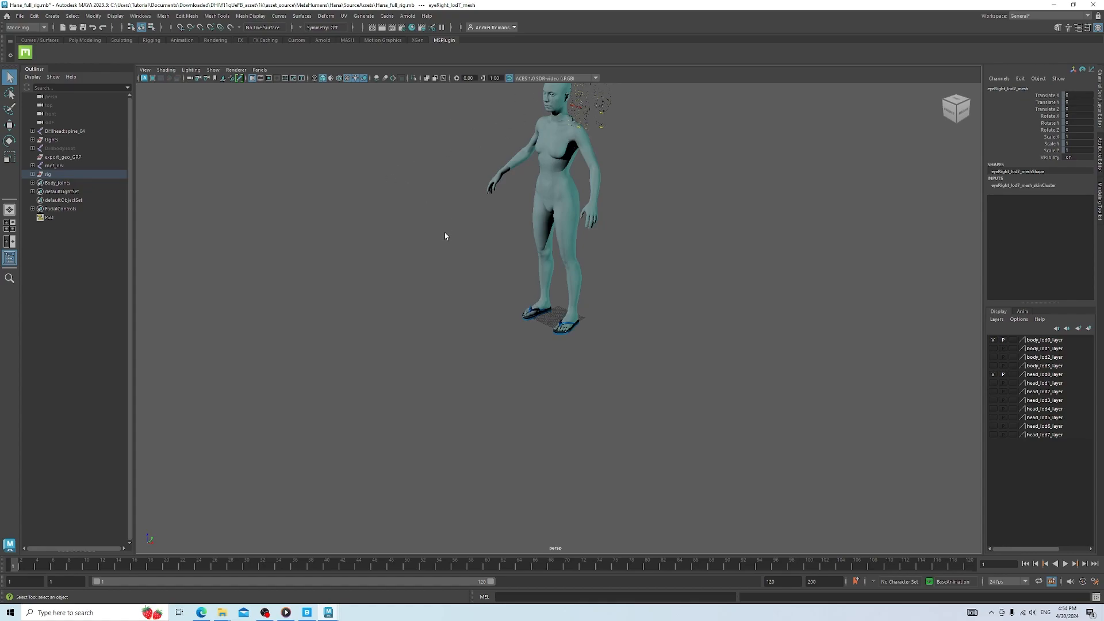
{"action": "scroll", "coordinate": [516, 285], "scroll_direction": "up", "scroll_amount": 10}
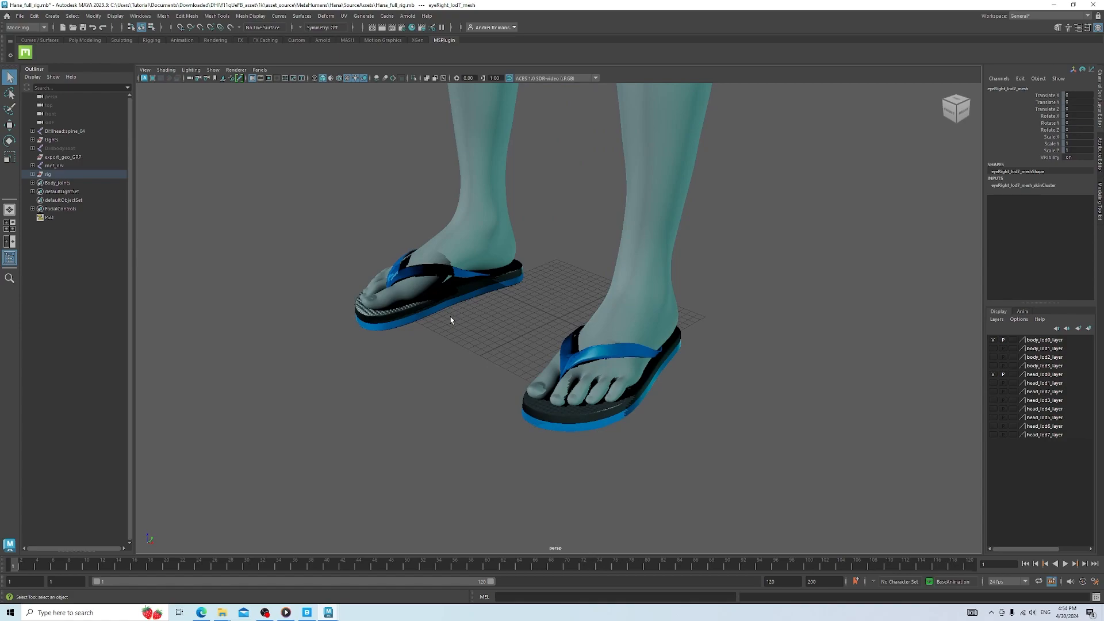
{"action": "scroll", "coordinate": [451, 320], "scroll_direction": "down", "scroll_amount": 10}
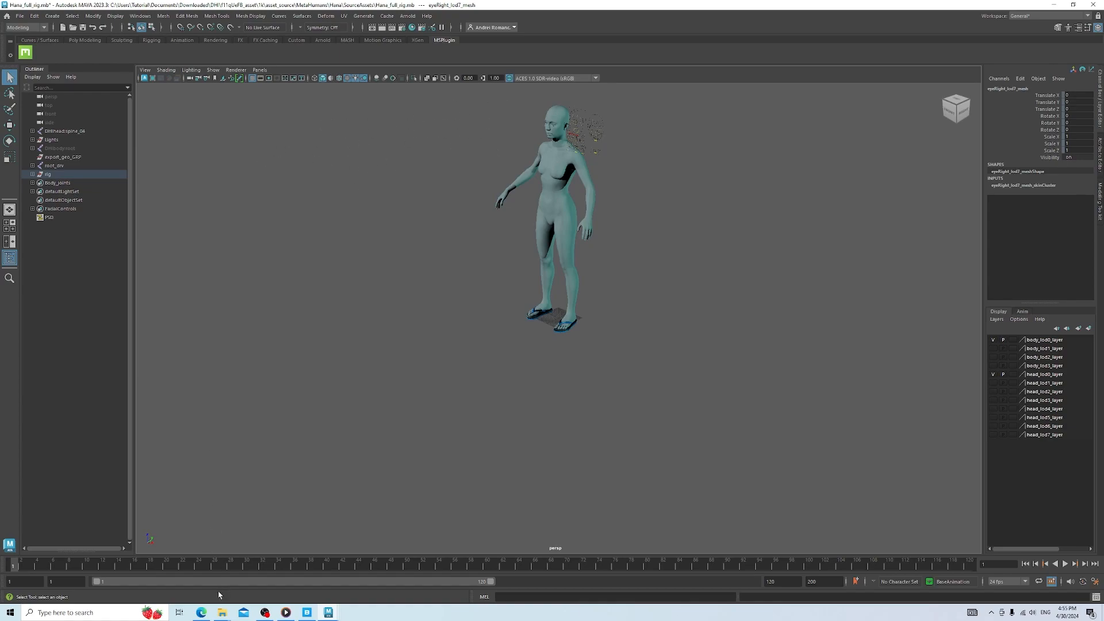
Switch to the Edge browser, go back to the "advanced skeleton" search results and open the Animation Studios Advanced Skeleton page
{"action": "left_click", "coordinate": [202, 612]}
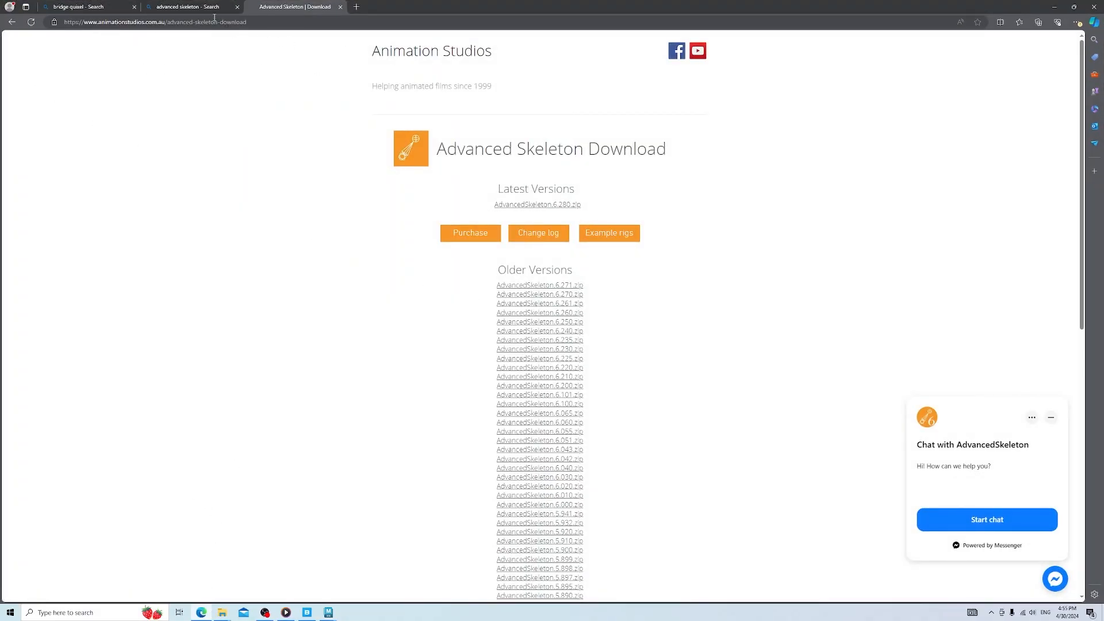
{"action": "left_click", "coordinate": [190, 7]}
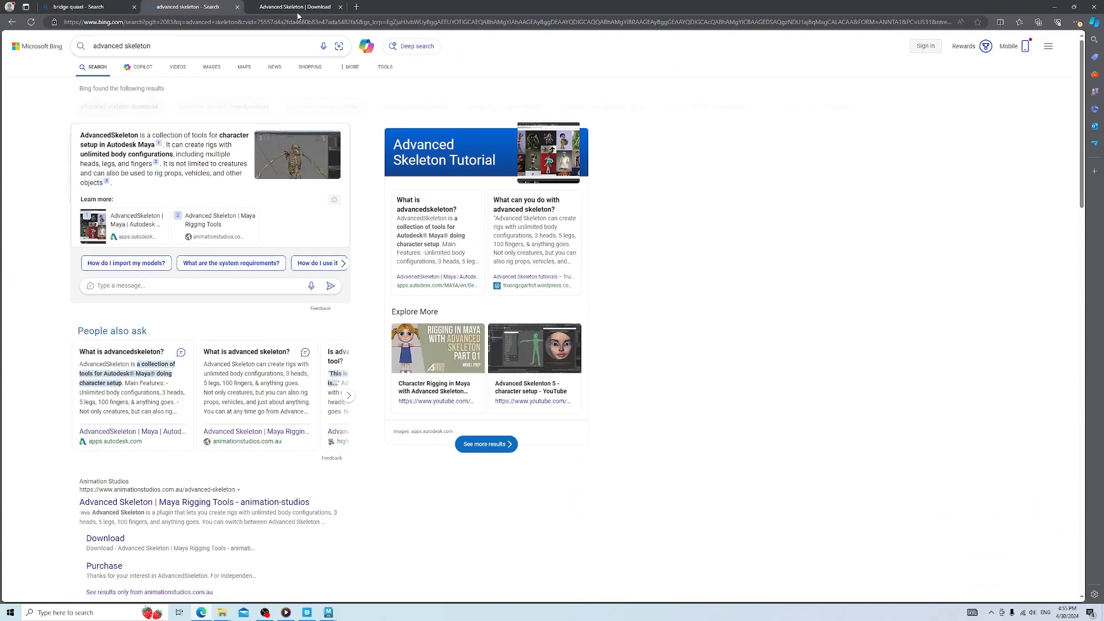
{"action": "left_click", "coordinate": [286, 10]}
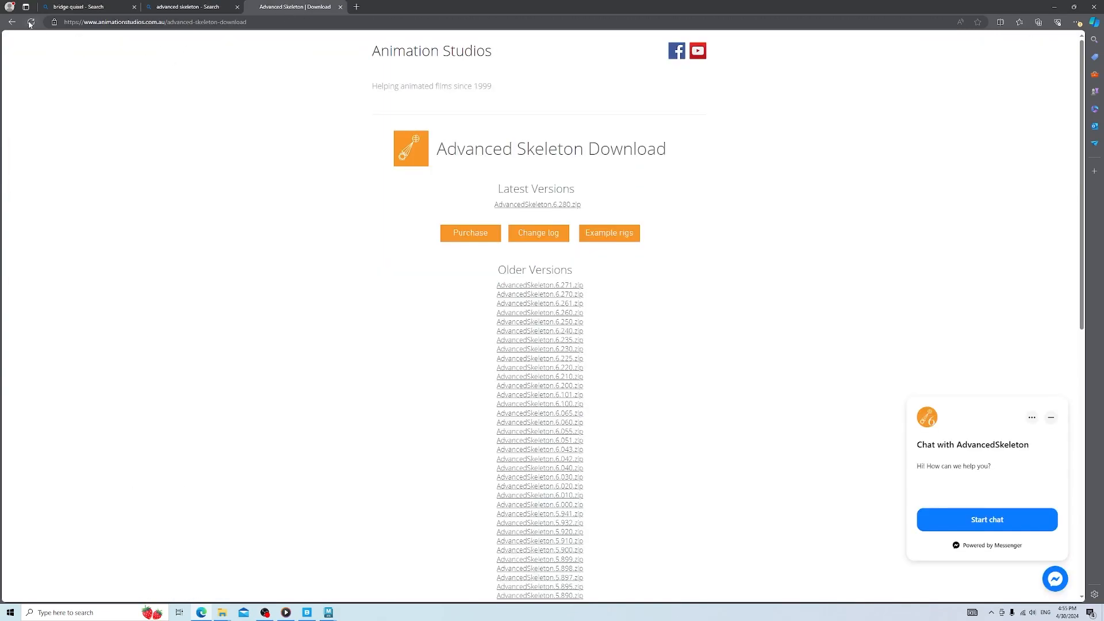
{"action": "key", "text": "alt+Left"}
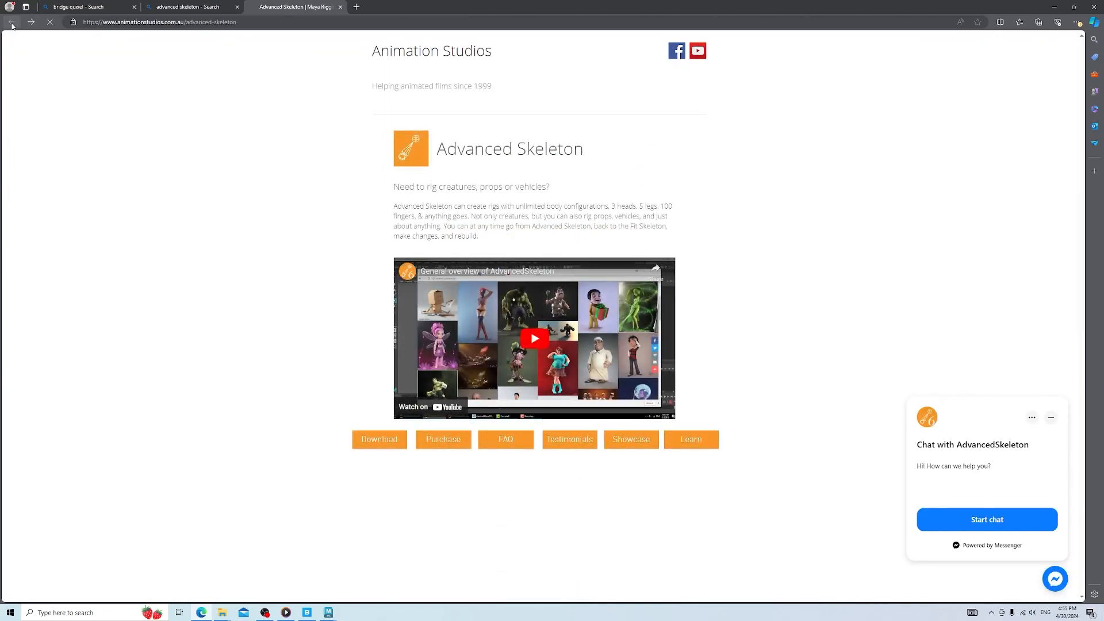
{"action": "left_click", "coordinate": [12, 22]}
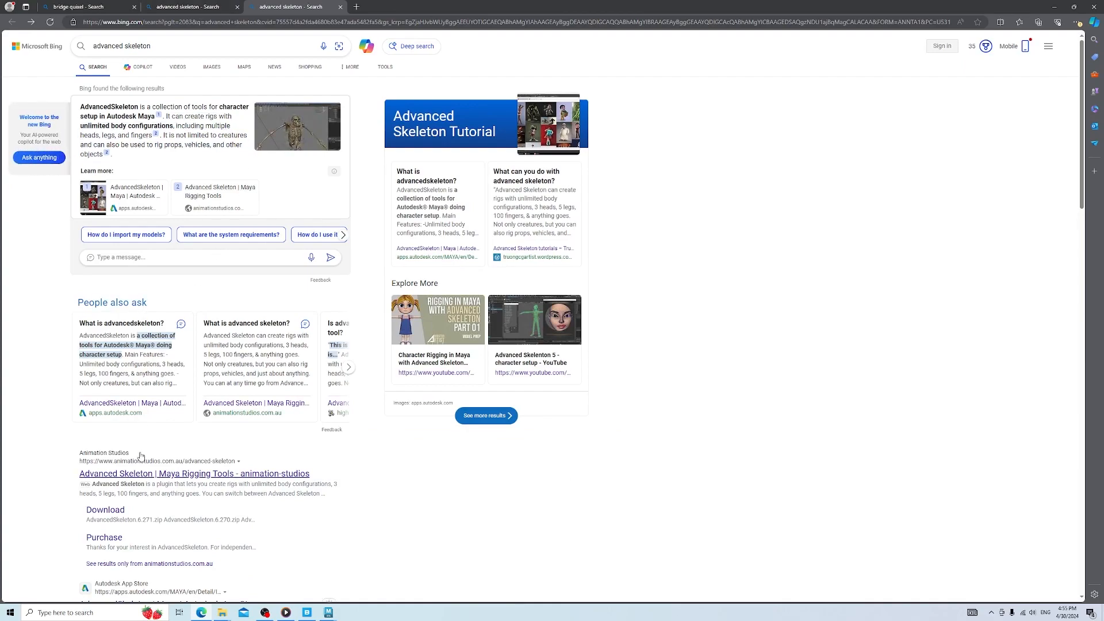
{"action": "left_click", "coordinate": [141, 474]}
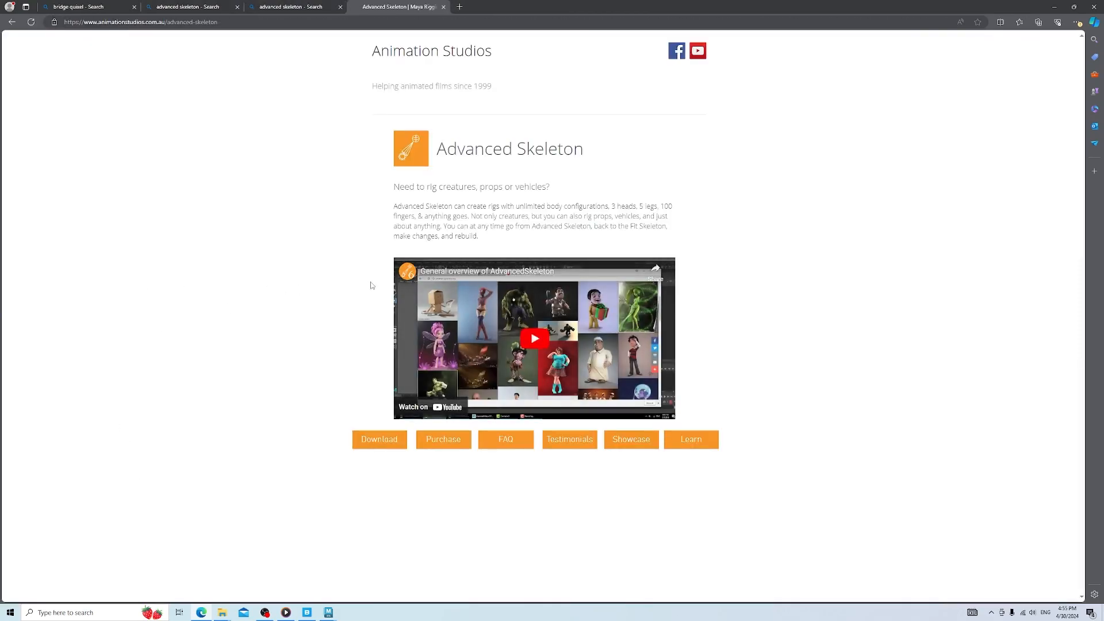
Open the Advanced Skeleton download page, and open the AS folder inside Maya 2023's scripts folder in File Explorer
{"action": "left_click", "coordinate": [396, 443]}
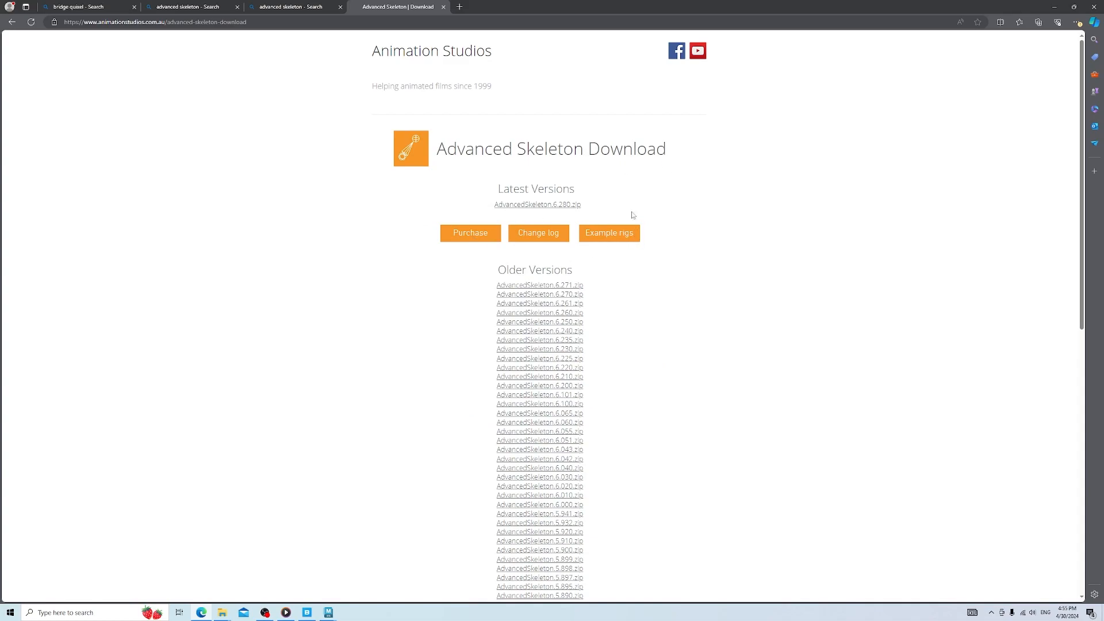
{"action": "left_click", "coordinate": [328, 612]}
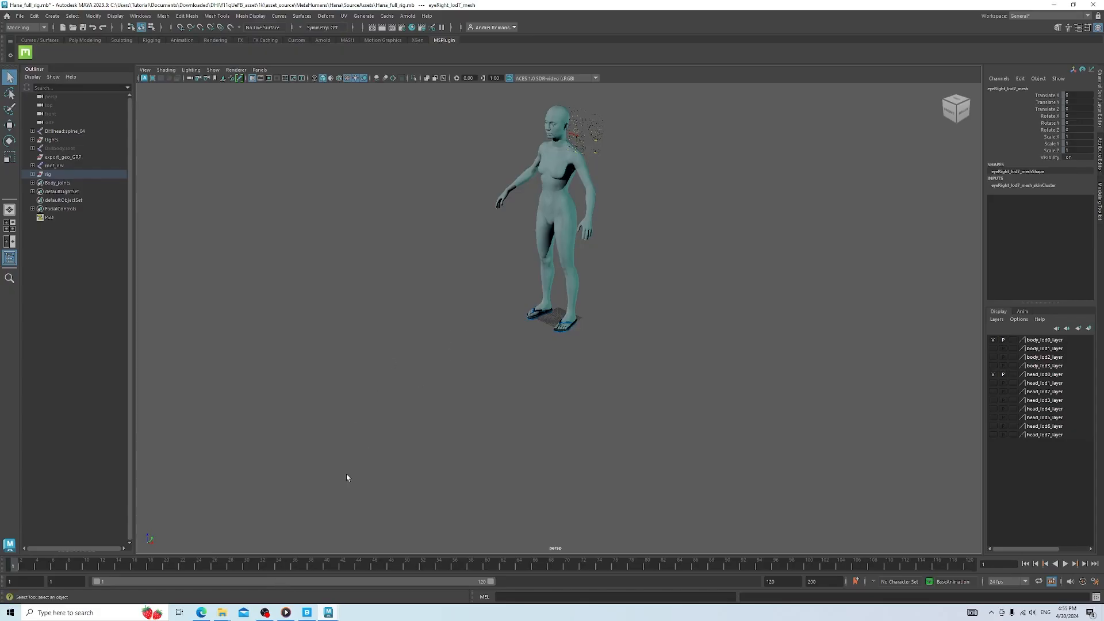
{"action": "mouse_move", "coordinate": [222, 612]}
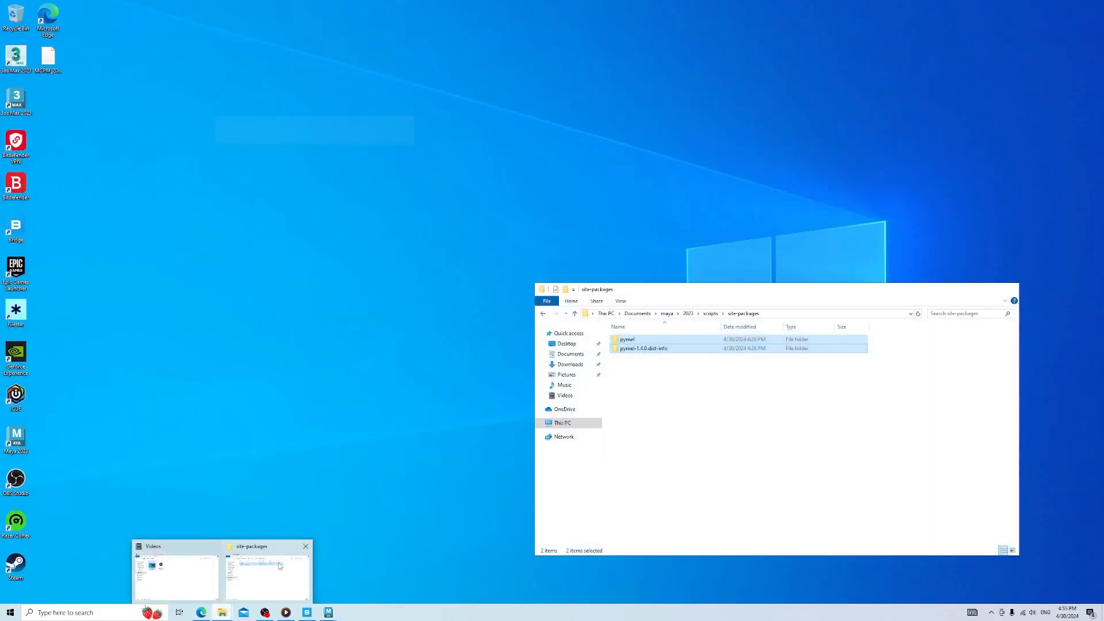
{"action": "left_click", "coordinate": [279, 566]}
{"action": "left_click", "coordinate": [711, 313]}
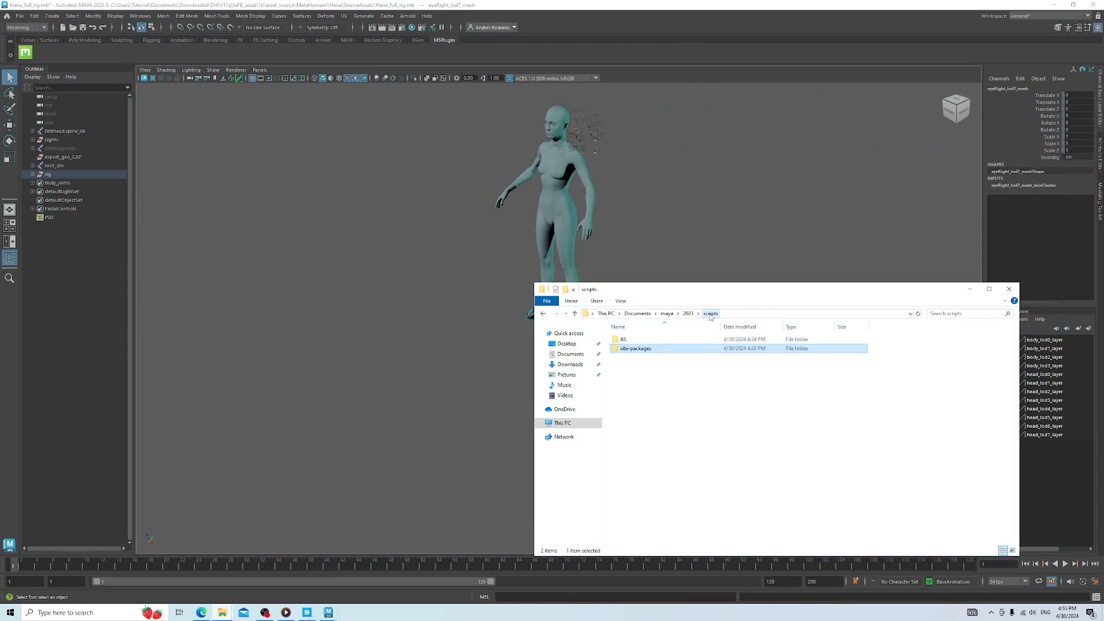
{"action": "double_click", "coordinate": [642, 340]}
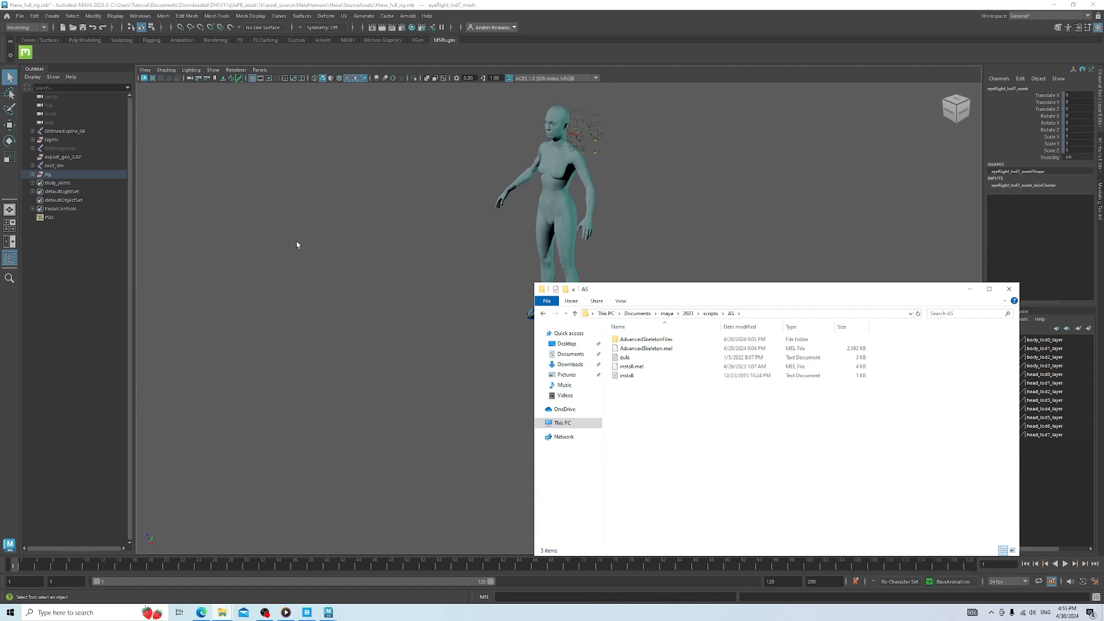
Add Advanced Skeleton to Maya's Animation shelf by loading install.mel from the AS folder into the viewport, and minimize File Explorer
{"action": "left_click", "coordinate": [182, 39]}
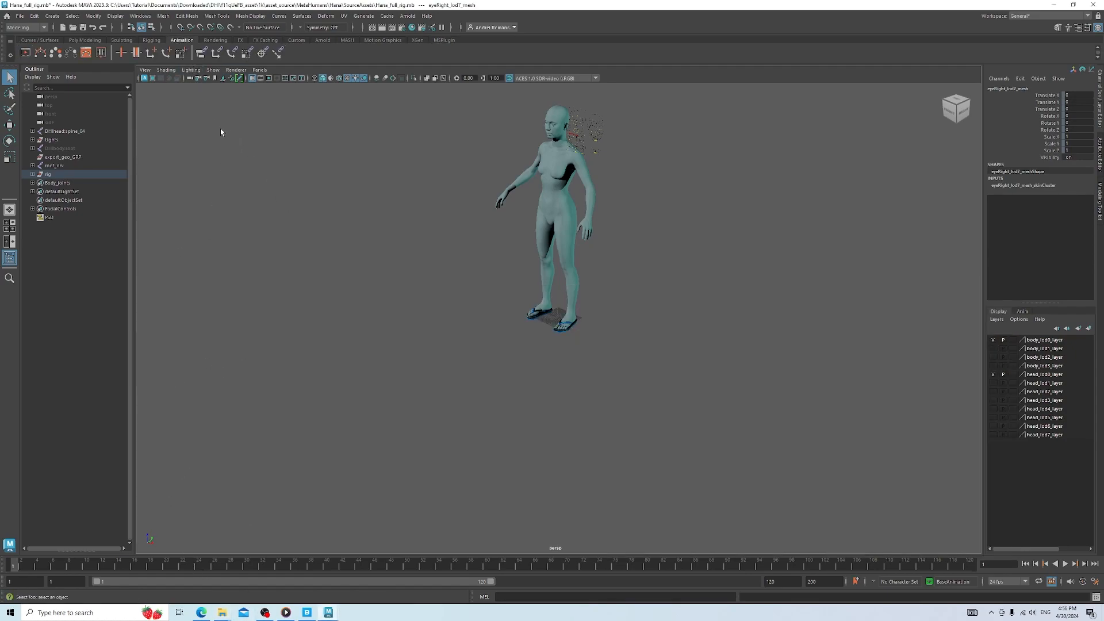
{"action": "mouse_move", "coordinate": [225, 612]}
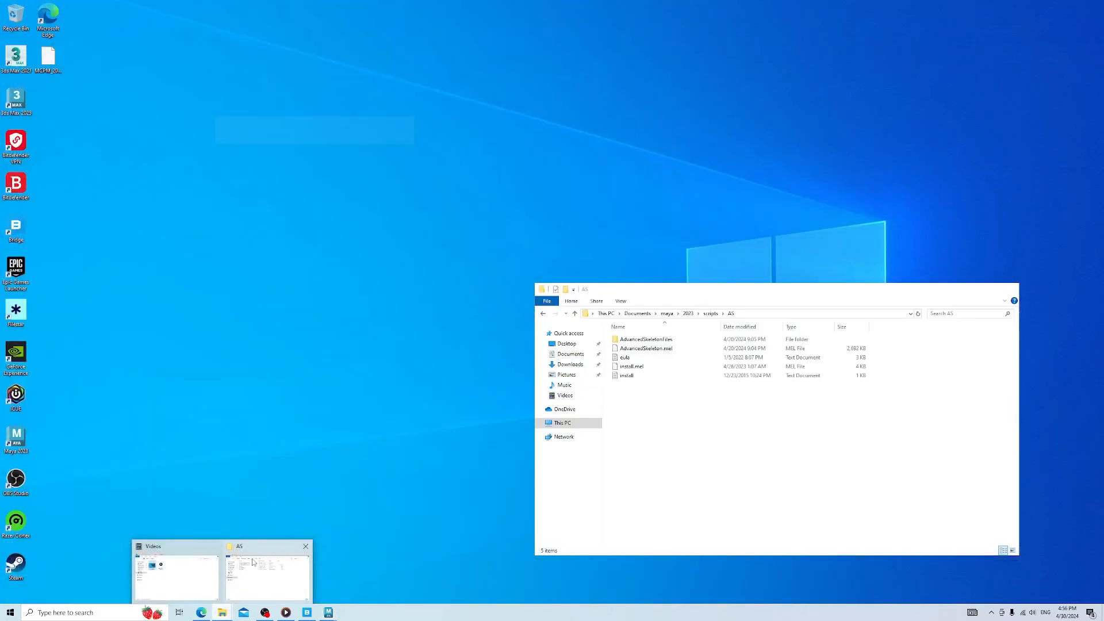
{"action": "left_click", "coordinate": [253, 562]}
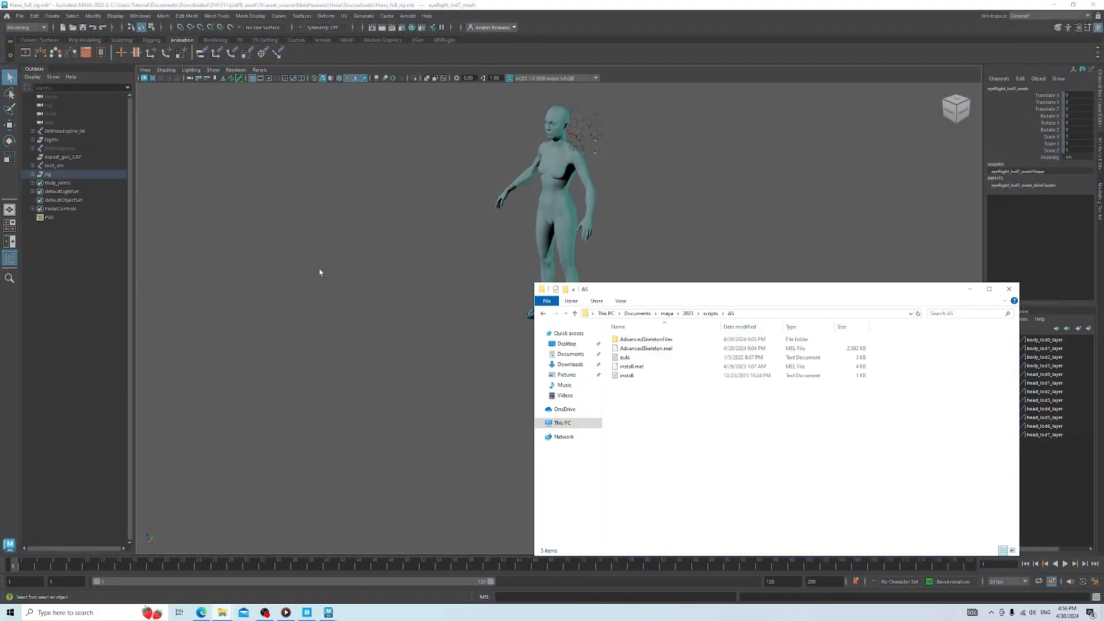
{"action": "left_click", "coordinate": [642, 368]}
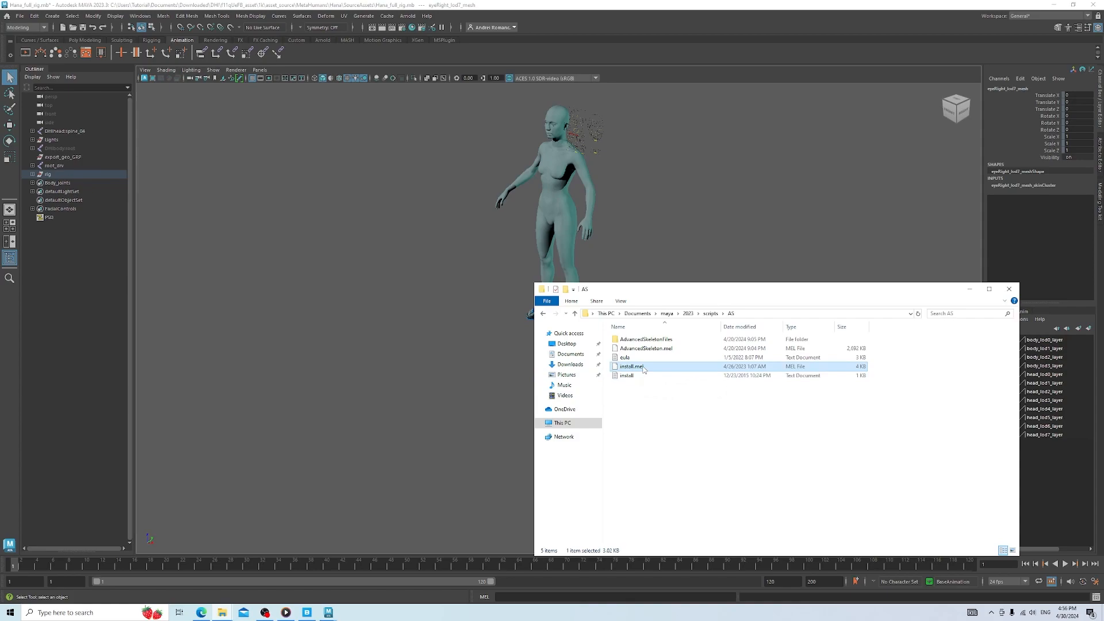
{"action": "left_click_drag", "start_coordinate": [642, 369], "coordinate": [362, 354]}
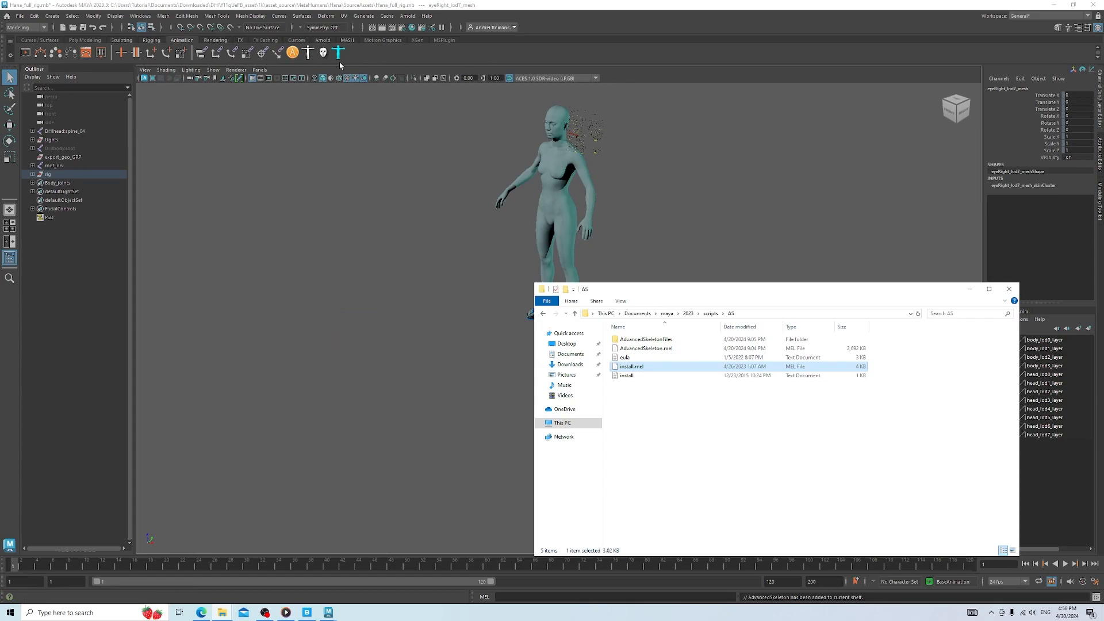
{"action": "left_click", "coordinate": [970, 289]}
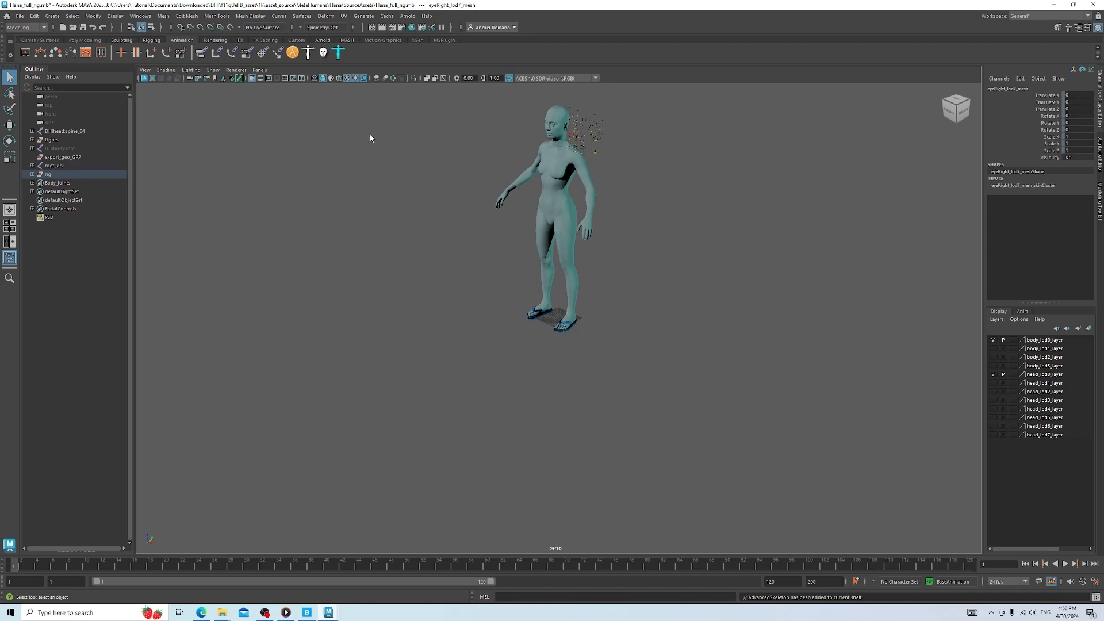
Launch Advanced Skeleton, open its NameMatcher tool with the MetaHuman template, and create and place the FitSkeleton
{"action": "left_click", "coordinate": [292, 54]}
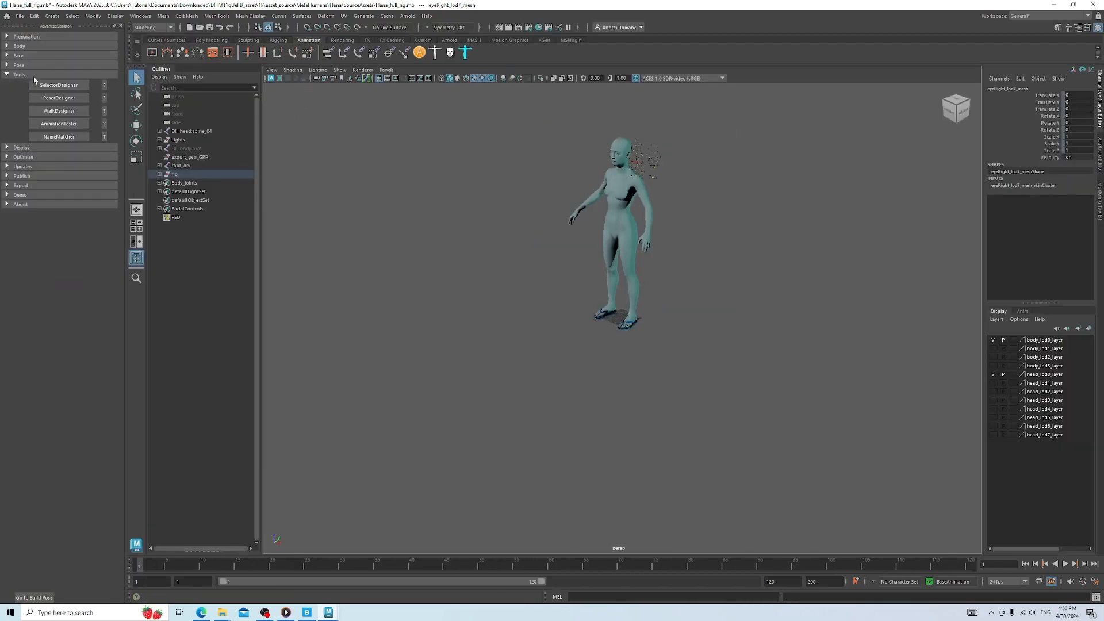
{"action": "left_click", "coordinate": [5, 75]}
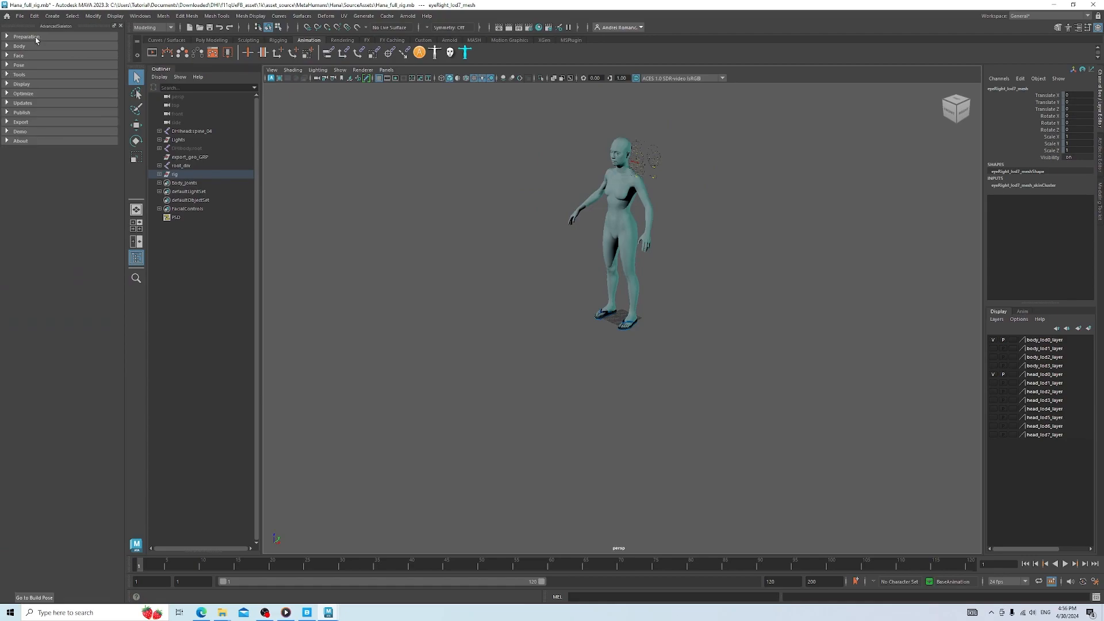
{"action": "left_click", "coordinate": [5, 75]}
{"action": "left_click", "coordinate": [59, 136]}
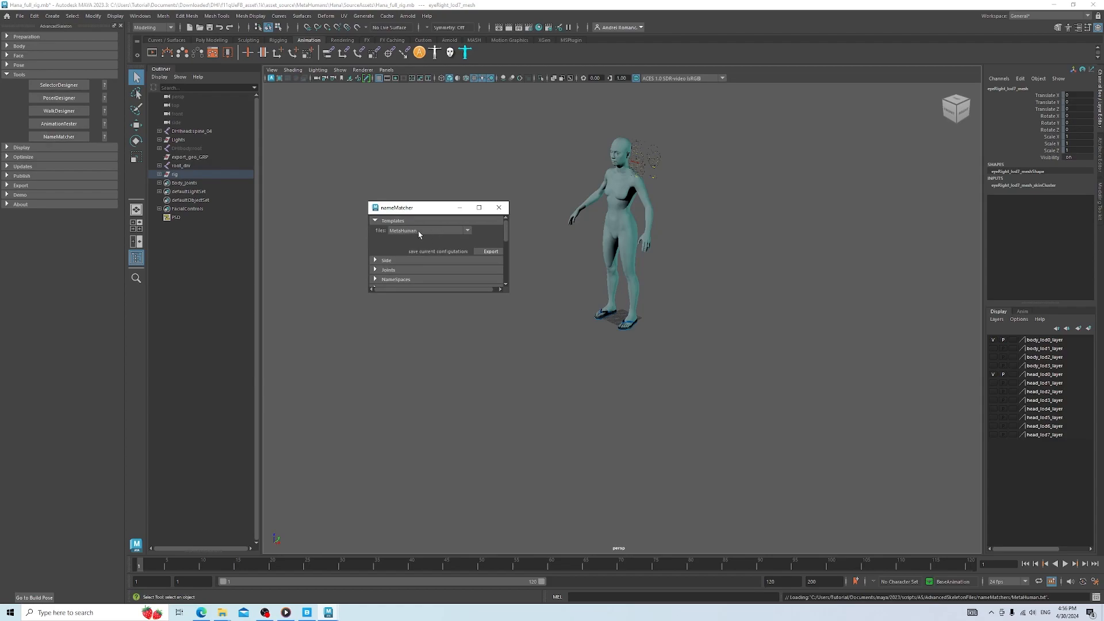
{"action": "left_click_drag", "start_coordinate": [507, 231], "coordinate": [508, 251]}
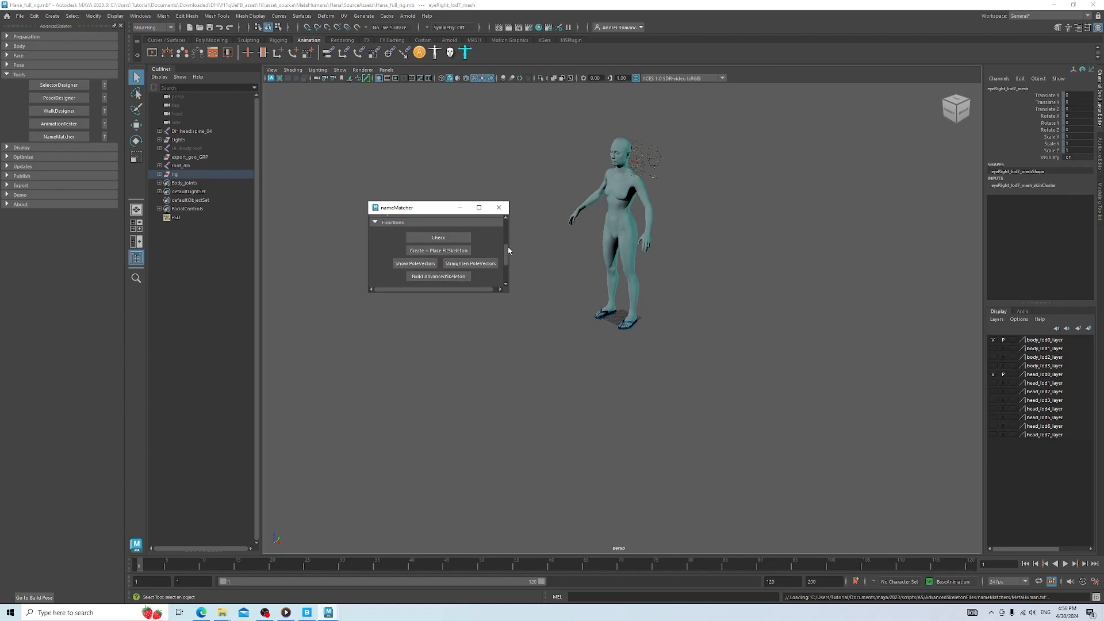
{"action": "left_click", "coordinate": [452, 251]}
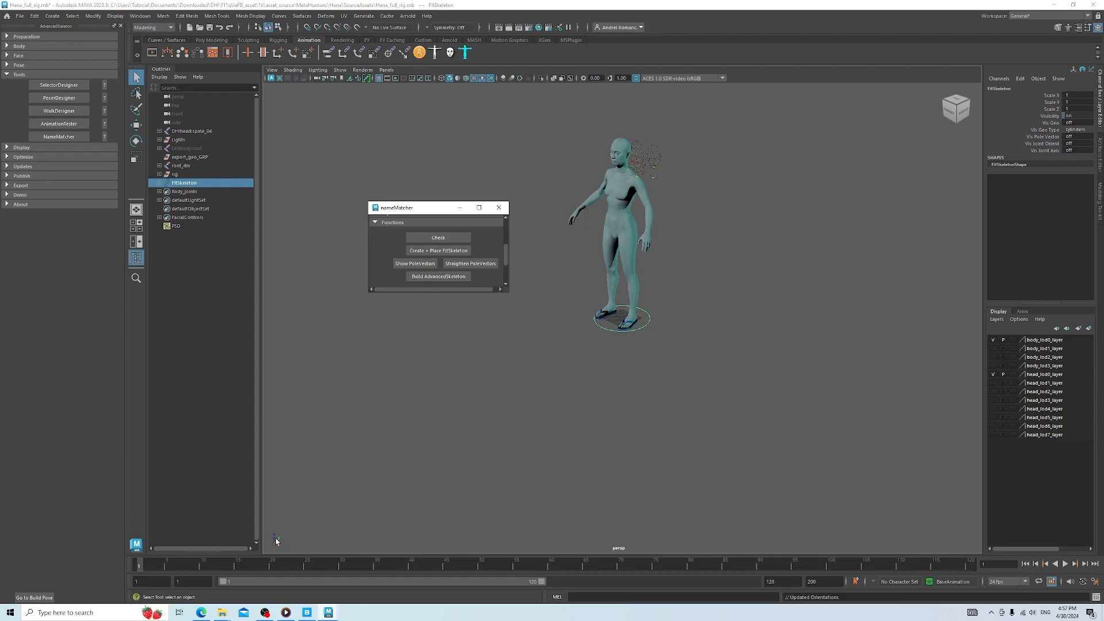
Check the world coordinate system's up axis in Maya's general Settings preferences and close the Preferences window
{"action": "left_click", "coordinate": [143, 18]}
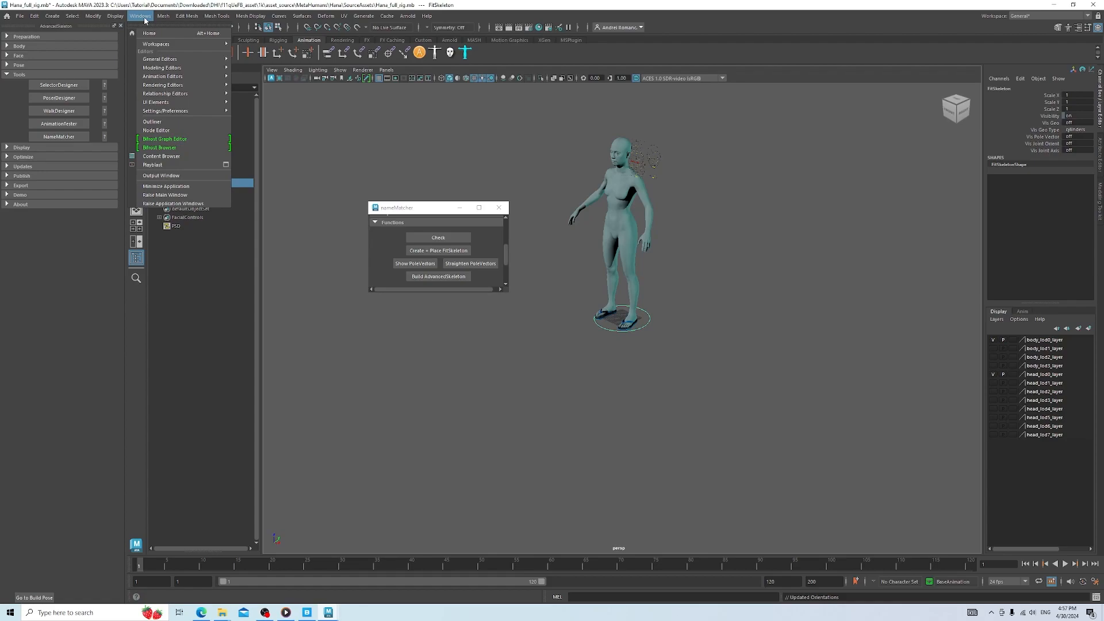
{"action": "mouse_move", "coordinate": [184, 110]}
{"action": "left_click", "coordinate": [253, 116]}
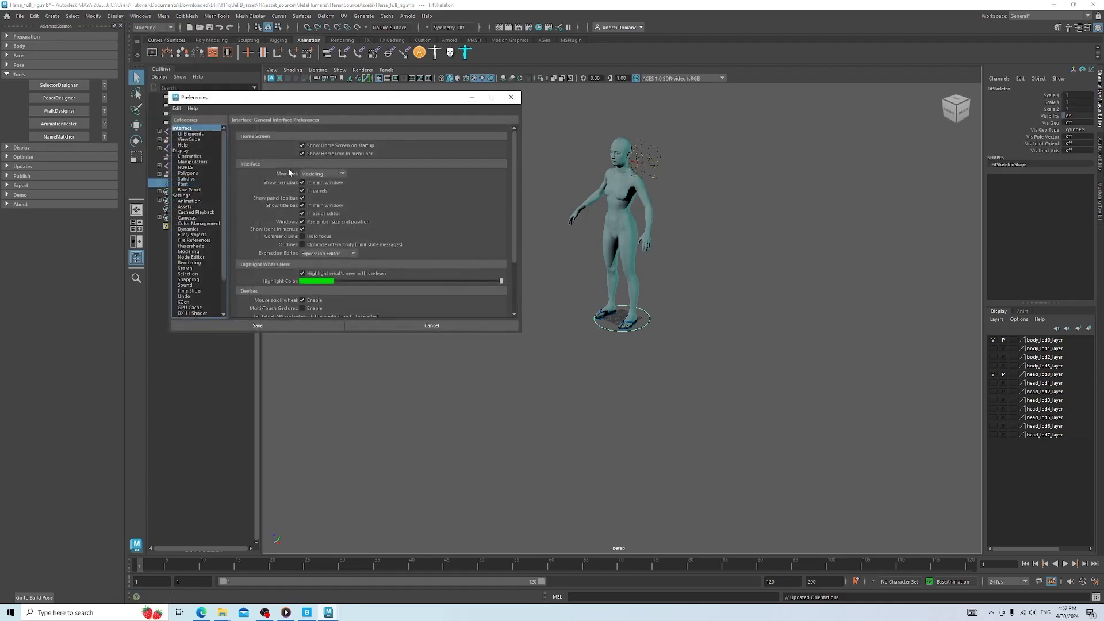
{"action": "left_click", "coordinate": [181, 196]}
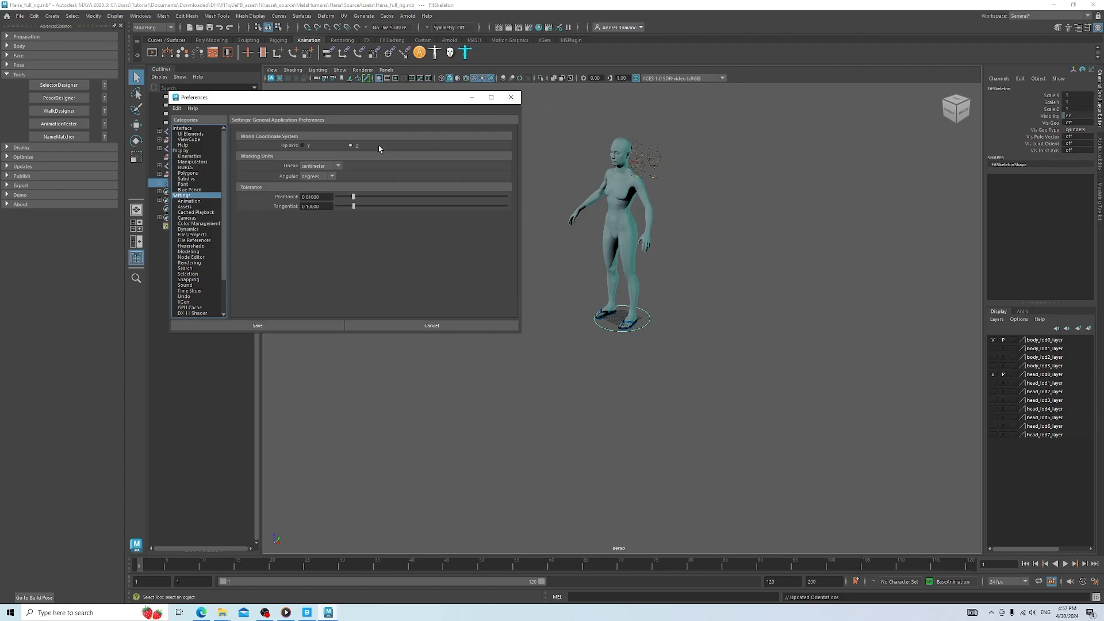
{"action": "left_click", "coordinate": [509, 100]}
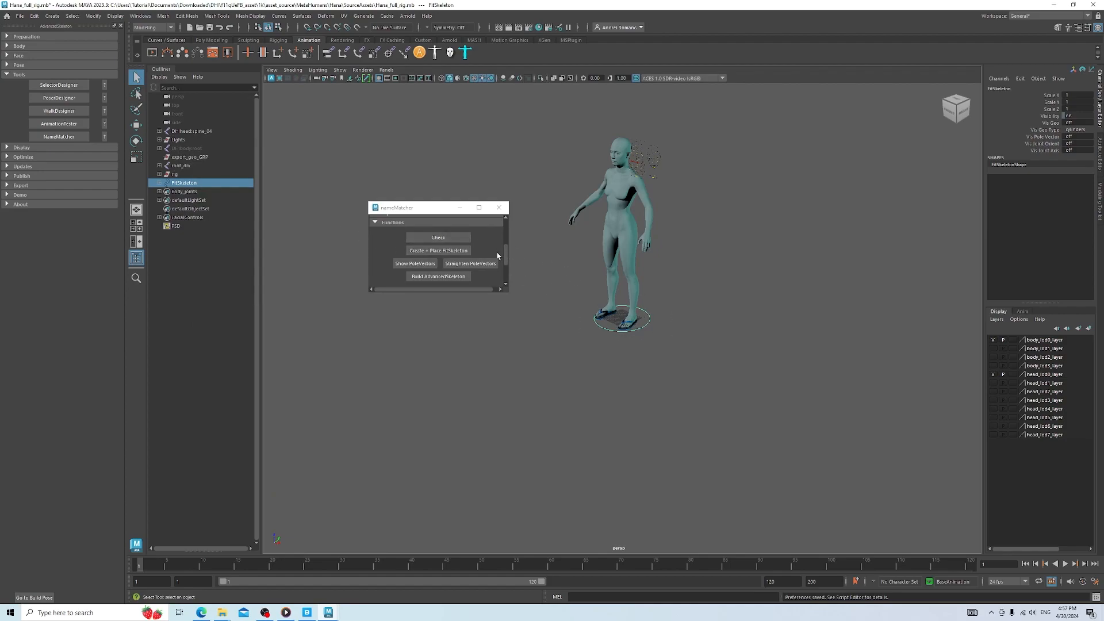
Build the AdvancedSkeleton rig from the NameMatcher functions and minimize the NameMatcher window
{"action": "scroll", "coordinate": [506, 253], "scroll_direction": "down", "scroll_amount": 2}
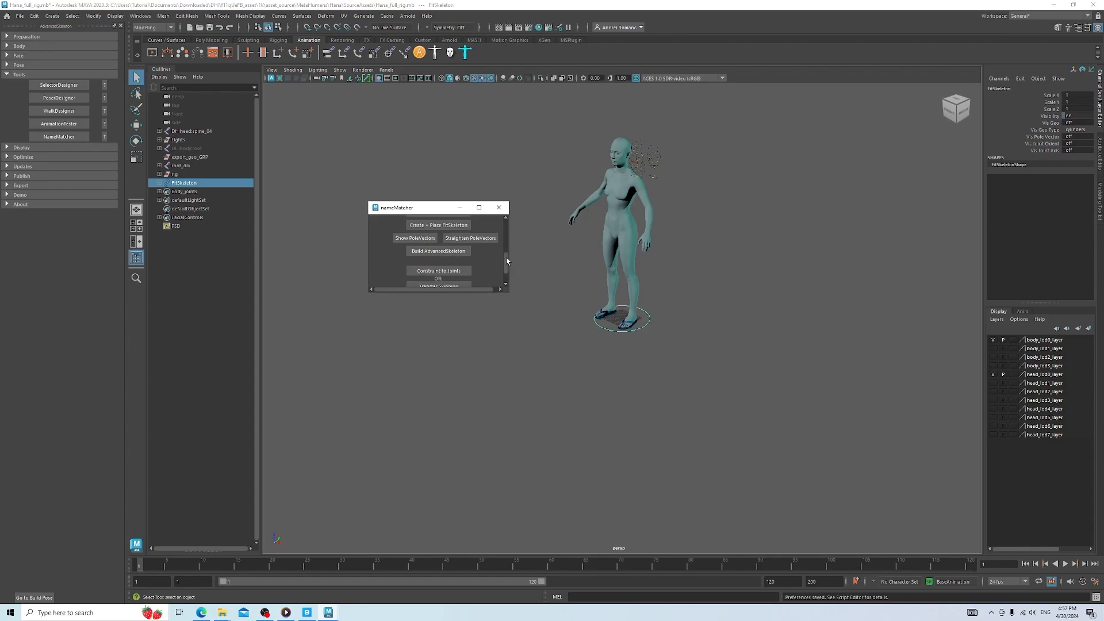
{"action": "left_click", "coordinate": [437, 252]}
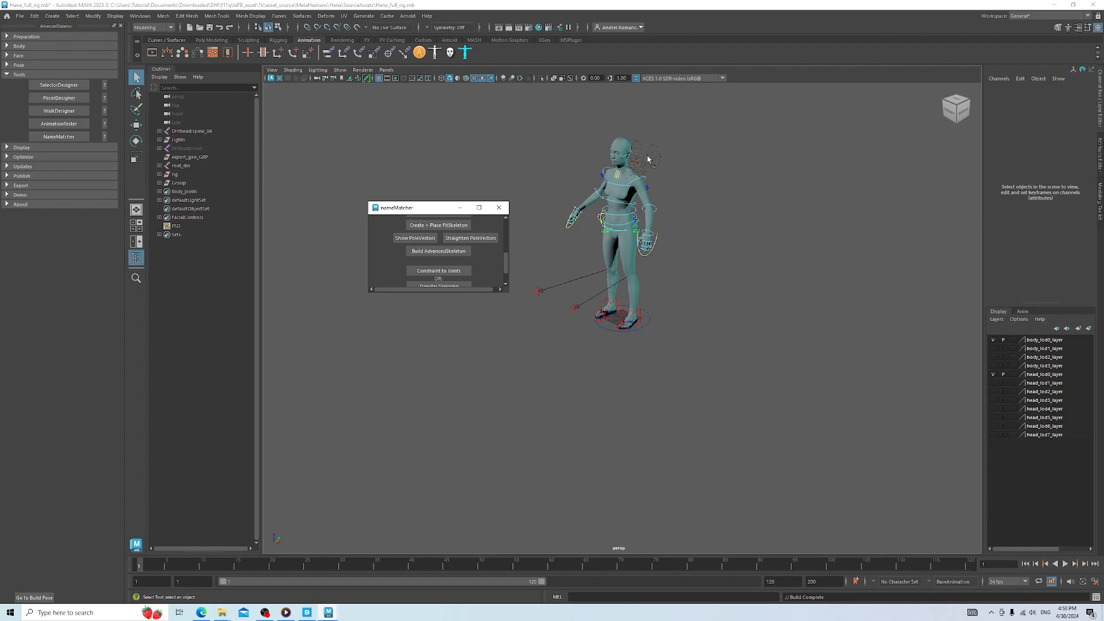
{"action": "left_click", "coordinate": [460, 207]}
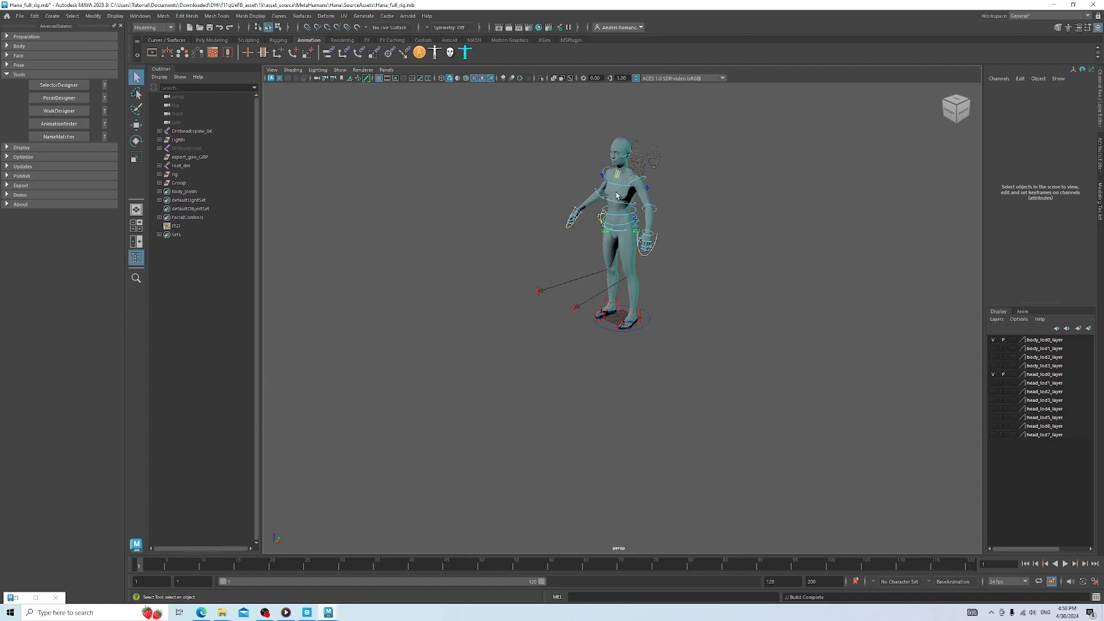
Select Hana's body mesh, center the perspective view on it, and examine the full body with its new rig controls from the front
{"action": "left_click", "coordinate": [617, 196]}
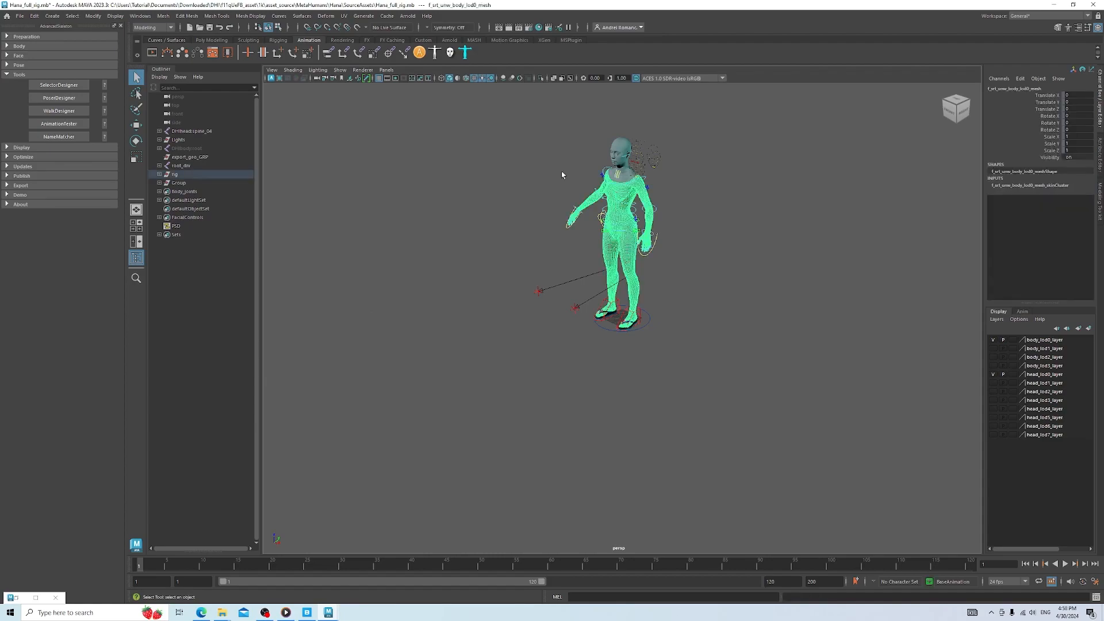
{"action": "key", "text": "f"}
{"action": "left_click_drag", "start_coordinate": [555, 258], "coordinate": [535, 276], "text": "alt"}
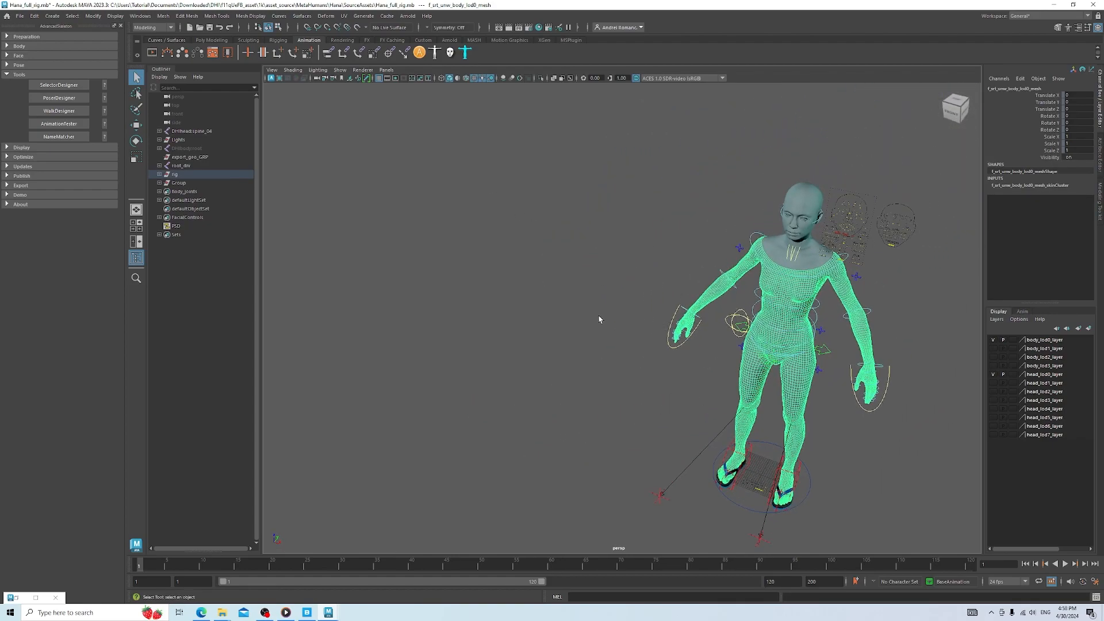
{"action": "left_click_drag", "start_coordinate": [581, 322], "coordinate": [575, 325], "text": "alt"}
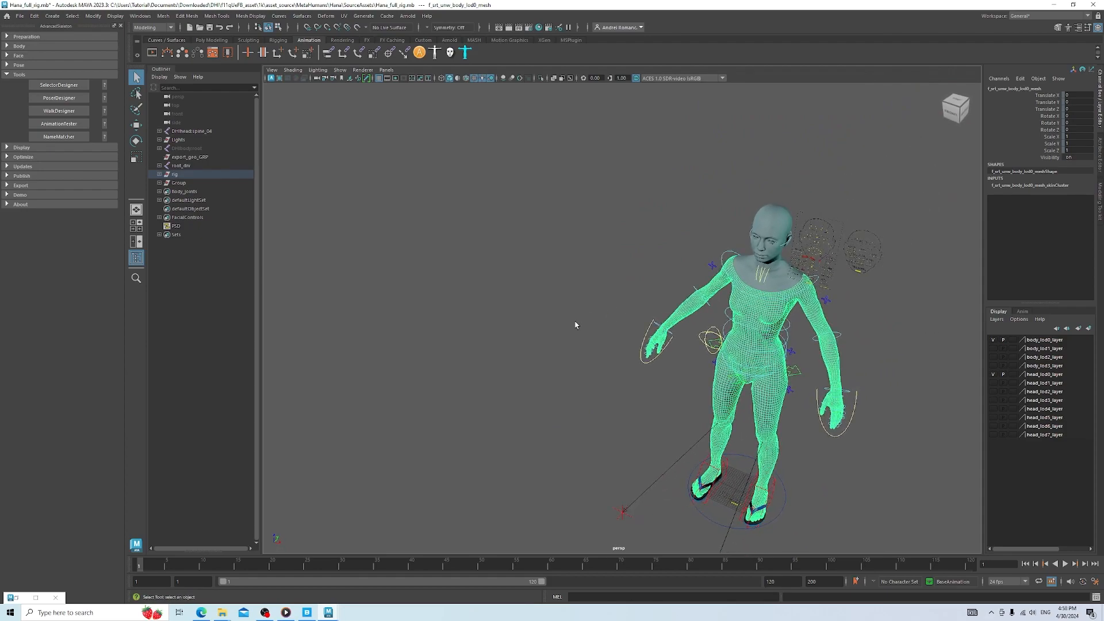
{"action": "left_click", "coordinate": [274, 72]}
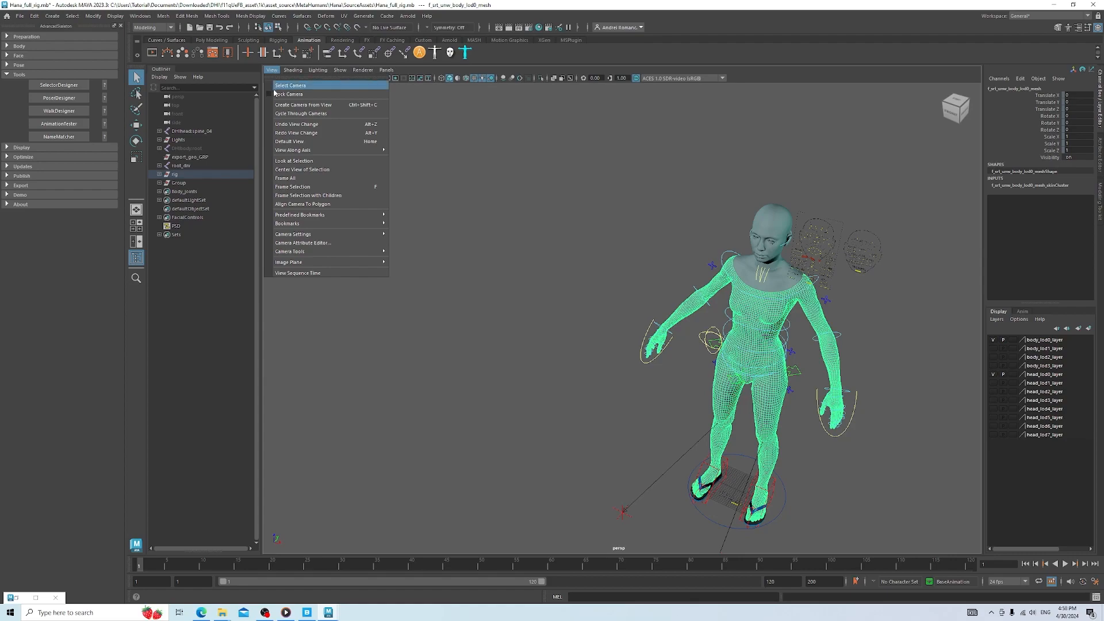
{"action": "left_click", "coordinate": [295, 163]}
{"action": "mouse_move", "coordinate": [503, 240]}
{"action": "left_mouse_down", "text": "alt"}
{"action": "mouse_move", "coordinate": [526, 234]}
{"action": "mouse_move", "coordinate": [501, 233]}
{"action": "left_mouse_up", "text": "alt"}
{"action": "middle_click_drag", "start_coordinate": [774, 241], "coordinate": [761, 255], "text": "alt"}
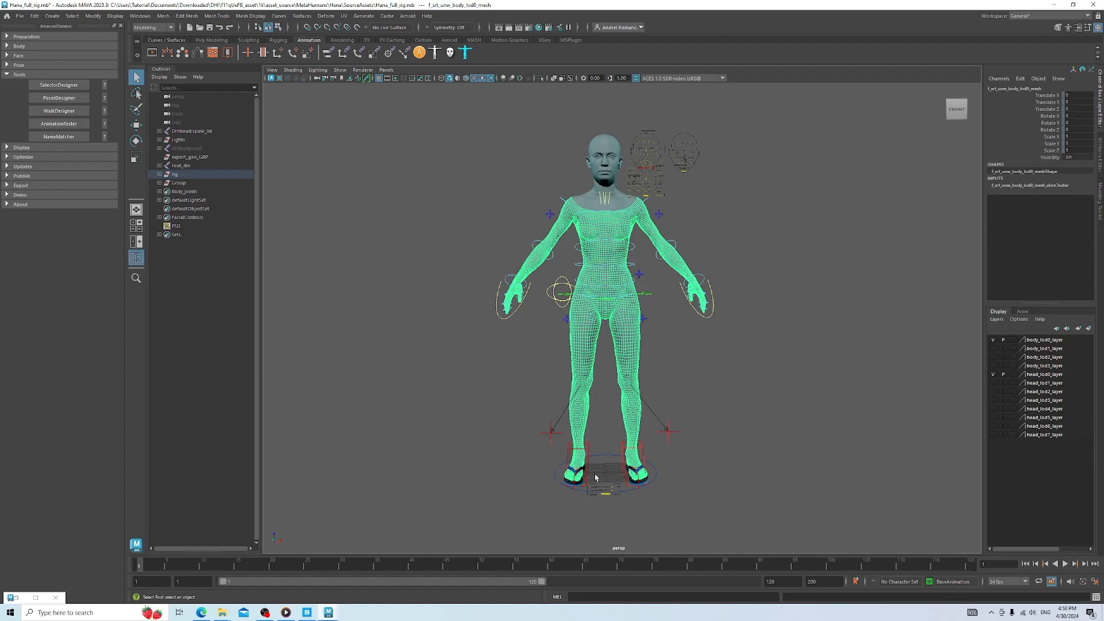
Restore the NameMatcher window, constrain the MetaHuman skeleton to the AdvancedSkeleton joints, and minimize the window again
{"action": "left_click", "coordinate": [35, 598]}
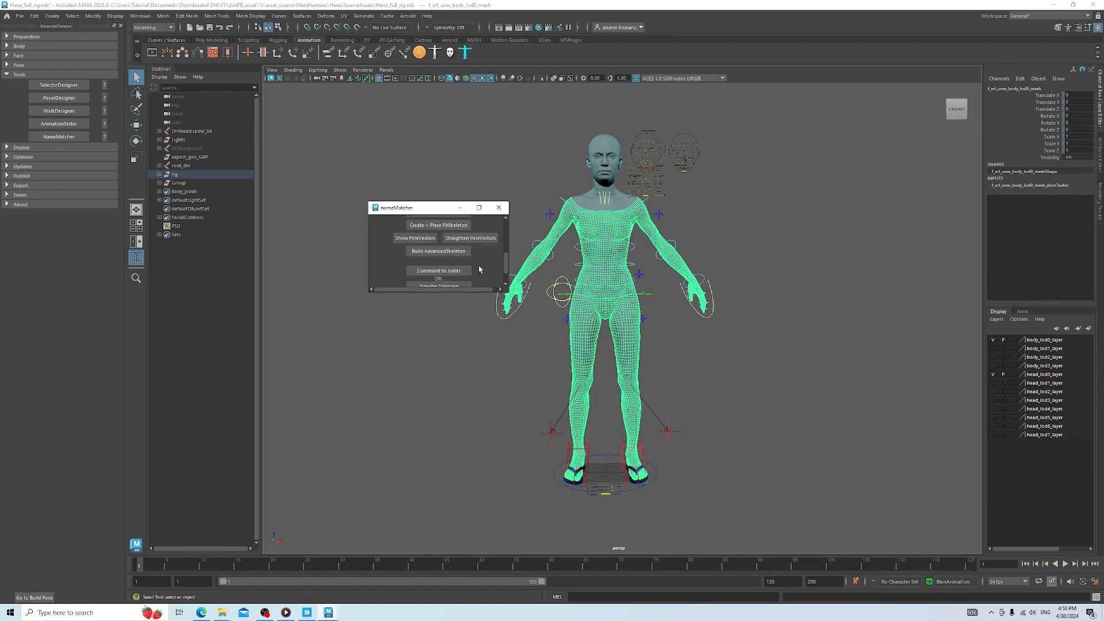
{"action": "left_click", "coordinate": [447, 271]}
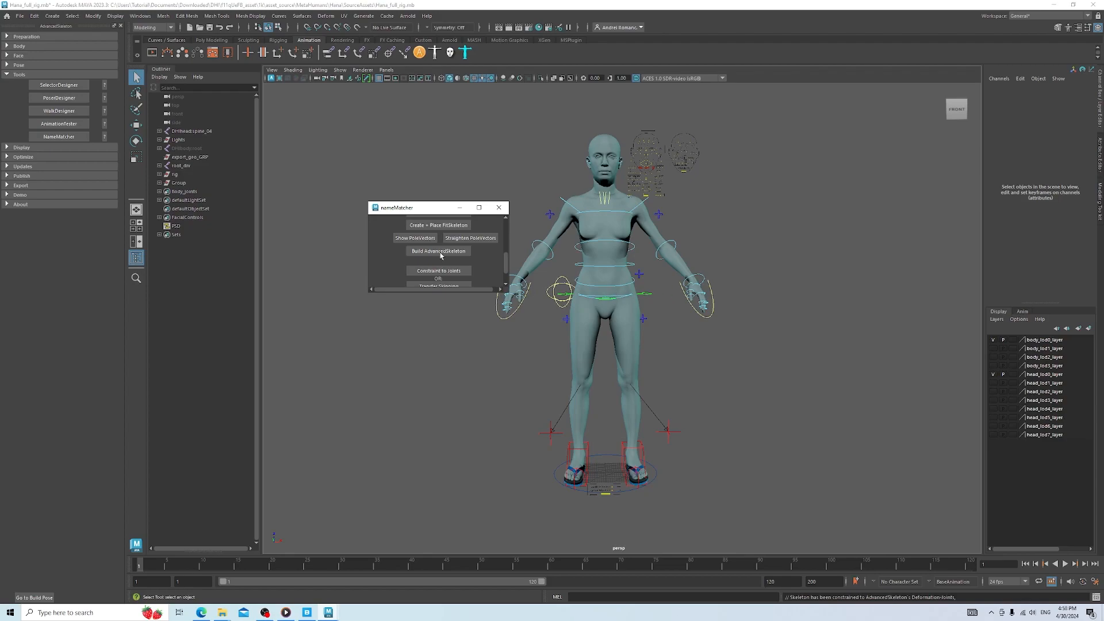
{"action": "left_click", "coordinate": [460, 208]}
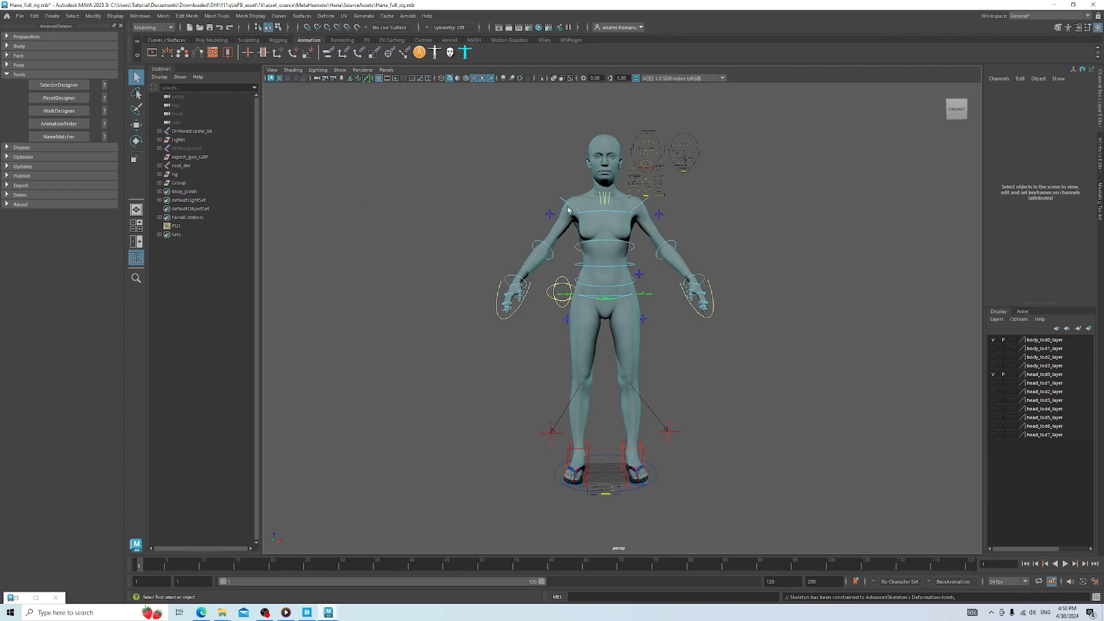
Test the right shoulder FK control by rotating it about -38° in Y to raise the arm, and undo the rotation
{"action": "left_click", "coordinate": [568, 206]}
{"action": "key", "text": "e"}
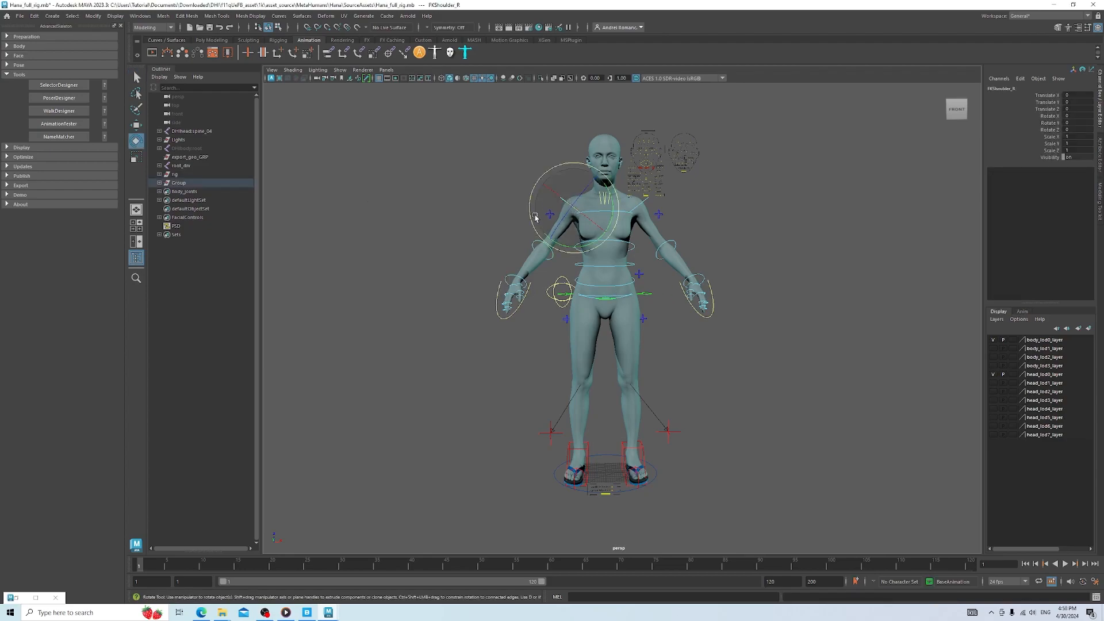
{"action": "left_click_drag", "start_coordinate": [560, 244], "coordinate": [534, 206]}
{"action": "key", "text": "ctrl+z"}
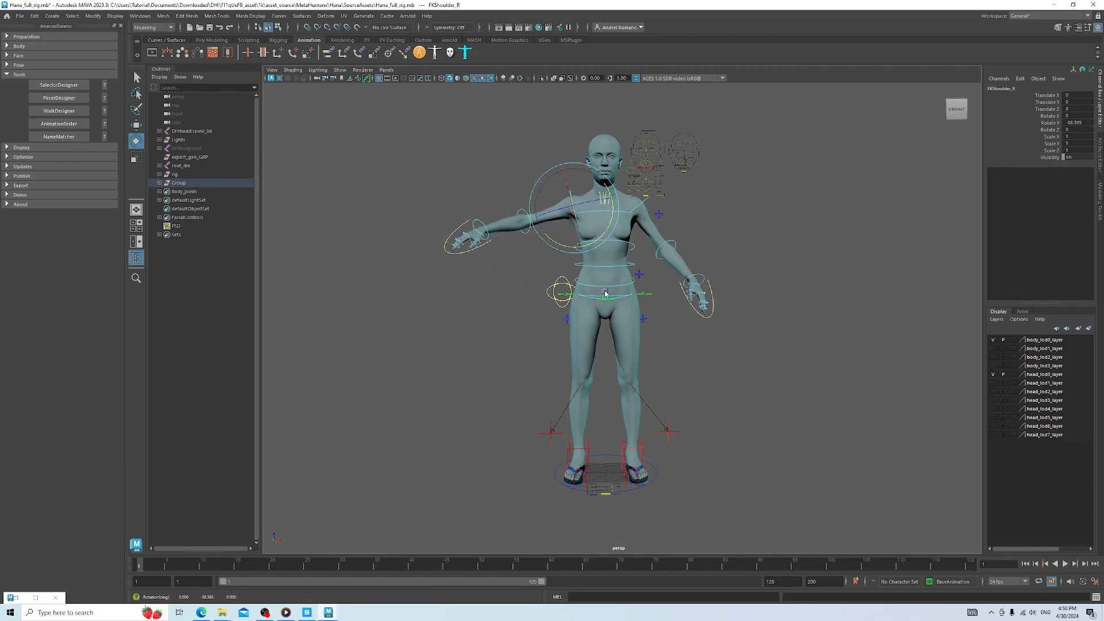
{"action": "key", "text": "ctrl+z"}
Test the left elbow FK control by rotating it about 42° in Y, and undo the rotation
{"action": "left_click", "coordinate": [674, 247]}
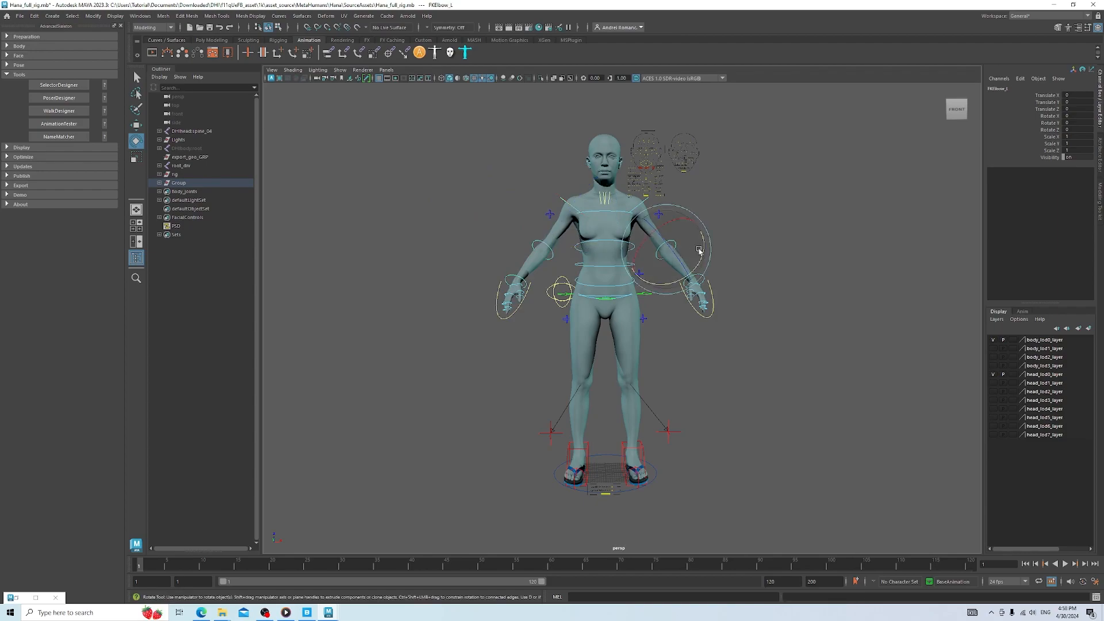
{"action": "mouse_move", "coordinate": [687, 251]}
{"action": "left_mouse_down"}
{"action": "mouse_move", "coordinate": [680, 240]}
{"action": "mouse_move", "coordinate": [683, 267]}
{"action": "left_mouse_up"}
{"action": "key", "text": "ctrl+z"}
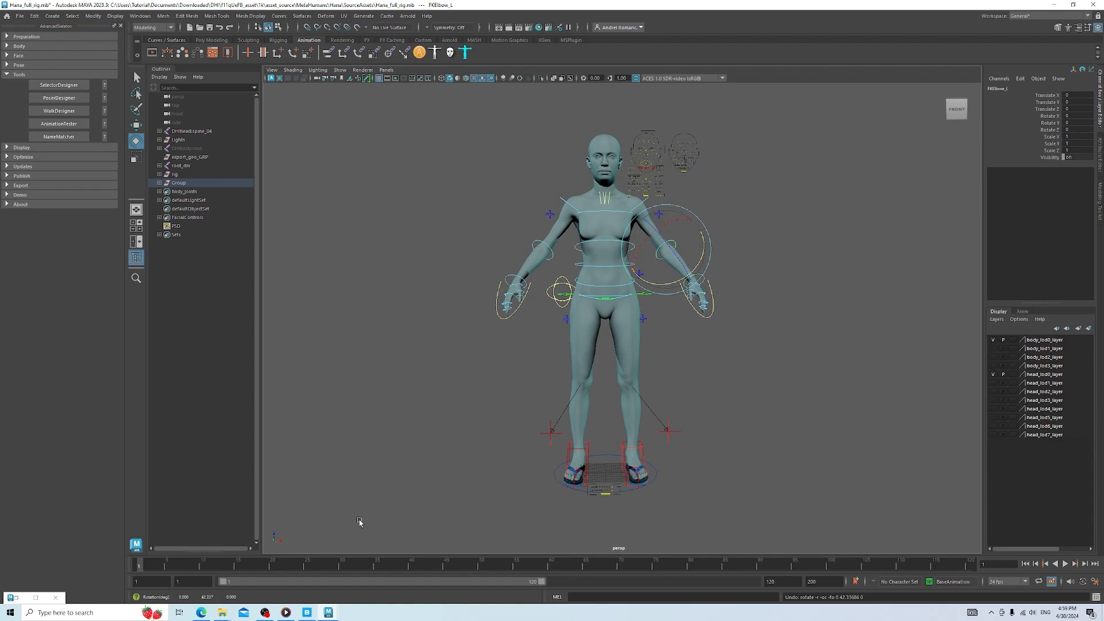
{"action": "left_click", "coordinate": [307, 612]}
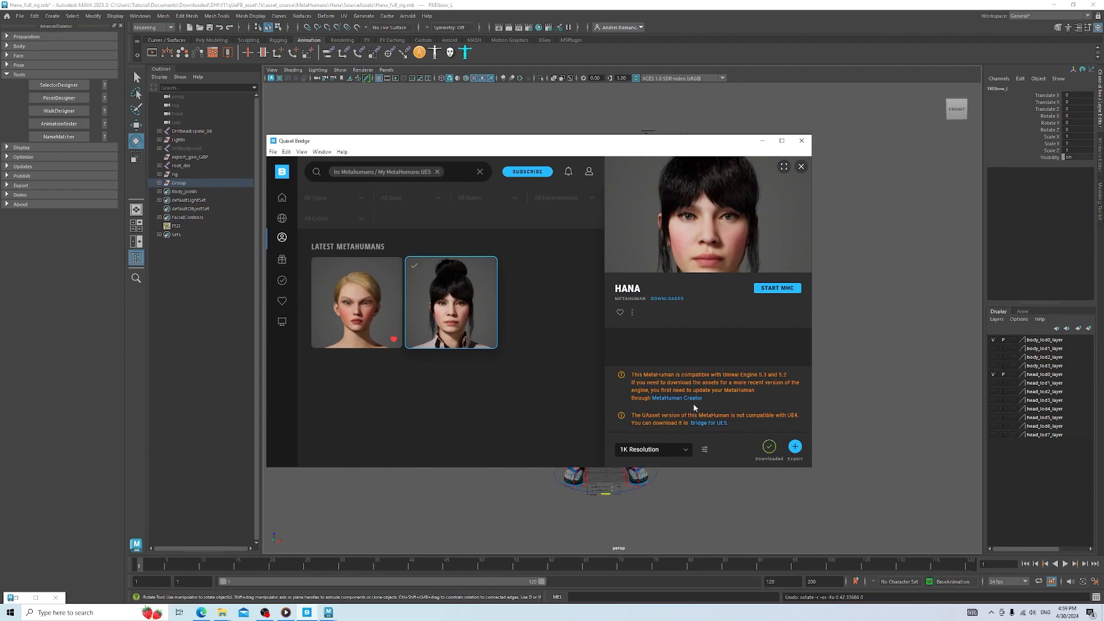
{"action": "left_click", "coordinate": [761, 141]}
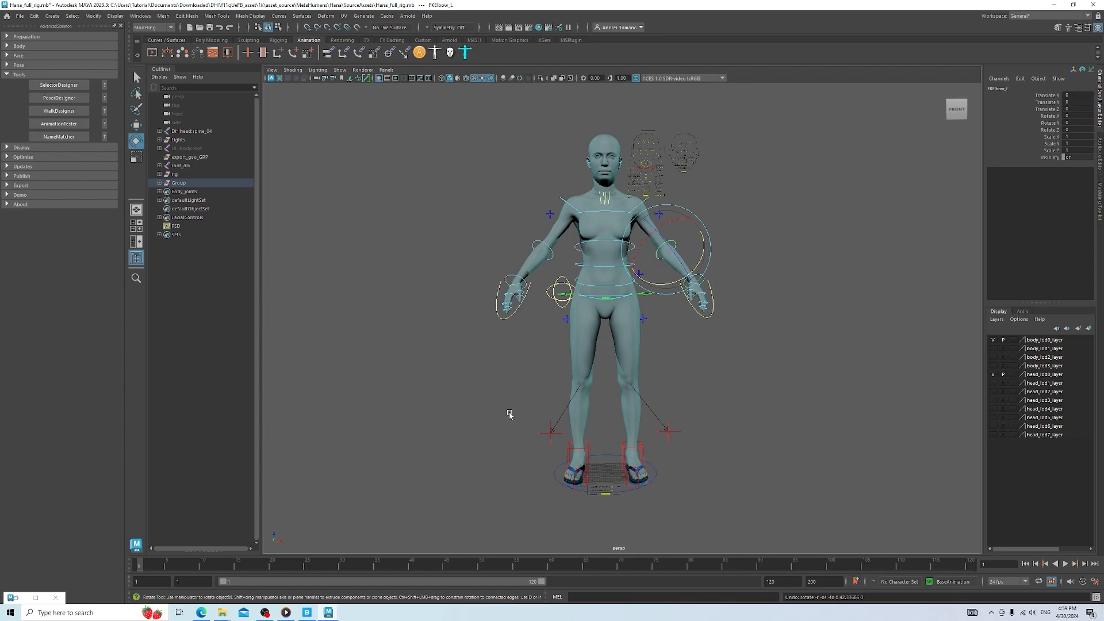
{"action": "left_click", "coordinate": [264, 612]}
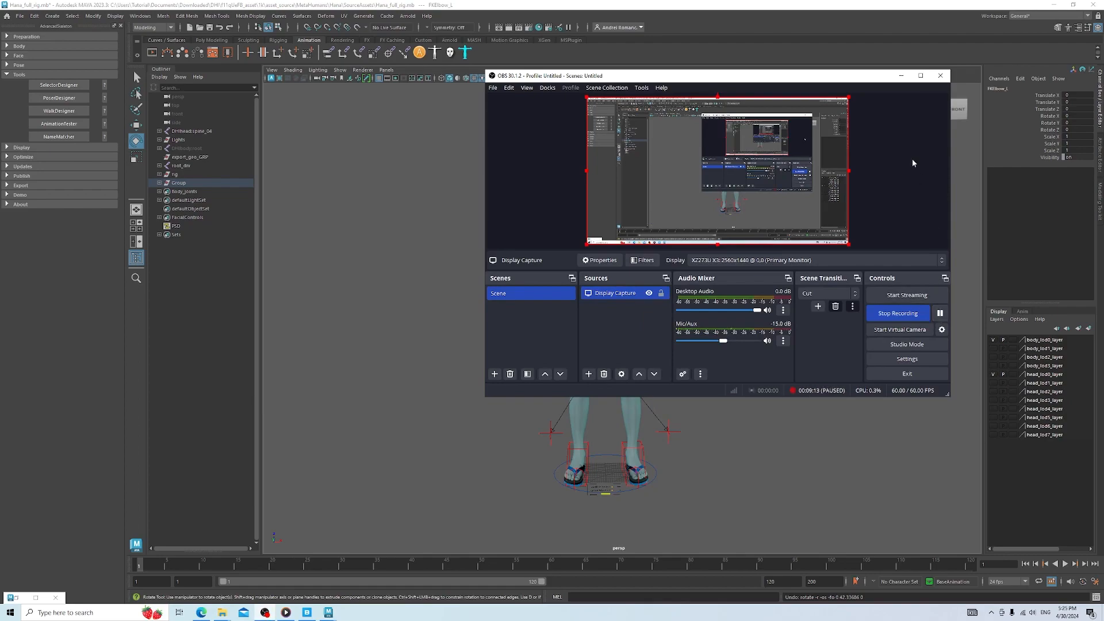
{"action": "left_click", "coordinate": [901, 75]}
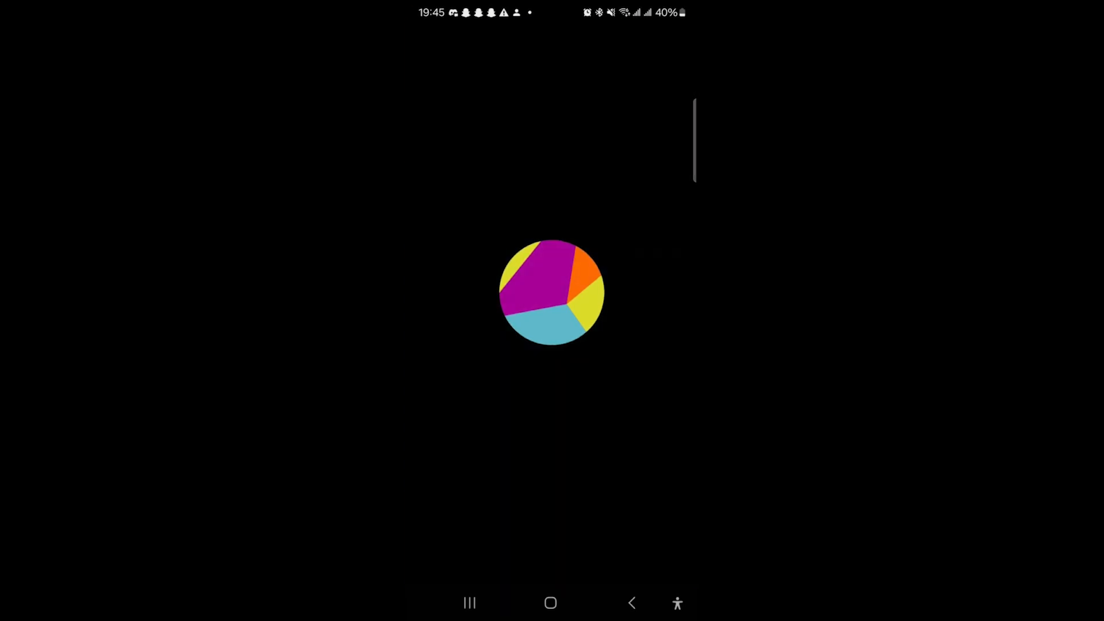
Open the motion file MCPM_20240405_124919 in the phone's mocap app, preview its playback, and return to the motion file list
{"action": "left_click", "coordinate": [552, 415]}
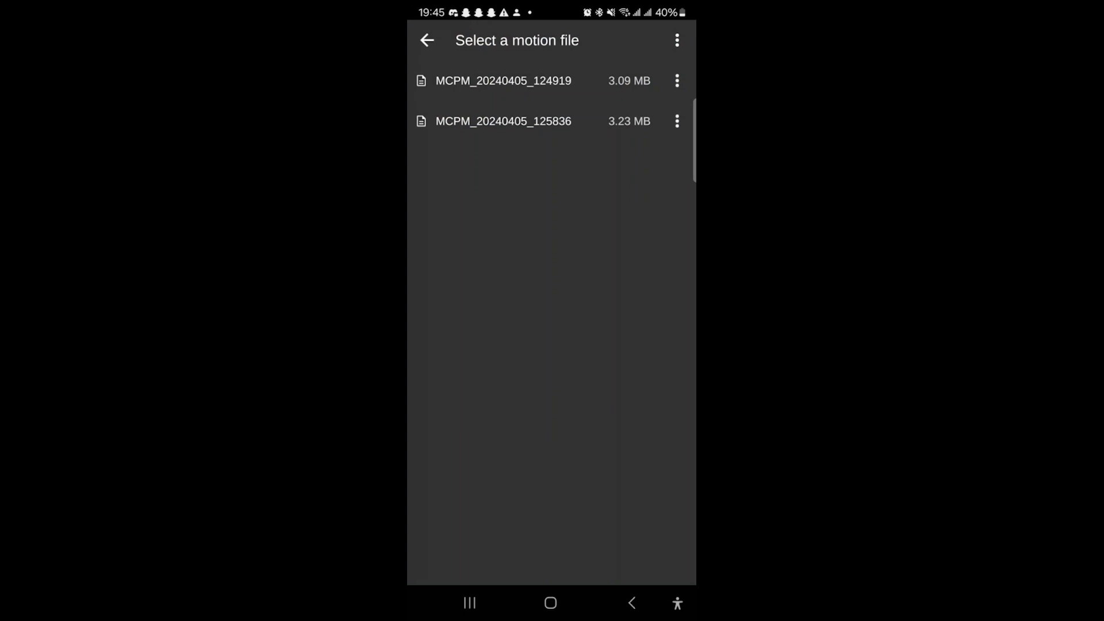
{"action": "left_click", "coordinate": [503, 80]}
{"action": "left_click", "coordinate": [551, 262]}
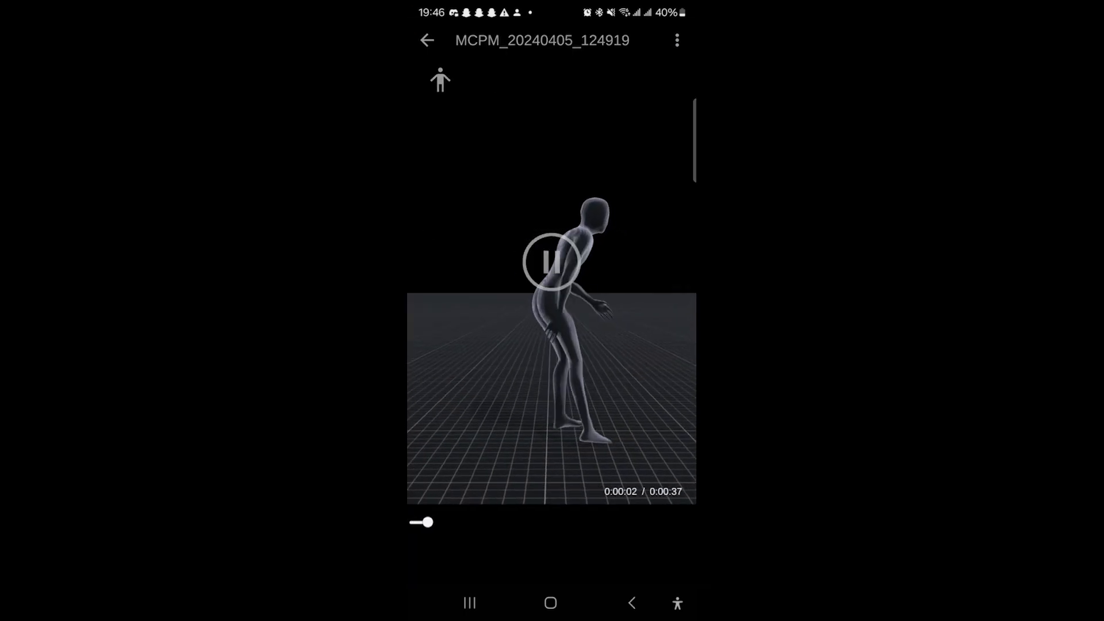
{"action": "left_click_drag", "start_coordinate": [432, 522], "coordinate": [511, 522]}
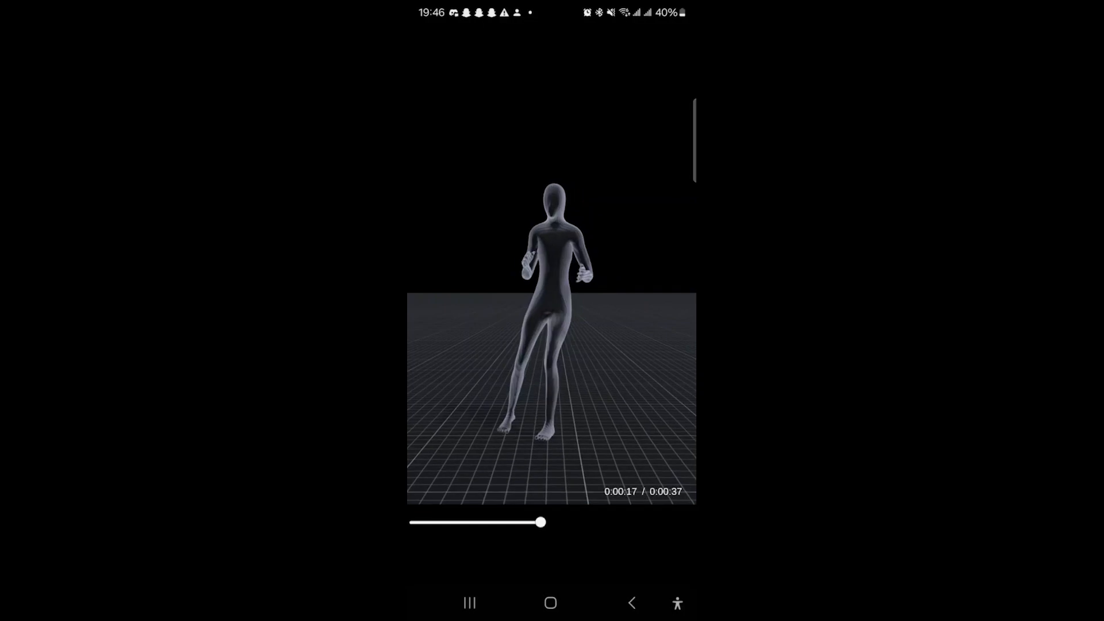
{"action": "left_click", "coordinate": [640, 278]}
{"action": "left_click", "coordinate": [427, 39]}
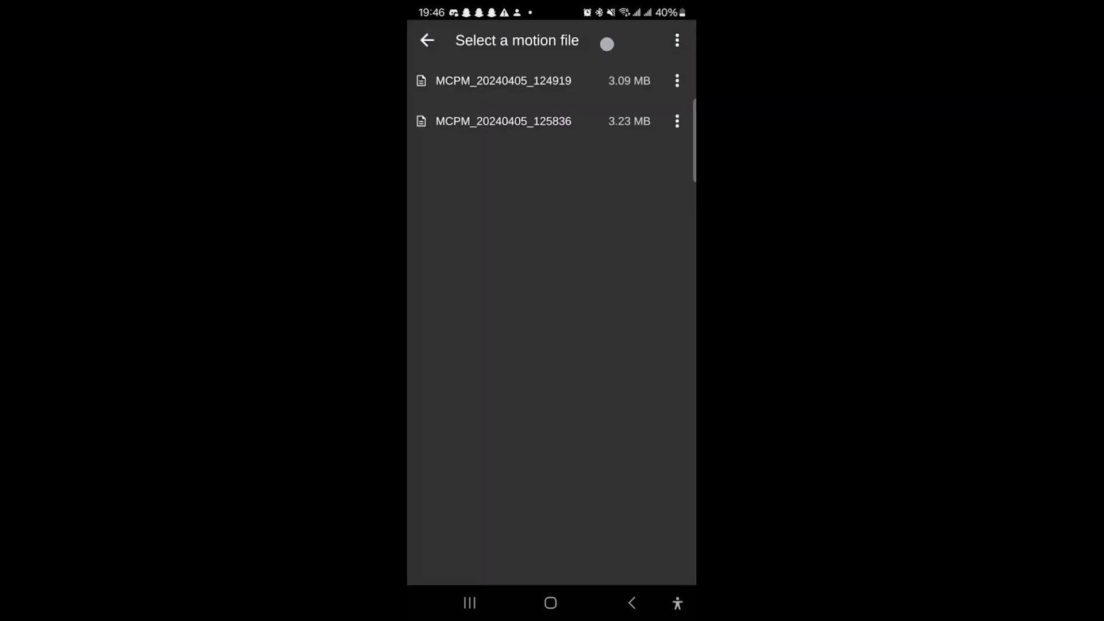
Open the Documents folder chooser from the motion file list's options and leave it without choosing a folder
{"action": "left_click", "coordinate": [676, 40]}
{"action": "left_click", "coordinate": [609, 76]}
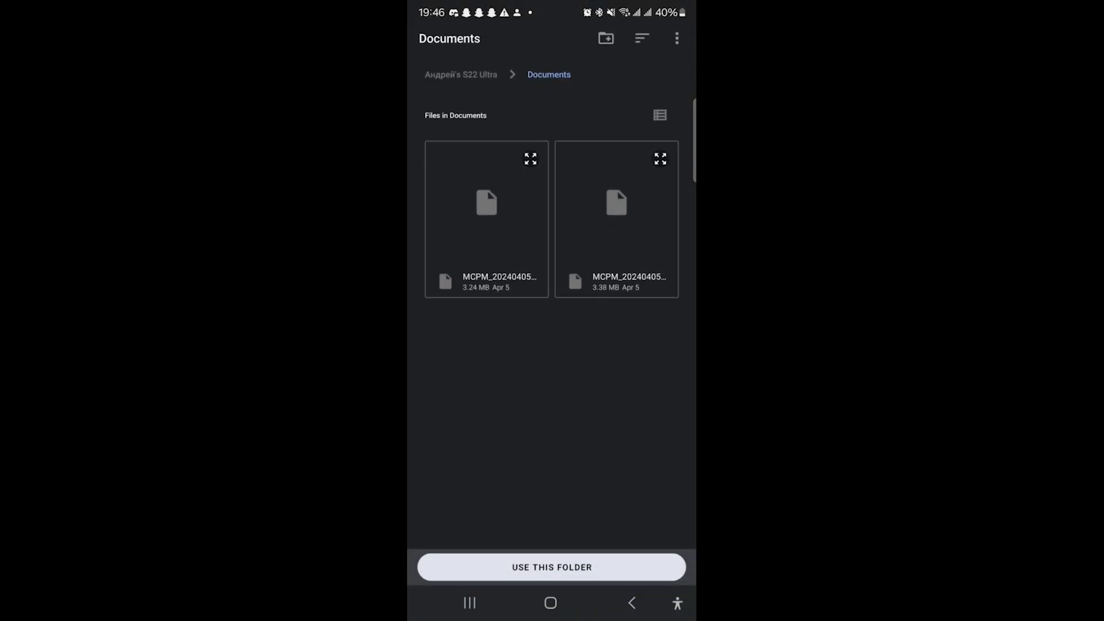
{"action": "left_click", "coordinate": [631, 602]}
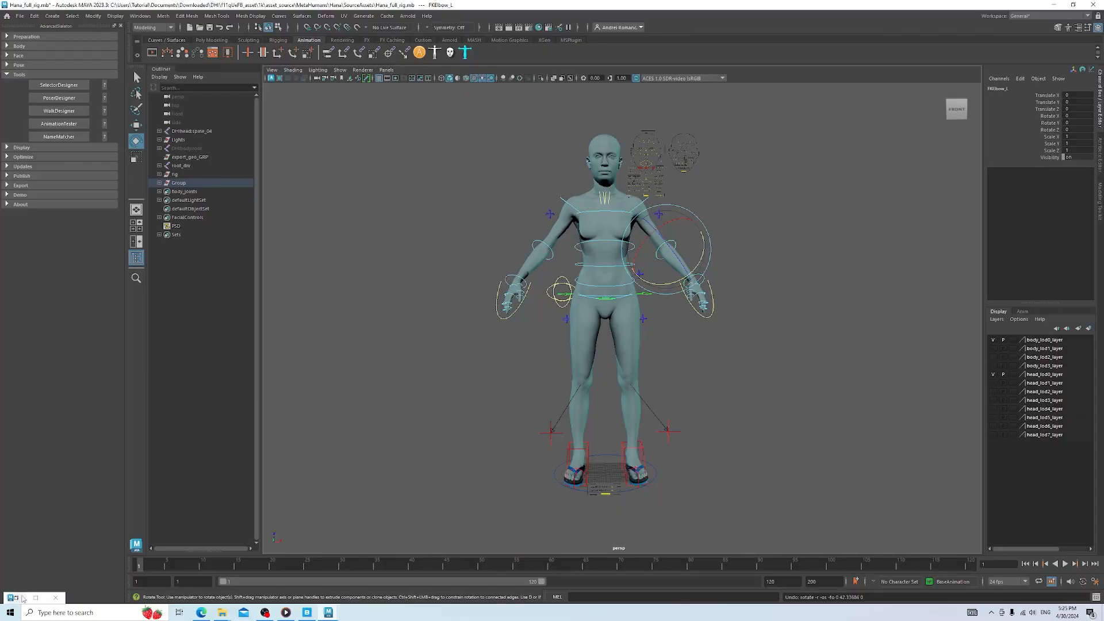
{"action": "left_click", "coordinate": [22, 597]}
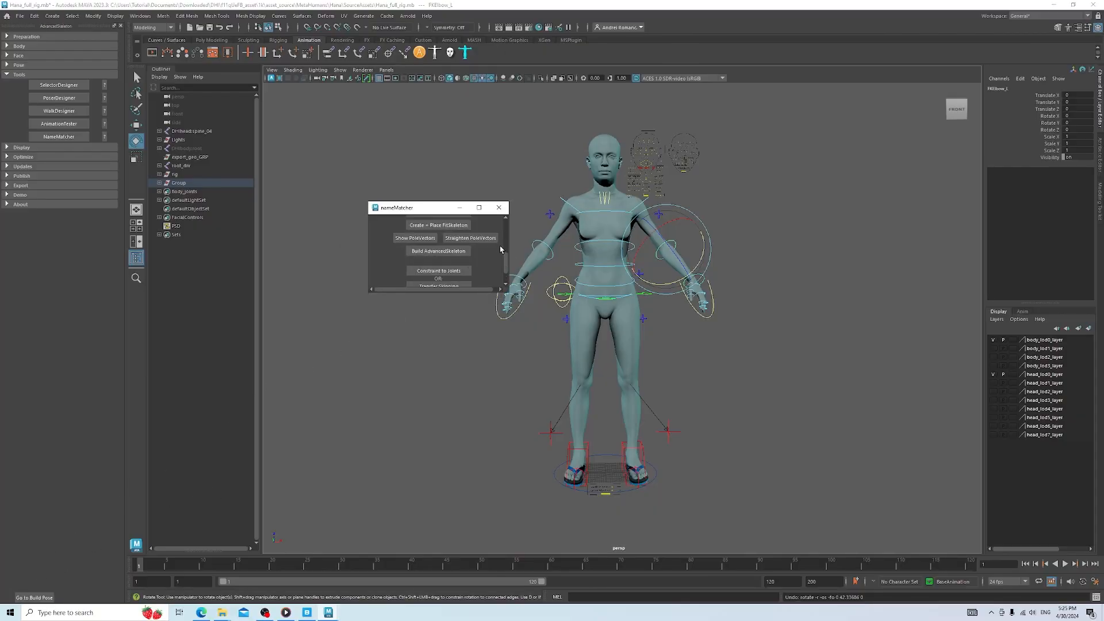
{"action": "left_click", "coordinate": [459, 208]}
{"action": "mouse_move", "coordinate": [222, 613]}
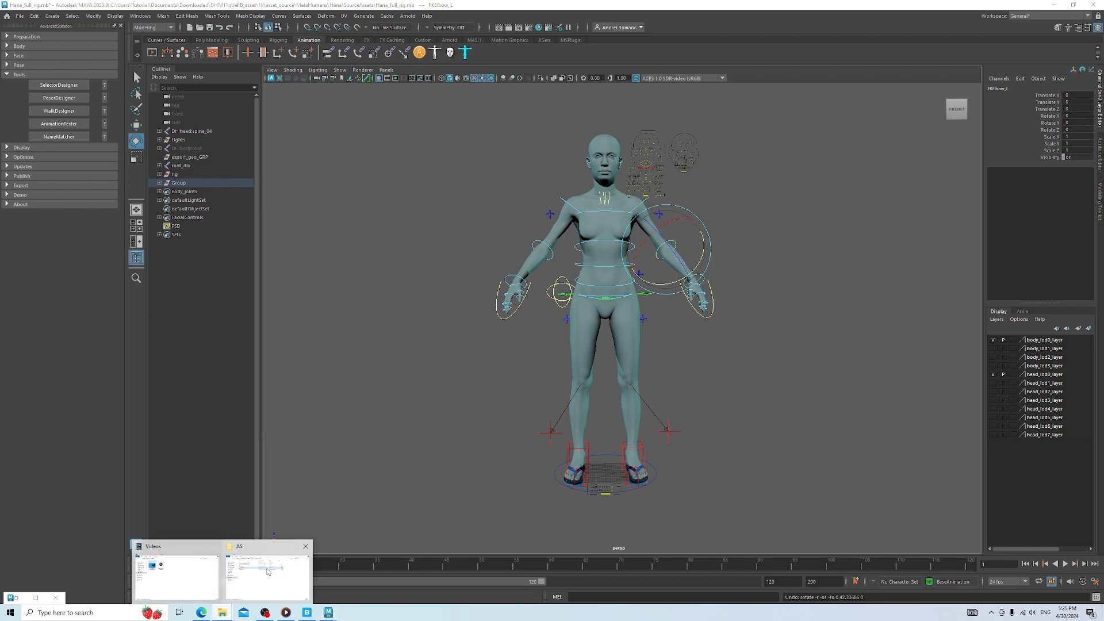
{"action": "mouse_move", "coordinate": [268, 571]}
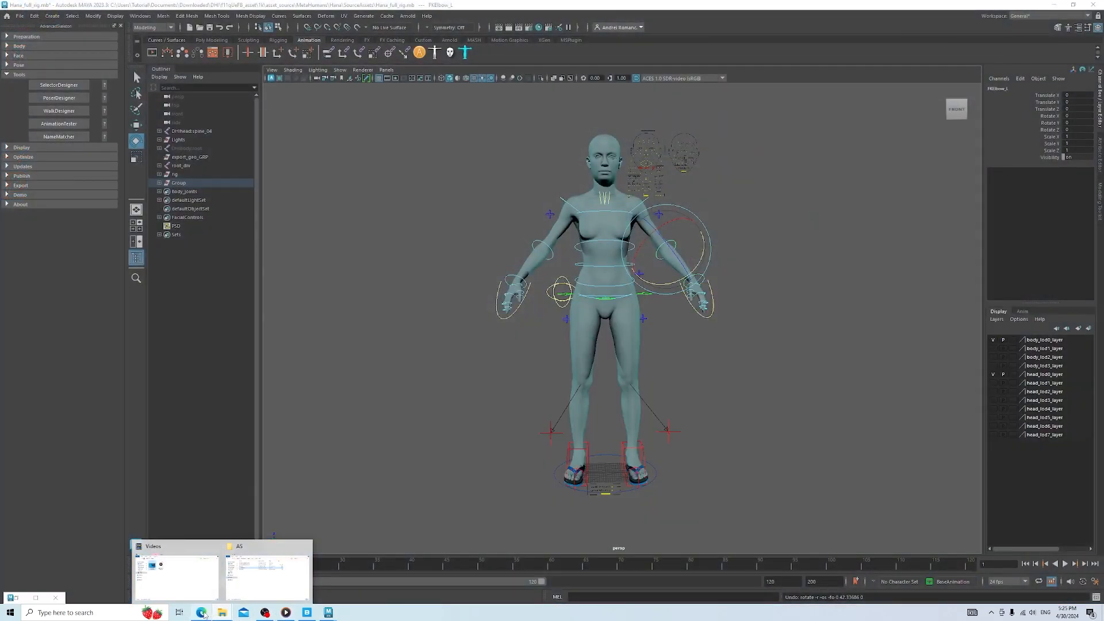
Switch to Microsoft Edge and open a new tab
{"action": "left_click", "coordinate": [201, 613]}
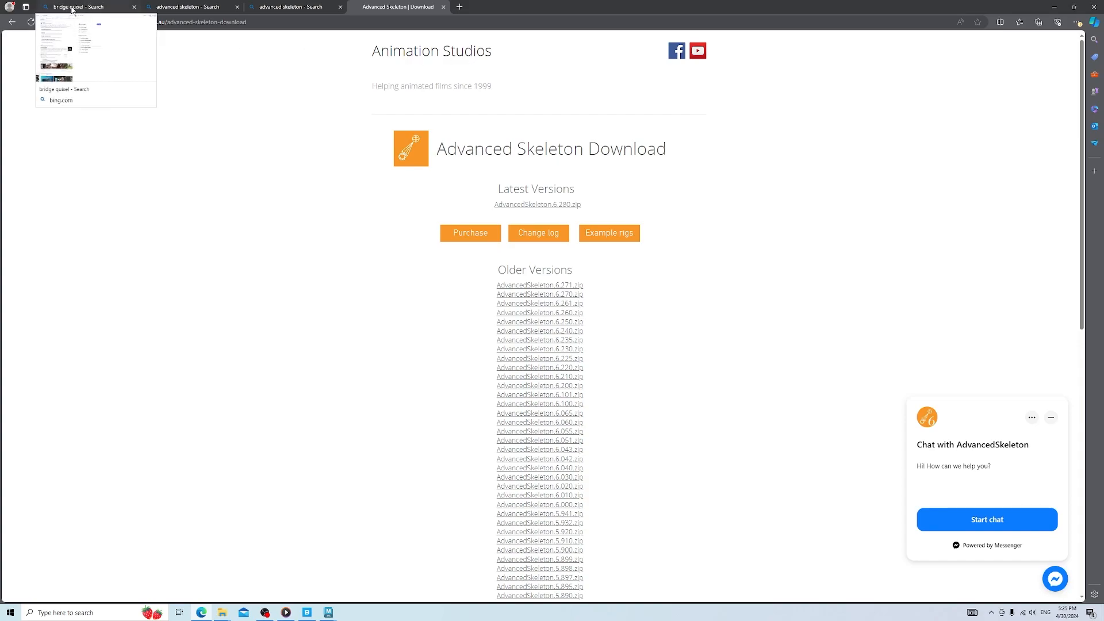
{"action": "left_click", "coordinate": [459, 7]}
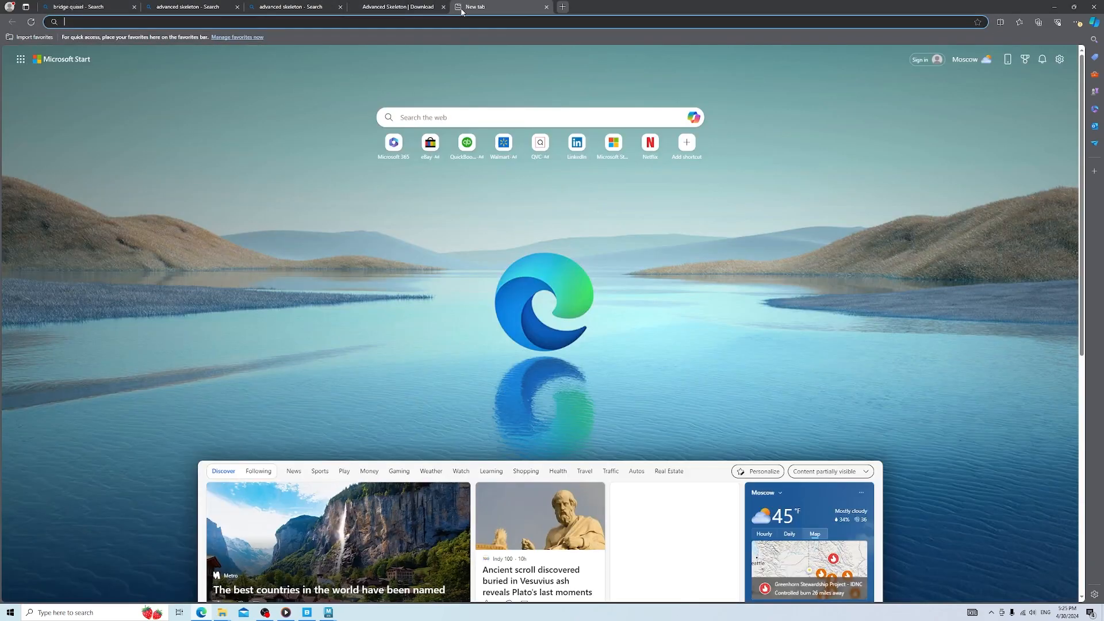
{"action": "type", "text": "instr"}
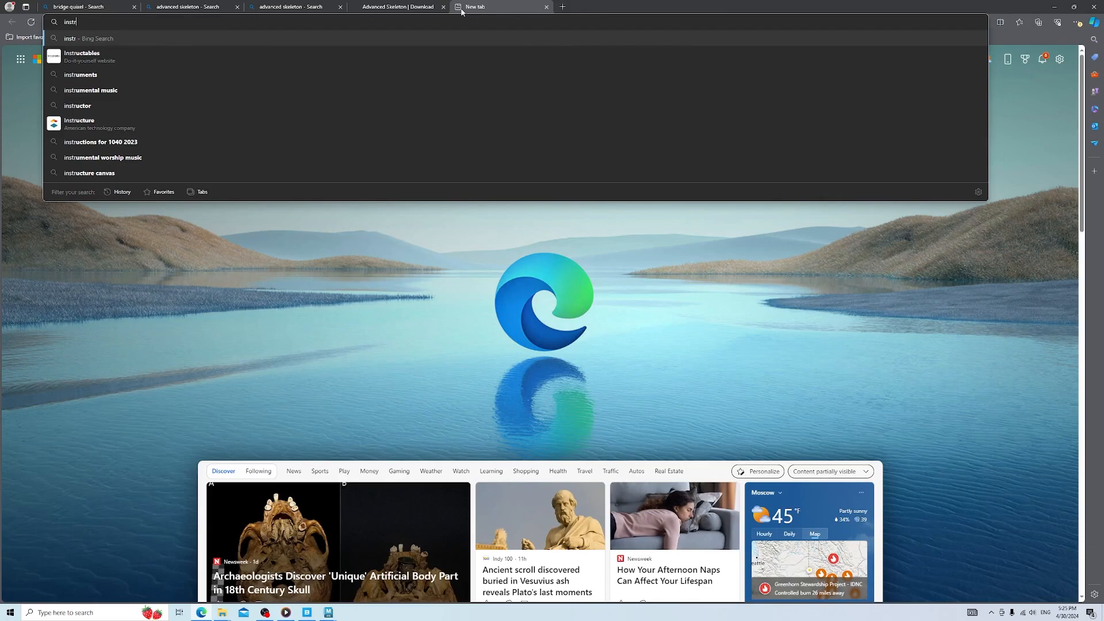
{"action": "key", "text": "BackSpace"}
{"action": "key", "text": "BackSpace"}
{"action": "key", "text": "BackSpace"}
{"action": "key", "text": "BackSpace"}
{"action": "key", "text": "BackSpace"}
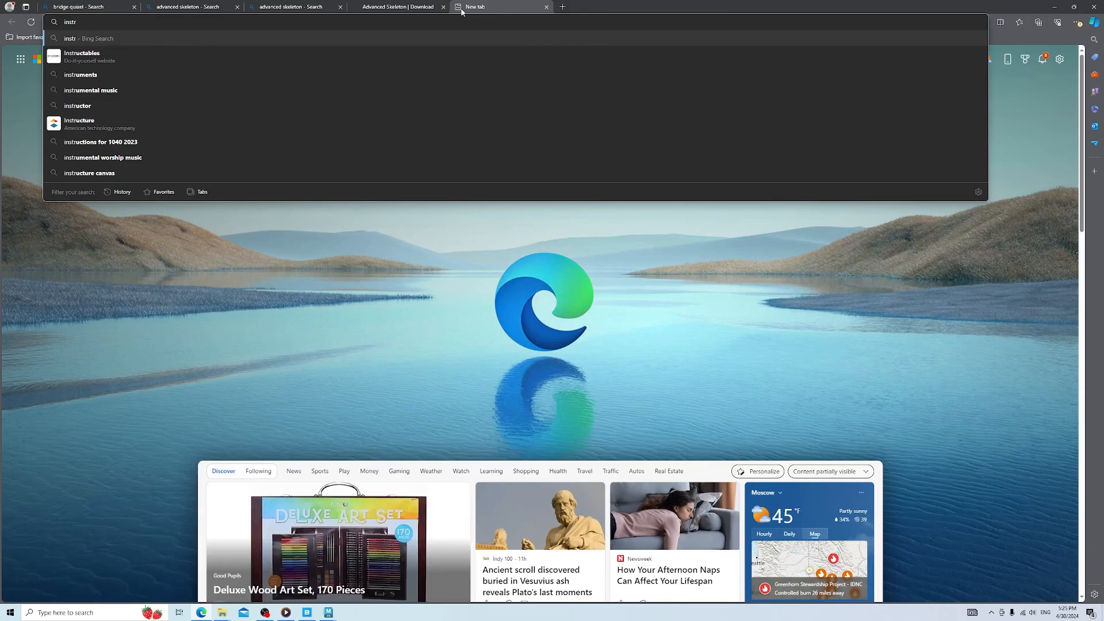
Search the web for "how to use mocap files in maya"
{"action": "type", "text": "h"}
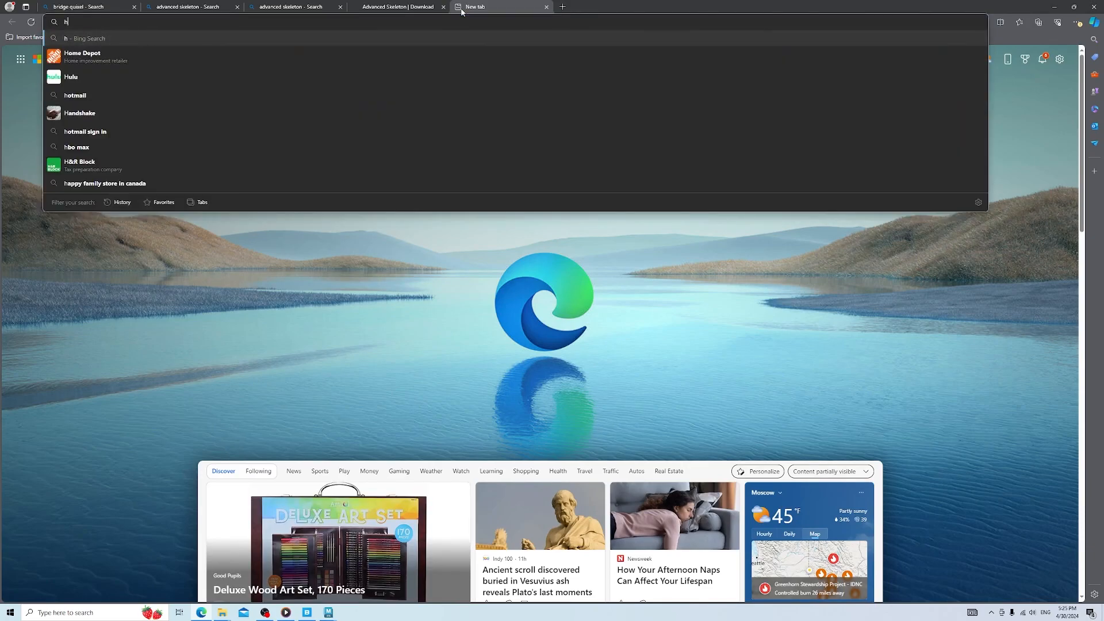
{"action": "type", "text": "ow to use "}
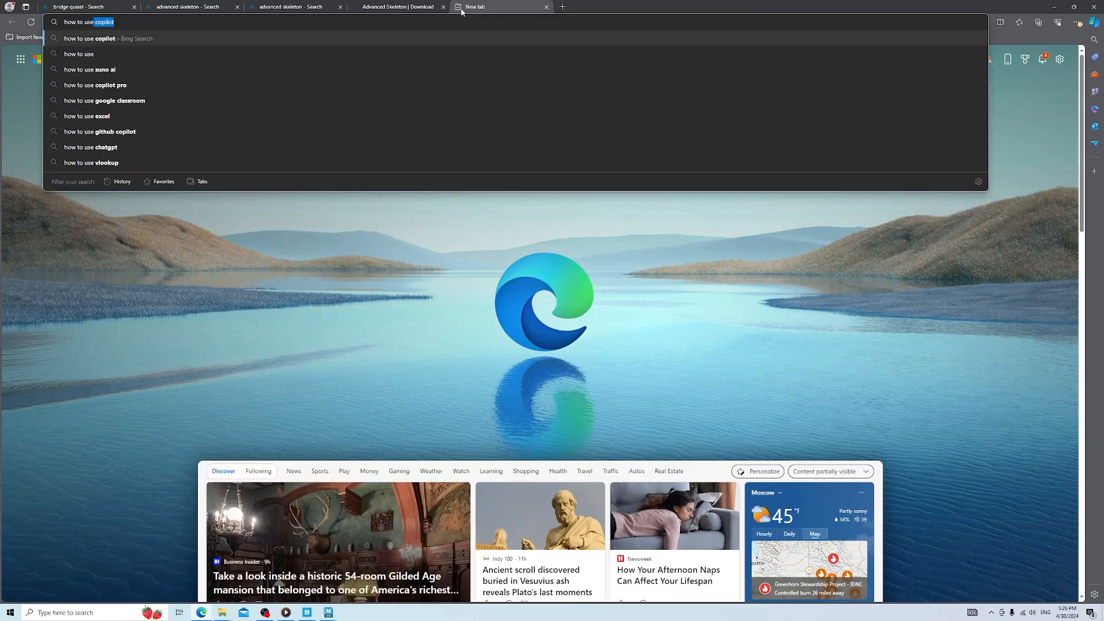
{"action": "type", "text": "mocap files in maya"}
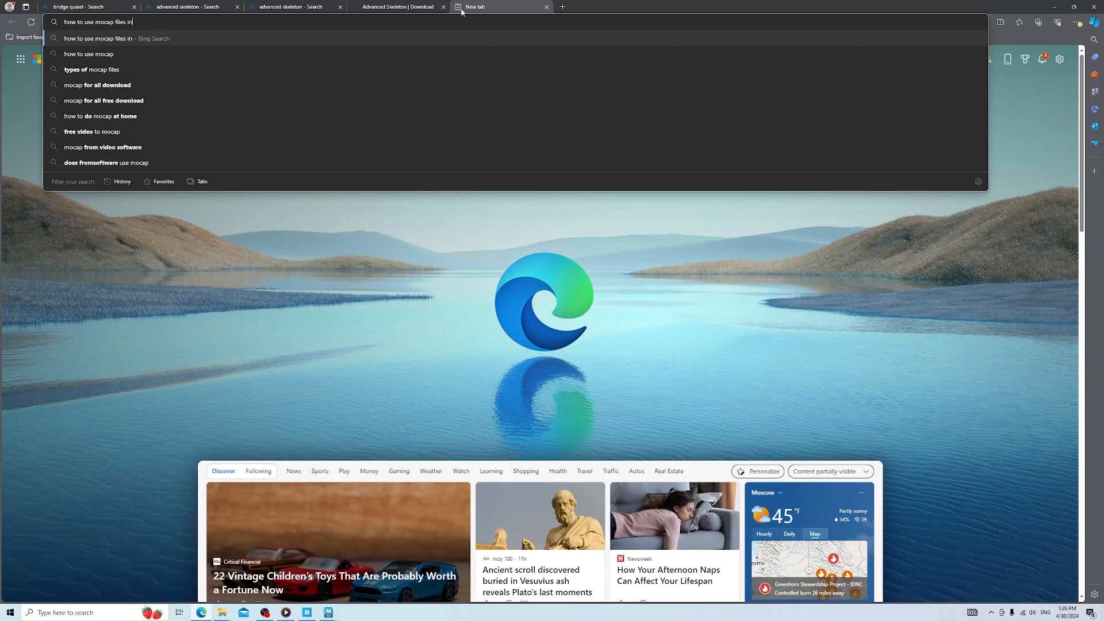
{"action": "key", "text": "Return"}
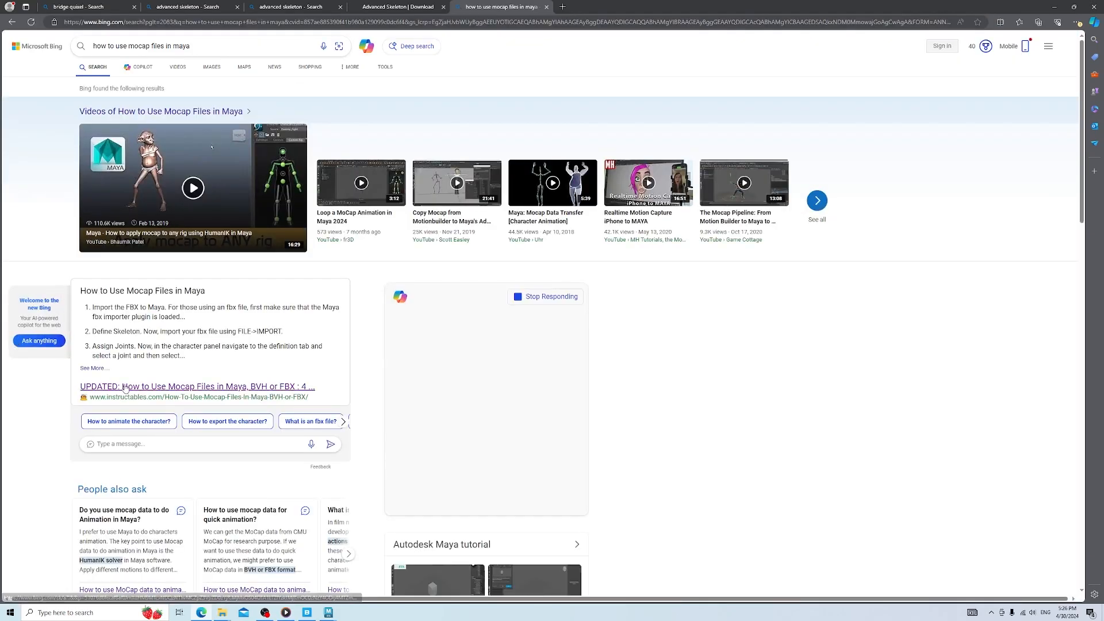
Open the Instructables article on using BVH or FBX mocap files in Maya and follow its link to the importer's GitHub project
{"action": "left_click", "coordinate": [125, 387]}
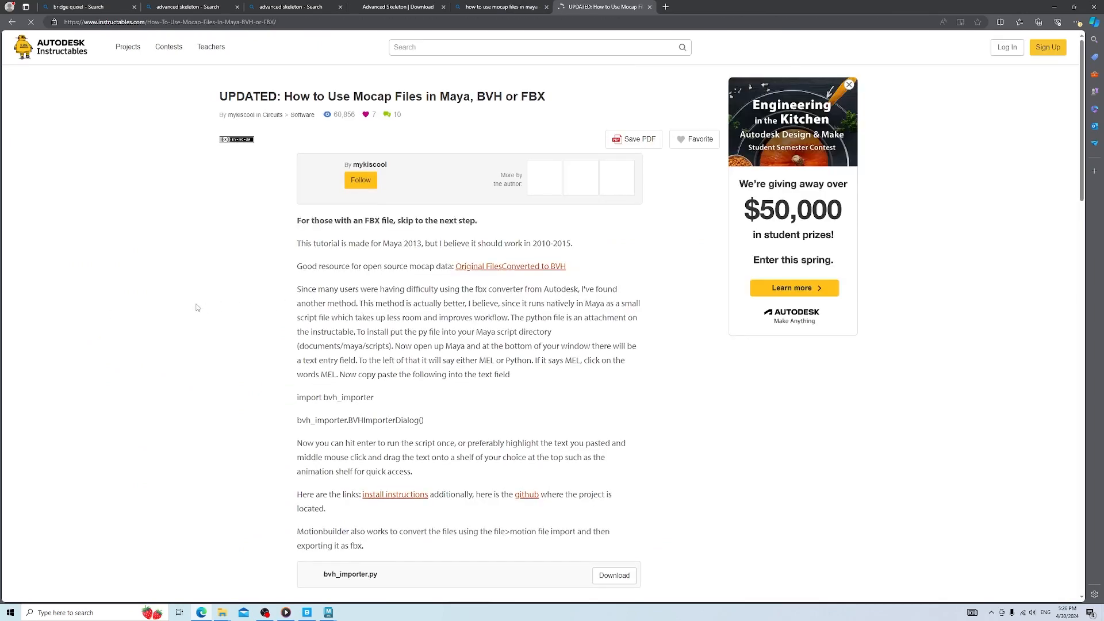
{"action": "scroll", "coordinate": [196, 308], "scroll_direction": "down", "scroll_amount": 4}
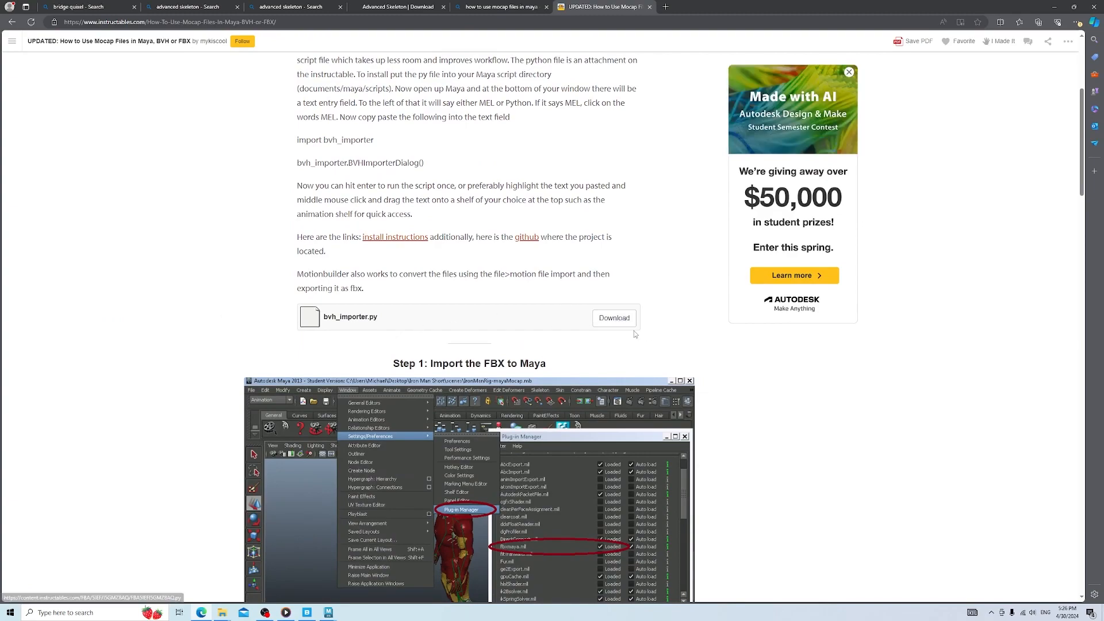
{"action": "scroll", "coordinate": [558, 331], "scroll_direction": "up", "scroll_amount": 3}
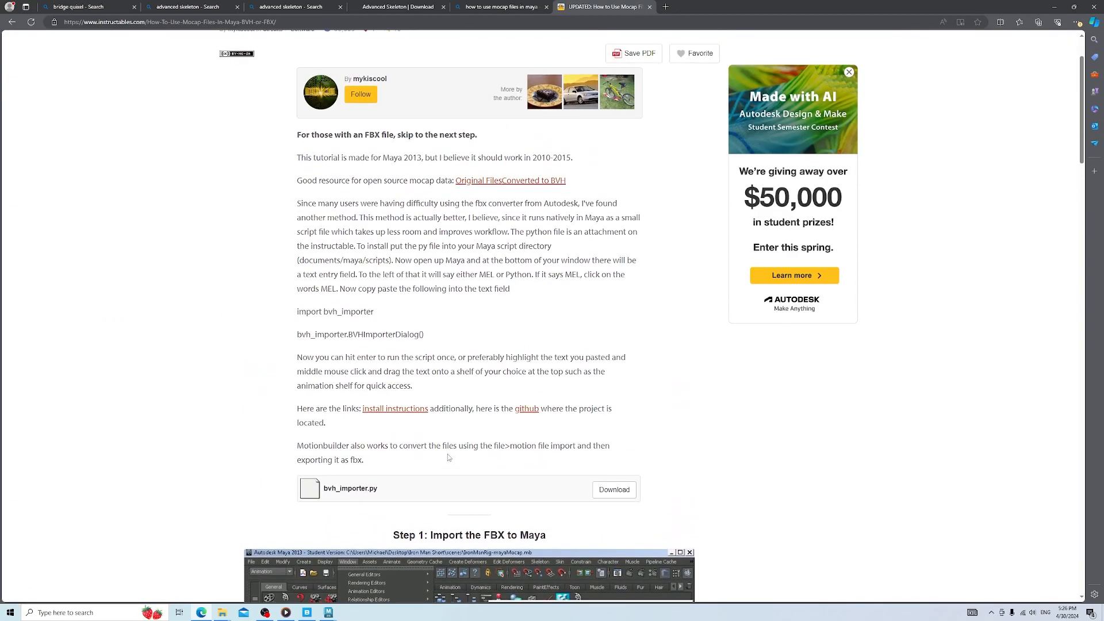
{"action": "left_click", "coordinate": [528, 414]}
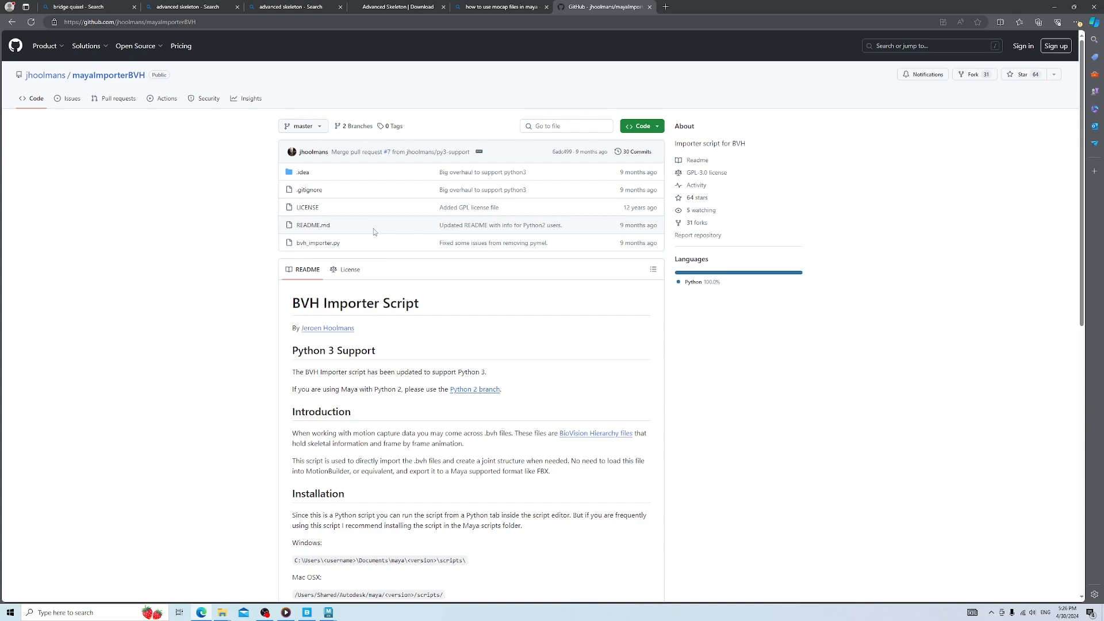
Open bvh_importer.py in the mayaImporterBVH repository, download it, and keep the file despite the browser's safety check
{"action": "left_click", "coordinate": [333, 242]}
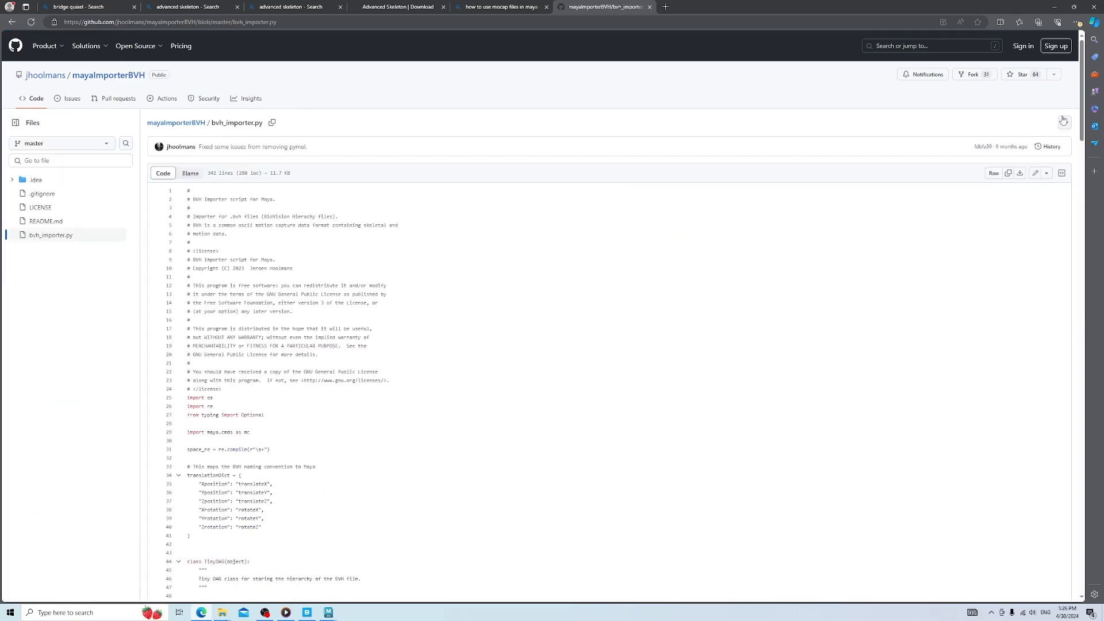
{"action": "left_click", "coordinate": [1065, 122]}
{"action": "left_click", "coordinate": [995, 157]}
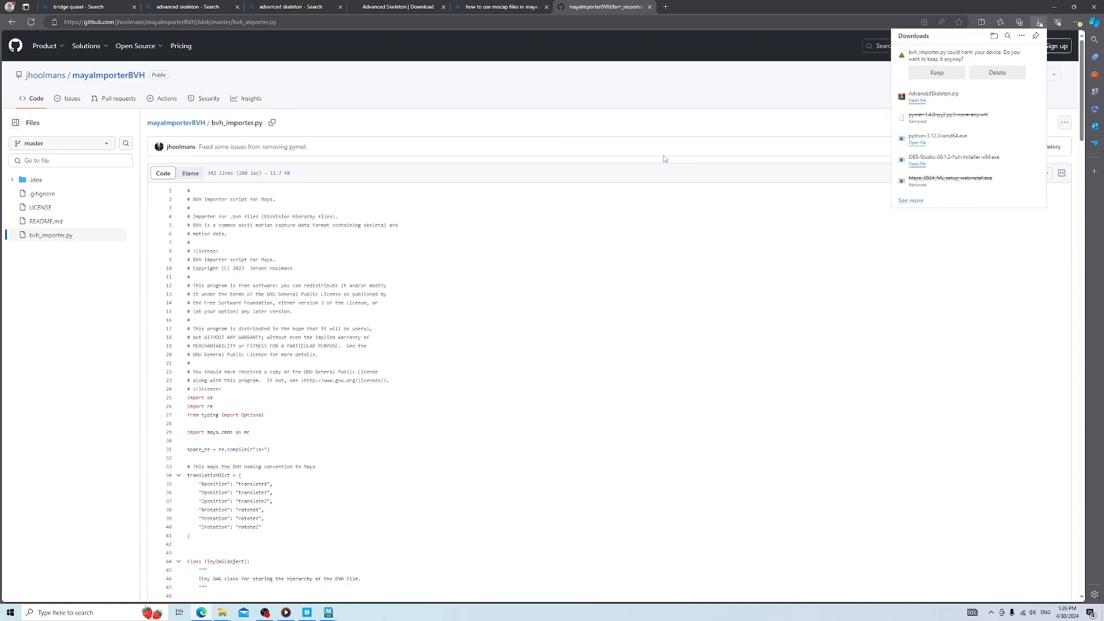
{"action": "left_click", "coordinate": [933, 74]}
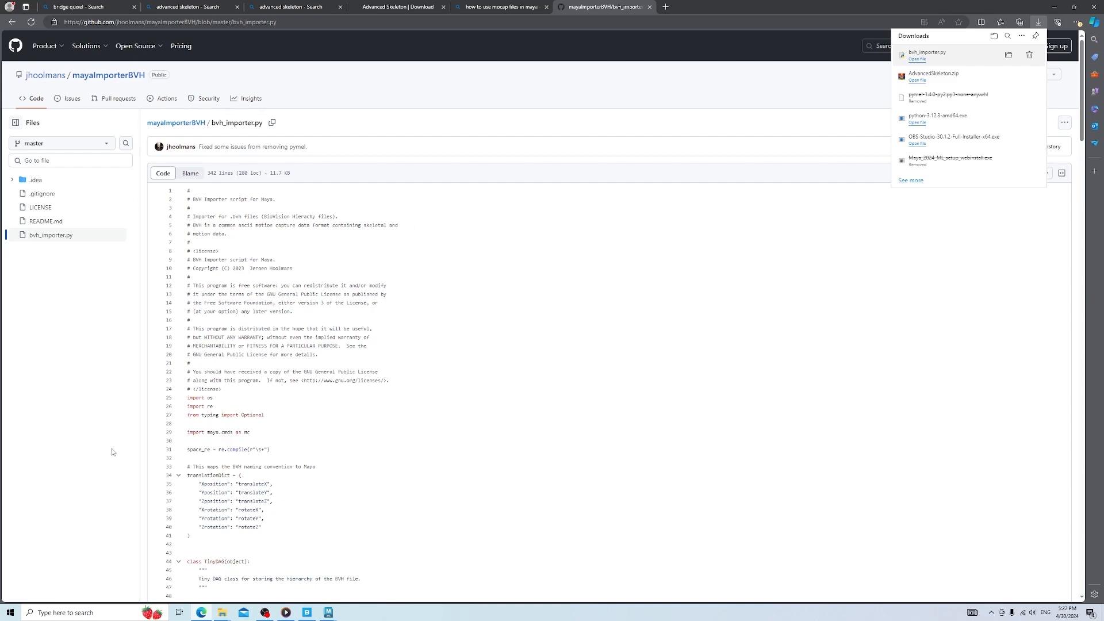
Show the downloaded bvh_importer.py in File Explorer and bring the other Explorer window to the Documents\maya\2023\scripts folder
{"action": "left_click", "coordinate": [1008, 54]}
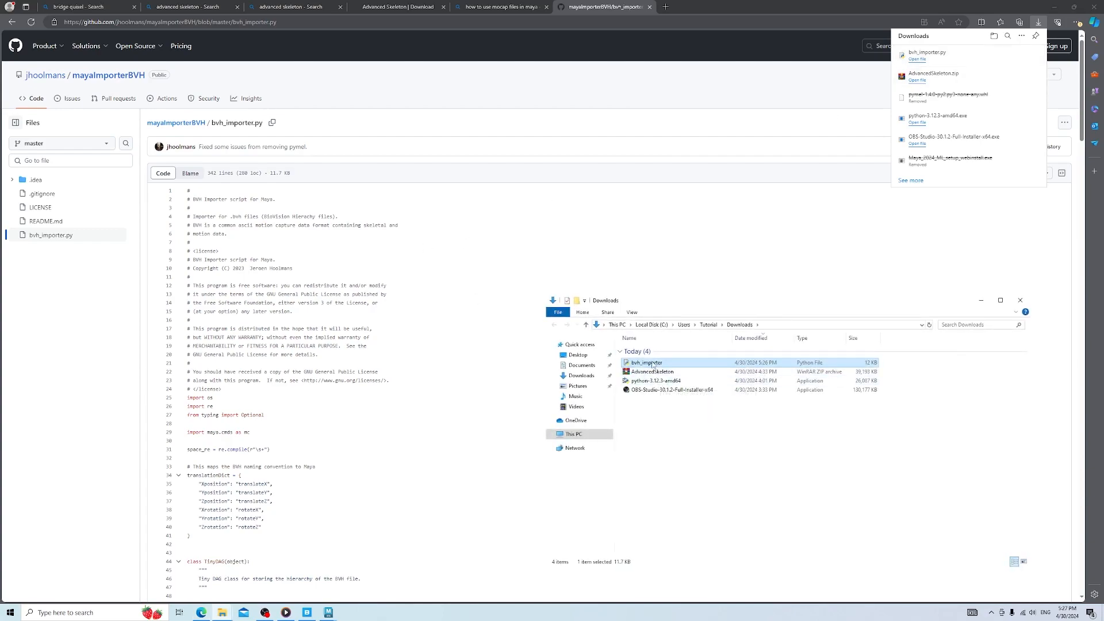
{"action": "mouse_move", "coordinate": [222, 612]}
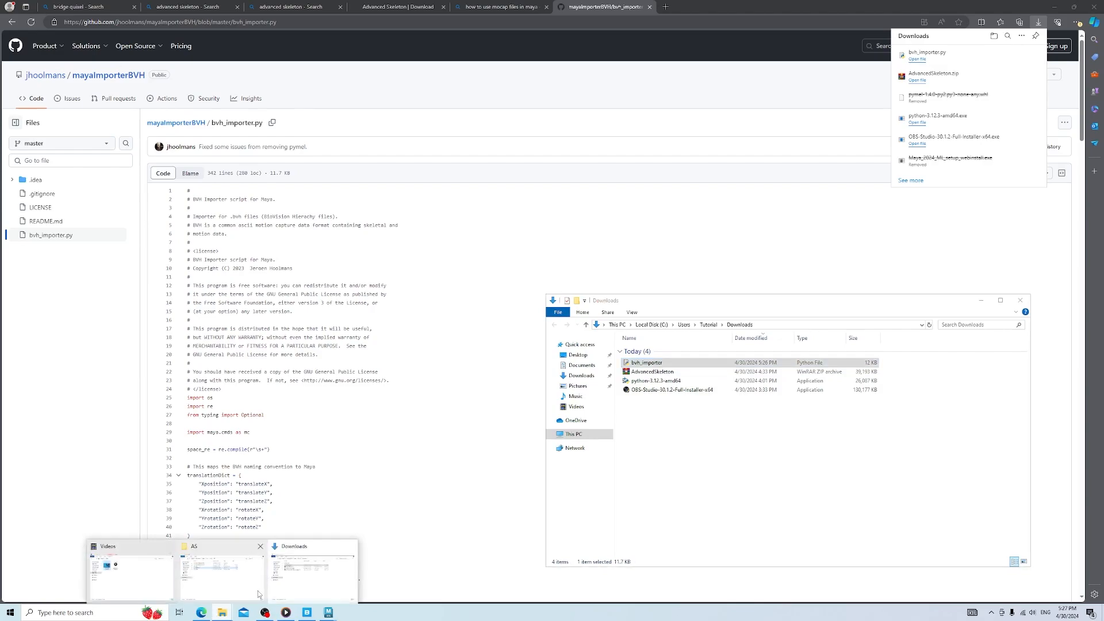
{"action": "mouse_move", "coordinate": [258, 594]}
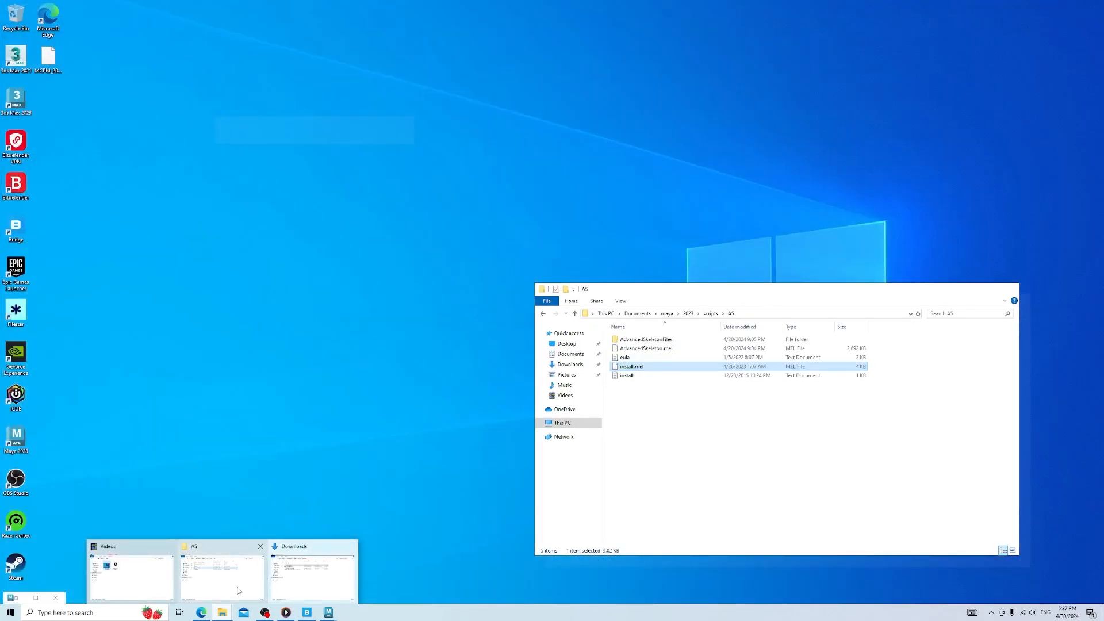
{"action": "left_click", "coordinate": [258, 592]}
{"action": "left_click", "coordinate": [708, 315]}
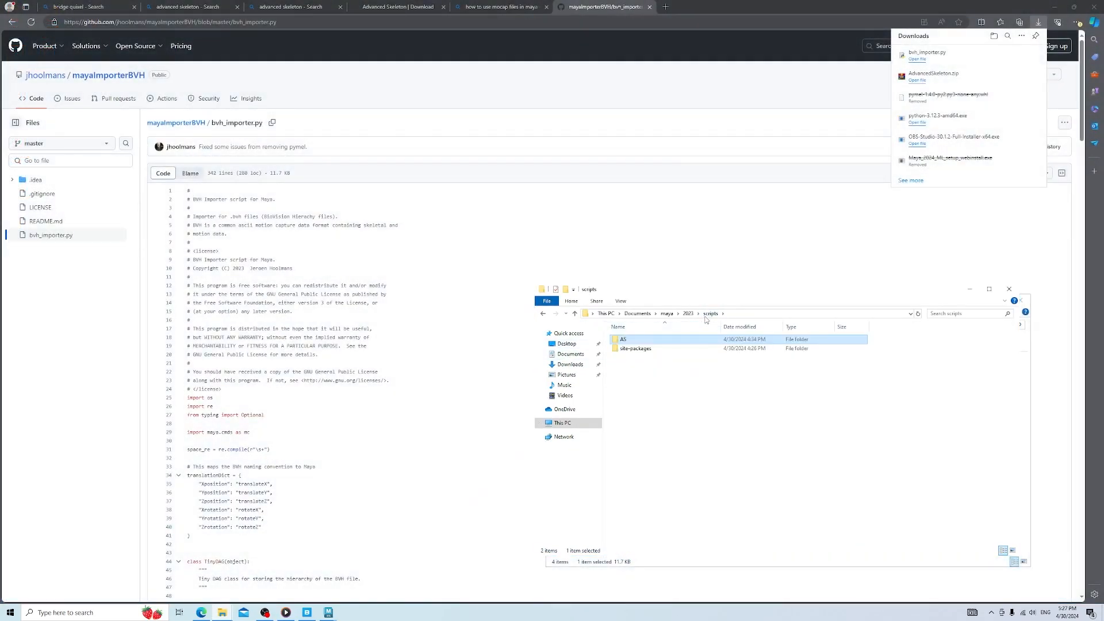
Arrange the Downloads and scripts folder windows side by side and move bvh_importer from Downloads into scripts
{"action": "mouse_move", "coordinate": [222, 612]}
{"action": "left_click", "coordinate": [319, 572]}
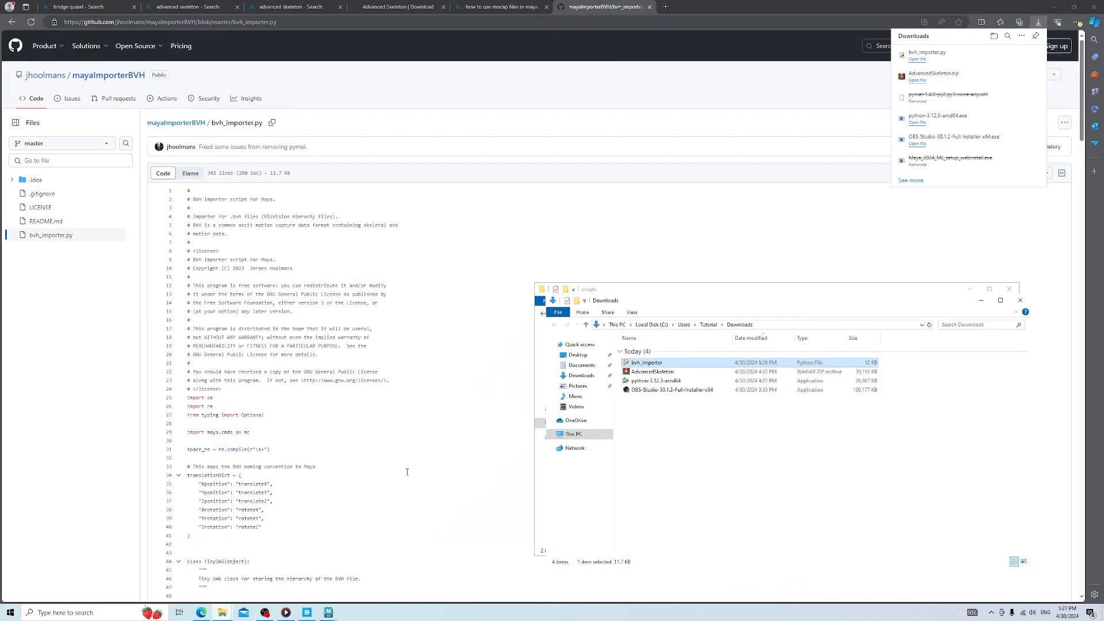
{"action": "left_click_drag", "start_coordinate": [676, 290], "coordinate": [231, 332]}
{"action": "left_click", "coordinate": [671, 363]}
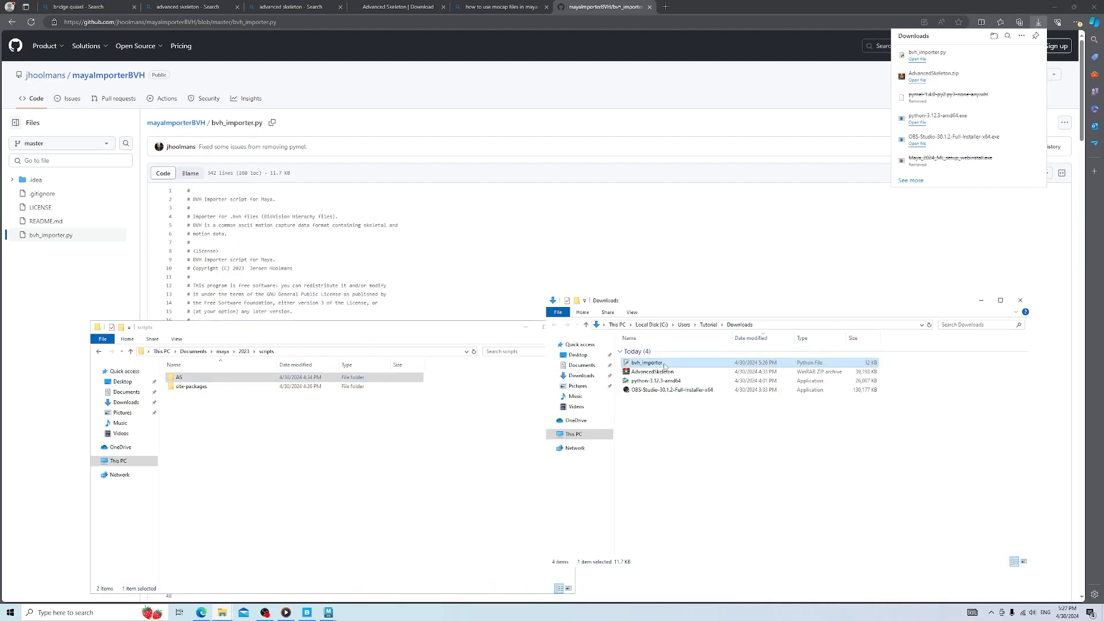
{"action": "left_click_drag", "start_coordinate": [671, 365], "coordinate": [242, 448]}
Minimize the Downloads folder window and switch back to the Hana scene in Maya
{"action": "left_click", "coordinate": [981, 300]}
{"action": "left_click", "coordinate": [329, 612]}
{"action": "left_click", "coordinate": [305, 591]}
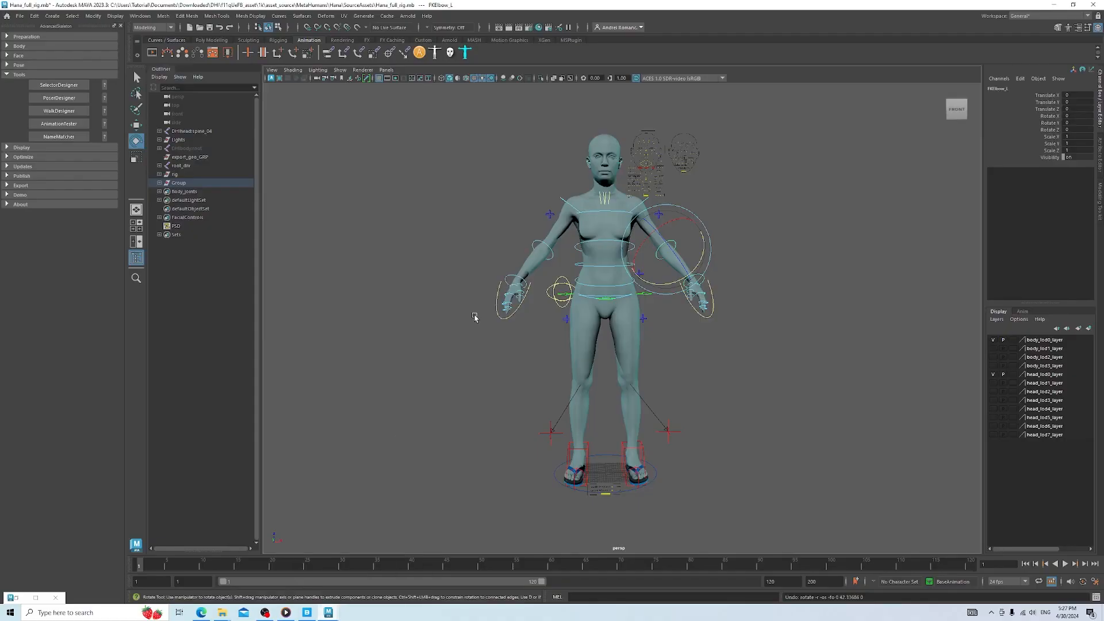
Open the Script Editor, then copy the import bvh_importer and bvh_importer.BVHImporterDialog() lines from the Instructables page in Edge
{"action": "left_click", "coordinate": [1096, 597]}
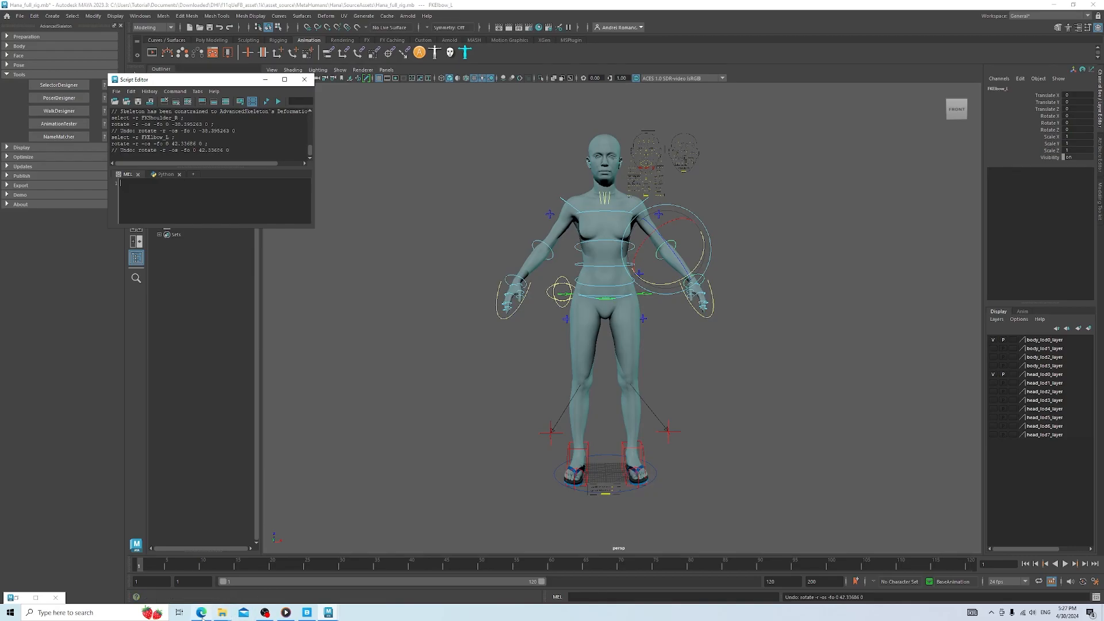
{"action": "left_click", "coordinate": [205, 613]}
{"action": "left_click", "coordinate": [398, 6]}
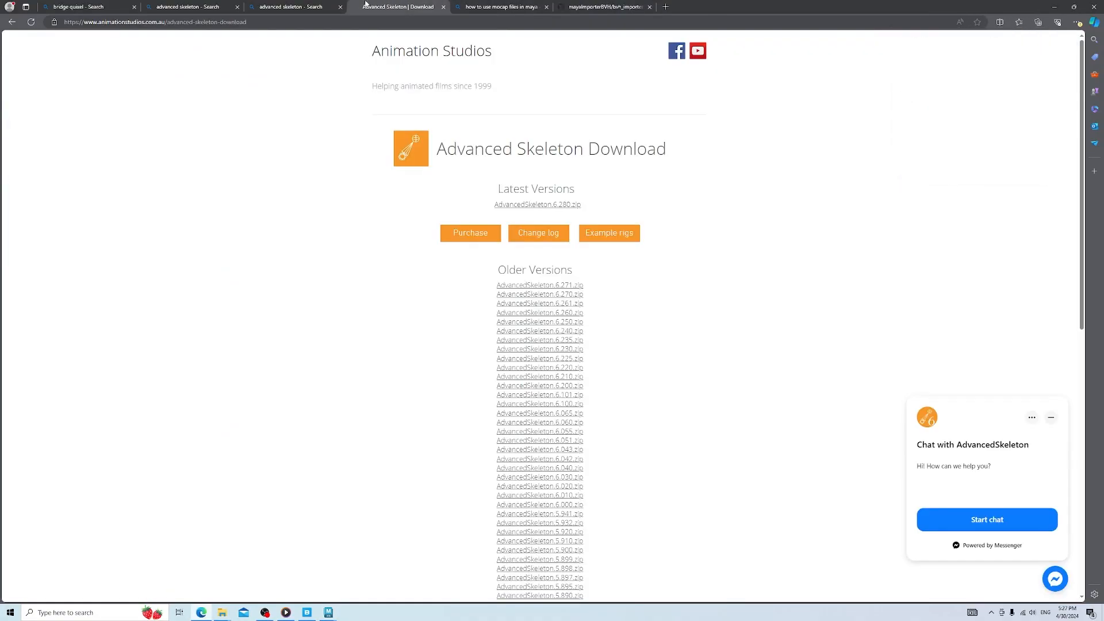
{"action": "left_click", "coordinate": [496, 7]}
{"action": "left_click", "coordinate": [604, 6]}
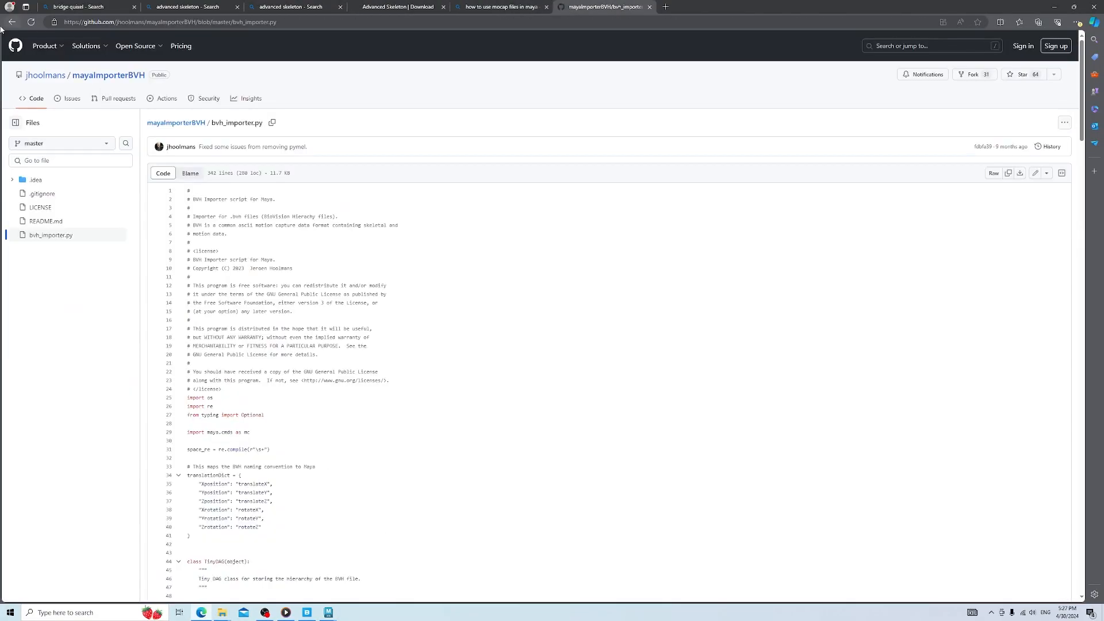
{"action": "left_click", "coordinate": [11, 22]}
{"action": "left_click", "coordinate": [12, 22]}
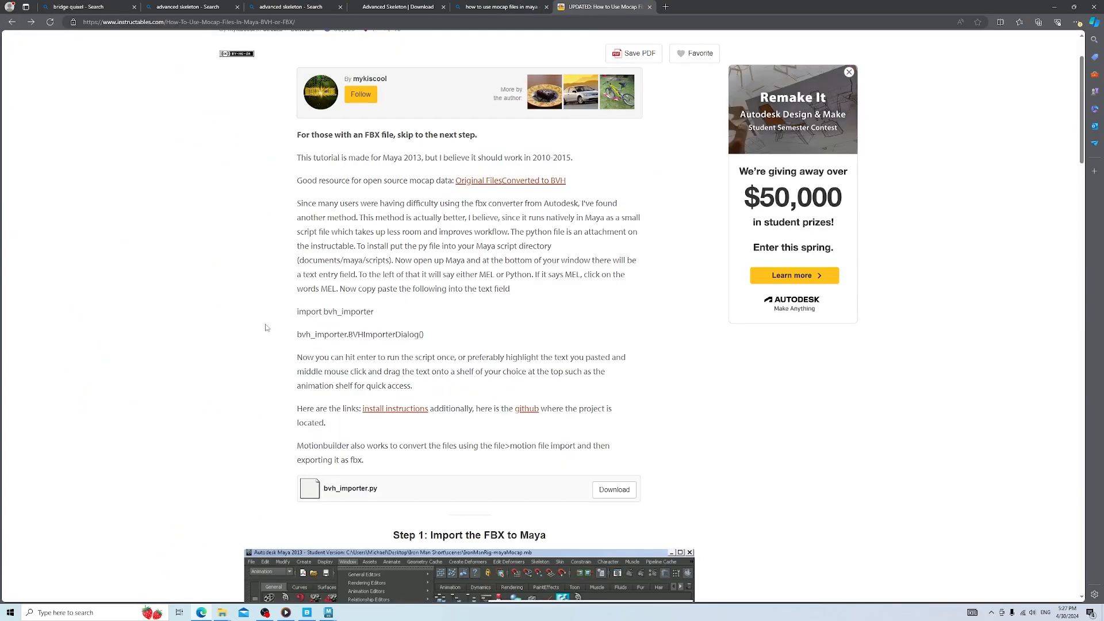
{"action": "left_click_drag", "start_coordinate": [291, 314], "coordinate": [424, 339]}
{"action": "key", "text": "ctrl+c"}
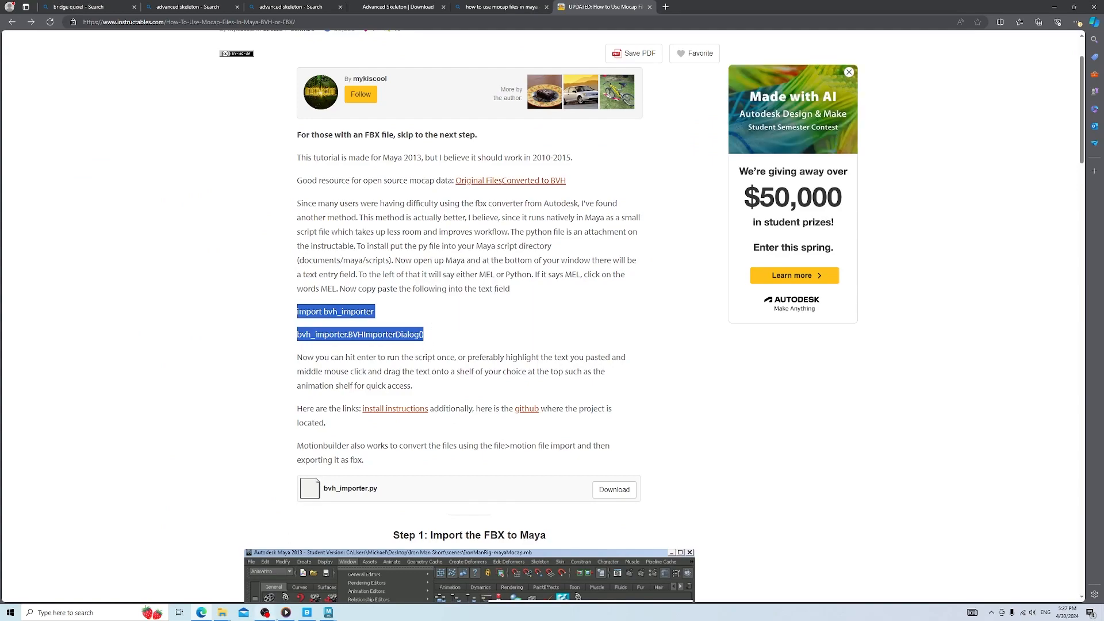
Return to Maya, paste the two bvh_importer lines as Python in the Script Editor, and execute them
{"action": "left_click", "coordinate": [328, 612]}
{"action": "left_click", "coordinate": [308, 584]}
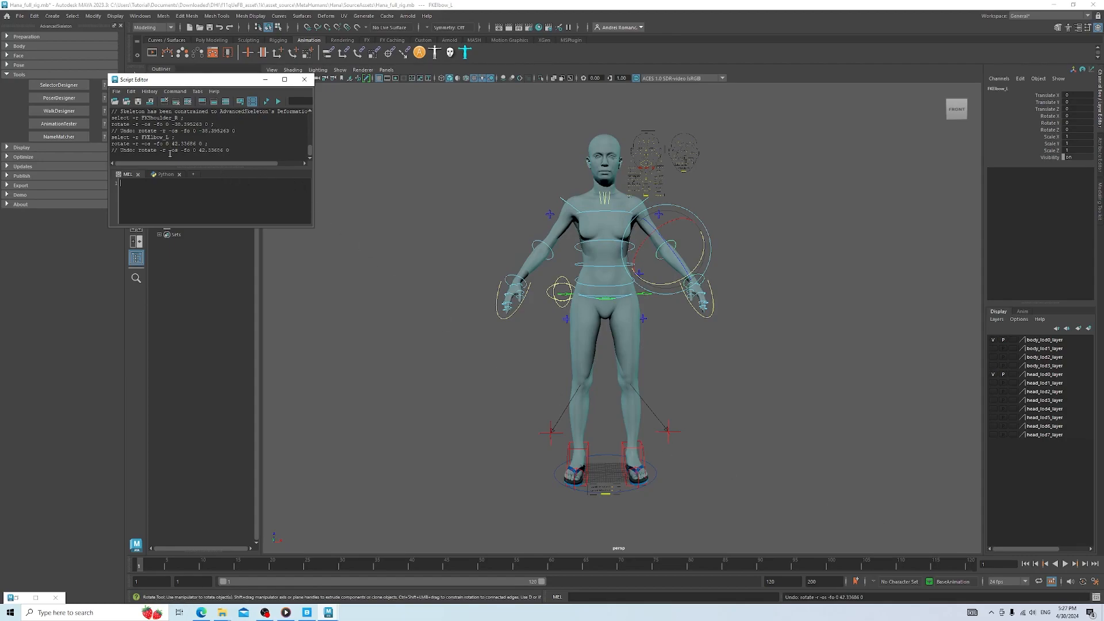
{"action": "left_click", "coordinate": [165, 174]}
{"action": "left_click_drag", "start_coordinate": [185, 81], "coordinate": [382, 167]}
{"action": "key", "text": "ctrl+v"}
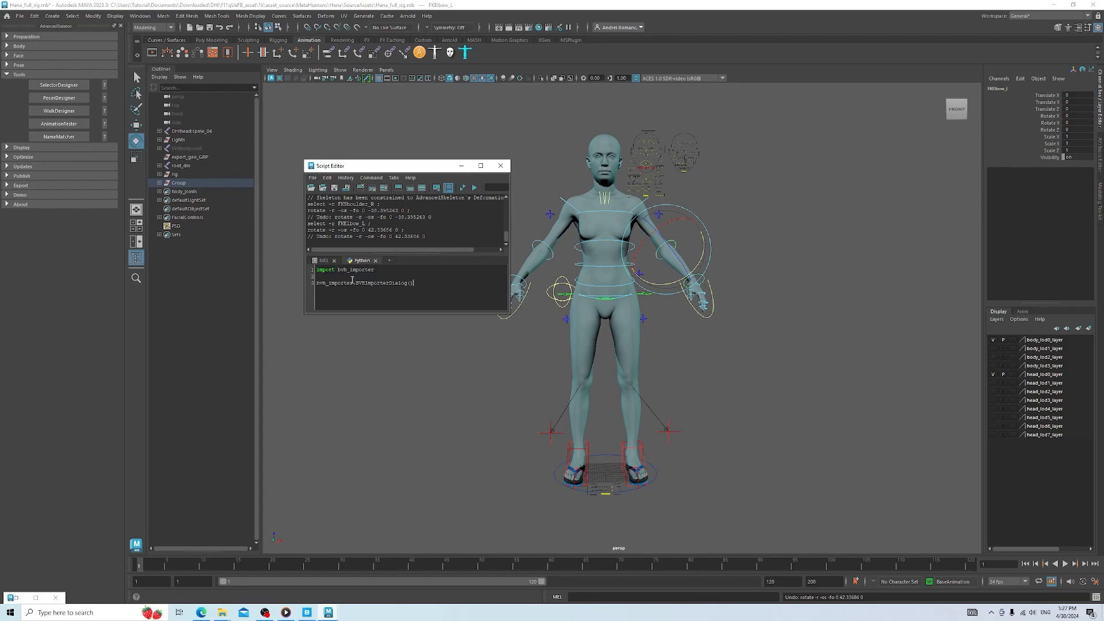
{"action": "left_click", "coordinate": [475, 188]}
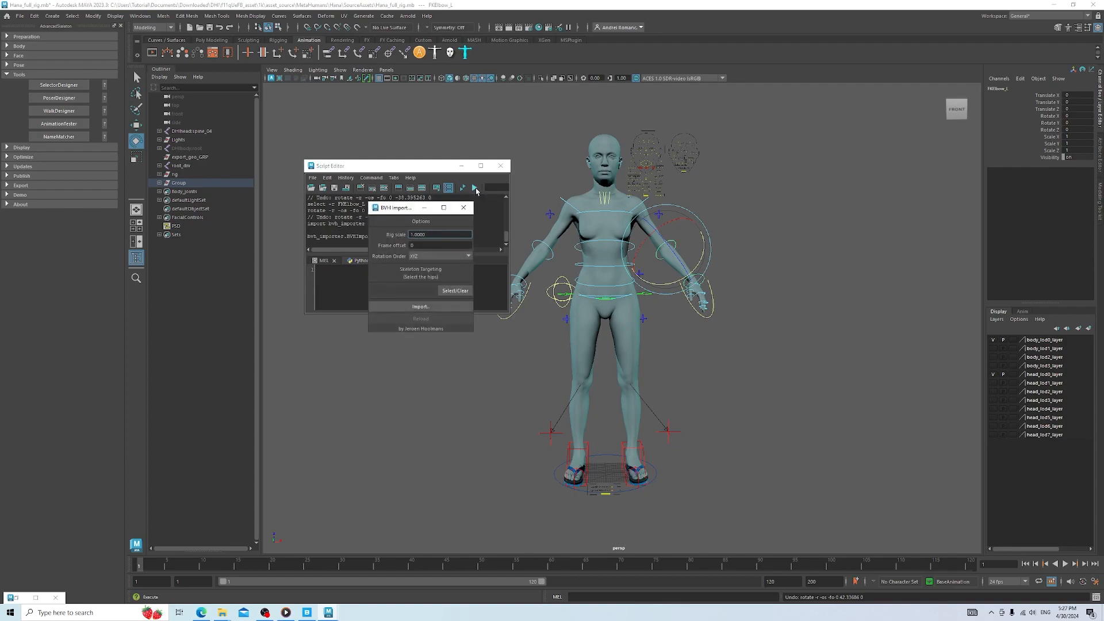
Set the BVH importer's rotation order to YXZ and import MCPM_20240405_124919.BVH from the Desktop
{"action": "left_click", "coordinate": [428, 257]}
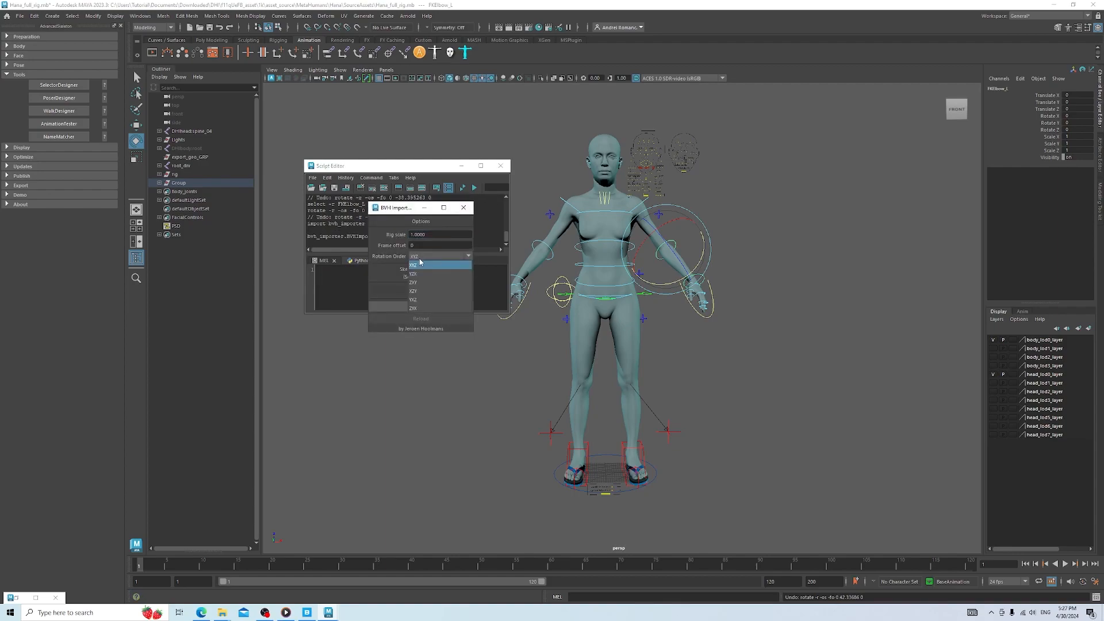
{"action": "left_click", "coordinate": [417, 300]}
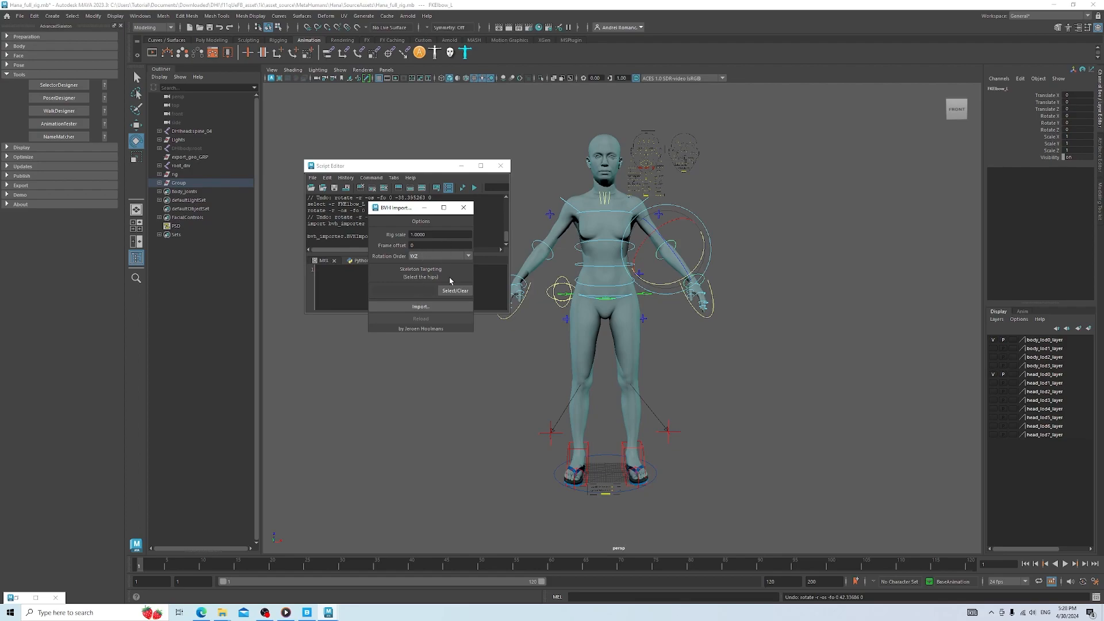
{"action": "left_click", "coordinate": [425, 307]}
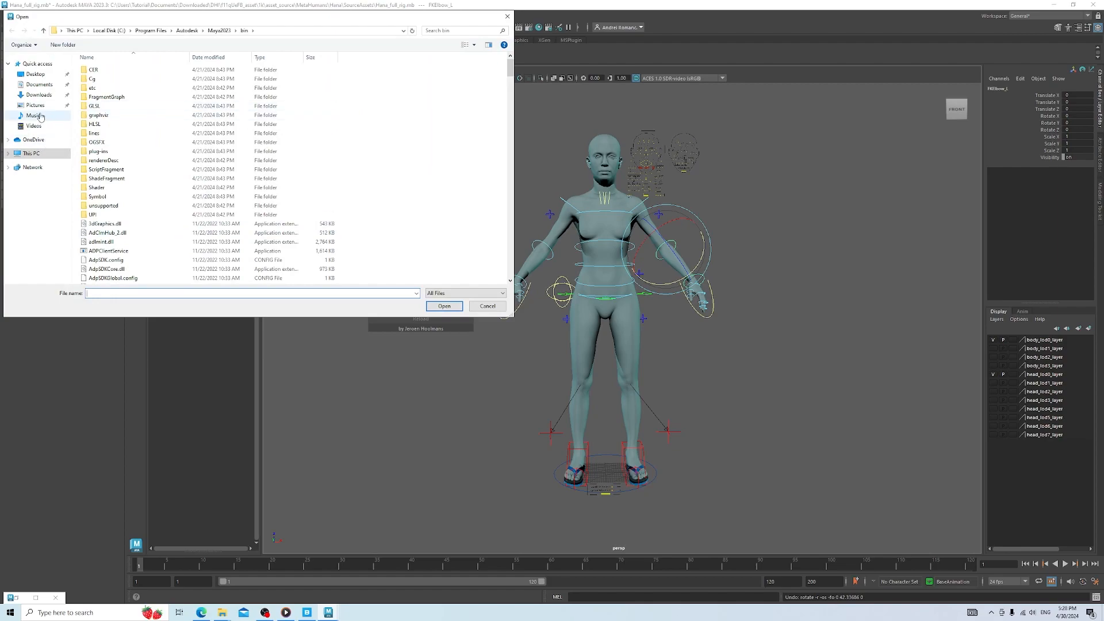
{"action": "left_click", "coordinate": [35, 74]}
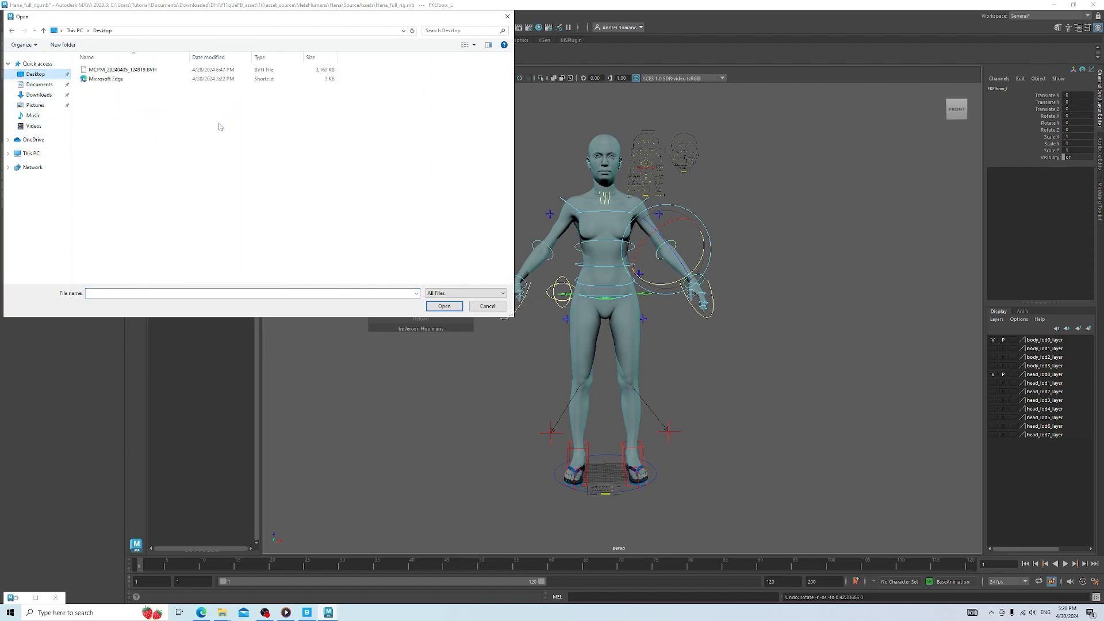
{"action": "left_click", "coordinate": [150, 71]}
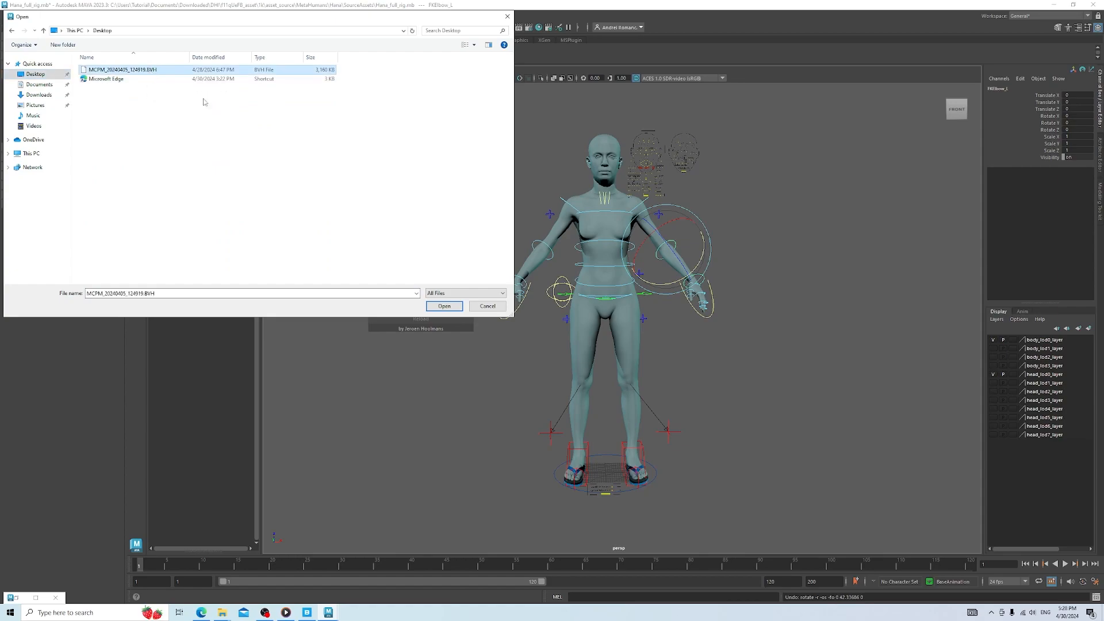
{"action": "left_click", "coordinate": [443, 306]}
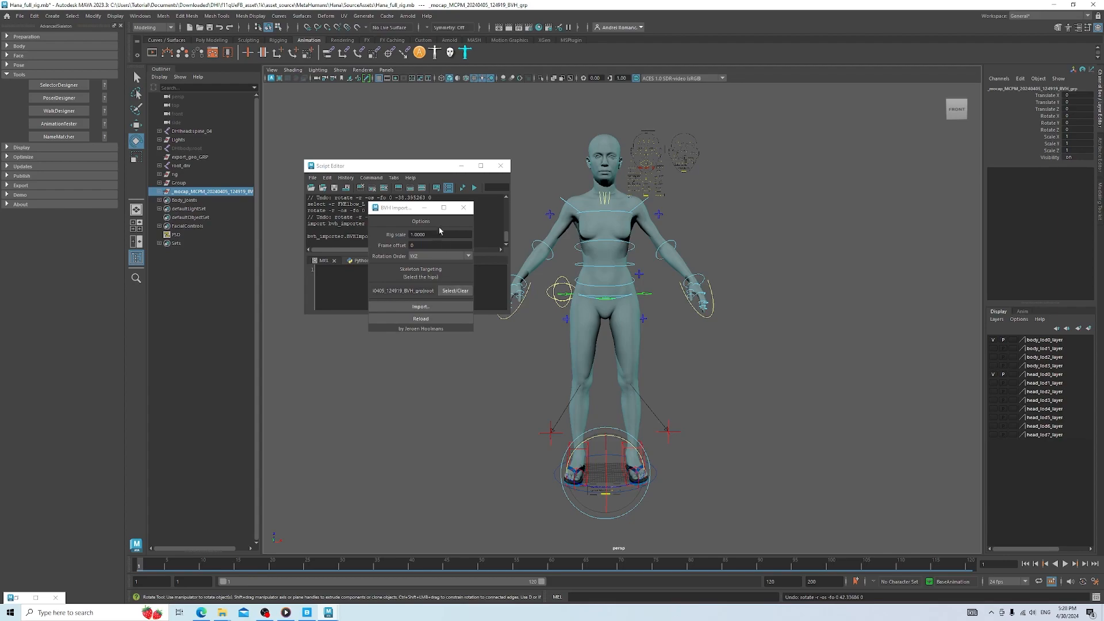
Minimize the BVH importer and Script Editor windows, set the timeline's start to 0, and go to frame 0
{"action": "left_click", "coordinate": [425, 207]}
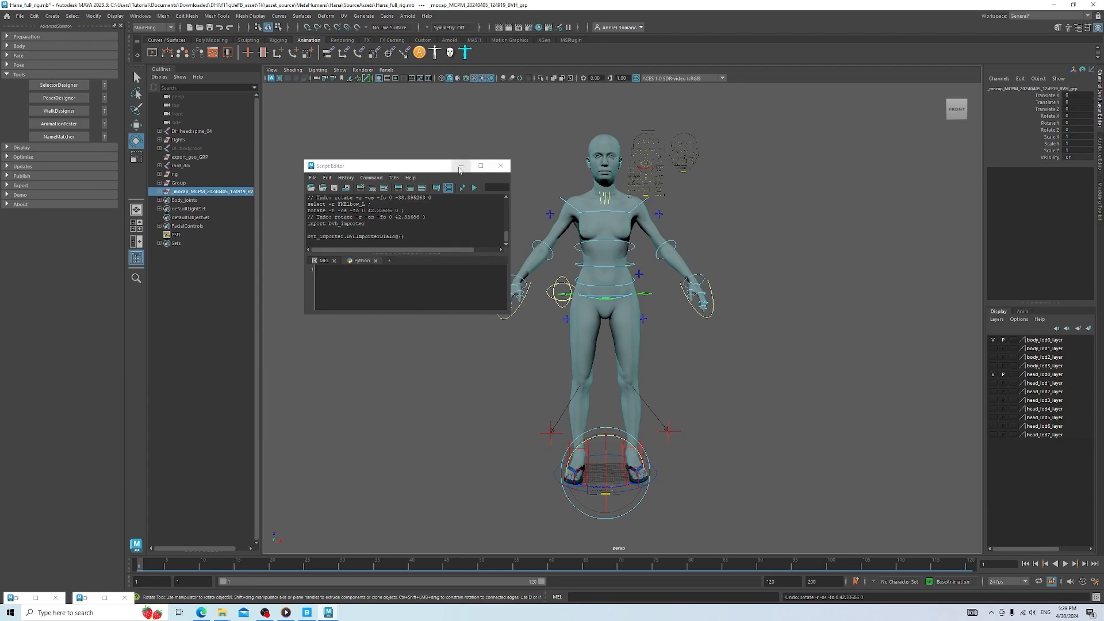
{"action": "left_click", "coordinate": [461, 166]}
{"action": "left_click", "coordinate": [173, 582]}
{"action": "type", "text": "0"}
{"action": "key", "text": "Return"}
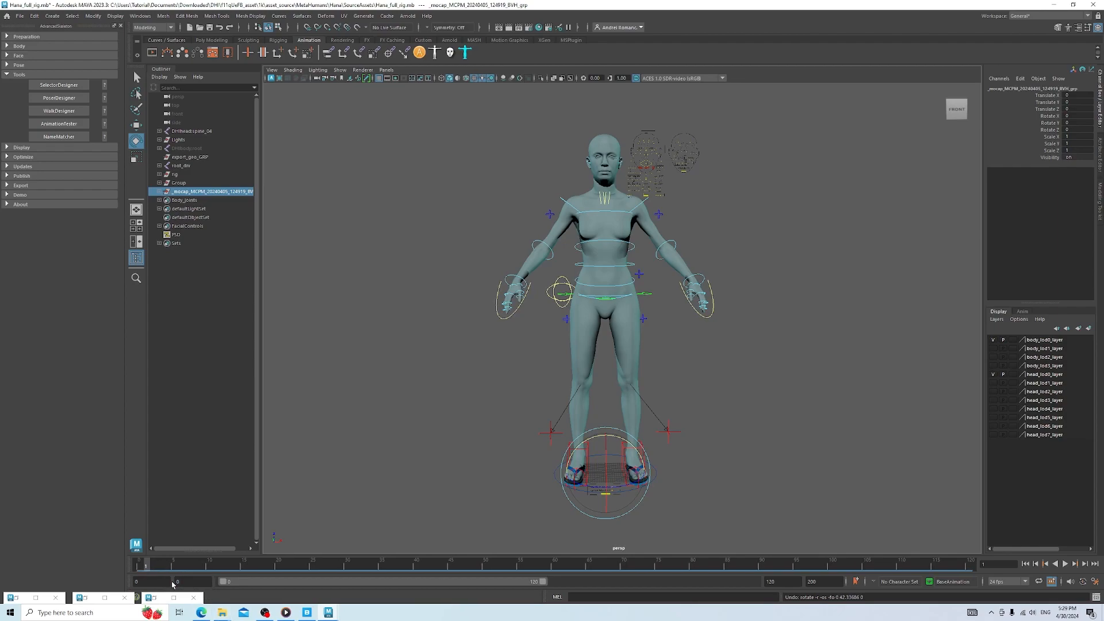
{"action": "left_click", "coordinate": [140, 564]}
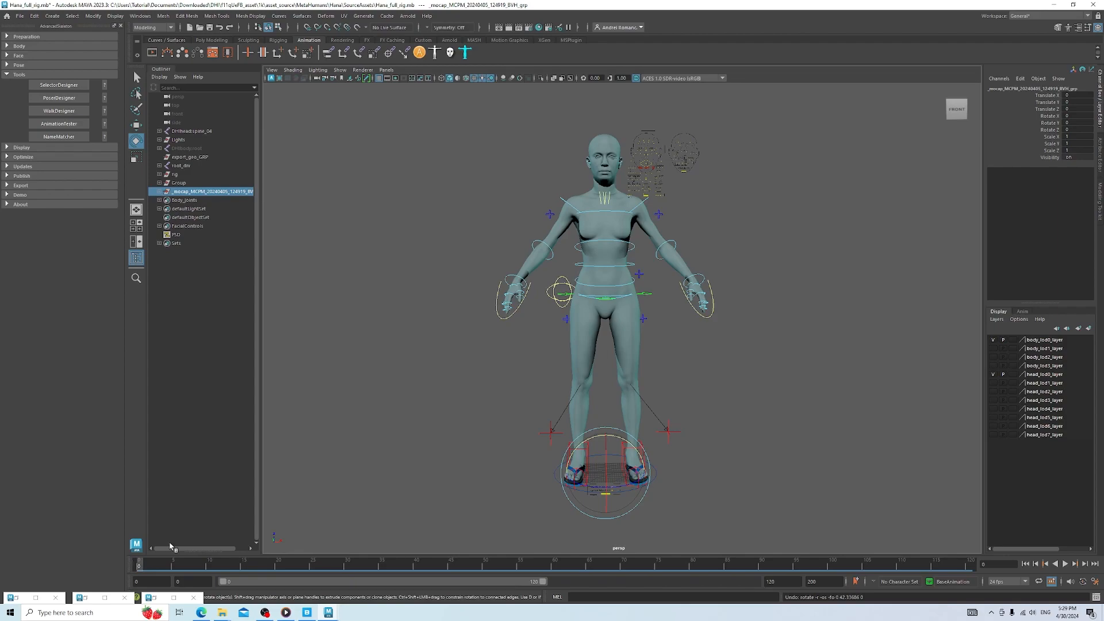
Turn on joint display in the perspective view to show the imported mocap skeleton beside the character
{"action": "scroll", "coordinate": [518, 407], "scroll_direction": "down", "scroll_amount": 5}
{"action": "left_click_drag", "start_coordinate": [522, 419], "coordinate": [567, 432], "text": "alt"}
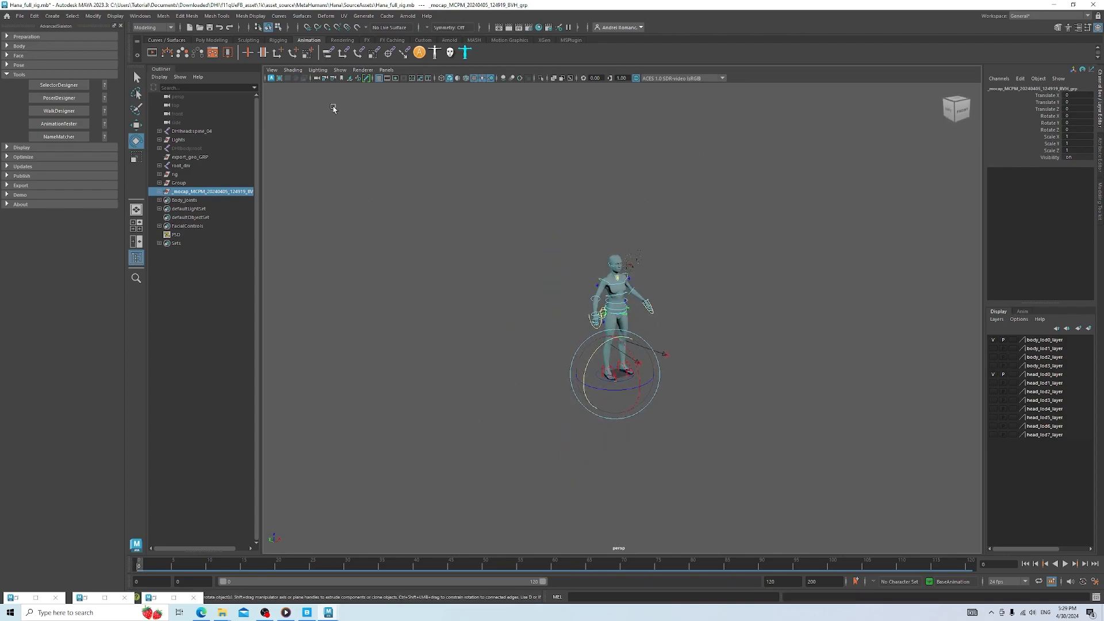
{"action": "left_click", "coordinate": [341, 71]}
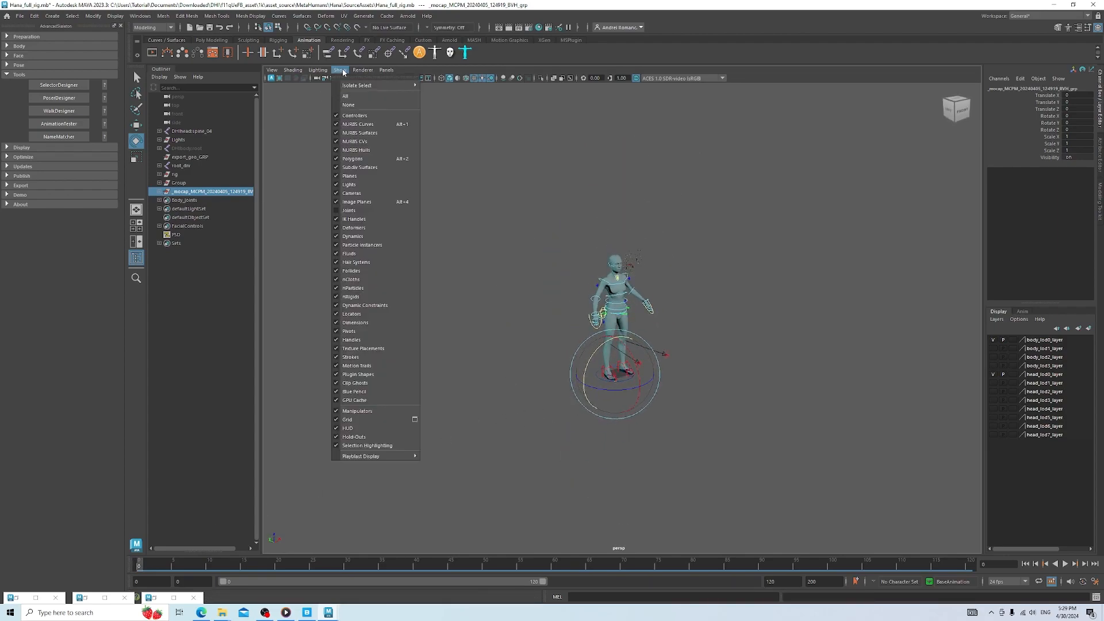
{"action": "left_click", "coordinate": [351, 210]}
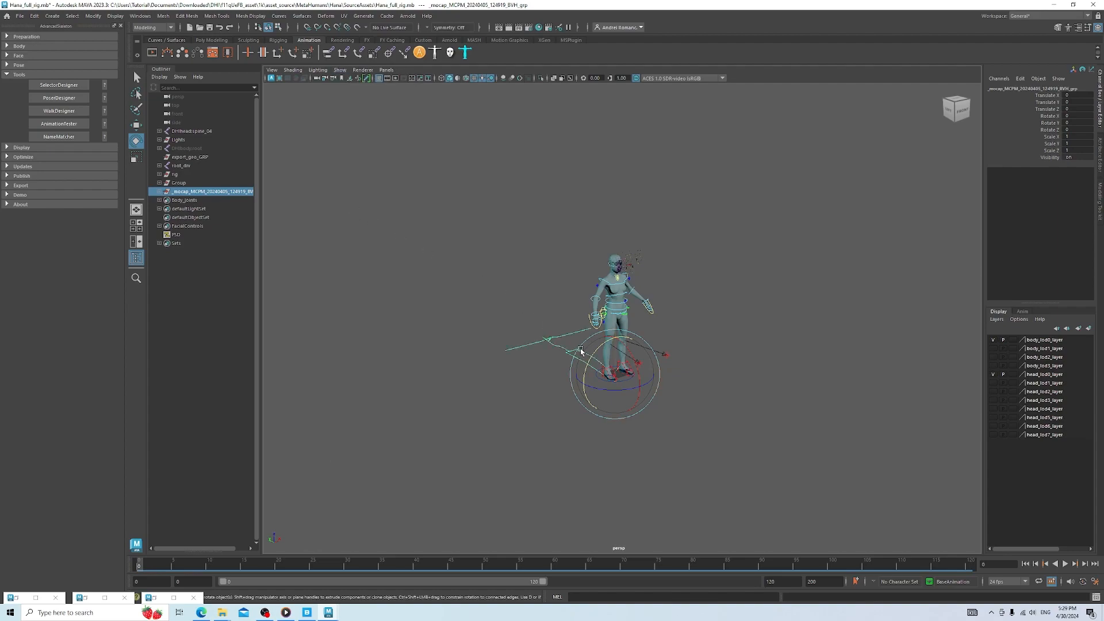
{"action": "scroll", "coordinate": [581, 352], "scroll_direction": "up", "scroll_amount": 1}
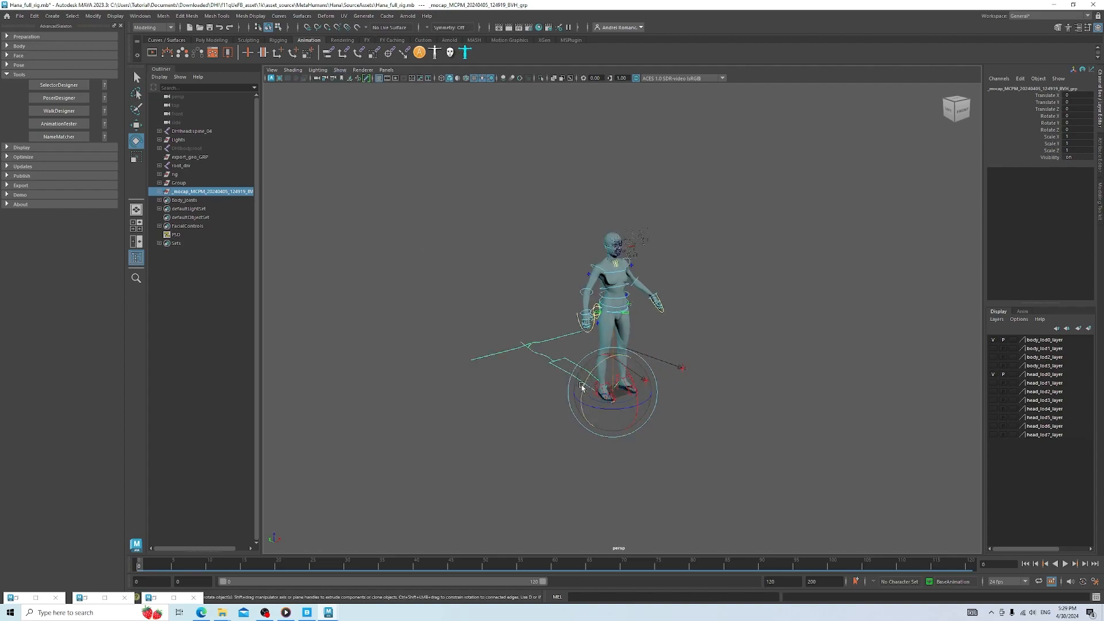
{"action": "scroll", "coordinate": [570, 389], "scroll_direction": "up", "scroll_amount": 1}
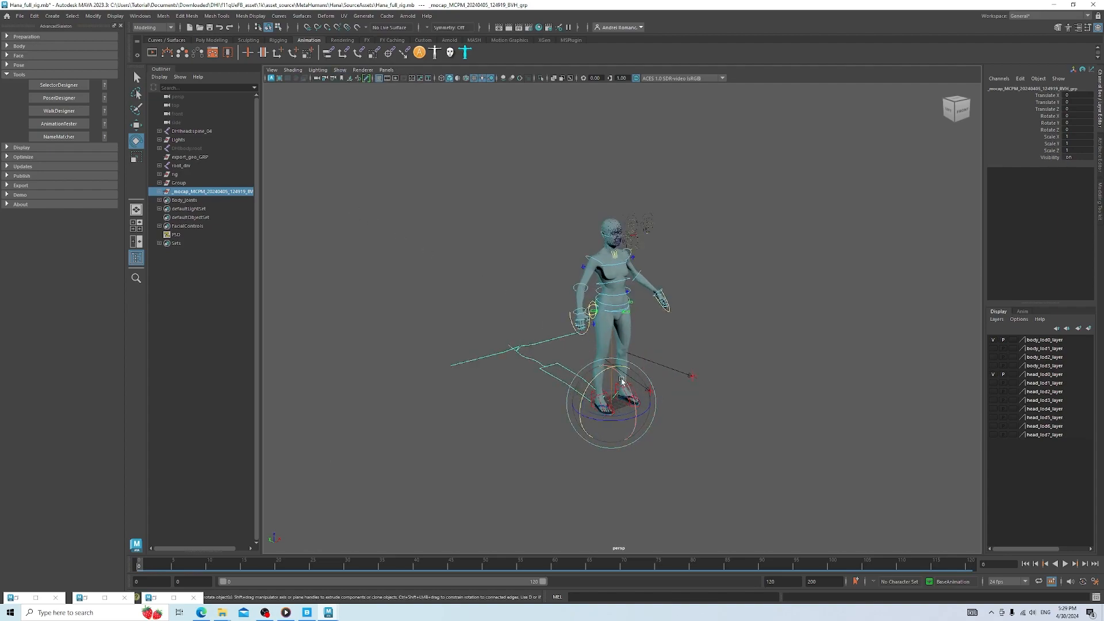
Stand the mocap group upright by setting its Rotate X to 90
{"action": "left_click_drag", "start_coordinate": [622, 379], "coordinate": [630, 390]}
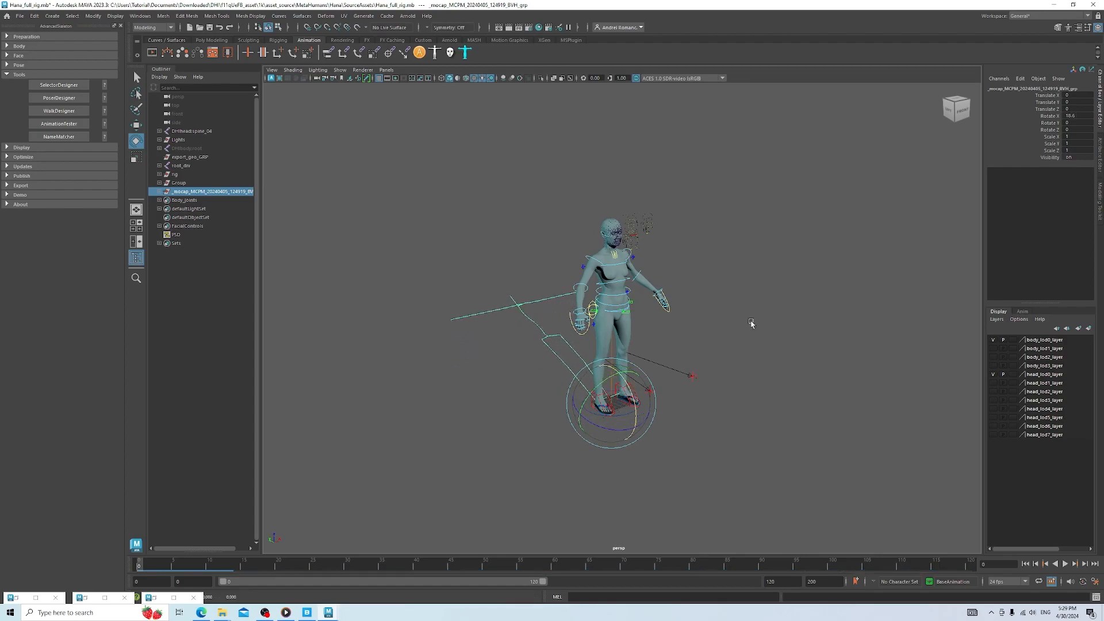
{"action": "left_click", "coordinate": [1070, 118]}
{"action": "type", "text": "90"}
{"action": "key", "text": "Return"}
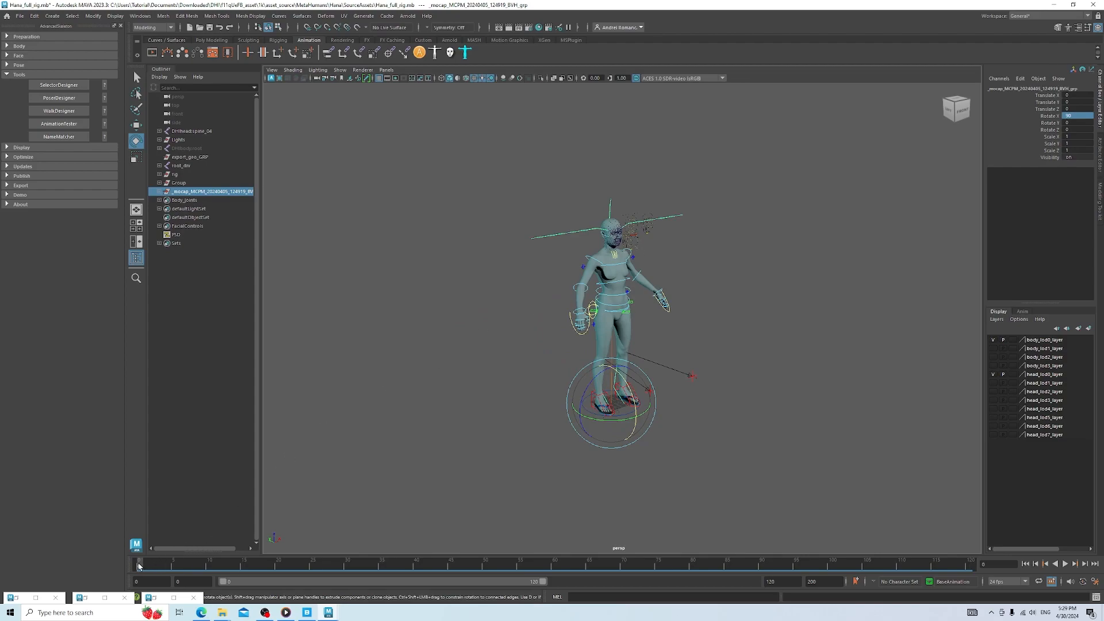
Scrub the mocap animation, extend the playback range to frame 200, and play it back
{"action": "left_click_drag", "start_coordinate": [139, 567], "coordinate": [320, 565]}
{"action": "left_click_drag", "start_coordinate": [543, 581], "coordinate": [138, 566]}
{"action": "left_click", "coordinate": [764, 566]}
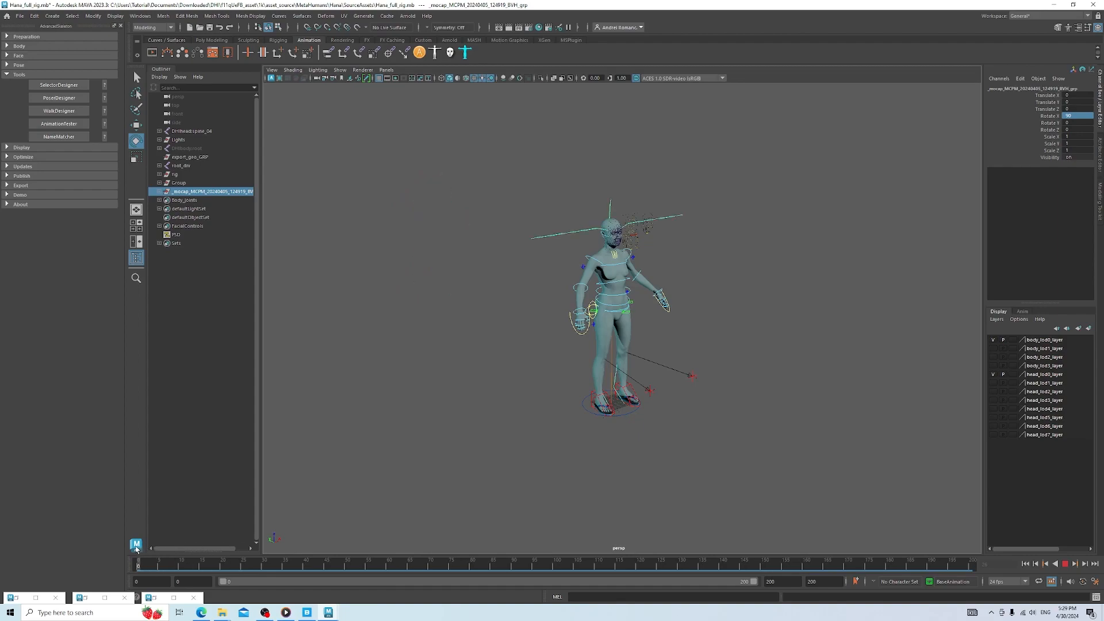
Scale the mocap group uniformly to about 0.835 so its skeleton matches the character's shoulder height
{"action": "key", "text": "r"}
{"action": "scroll", "coordinate": [645, 364], "scroll_direction": "up", "scroll_amount": 3}
{"action": "left_click_drag", "start_coordinate": [726, 358], "coordinate": [774, 360], "text": "alt"}
{"action": "scroll", "coordinate": [675, 404], "scroll_direction": "up", "scroll_amount": 3}
{"action": "left_click_drag", "start_coordinate": [781, 424], "coordinate": [710, 421], "text": "alt"}
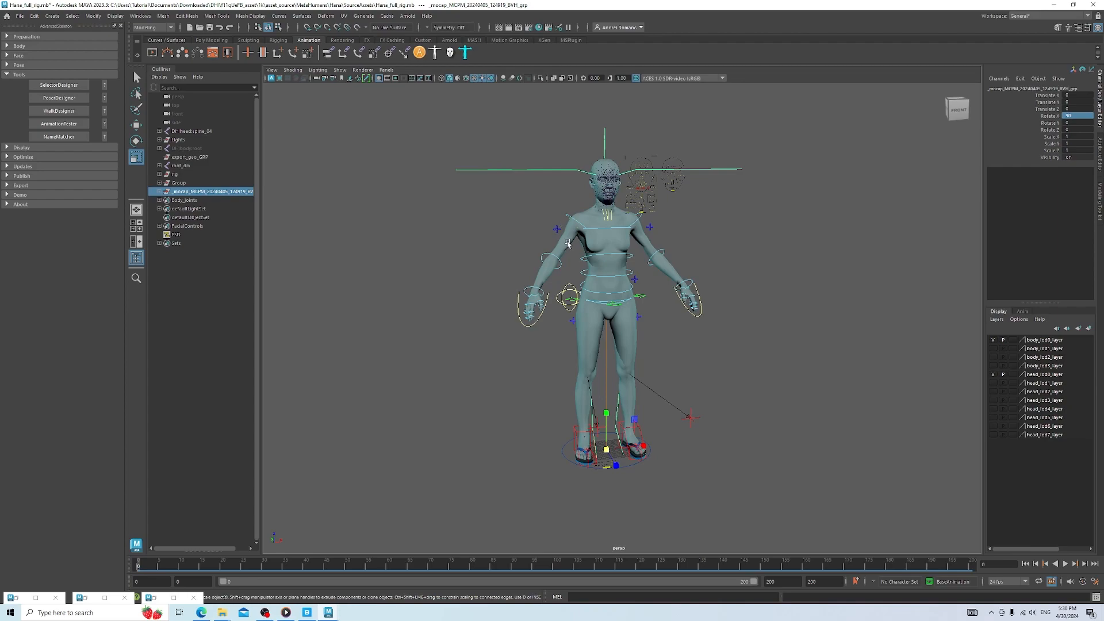
{"action": "left_click_drag", "start_coordinate": [606, 449], "coordinate": [556, 347]}
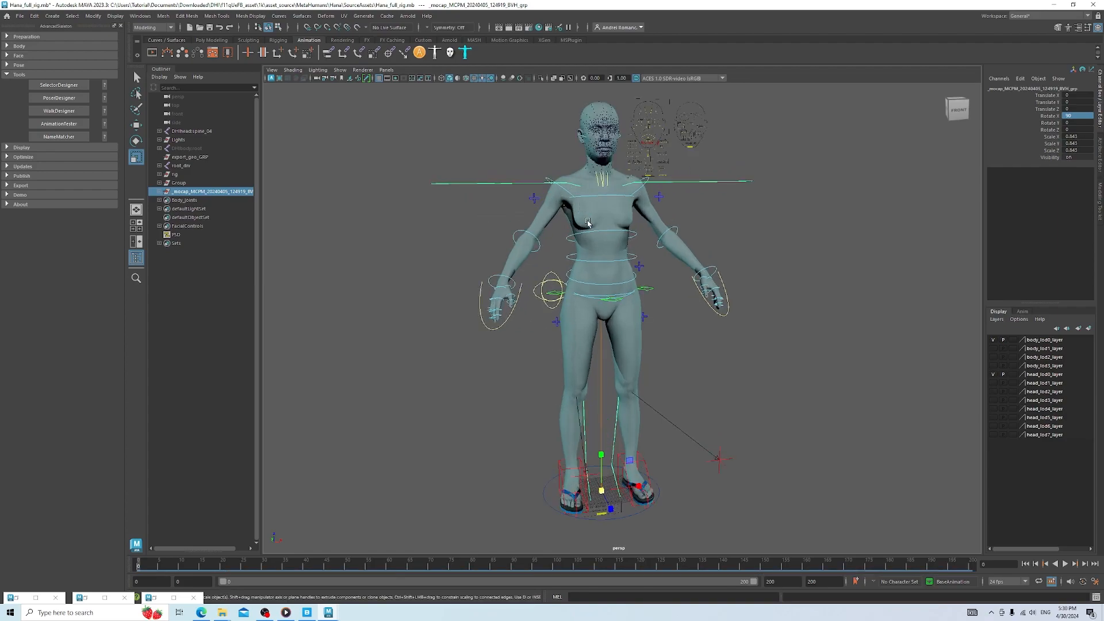
{"action": "scroll", "coordinate": [588, 223], "scroll_direction": "up", "scroll_amount": 3}
{"action": "left_click_drag", "start_coordinate": [600, 516], "coordinate": [598, 515]}
{"action": "scroll", "coordinate": [560, 166], "scroll_direction": "up", "scroll_amount": 2}
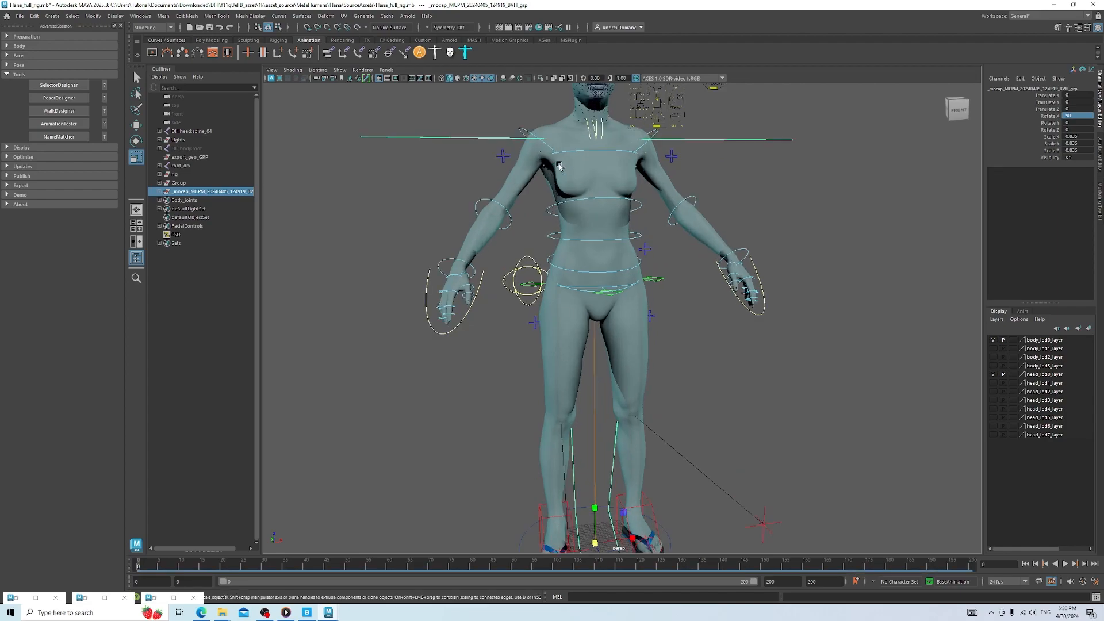
{"action": "left_click_drag", "start_coordinate": [556, 187], "coordinate": [528, 392], "text": "alt"}
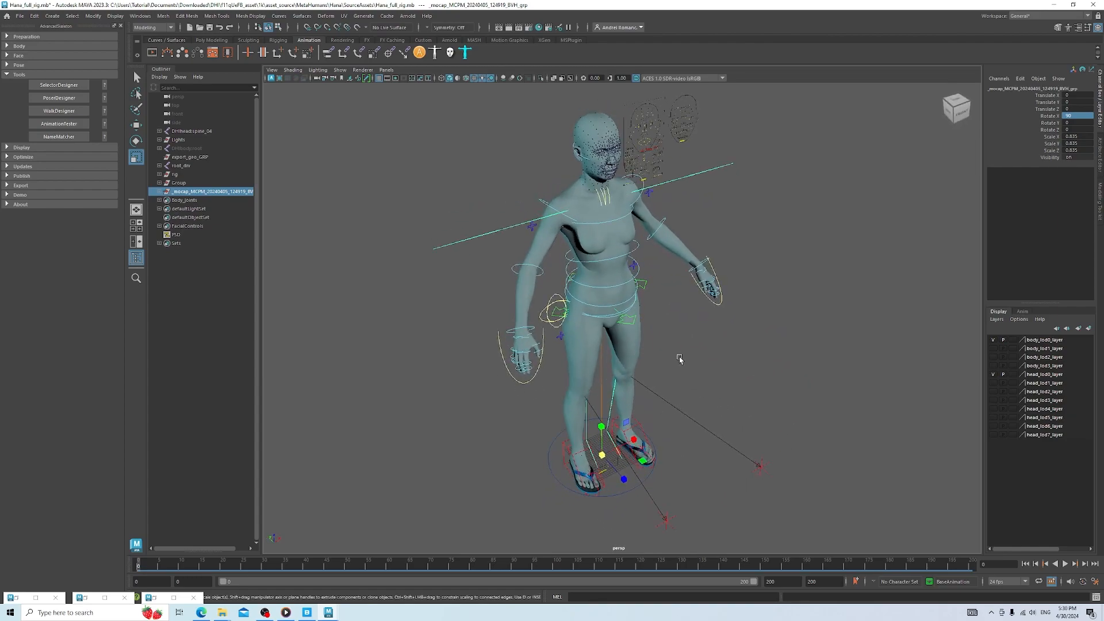
{"action": "left_click_drag", "start_coordinate": [680, 359], "coordinate": [685, 479], "text": "alt"}
{"action": "scroll", "coordinate": [692, 428], "scroll_direction": "down", "scroll_amount": 4}
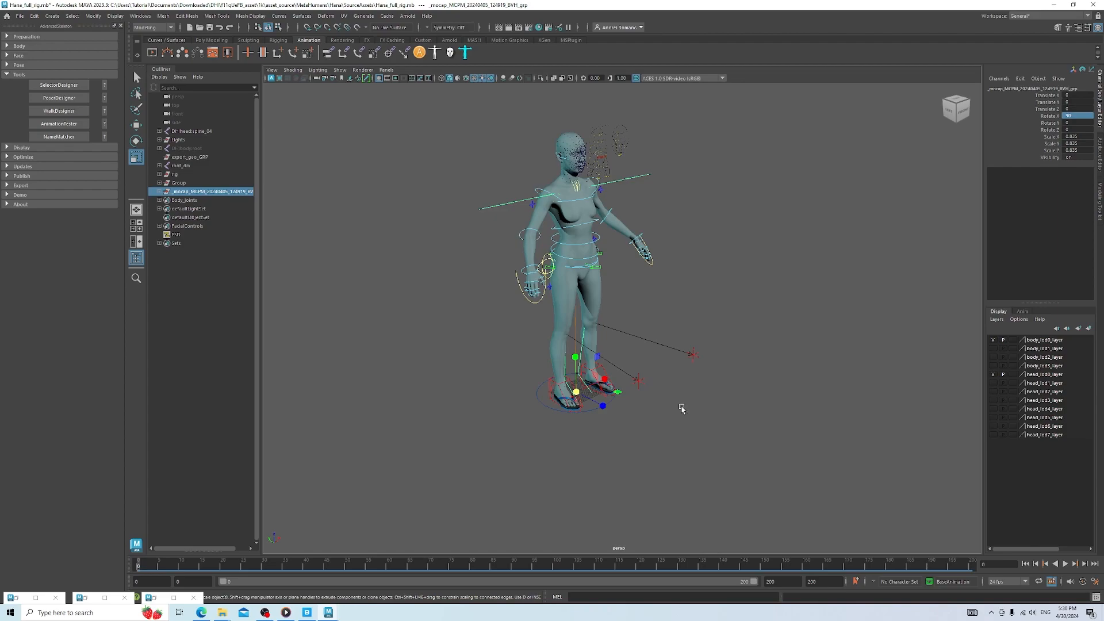
{"action": "scroll", "coordinate": [623, 266], "scroll_direction": "up", "scroll_amount": 2}
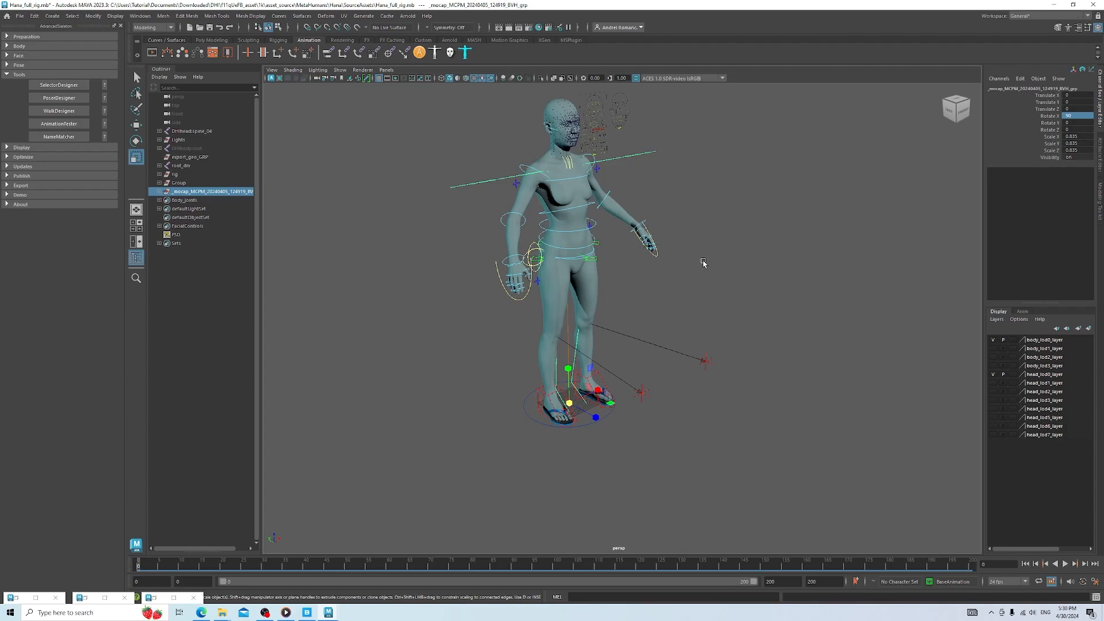
{"action": "left_click_drag", "start_coordinate": [704, 267], "coordinate": [671, 261], "text": "alt"}
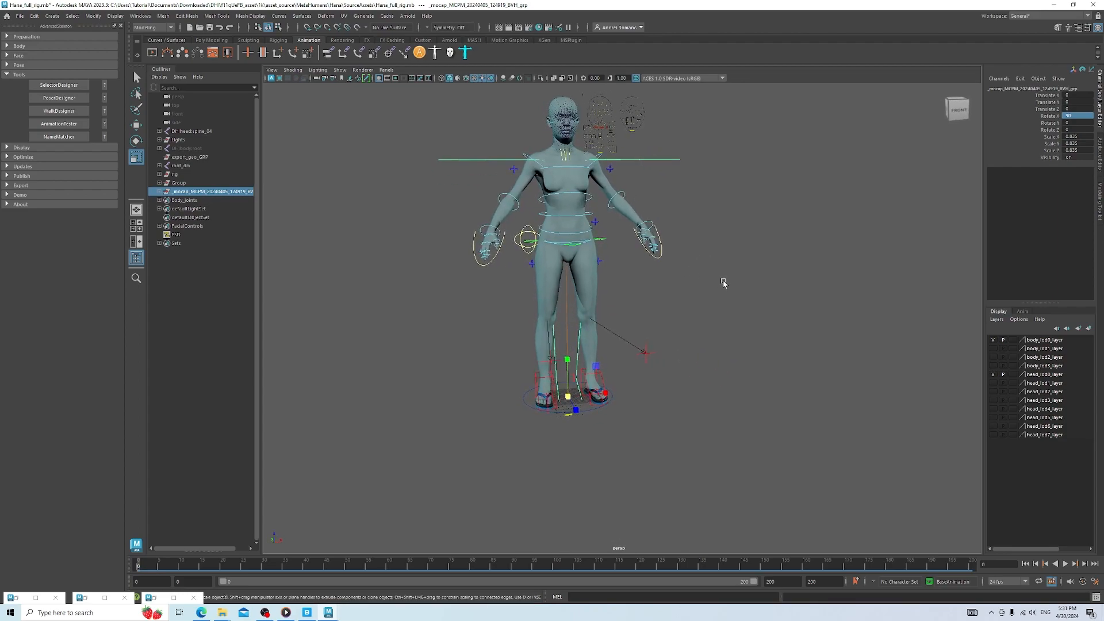
{"action": "middle_click_drag", "start_coordinate": [711, 270], "coordinate": [728, 306], "text": "alt"}
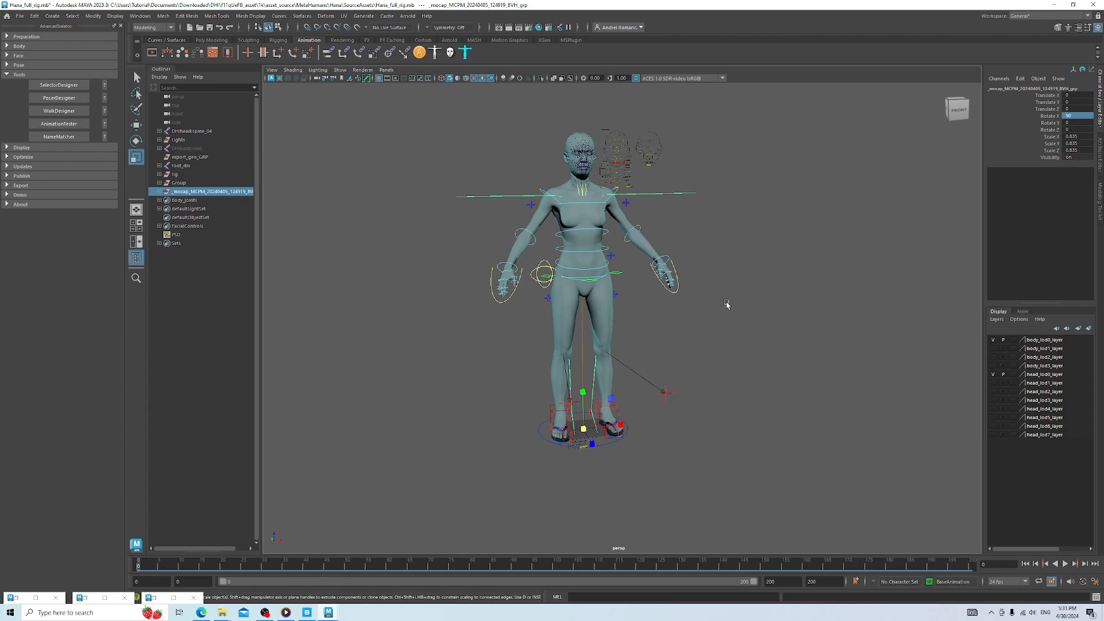
Switch to the web browser and try to load joaen.gumroad.com/l/ktpvZ in a new tab
{"action": "left_click", "coordinate": [201, 612]}
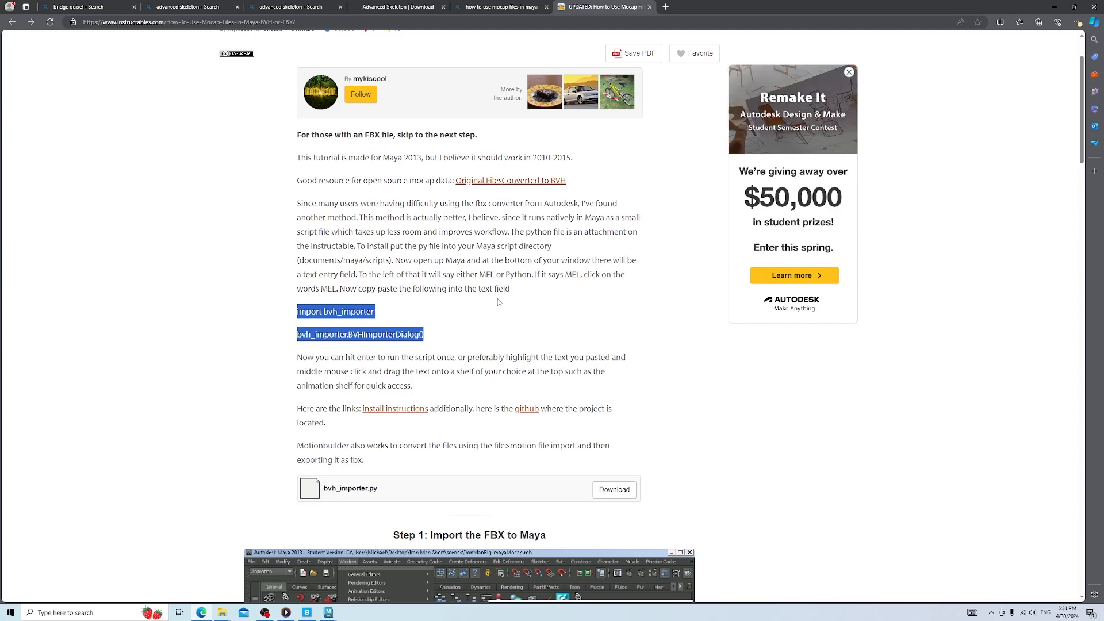
{"action": "left_click", "coordinate": [665, 6]}
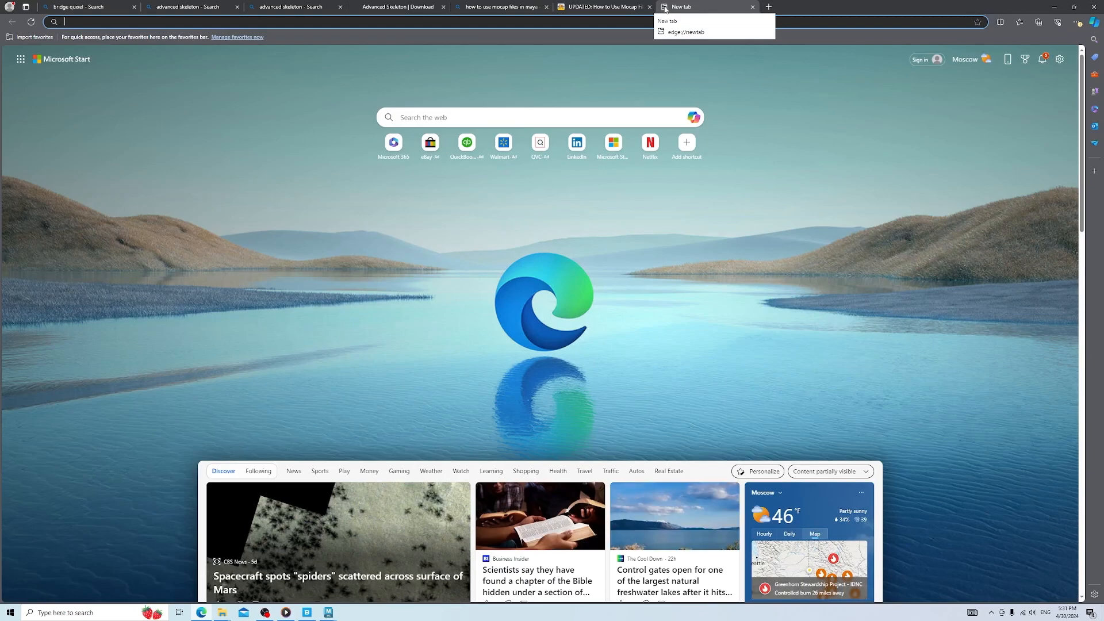
{"action": "type", "text": "joa"}
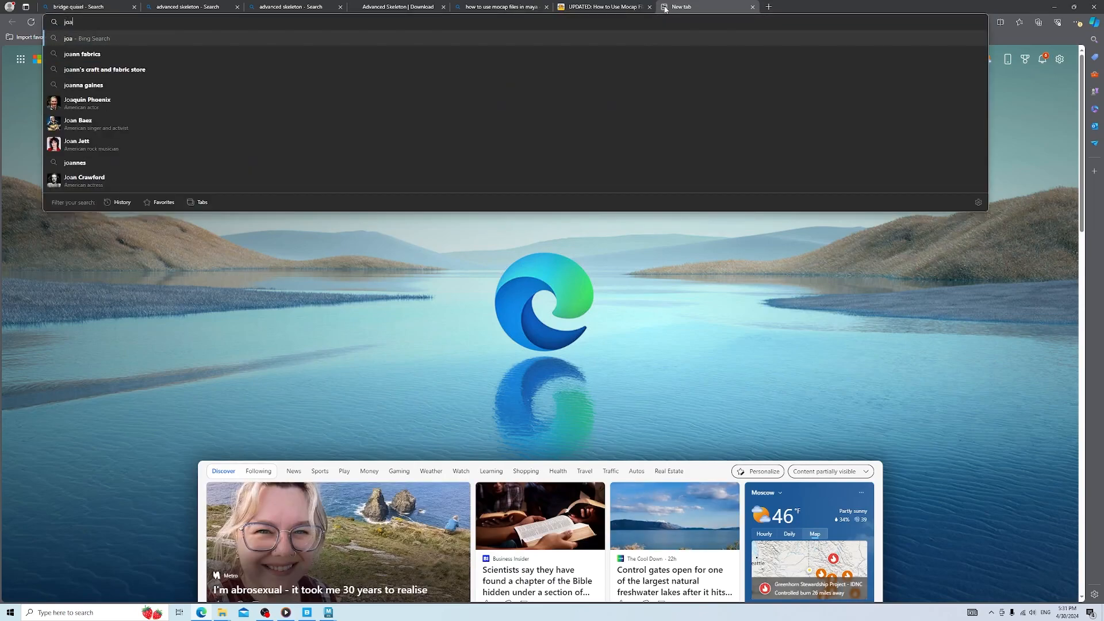
{"action": "type", "text": "e"}
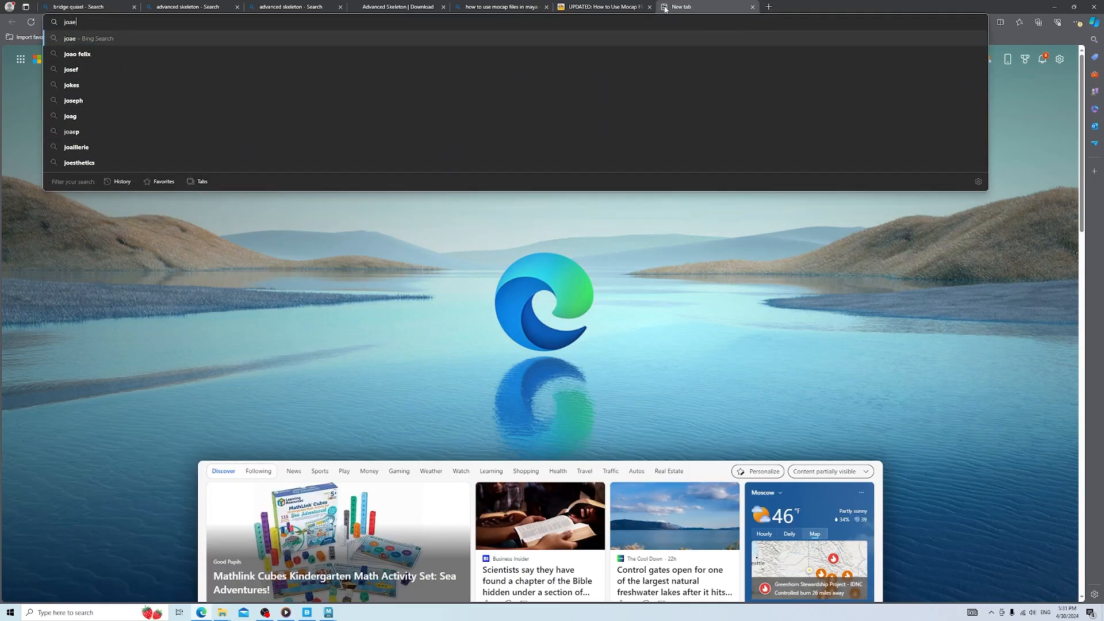
{"action": "type", "text": "n.g"}
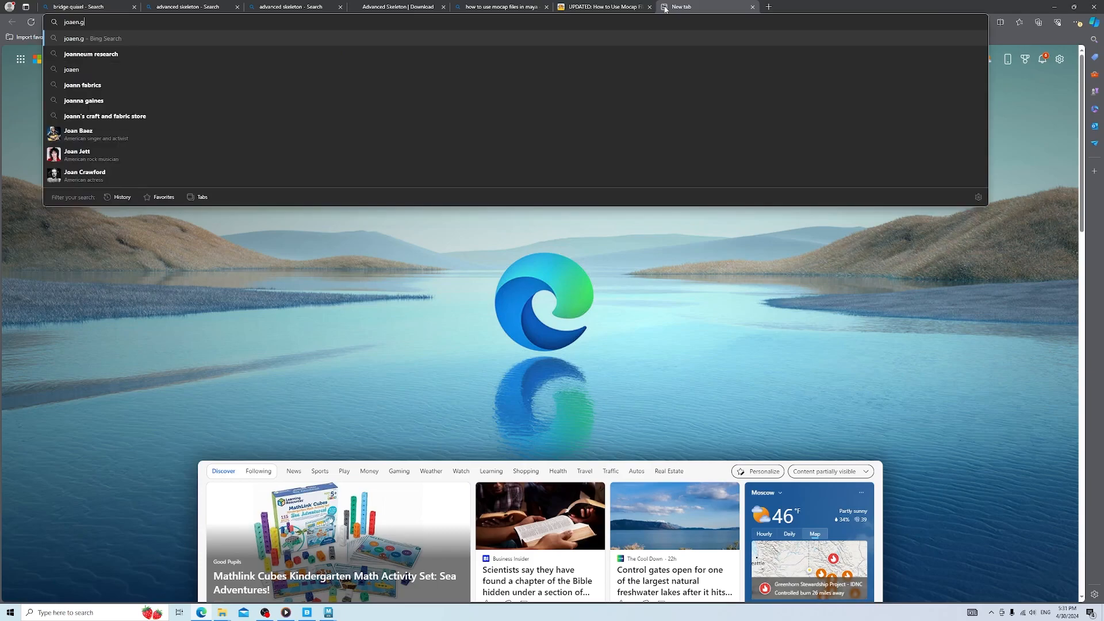
{"action": "type", "text": "um"}
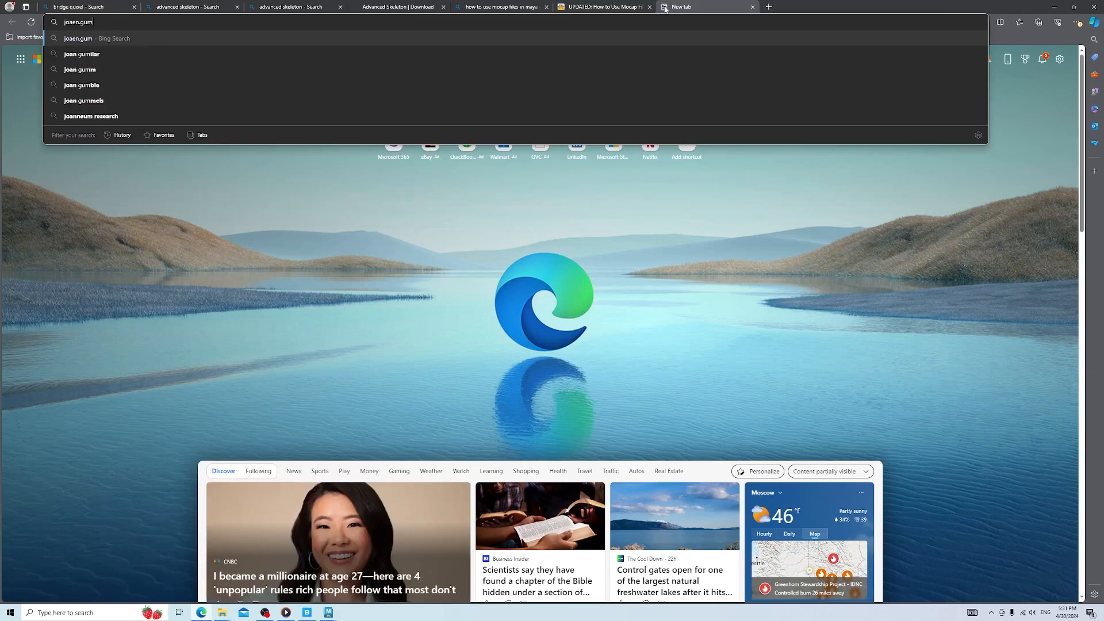
{"action": "type", "text": "road.com"}
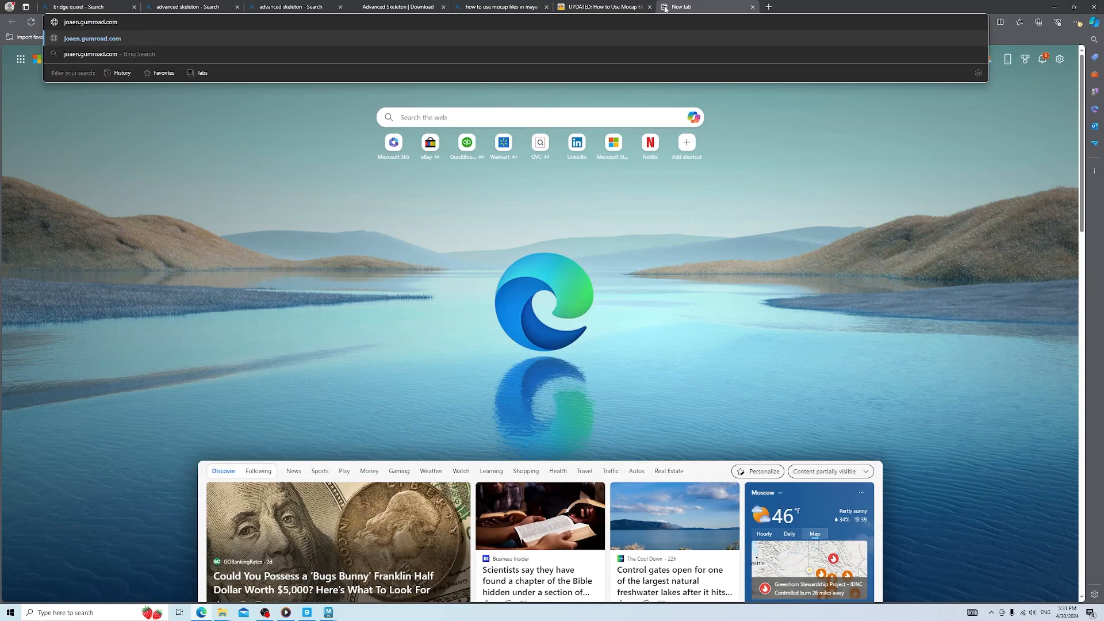
{"action": "type", "text": "/l/"}
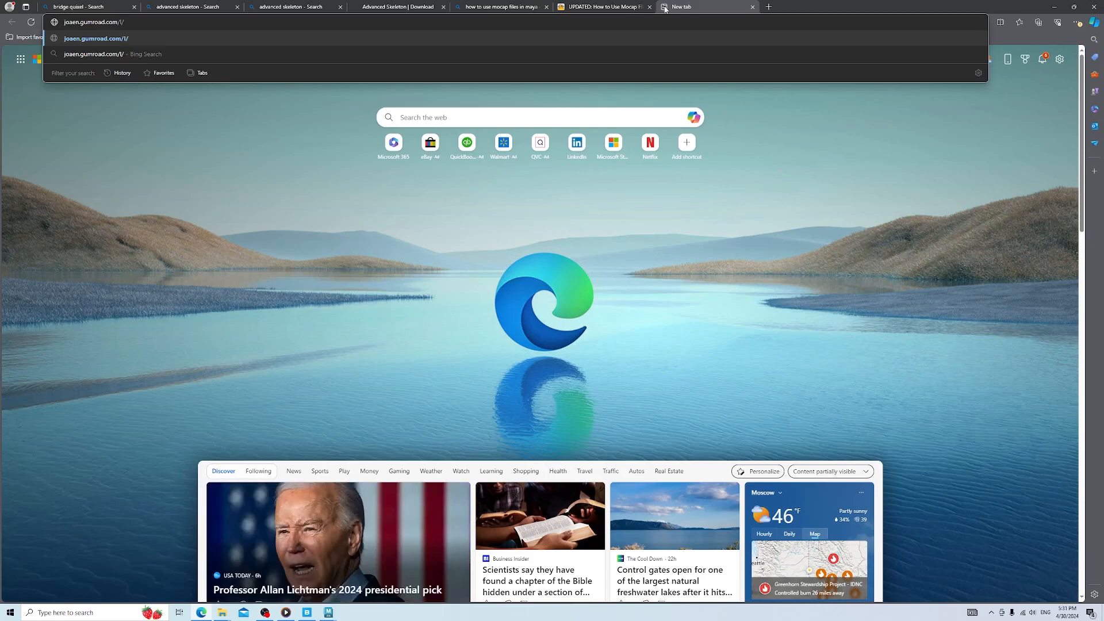
{"action": "type", "text": "ktpv"}
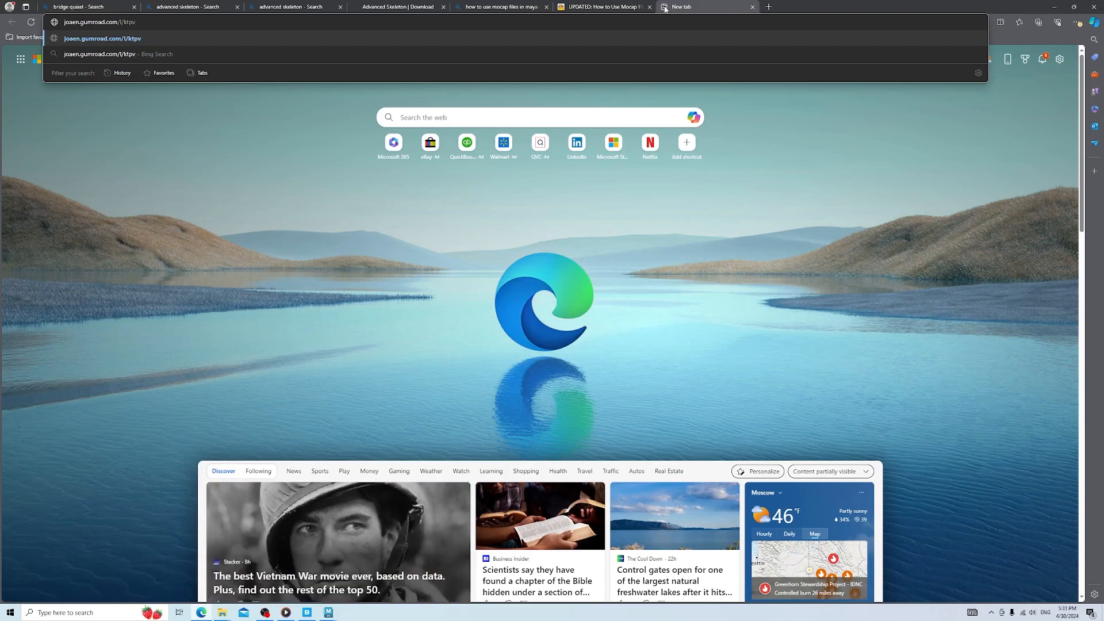
{"action": "type", "text": "Z"}
{"action": "key", "text": "Return"}
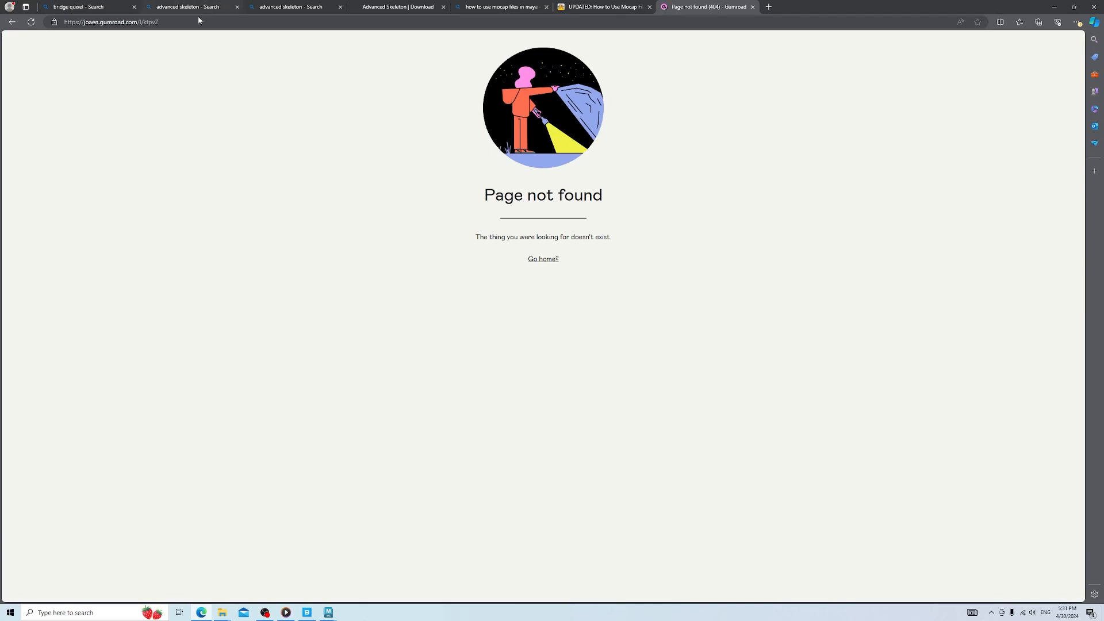
Correct the path letter before /ktpvZ to a lowercase l and load the Animation Retargeting Tool for Maya page
{"action": "left_click", "coordinate": [140, 23]}
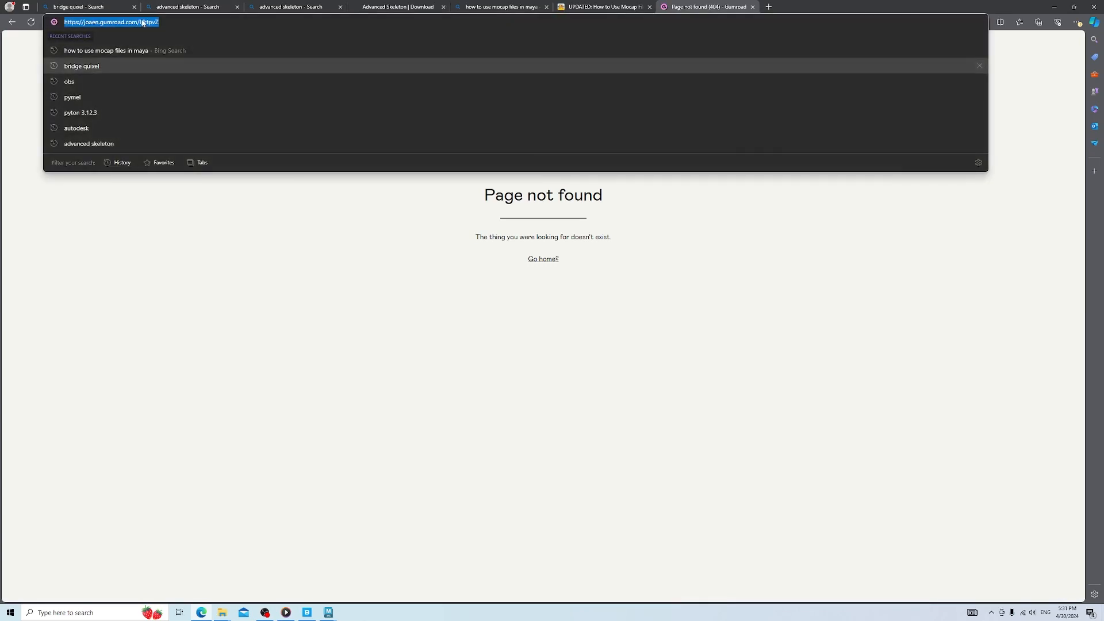
{"action": "left_click", "coordinate": [142, 23]}
{"action": "type", "text": "/"}
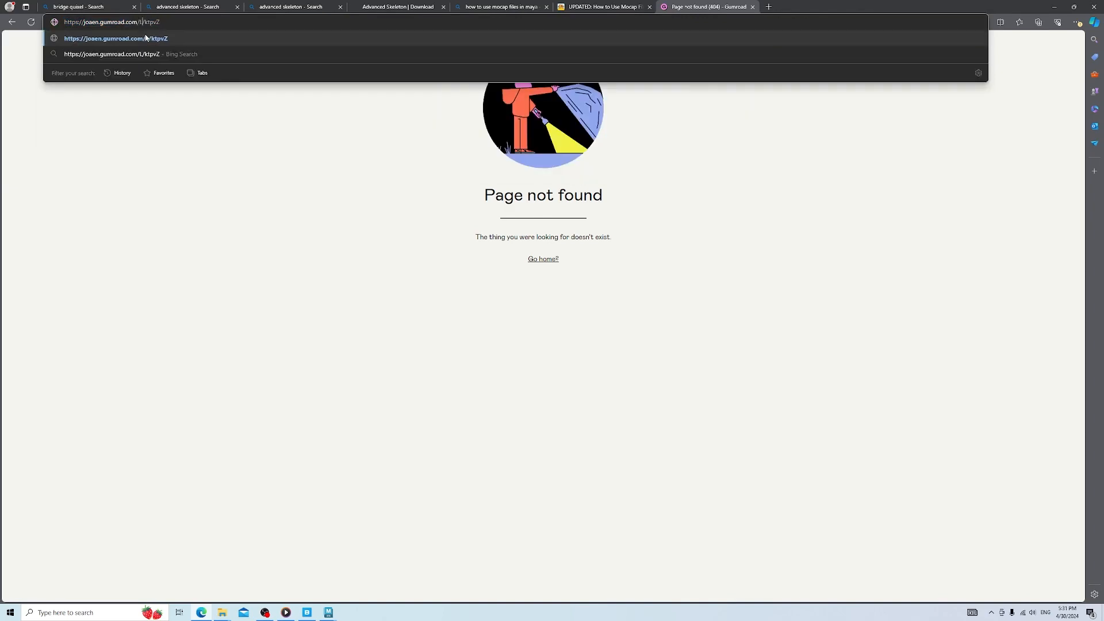
{"action": "key", "text": "BackSpace"}
{"action": "type", "text": "l"}
{"action": "key", "text": "Return"}
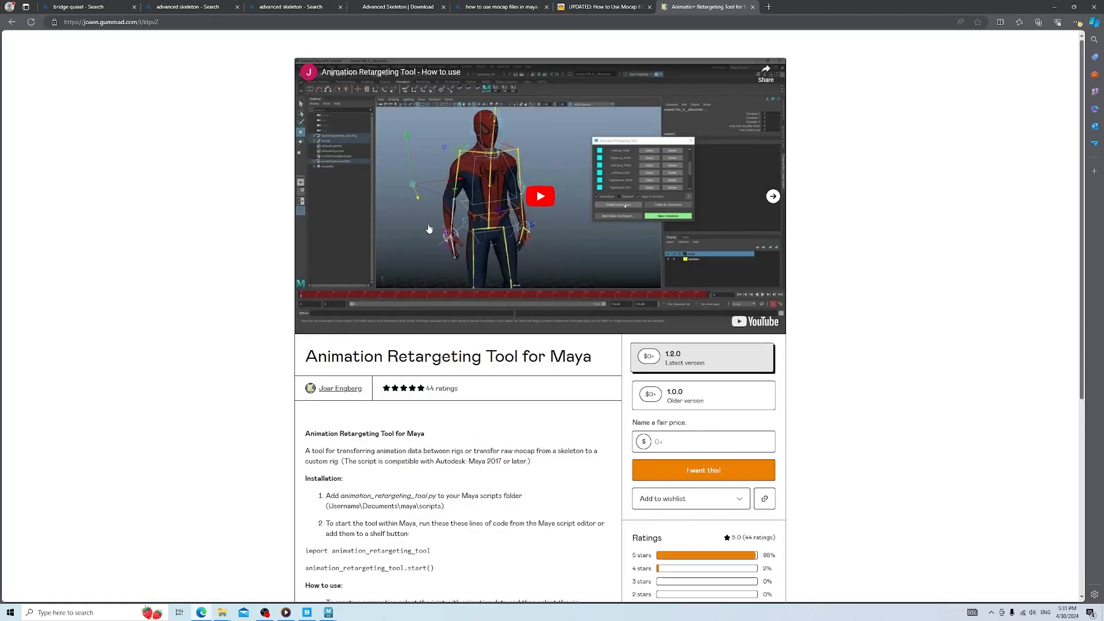
Check out the retargeting tool at a price of 0 with the contact e-mail filled in, and download animation_retargeting_tool_1.2.1
{"action": "left_click", "coordinate": [690, 446]}
{"action": "type", "text": "0"}
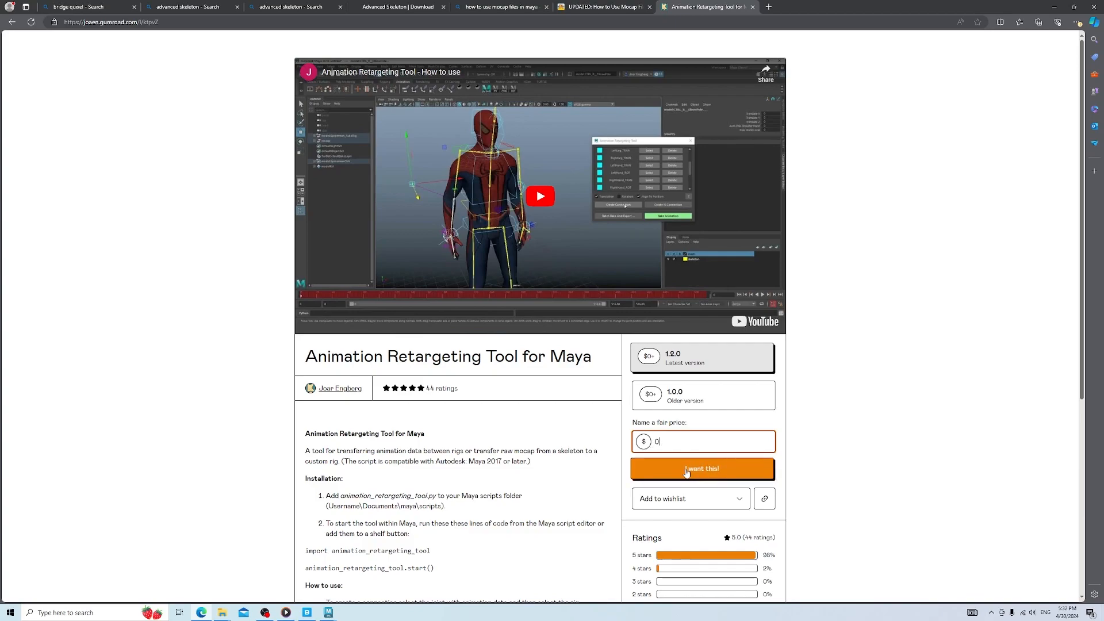
{"action": "left_click", "coordinate": [714, 470]}
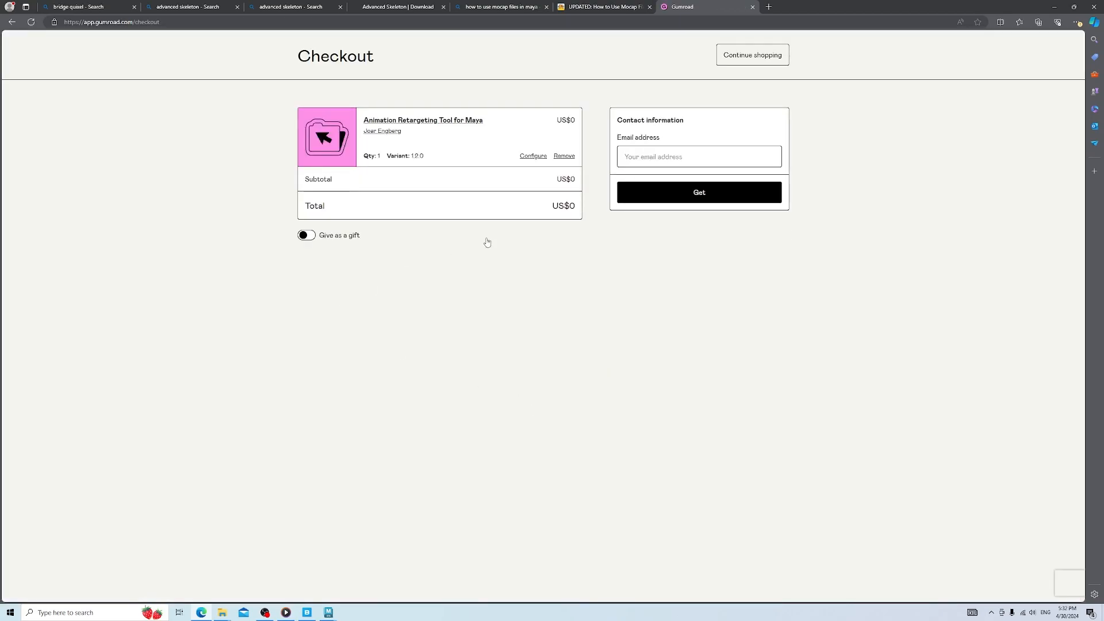
{"action": "left_click", "coordinate": [649, 161]}
{"action": "left_click", "coordinate": [652, 191]}
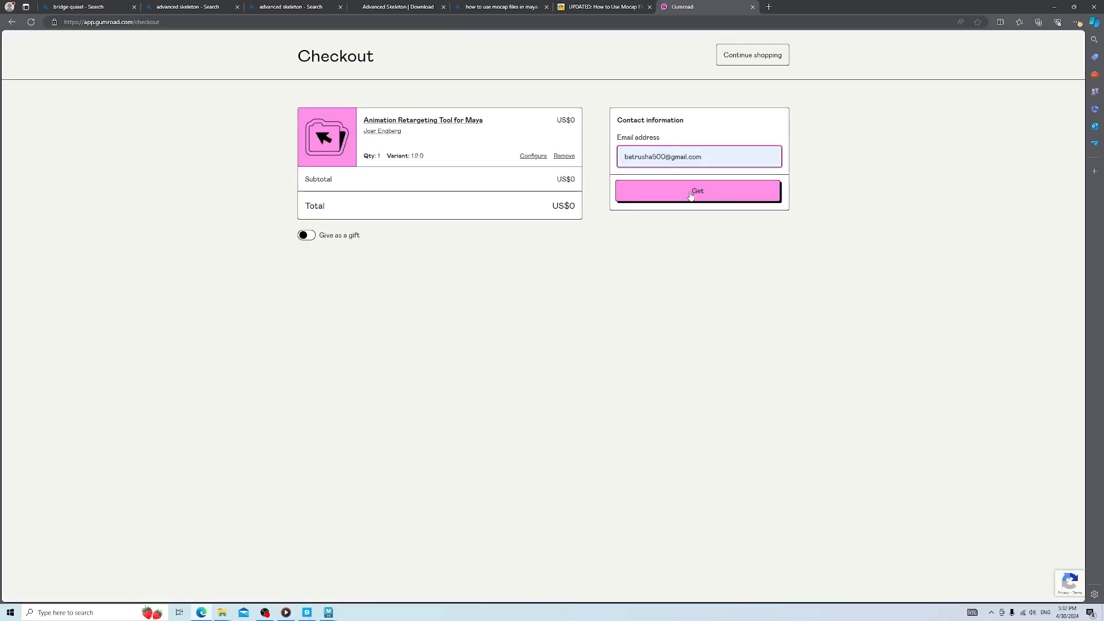
{"action": "left_click", "coordinate": [689, 192]}
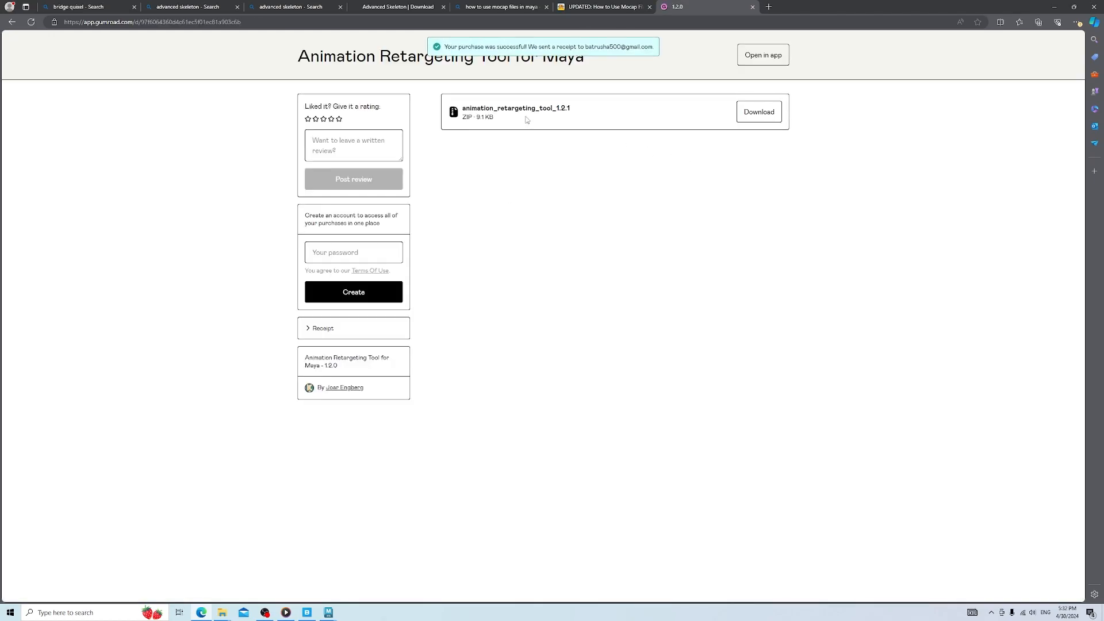
{"action": "left_click", "coordinate": [759, 112]}
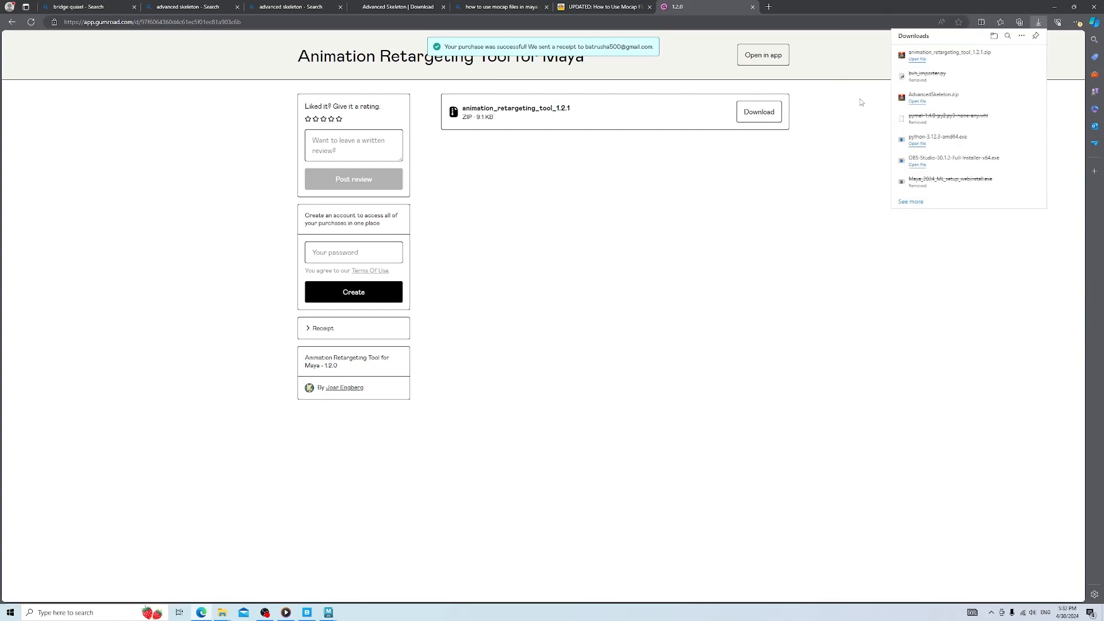
Extract animation_retargeting_tool.py from the innermost folder of the downloaded archive into the maya/2023/scripts folder
{"action": "left_click", "coordinate": [920, 60]}
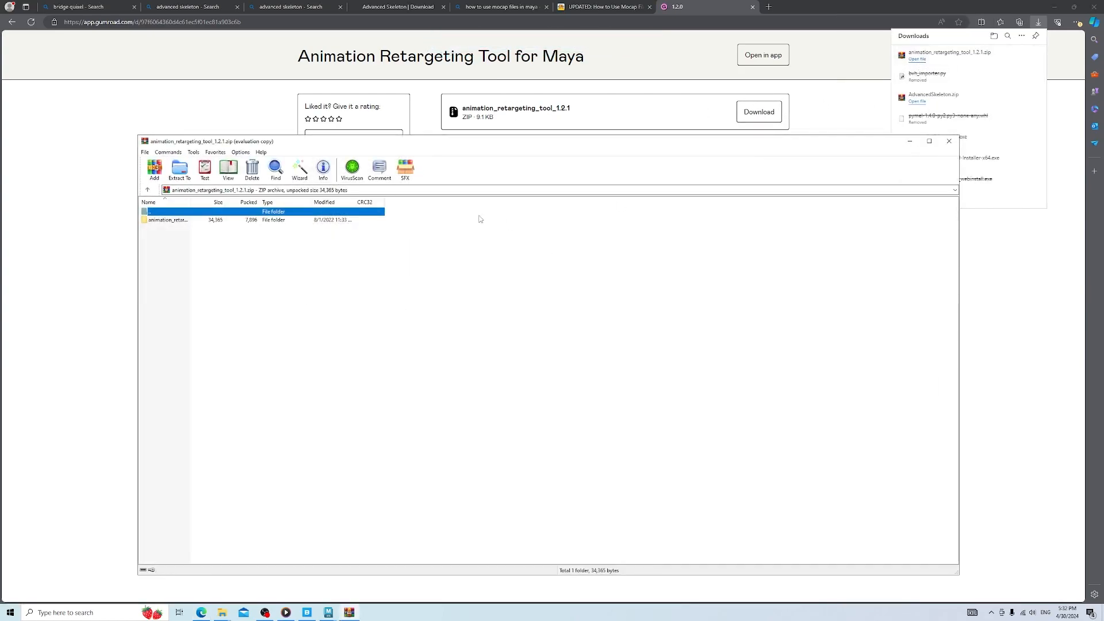
{"action": "double_click", "coordinate": [175, 221]}
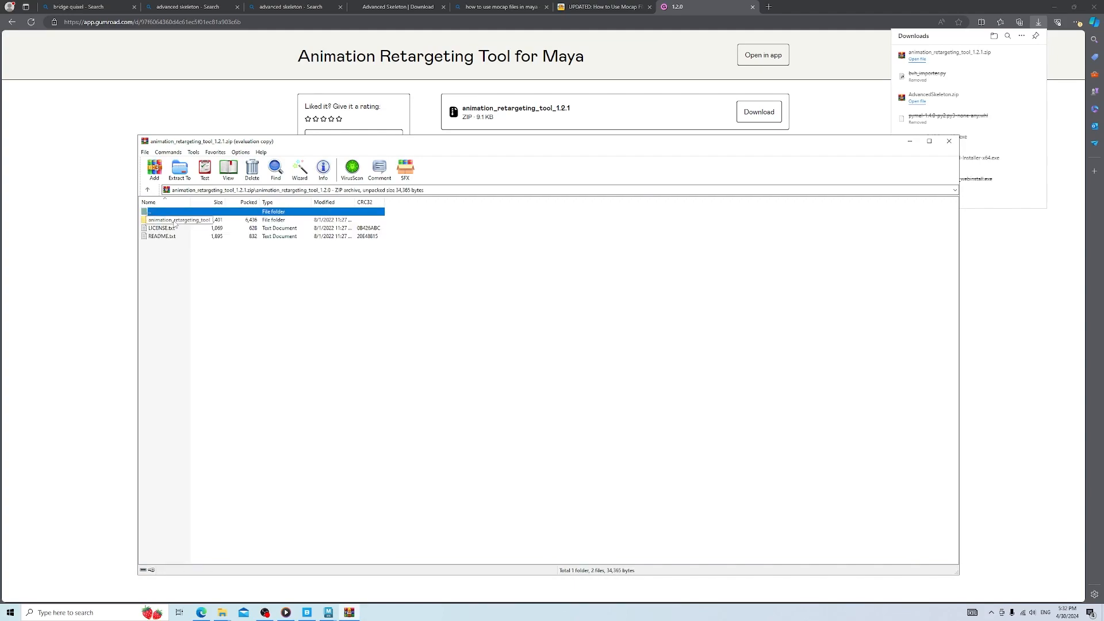
{"action": "double_click", "coordinate": [174, 221]}
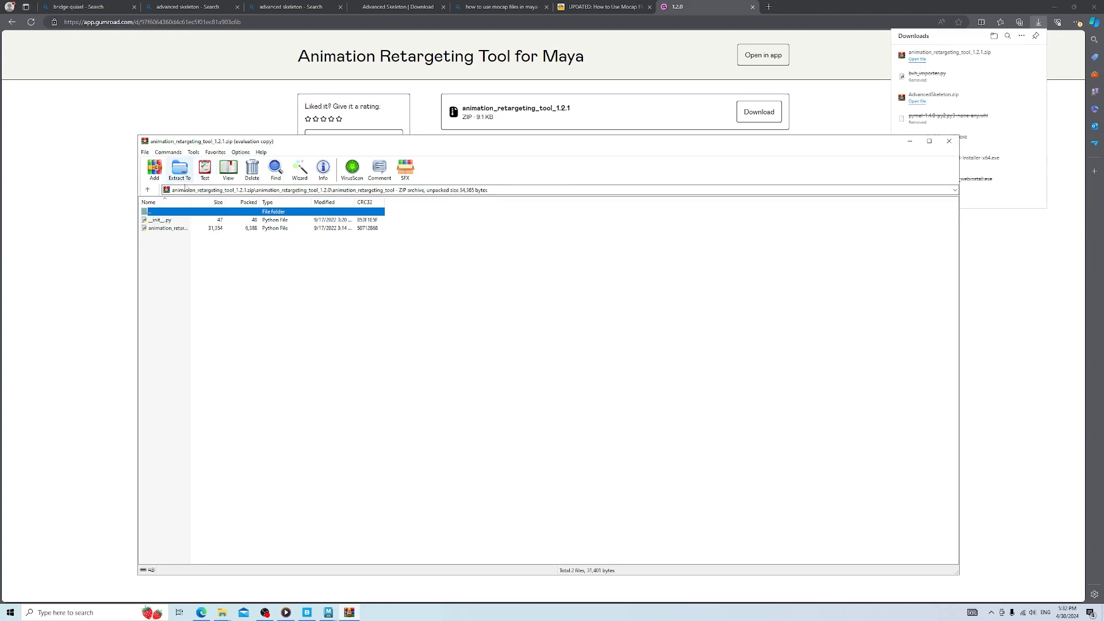
{"action": "left_click", "coordinate": [171, 229]}
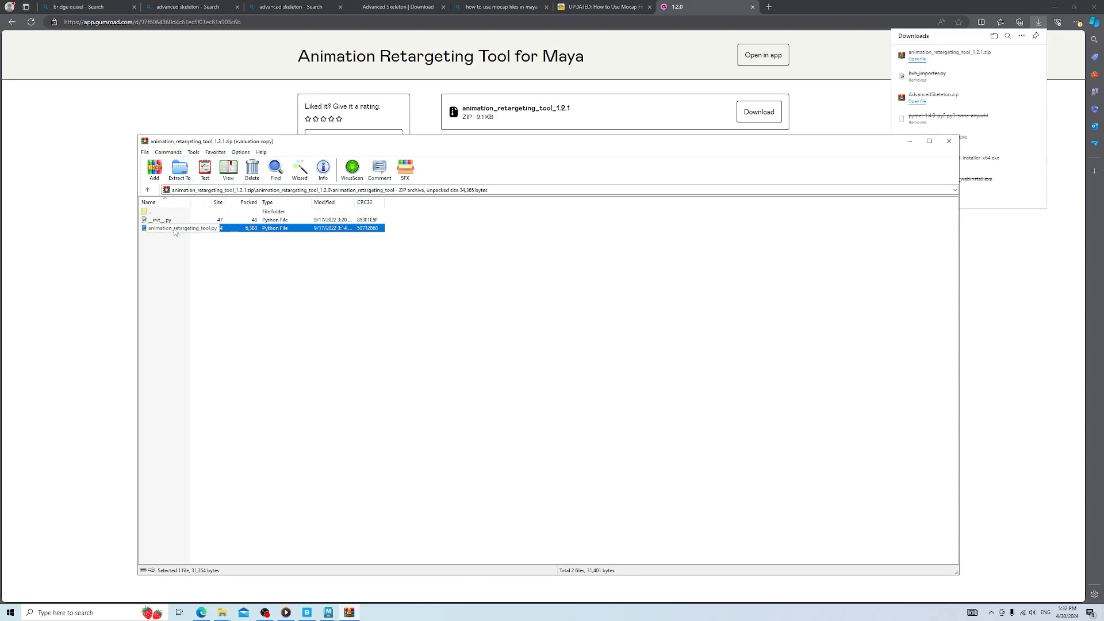
{"action": "left_click", "coordinate": [222, 612]}
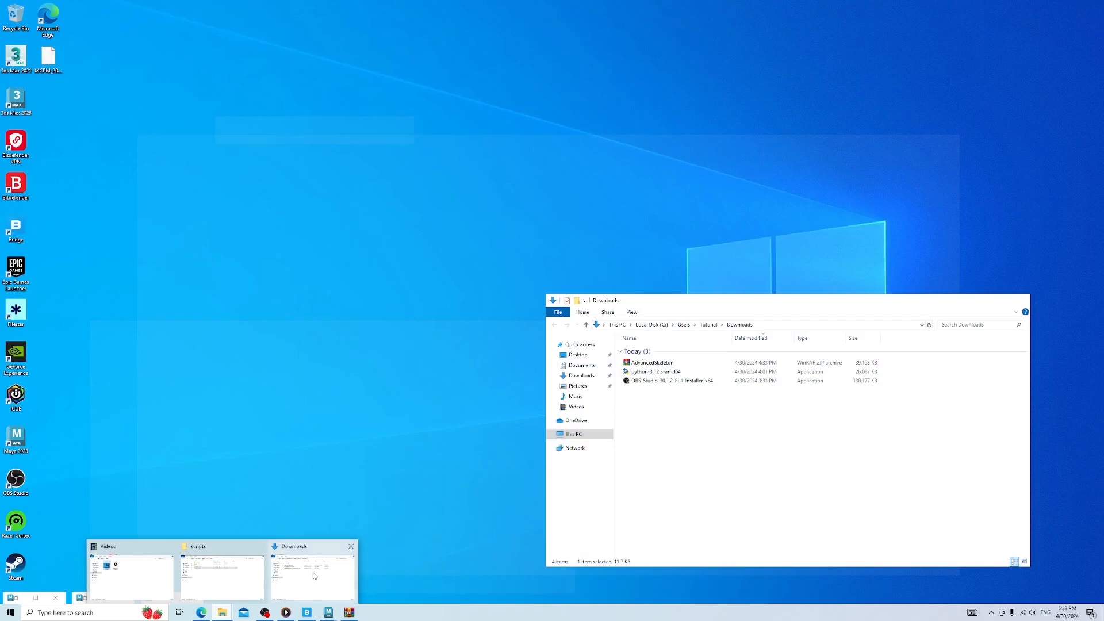
{"action": "left_click", "coordinate": [313, 571]}
{"action": "left_click", "coordinate": [221, 613]}
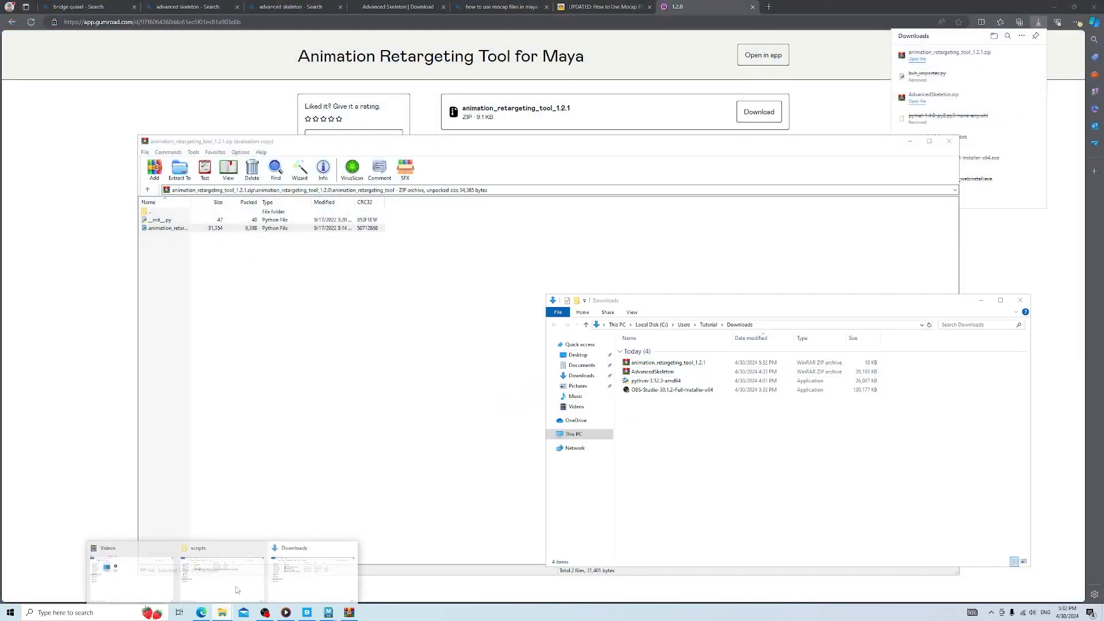
{"action": "left_click", "coordinate": [215, 583]}
{"action": "left_click_drag", "start_coordinate": [174, 229], "coordinate": [277, 588]}
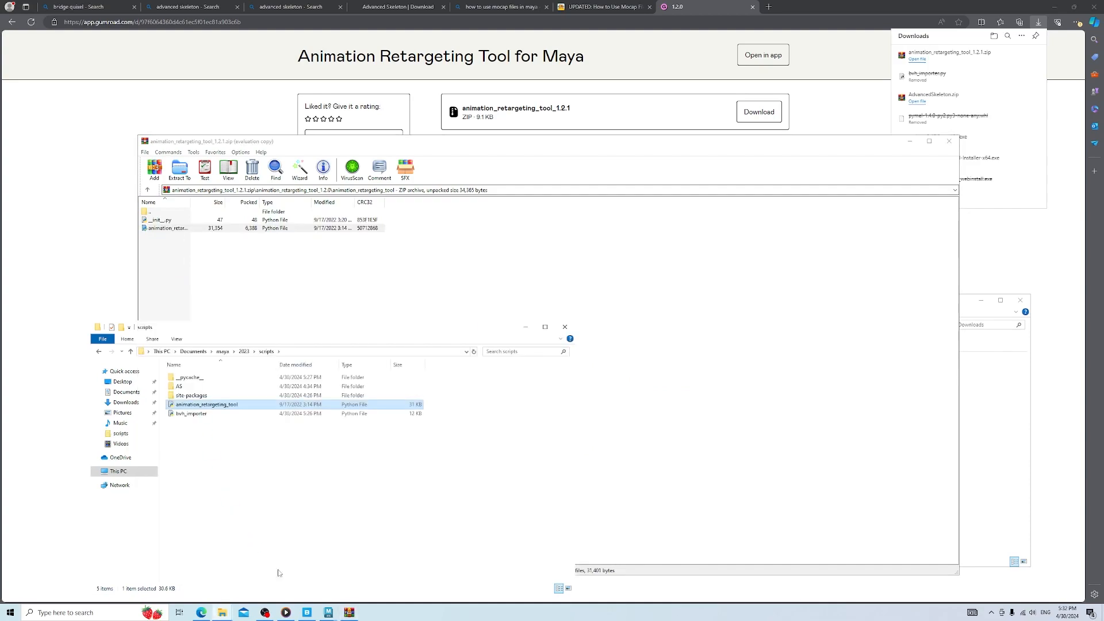
{"action": "left_click", "coordinate": [526, 327]}
{"action": "left_click", "coordinate": [909, 141]}
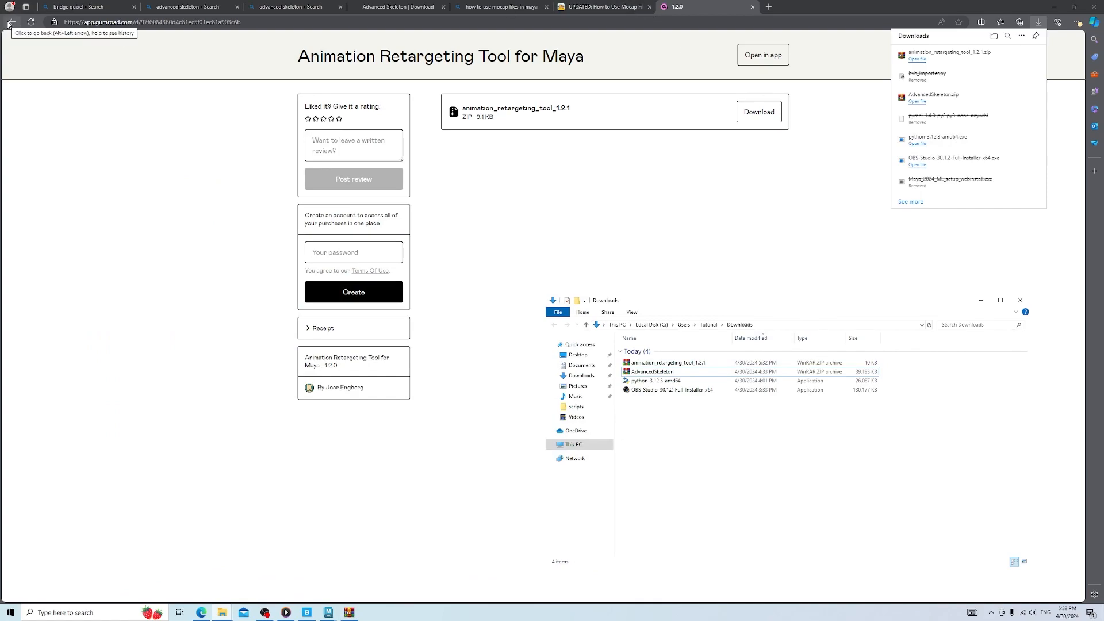
Open the archive's README.txt and copy the lines "import animation_retargeting_tool" and "animation_retargeting_tool.start()"
{"action": "left_click", "coordinate": [349, 611]}
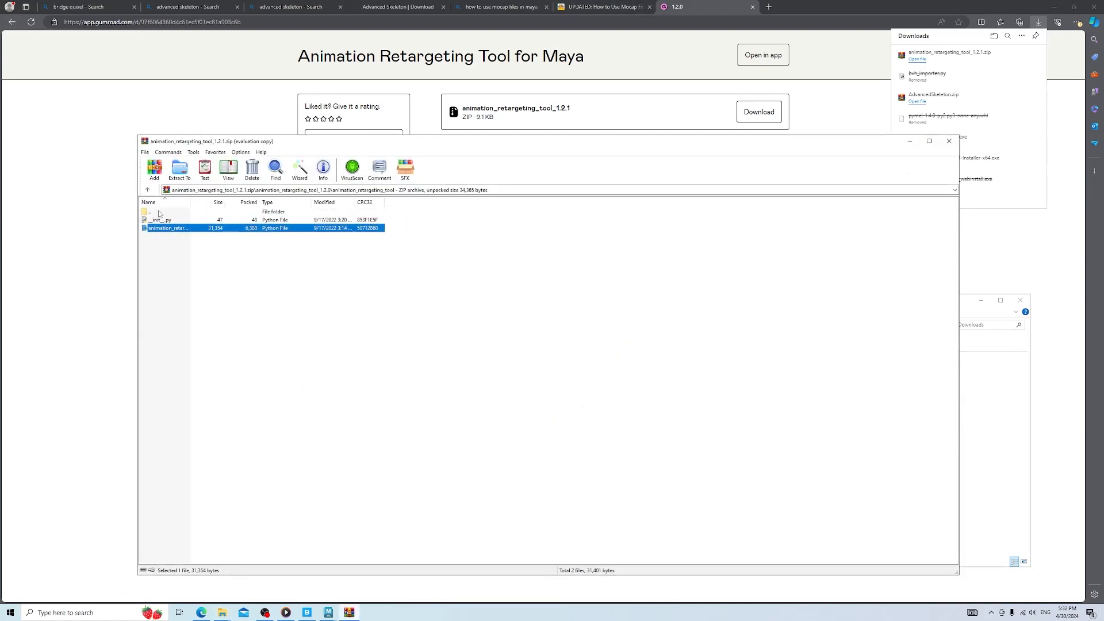
{"action": "double_click", "coordinate": [160, 212]}
{"action": "double_click", "coordinate": [167, 236]}
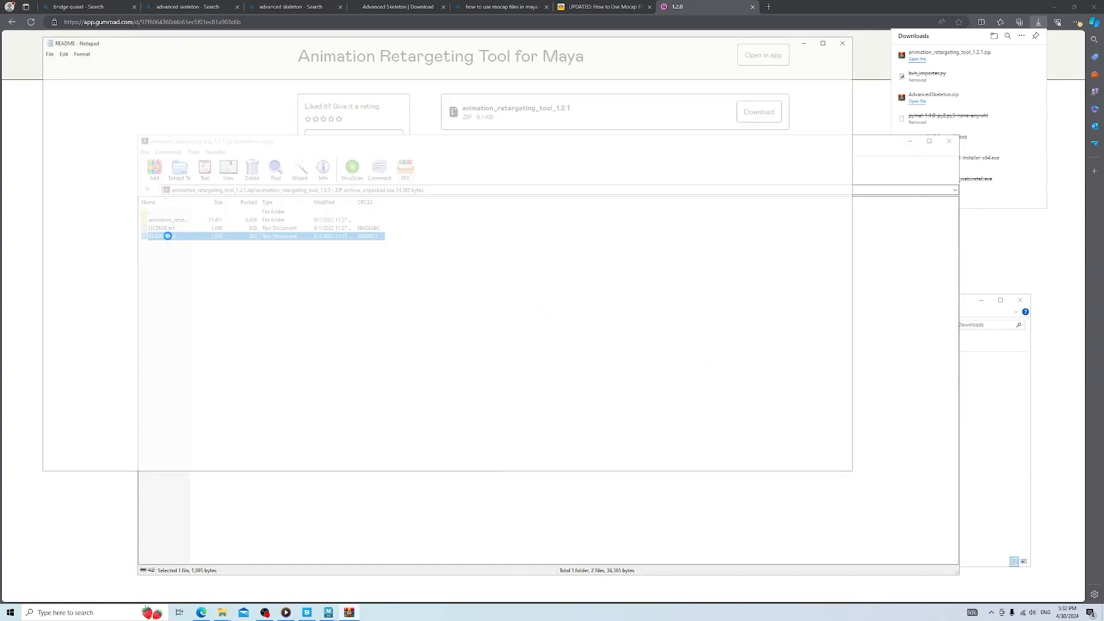
{"action": "left_click_drag", "start_coordinate": [39, 130], "coordinate": [155, 137]}
{"action": "key", "text": "ctrl+c"}
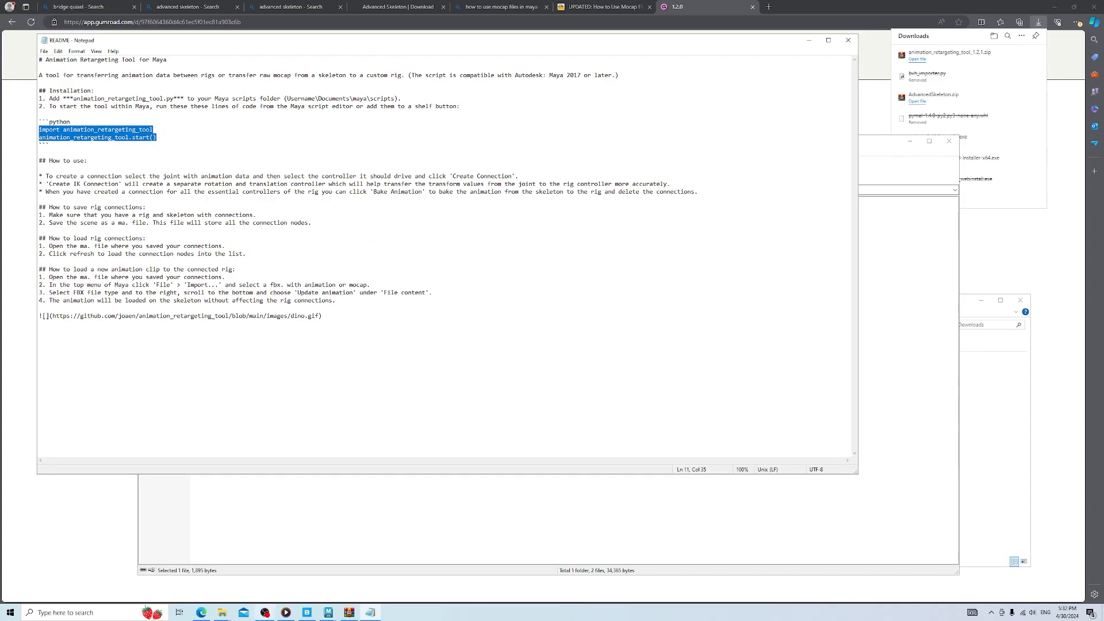
Switch to Maya, run the copied lines as Python in the Script Editor, and place the Animation Retargeting Tool window beside the character
{"action": "left_click", "coordinate": [327, 612]}
{"action": "left_click", "coordinate": [304, 591]}
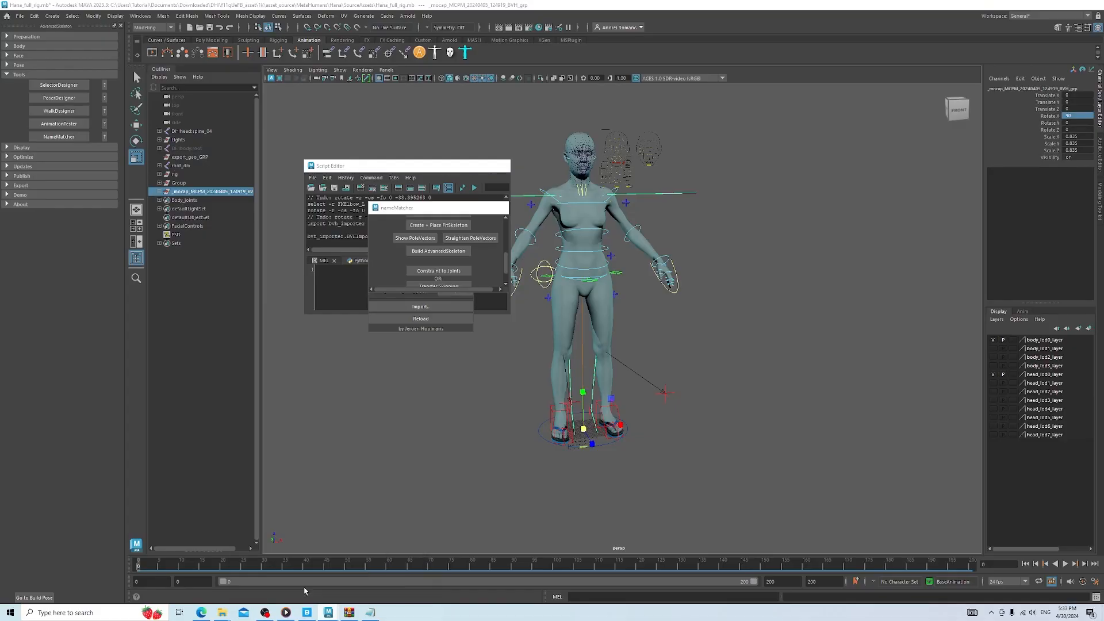
{"action": "left_click", "coordinate": [1094, 597]}
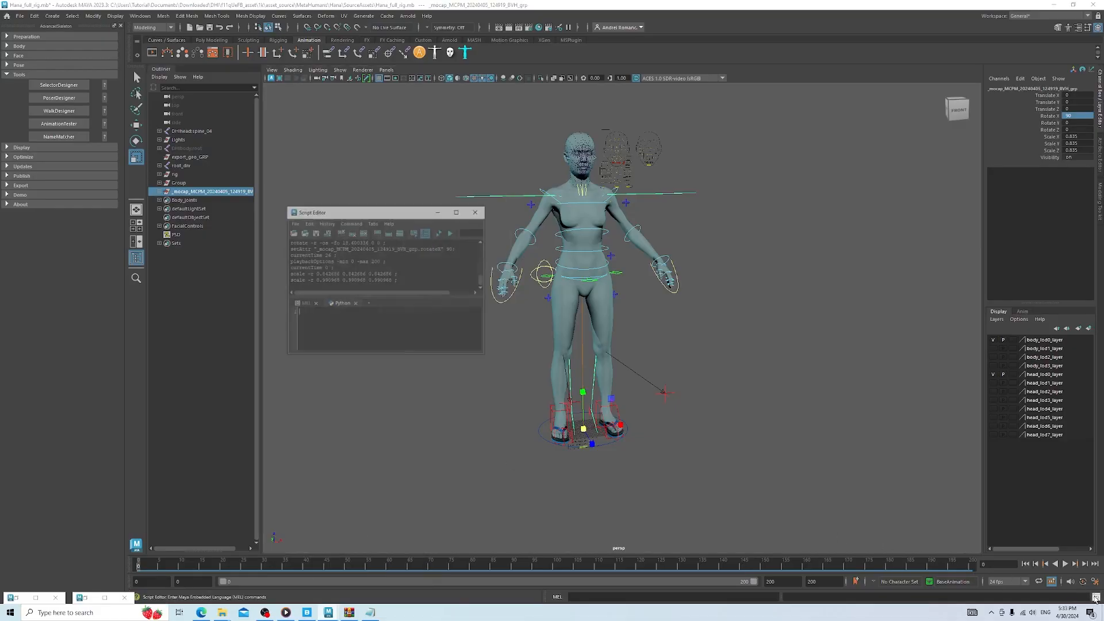
{"action": "key", "text": "ctrl+v"}
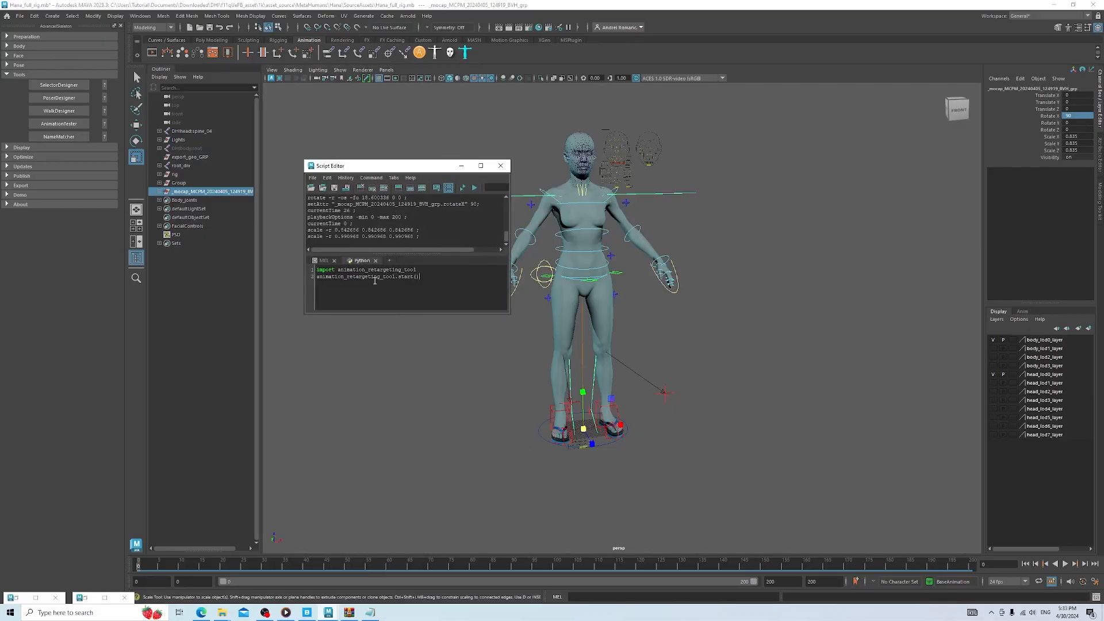
{"action": "left_click", "coordinate": [475, 188]}
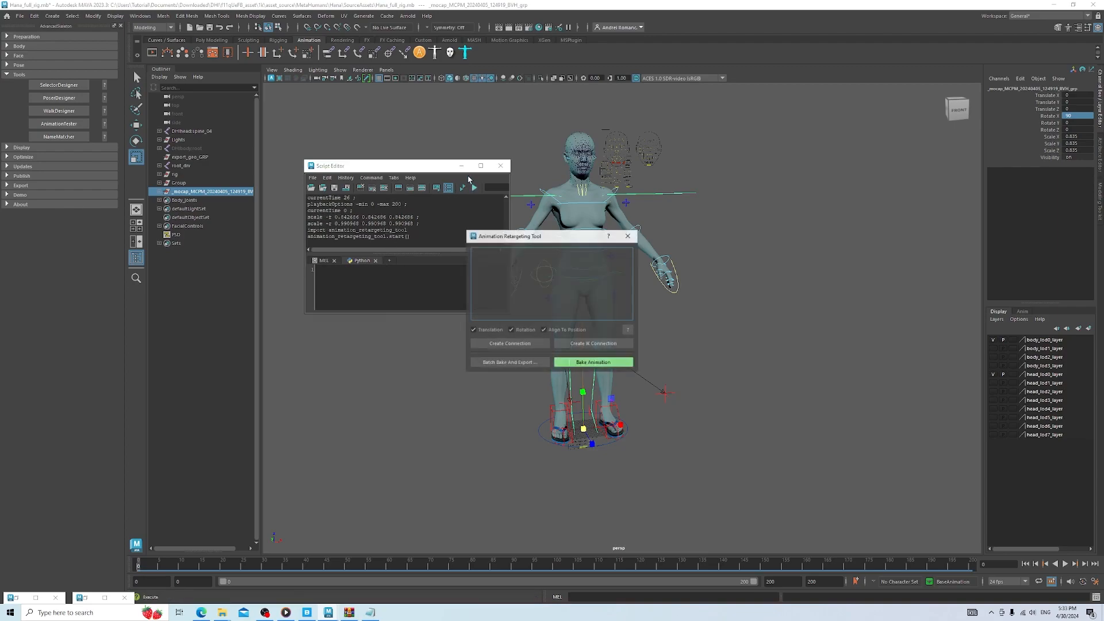
{"action": "left_click", "coordinate": [461, 165]}
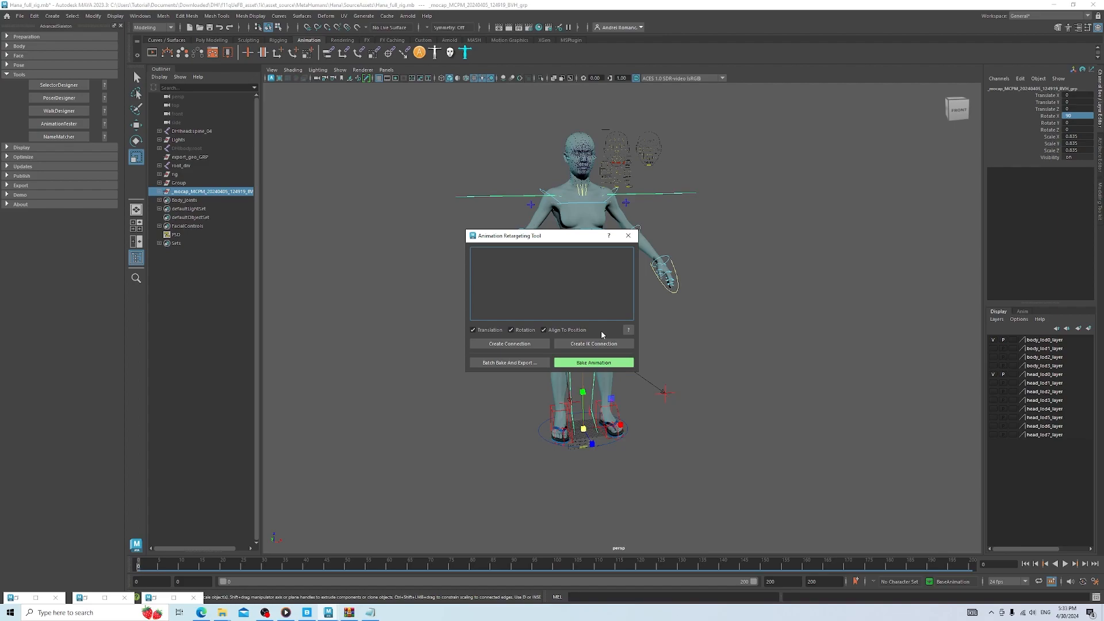
{"action": "left_click_drag", "start_coordinate": [555, 239], "coordinate": [724, 316]}
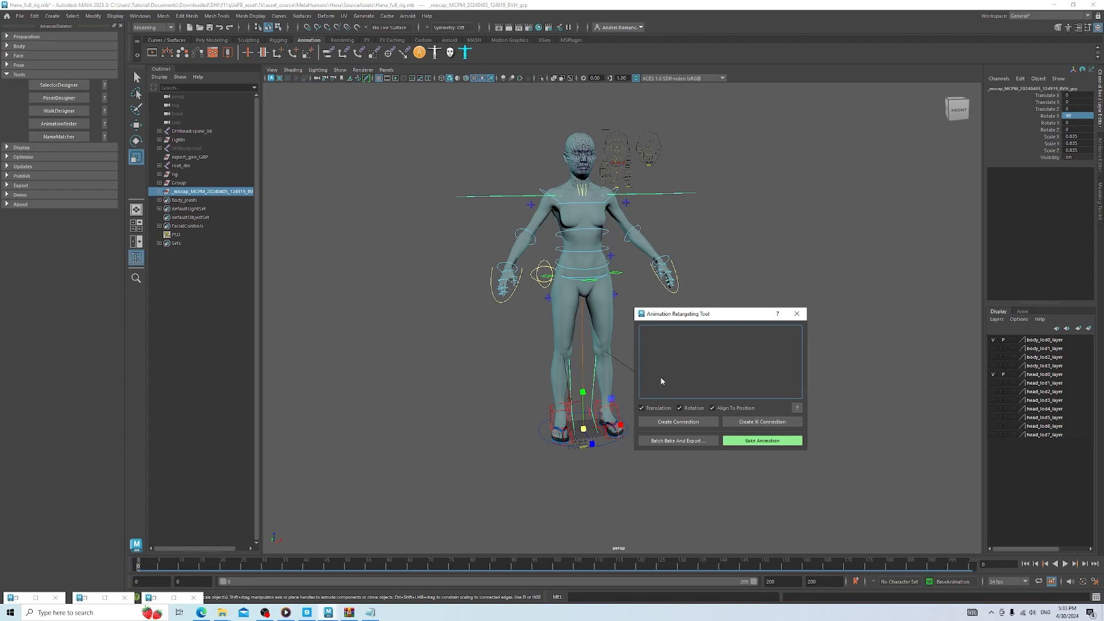
Connect the mocap skeleton's r_foot joint to the rig's right leg IK control, with Translation, Rotation and Align To Position enabled
{"action": "left_click_drag", "start_coordinate": [674, 315], "coordinate": [732, 269]}
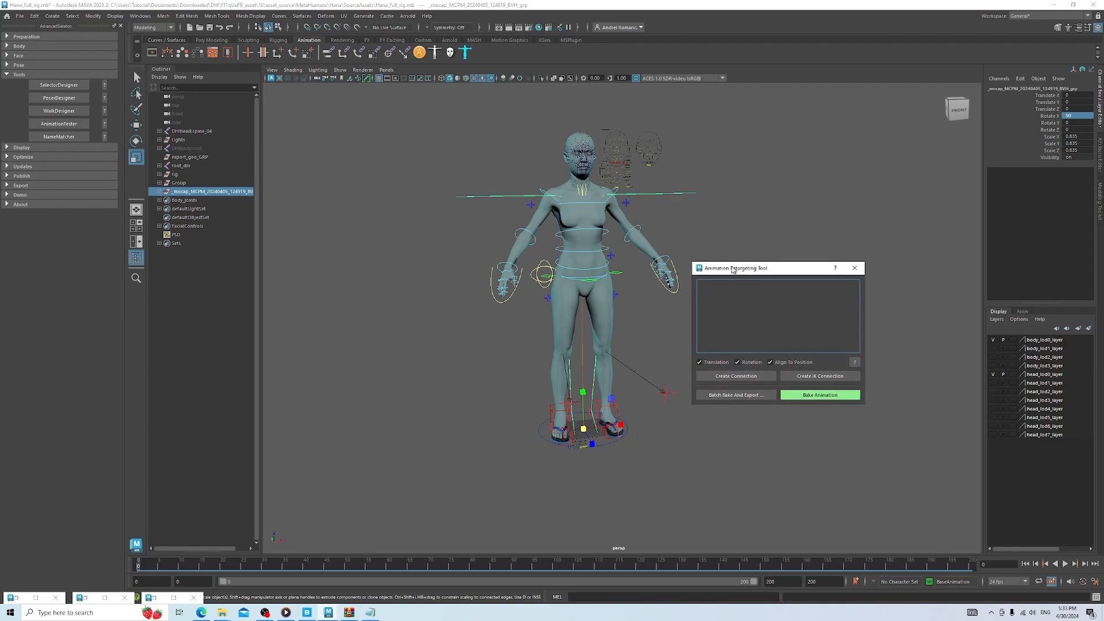
{"action": "scroll", "coordinate": [639, 432], "scroll_direction": "up", "scroll_amount": 3}
{"action": "scroll", "coordinate": [638, 433], "scroll_direction": "up", "scroll_amount": 1}
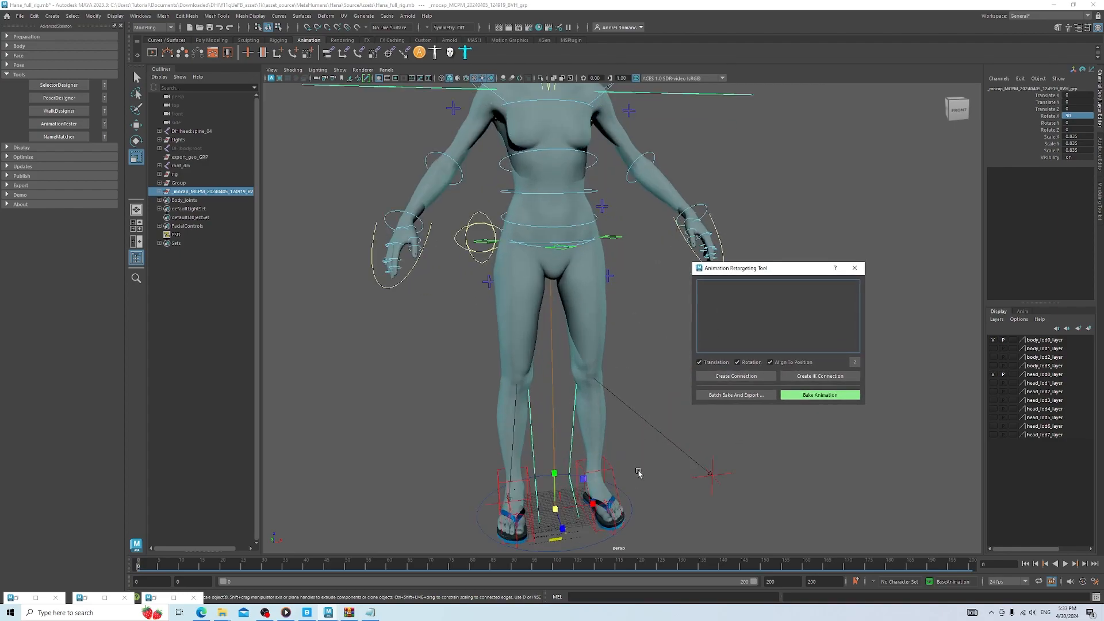
{"action": "middle_click_drag", "start_coordinate": [636, 451], "coordinate": [631, 377], "text": "alt"}
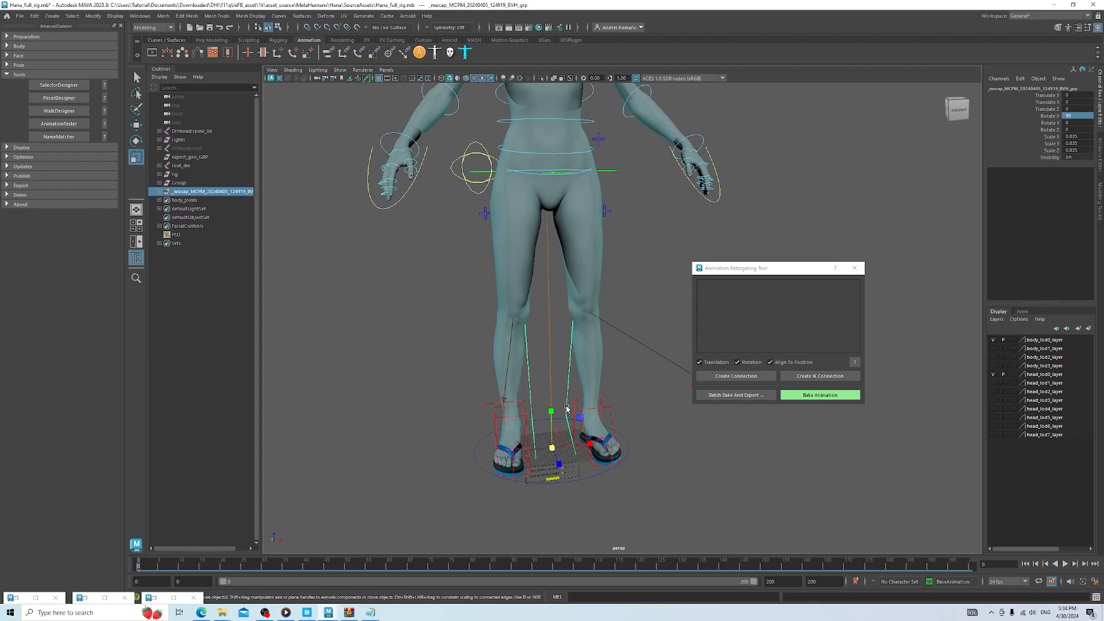
{"action": "scroll", "coordinate": [534, 427], "scroll_direction": "up", "scroll_amount": 1}
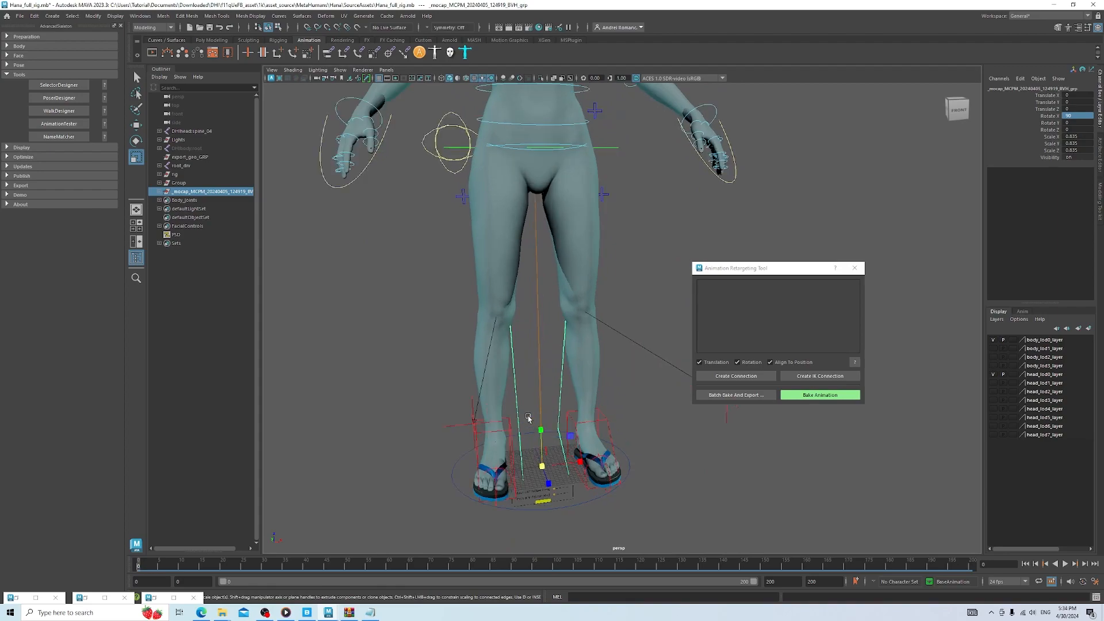
{"action": "left_click", "coordinate": [528, 426]}
{"action": "scroll", "coordinate": [517, 440], "scroll_direction": "up", "scroll_amount": 2}
{"action": "scroll", "coordinate": [518, 440], "scroll_direction": "up", "scroll_amount": 2}
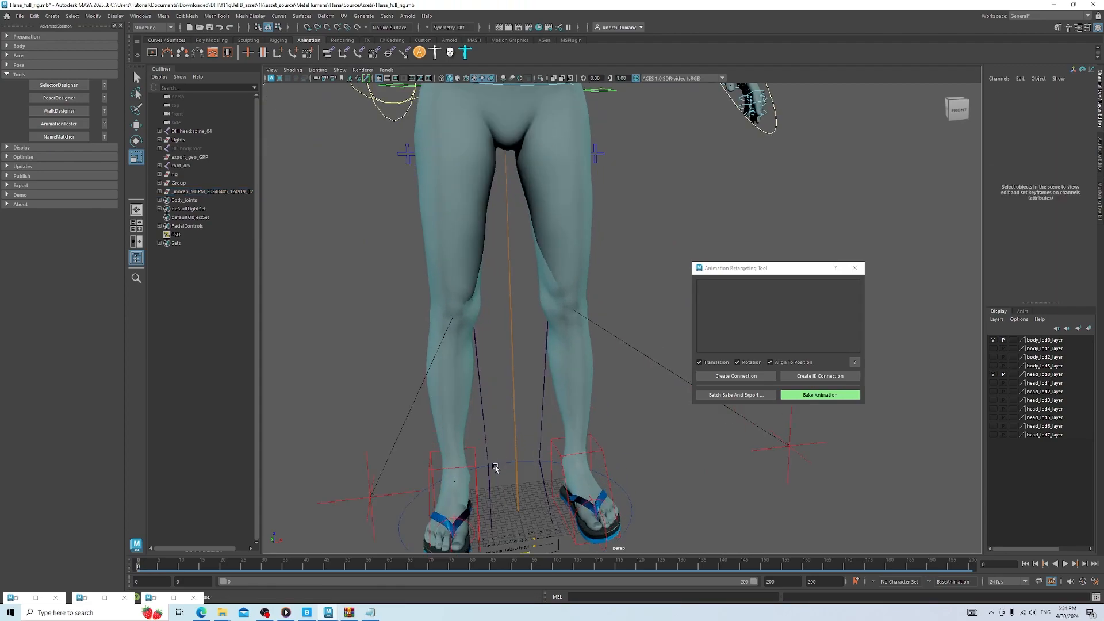
{"action": "left_click", "coordinate": [491, 467]}
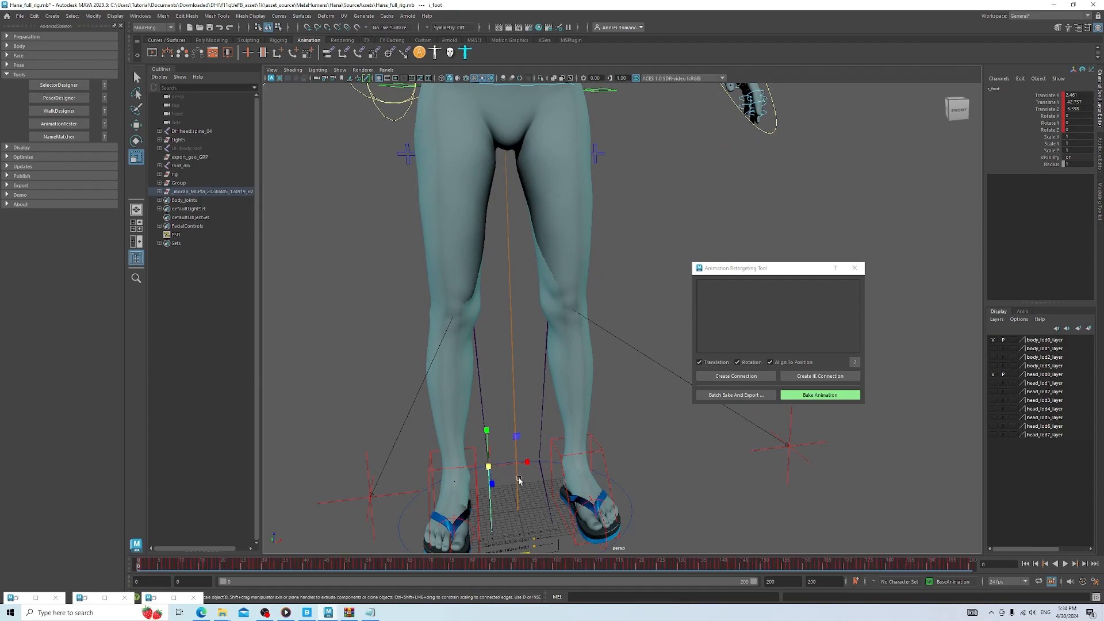
{"action": "scroll", "coordinate": [519, 480], "scroll_direction": "down", "scroll_amount": 1}
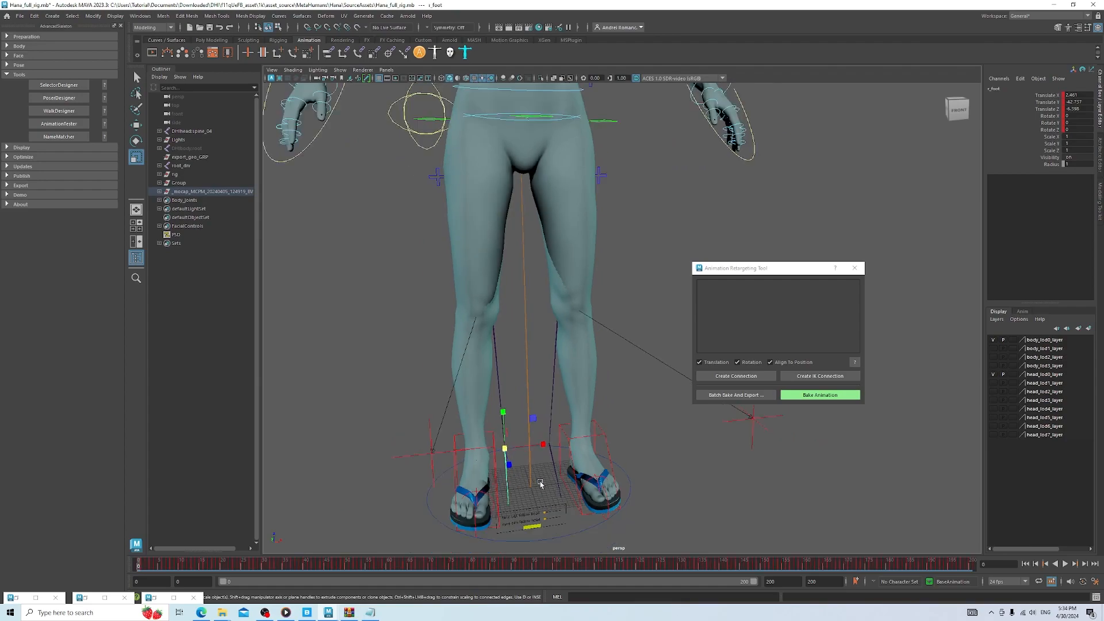
{"action": "left_click", "coordinate": [489, 448]}
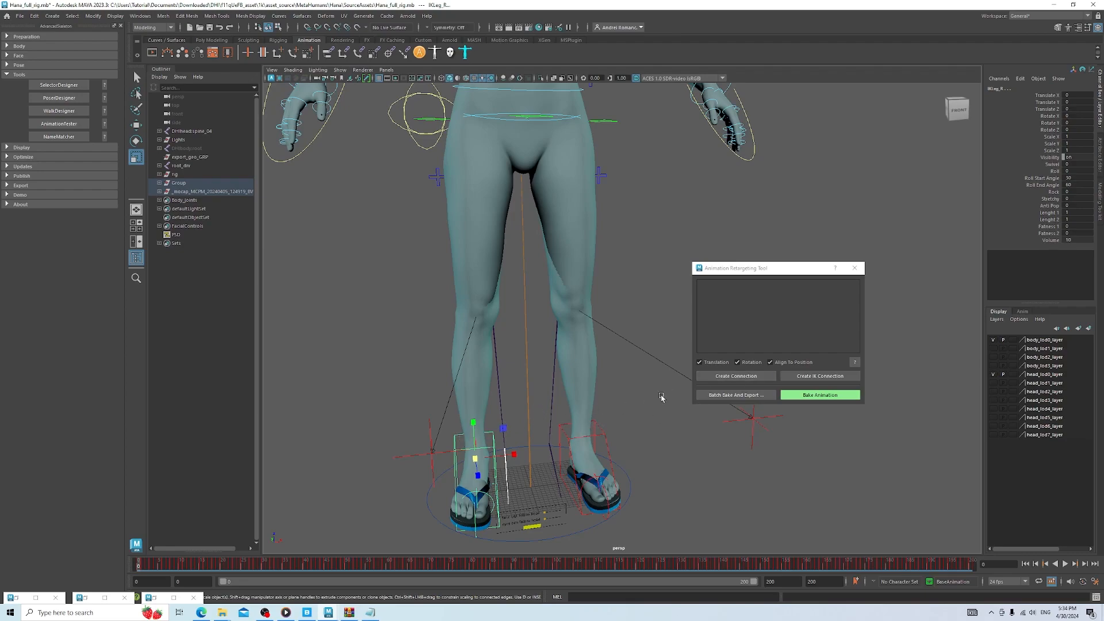
{"action": "left_click", "coordinate": [741, 377]}
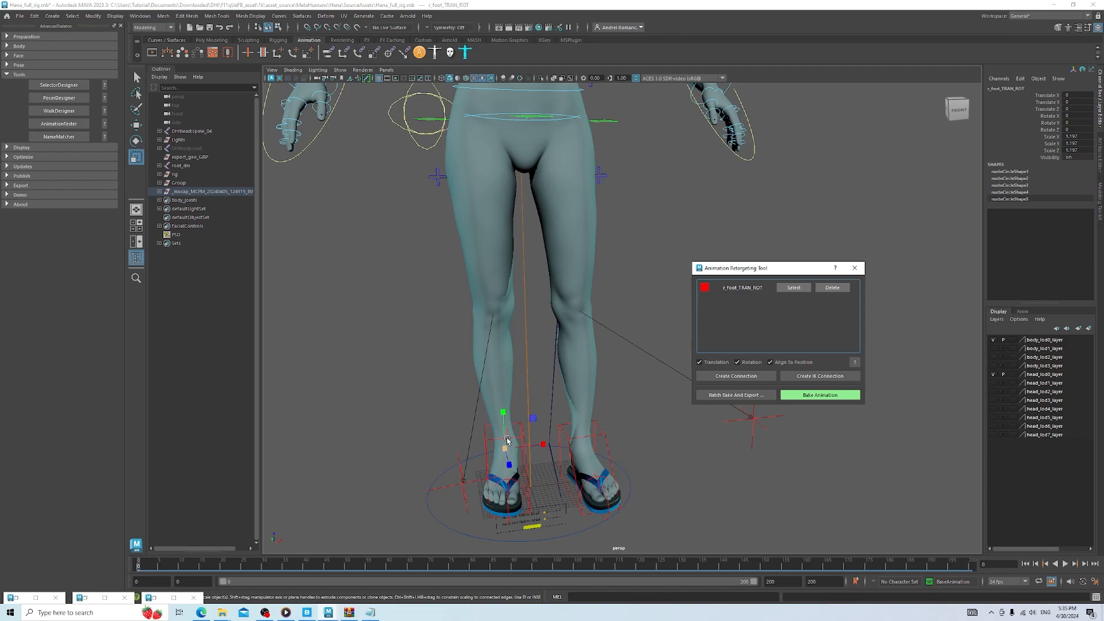
Select the mocap skeleton's l_foot joint followed by the rig's left leg IK control as the pair for a connection
{"action": "scroll", "coordinate": [552, 452], "scroll_direction": "up", "scroll_amount": 2}
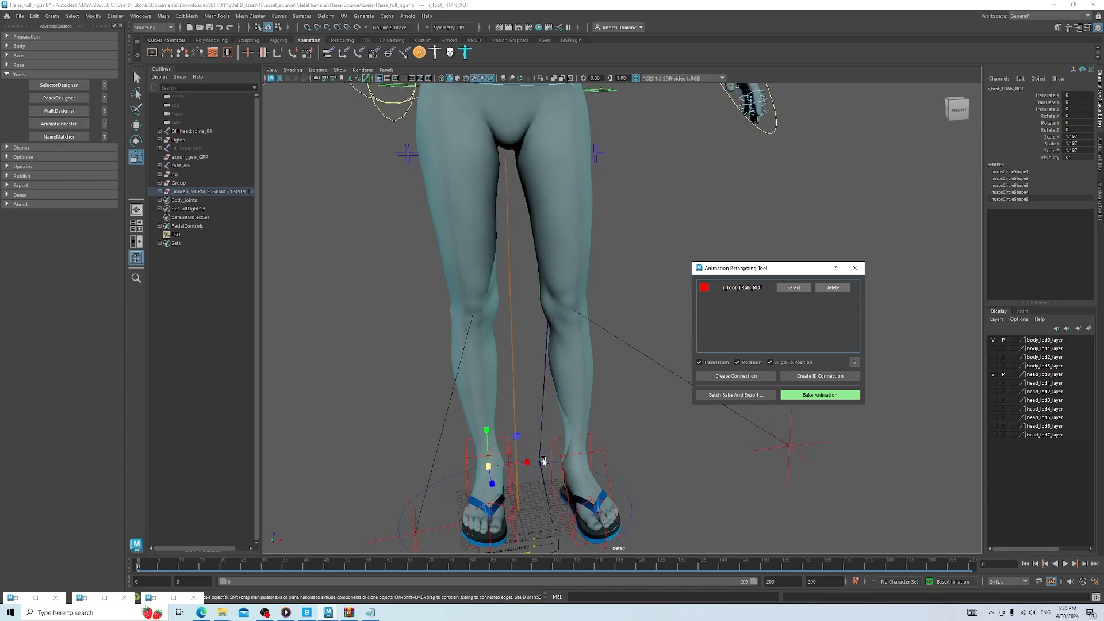
{"action": "left_click", "coordinate": [541, 463]}
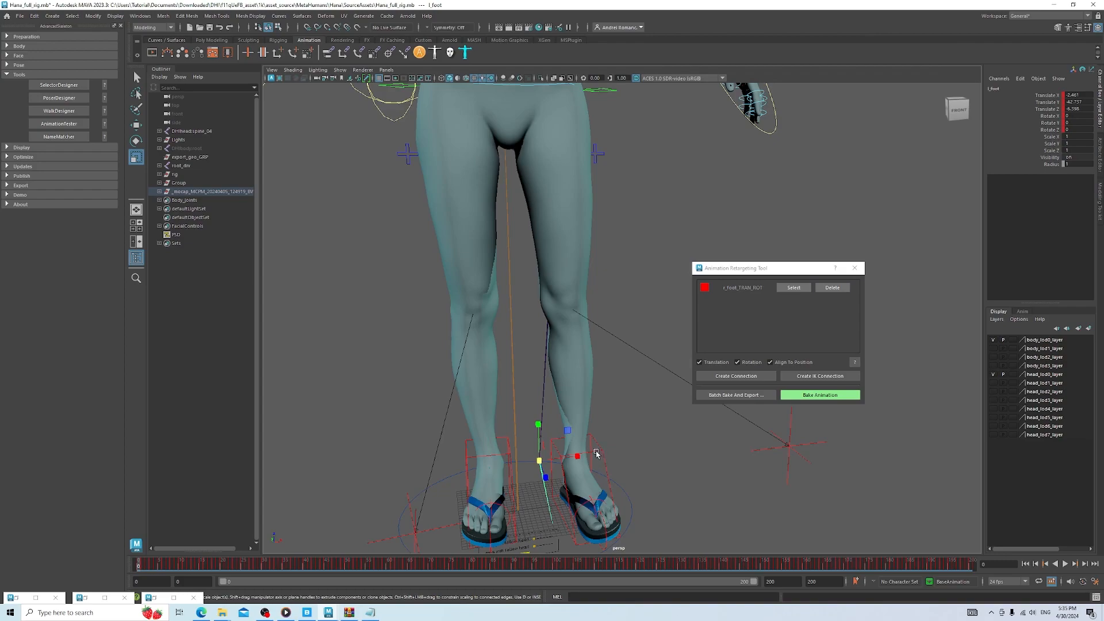
{"action": "left_click", "coordinate": [596, 454]}
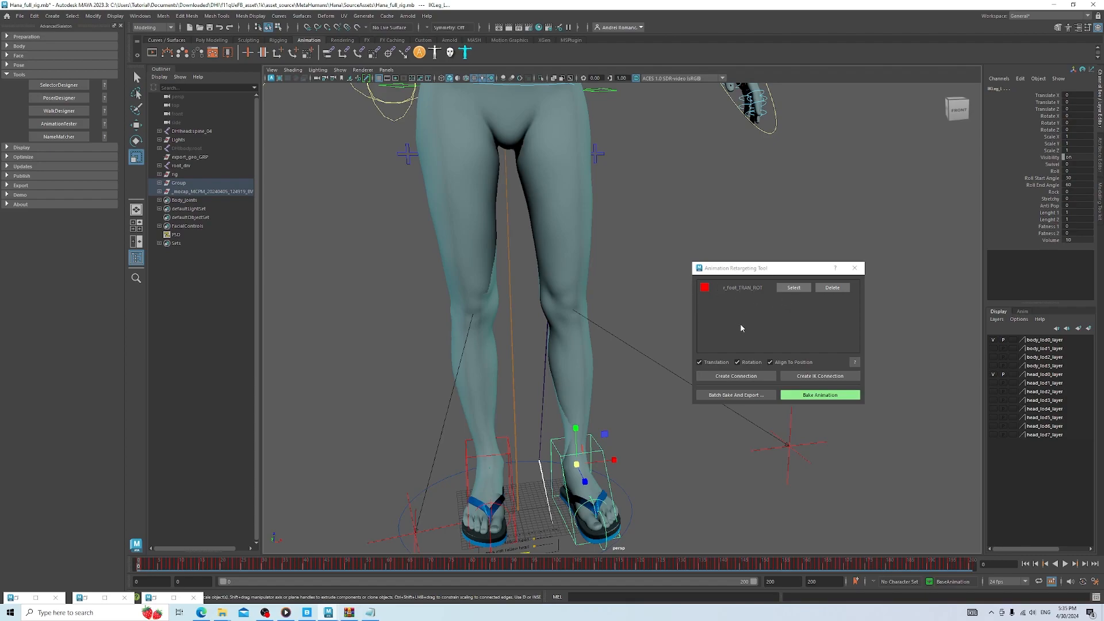
Create a connection from the mocap left foot joint to the left leg IK control, using translation, rotation and position alignment
{"action": "left_click", "coordinate": [738, 376]}
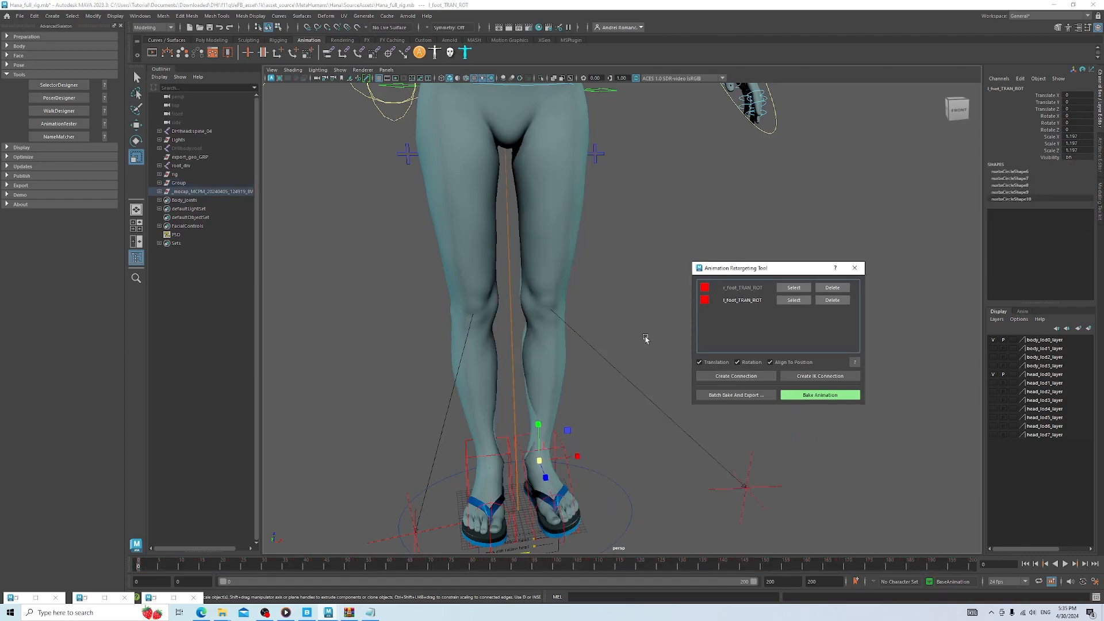
{"action": "scroll", "coordinate": [609, 362], "scroll_direction": "down", "scroll_amount": 3}
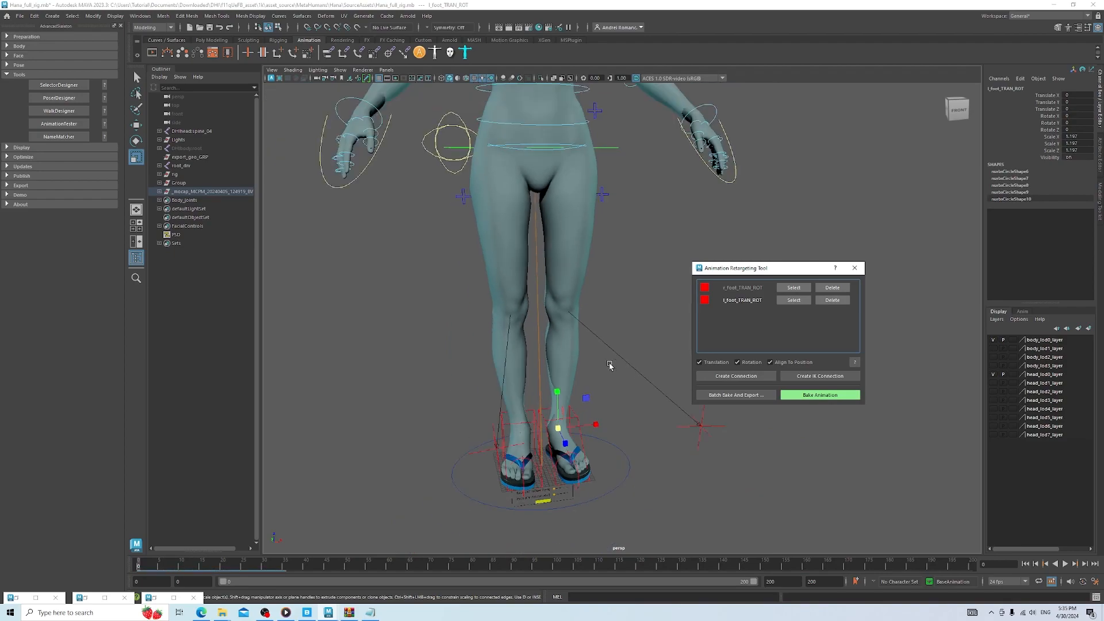
{"action": "scroll", "coordinate": [592, 424], "scroll_direction": "down", "scroll_amount": 3}
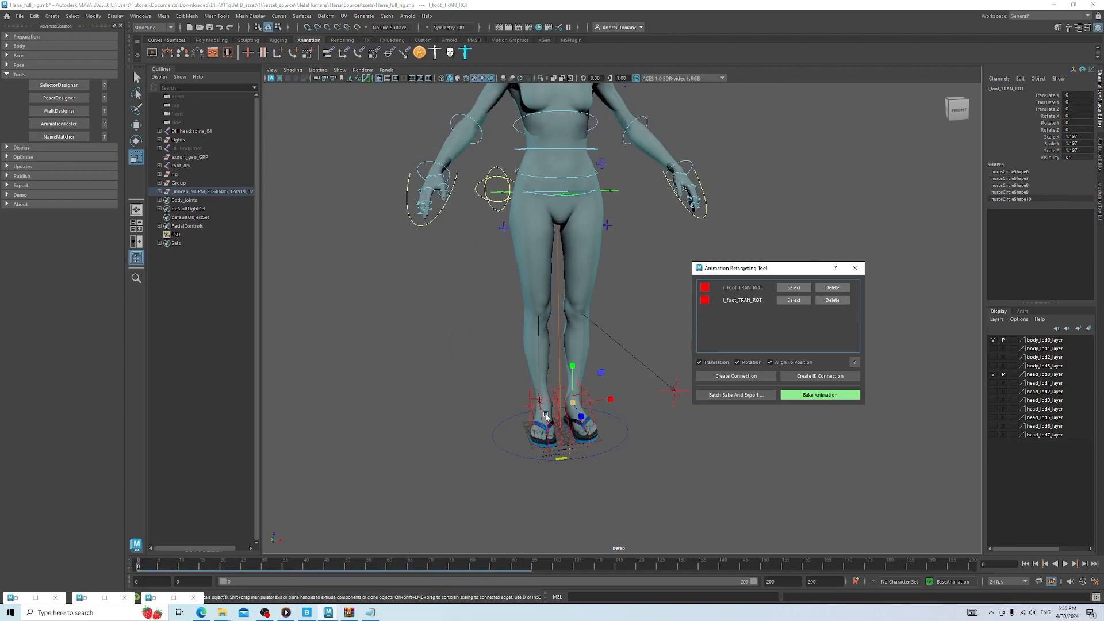
{"action": "scroll", "coordinate": [538, 360], "scroll_direction": "down", "scroll_amount": 2}
{"action": "scroll", "coordinate": [538, 360], "scroll_direction": "down", "scroll_amount": 1}
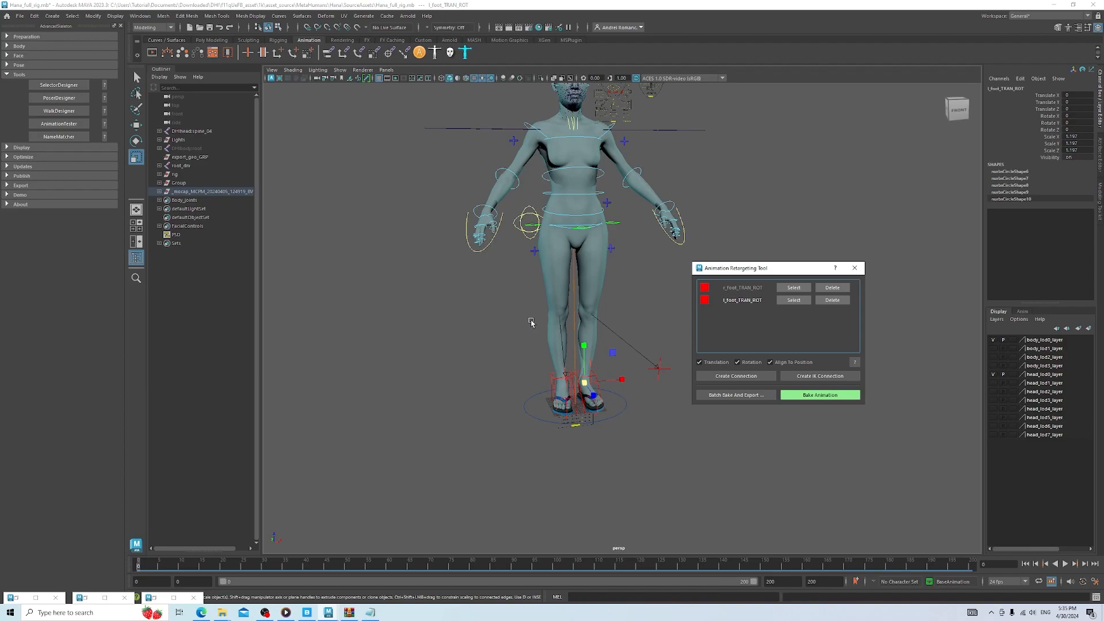
Hide polygon geometry in the viewport to expose the mocap skeleton and the character's rig controls
{"action": "middle_click_drag", "start_coordinate": [633, 281], "coordinate": [621, 334], "text": "alt"}
{"action": "scroll", "coordinate": [554, 291], "scroll_direction": "up", "scroll_amount": 5}
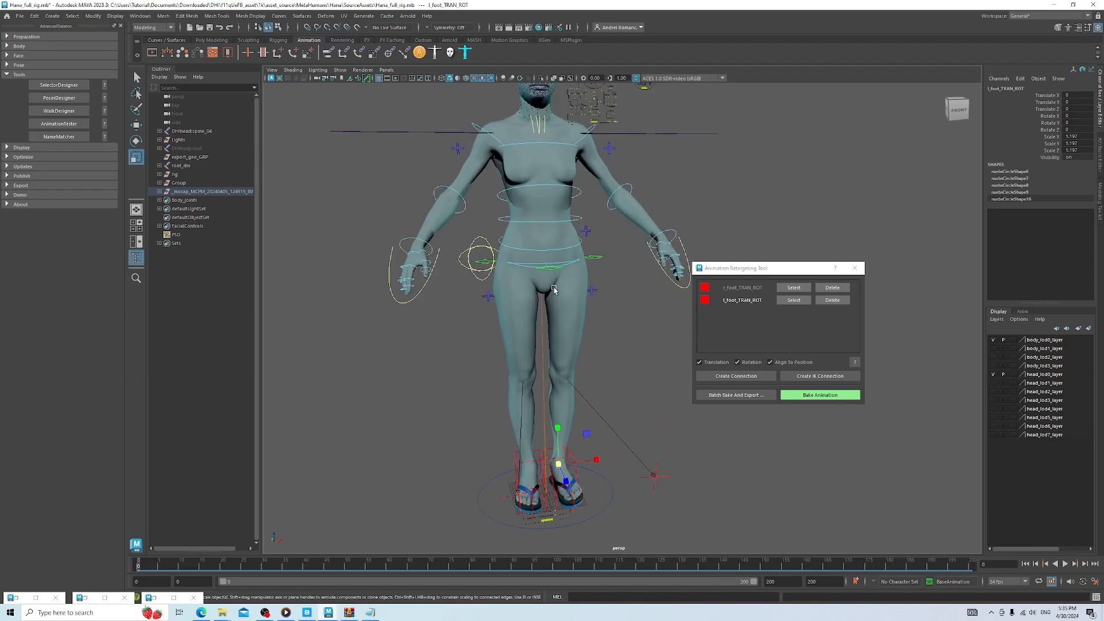
{"action": "left_click_drag", "start_coordinate": [601, 321], "coordinate": [609, 327], "text": "alt"}
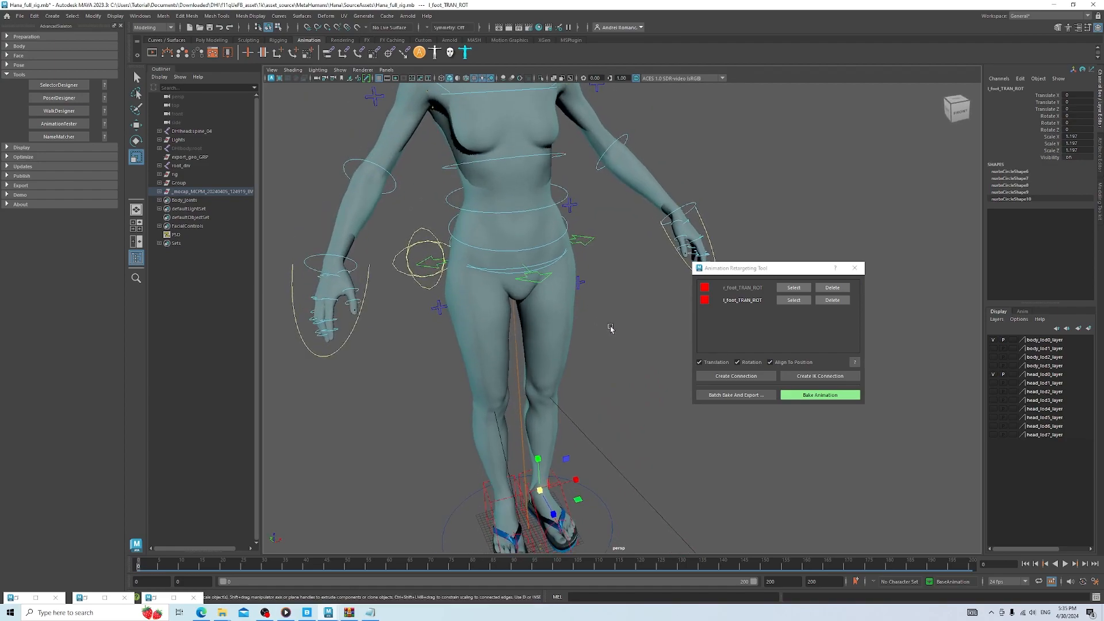
{"action": "left_click", "coordinate": [516, 197]}
{"action": "left_click", "coordinate": [340, 70]}
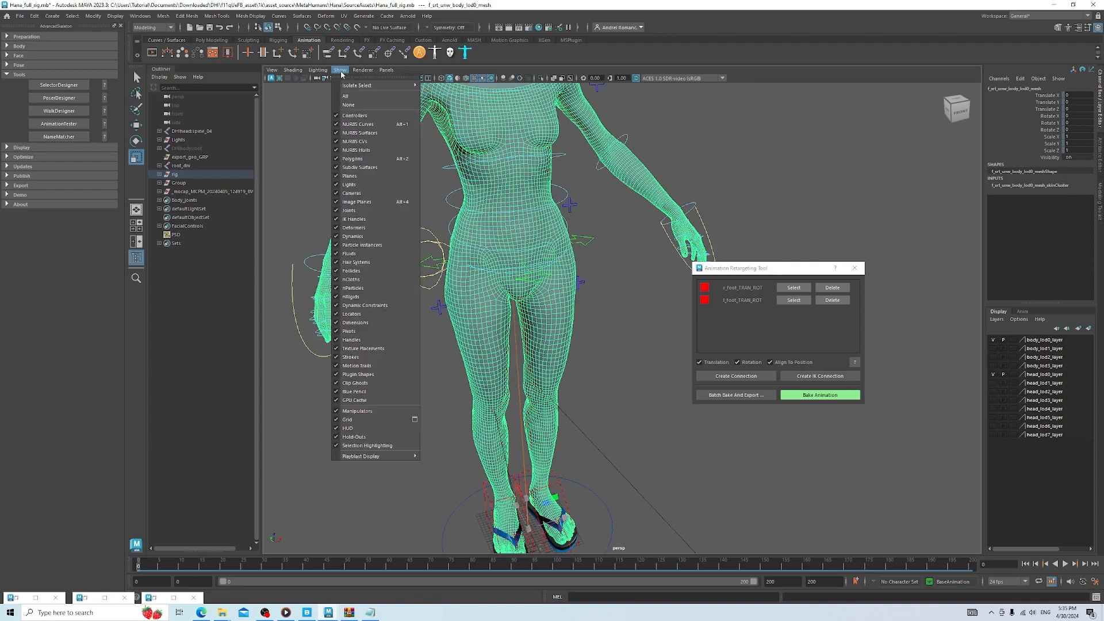
{"action": "left_click", "coordinate": [352, 158]}
{"action": "right_click_drag", "start_coordinate": [357, 166], "coordinate": [418, 171], "text": "alt"}
{"action": "scroll", "coordinate": [418, 171], "scroll_direction": "up", "scroll_amount": 3}
{"action": "scroll", "coordinate": [429, 192], "scroll_direction": "down", "scroll_amount": 6}
{"action": "left_click_drag", "start_coordinate": [463, 298], "coordinate": [501, 299], "text": "alt"}
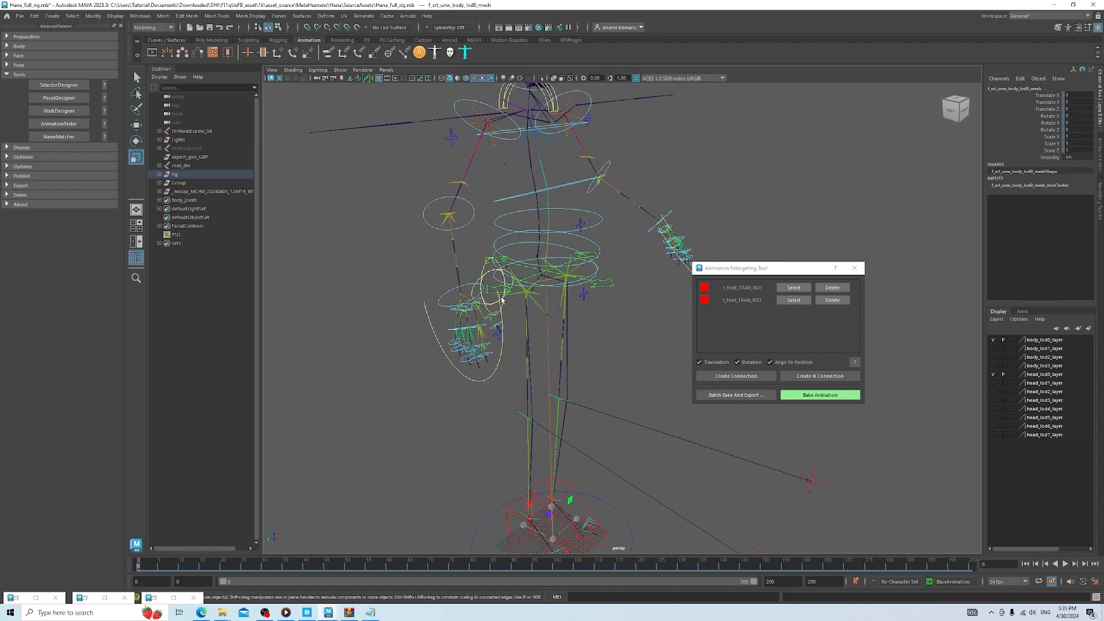
Connect the mocap root joint to the RootX_M control with translation, rotation and position alignment
{"action": "left_click", "coordinate": [194, 191]}
{"action": "left_click", "coordinate": [160, 191]}
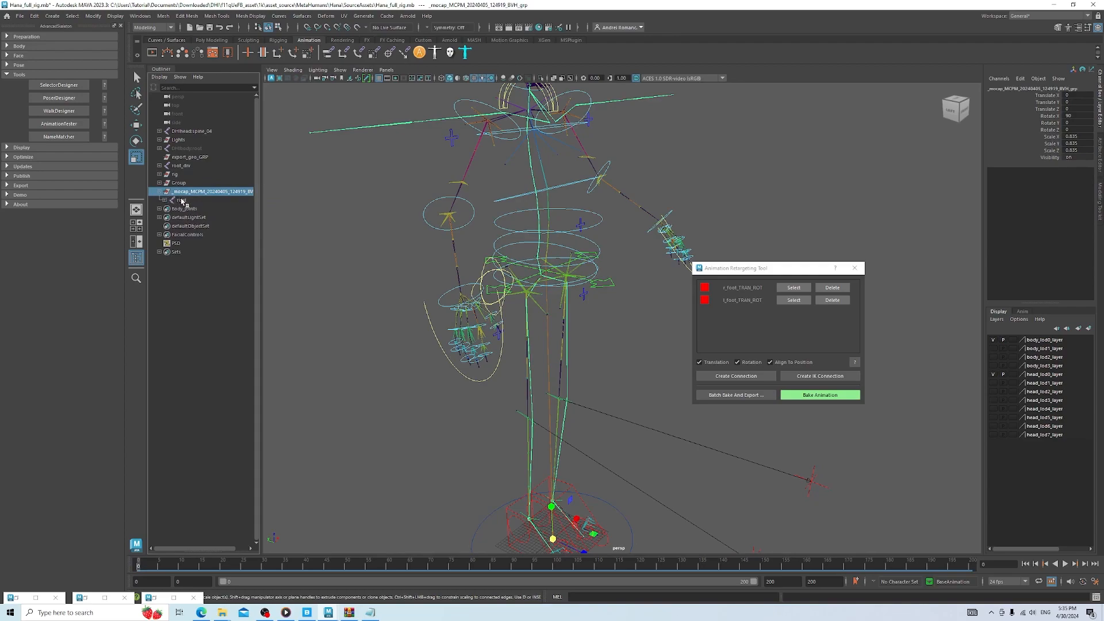
{"action": "left_click", "coordinate": [184, 200]}
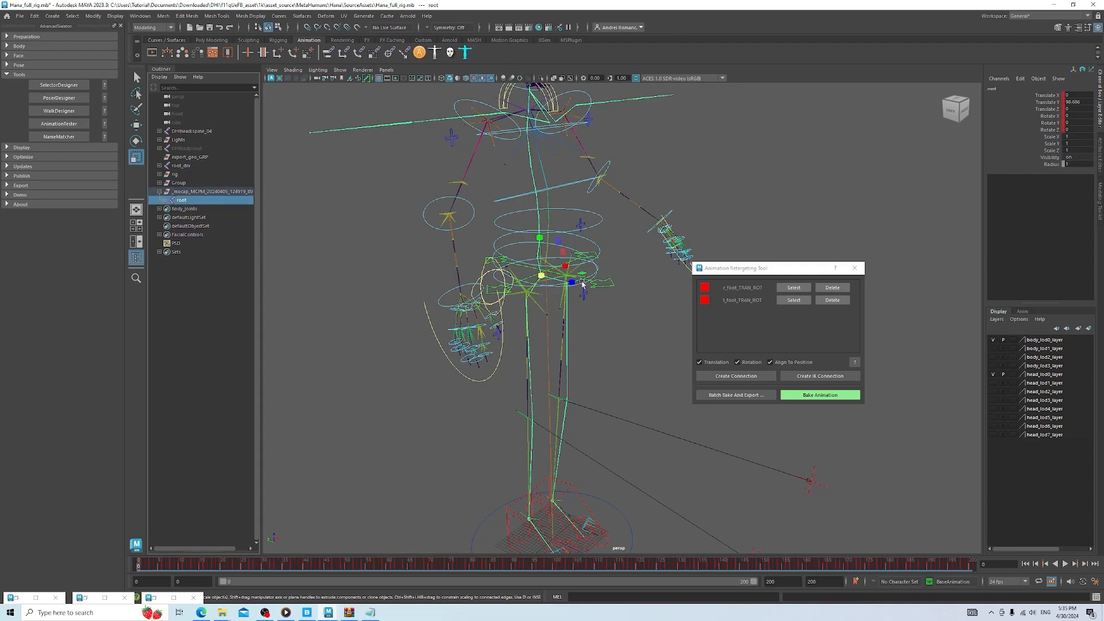
{"action": "scroll", "coordinate": [522, 276], "scroll_direction": "up", "scroll_amount": 4}
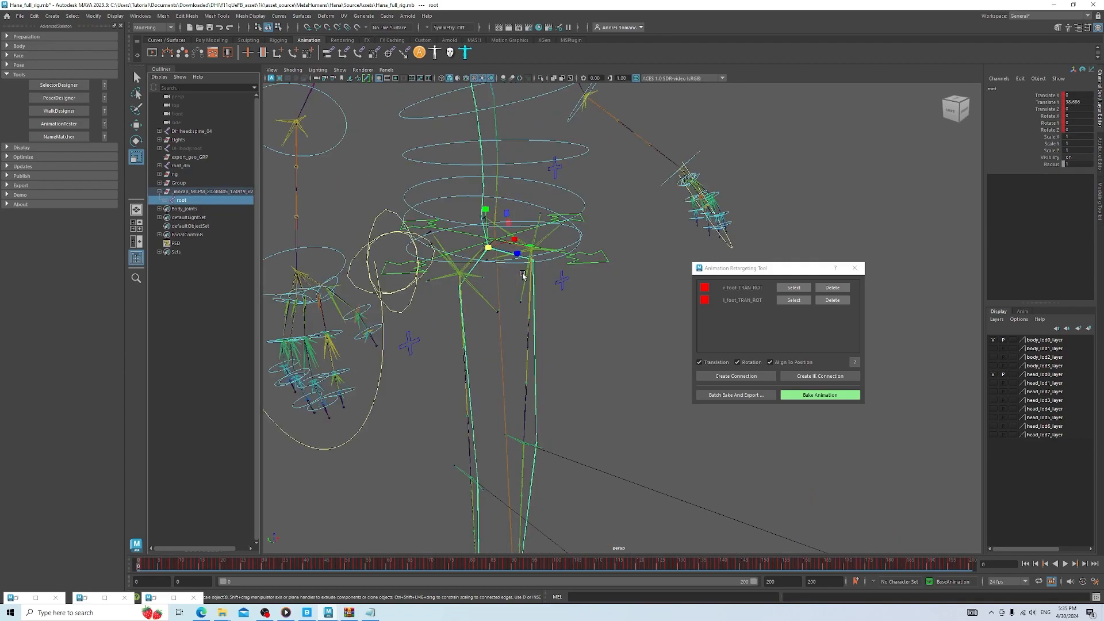
{"action": "scroll", "coordinate": [522, 275], "scroll_direction": "up", "scroll_amount": 2}
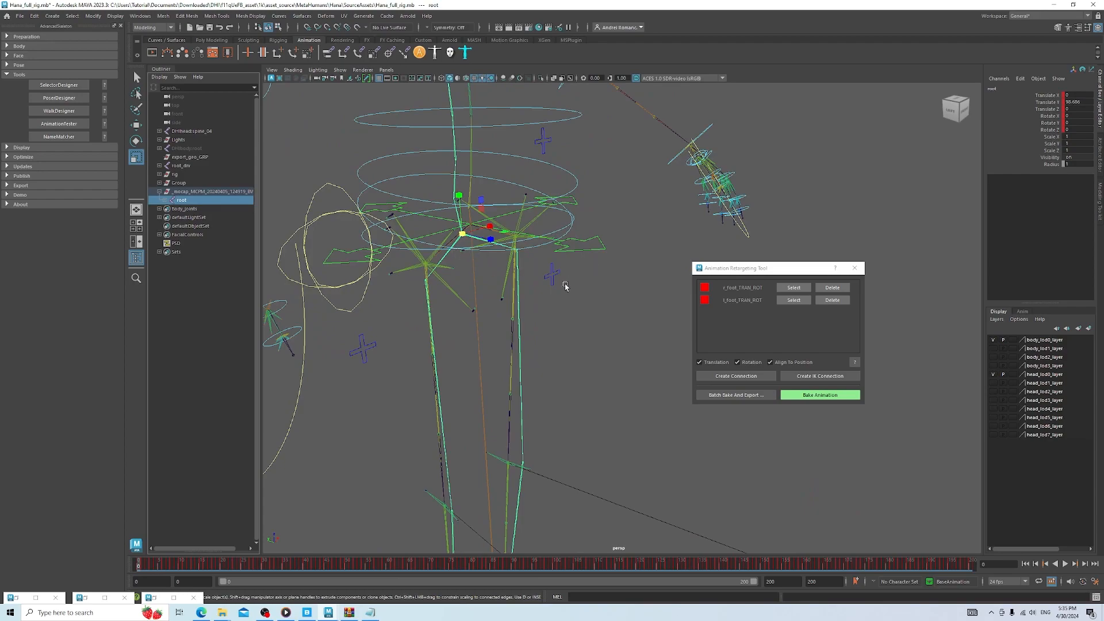
{"action": "scroll", "coordinate": [565, 286], "scroll_direction": "up", "scroll_amount": 2}
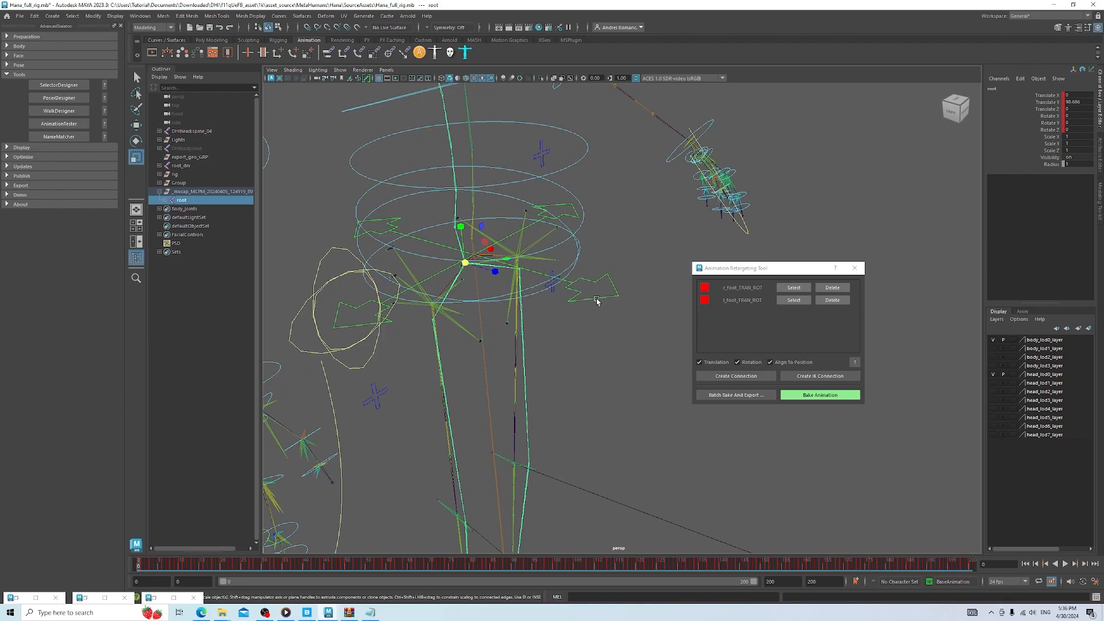
{"action": "left_click", "coordinate": [596, 301]}
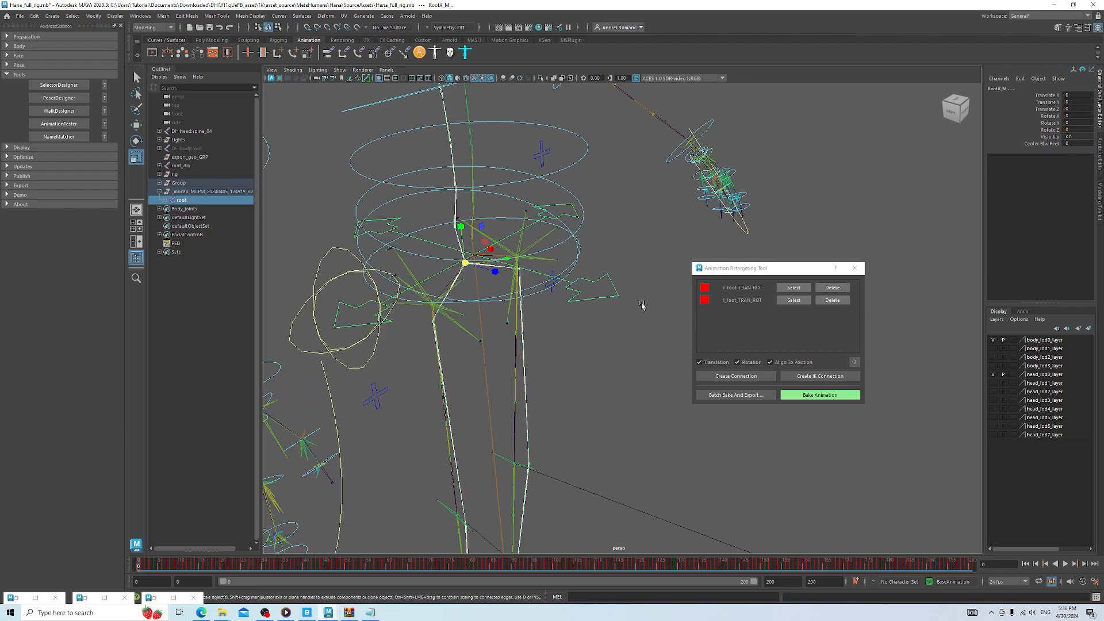
{"action": "left_click", "coordinate": [733, 379]}
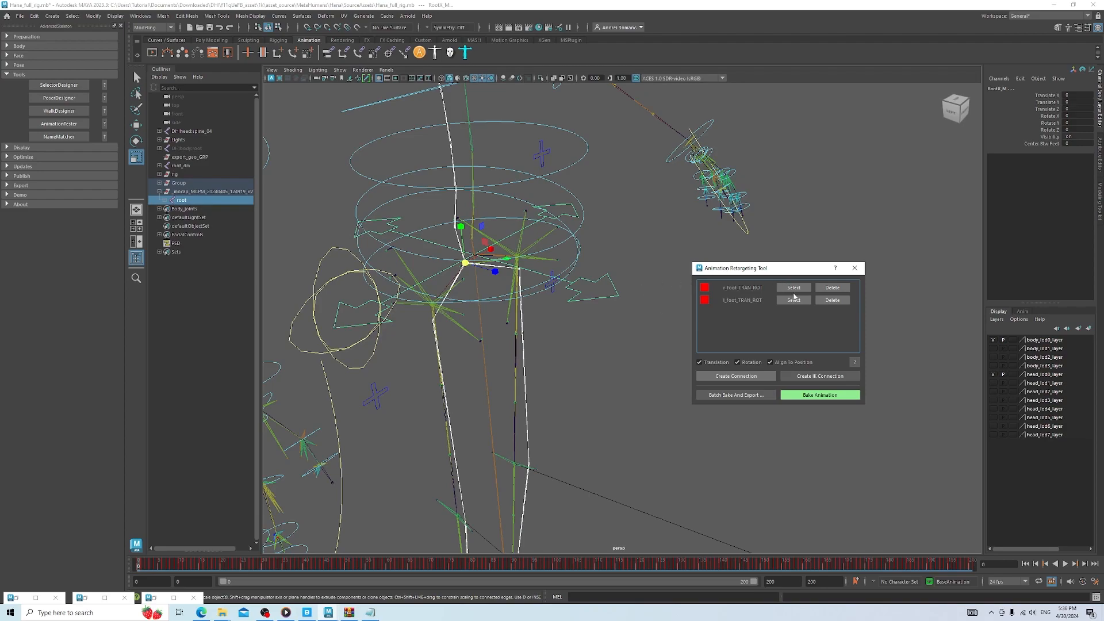
{"action": "left_click", "coordinate": [736, 376]}
{"action": "scroll", "coordinate": [567, 315], "scroll_direction": "down", "scroll_amount": 4}
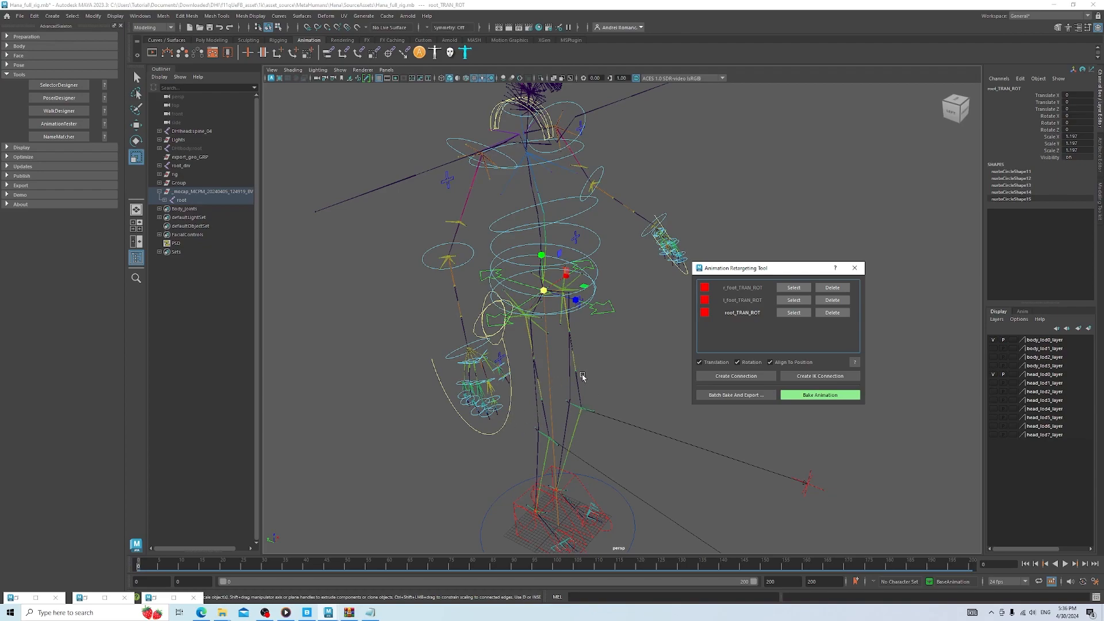
{"action": "mouse_move", "coordinate": [615, 368]}
{"action": "left_mouse_down", "text": "alt"}
{"action": "mouse_move", "coordinate": [642, 358]}
{"action": "mouse_move", "coordinate": [599, 368]}
{"action": "left_mouse_up", "text": "alt"}
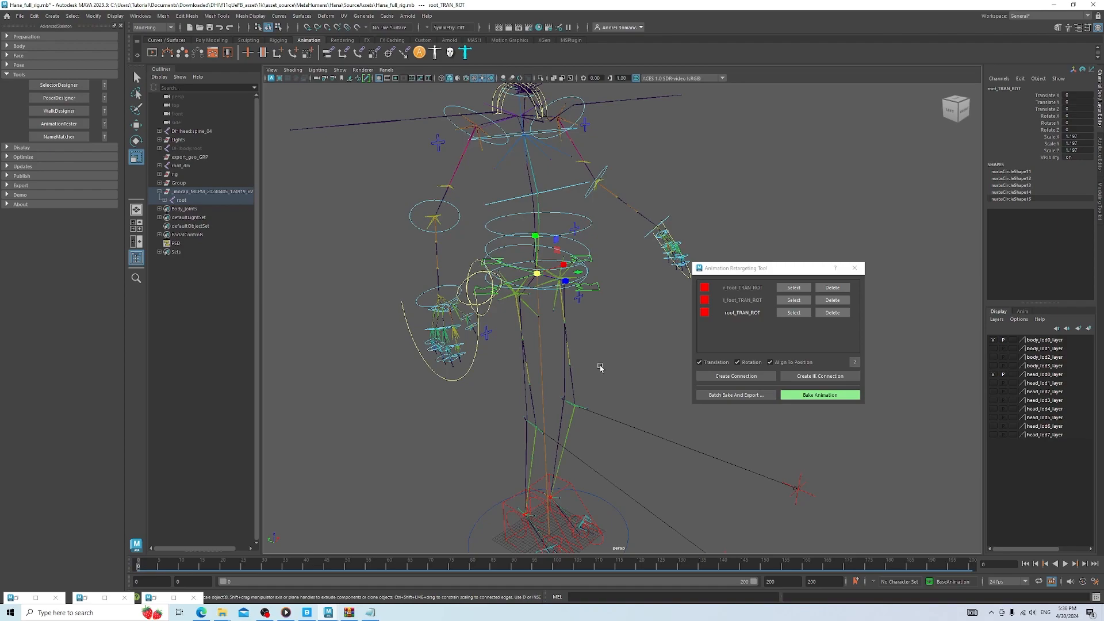
Limit new connections to rotation by disabling Translation and Align To Position, move the retargeting window clear, and expand the mocap root joint's hierarchy
{"action": "left_click", "coordinate": [713, 361]}
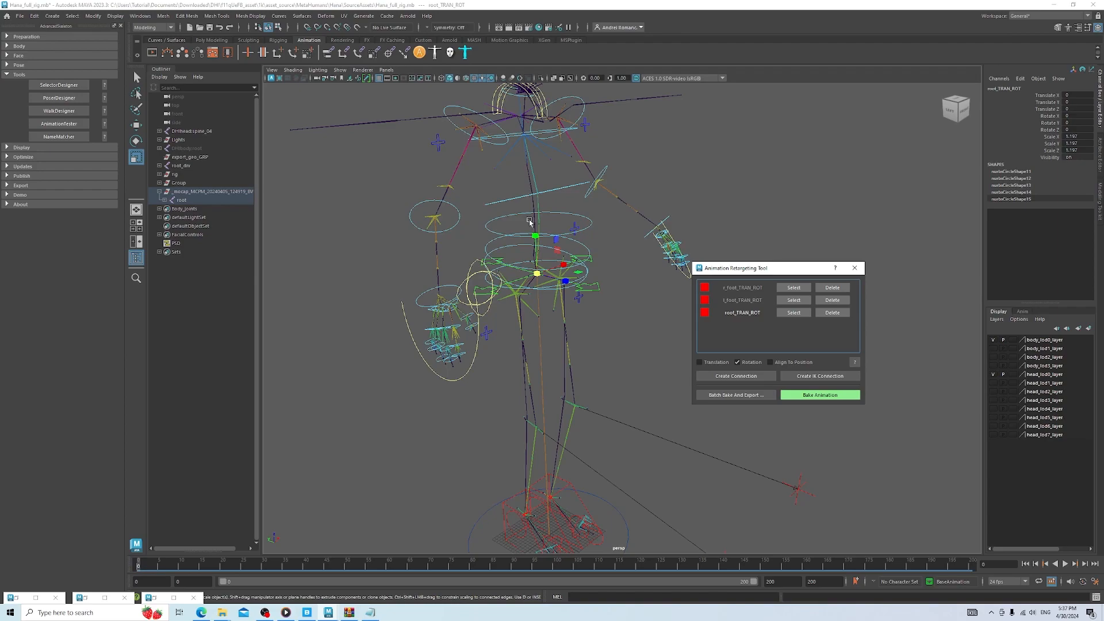
{"action": "left_click_drag", "start_coordinate": [770, 272], "coordinate": [813, 161]}
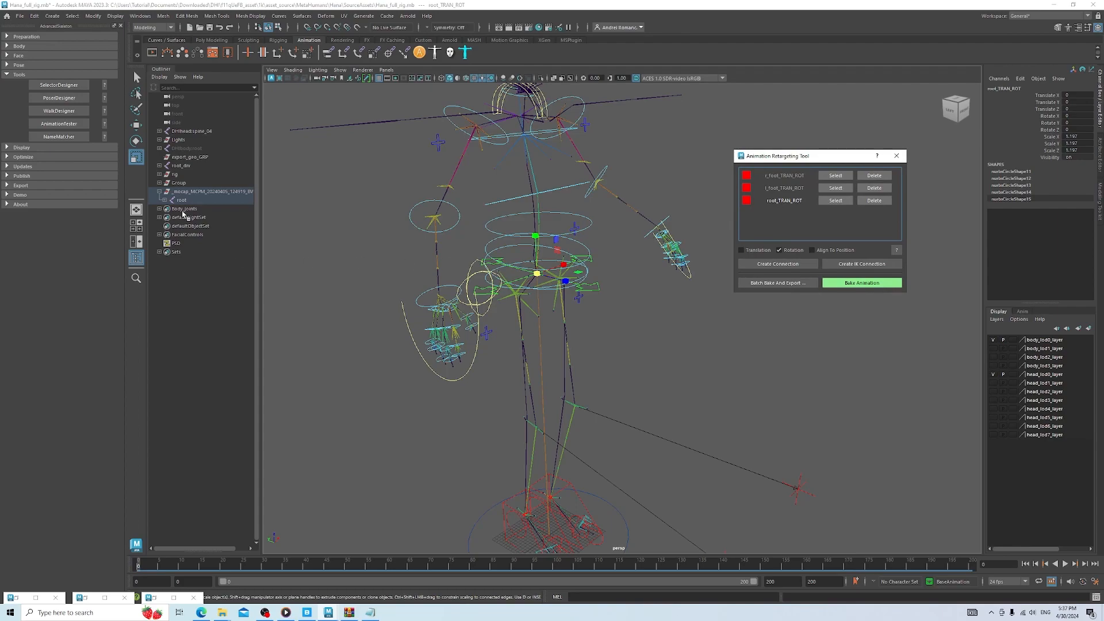
{"action": "left_click", "coordinate": [164, 200]}
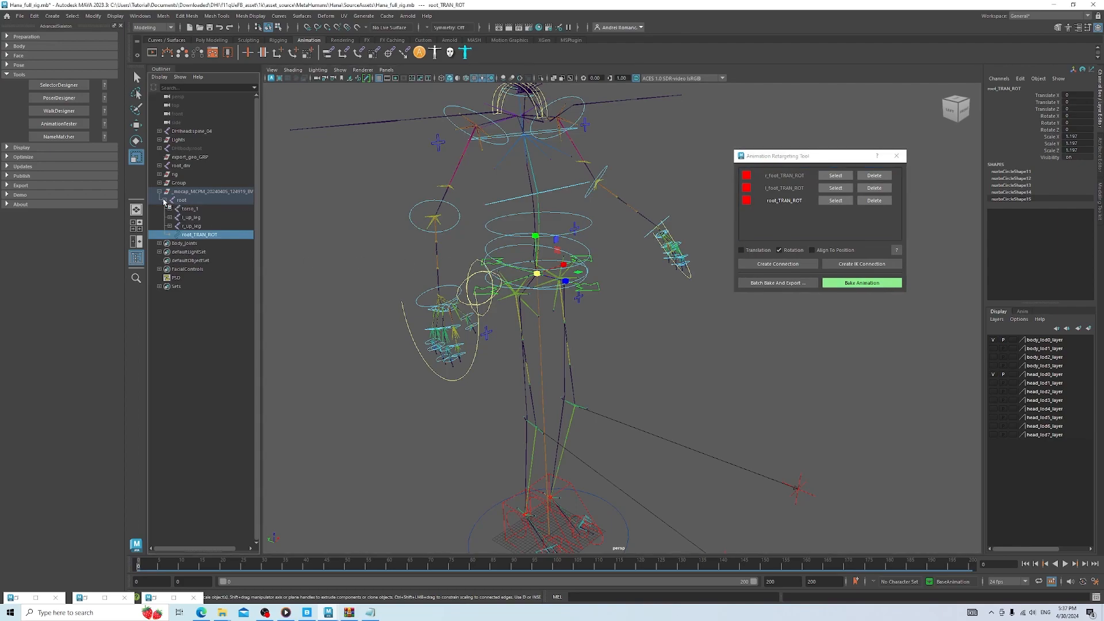
{"action": "left_click", "coordinate": [193, 208]}
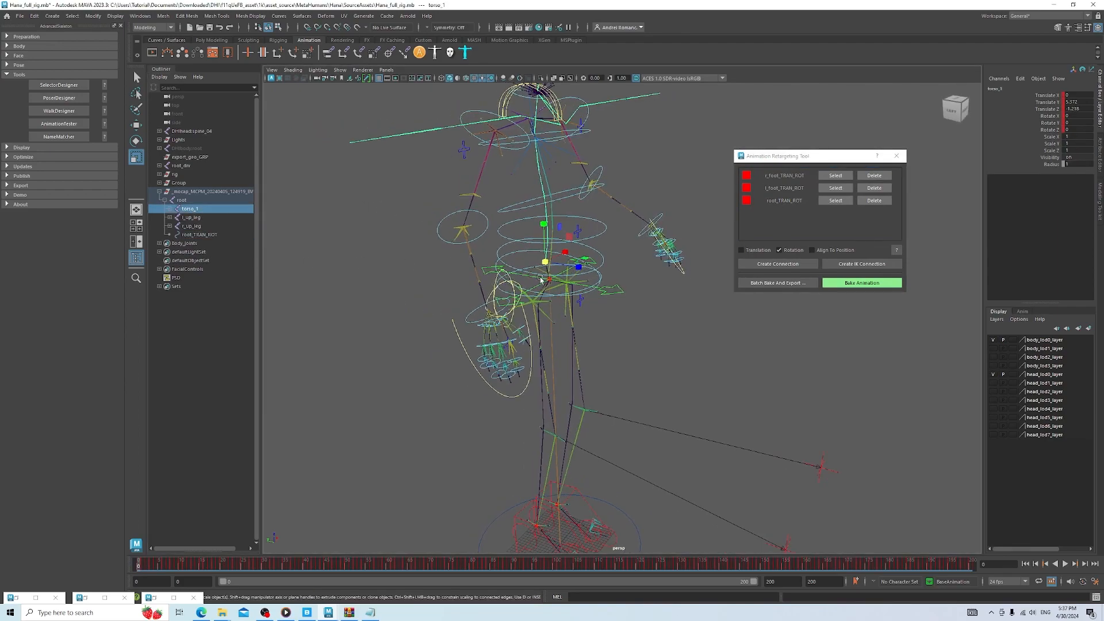
{"action": "scroll", "coordinate": [528, 277], "scroll_direction": "up", "scroll_amount": 4}
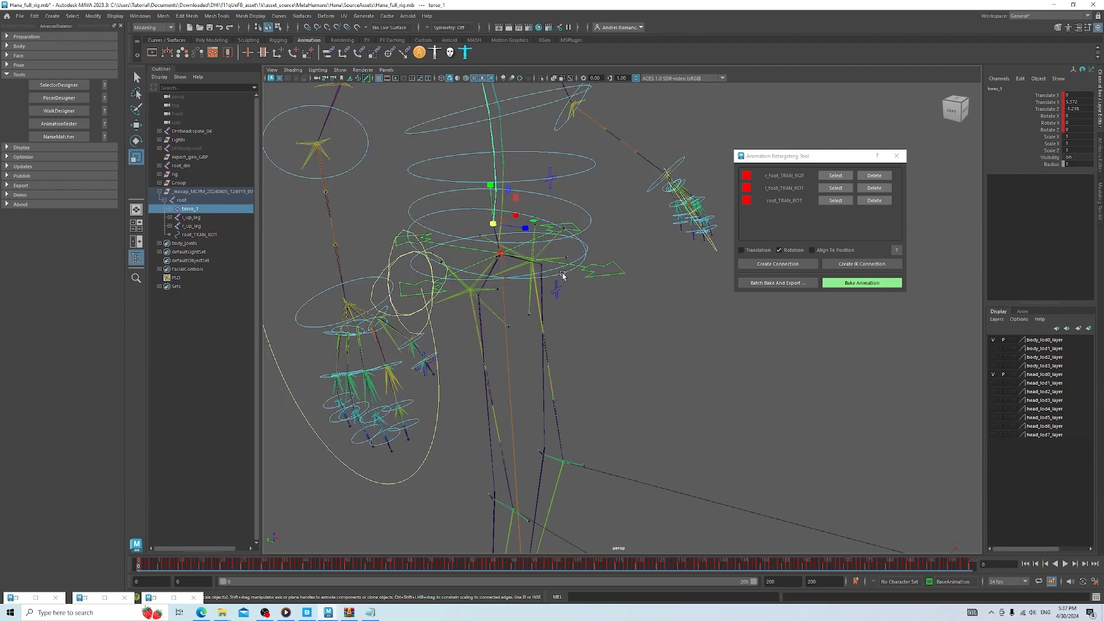
{"action": "left_click", "coordinate": [562, 276]}
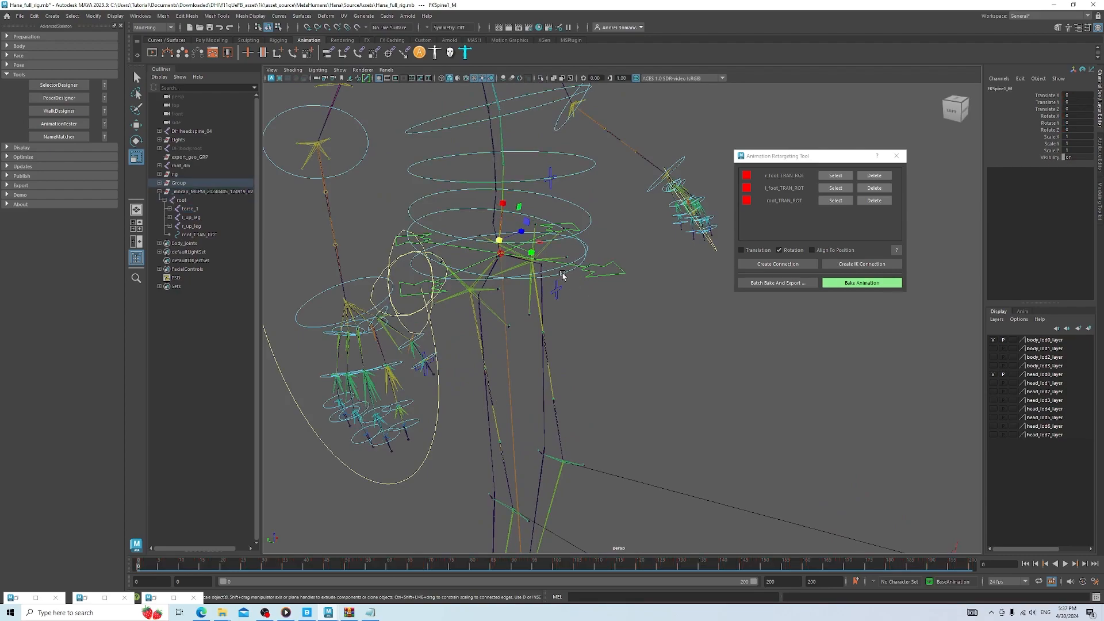
{"action": "left_click", "coordinate": [552, 271]}
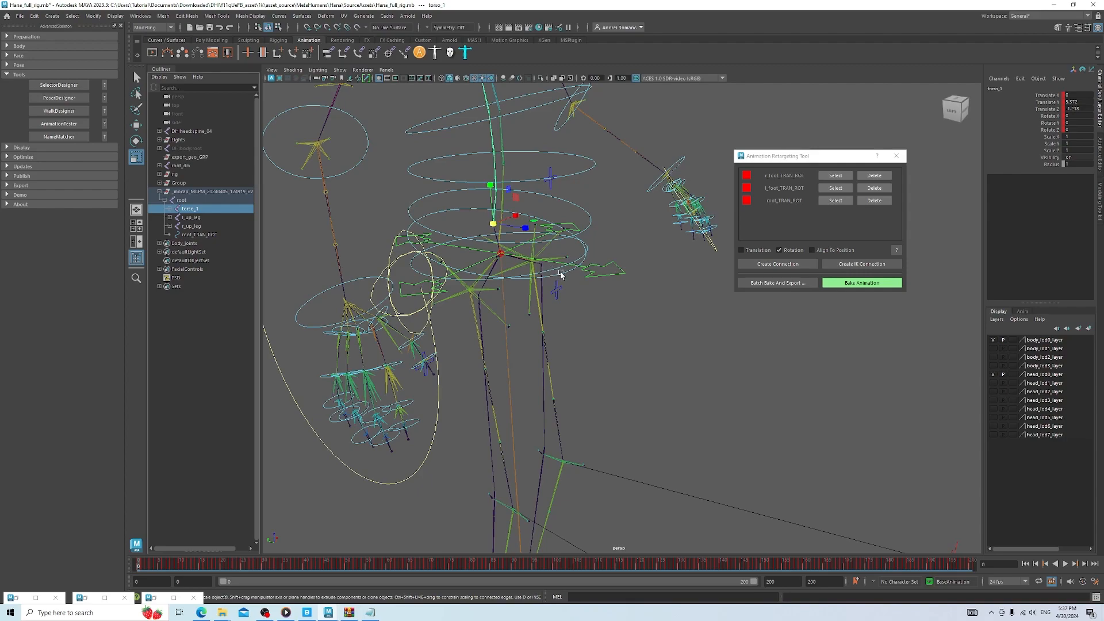
{"action": "left_click", "coordinate": [555, 269]}
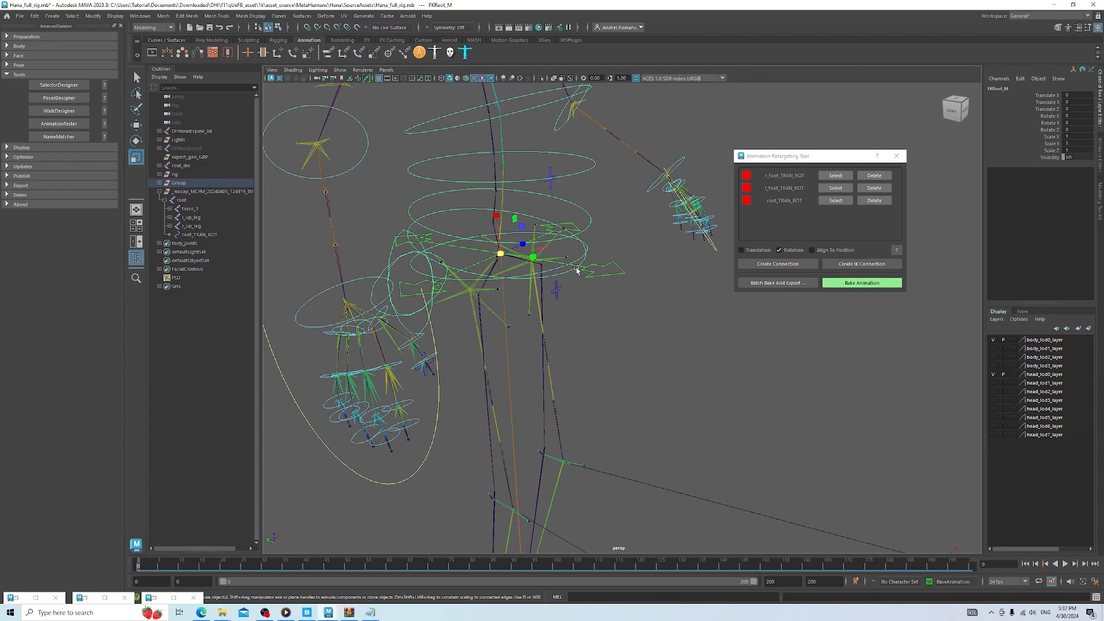
Create a rotation-only connection from the mocap torso_1 joint to the FKRoot_M control at the pelvis
{"action": "left_click", "coordinate": [196, 210]}
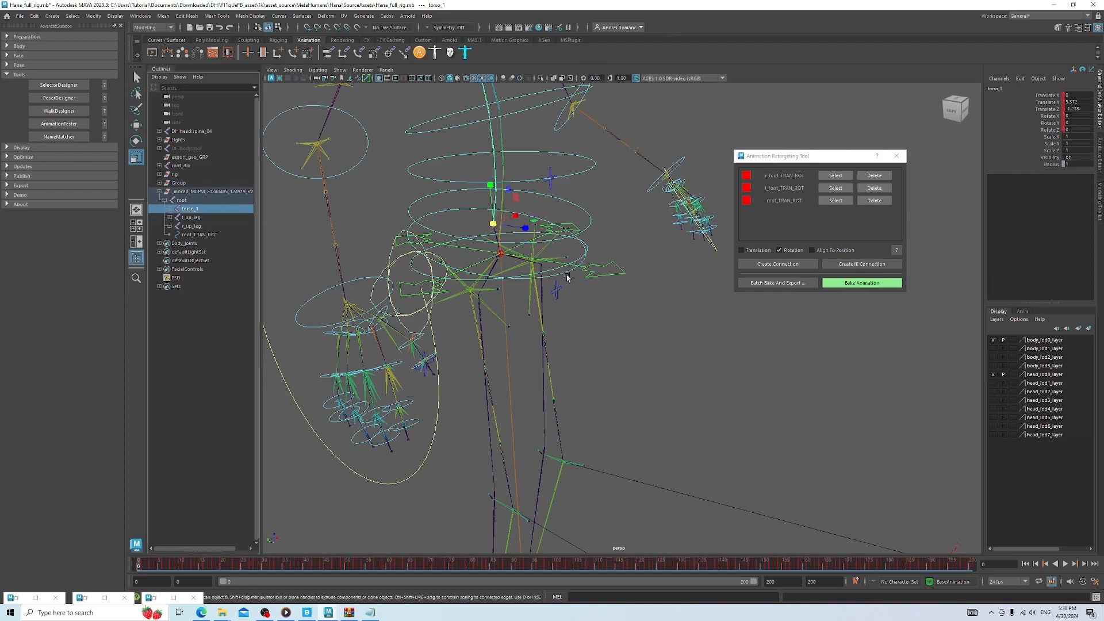
{"action": "scroll", "coordinate": [567, 276], "scroll_direction": "up", "scroll_amount": 2}
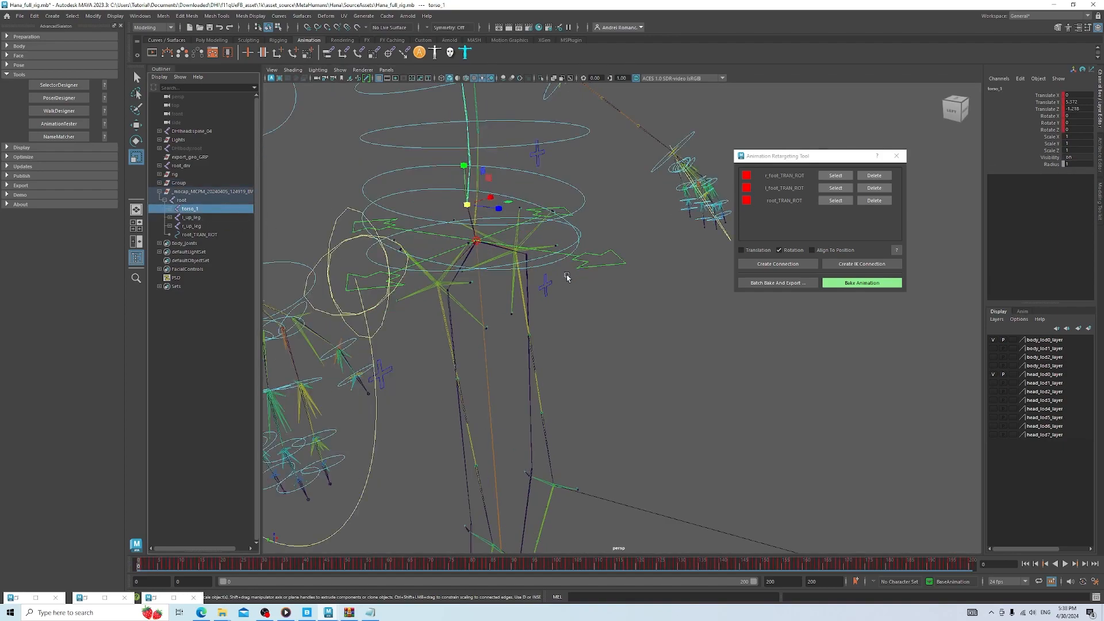
{"action": "left_click", "coordinate": [540, 258]}
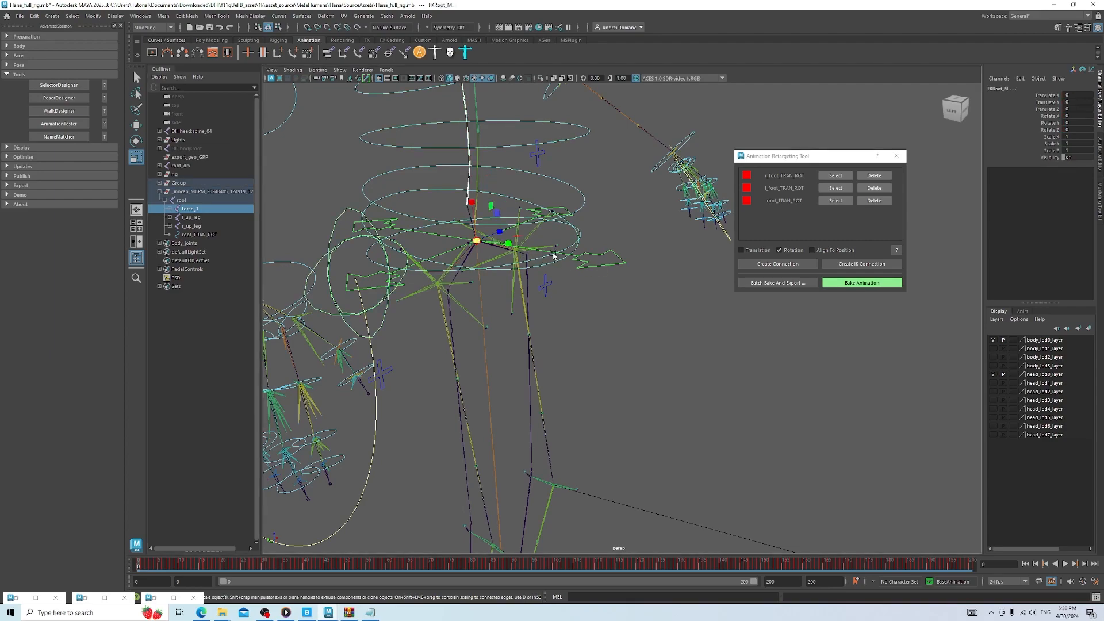
{"action": "left_click", "coordinate": [779, 266]}
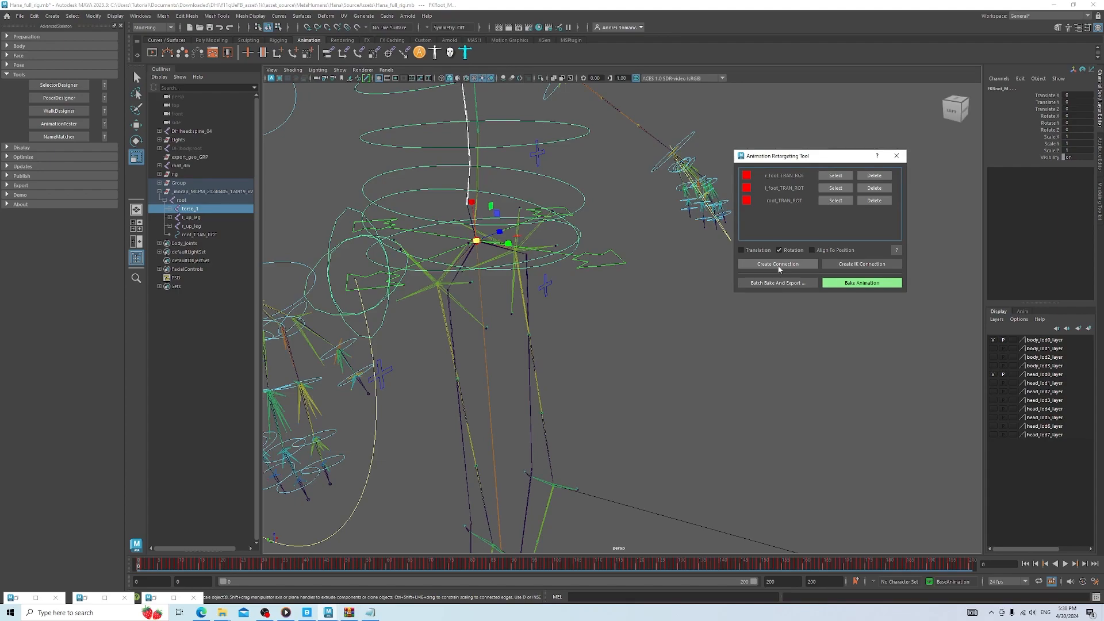
{"action": "left_click", "coordinate": [522, 254]}
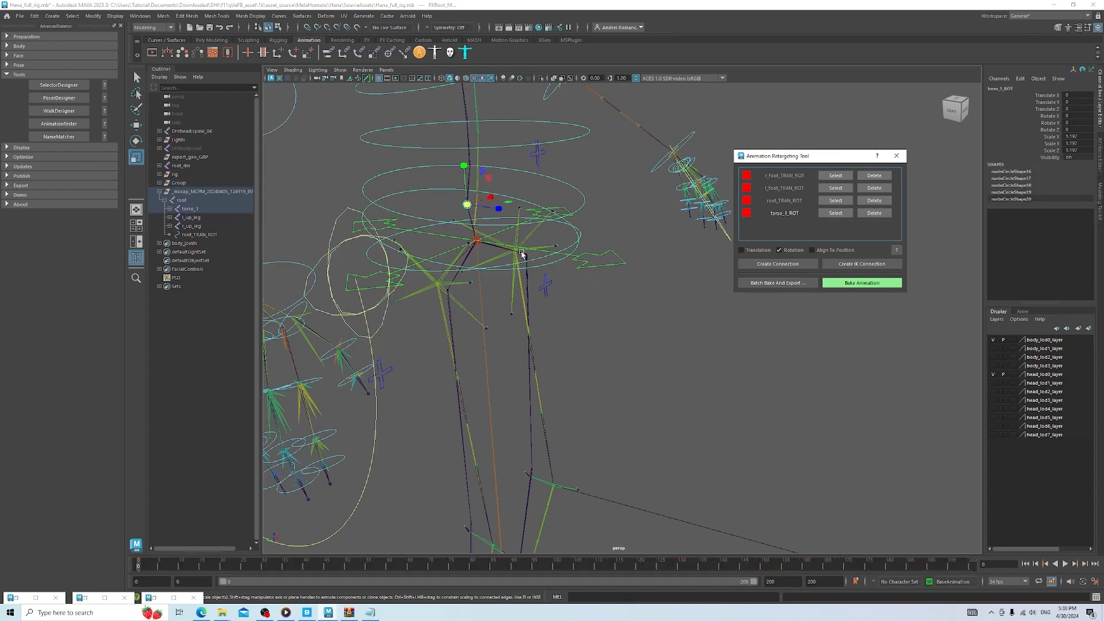
Play the animation to check how the rig follows the mocap skeleton, stopping at about frame 171
{"action": "scroll", "coordinate": [523, 254], "scroll_direction": "down", "scroll_amount": 5}
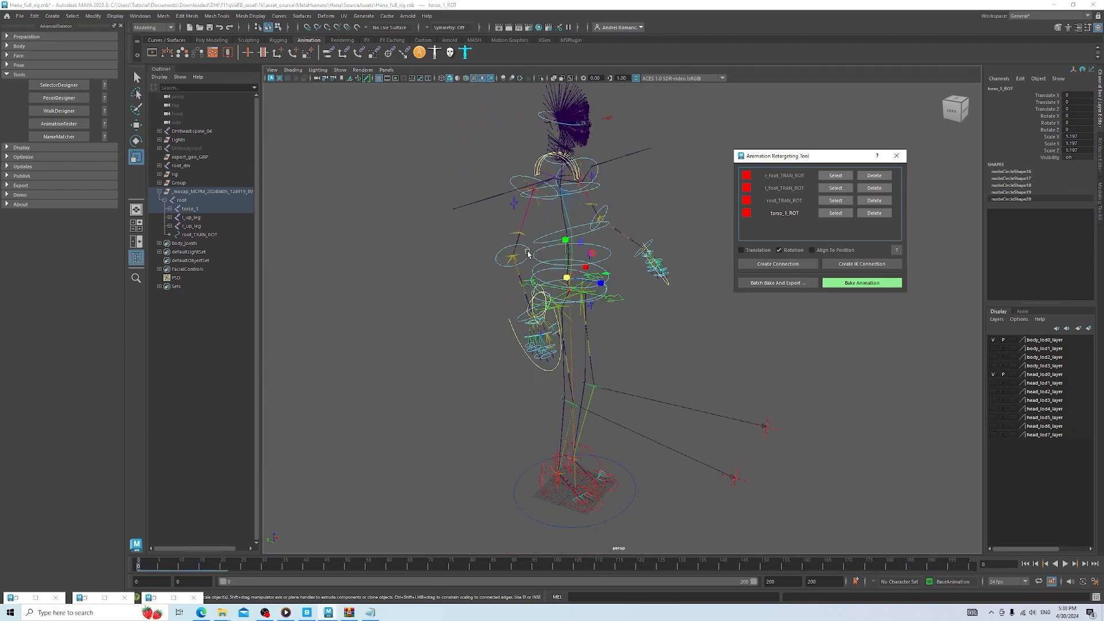
{"action": "scroll", "coordinate": [528, 253], "scroll_direction": "down", "scroll_amount": 2}
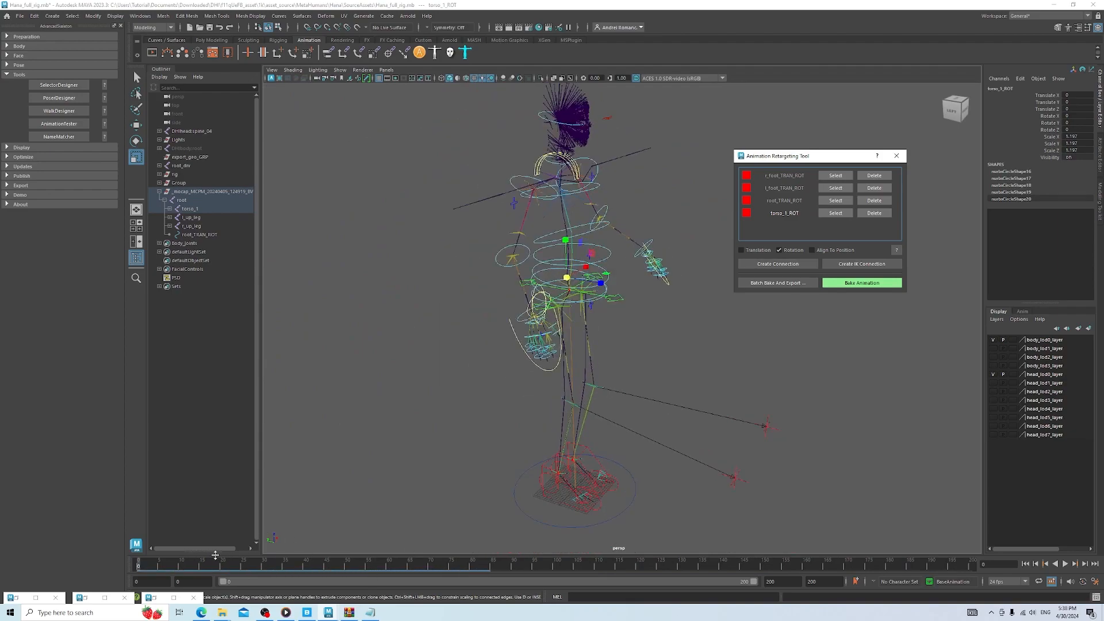
{"action": "scroll", "coordinate": [399, 438], "scroll_direction": "down", "scroll_amount": 3}
{"action": "key", "text": "alt+v"}
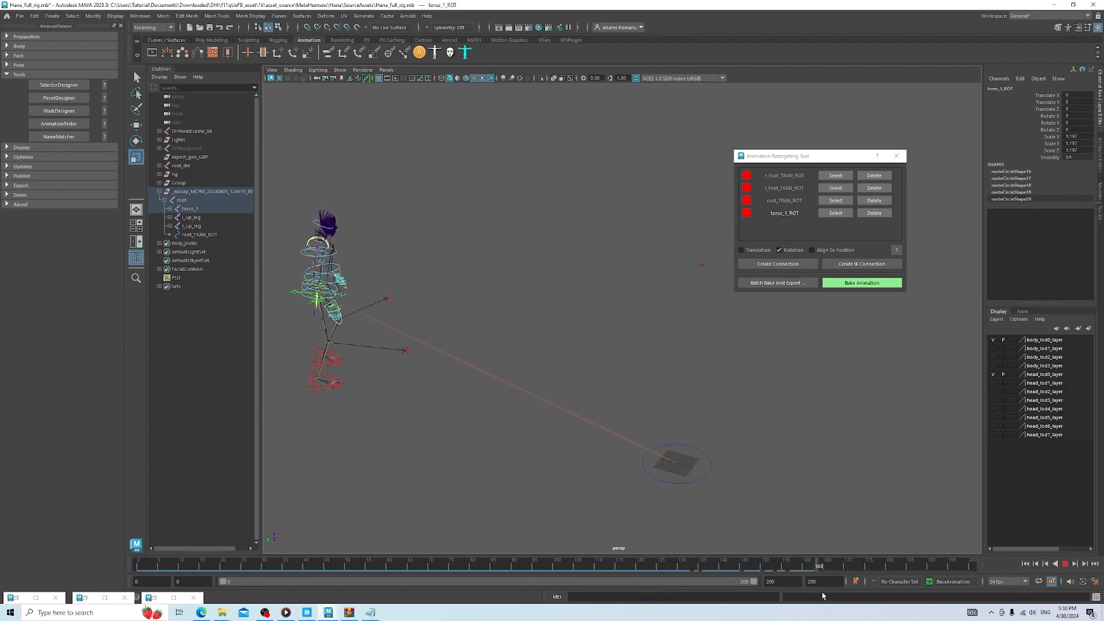
{"action": "key", "text": "alt+v"}
Show polygon geometry in the viewport again to display the character's body mesh
{"action": "left_click", "coordinate": [339, 70]}
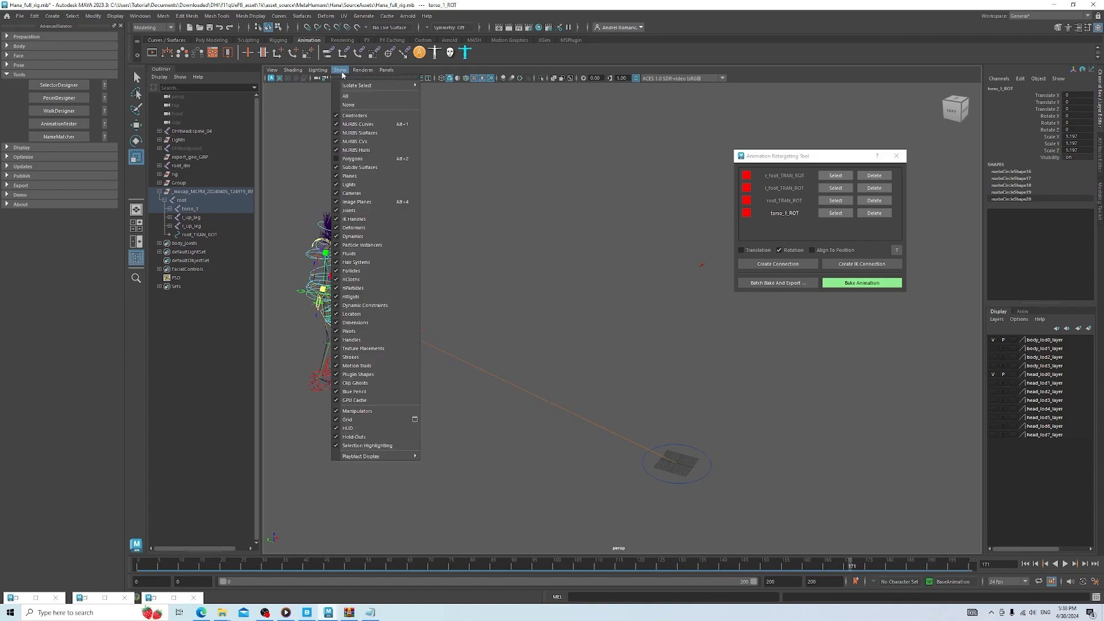
{"action": "left_click", "coordinate": [351, 159]}
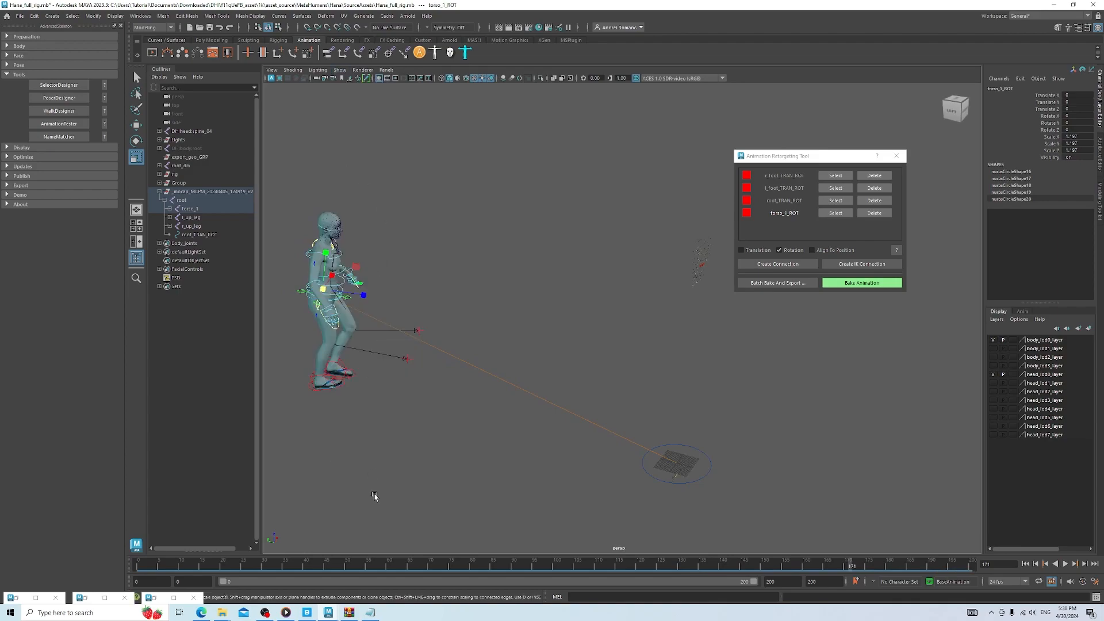
Play the animation to check the body mesh's motion, and stop it back at frame 0
{"action": "key", "text": "alt+v"}
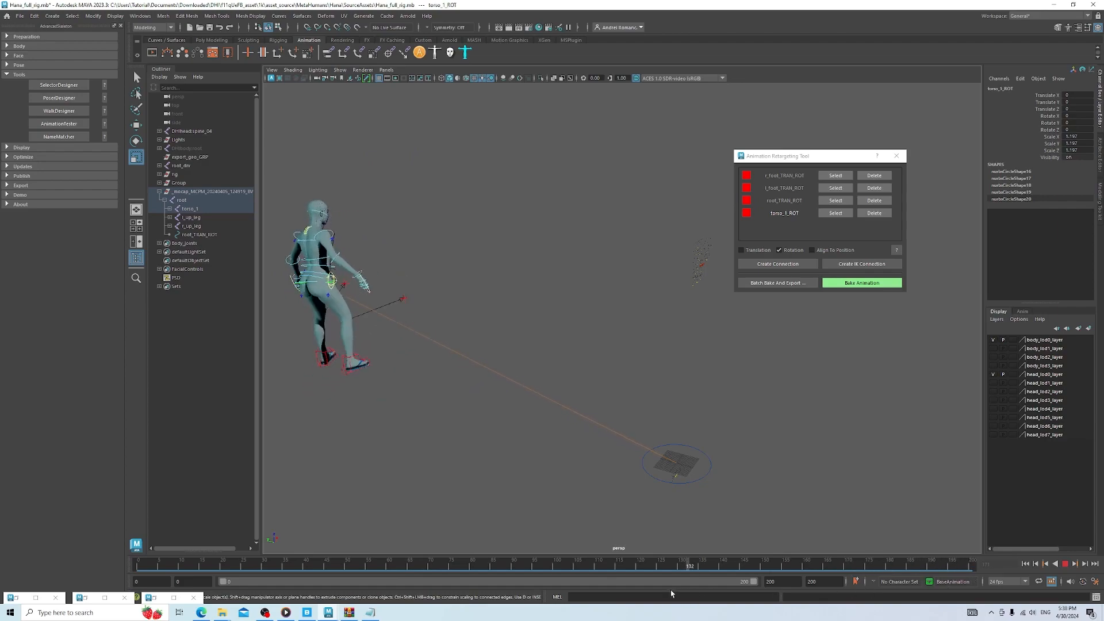
{"action": "left_click", "coordinate": [268, 560]}
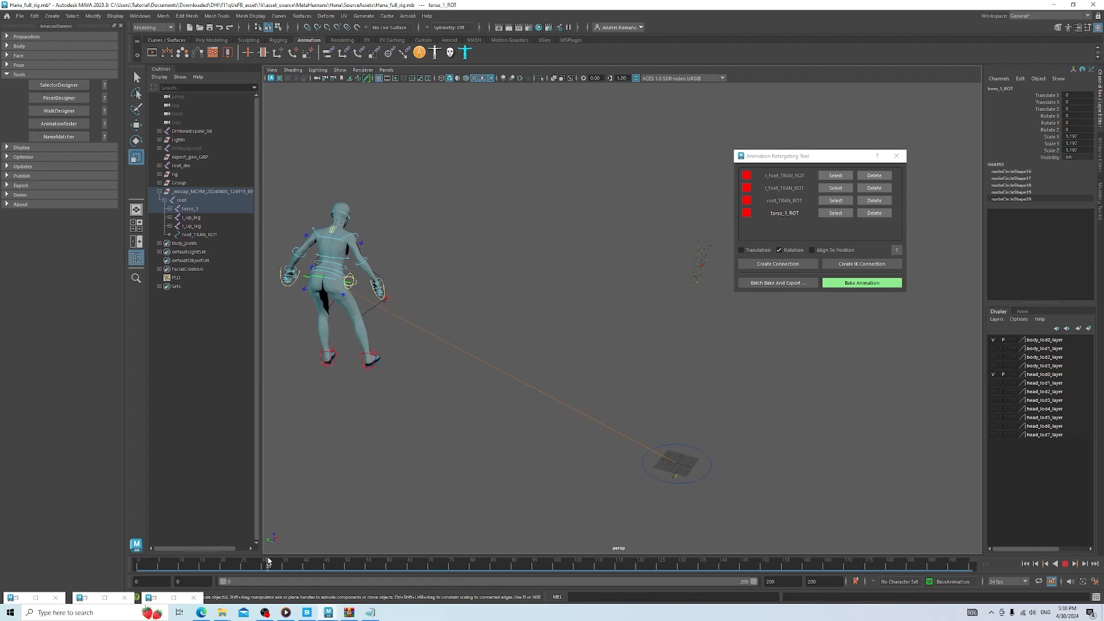
{"action": "left_click", "coordinate": [141, 562]}
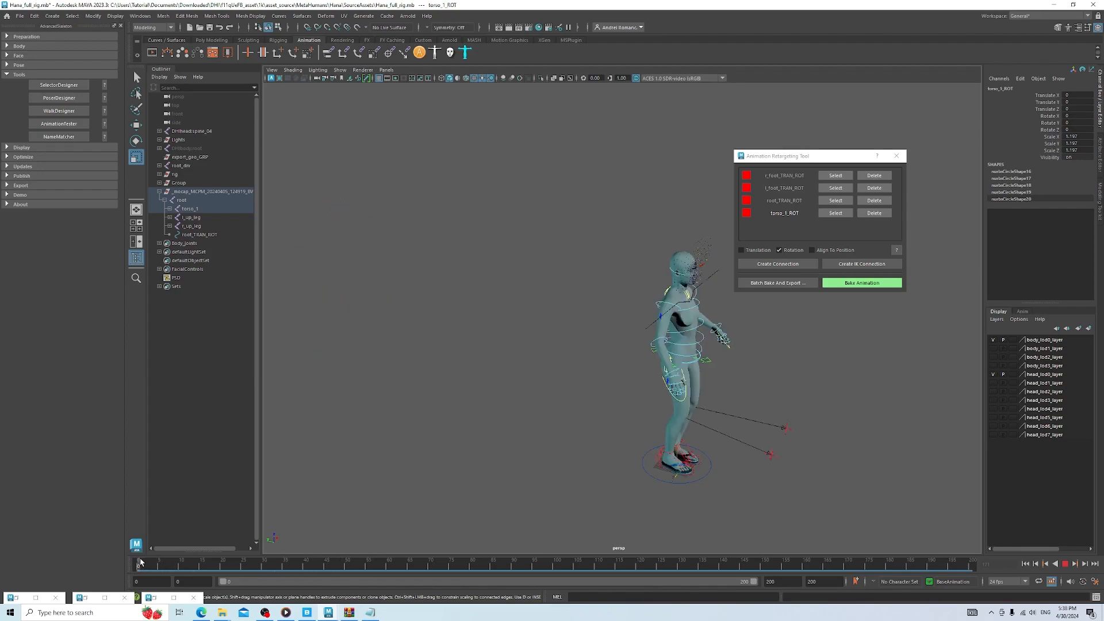
{"action": "key", "text": "Escape"}
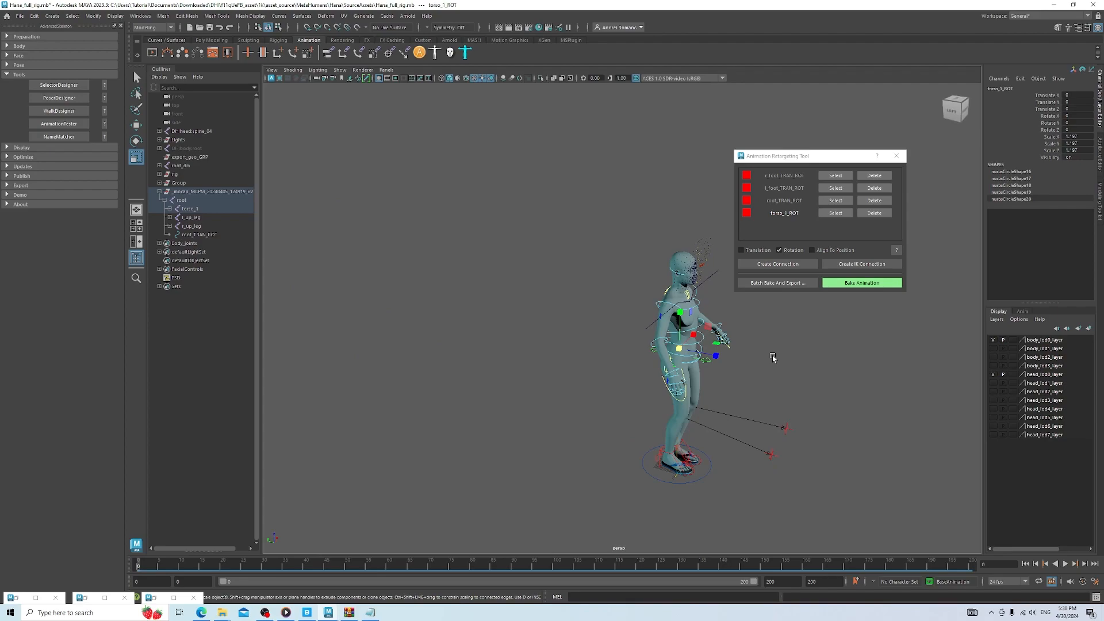
Create a rotation-only connection from the mocap torso_2 joint to the lowest spine control just above the pelvis
{"action": "scroll", "coordinate": [773, 357], "scroll_direction": "up", "scroll_amount": 5}
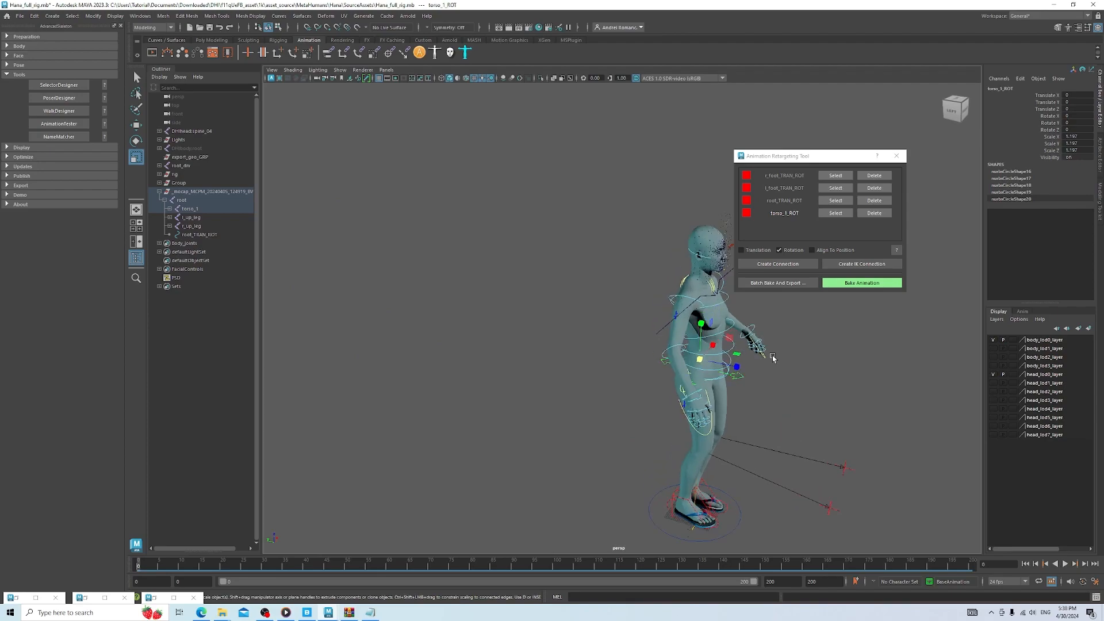
{"action": "middle_click_drag", "start_coordinate": [638, 371], "coordinate": [396, 332], "text": "alt"}
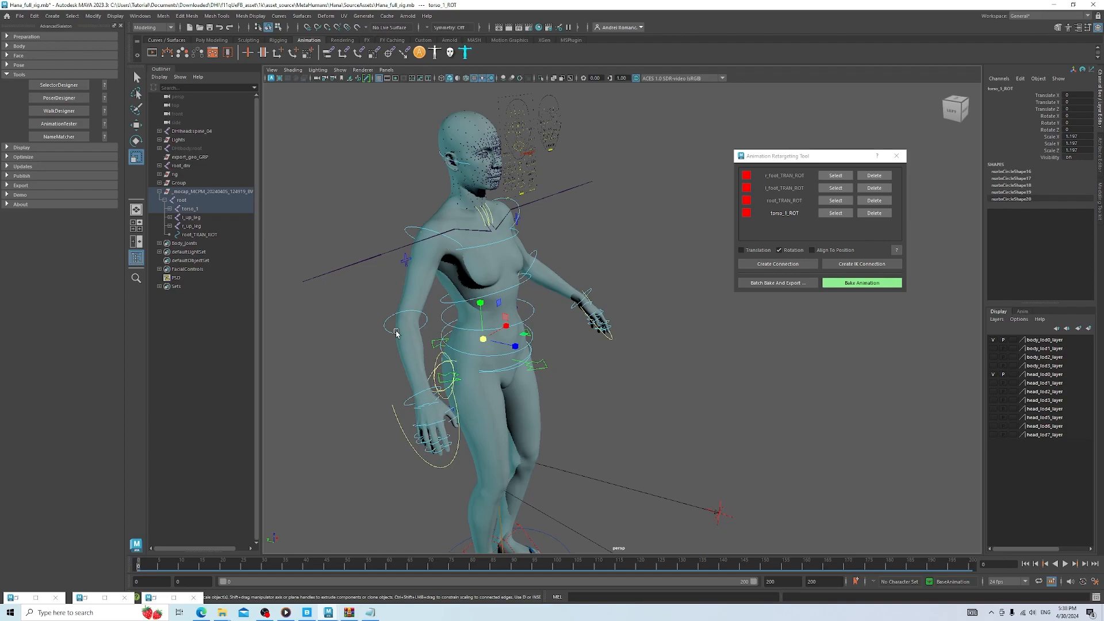
{"action": "right_click_drag", "start_coordinate": [396, 333], "coordinate": [650, 393], "text": "alt"}
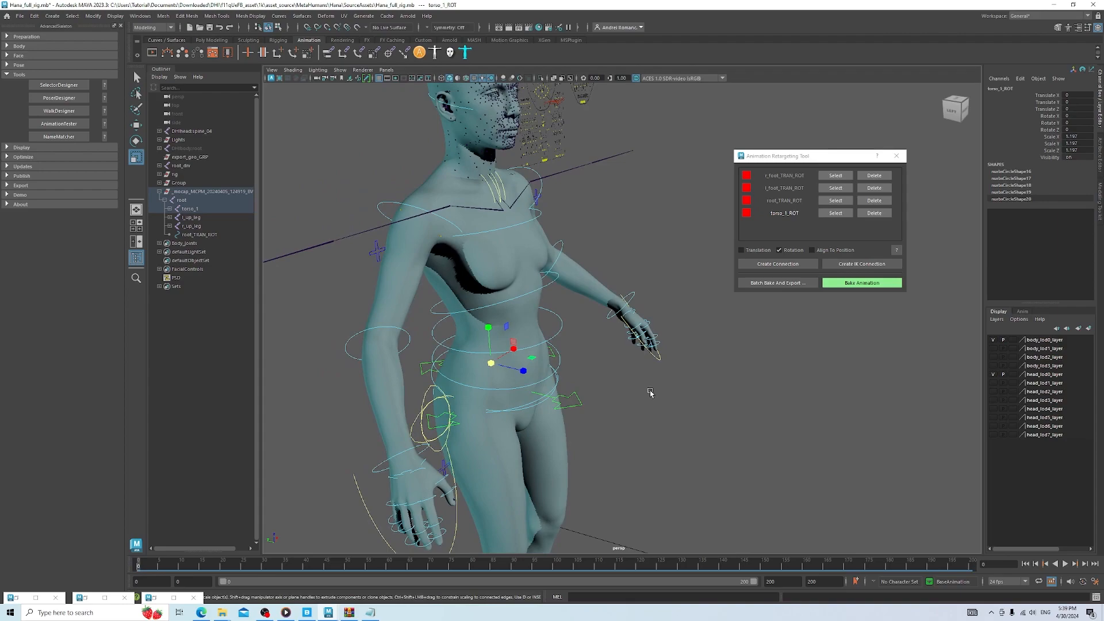
{"action": "left_click", "coordinate": [170, 209]}
{"action": "left_click", "coordinate": [195, 217]}
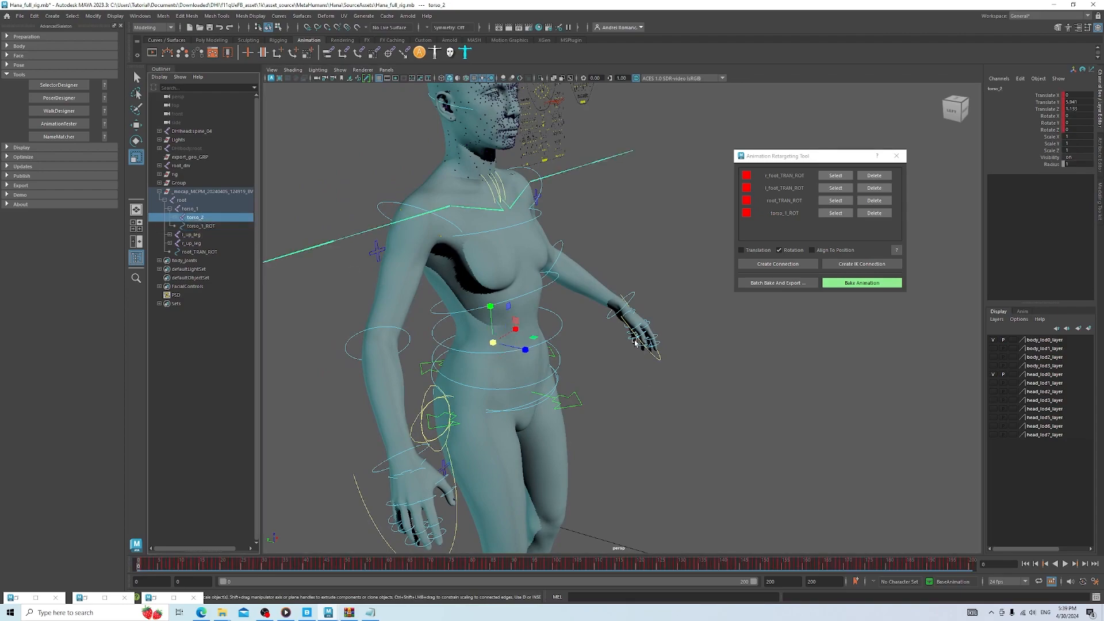
{"action": "scroll", "coordinate": [540, 411], "scroll_direction": "up", "scroll_amount": 2}
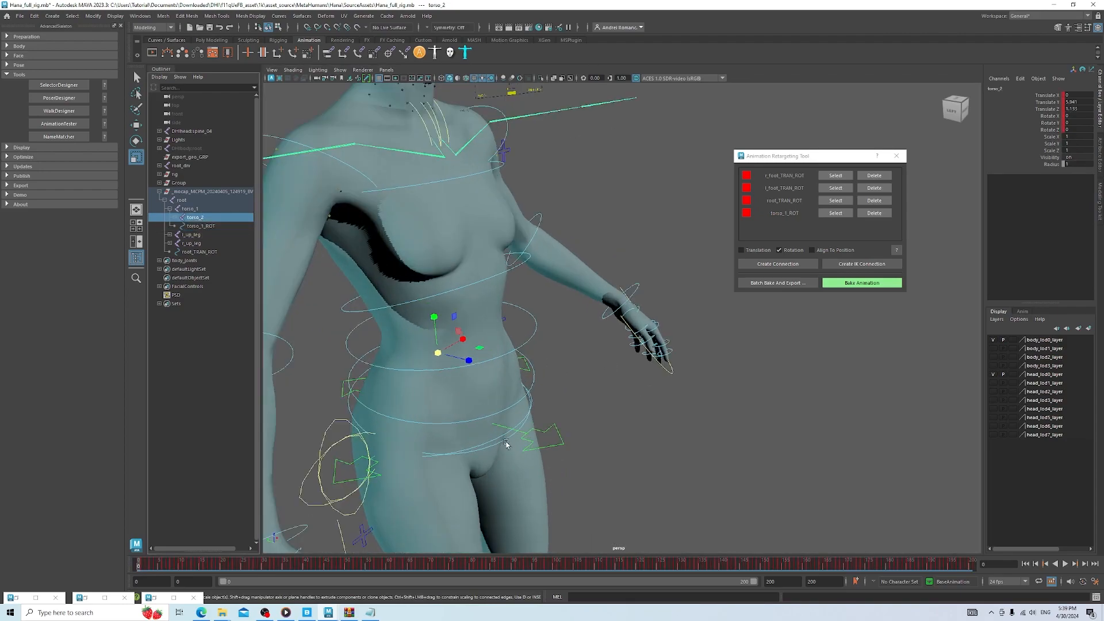
{"action": "left_click", "coordinate": [507, 444], "text": "shift"}
{"action": "left_click", "coordinate": [788, 265]}
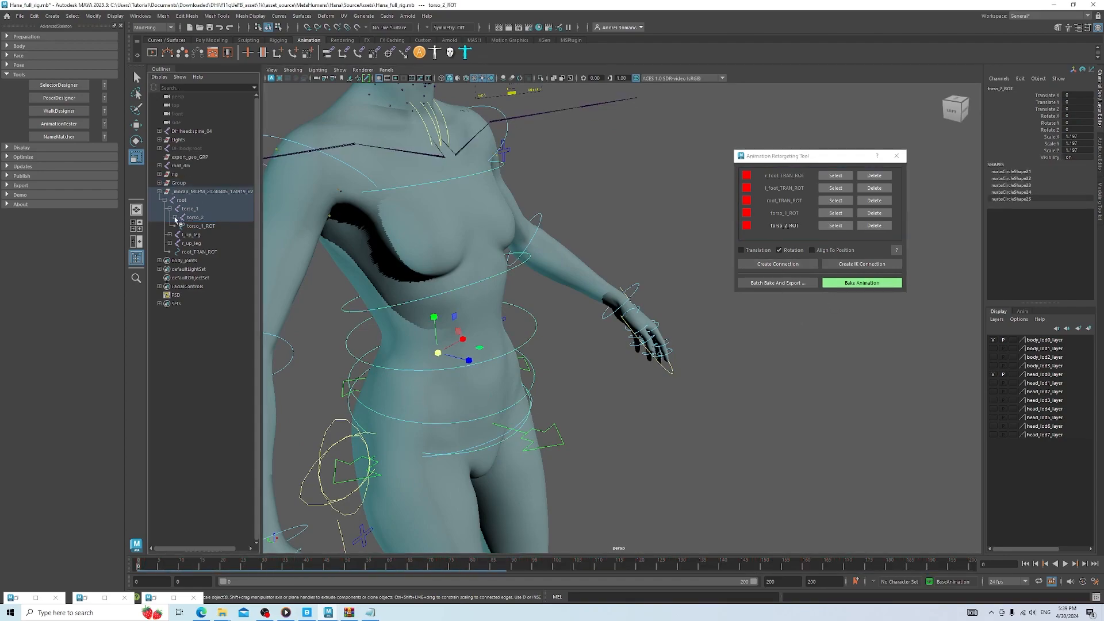
Clear the mistaken thigh joint selection and hide polygon geometry in the viewport to expose the spine controls
{"action": "left_click", "coordinate": [199, 226]}
{"action": "left_click", "coordinate": [512, 405], "text": "shift"}
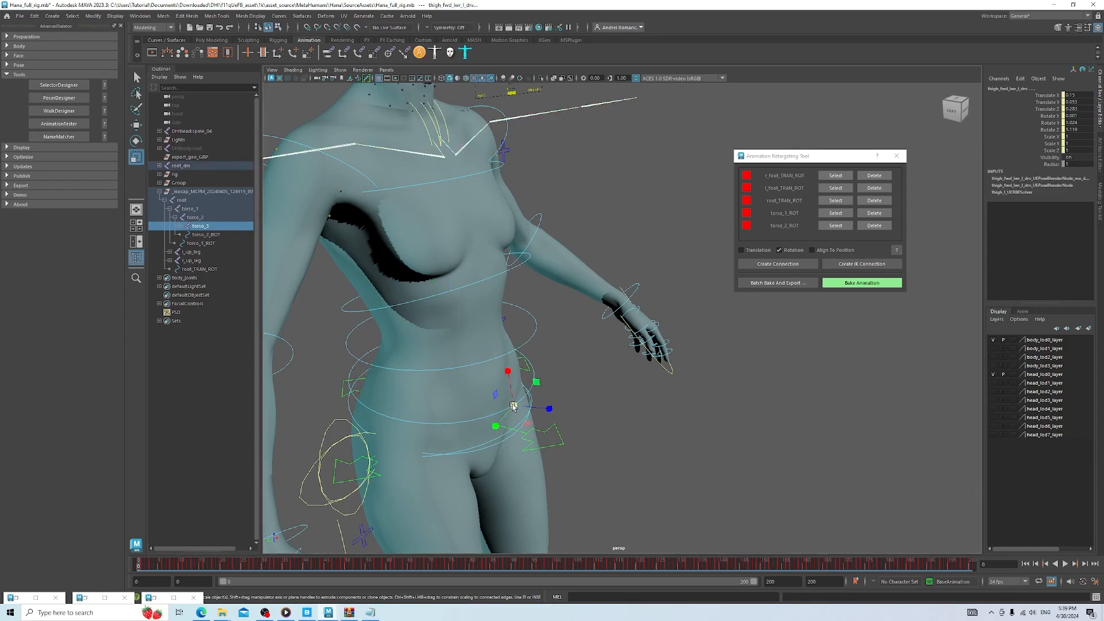
{"action": "left_click", "coordinate": [648, 392]}
{"action": "left_click", "coordinate": [340, 70]}
{"action": "left_click", "coordinate": [374, 152]}
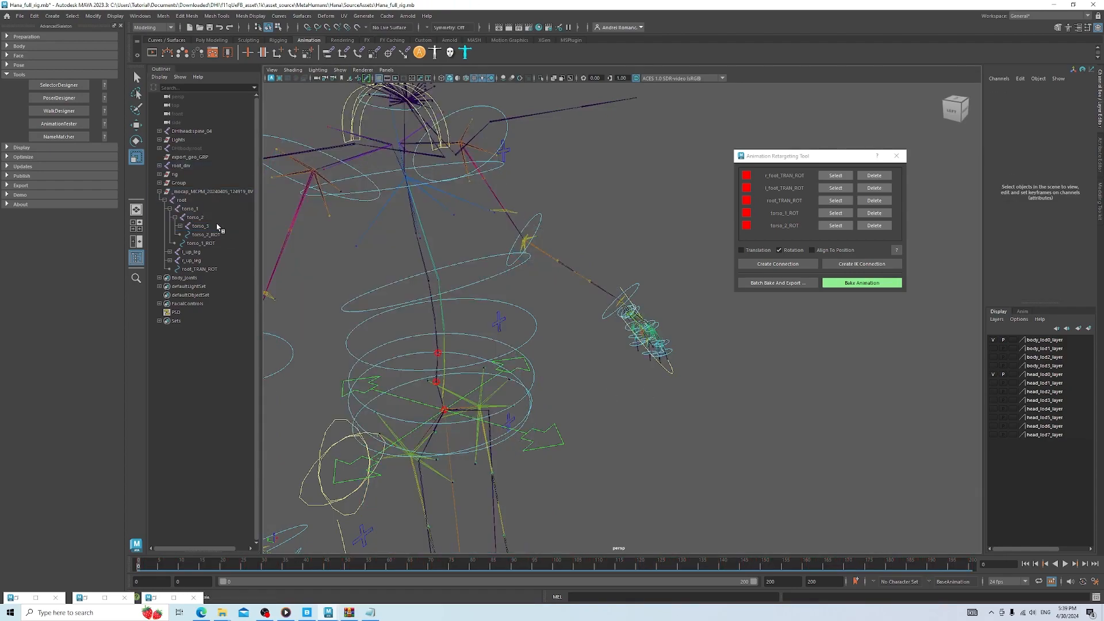
Create rotation-only connections from torso_3 to the second spine control and from torso_4 to FKSpine3_M
{"action": "left_click", "coordinate": [201, 226]}
{"action": "left_click", "coordinate": [523, 401]}
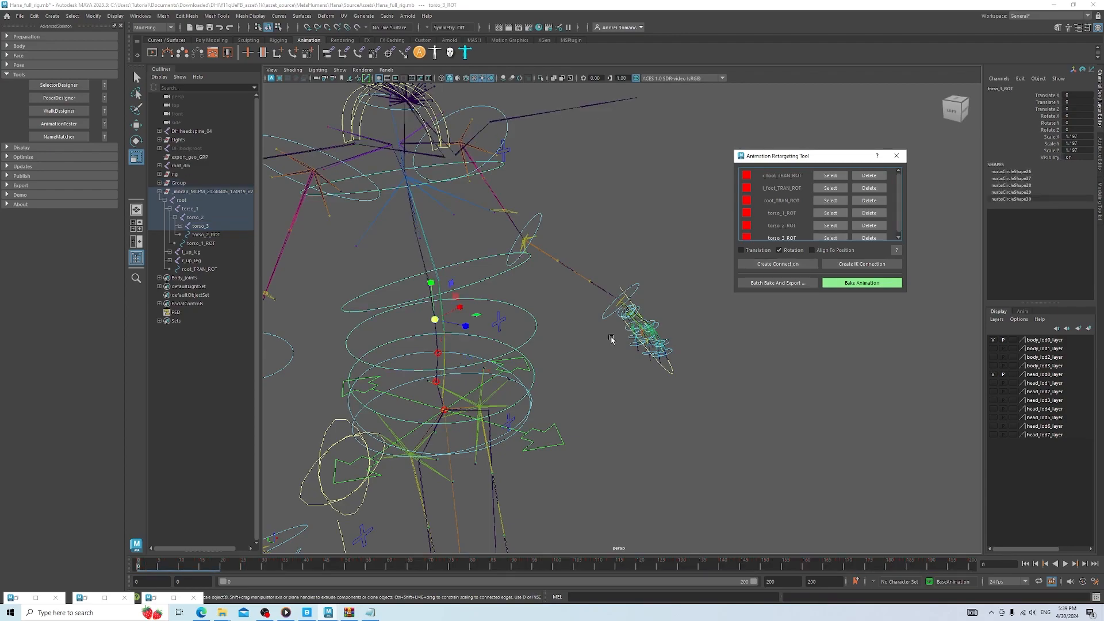
{"action": "left_click", "coordinate": [180, 225]}
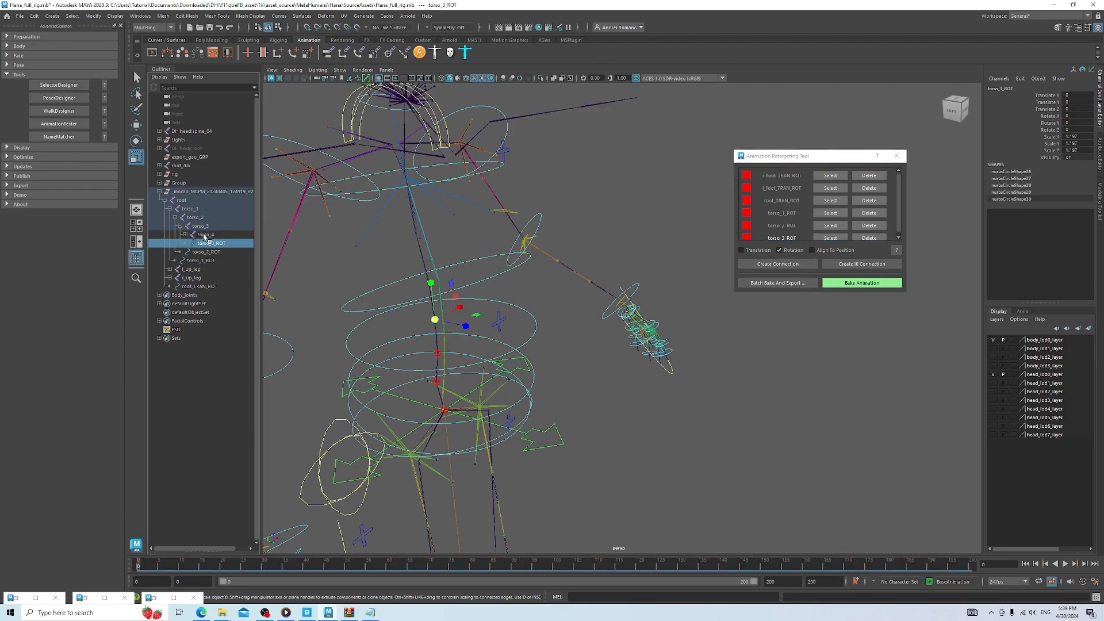
{"action": "left_click", "coordinate": [205, 235]}
{"action": "left_click", "coordinate": [472, 368], "text": "shift"}
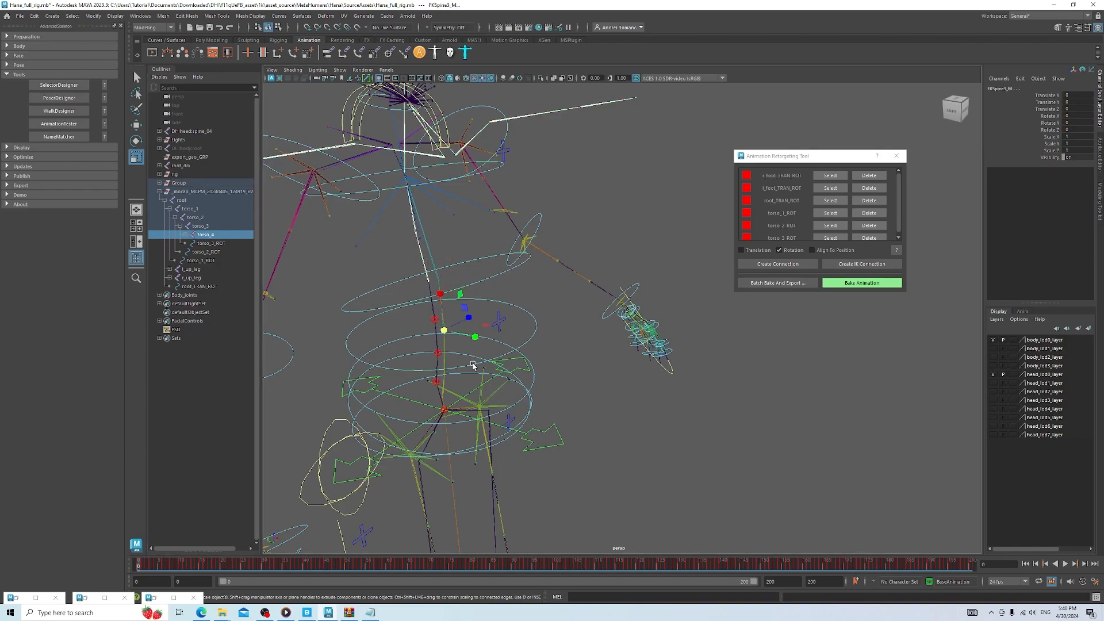
{"action": "left_click", "coordinate": [798, 265]}
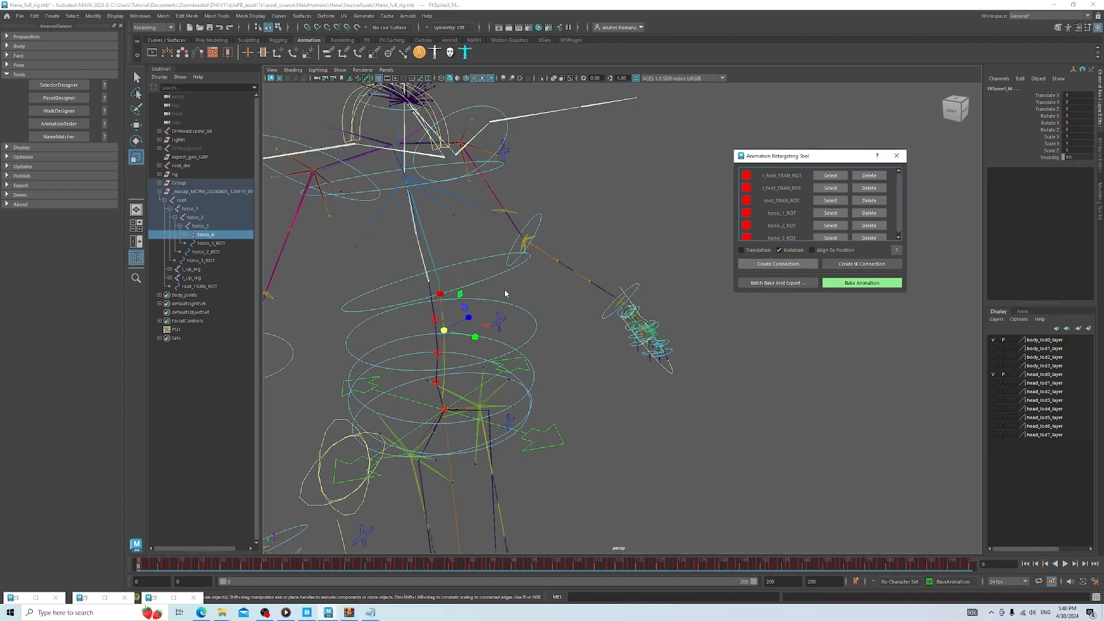
Create rotation-only connections from torso_5 to the spine control above FKSpine3_M and from torso_6 to FKChest_M
{"action": "left_click", "coordinate": [185, 234]}
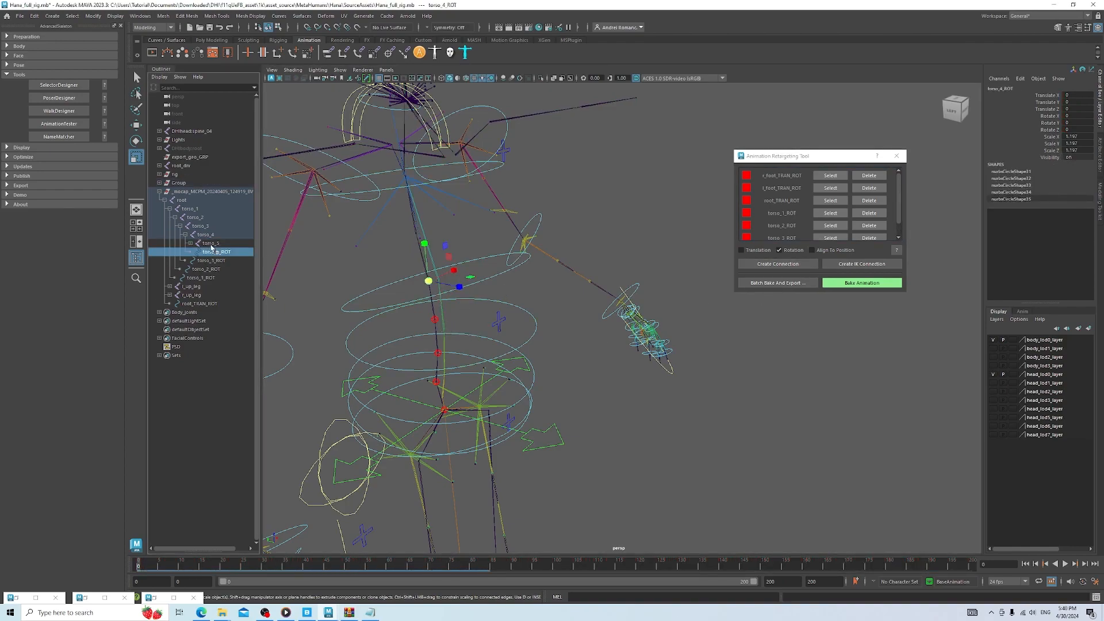
{"action": "left_click", "coordinate": [211, 245]}
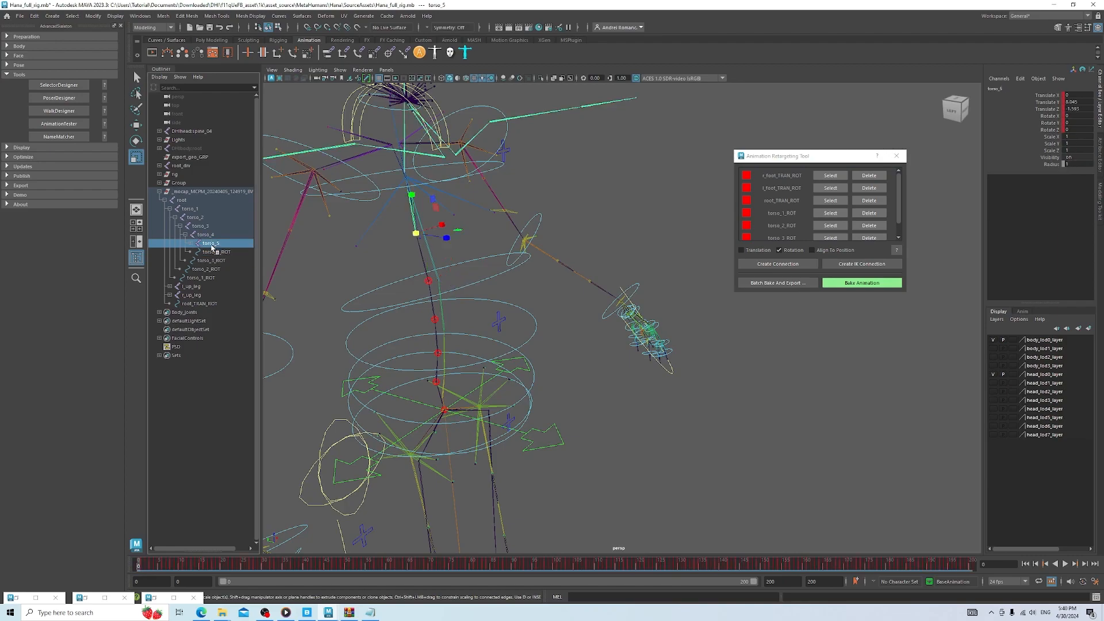
{"action": "left_click", "coordinate": [476, 286], "text": "shift"}
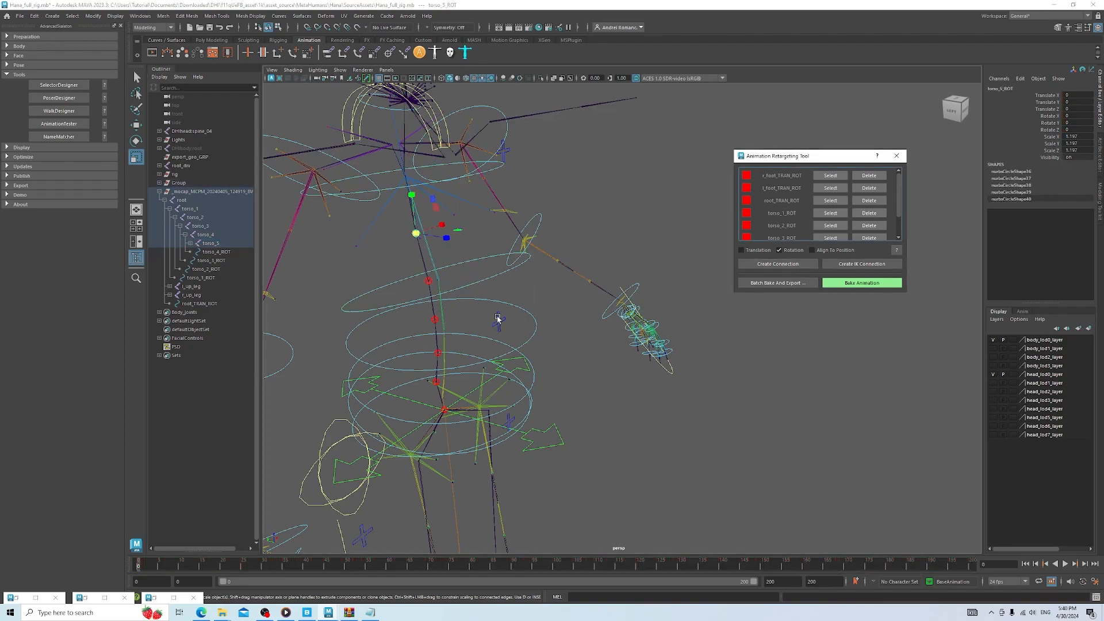
{"action": "left_click", "coordinate": [190, 243]}
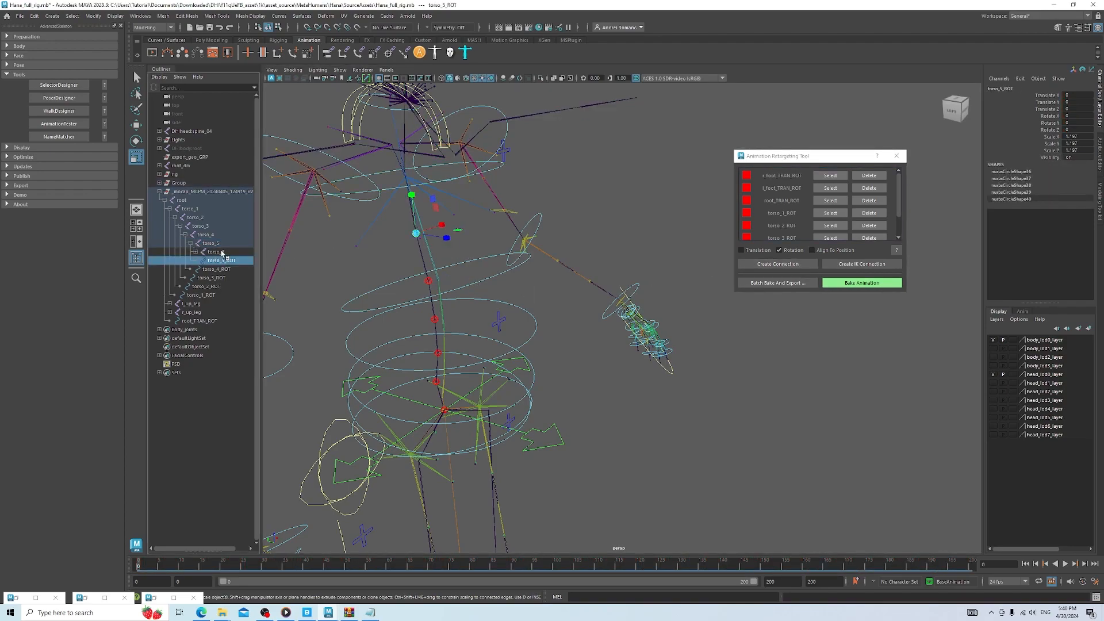
{"action": "left_click", "coordinate": [216, 252]}
{"action": "left_click", "coordinate": [383, 173], "text": "shift"}
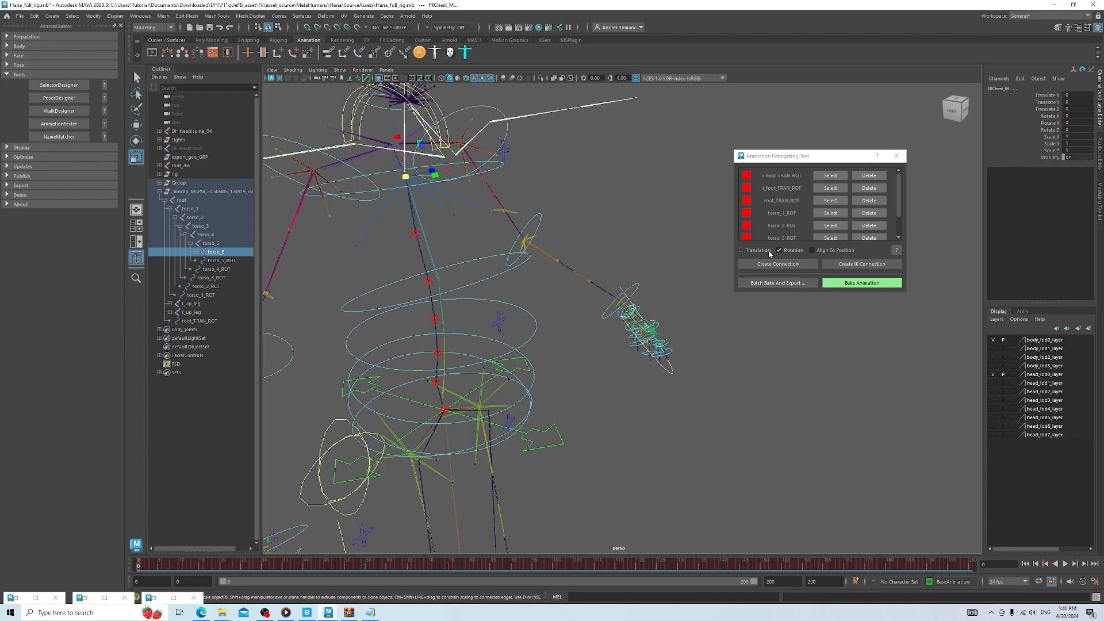
{"action": "left_click", "coordinate": [755, 265]}
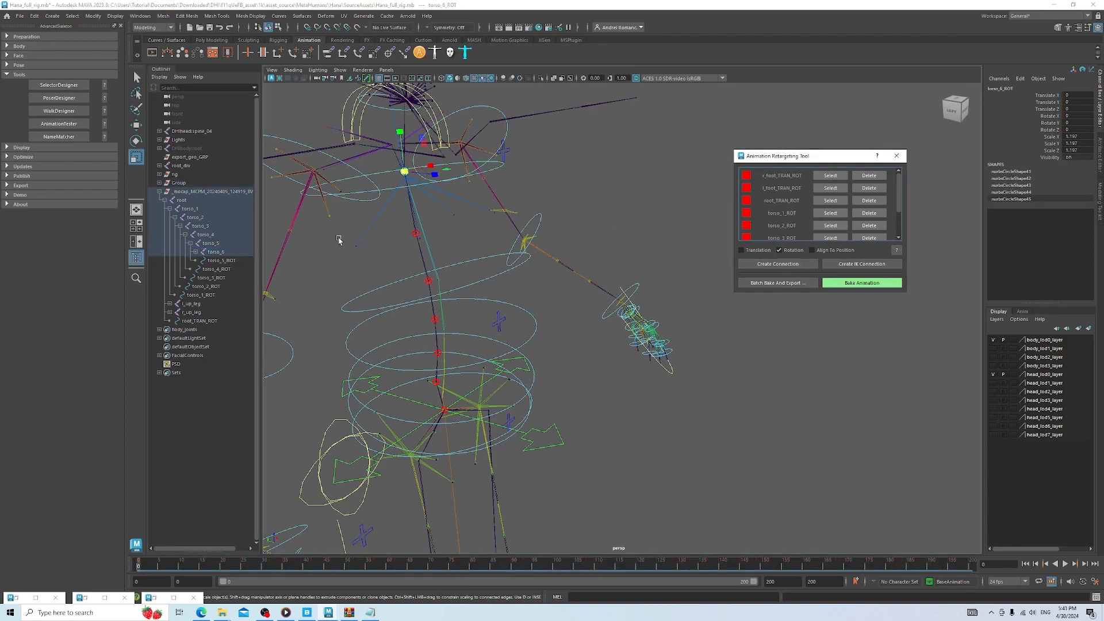
Turn polygon geometry display back on in the viewport
{"action": "middle_click_drag", "start_coordinate": [538, 189], "coordinate": [560, 248], "text": "alt"}
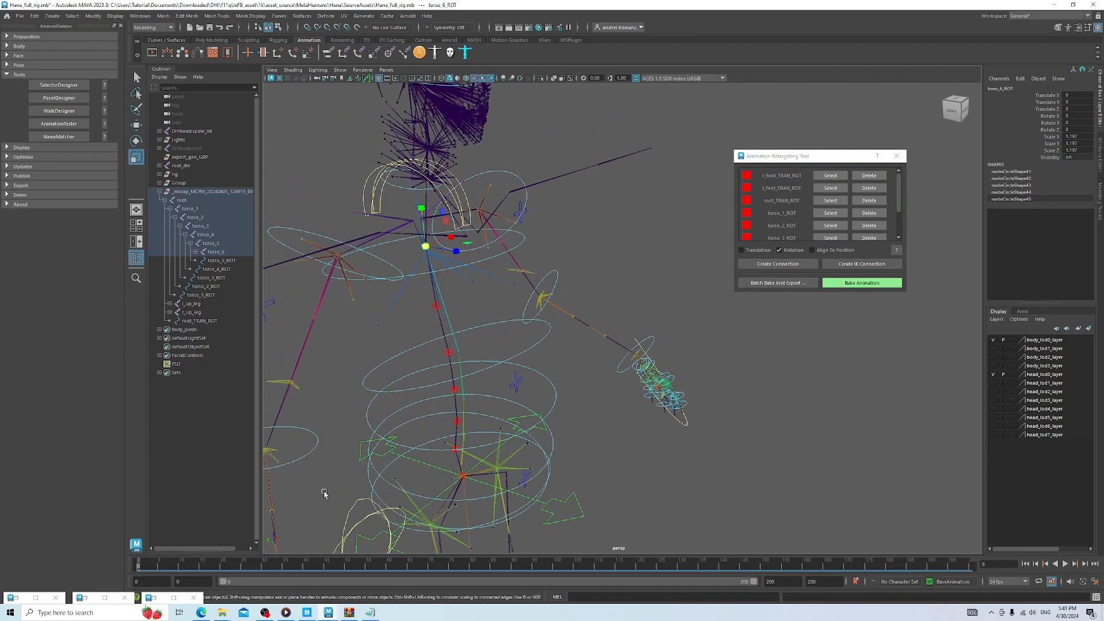
{"action": "left_click", "coordinate": [340, 70]}
{"action": "left_click", "coordinate": [366, 159]}
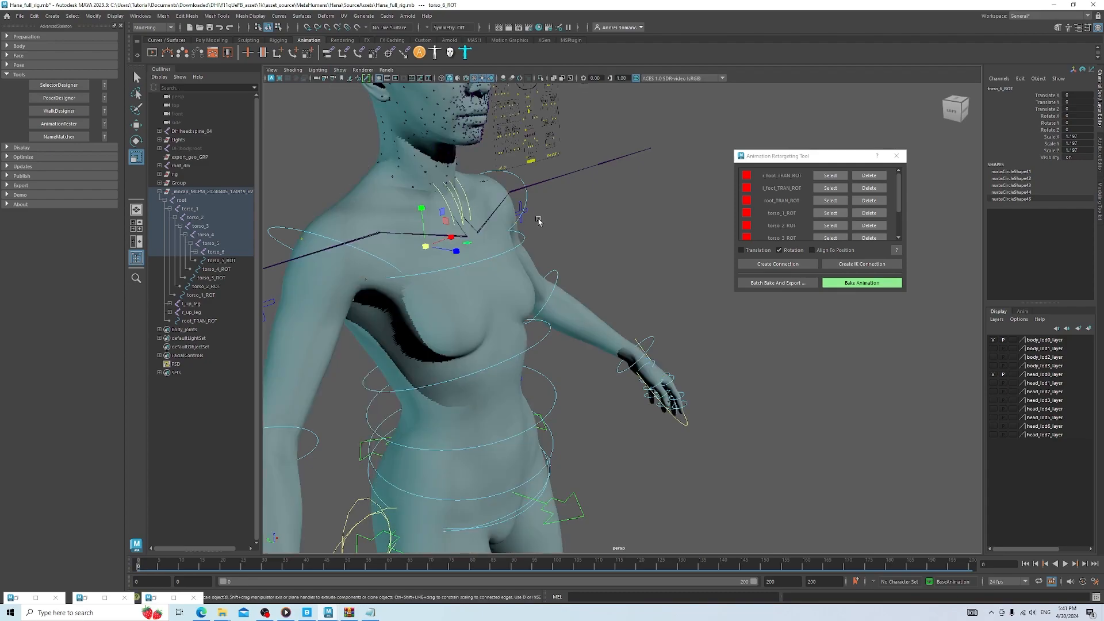
Move the retargeting window clear of the arm and rotate FKShoulder_L about Y until the left upper arm is horizontal
{"action": "left_click_drag", "start_coordinate": [583, 225], "coordinate": [534, 226], "text": "alt"}
{"action": "middle_click_drag", "start_coordinate": [530, 231], "coordinate": [562, 281], "text": "alt"}
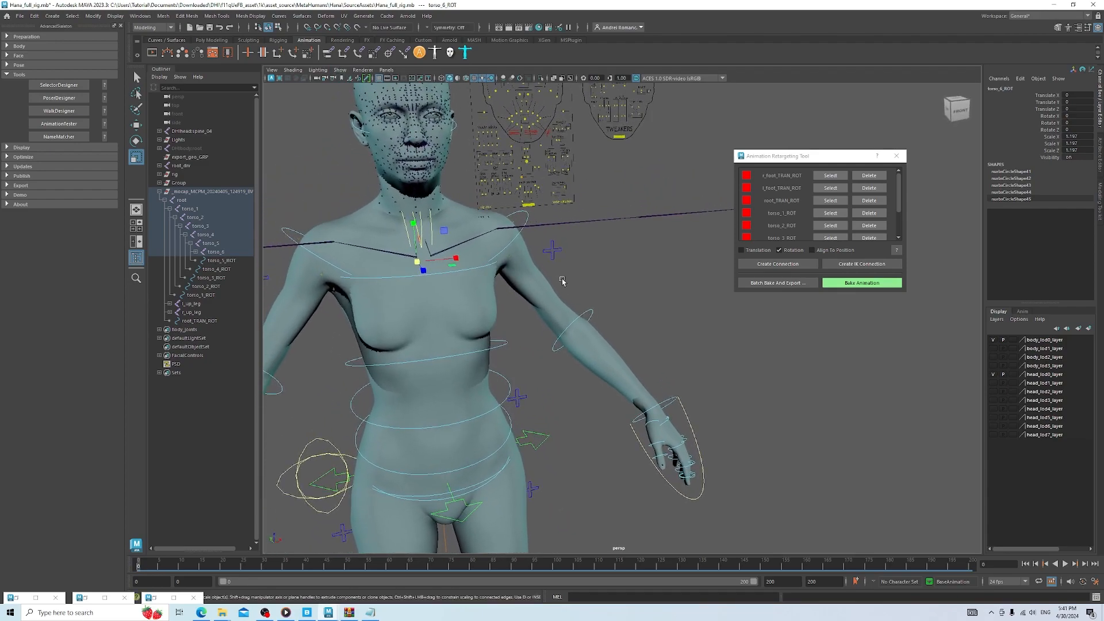
{"action": "left_click", "coordinate": [528, 219]}
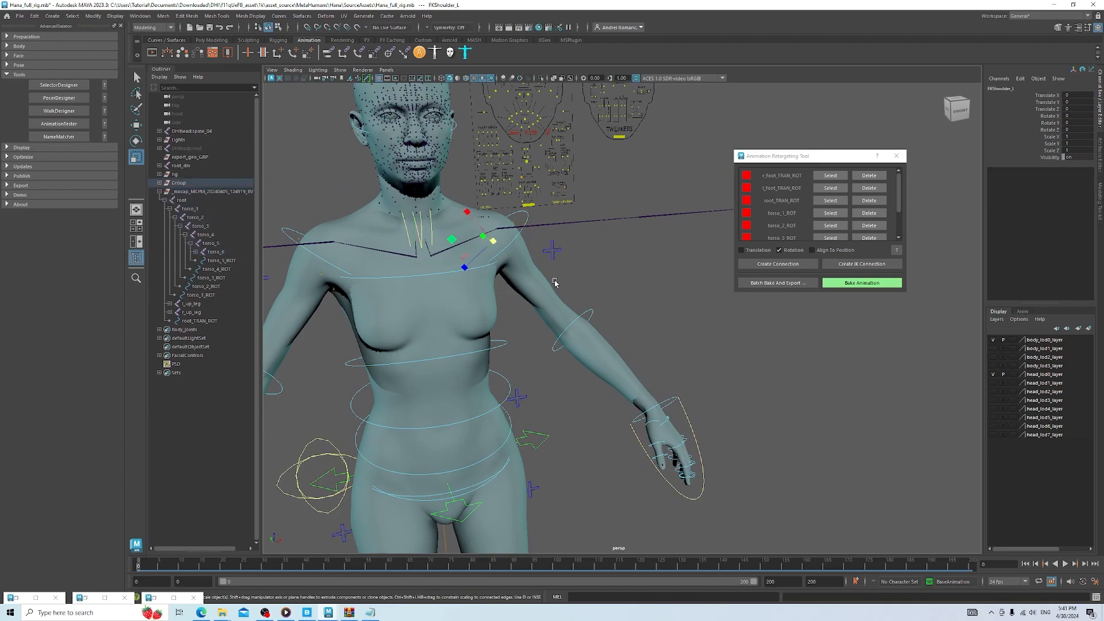
{"action": "key", "text": "e"}
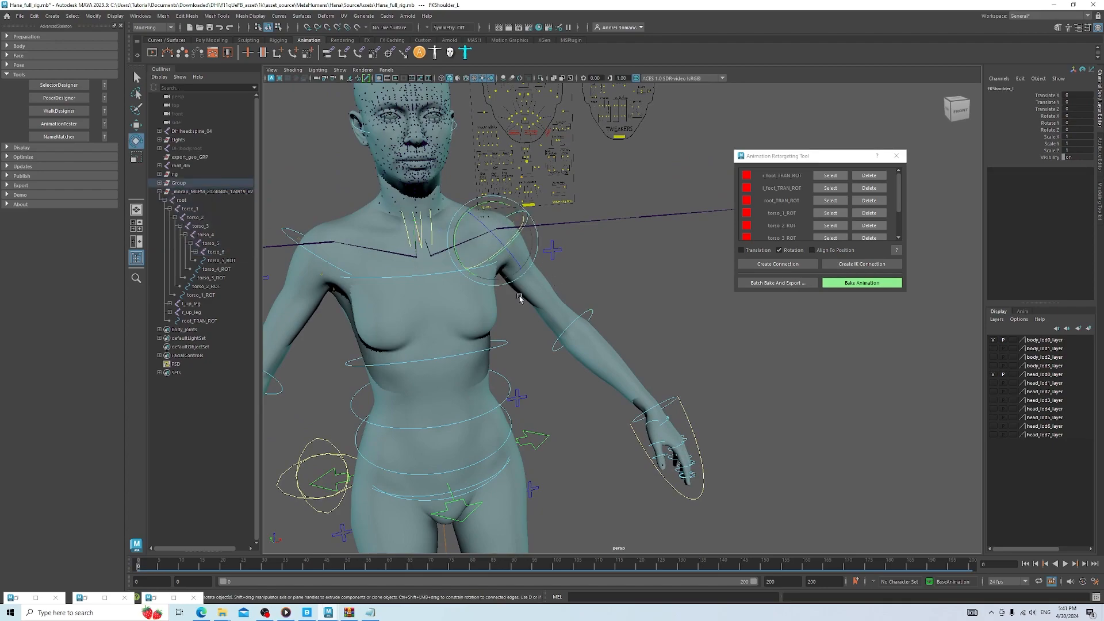
{"action": "scroll", "coordinate": [519, 297], "scroll_direction": "down", "scroll_amount": 2}
{"action": "left_click_drag", "start_coordinate": [800, 156], "coordinate": [846, 276]}
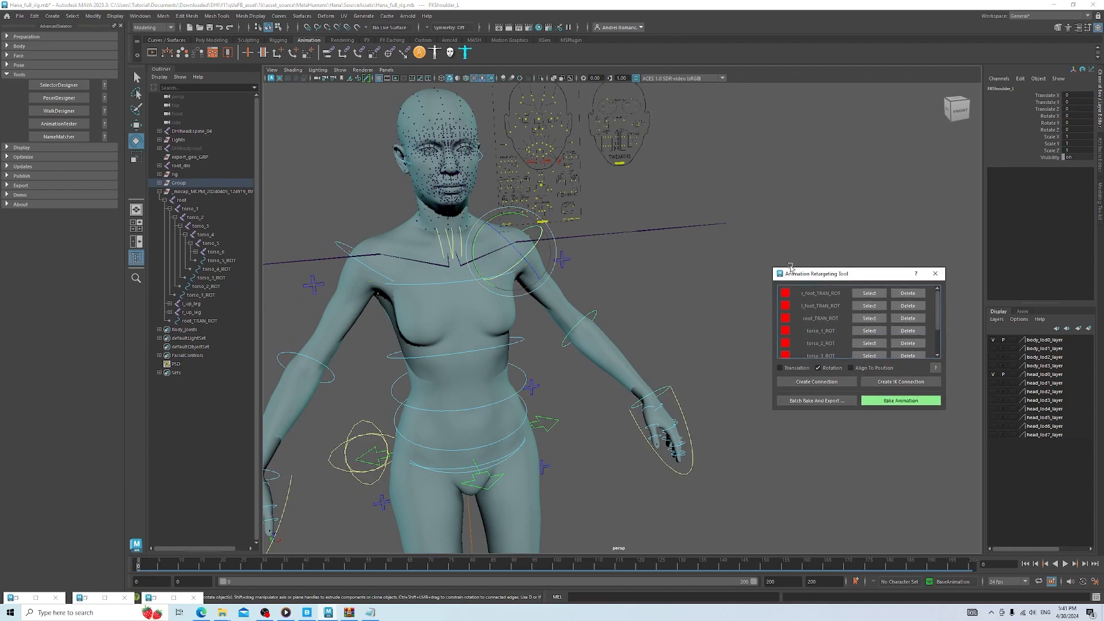
{"action": "left_click_drag", "start_coordinate": [833, 278], "coordinate": [864, 355]}
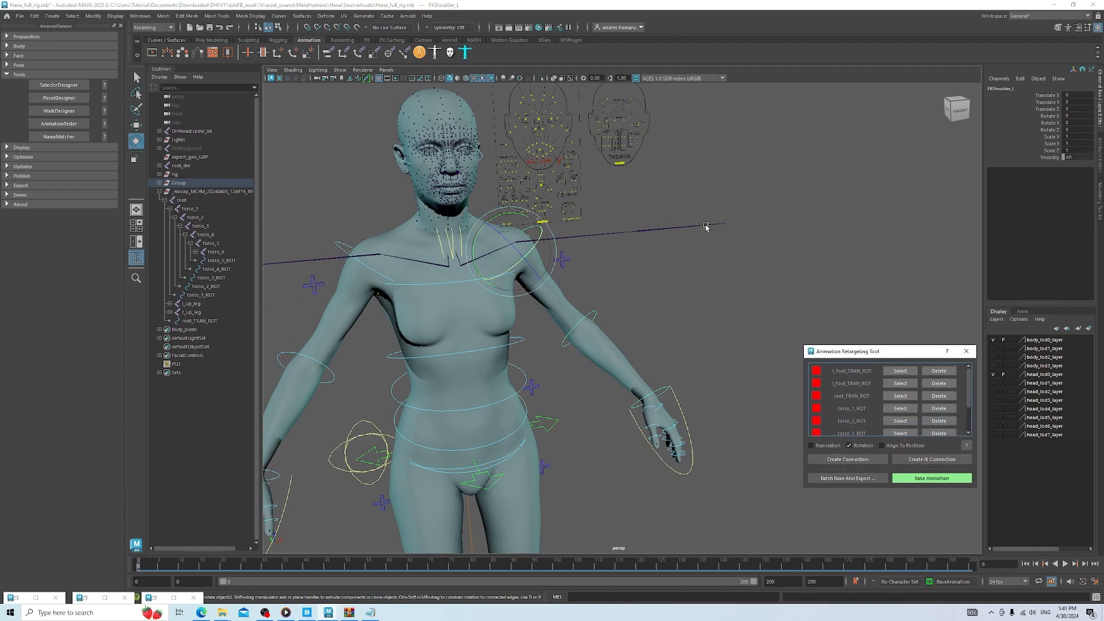
{"action": "left_click_drag", "start_coordinate": [497, 217], "coordinate": [466, 246]}
{"action": "left_click_drag", "start_coordinate": [644, 260], "coordinate": [525, 308], "text": "alt"}
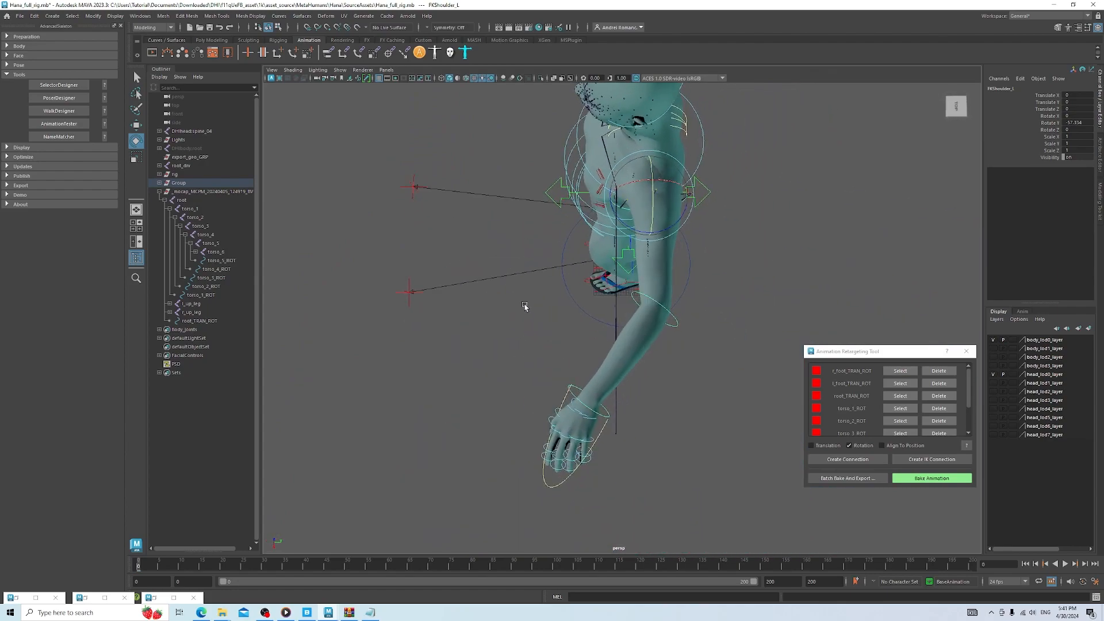
Rotate FKElbow_L about Z to straighten the left arm, and copy its Rotate Z value
{"action": "left_click", "coordinate": [677, 322]}
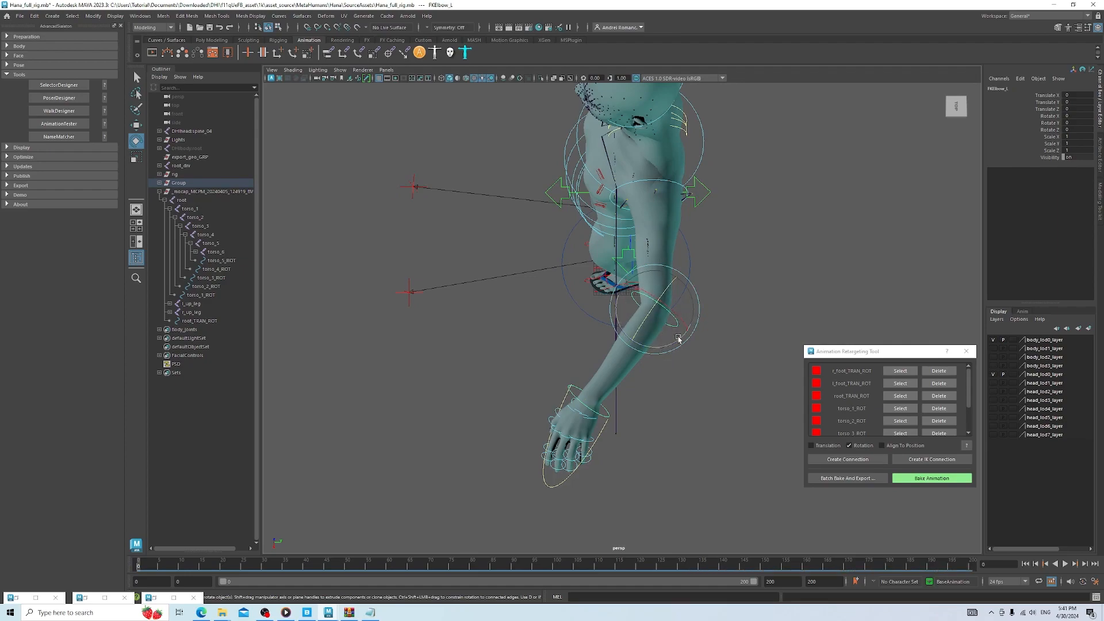
{"action": "left_click_drag", "start_coordinate": [660, 349], "coordinate": [681, 349]}
{"action": "left_click_drag", "start_coordinate": [549, 433], "coordinate": [567, 419], "text": "alt"}
{"action": "left_click", "coordinate": [1072, 130]}
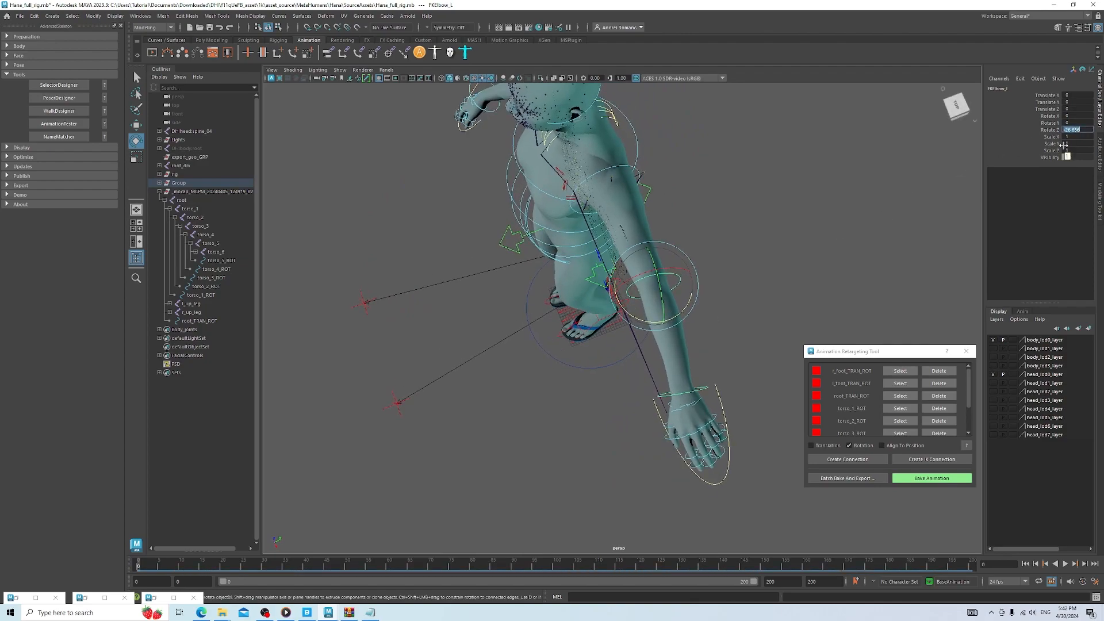
Try to apply the left elbow's copied Rotate Z value at the right elbow, and undo the change
{"action": "scroll", "coordinate": [573, 225], "scroll_direction": "down", "scroll_amount": 3}
{"action": "left_click_drag", "start_coordinate": [391, 339], "coordinate": [453, 294], "text": "alt"}
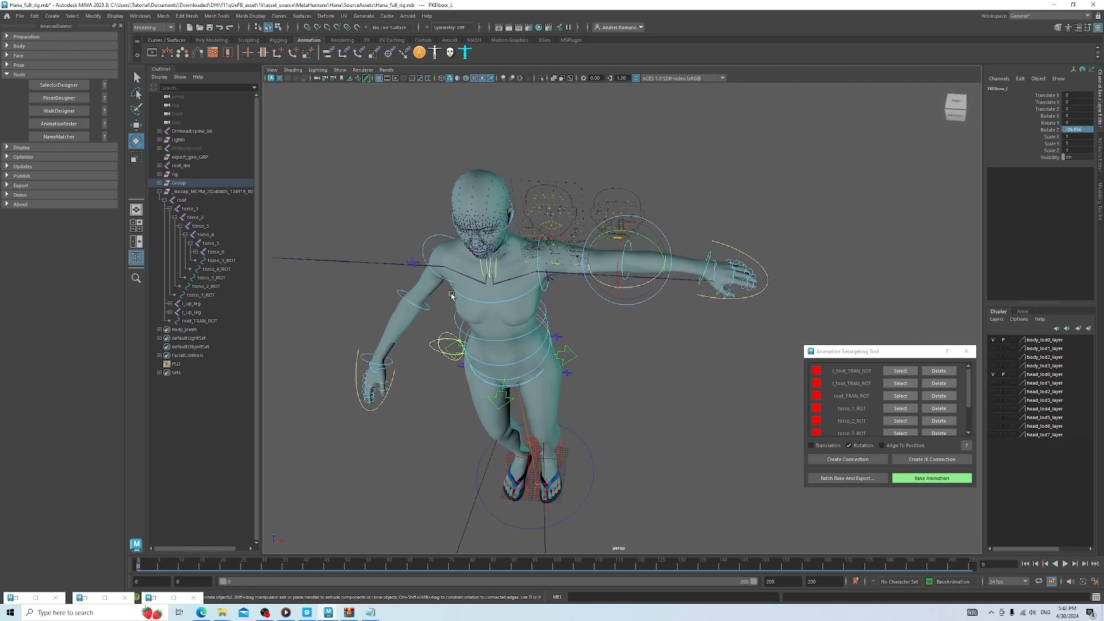
{"action": "left_click", "coordinate": [410, 304]}
{"action": "left_click", "coordinate": [1085, 129]}
{"action": "key", "text": "Return"}
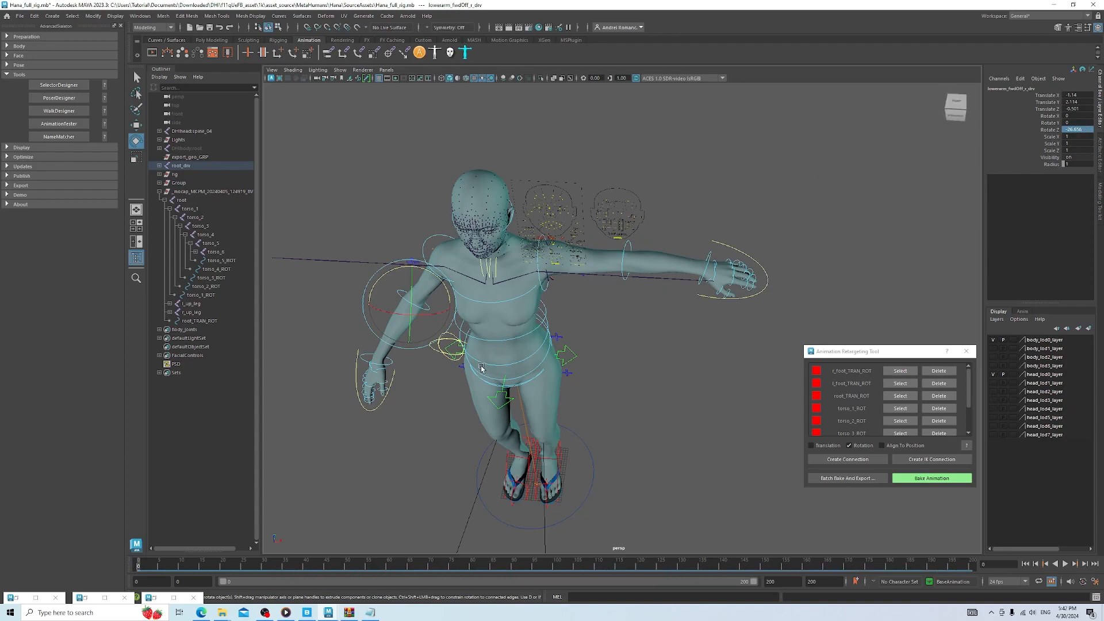
{"action": "key", "text": "ctrl+z"}
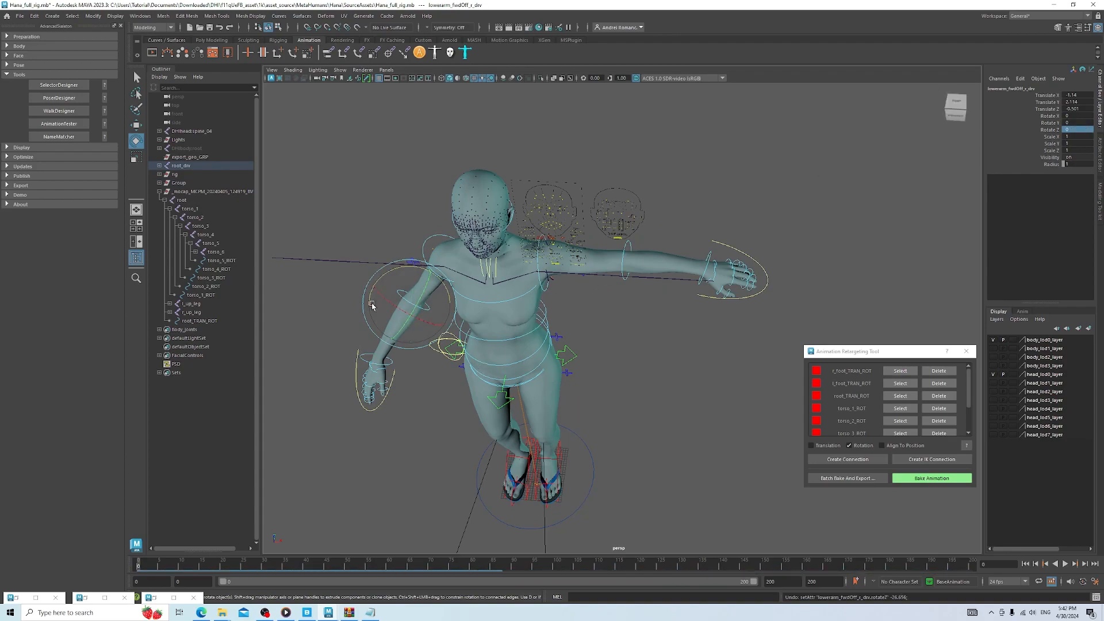
Undo the previous right-elbow selection, and apply the left elbow's copied Rotate Z value to FKElbow_R
{"action": "key", "text": "ctrl+z"}
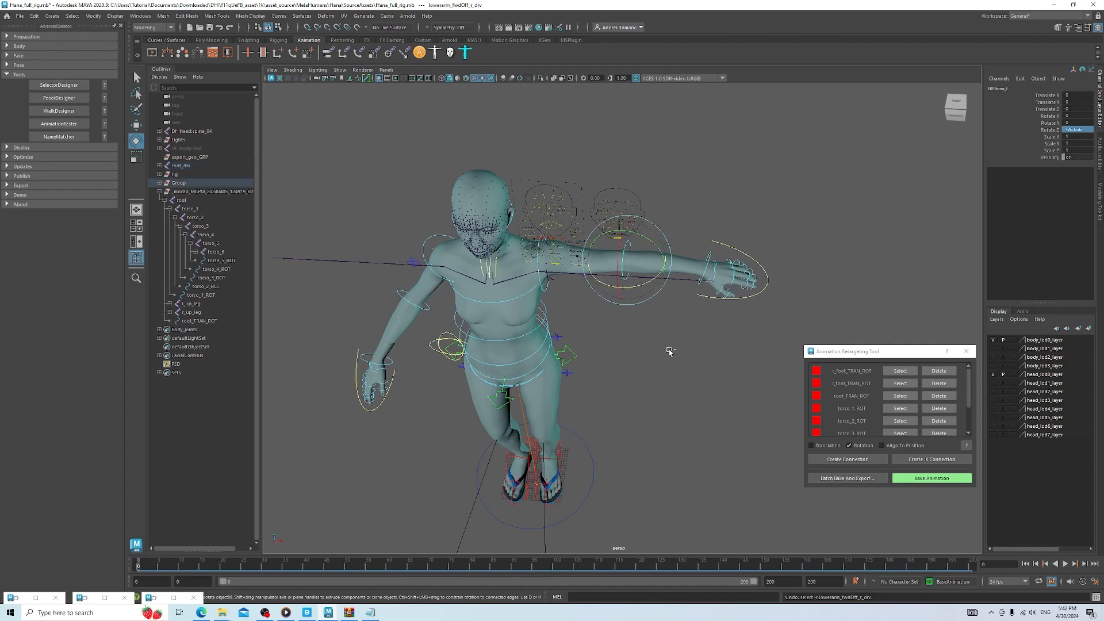
{"action": "left_click", "coordinate": [668, 351]}
{"action": "scroll", "coordinate": [418, 325], "scroll_direction": "up", "scroll_amount": 2}
{"action": "left_click", "coordinate": [399, 309]}
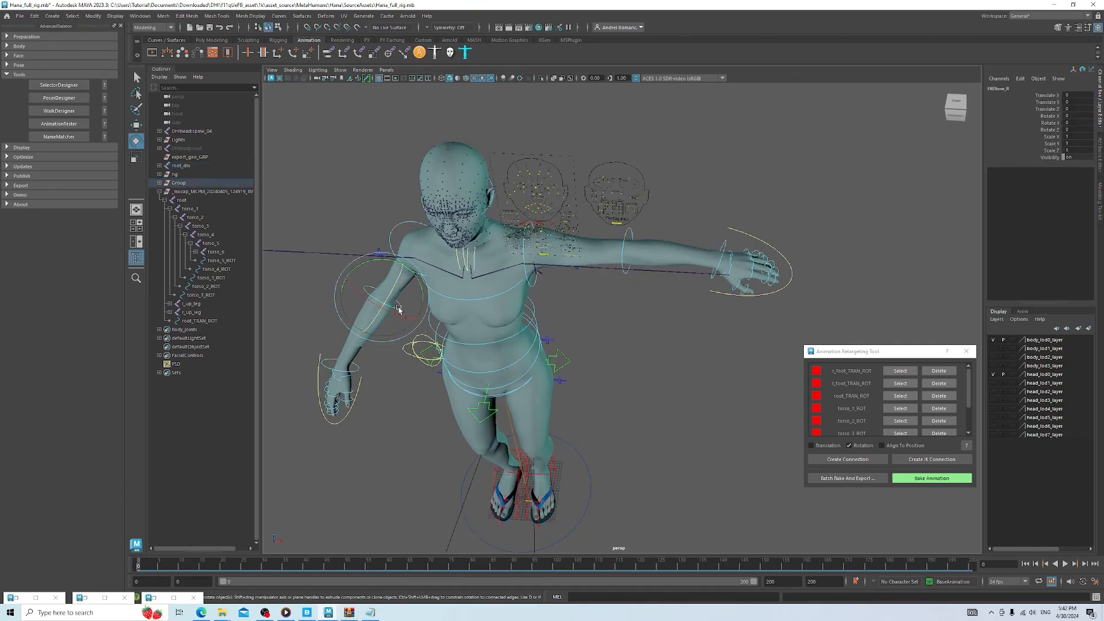
{"action": "left_click", "coordinate": [1069, 131]}
{"action": "key", "text": "Return"}
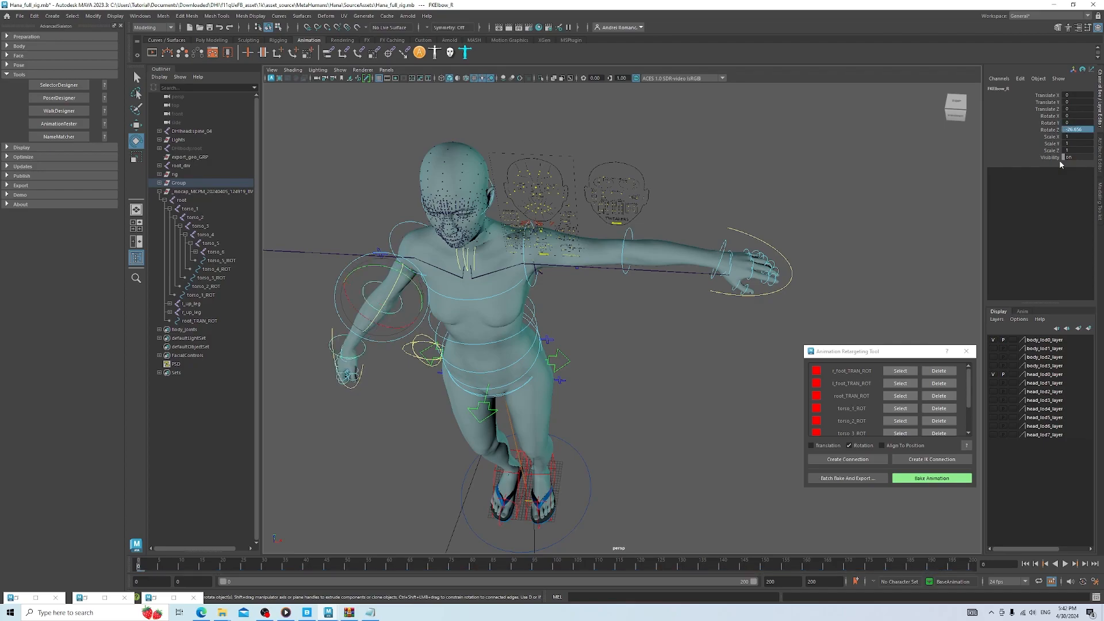
Select the FKShoulder_L control and copy its Rotate Y value
{"action": "left_click_drag", "start_coordinate": [613, 354], "coordinate": [610, 318], "text": "alt"}
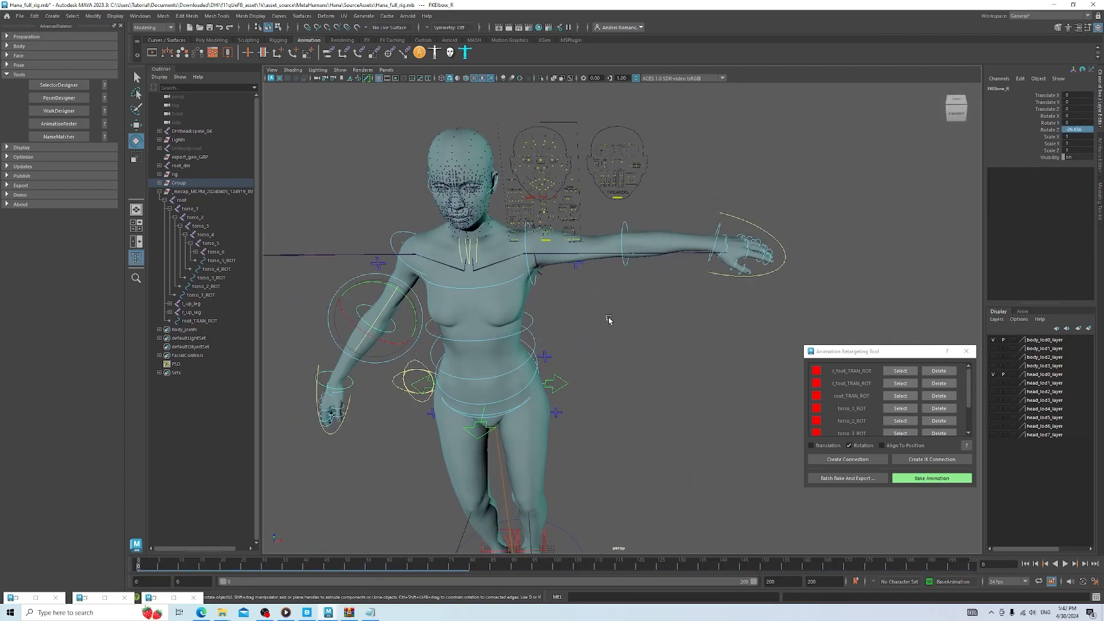
{"action": "middle_click_drag", "start_coordinate": [614, 311], "coordinate": [698, 347], "text": "alt"}
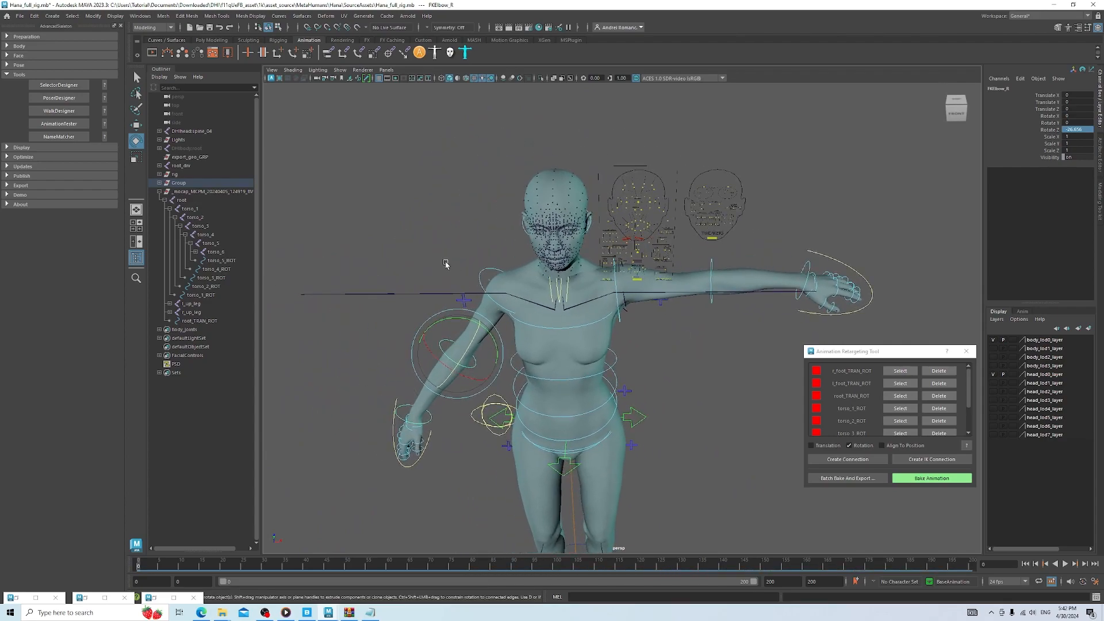
{"action": "scroll", "coordinate": [445, 264], "scroll_direction": "up", "scroll_amount": 5}
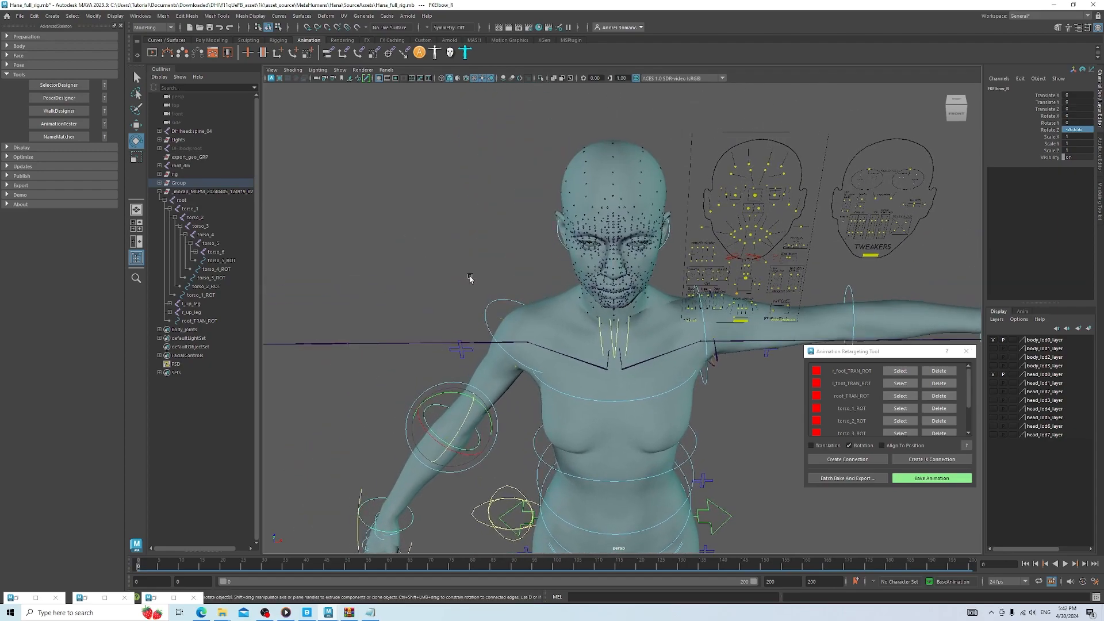
{"action": "left_click", "coordinate": [708, 334]}
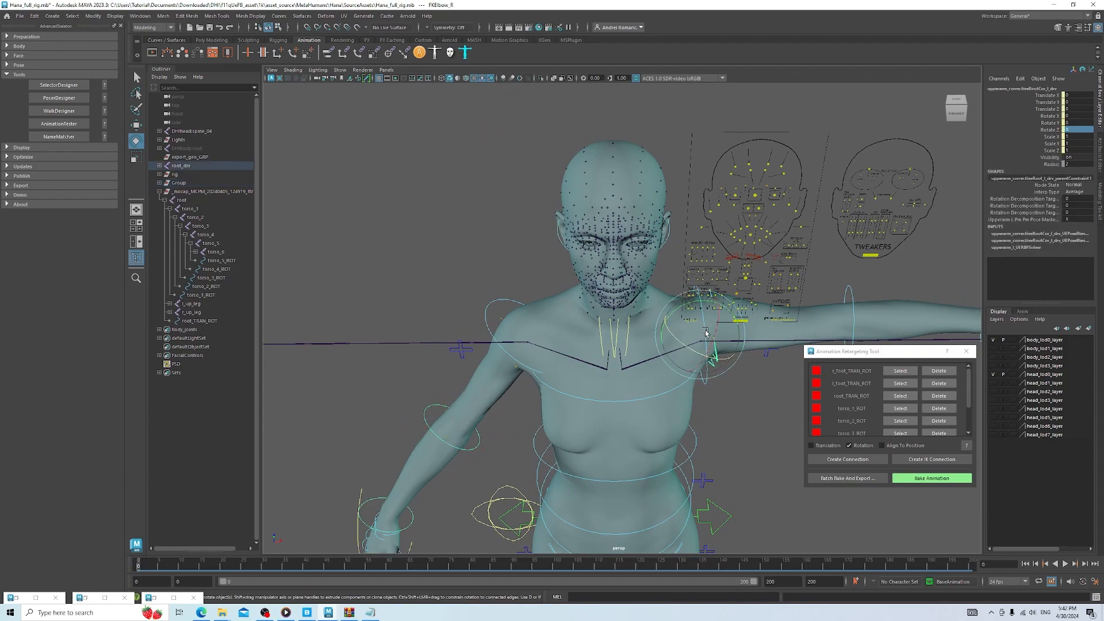
{"action": "left_click", "coordinate": [672, 177]}
{"action": "scroll", "coordinate": [713, 340], "scroll_direction": "up", "scroll_amount": 2}
{"action": "left_click", "coordinate": [718, 390]}
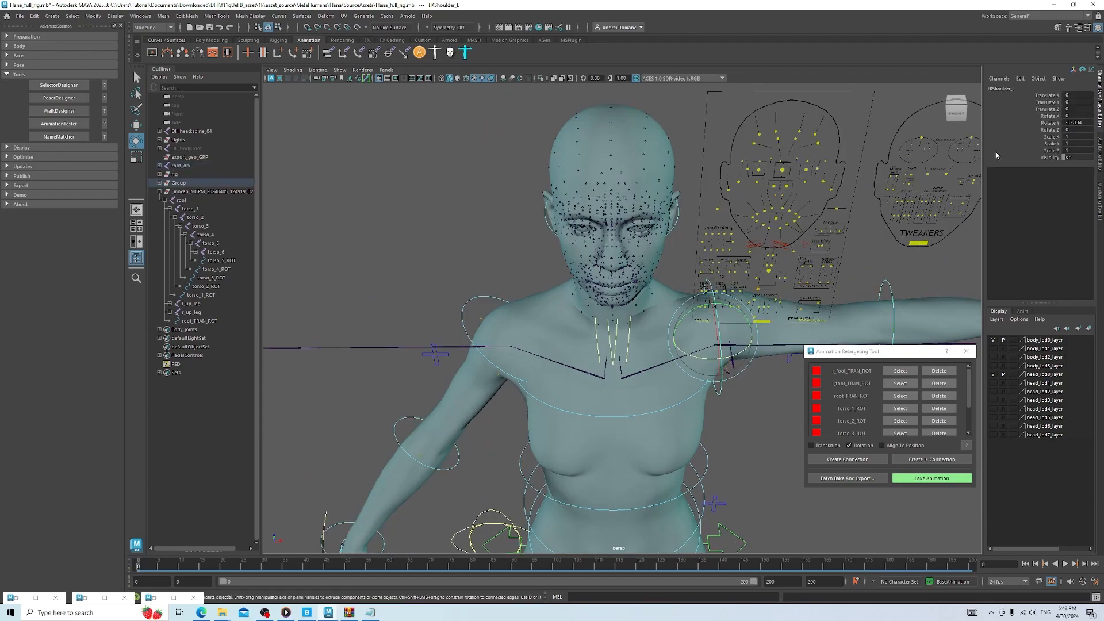
{"action": "double_click", "coordinate": [1071, 123]}
Set FKShoulder_R's Rotate Y to -57.334 so the right arm mirrors the left
{"action": "left_click", "coordinate": [463, 313]}
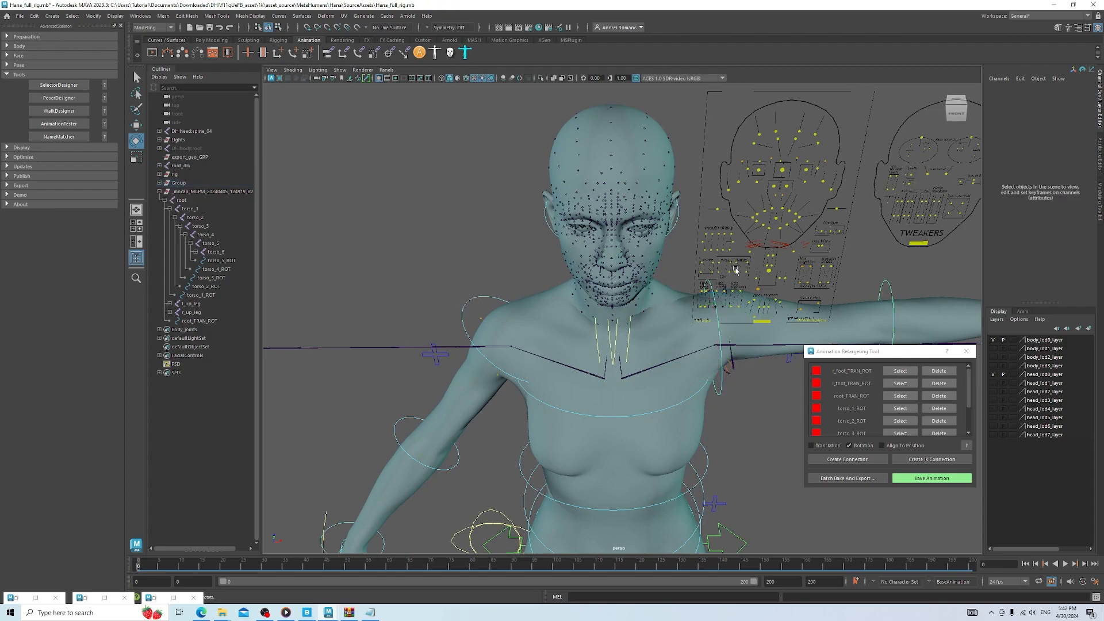
{"action": "left_click", "coordinate": [462, 317]}
{"action": "double_click", "coordinate": [1072, 124]}
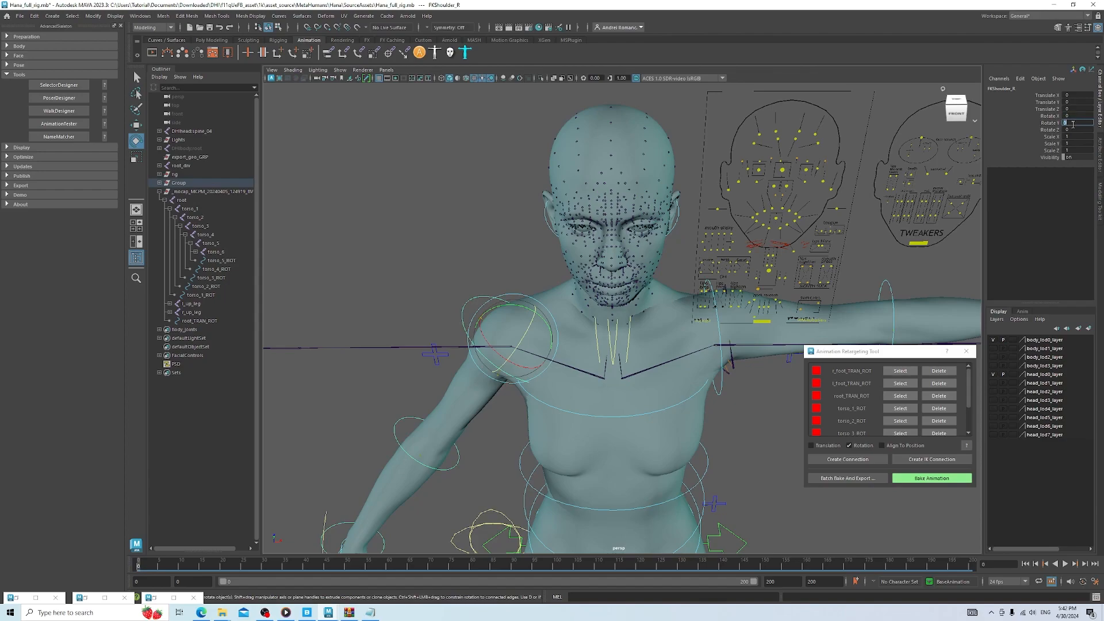
{"action": "type", "text": "-57.334"}
{"action": "key", "text": "Return"}
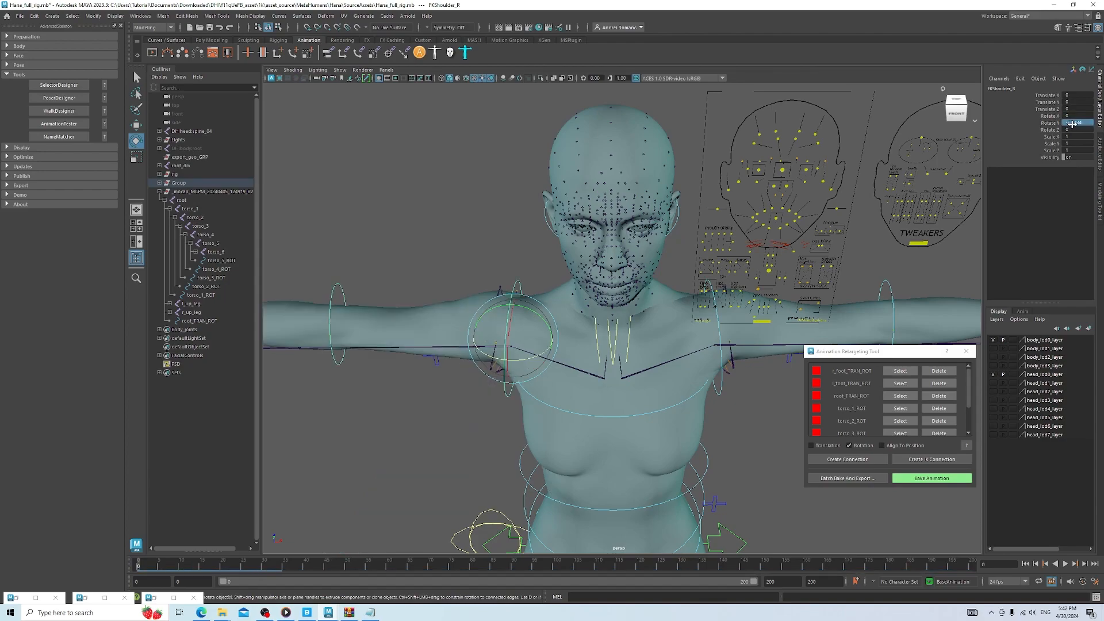
Expand the mocap hierarchy below torso_7 and create a rotation connection from l_shoulder to the rig's left clavicle control
{"action": "scroll", "coordinate": [752, 341], "scroll_direction": "down", "scroll_amount": 3}
{"action": "left_click_drag", "start_coordinate": [751, 341], "coordinate": [684, 319], "text": "alt"}
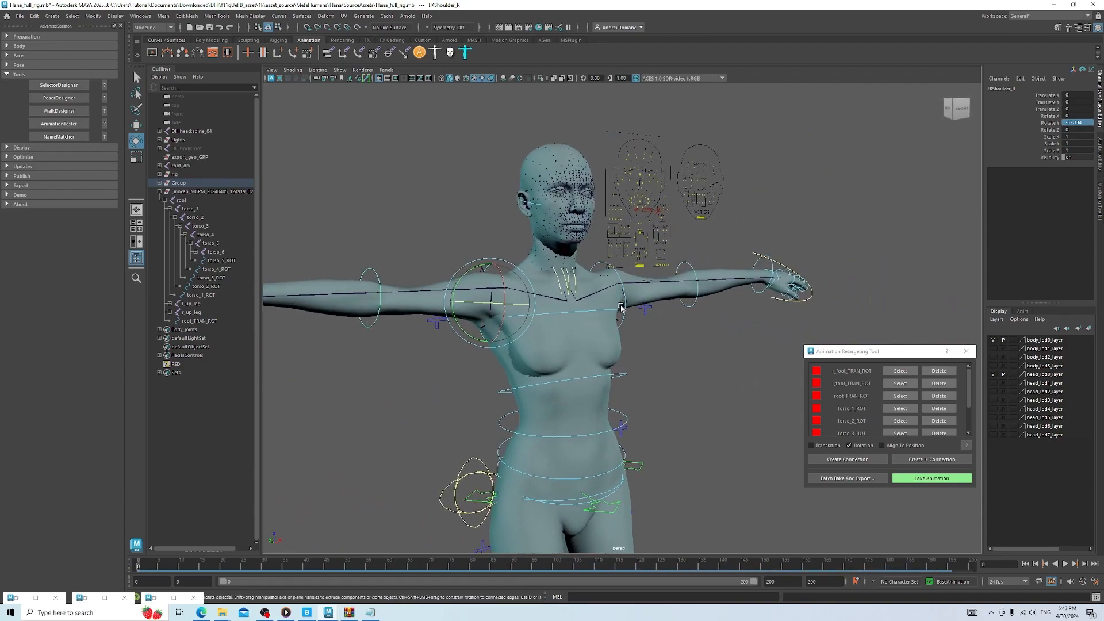
{"action": "scroll", "coordinate": [621, 308], "scroll_direction": "up", "scroll_amount": 2}
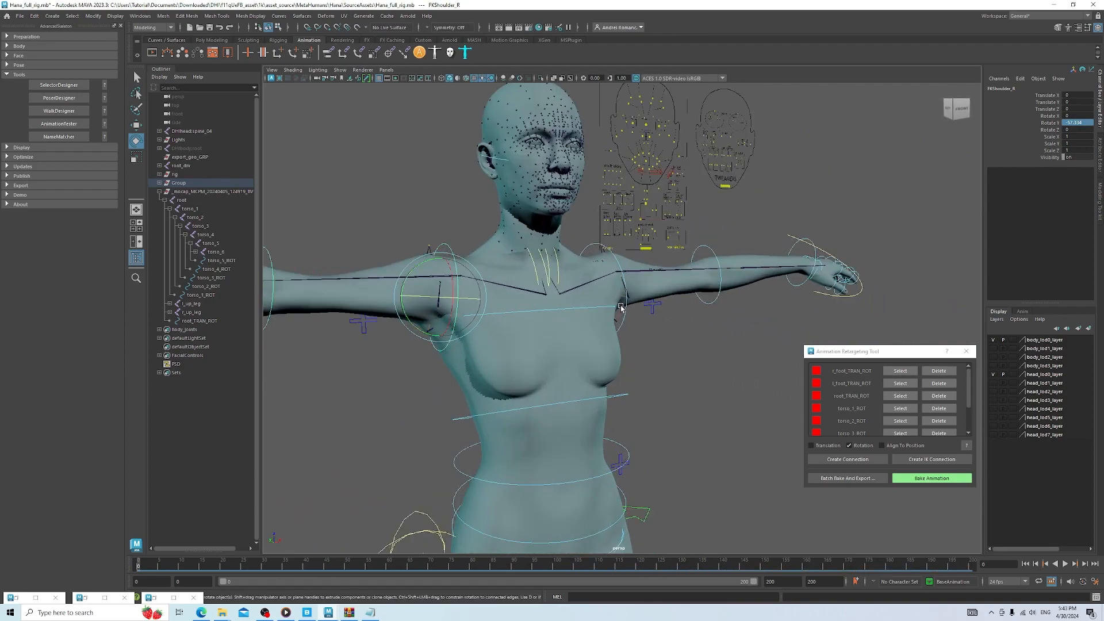
{"action": "scroll", "coordinate": [621, 308], "scroll_direction": "up", "scroll_amount": 2}
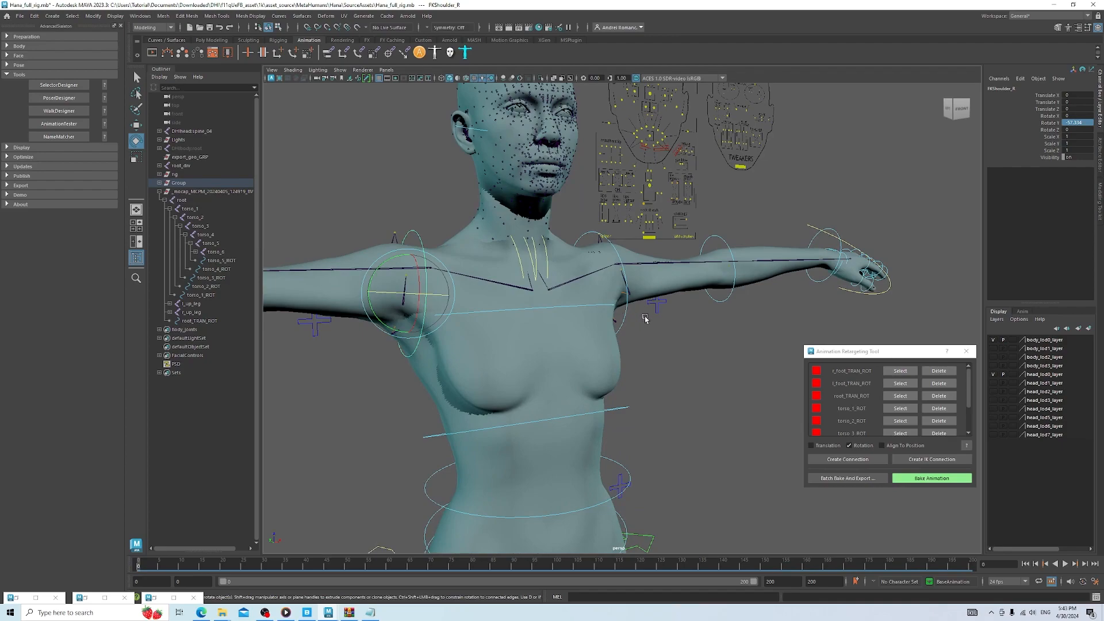
{"action": "scroll", "coordinate": [556, 271], "scroll_direction": "up", "scroll_amount": 3}
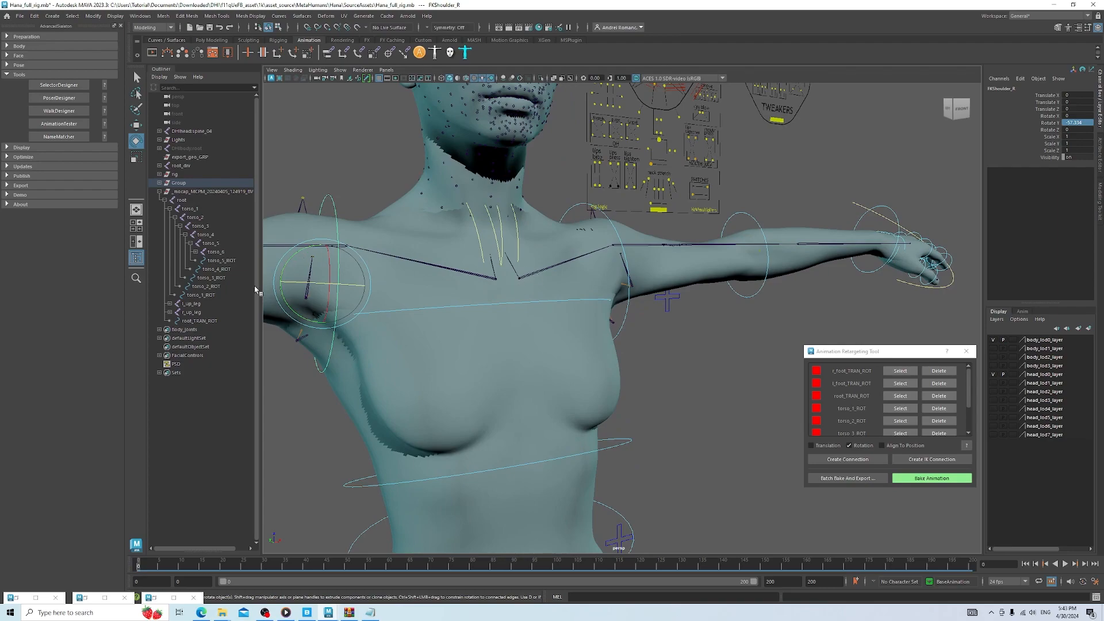
{"action": "left_click", "coordinate": [165, 200]}
{"action": "left_click", "coordinate": [165, 200]}
{"action": "left_click", "coordinate": [201, 261]}
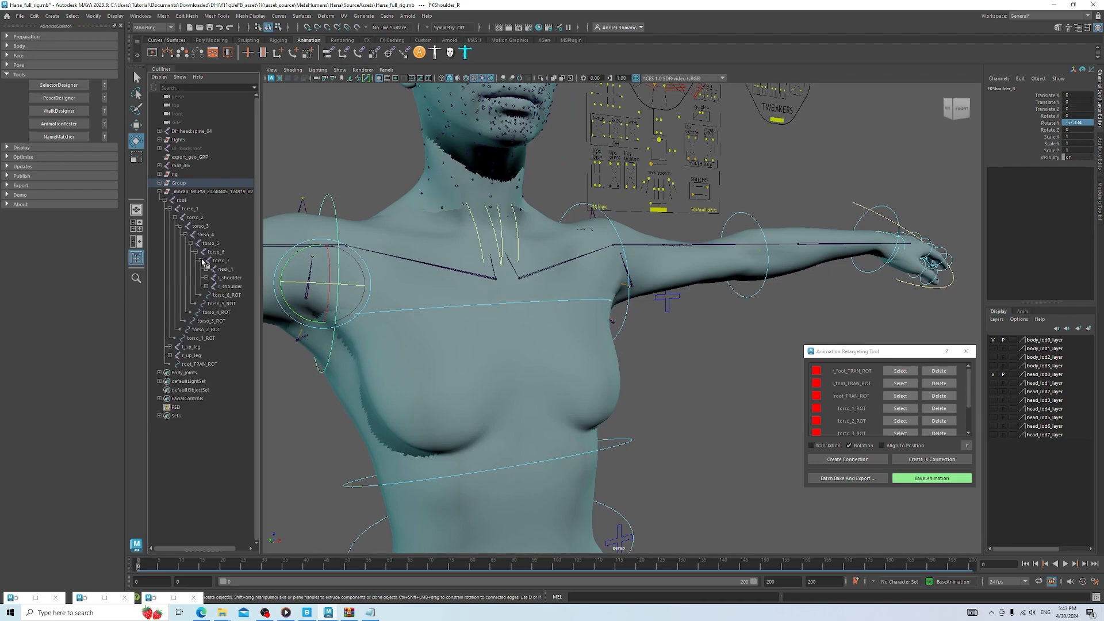
{"action": "left_click", "coordinate": [230, 278]}
{"action": "left_click_drag", "start_coordinate": [637, 308], "coordinate": [627, 338], "text": "alt"}
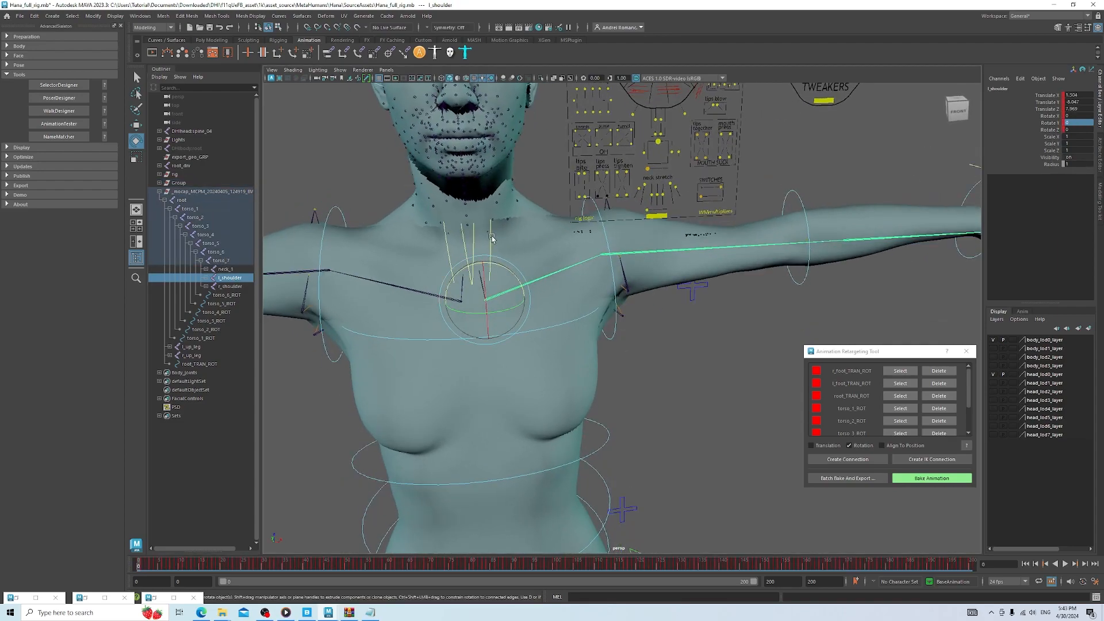
{"action": "left_click", "coordinate": [847, 459]}
Create a rotation connection from the mocap joint l_up_arm to FKShoulder_L
{"action": "left_click", "coordinate": [659, 251]}
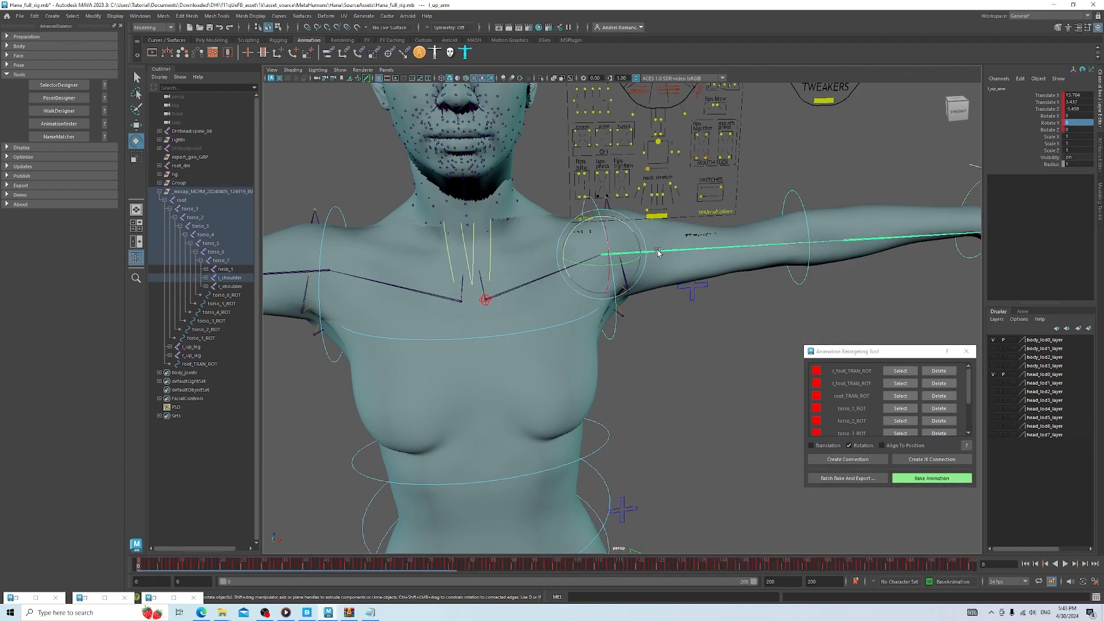
{"action": "scroll", "coordinate": [659, 251], "scroll_direction": "up", "scroll_amount": 3}
{"action": "left_click", "coordinate": [572, 165], "text": "shift"}
{"action": "left_click", "coordinate": [848, 458]}
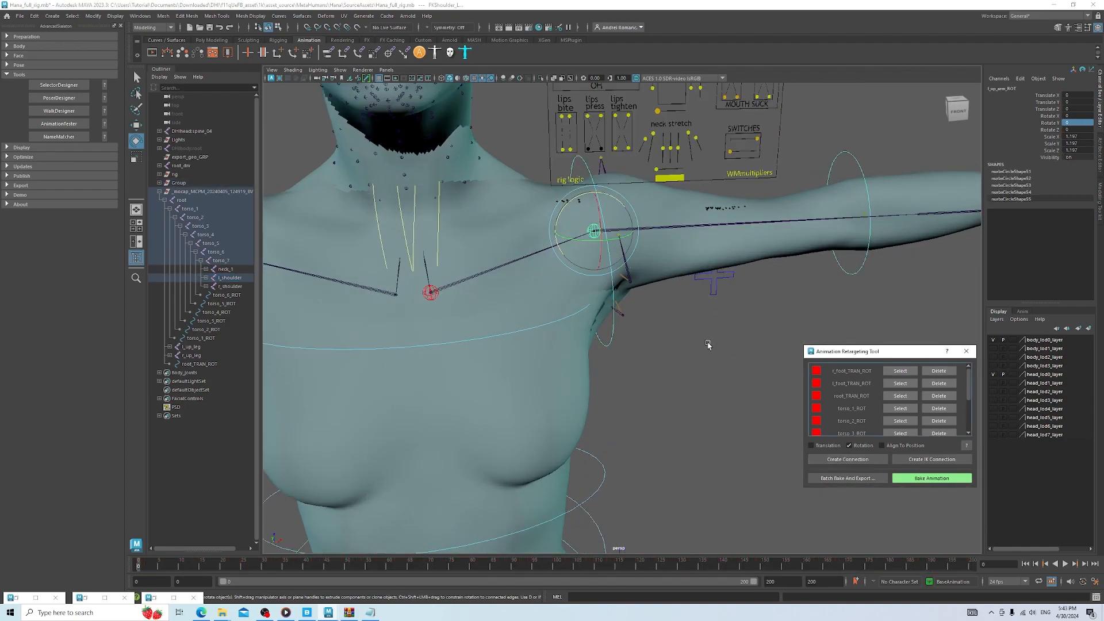
Create a rotation connection from the mocap joint l_low_arm to FKElbow_L
{"action": "scroll", "coordinate": [706, 333], "scroll_direction": "down", "scroll_amount": 5}
{"action": "left_click", "coordinate": [660, 293]}
{"action": "left_click", "coordinate": [758, 286]}
{"action": "left_click", "coordinate": [689, 238], "text": "shift"}
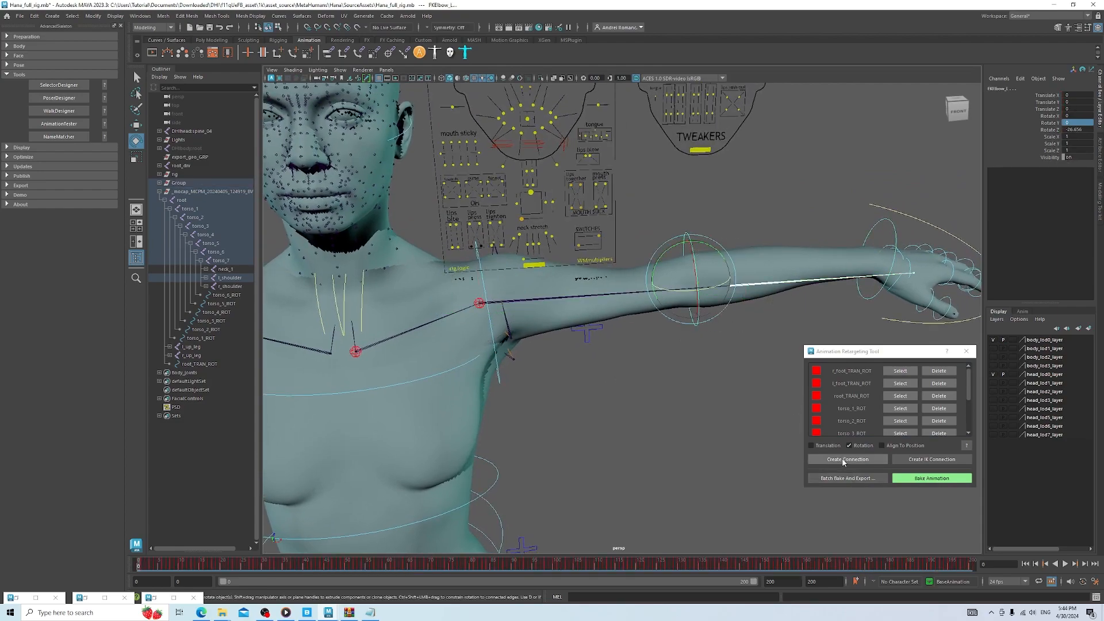
{"action": "left_click", "coordinate": [843, 460]}
Create a rotation connection from the mocap joint l_hand to the rig's left wrist control
{"action": "scroll", "coordinate": [763, 370], "scroll_direction": "up", "scroll_amount": 2}
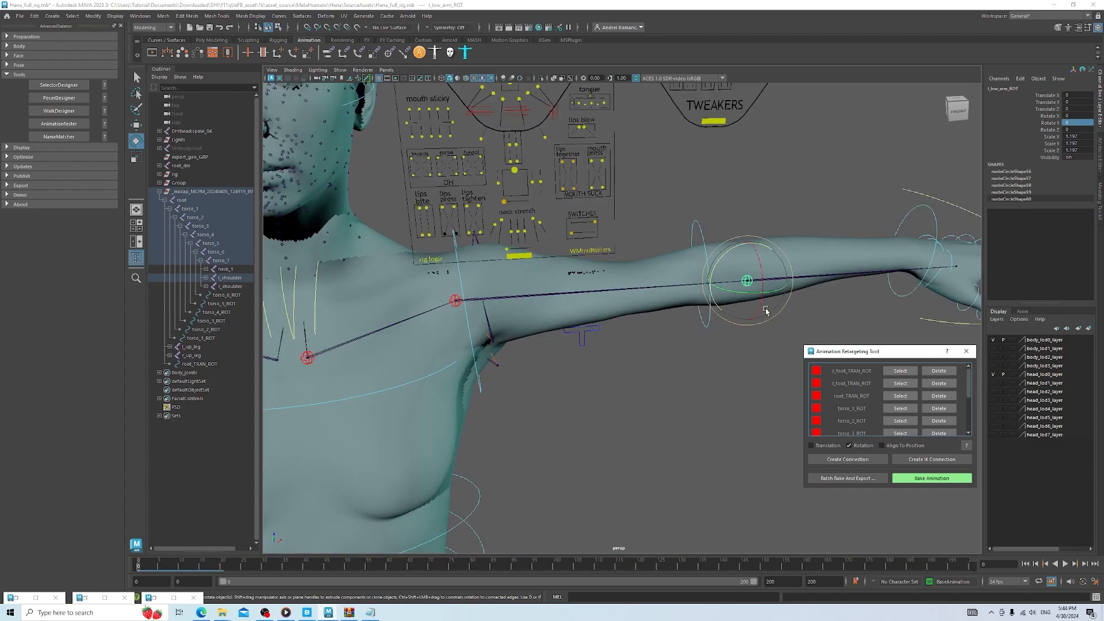
{"action": "middle_click_drag", "start_coordinate": [744, 345], "coordinate": [560, 372], "text": "alt"}
{"action": "scroll", "coordinate": [623, 345], "scroll_direction": "up", "scroll_amount": 4}
{"action": "middle_click_drag", "start_coordinate": [770, 299], "coordinate": [569, 350], "text": "alt"}
{"action": "left_click", "coordinate": [710, 324]}
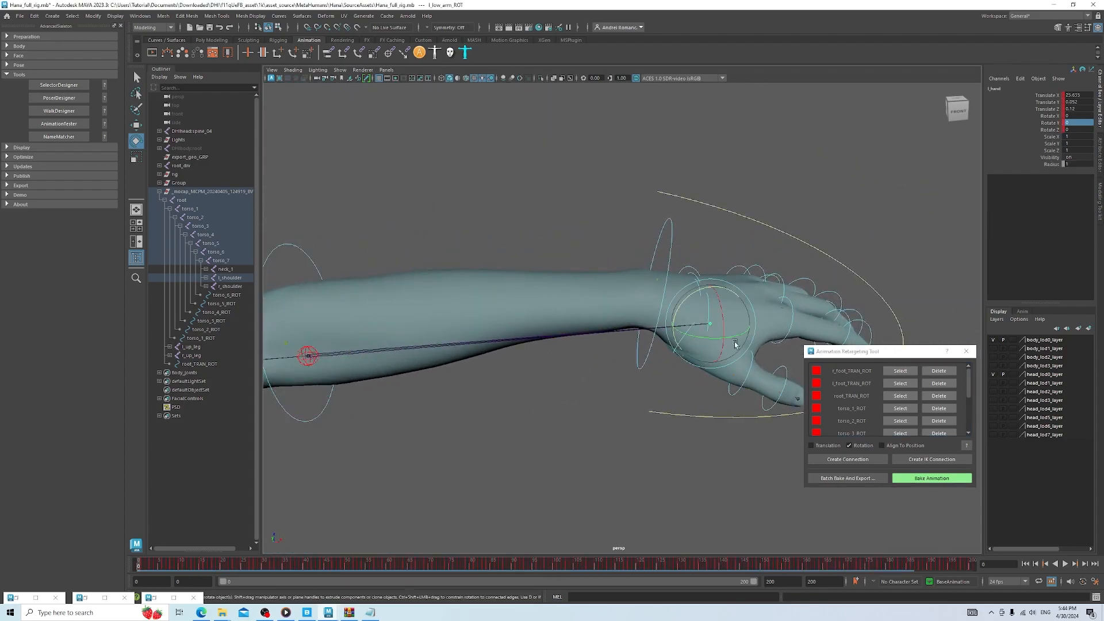
{"action": "left_click", "coordinate": [670, 249], "text": "shift"}
{"action": "left_click", "coordinate": [847, 460]}
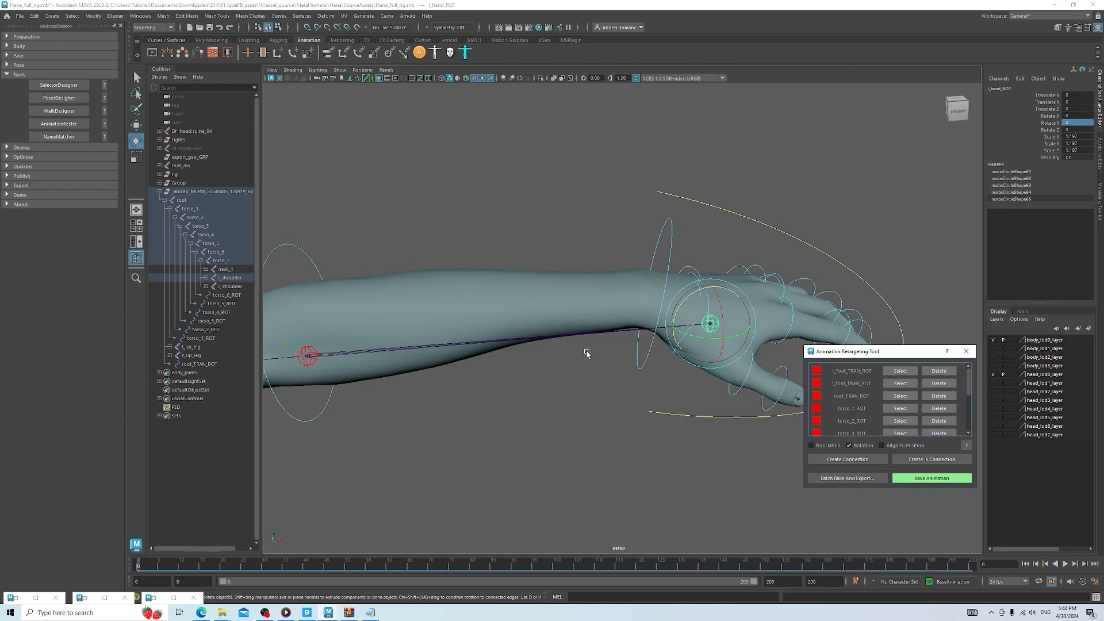
Create a rotation connection from the mocap joint r_shoulder to the rig's right clavicle control
{"action": "scroll", "coordinate": [583, 362], "scroll_direction": "down", "scroll_amount": 3}
{"action": "scroll", "coordinate": [576, 391], "scroll_direction": "up", "scroll_amount": 1}
{"action": "middle_click_drag", "start_coordinate": [544, 376], "coordinate": [940, 333], "text": "alt"}
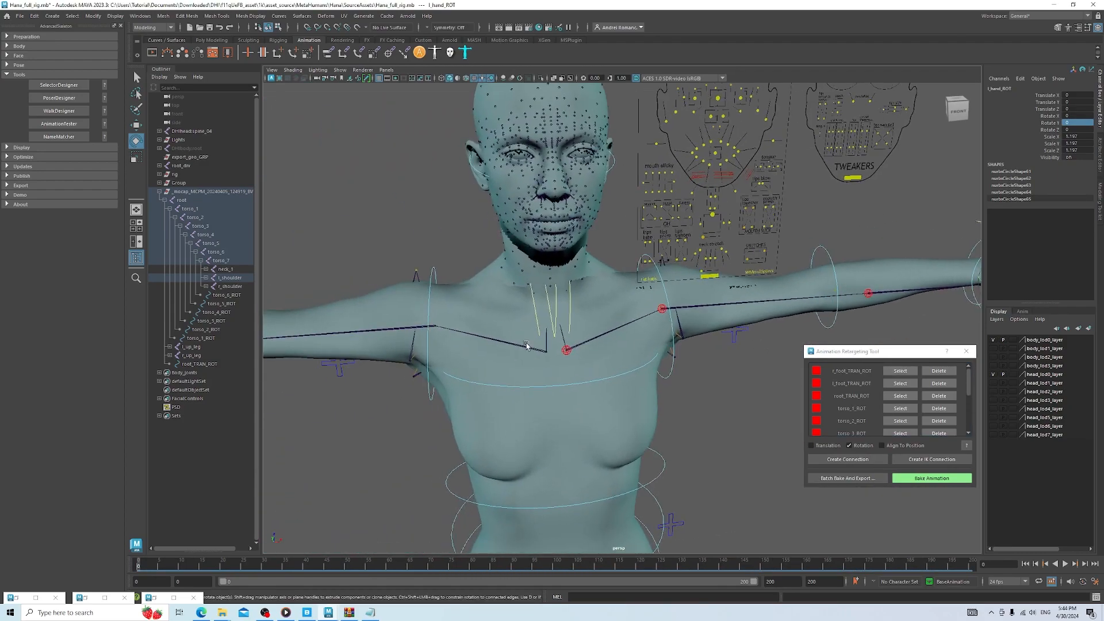
{"action": "left_click", "coordinate": [521, 345]}
{"action": "scroll", "coordinate": [524, 308], "scroll_direction": "up", "scroll_amount": 1}
{"action": "left_click", "coordinate": [520, 310], "text": "shift"}
{"action": "left_click", "coordinate": [847, 460]}
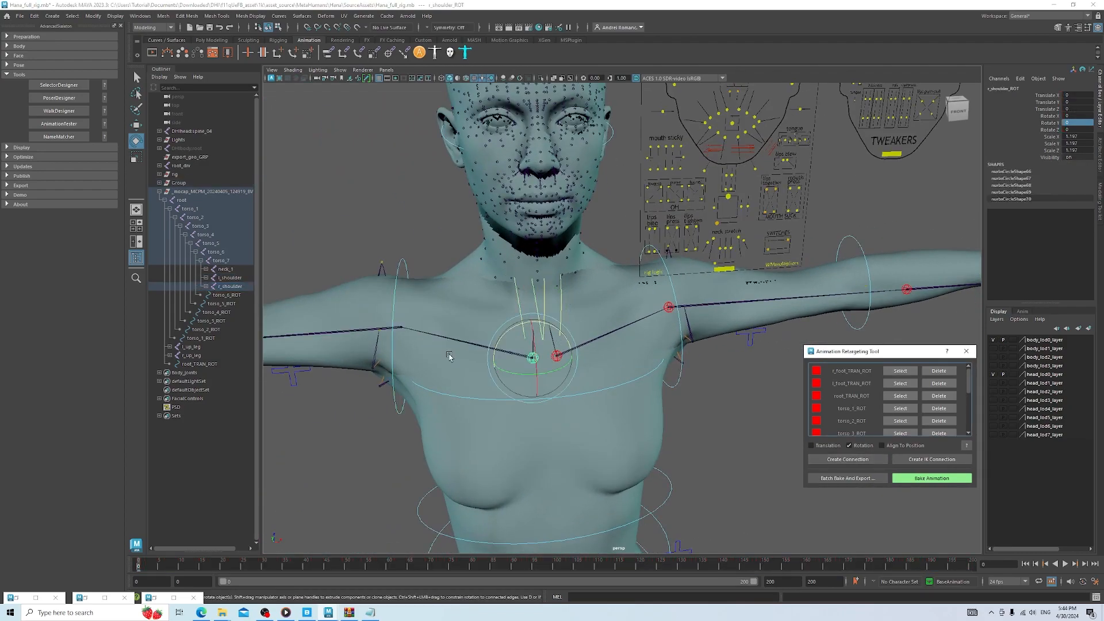
Create rotation connections from r_up_arm to FKShoulder_R and from r_low_arm to FKElbow_R
{"action": "left_click", "coordinate": [356, 334]}
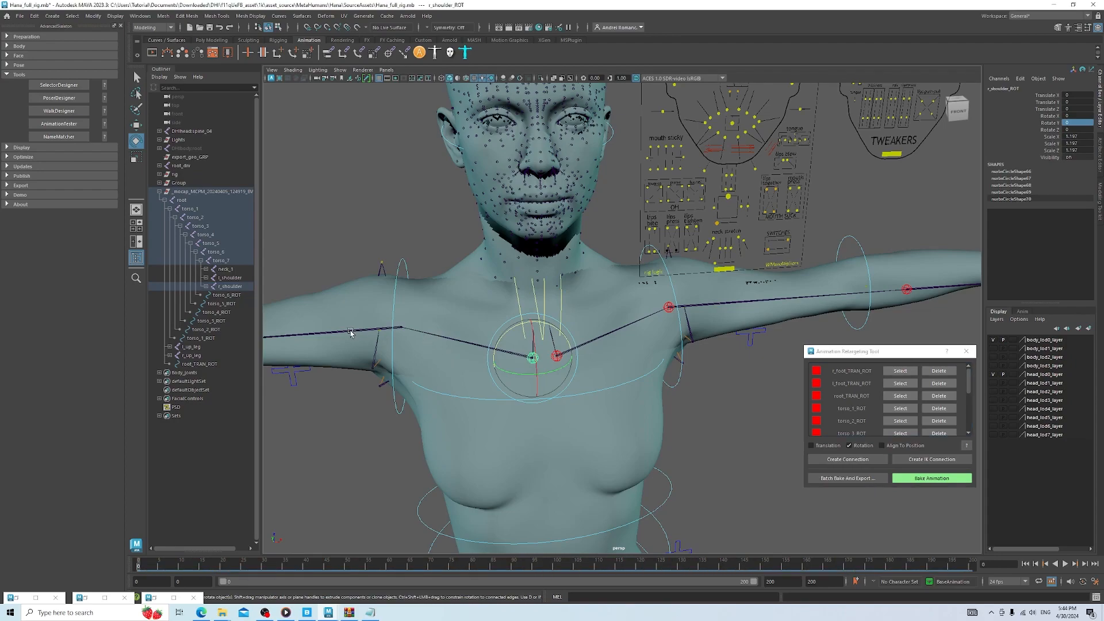
{"action": "left_click", "coordinate": [847, 459]}
{"action": "left_click_drag", "start_coordinate": [543, 409], "coordinate": [693, 379], "text": "alt"}
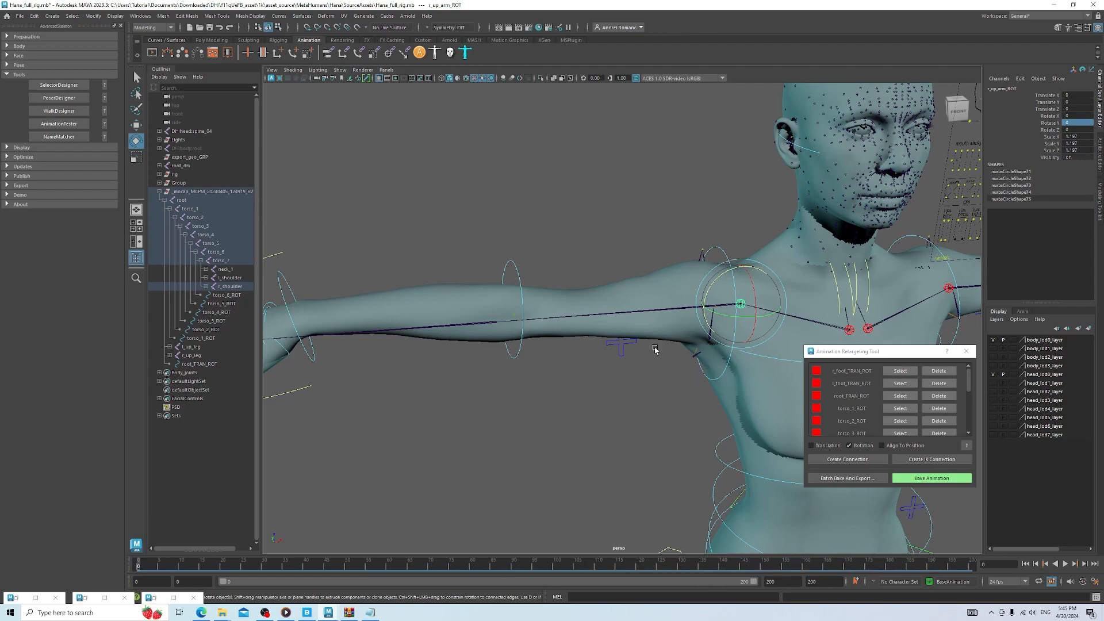
{"action": "left_click", "coordinate": [442, 329]}
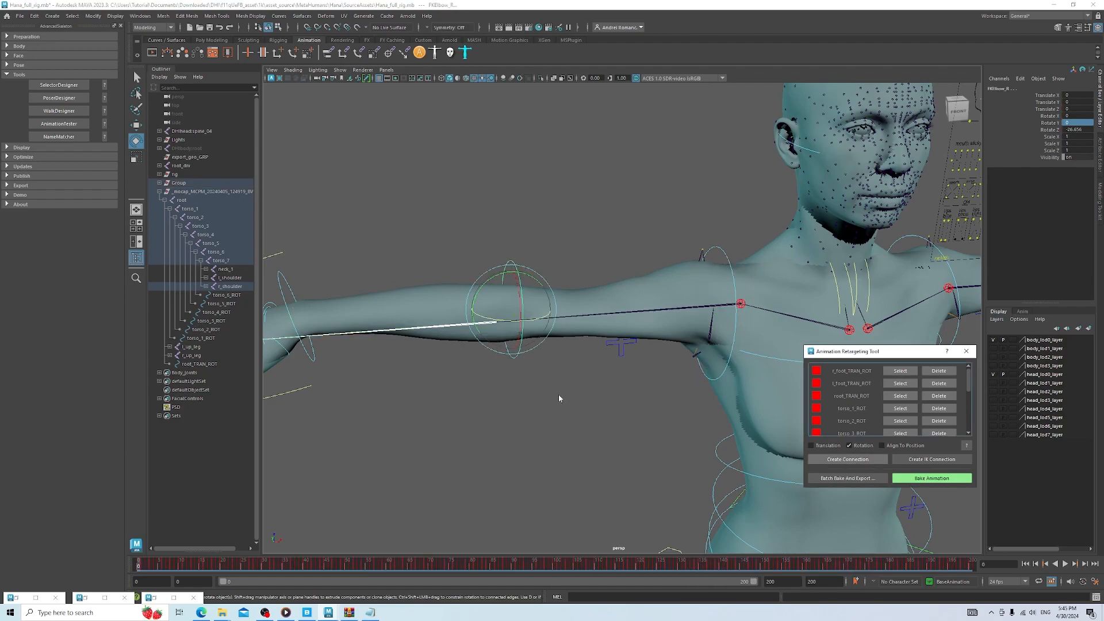
{"action": "key", "text": "f"}
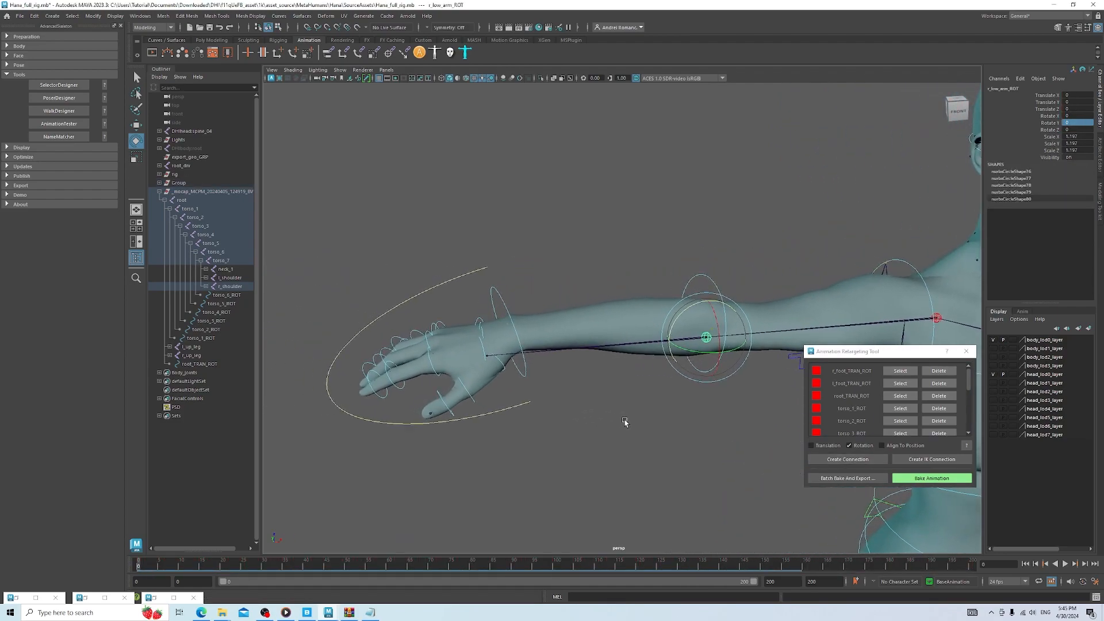
Create a rotation connection from the mocap joint r_hand to the rig's right wrist control
{"action": "scroll", "coordinate": [489, 377], "scroll_direction": "up", "scroll_amount": 3}
{"action": "left_click", "coordinate": [443, 377]}
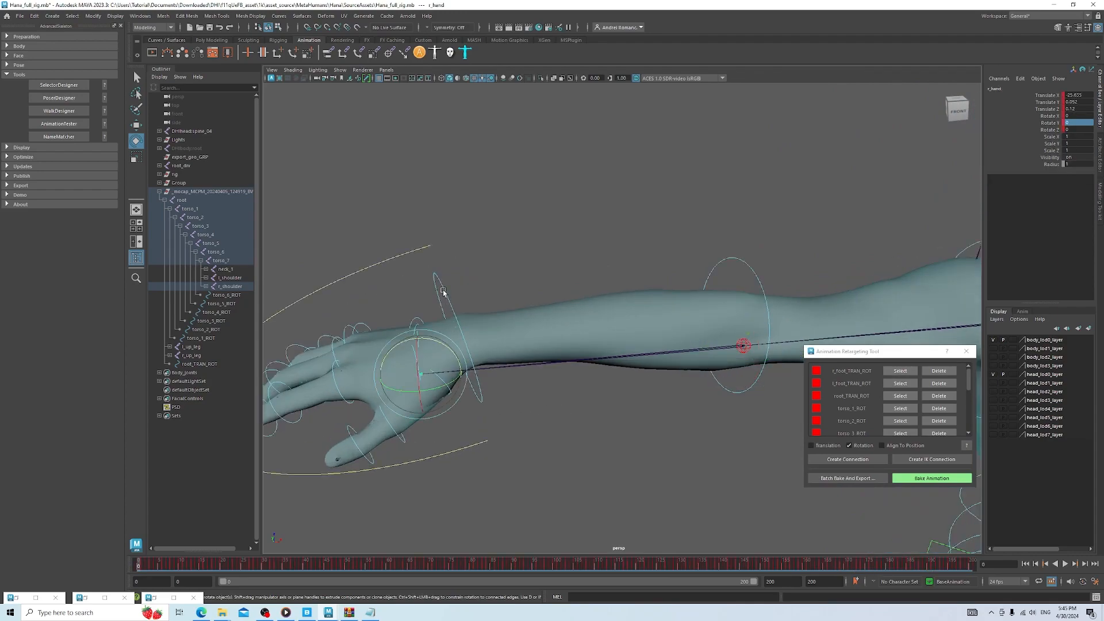
{"action": "left_click", "coordinate": [849, 460]}
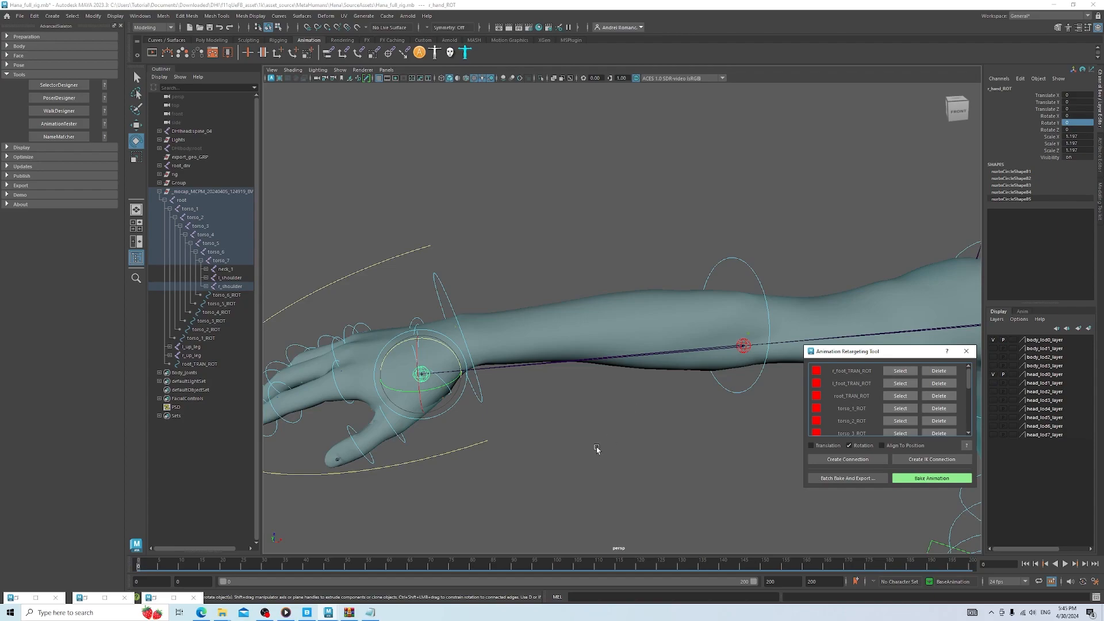
{"action": "scroll", "coordinate": [598, 448], "scroll_direction": "down", "scroll_amount": 6}
{"action": "scroll", "coordinate": [582, 431], "scroll_direction": "up", "scroll_amount": 3}
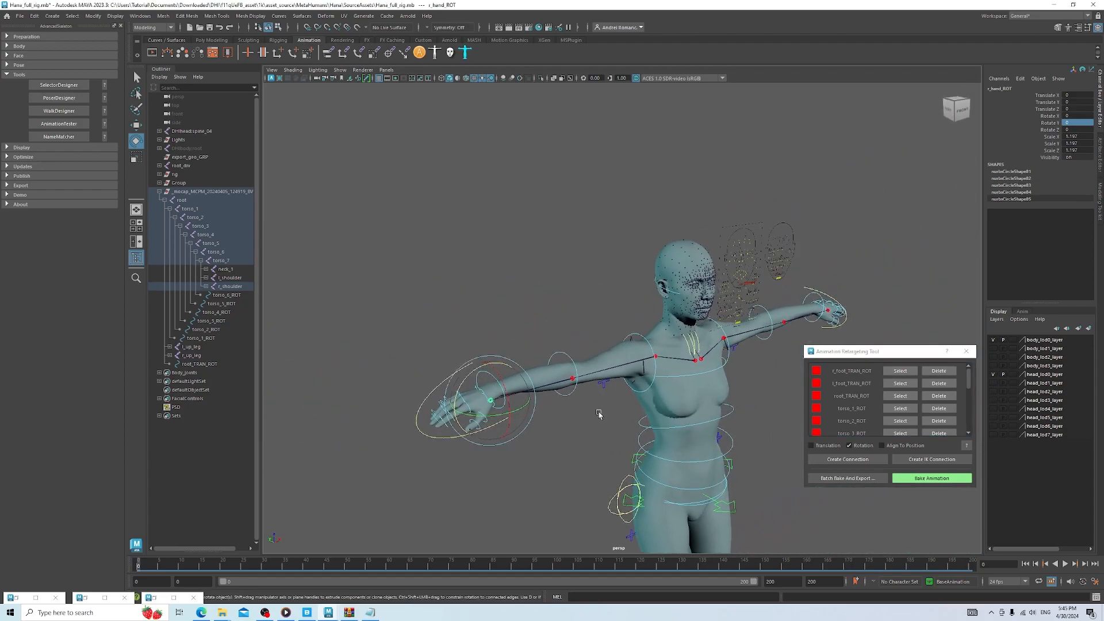
{"action": "scroll", "coordinate": [667, 308], "scroll_direction": "up", "scroll_amount": 5}
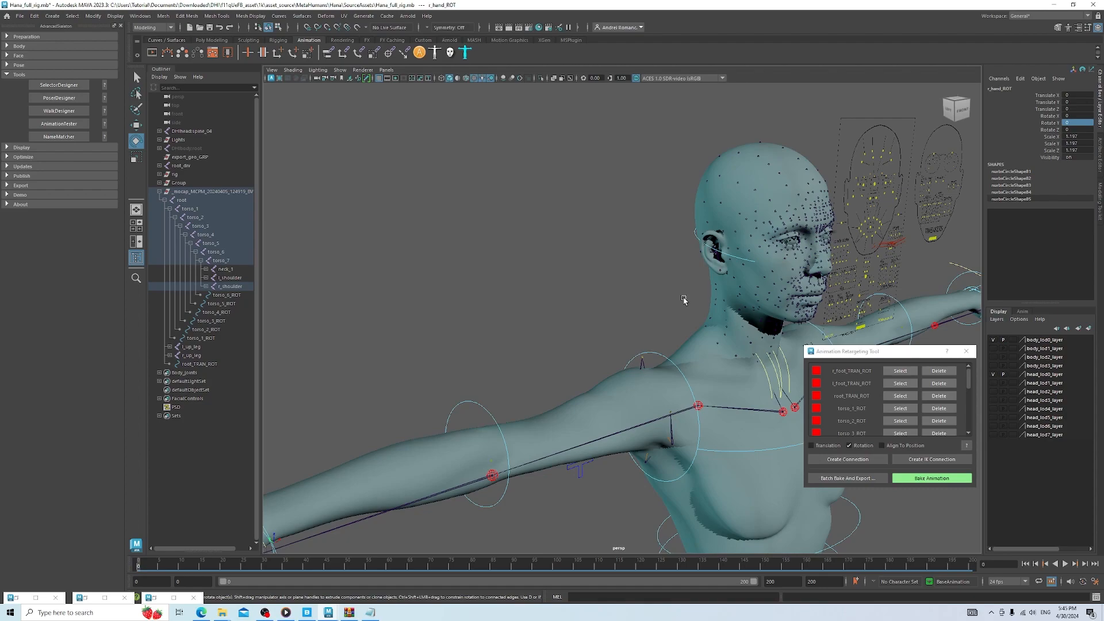
{"action": "scroll", "coordinate": [694, 318], "scroll_direction": "up", "scroll_amount": 2}
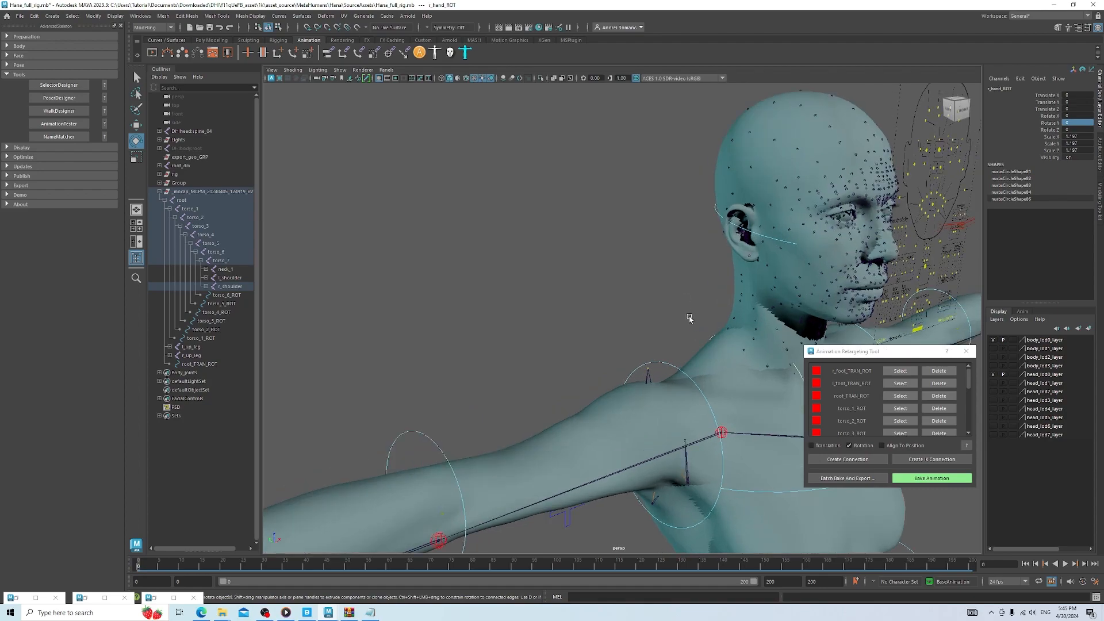
{"action": "middle_click_drag", "start_coordinate": [672, 305], "coordinate": [521, 256], "text": "alt"}
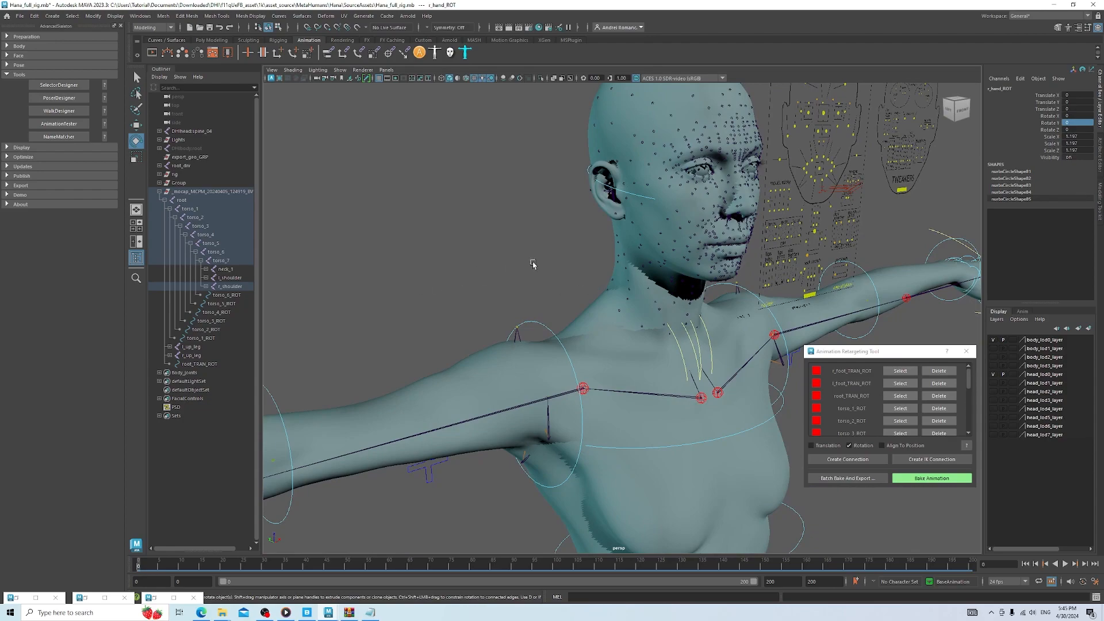
Create a rotation connection from the mocap joint head to the rig's head control FKHead_M
{"action": "left_click", "coordinate": [205, 269]}
{"action": "left_click", "coordinate": [211, 277]}
{"action": "left_click", "coordinate": [232, 286]}
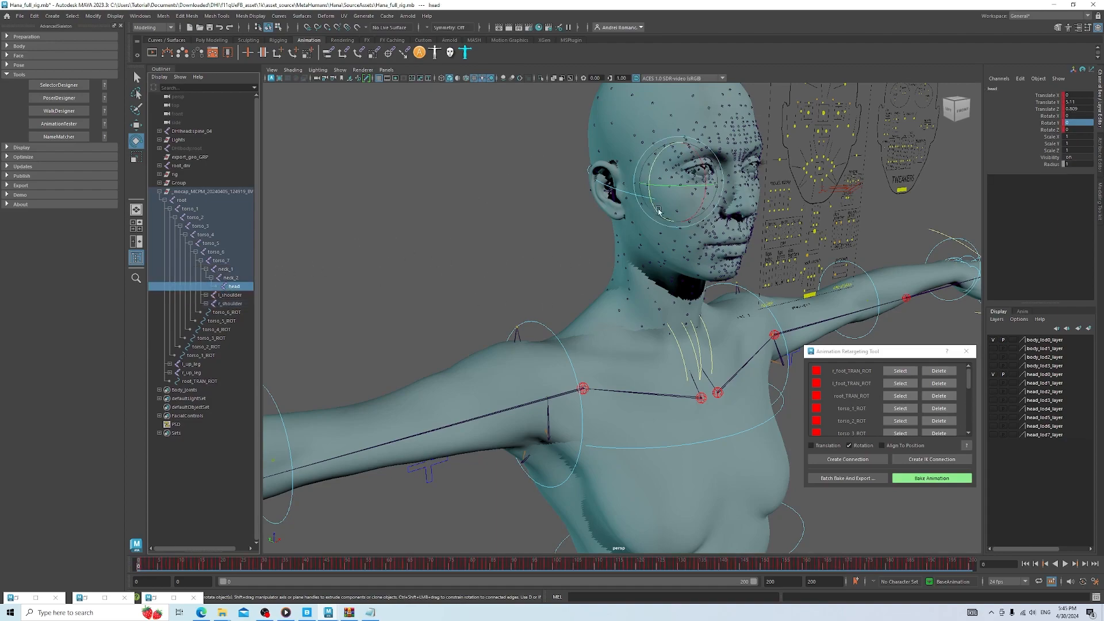
{"action": "scroll", "coordinate": [511, 202], "scroll_direction": "up", "scroll_amount": 2}
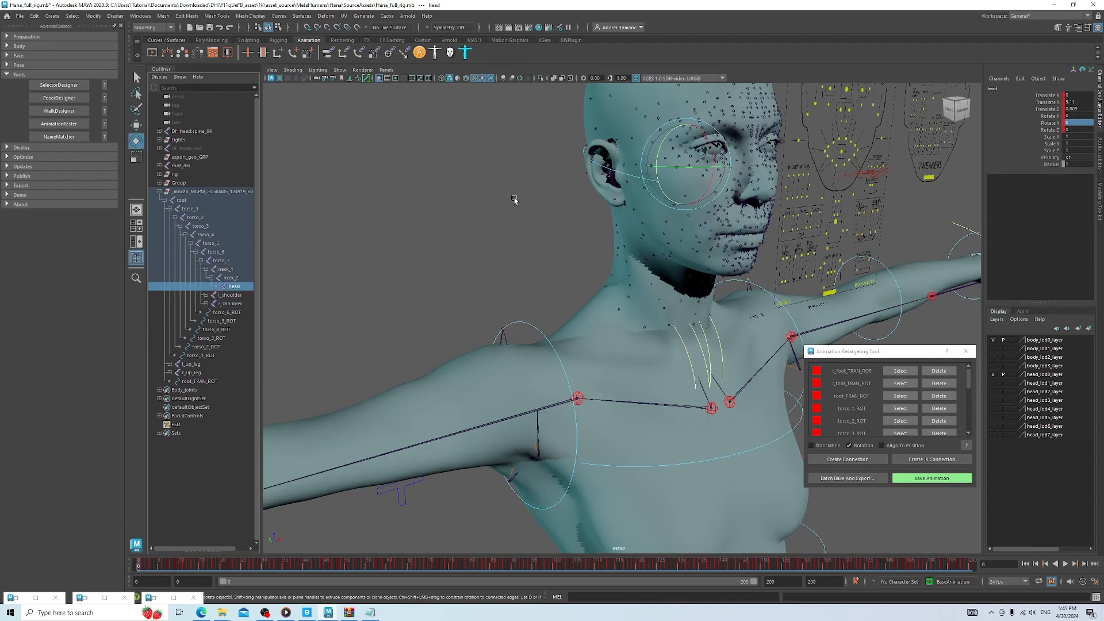
{"action": "middle_click_drag", "start_coordinate": [519, 210], "coordinate": [523, 316], "text": "alt"}
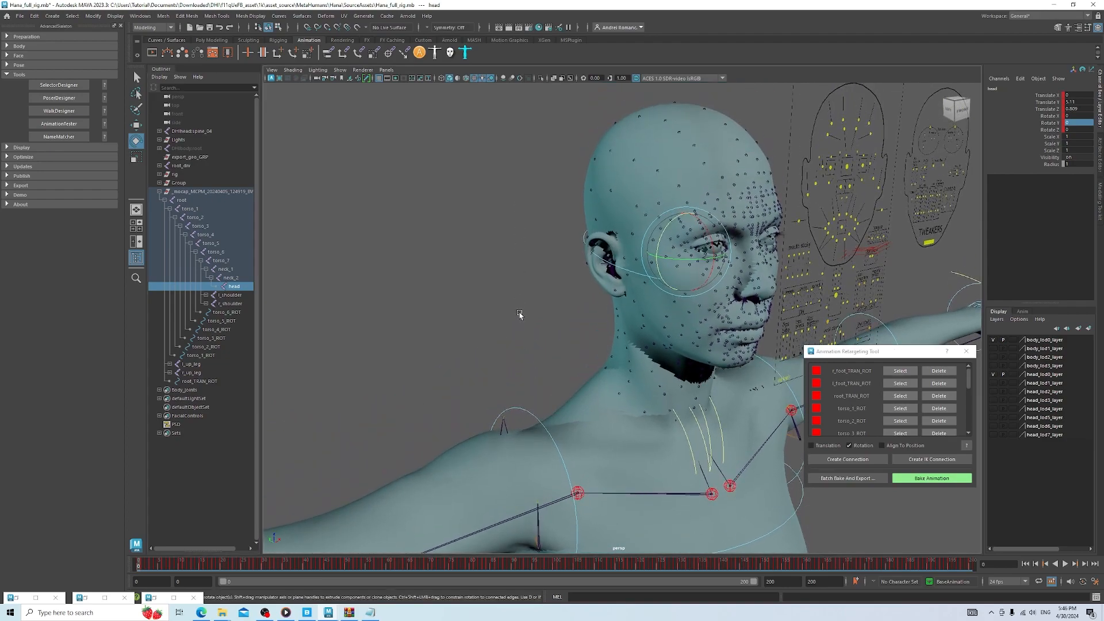
{"action": "scroll", "coordinate": [578, 238], "scroll_direction": "up", "scroll_amount": 2}
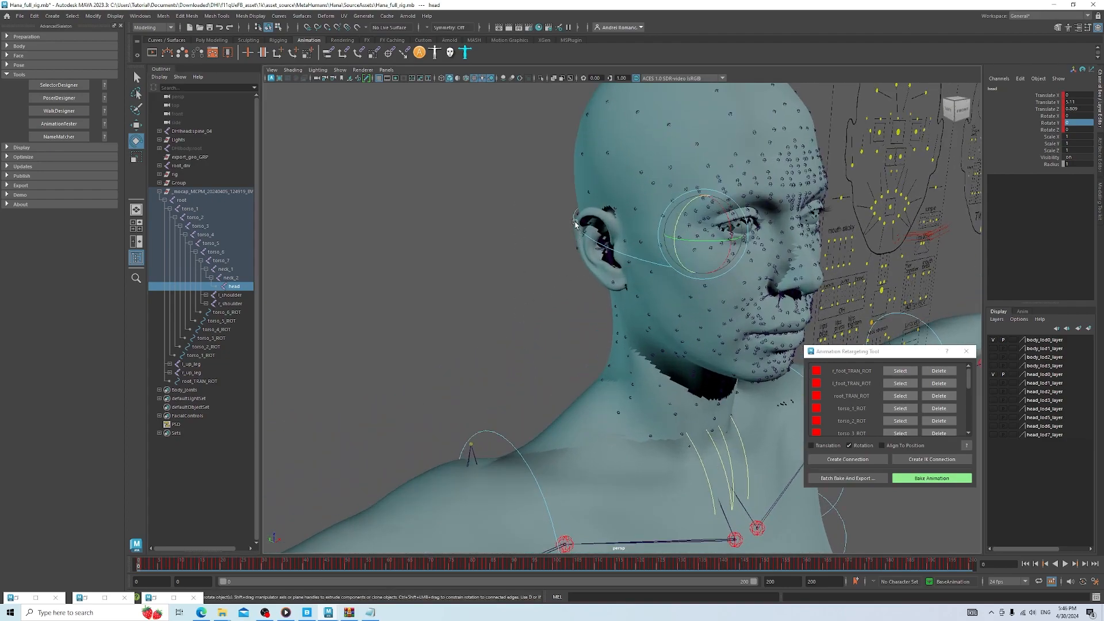
{"action": "left_click", "coordinate": [573, 221], "text": "shift"}
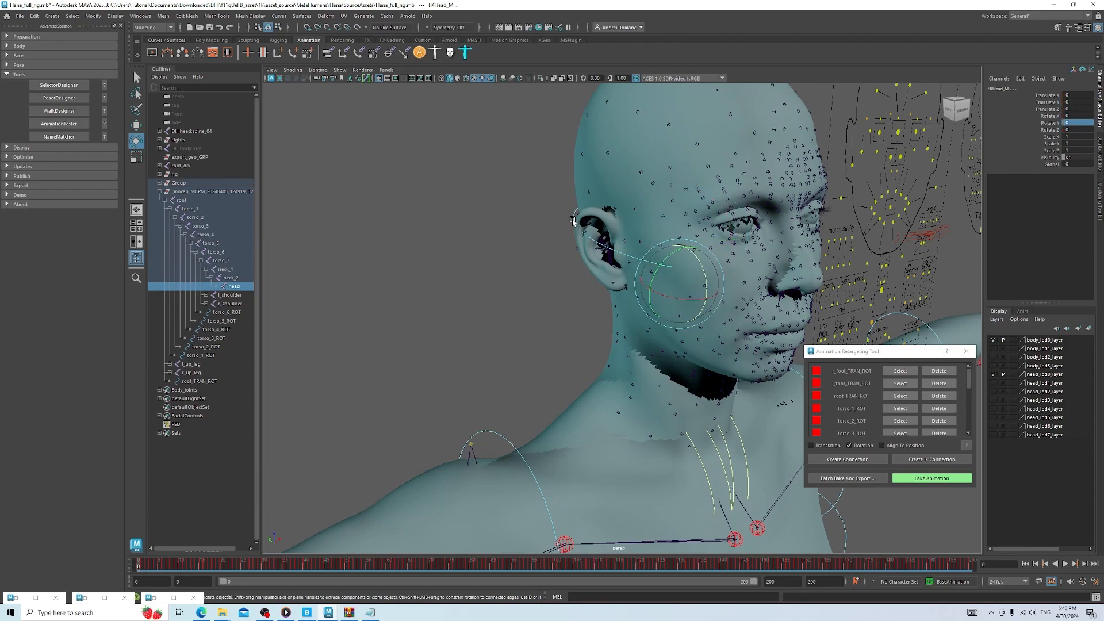
{"action": "left_click", "coordinate": [850, 462]}
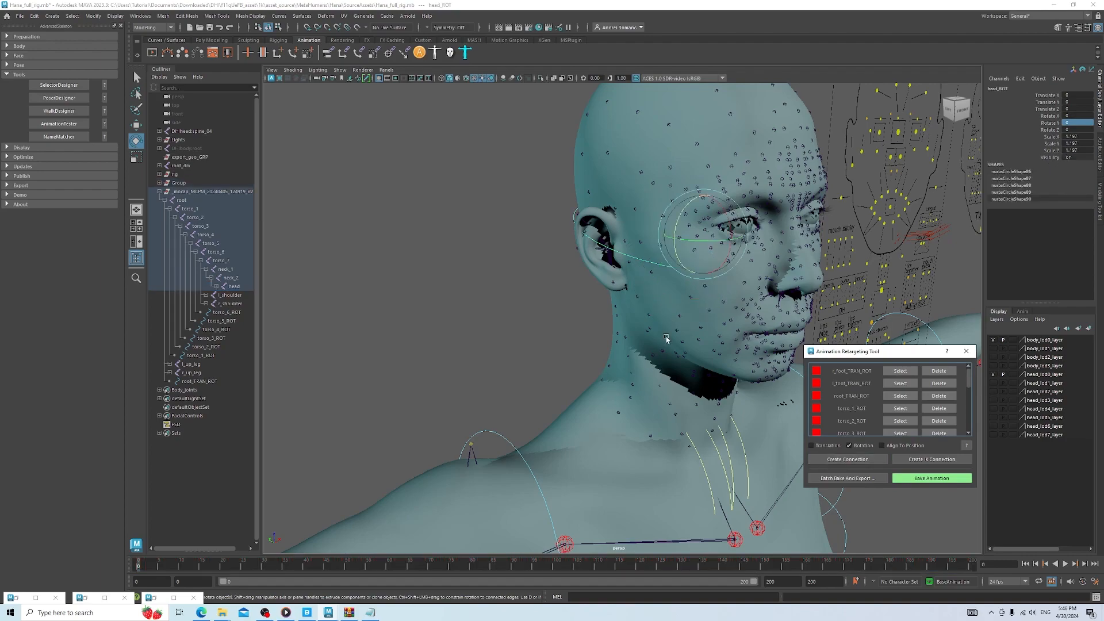
Play the animation to check how the full body follows the mocap skeleton
{"action": "scroll", "coordinate": [656, 388], "scroll_direction": "down", "scroll_amount": 5}
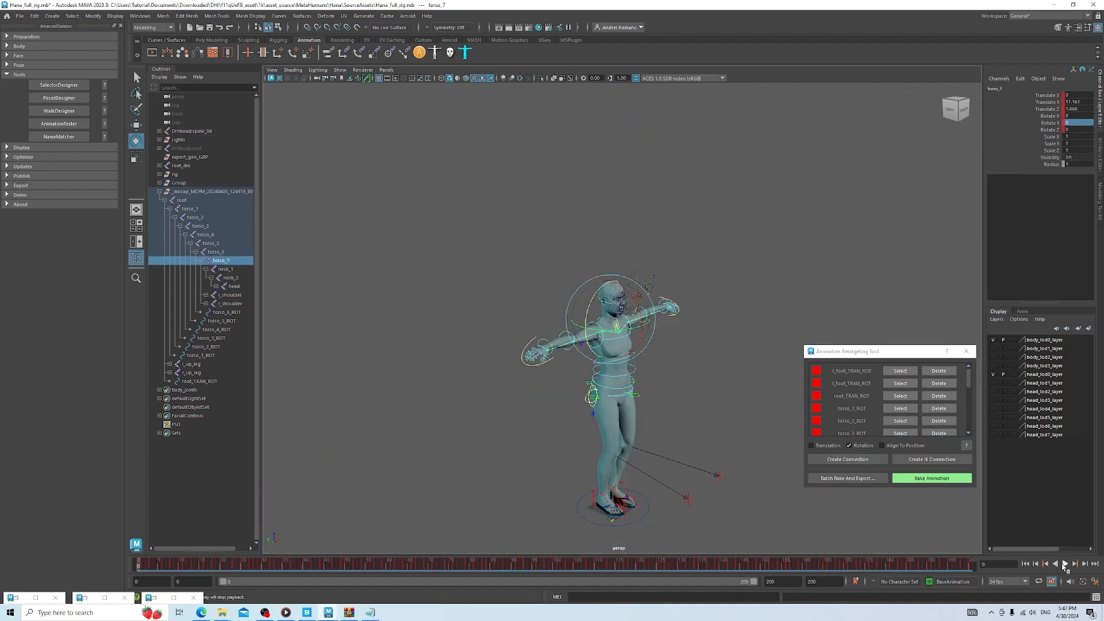
{"action": "left_click", "coordinate": [1065, 564]}
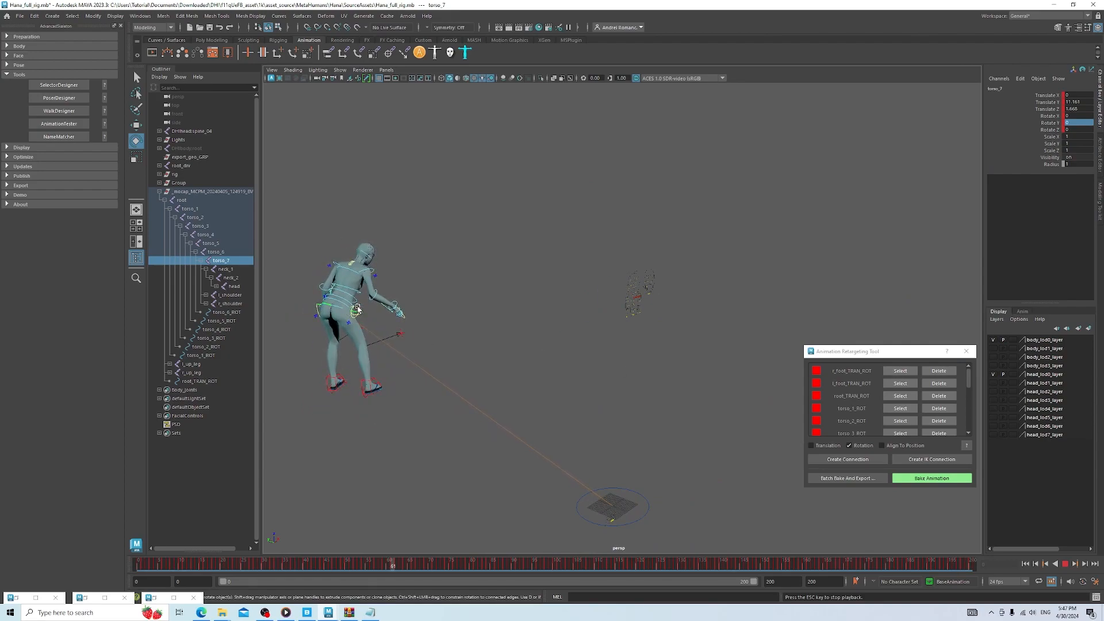
{"action": "left_click", "coordinate": [1066, 565]}
Extend the playback end to frame 2000 and play the longer animation range
{"action": "left_click", "coordinate": [783, 582]}
{"action": "type", "text": "0"}
{"action": "key", "text": "Return"}
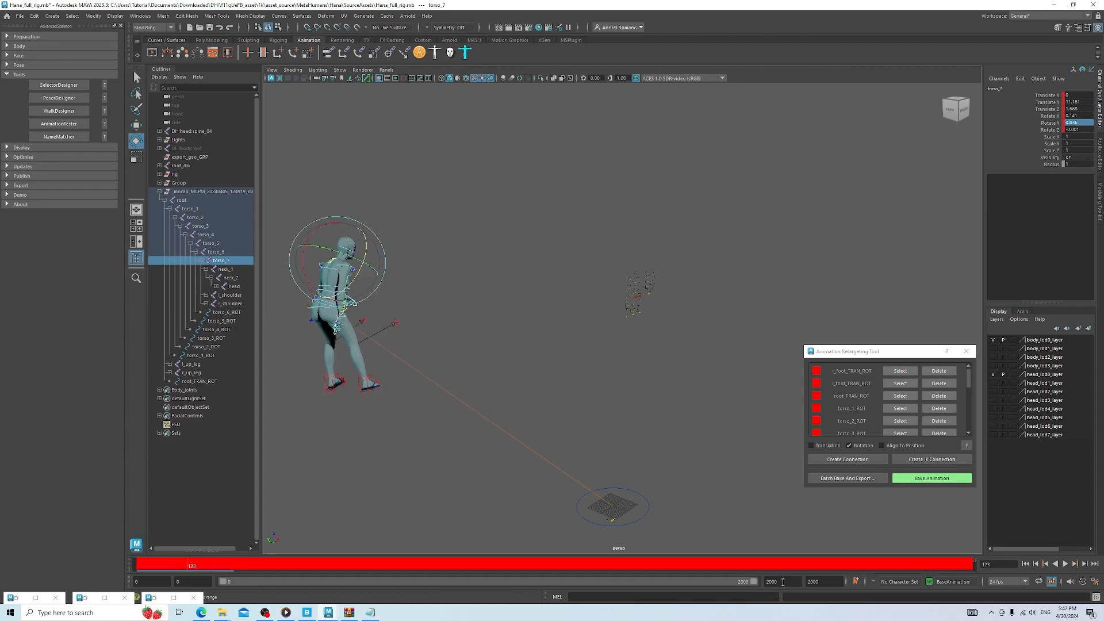
{"action": "left_click", "coordinate": [1065, 565]}
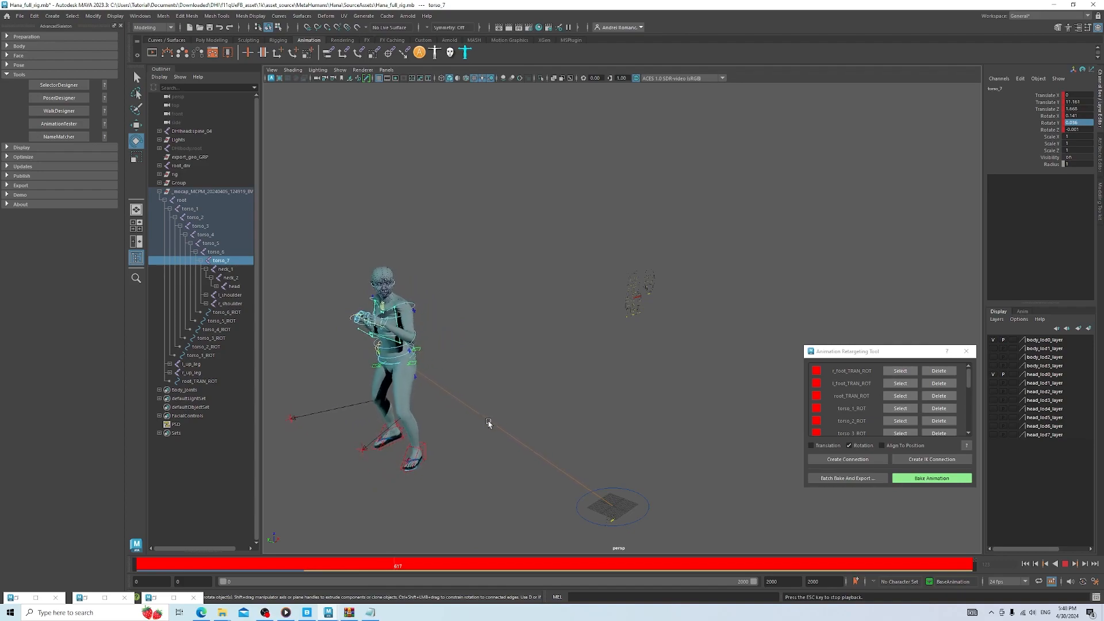
{"action": "left_click", "coordinate": [1064, 564]}
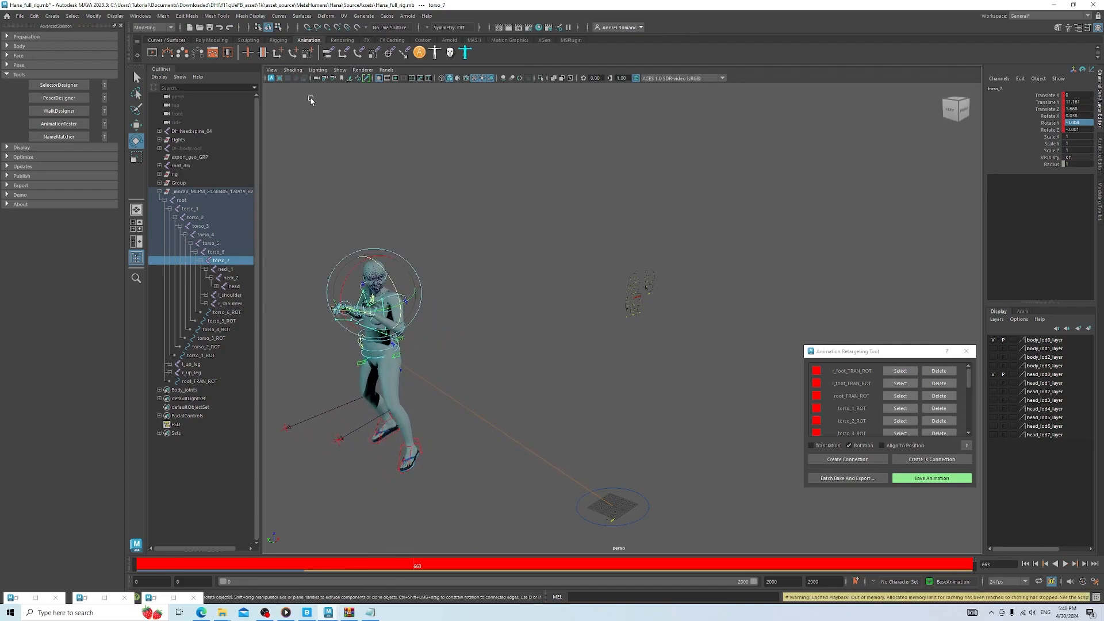
Open the Graph Editor and place it beside the character
{"action": "left_click", "coordinate": [145, 19]}
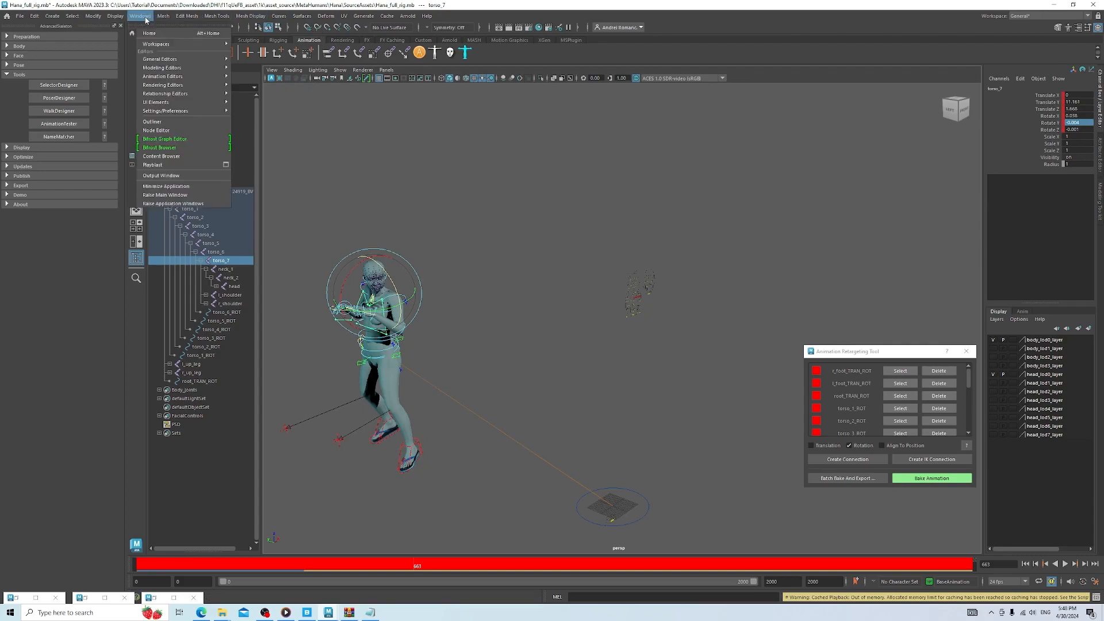
{"action": "mouse_move", "coordinate": [166, 60]}
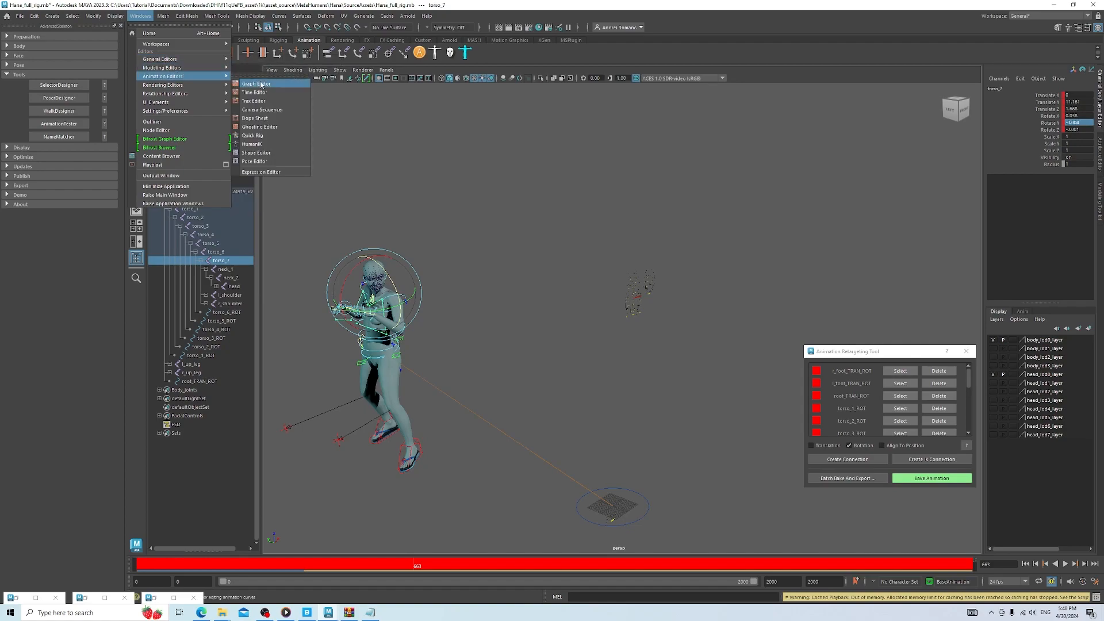
{"action": "left_click", "coordinate": [262, 84]}
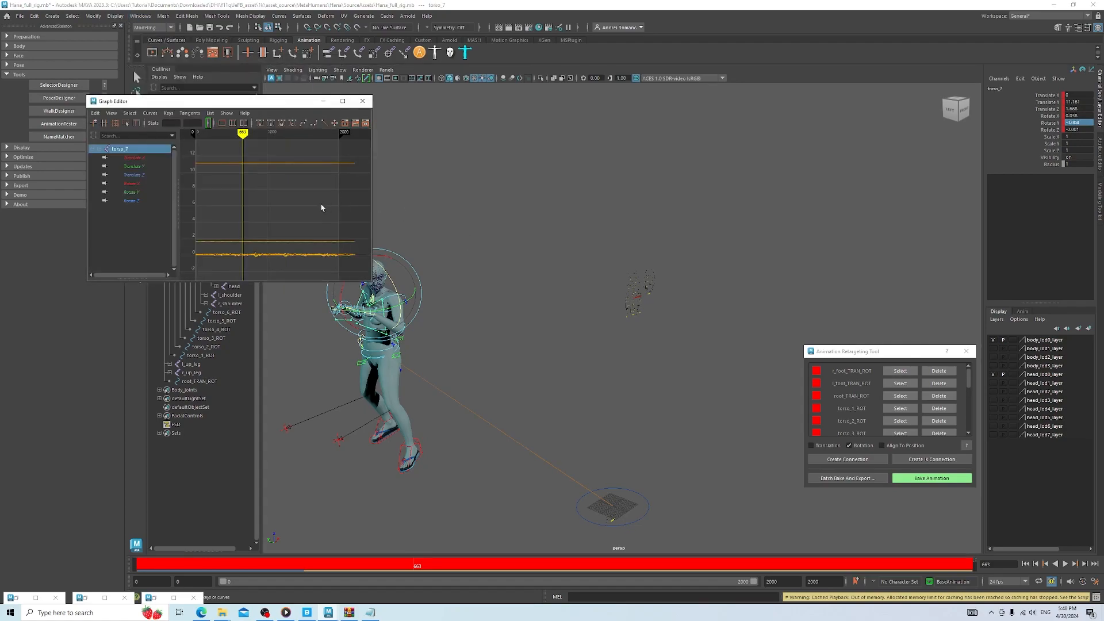
{"action": "left_click_drag", "start_coordinate": [268, 102], "coordinate": [657, 189]}
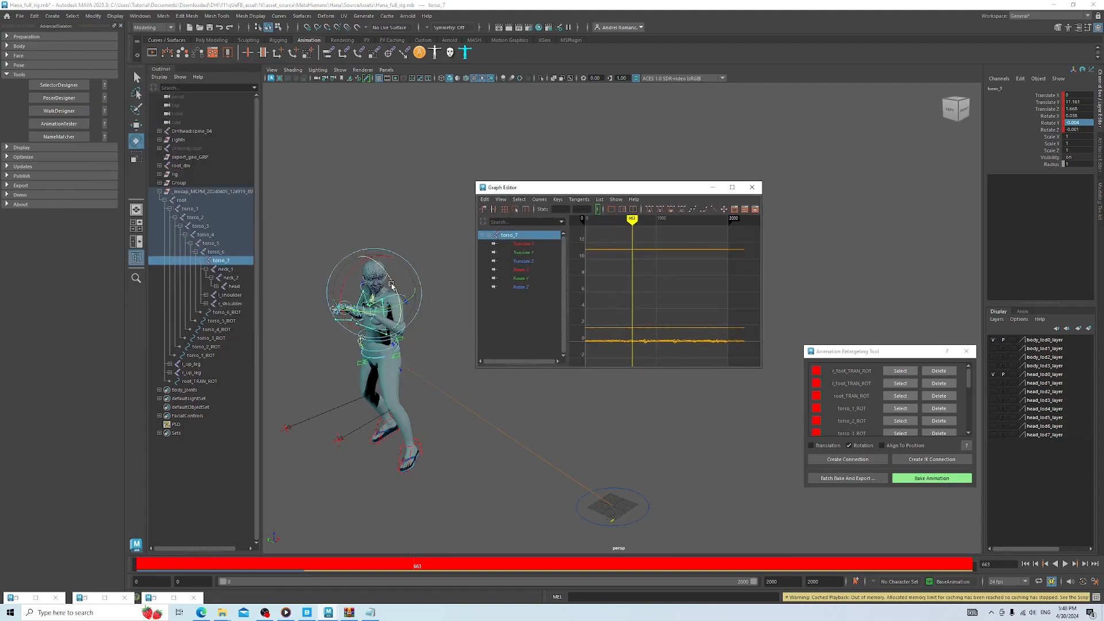
{"action": "scroll", "coordinate": [349, 263], "scroll_direction": "down", "scroll_amount": 2}
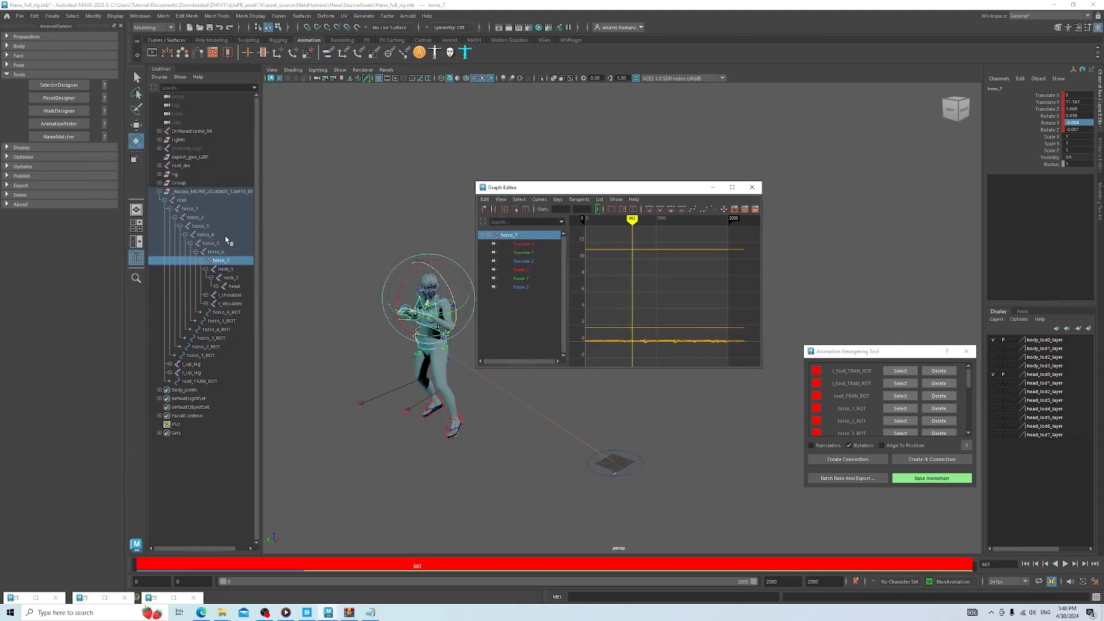
Select the entire hierarchy of the mocap group to display all its animation curves in the Graph Editor
{"action": "left_click", "coordinate": [193, 192]}
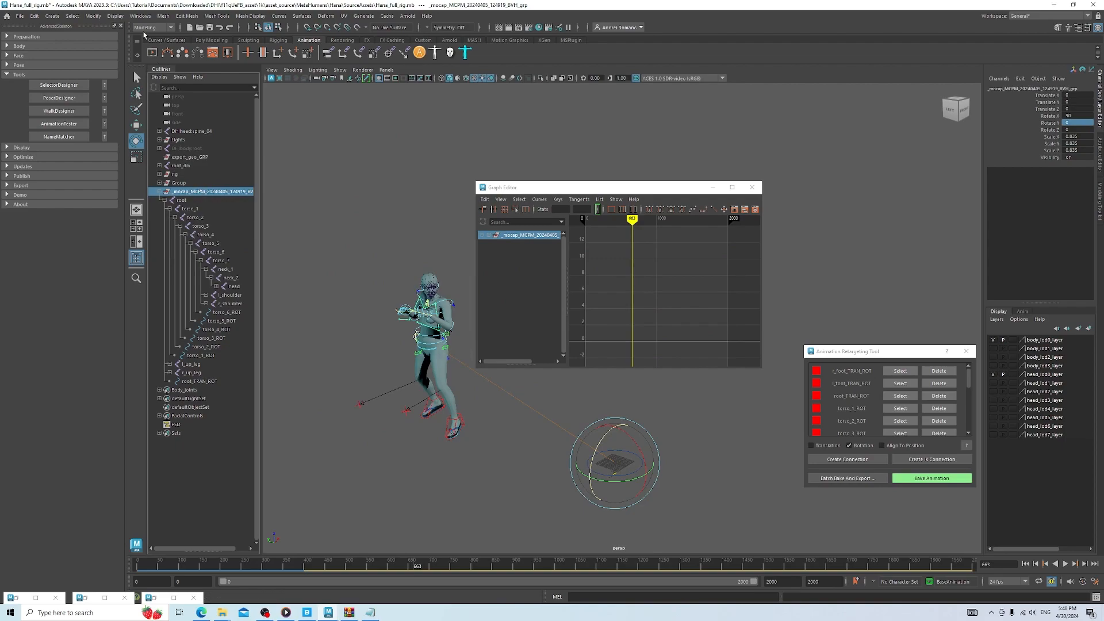
{"action": "left_click", "coordinate": [72, 15]}
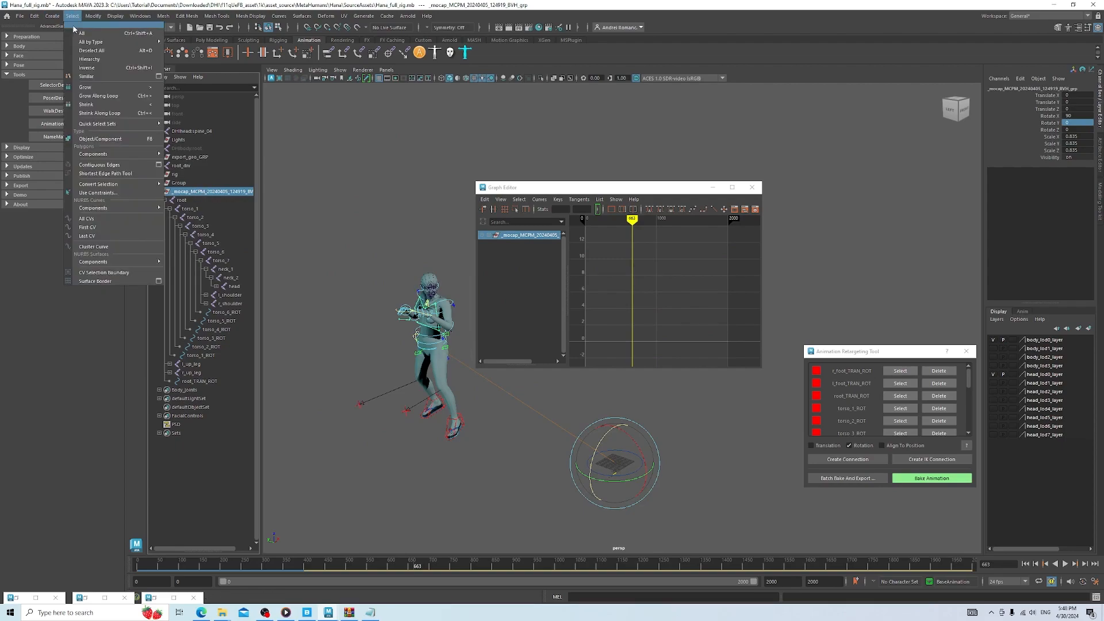
{"action": "left_click", "coordinate": [90, 59]}
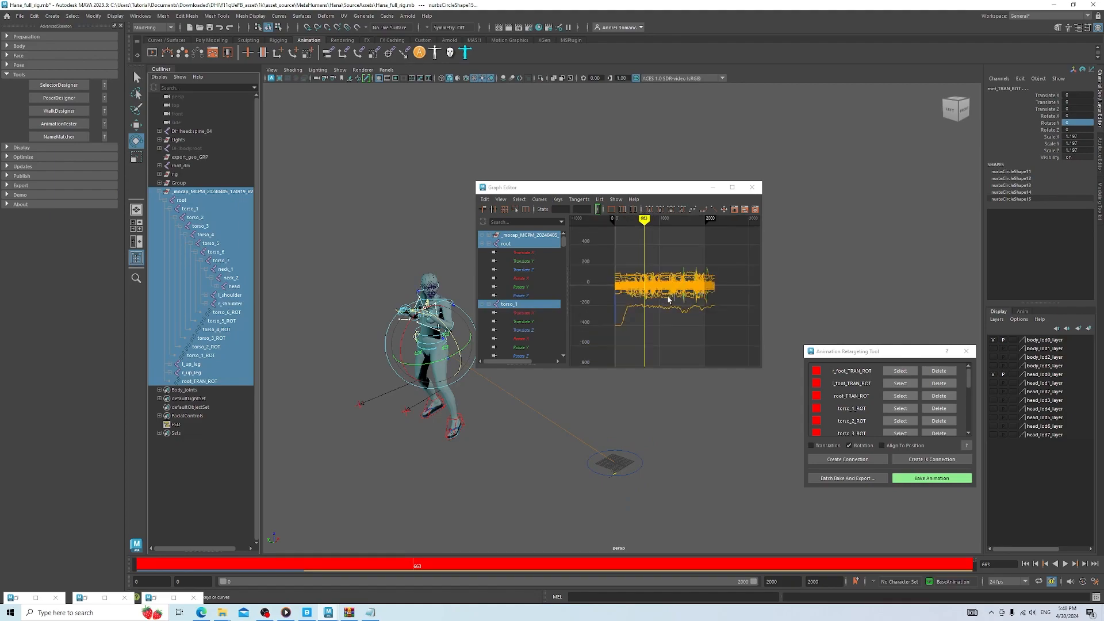
Examine the mocap curves with the Retime tool active, frame all of them, and close the Graph Editor
{"action": "scroll", "coordinate": [708, 308], "scroll_direction": "down", "scroll_amount": 3}
{"action": "mouse_move", "coordinate": [605, 258]}
{"action": "left_mouse_down"}
{"action": "mouse_move", "coordinate": [618, 279]}
{"action": "mouse_move", "coordinate": [608, 277]}
{"action": "left_mouse_up"}
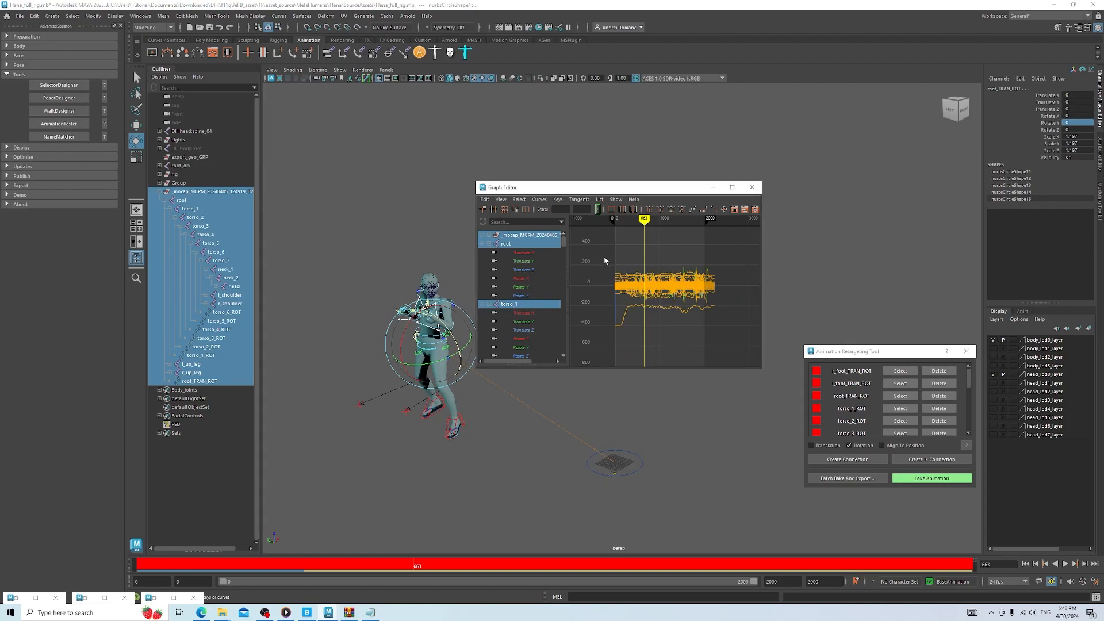
{"action": "left_click", "coordinate": [525, 211]}
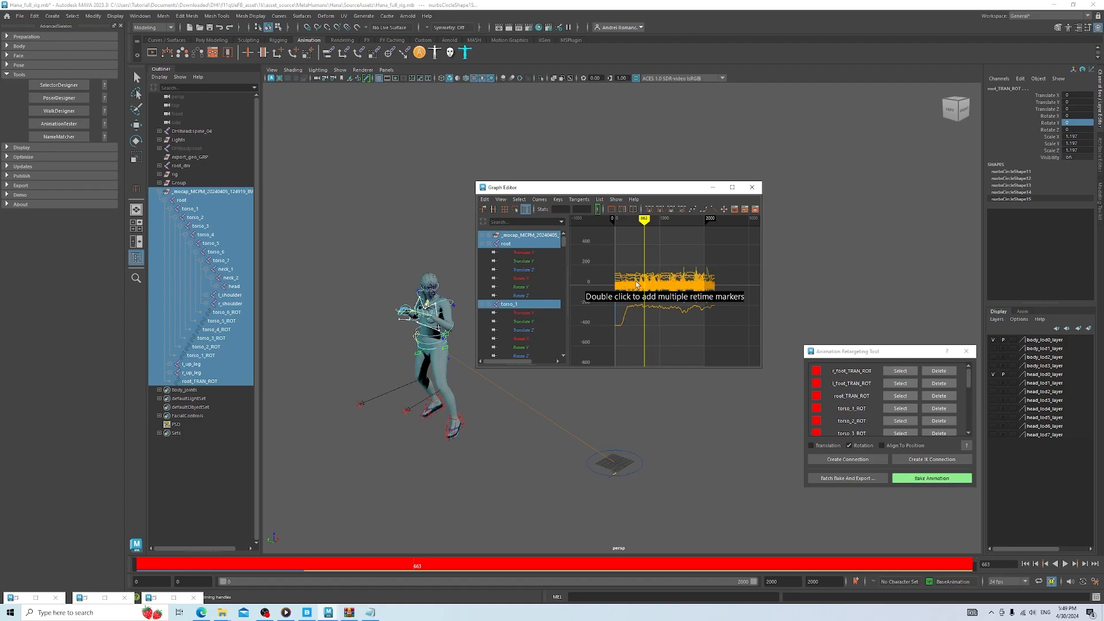
{"action": "scroll", "coordinate": [616, 286], "scroll_direction": "up", "scroll_amount": 5}
{"action": "scroll", "coordinate": [602, 288], "scroll_direction": "down", "scroll_amount": 5}
{"action": "scroll", "coordinate": [602, 288], "scroll_direction": "up", "scroll_amount": 5}
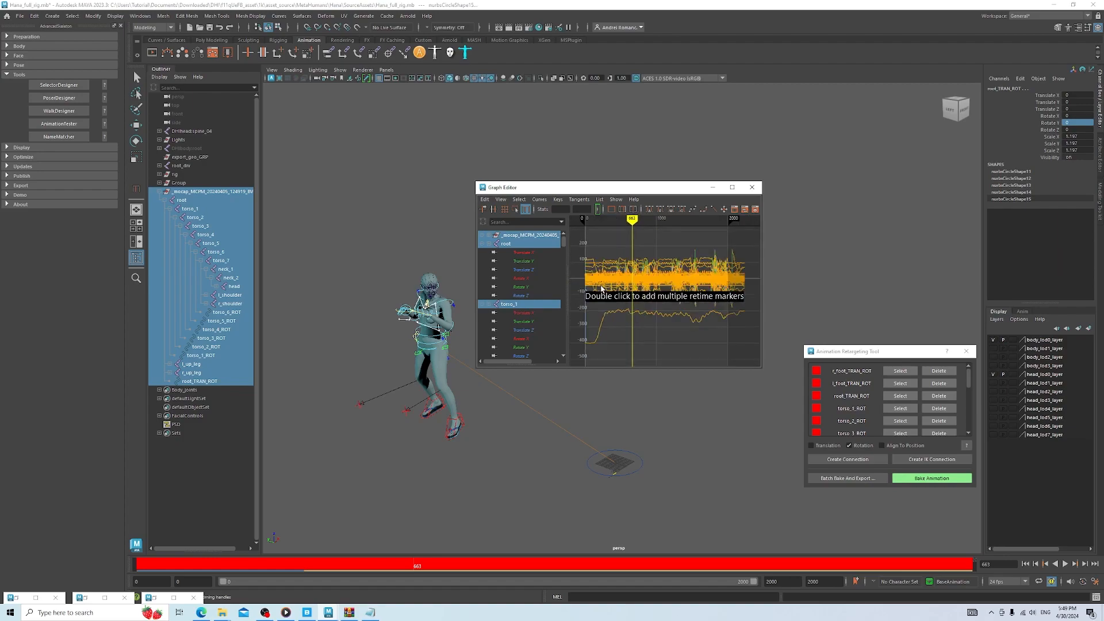
{"action": "key", "text": "a"}
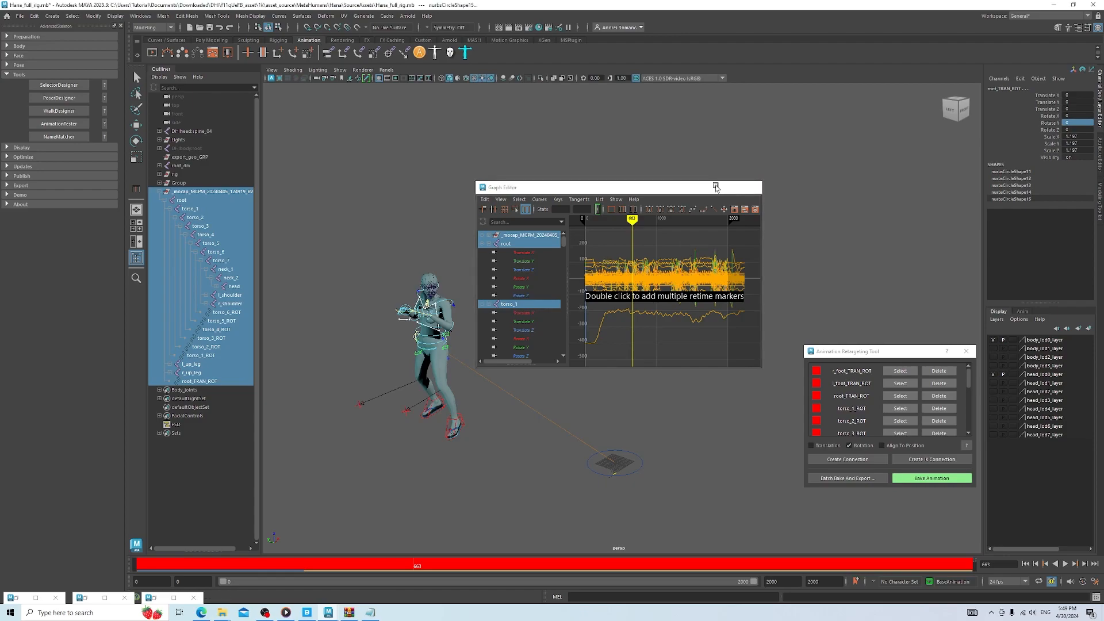
{"action": "left_click", "coordinate": [751, 187]}
Clear the selection and bake the retargeted animation onto the rig controls, accepting deletion of the connection nodes
{"action": "left_click_drag", "start_coordinate": [893, 354], "coordinate": [765, 253]}
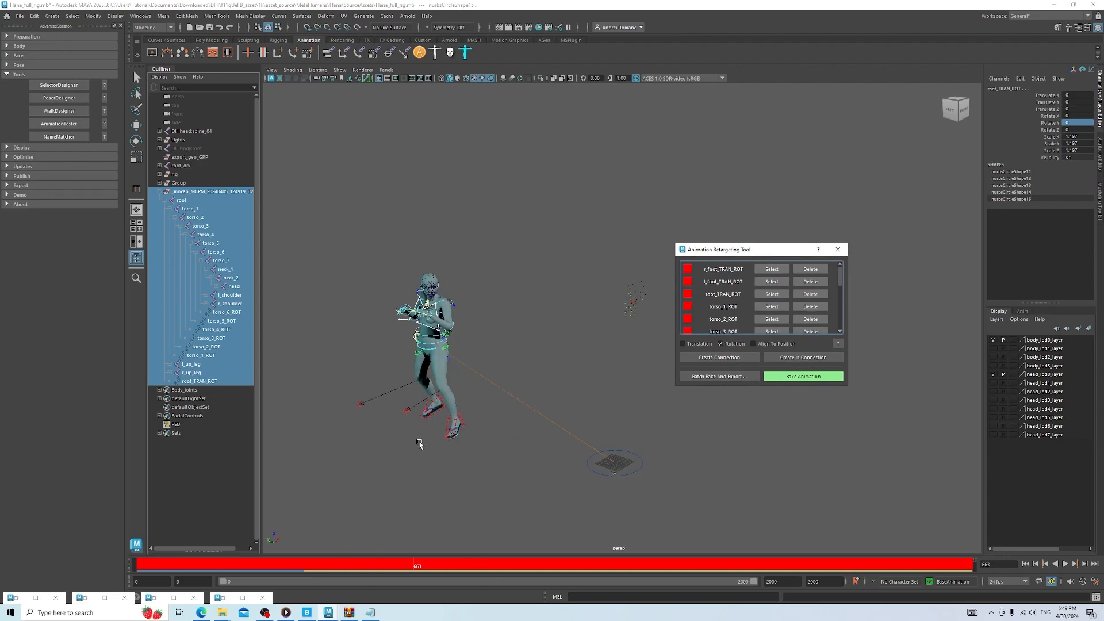
{"action": "scroll", "coordinate": [420, 445], "scroll_direction": "up", "scroll_amount": 3}
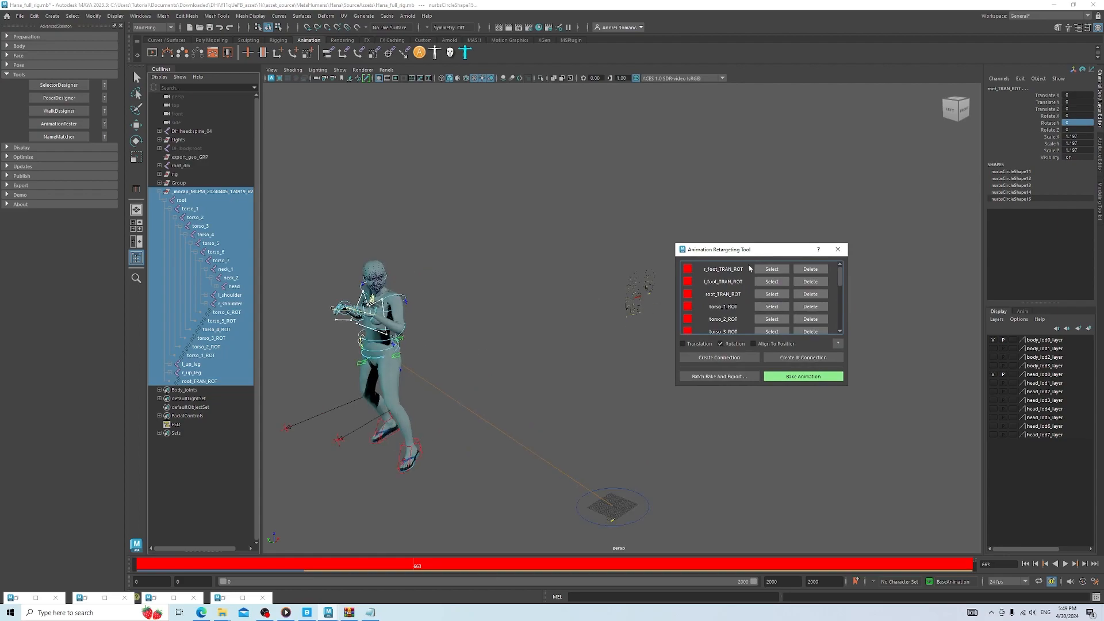
{"action": "left_click", "coordinate": [462, 231]}
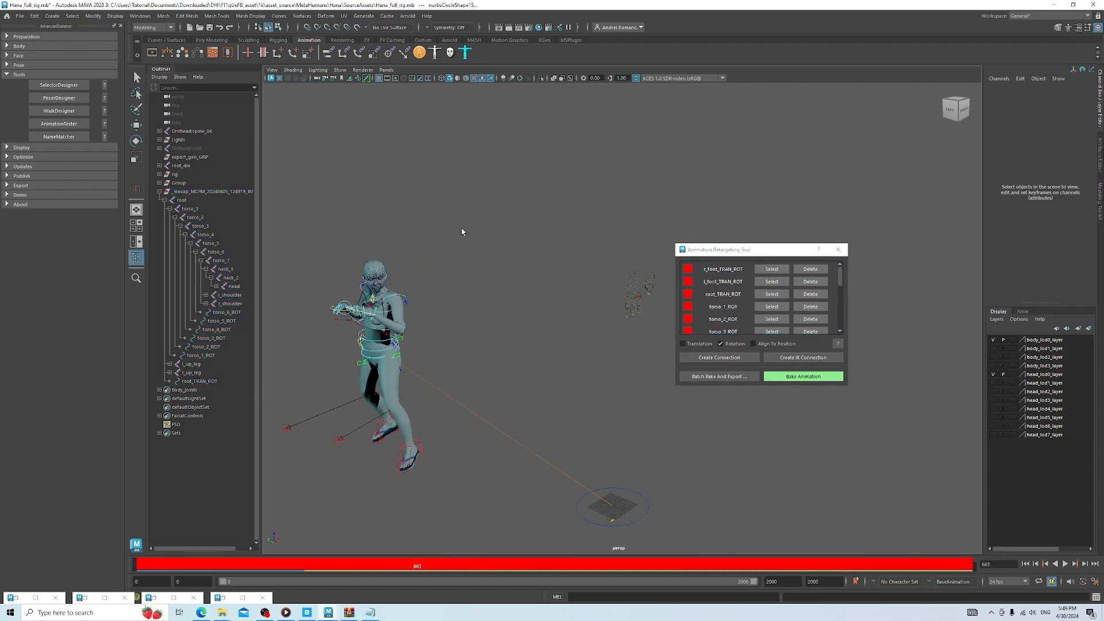
{"action": "left_click", "coordinate": [803, 380]}
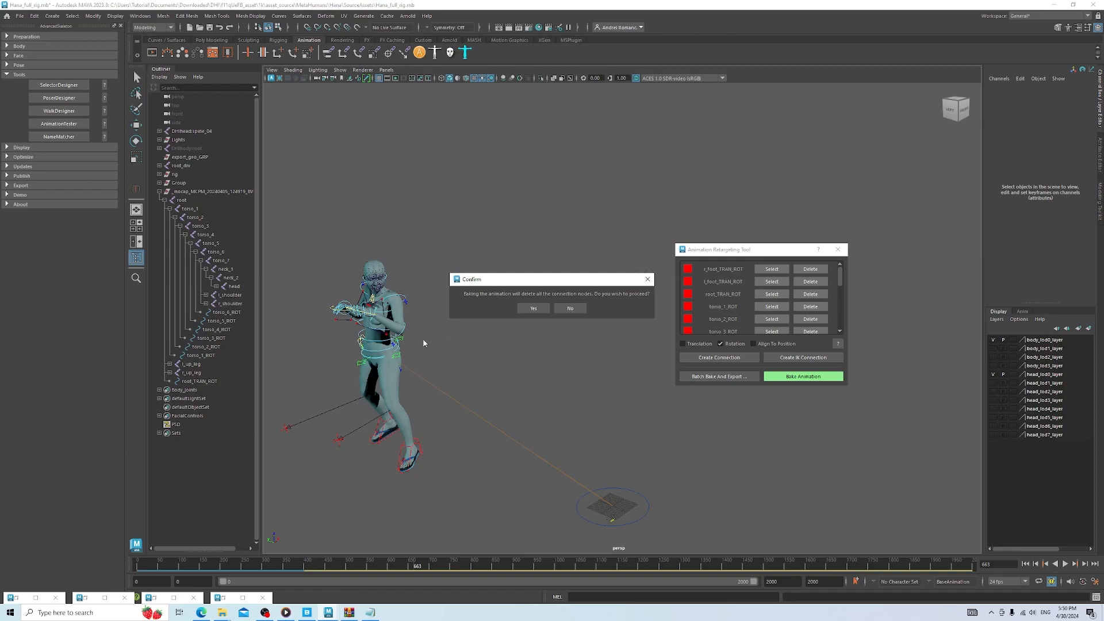
{"action": "left_click", "coordinate": [537, 308]}
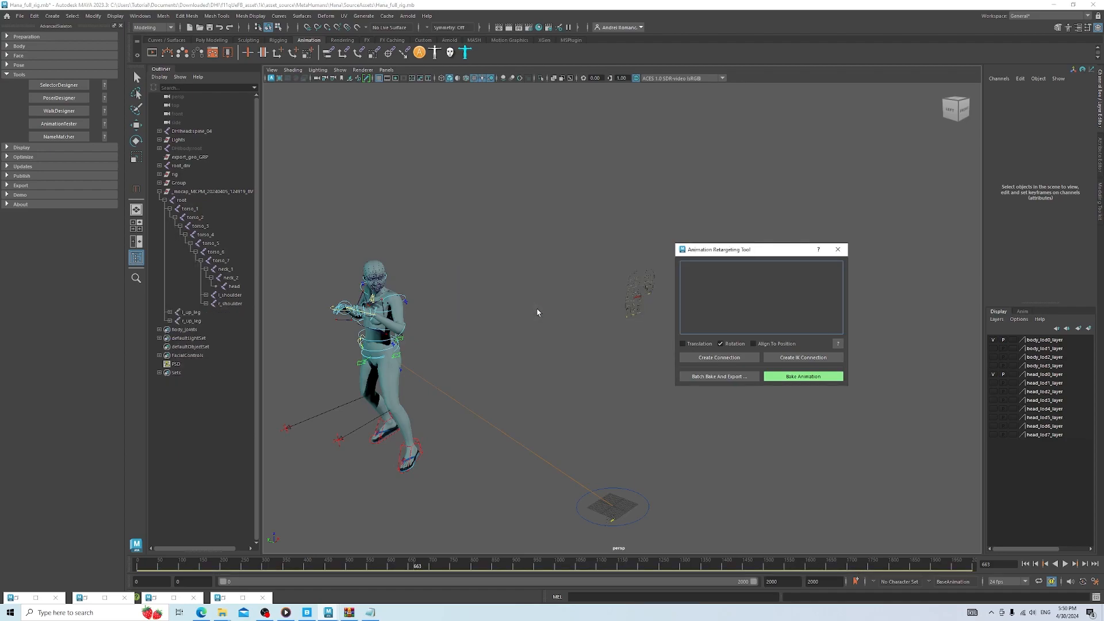
Test the baked rig by raising the left foot control IKLeg_L with the Move tool at frame 663
{"action": "scroll", "coordinate": [537, 312], "scroll_direction": "down", "scroll_amount": 1}
{"action": "scroll", "coordinate": [368, 430], "scroll_direction": "down", "scroll_amount": 1}
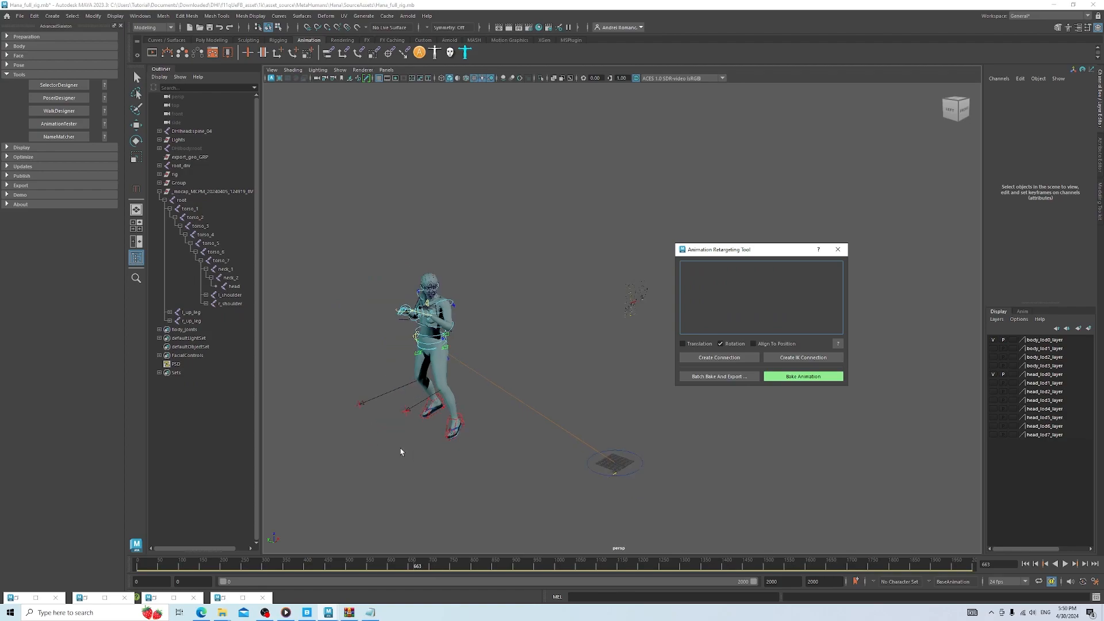
{"action": "scroll", "coordinate": [455, 446], "scroll_direction": "up", "scroll_amount": 3}
{"action": "middle_click_drag", "start_coordinate": [406, 469], "coordinate": [575, 405], "text": "alt"}
{"action": "scroll", "coordinate": [530, 419], "scroll_direction": "up", "scroll_amount": 3}
{"action": "scroll", "coordinate": [530, 420], "scroll_direction": "up", "scroll_amount": 1}
{"action": "scroll", "coordinate": [476, 438], "scroll_direction": "up", "scroll_amount": 1}
{"action": "scroll", "coordinate": [460, 451], "scroll_direction": "up", "scroll_amount": 1}
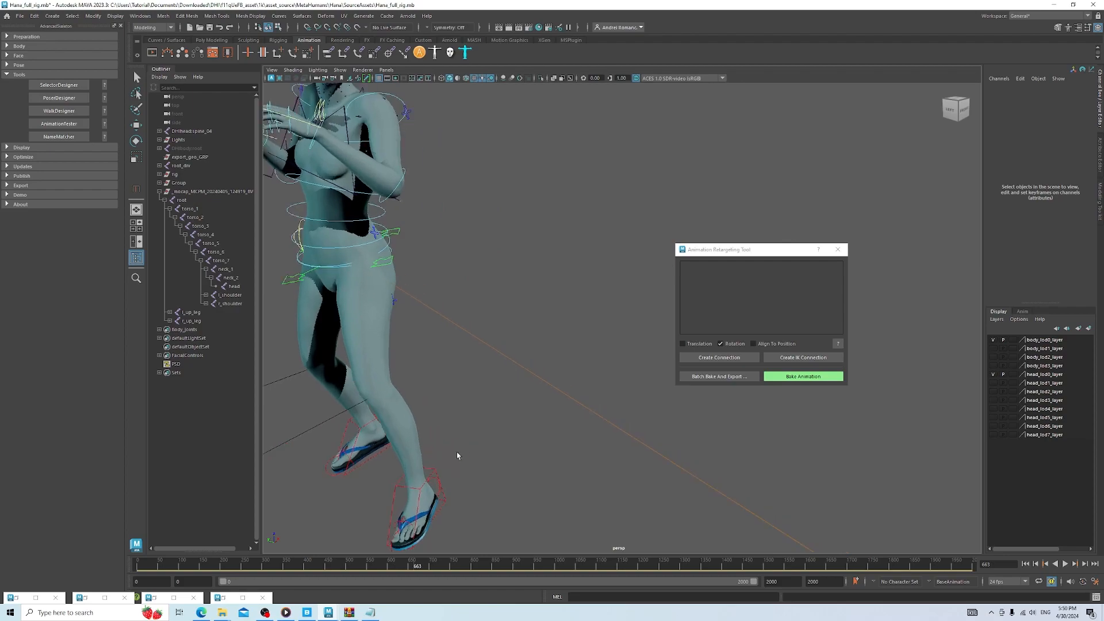
{"action": "left_click", "coordinate": [428, 476]}
{"action": "key", "text": "w"}
{"action": "scroll", "coordinate": [460, 464], "scroll_direction": "down", "scroll_amount": 2}
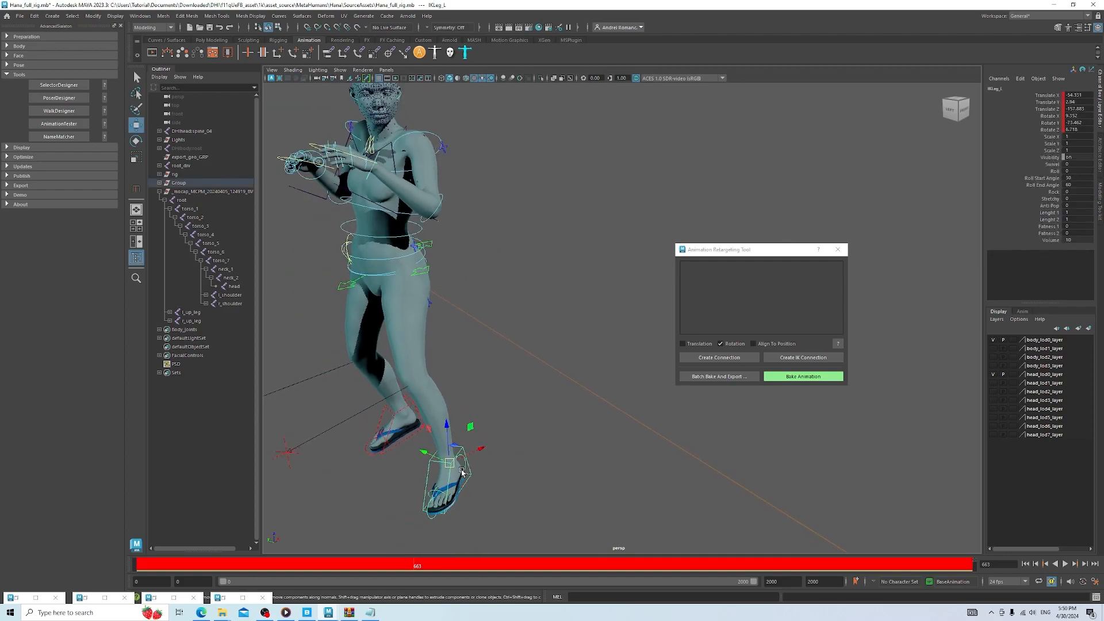
{"action": "left_click_drag", "start_coordinate": [449, 449], "coordinate": [438, 382]}
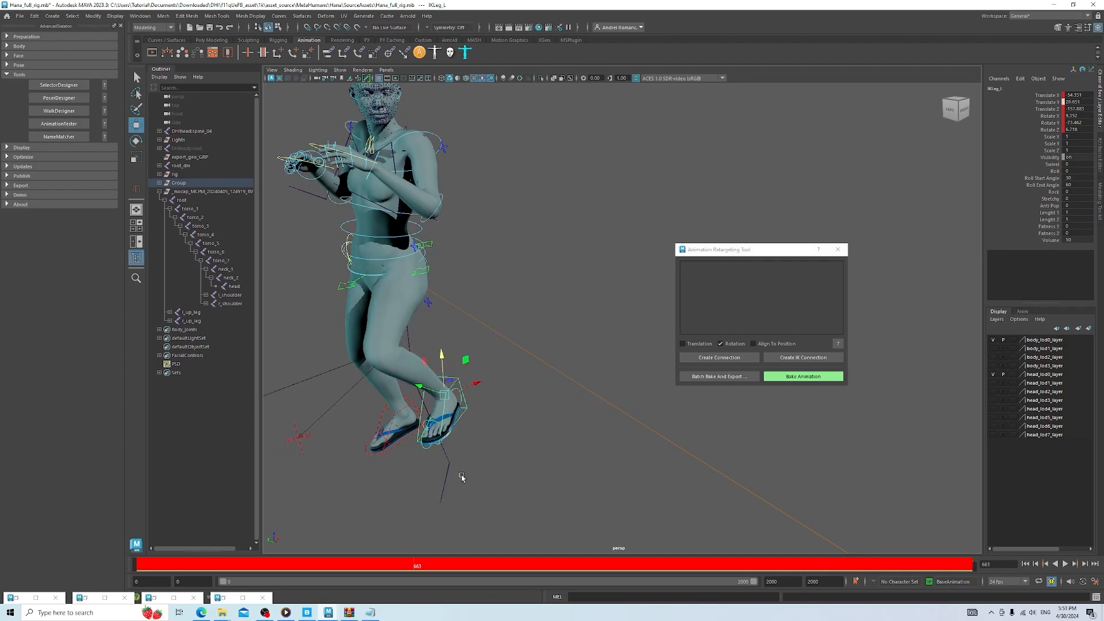
Go to frame 20 and raise the left foot control IKLeg_L to a Translate Y of about 14.4
{"action": "scroll", "coordinate": [468, 478], "scroll_direction": "down", "scroll_amount": 3}
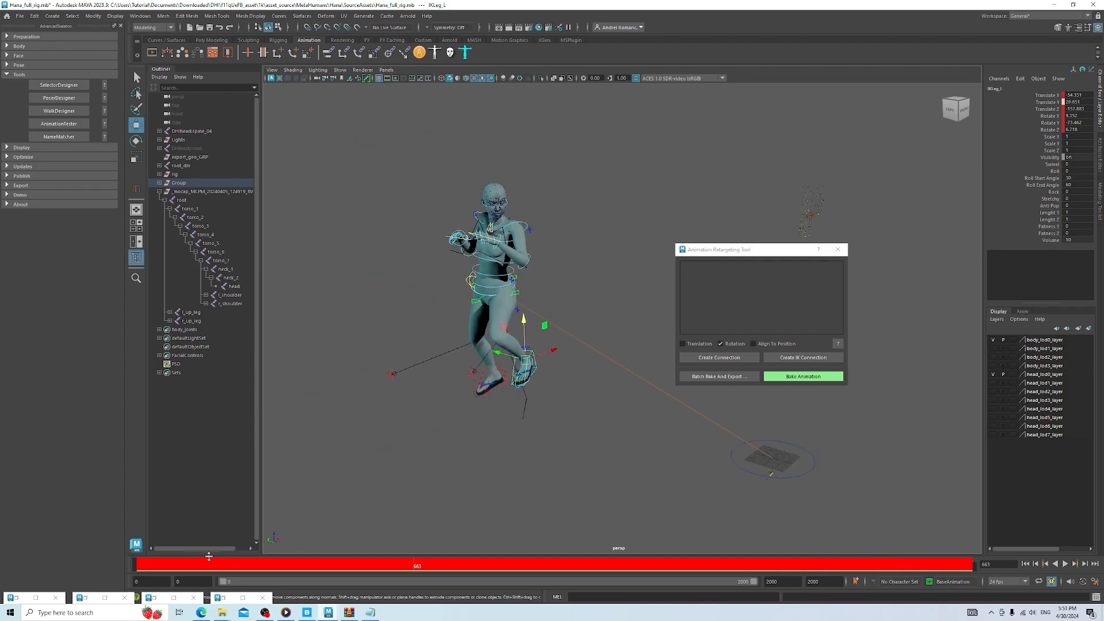
{"action": "mouse_move", "coordinate": [149, 568]}
{"action": "left_mouse_down"}
{"action": "mouse_move", "coordinate": [138, 568]}
{"action": "mouse_move", "coordinate": [290, 568]}
{"action": "mouse_move", "coordinate": [137, 566]}
{"action": "mouse_move", "coordinate": [145, 564]}
{"action": "left_mouse_up"}
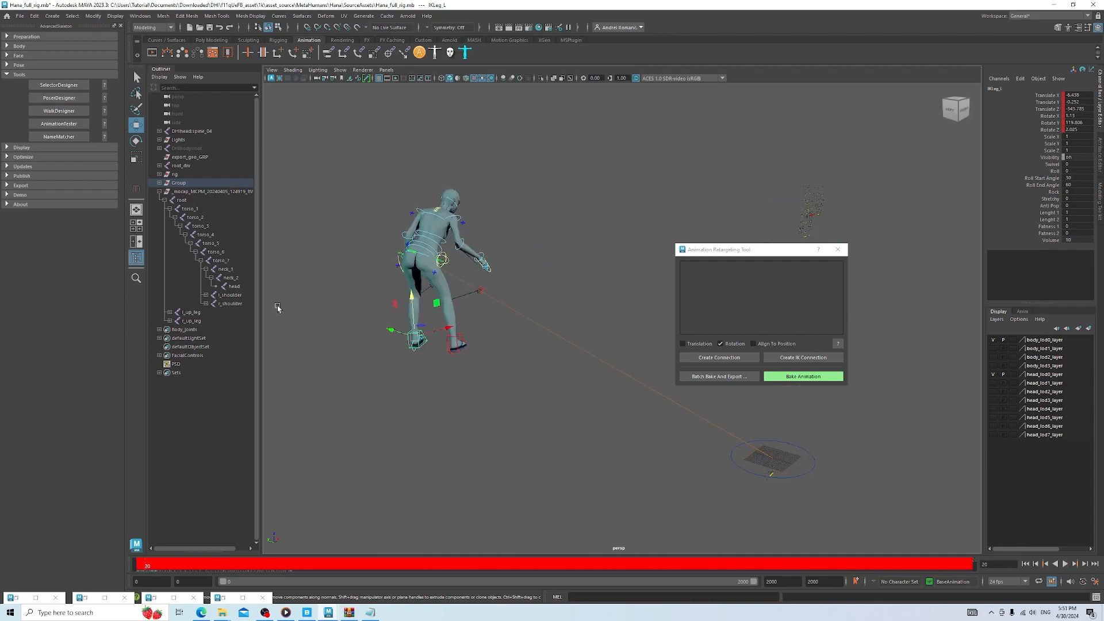
{"action": "left_click_drag", "start_coordinate": [413, 318], "coordinate": [413, 300]}
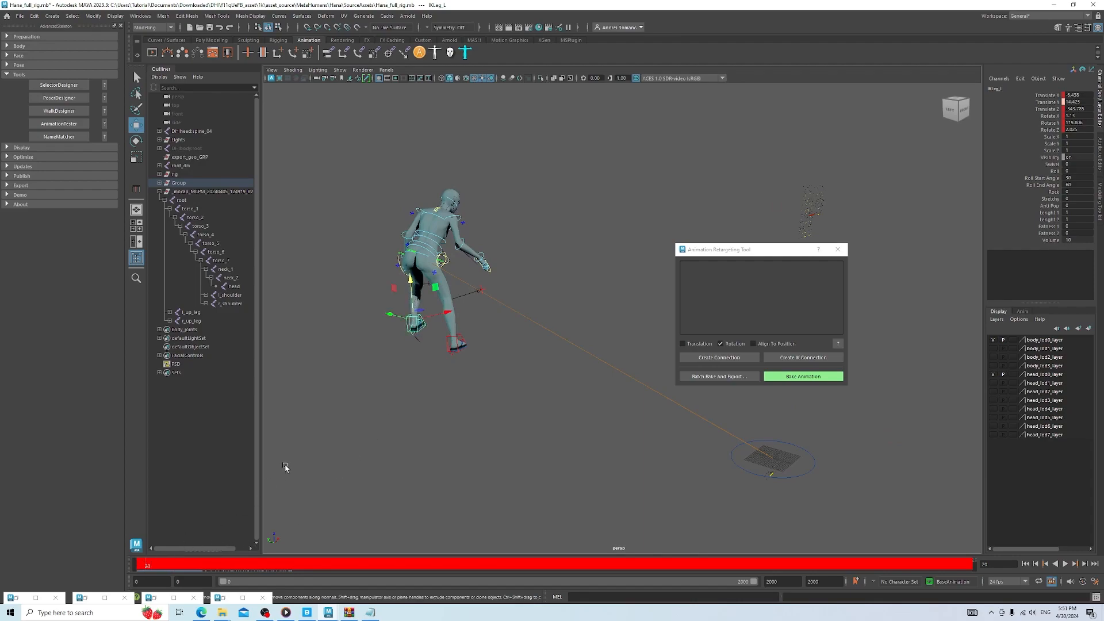
Set a key on the left foot control IKLeg_L at frame 20 and scrub the animation to frame 316
{"action": "key", "text": "s"}
{"action": "left_click_drag", "start_coordinate": [148, 567], "coordinate": [272, 564]}
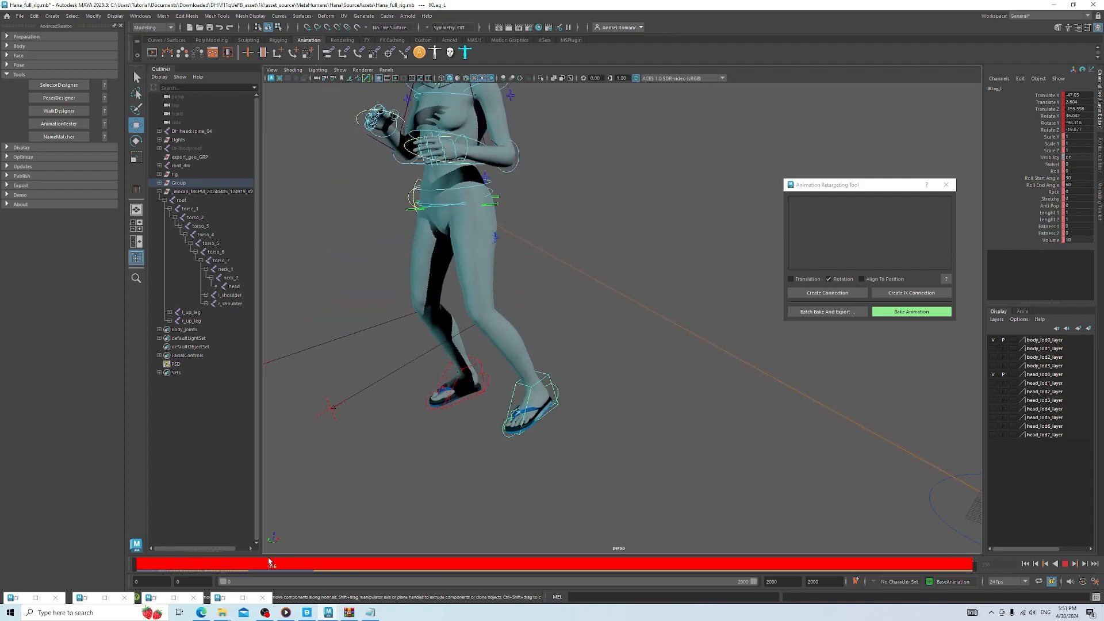
Try rotating the left toe control RollToesEnd_L to a Rotate X of about -53.9, key it at frame 316, and undo the edit
{"action": "scroll", "coordinate": [471, 472], "scroll_direction": "up", "scroll_amount": 5}
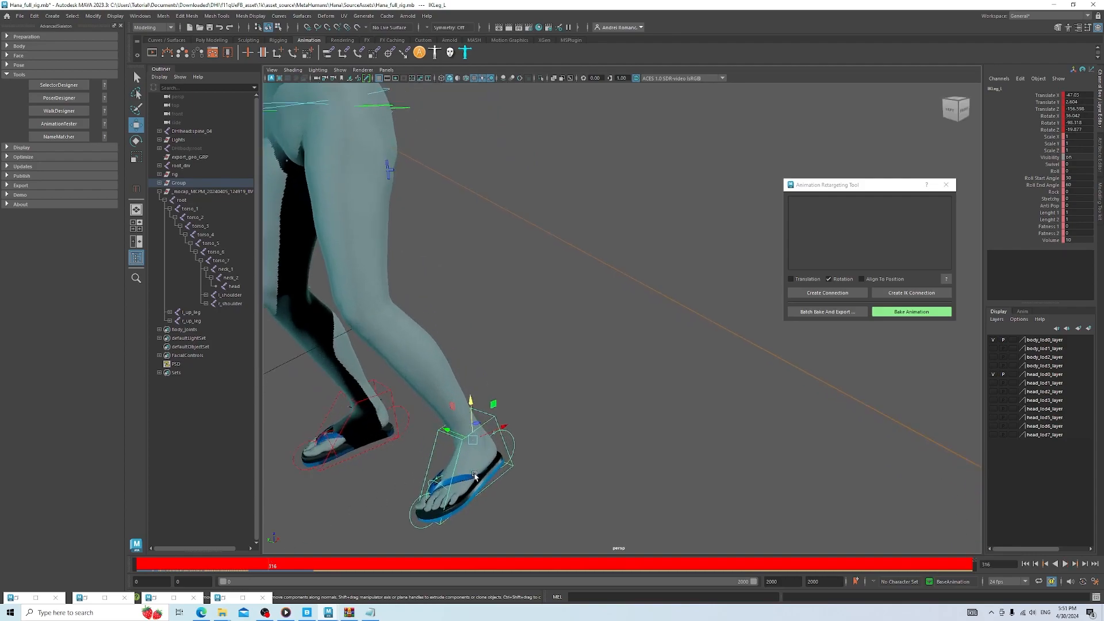
{"action": "scroll", "coordinate": [475, 476], "scroll_direction": "up", "scroll_amount": 3}
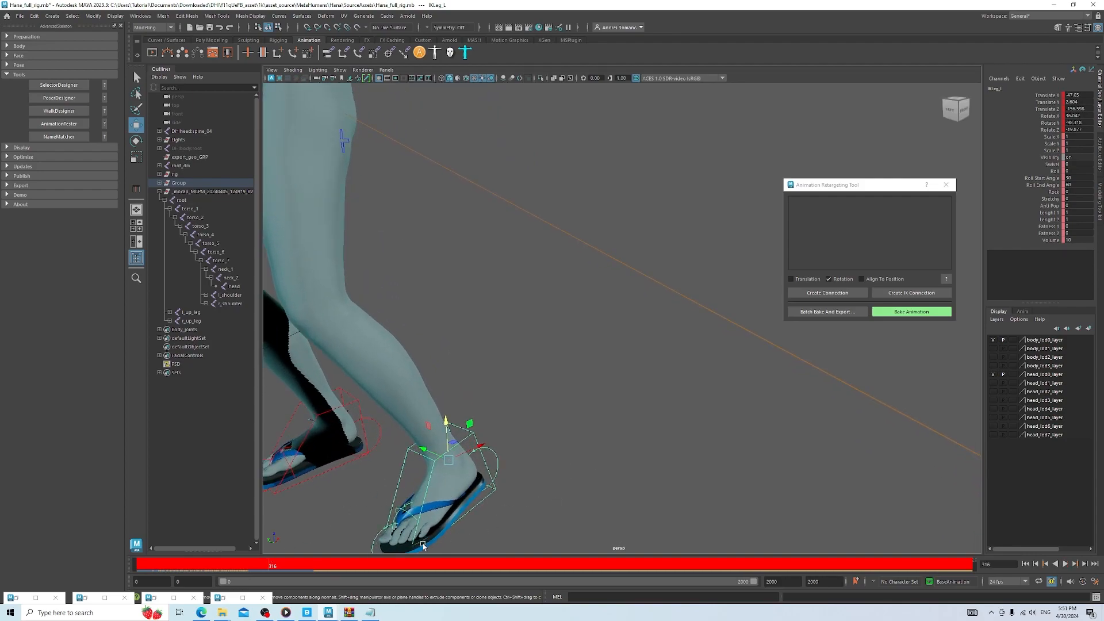
{"action": "left_click", "coordinate": [372, 543]}
{"action": "scroll", "coordinate": [472, 512], "scroll_direction": "down", "scroll_amount": 5}
{"action": "key", "text": "e"}
{"action": "left_click_drag", "start_coordinate": [427, 479], "coordinate": [437, 445]}
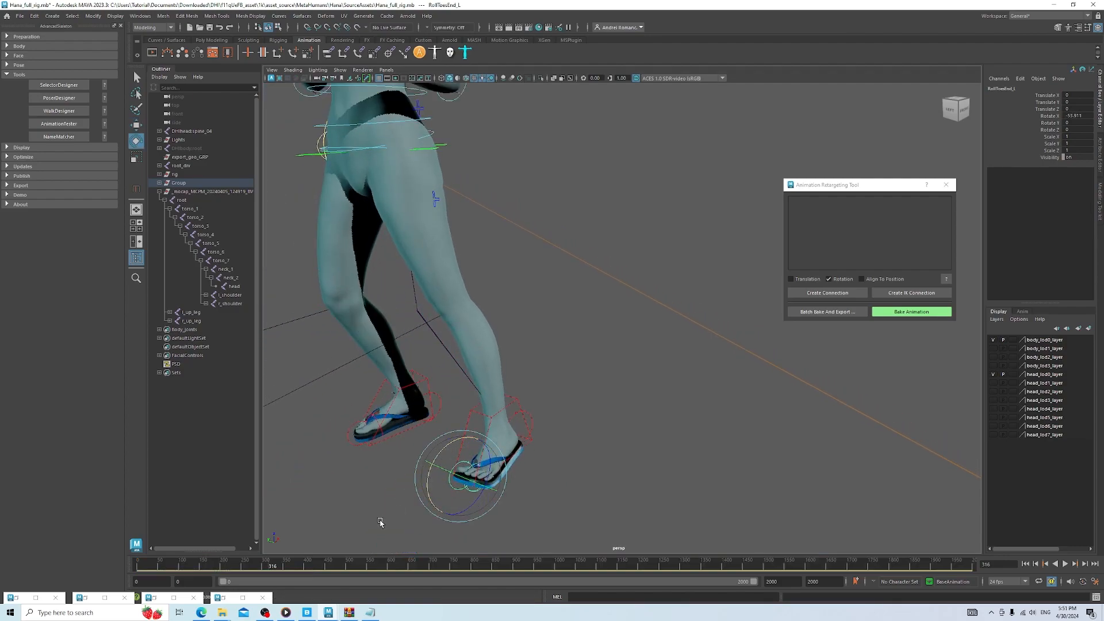
{"action": "mouse_move", "coordinate": [272, 567]}
{"action": "left_mouse_down"}
{"action": "mouse_move", "coordinate": [239, 566]}
{"action": "mouse_move", "coordinate": [272, 566]}
{"action": "left_mouse_up"}
{"action": "key", "text": "s"}
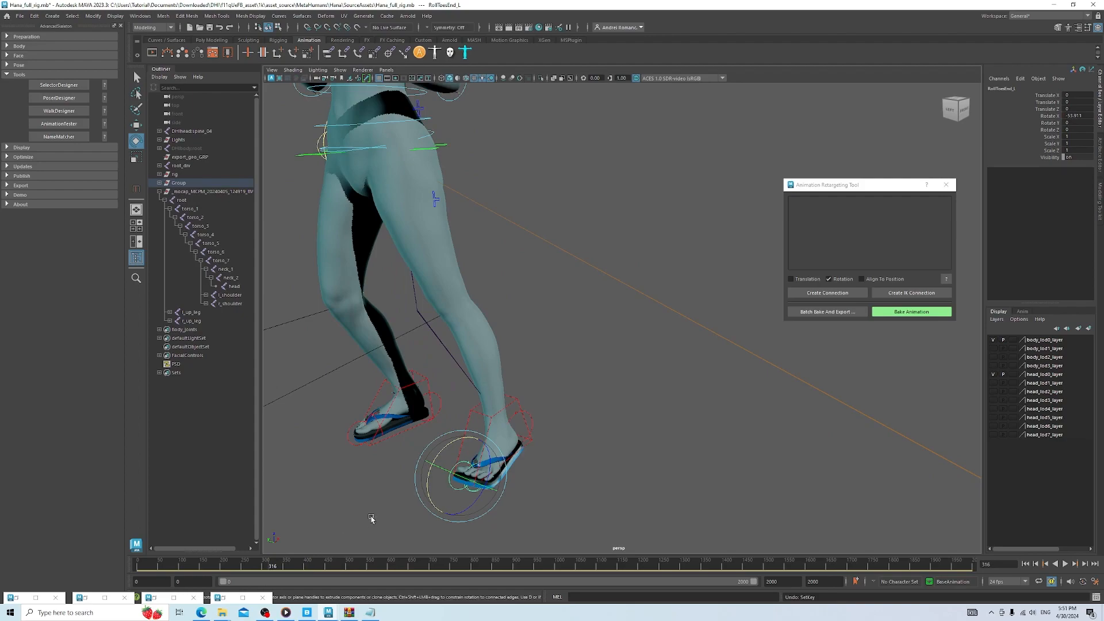
{"action": "key", "text": "ctrl+z"}
{"action": "key", "text": "ctrl+z"}
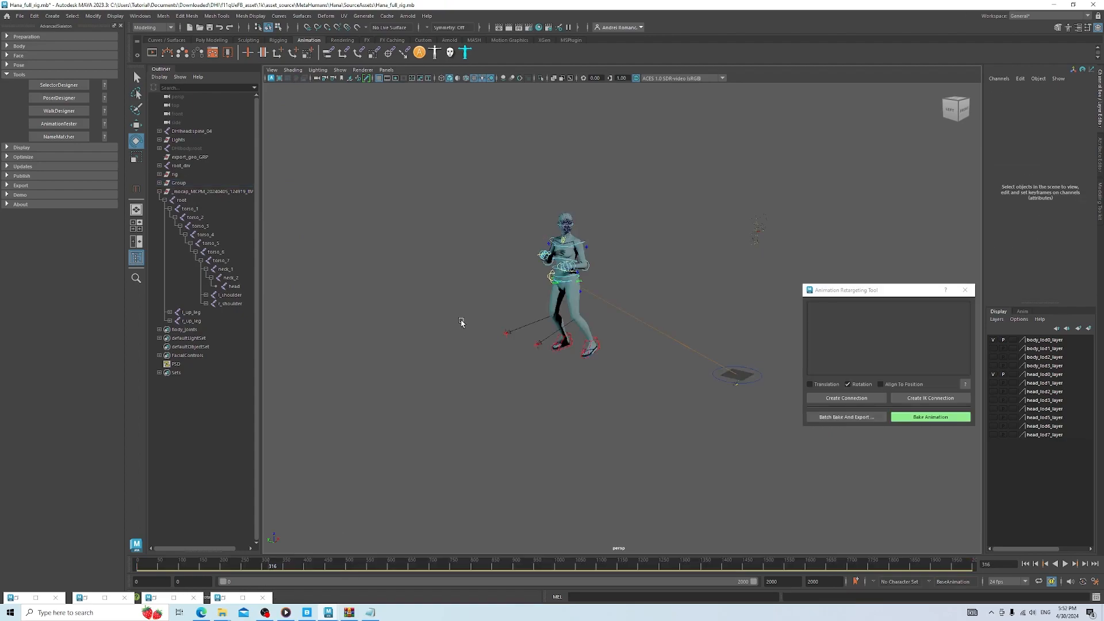
Launch Unreal Engine and create a blank Film / Video & Live Events project named MyProject
{"action": "left_click", "coordinate": [86, 612]}
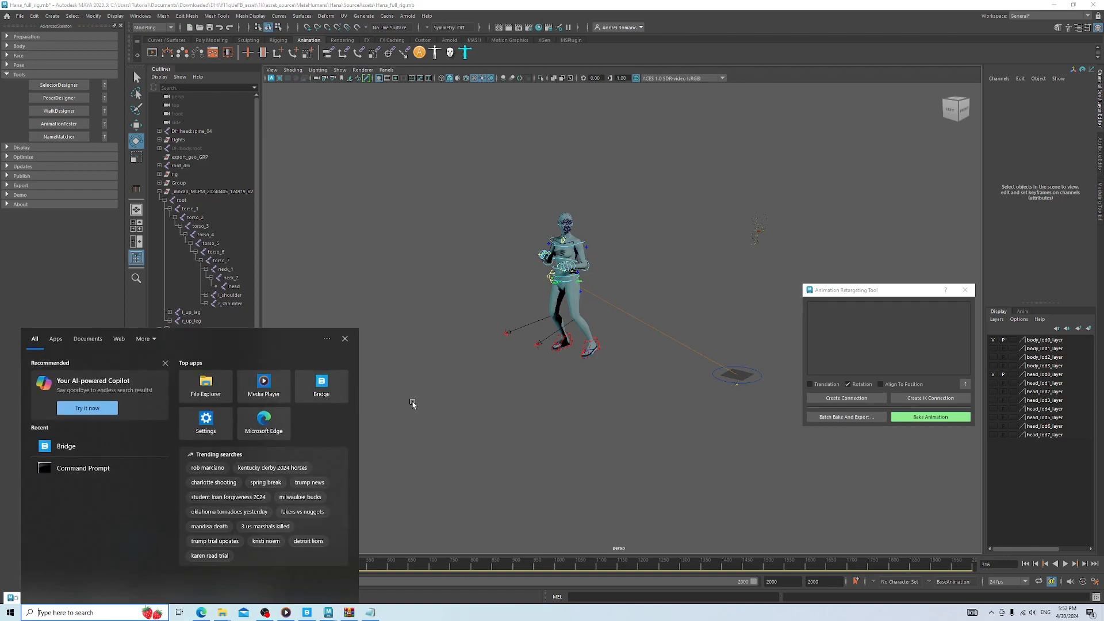
{"action": "type", "text": "un"}
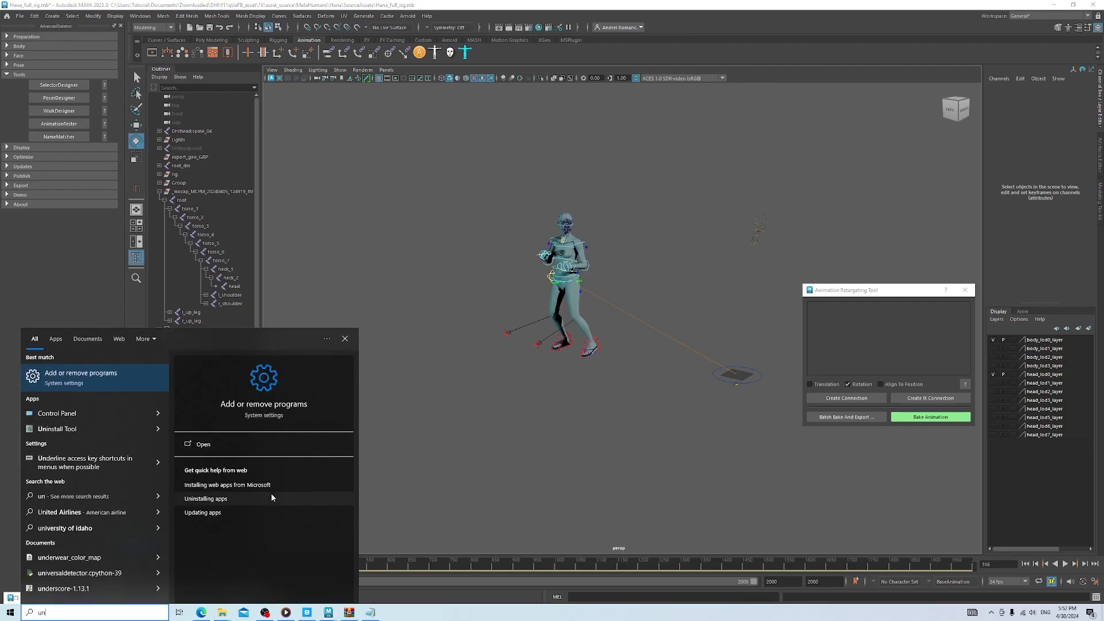
{"action": "type", "text": "re"}
{"action": "left_click", "coordinate": [93, 384]}
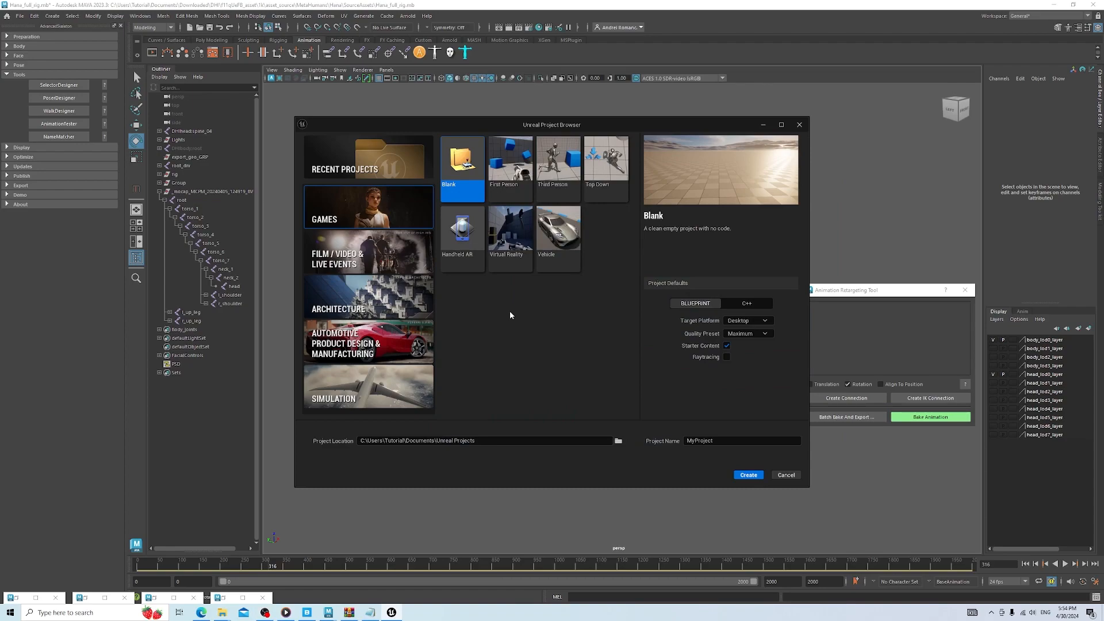
{"action": "left_click", "coordinate": [368, 253]}
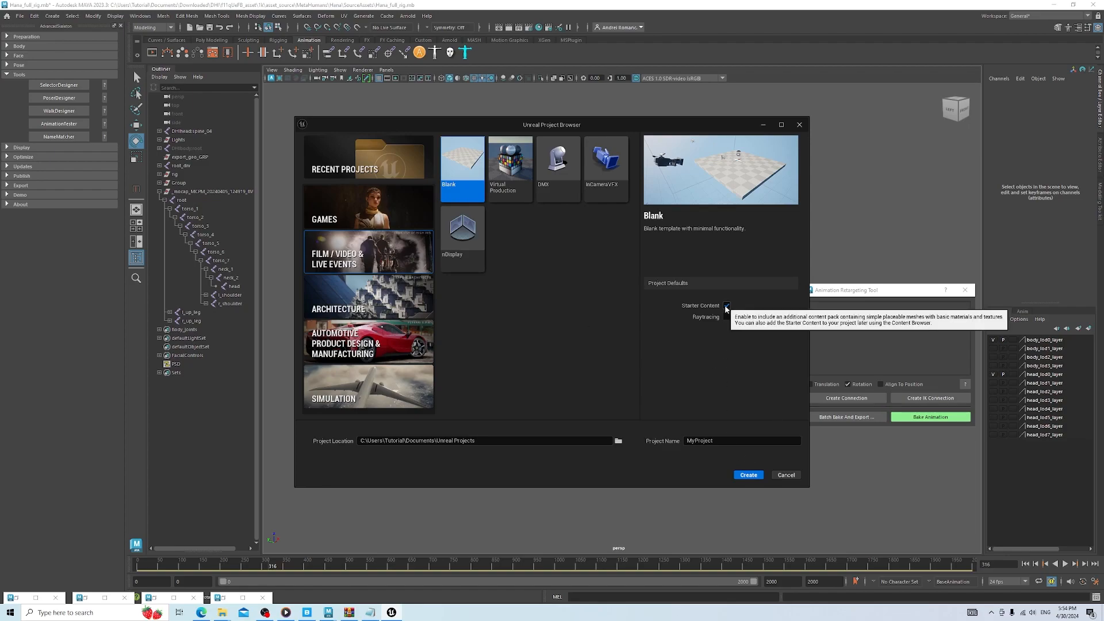
{"action": "left_click", "coordinate": [748, 474]}
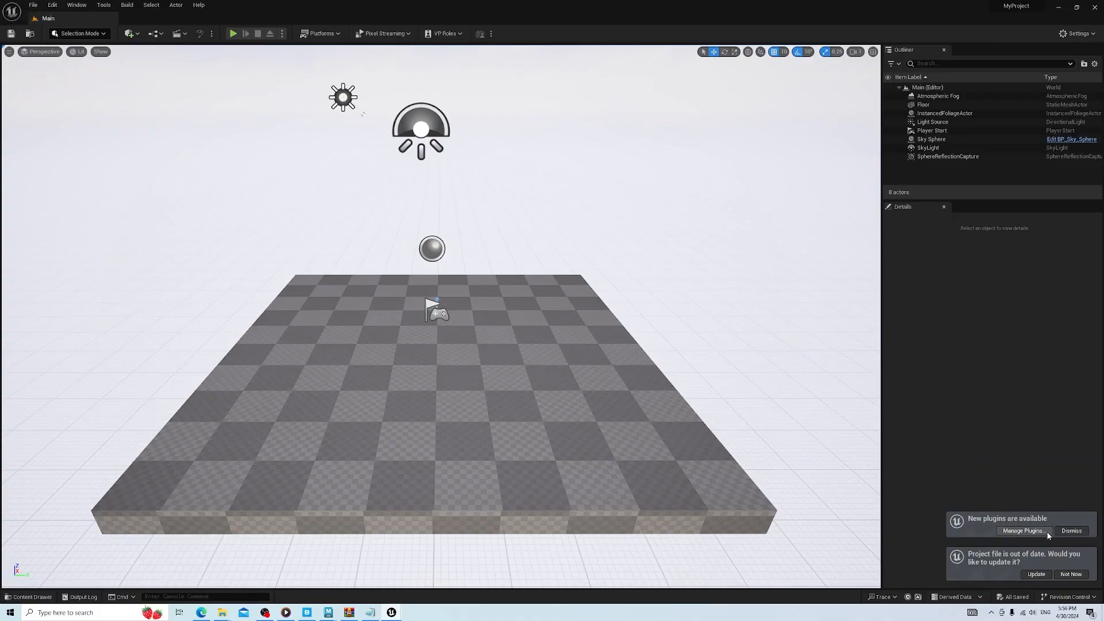
Open Quixel Bridge, sign in, and select the Hana character from My MetaHumans
{"action": "left_click", "coordinate": [81, 9]}
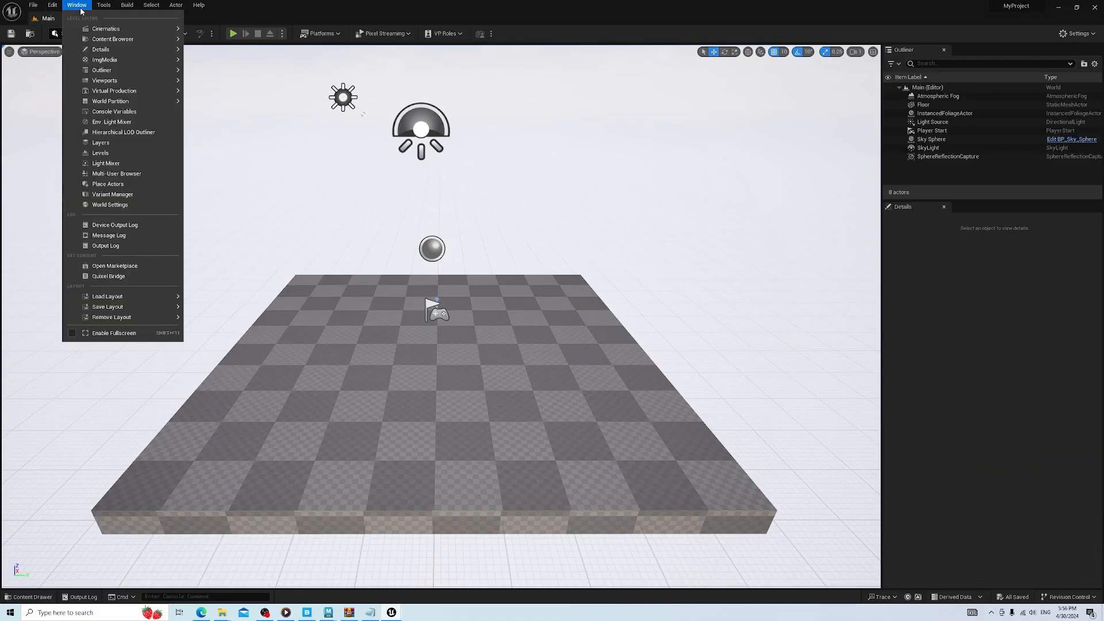
{"action": "left_click", "coordinate": [131, 33]}
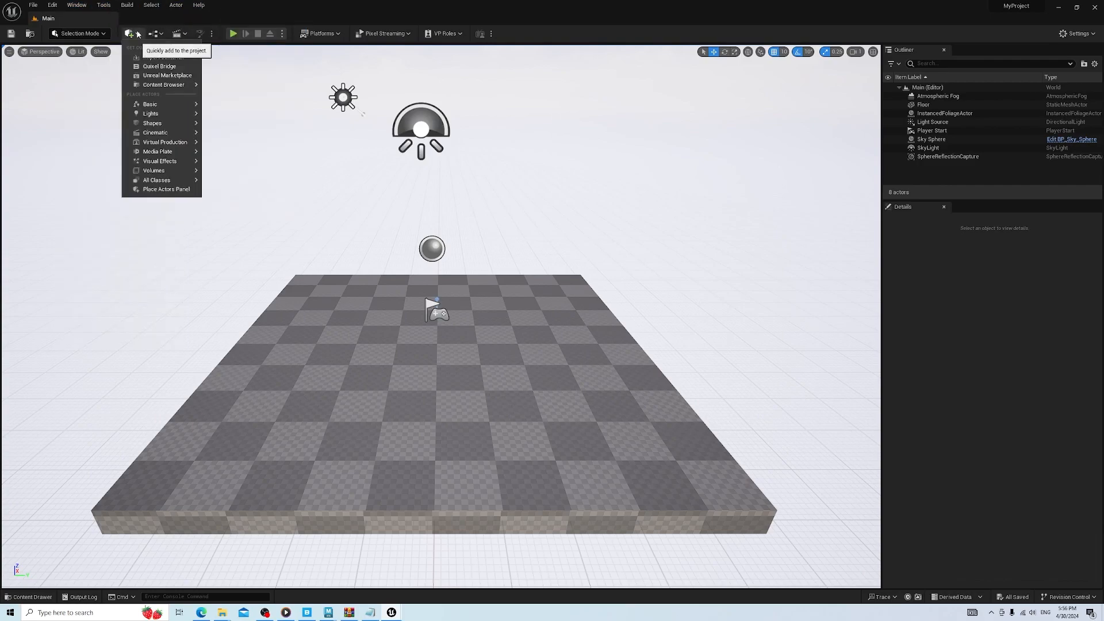
{"action": "left_click", "coordinate": [154, 67]}
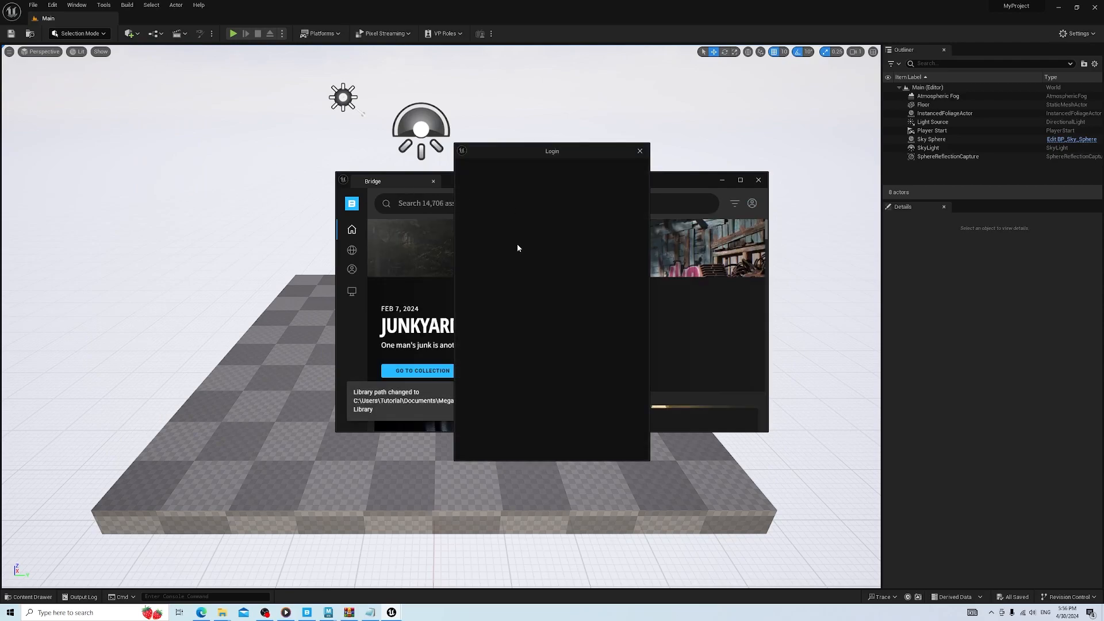
{"action": "left_click", "coordinate": [512, 257]}
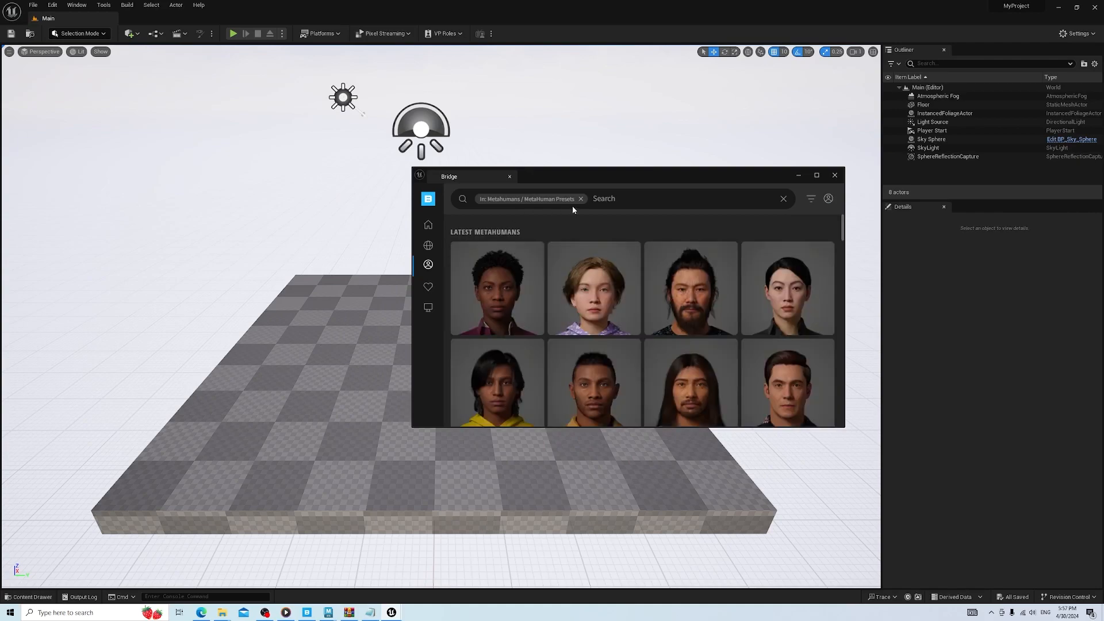
{"action": "mouse_move", "coordinate": [428, 265]}
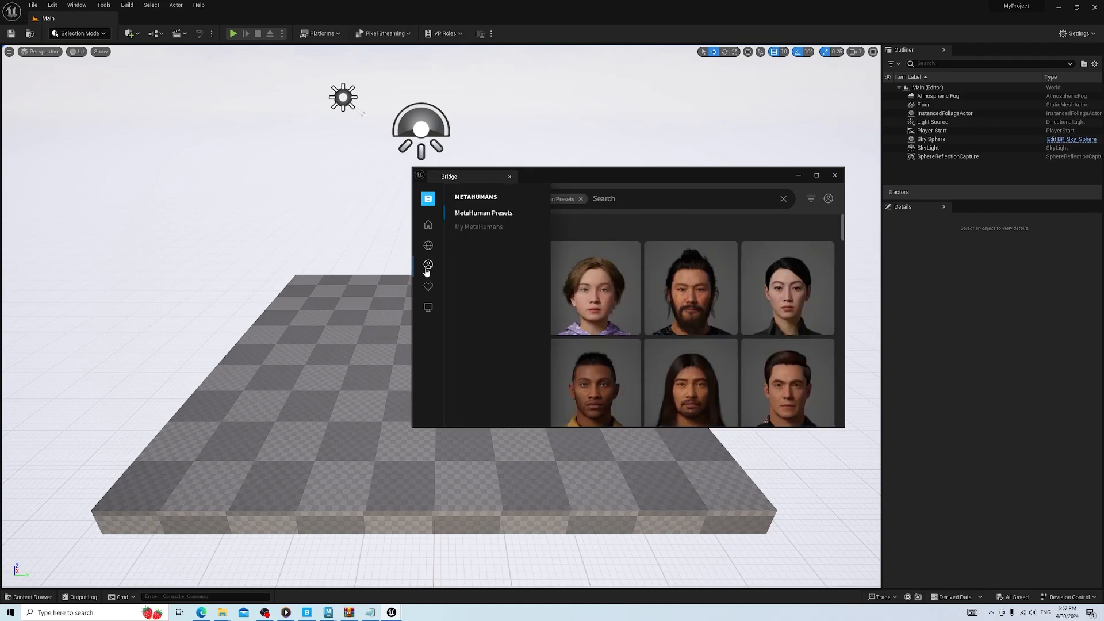
{"action": "left_click", "coordinate": [485, 228]}
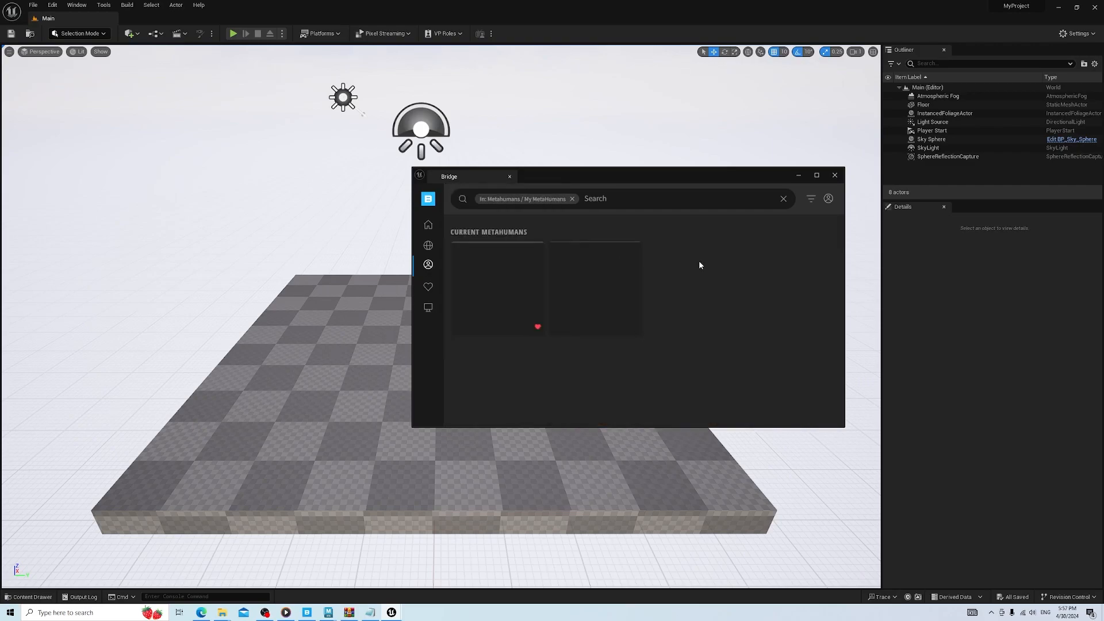
{"action": "left_click", "coordinate": [612, 294]}
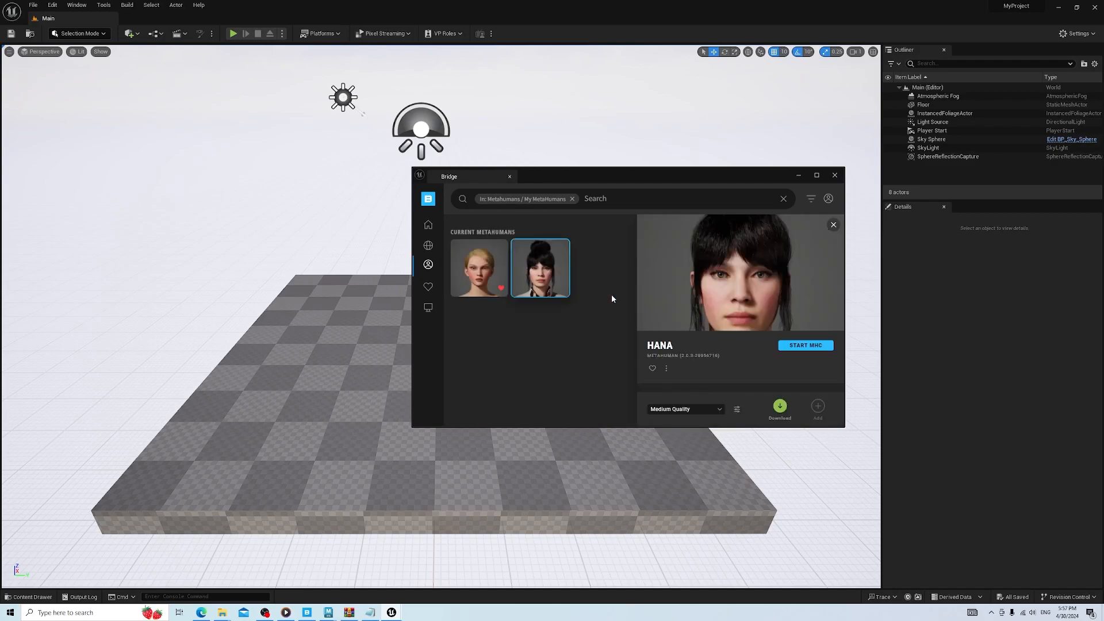
Download Hana at Highest Quality, add her to the project, and minimize Bridge
{"action": "left_click", "coordinate": [689, 409]}
{"action": "left_click", "coordinate": [682, 393]}
{"action": "mouse_move", "coordinate": [428, 265]}
{"action": "left_click", "coordinate": [737, 409]}
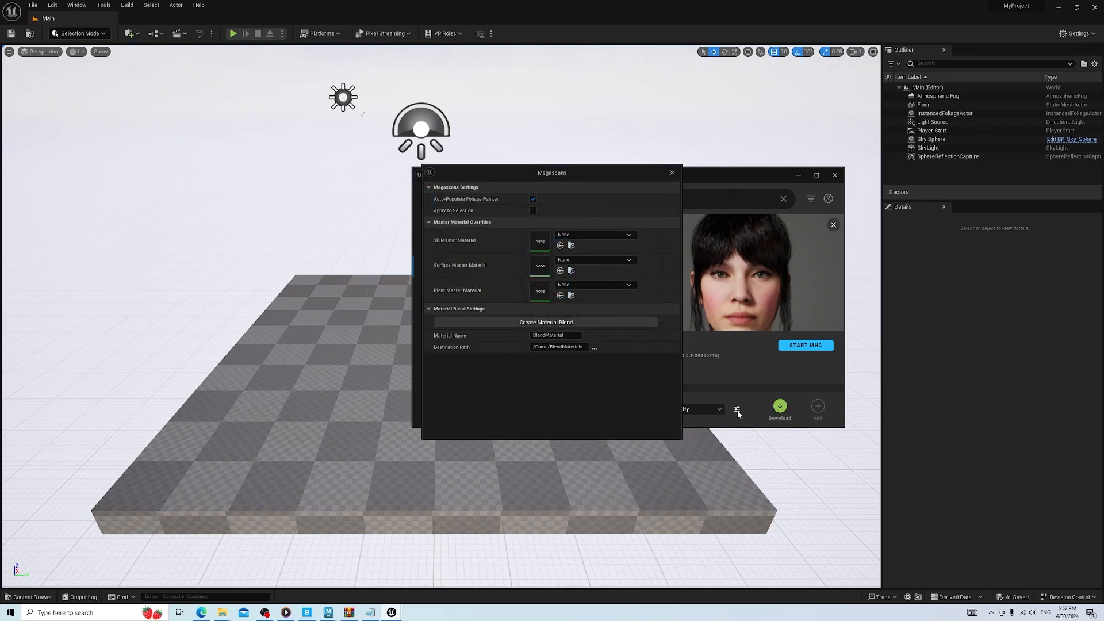
{"action": "left_click", "coordinate": [672, 173]}
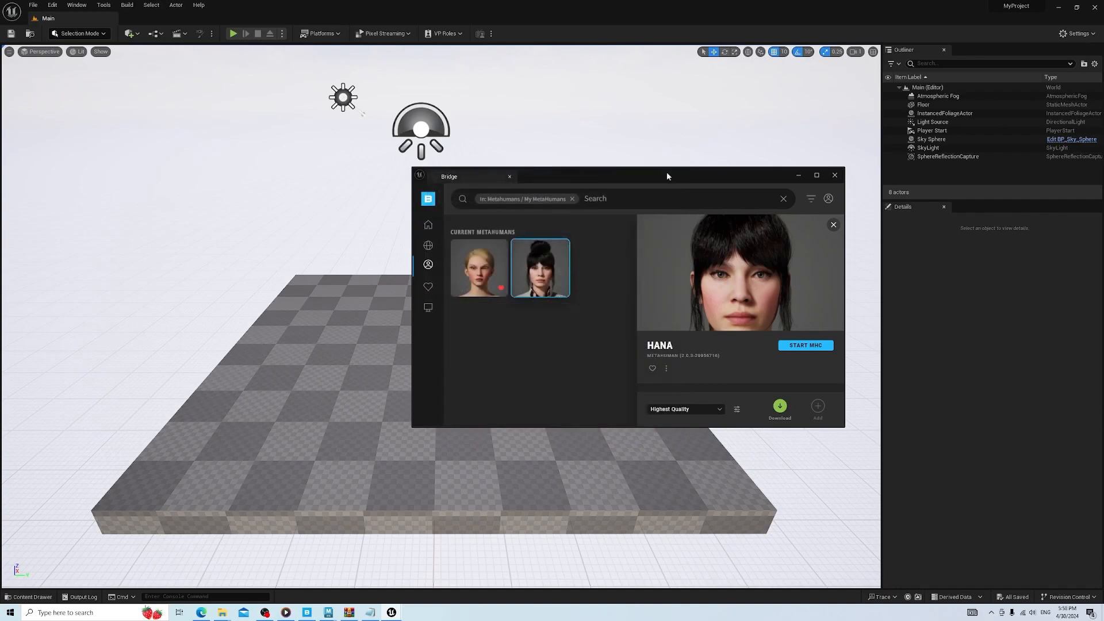
{"action": "left_click", "coordinate": [780, 406]}
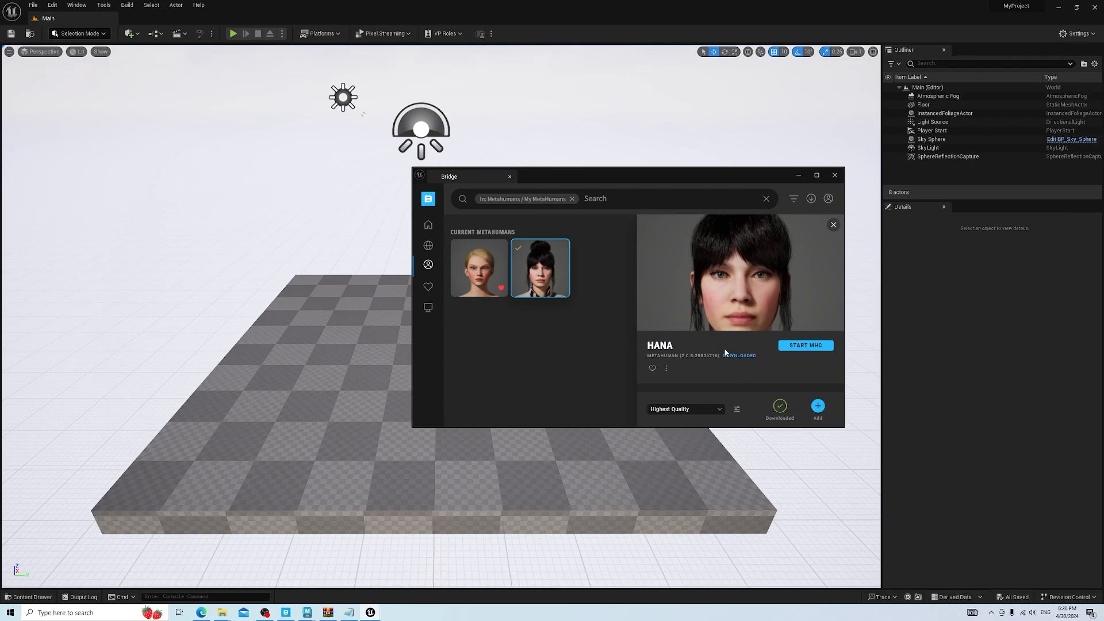
{"action": "mouse_move", "coordinate": [520, 249]}
{"action": "left_click", "coordinate": [817, 406]}
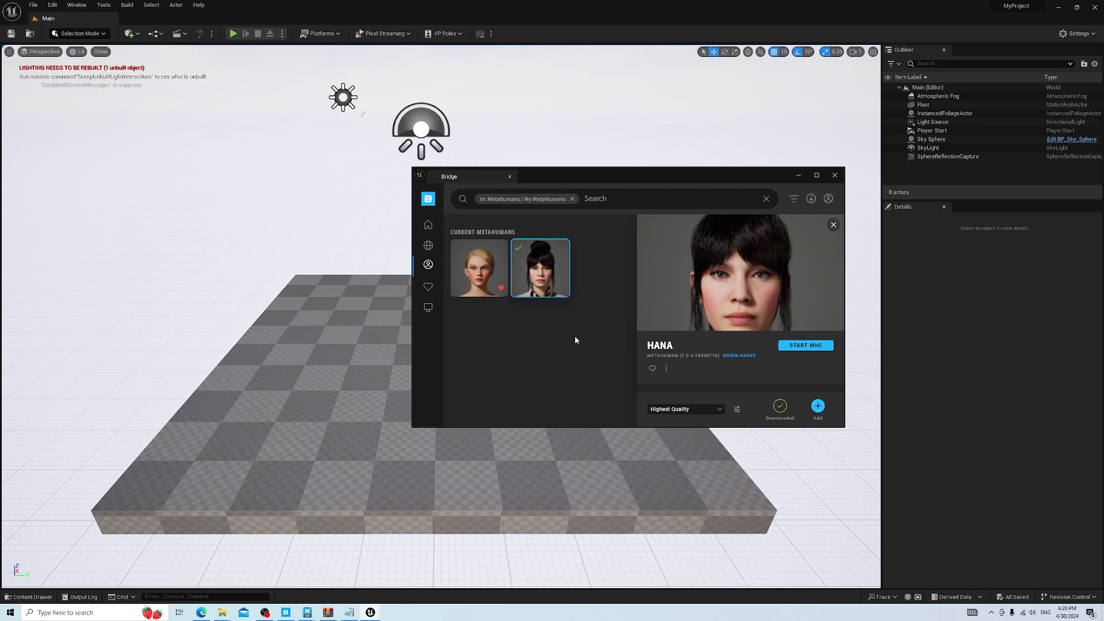
{"action": "left_click", "coordinate": [799, 175]}
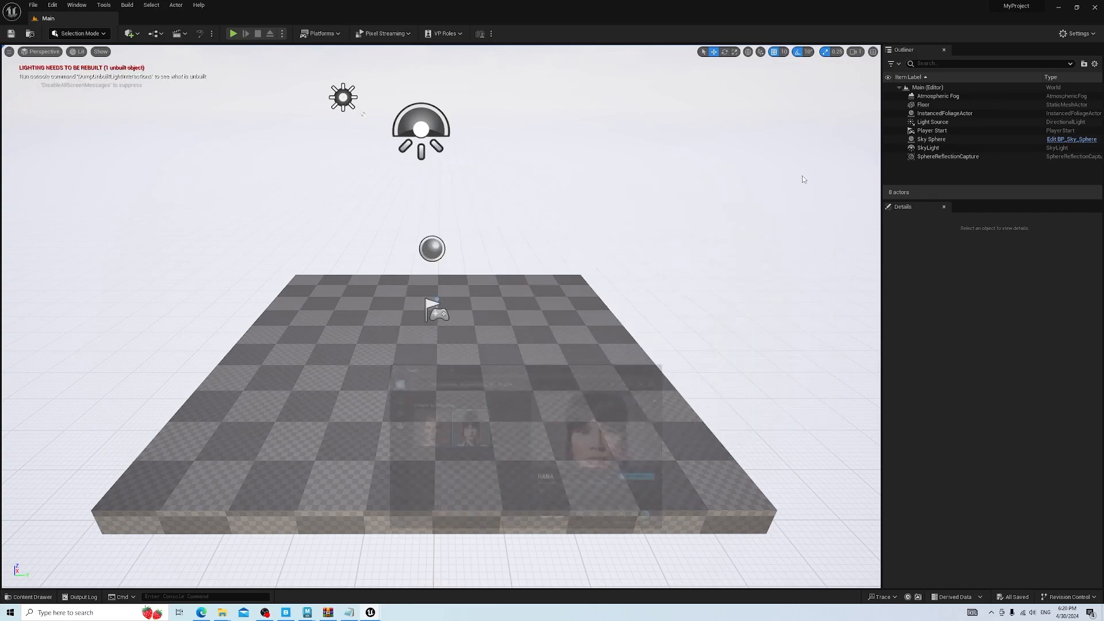
Open the project's MetaHumans/Hana folder and place BP_Hana on the floor at about location 110, 260, 20
{"action": "left_click", "coordinate": [36, 597]}
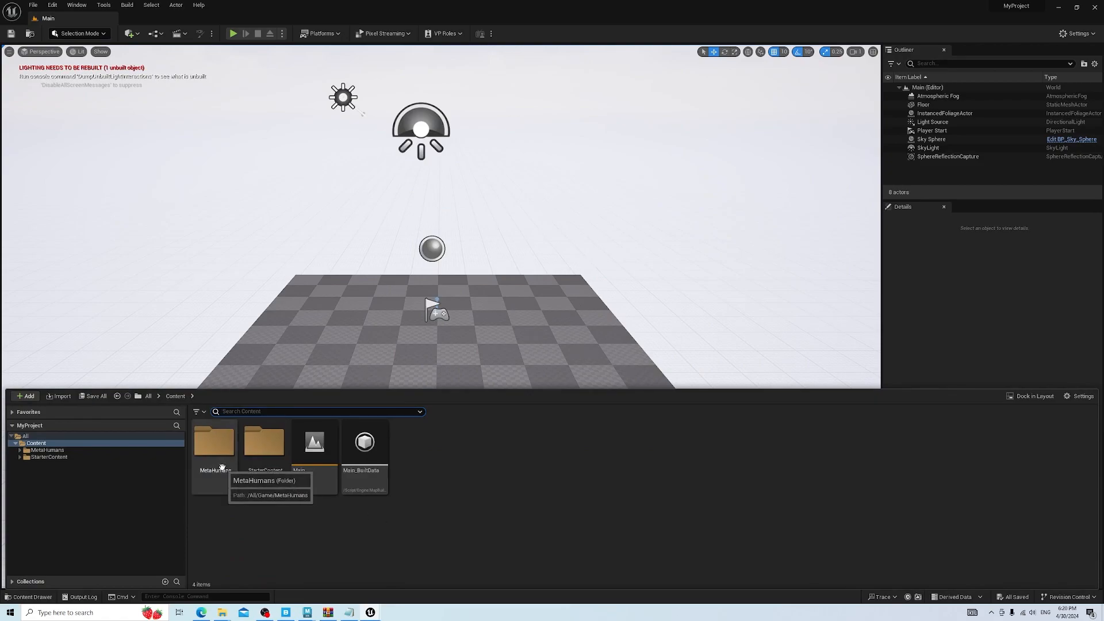
{"action": "left_click", "coordinate": [147, 396]}
{"action": "double_click", "coordinate": [196, 441]}
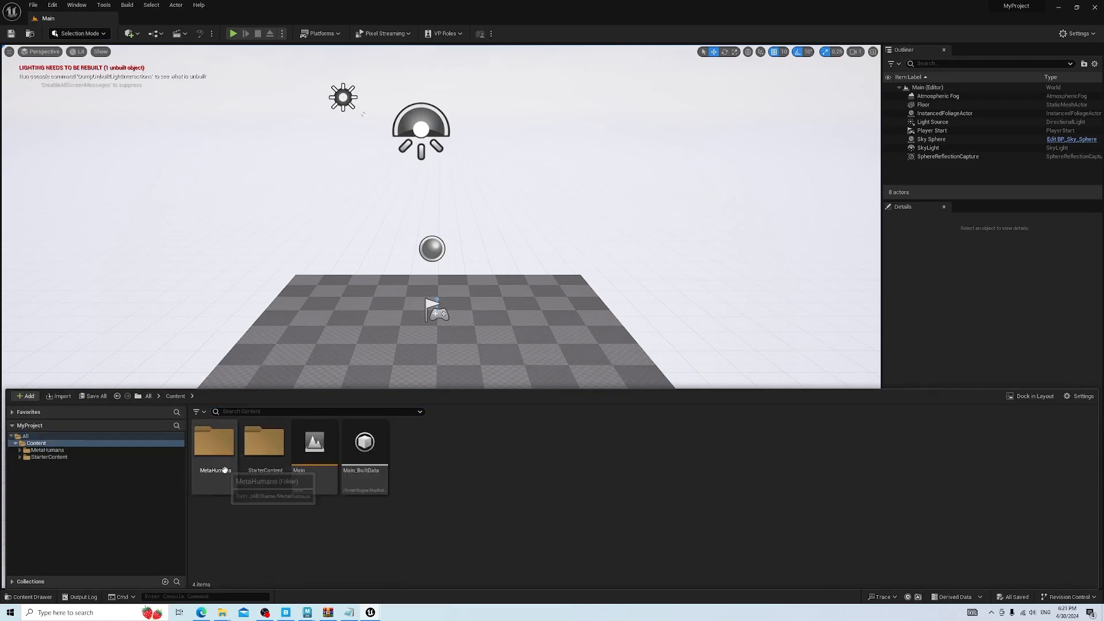
{"action": "left_click", "coordinate": [223, 475]}
{"action": "double_click", "coordinate": [223, 475]}
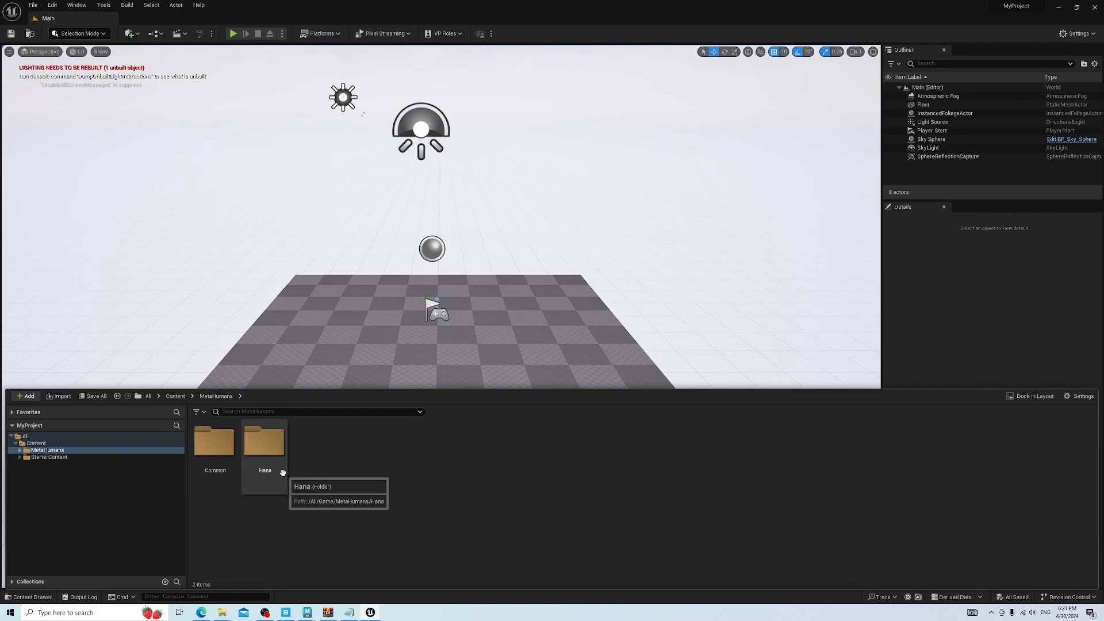
{"action": "double_click", "coordinate": [282, 472]}
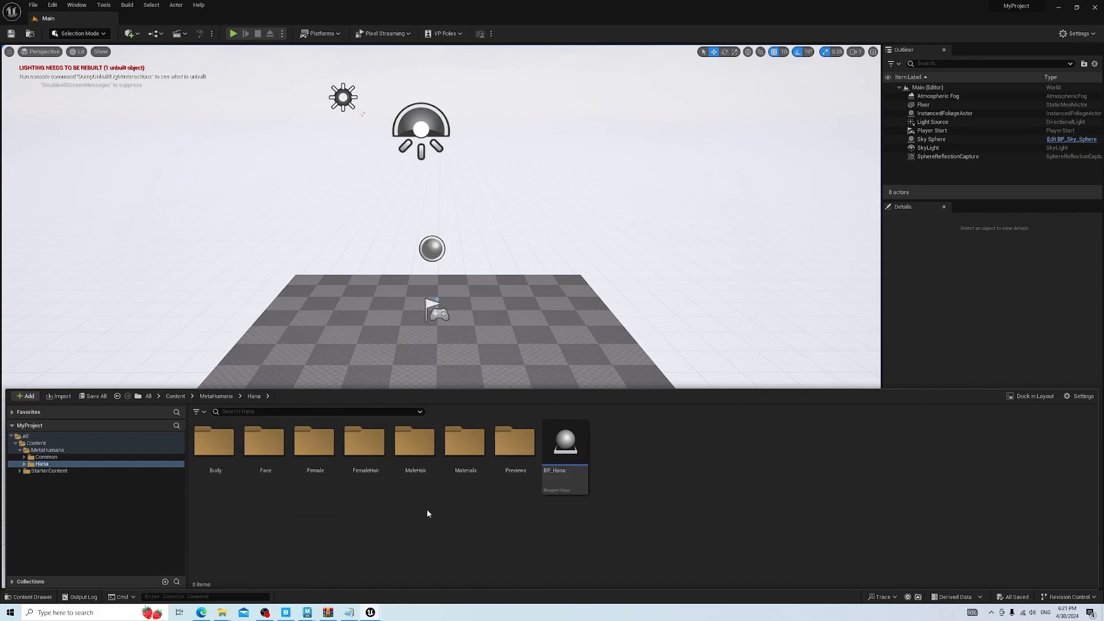
{"action": "left_click", "coordinate": [568, 457]}
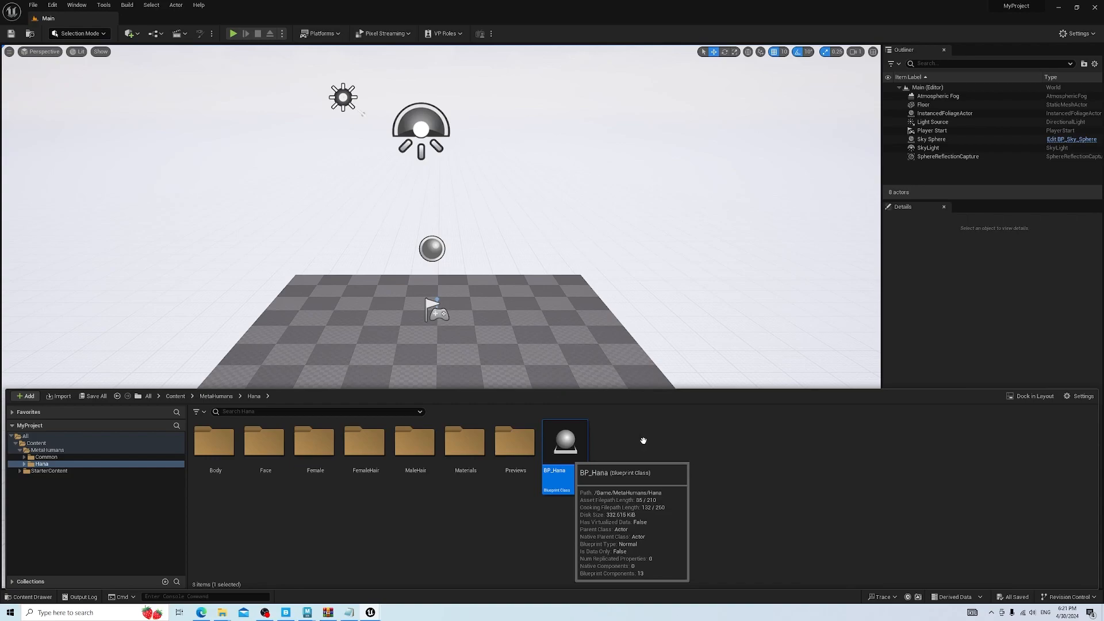
{"action": "left_click_drag", "start_coordinate": [644, 440], "coordinate": [535, 325]}
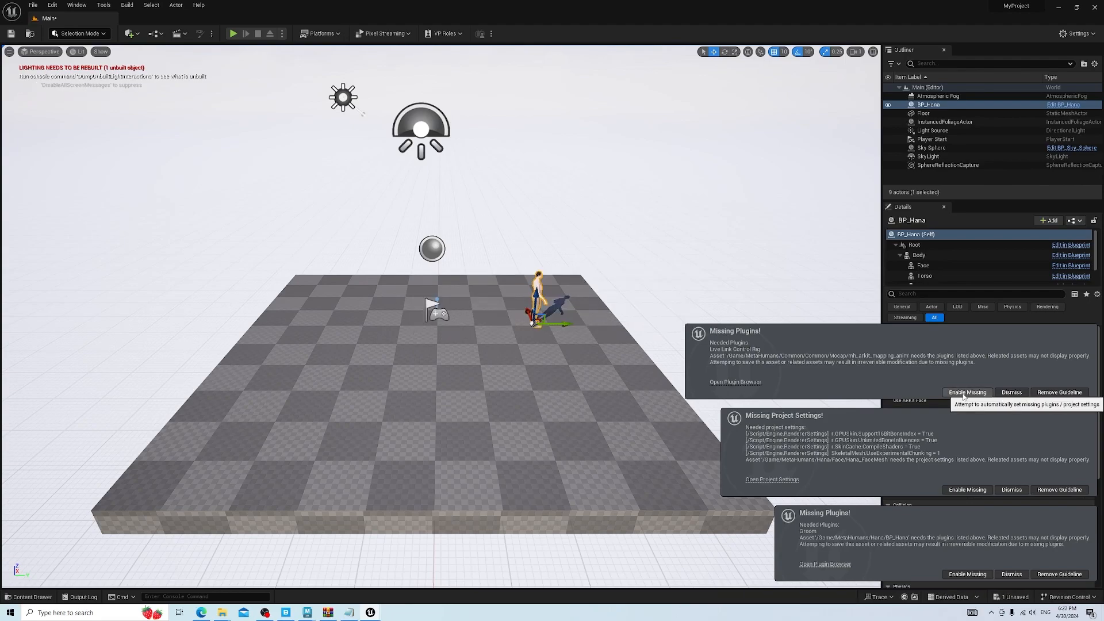
Enable the missing Live Link Control Rig and Groom plugins and the missing project settings, and restart the editor
{"action": "left_click", "coordinate": [964, 394]}
{"action": "left_click", "coordinate": [968, 489]}
{"action": "left_click", "coordinate": [967, 574]}
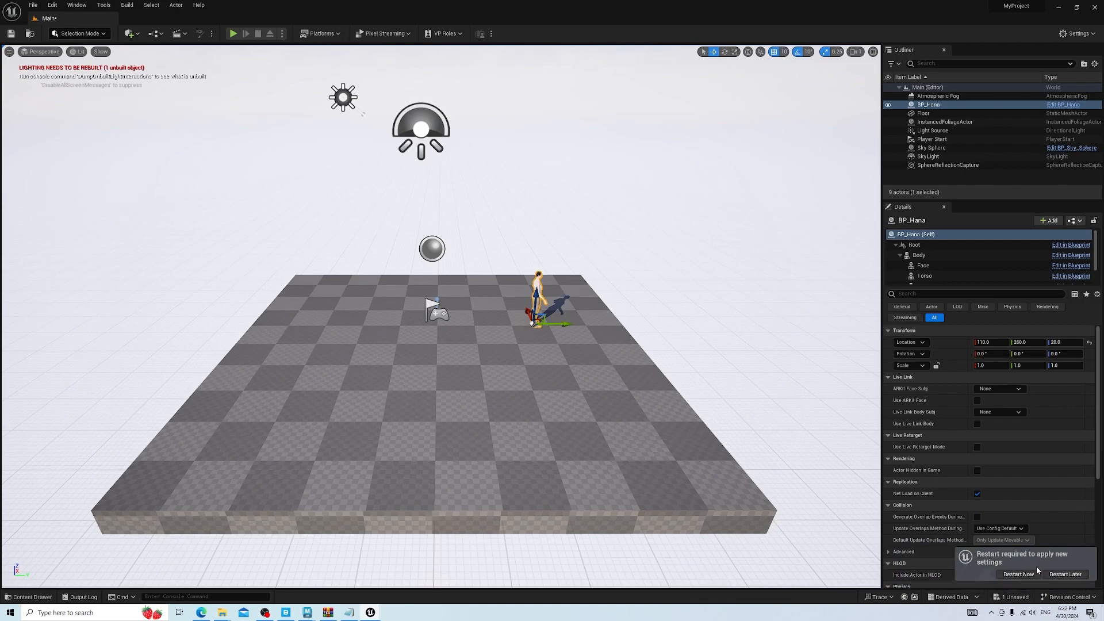
{"action": "left_click", "coordinate": [1019, 574]}
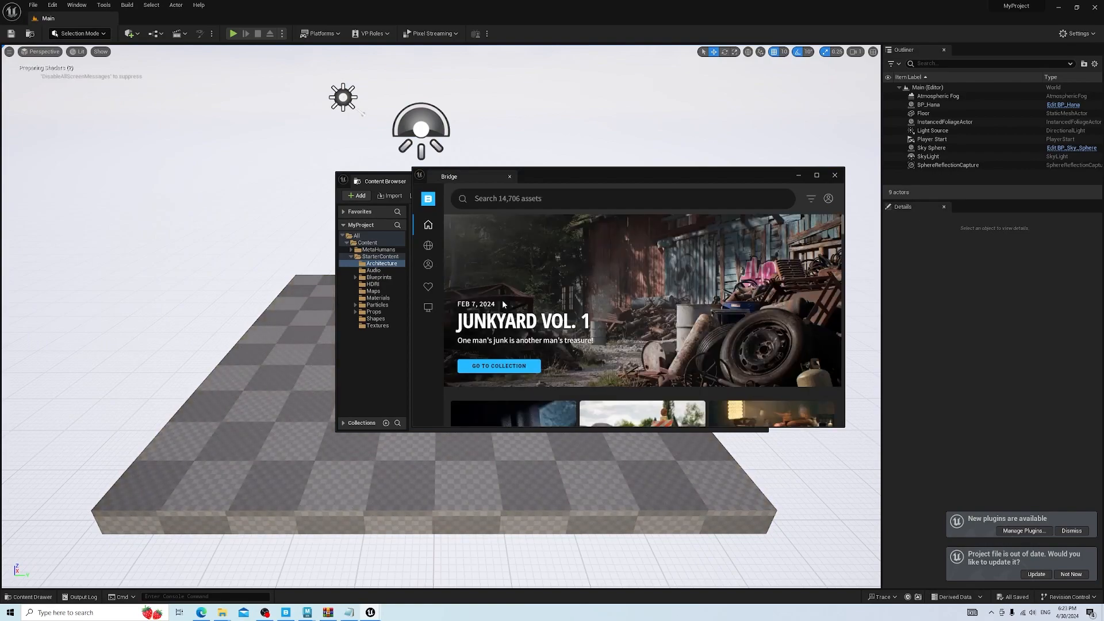
Minimize Bridge, select BP_Hana in the level, and examine the character up close from a front three-quarter angle
{"action": "left_click", "coordinate": [797, 175]}
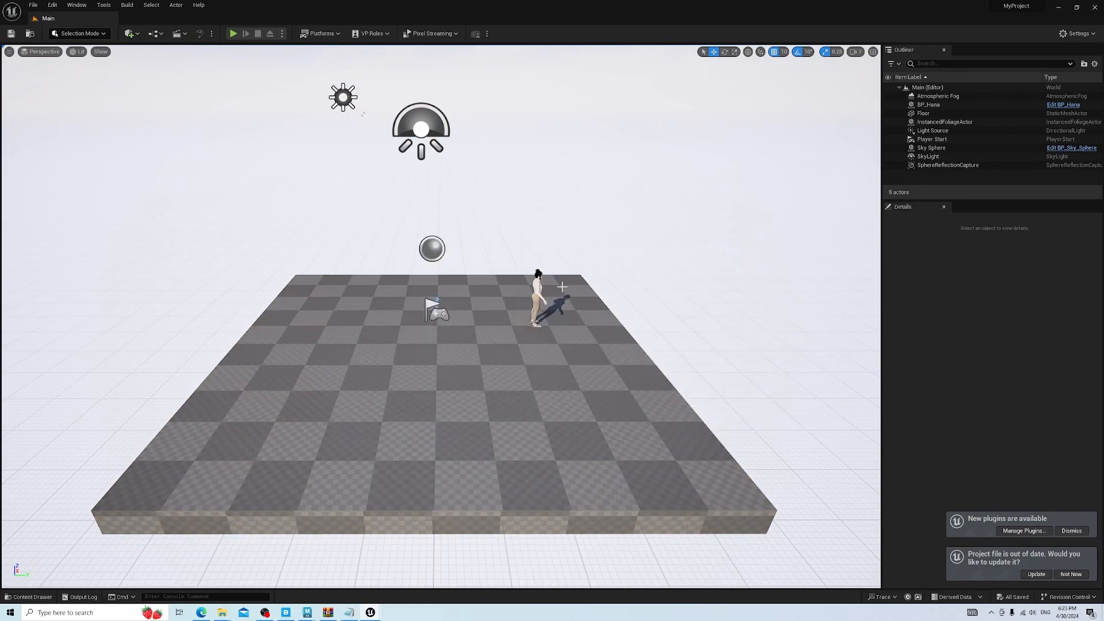
{"action": "scroll", "coordinate": [555, 282], "scroll_direction": "up", "scroll_amount": 3}
{"action": "scroll", "coordinate": [555, 282], "scroll_direction": "up", "scroll_amount": 5}
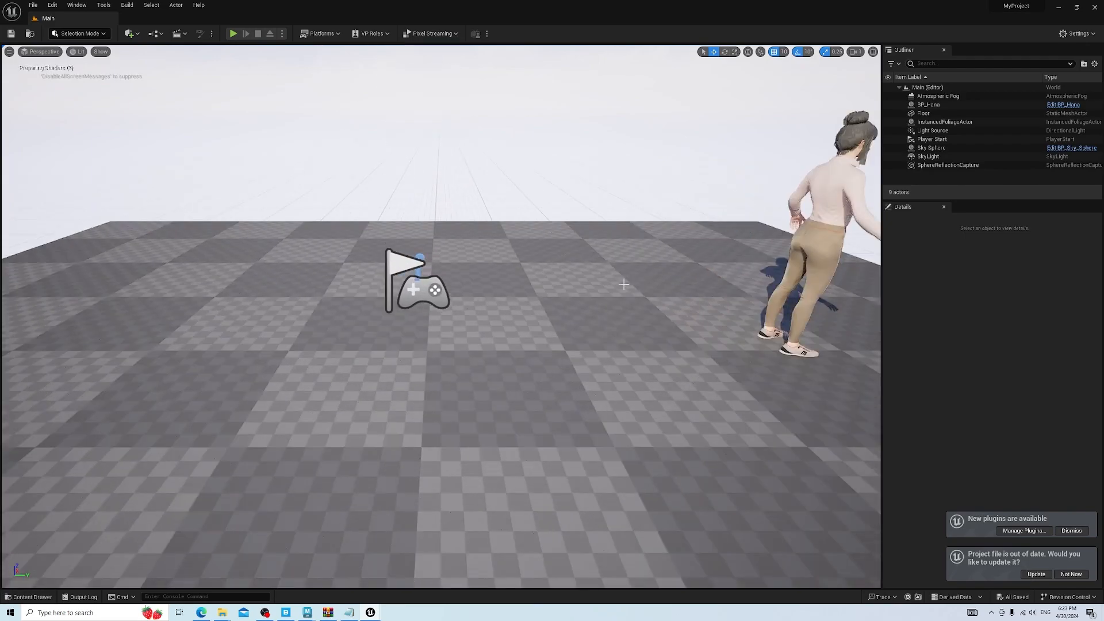
{"action": "middle_click_drag", "start_coordinate": [700, 291], "coordinate": [567, 305]}
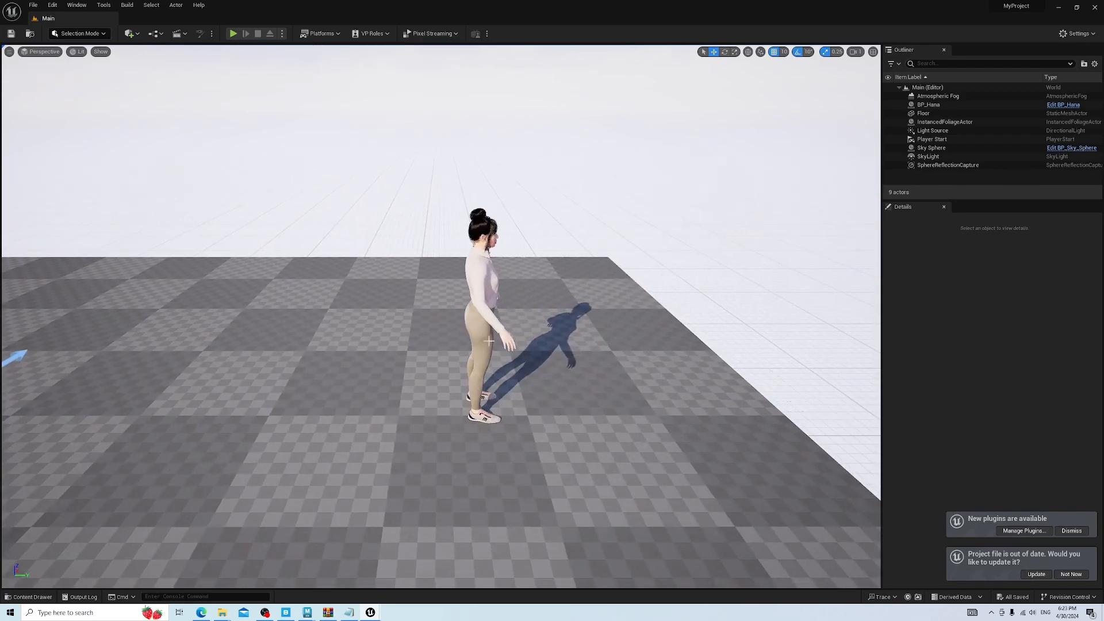
{"action": "left_click", "coordinate": [480, 308]}
{"action": "key", "text": "f"}
{"action": "left_click_drag", "start_coordinate": [539, 296], "coordinate": [417, 336], "text": "alt"}
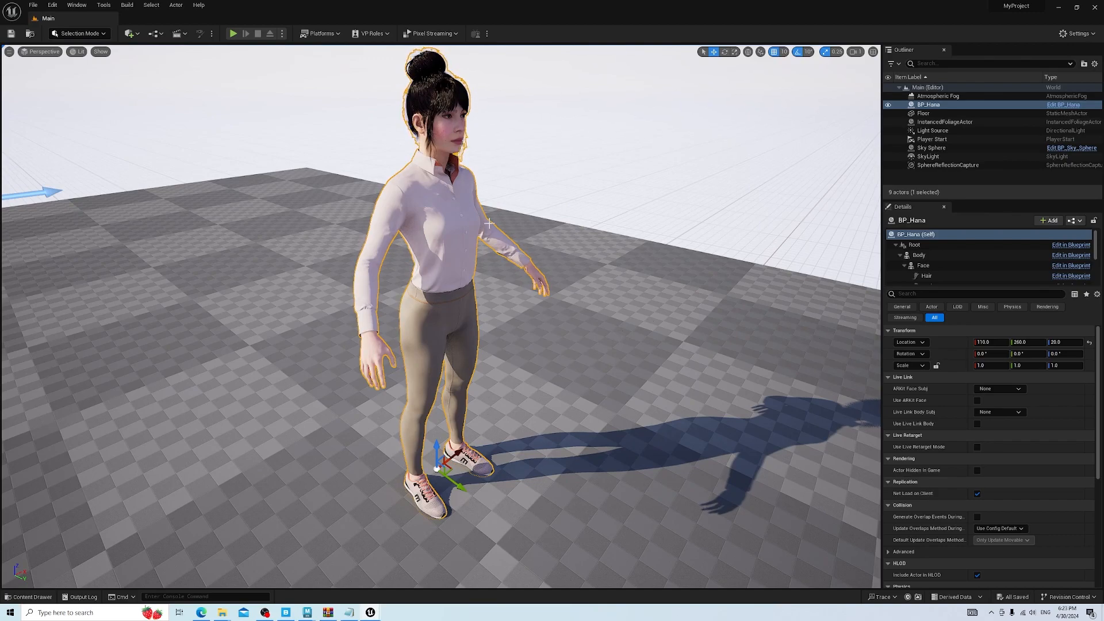
Switch from Unreal Engine to the Maya window holding the Hana_full_rig scene
{"action": "mouse_move", "coordinate": [473, 215]}
{"action": "left_mouse_down", "text": "alt"}
{"action": "mouse_move", "coordinate": [385, 184]}
{"action": "mouse_move", "coordinate": [461, 201]}
{"action": "left_mouse_up", "text": "alt"}
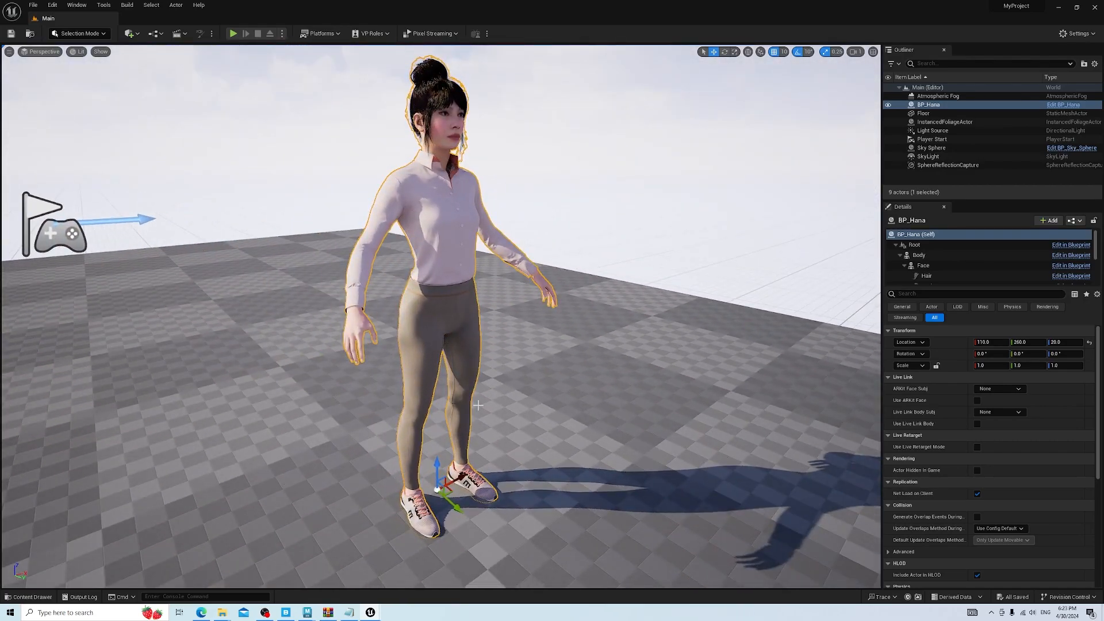
{"action": "mouse_move", "coordinate": [304, 612]}
{"action": "left_click", "coordinate": [280, 582]}
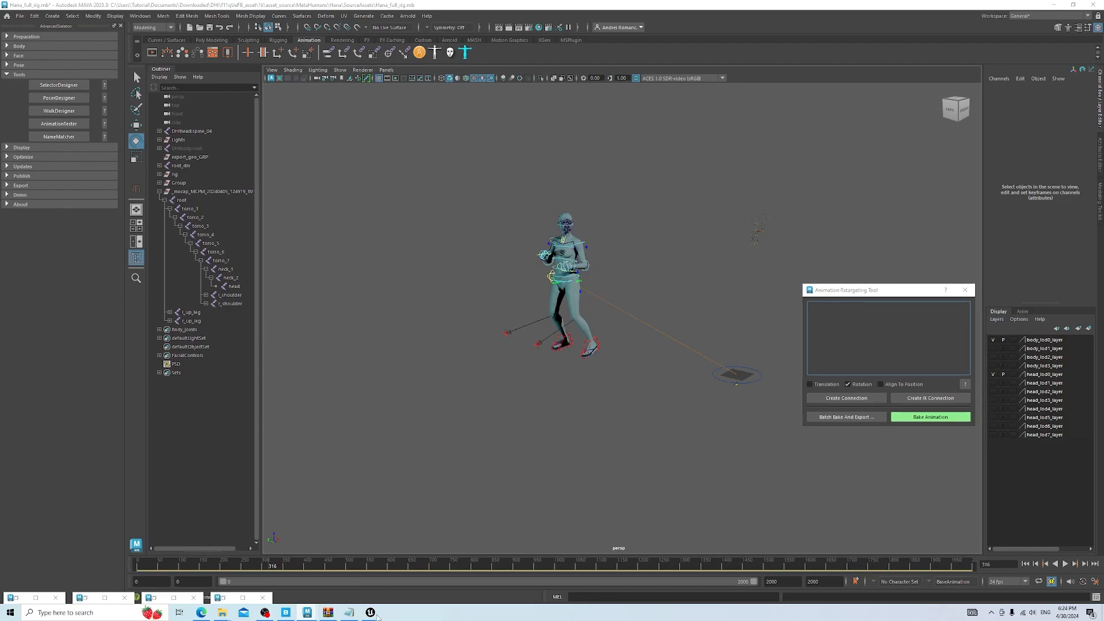
{"action": "left_click", "coordinate": [471, 566]}
{"action": "mouse_move", "coordinate": [352, 613]}
{"action": "left_click", "coordinate": [354, 567]}
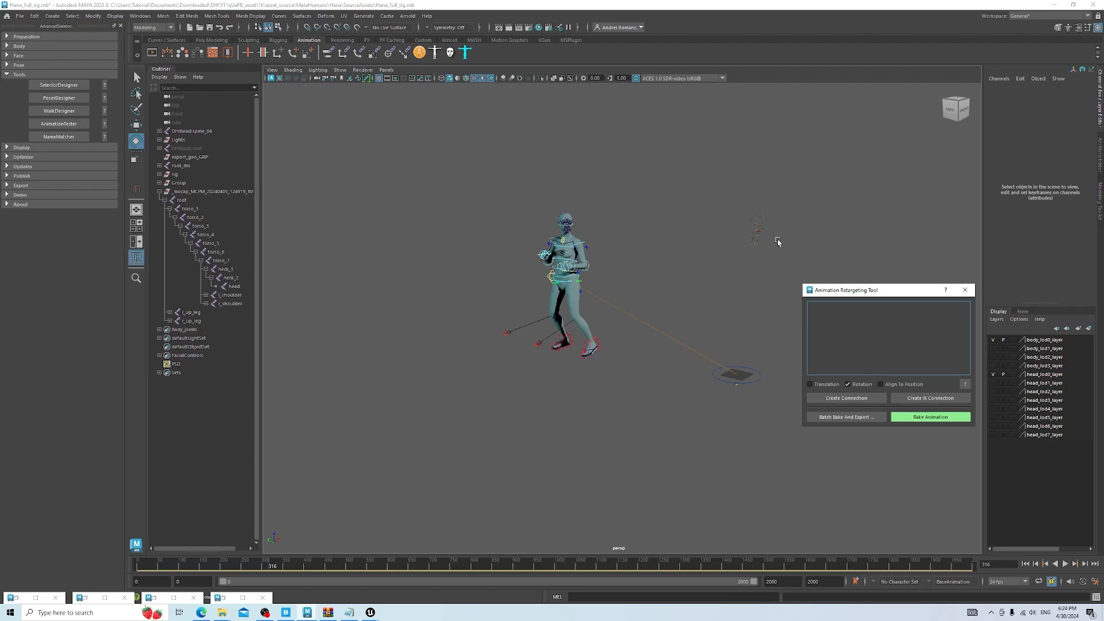
Collapse the mocap skeleton's root hierarchy and unhide the DHIbody:root joint
{"action": "scroll", "coordinate": [395, 219], "scroll_direction": "up", "scroll_amount": 2}
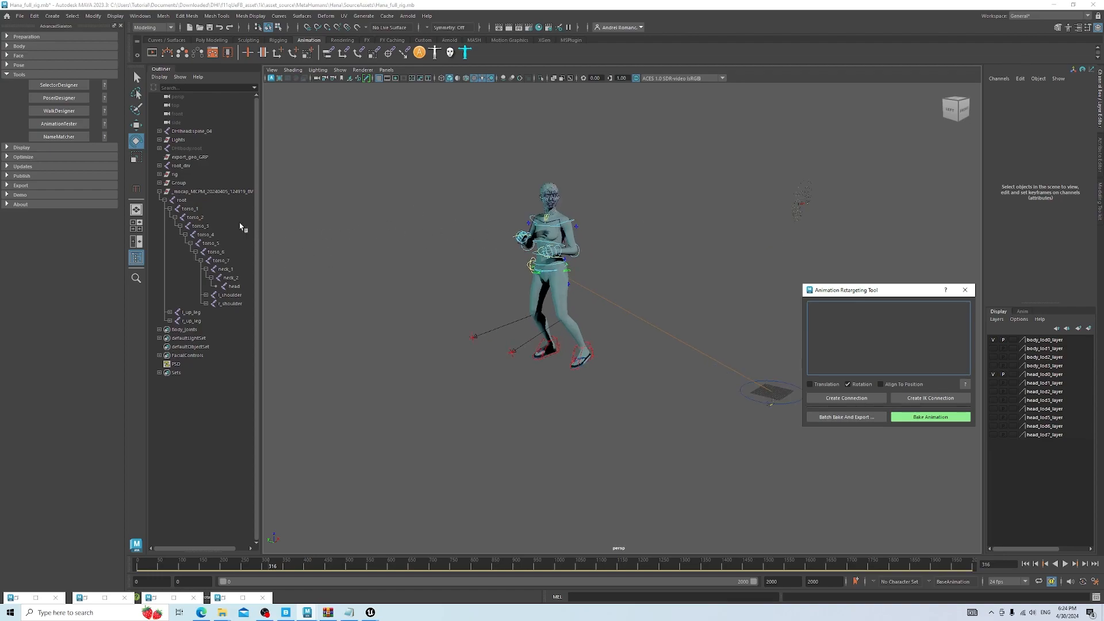
{"action": "left_click", "coordinate": [165, 200]}
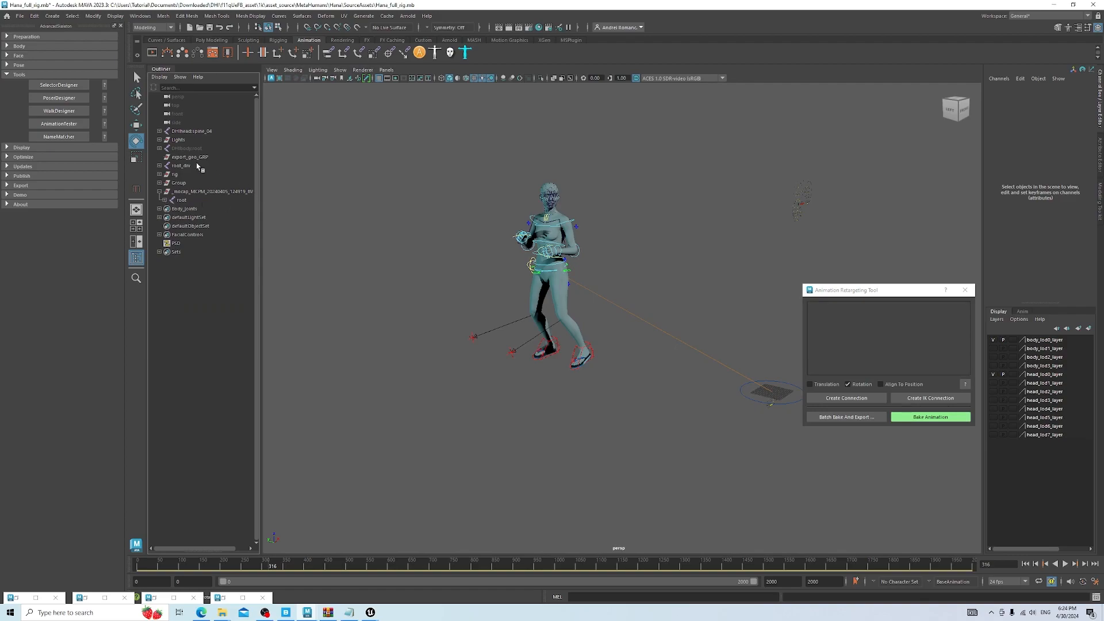
{"action": "left_click", "coordinate": [184, 149]}
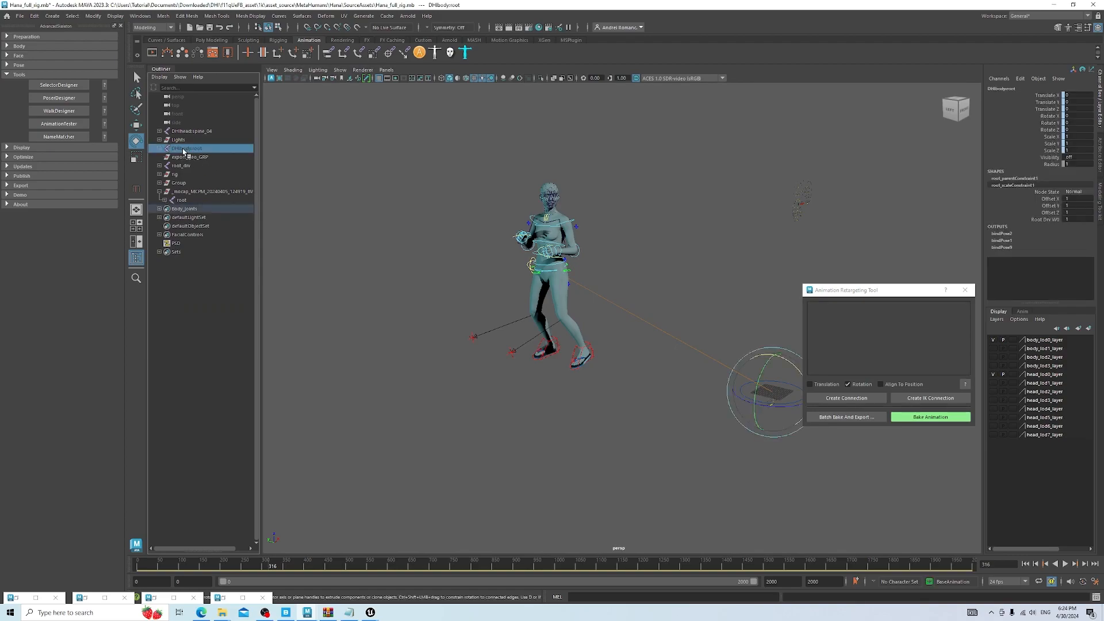
{"action": "key", "text": "h"}
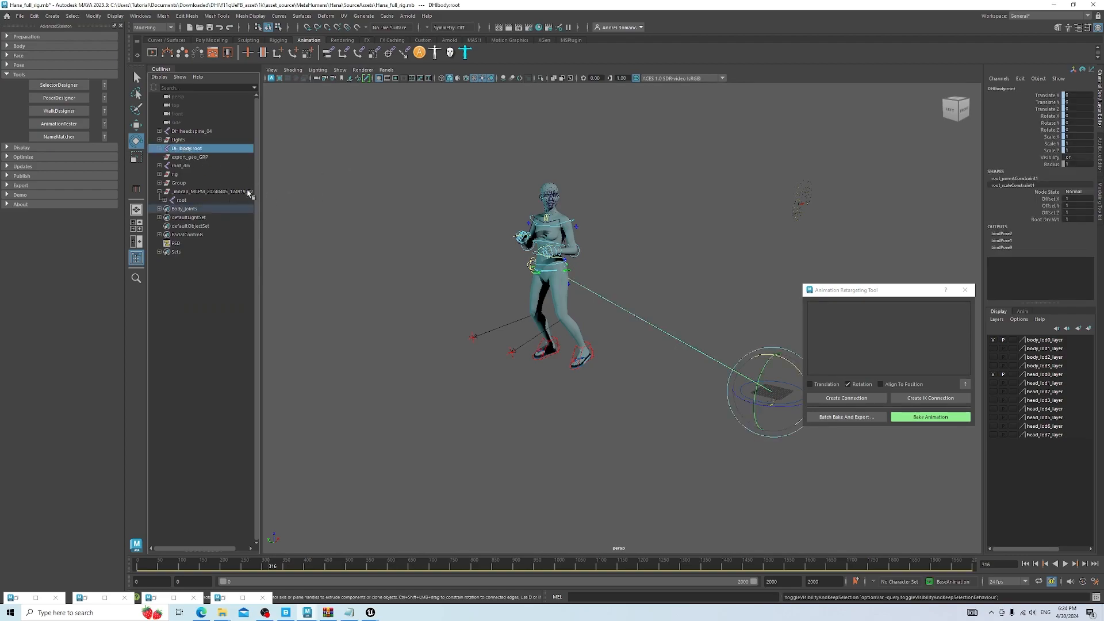
Select the entire joint hierarchy under DHIbody:root
{"action": "right_click", "coordinate": [185, 152]}
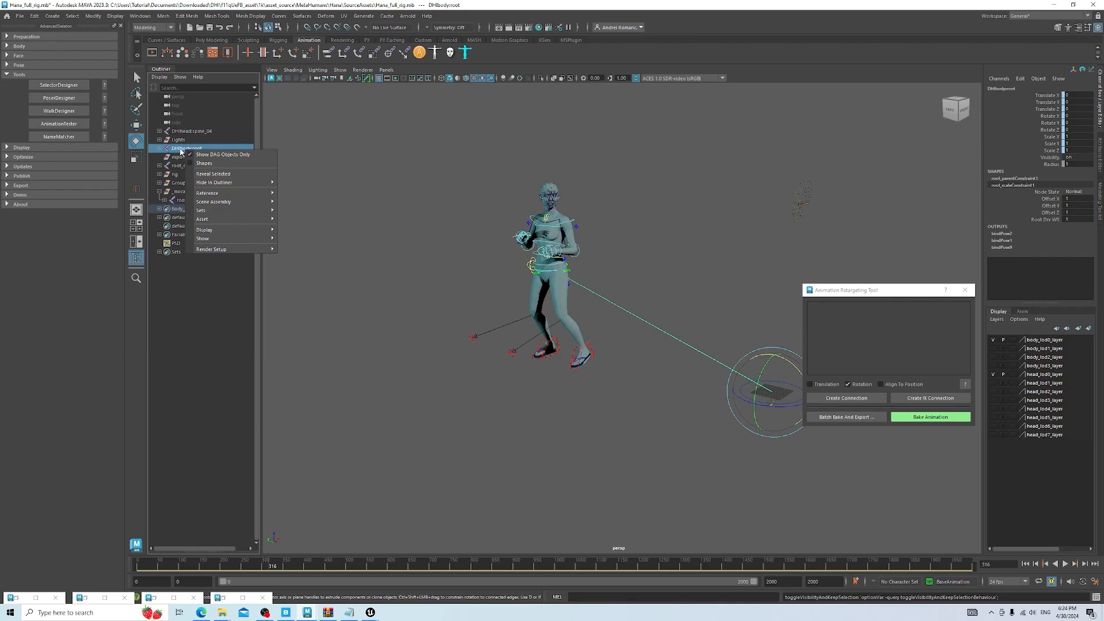
{"action": "left_click", "coordinate": [68, 17]}
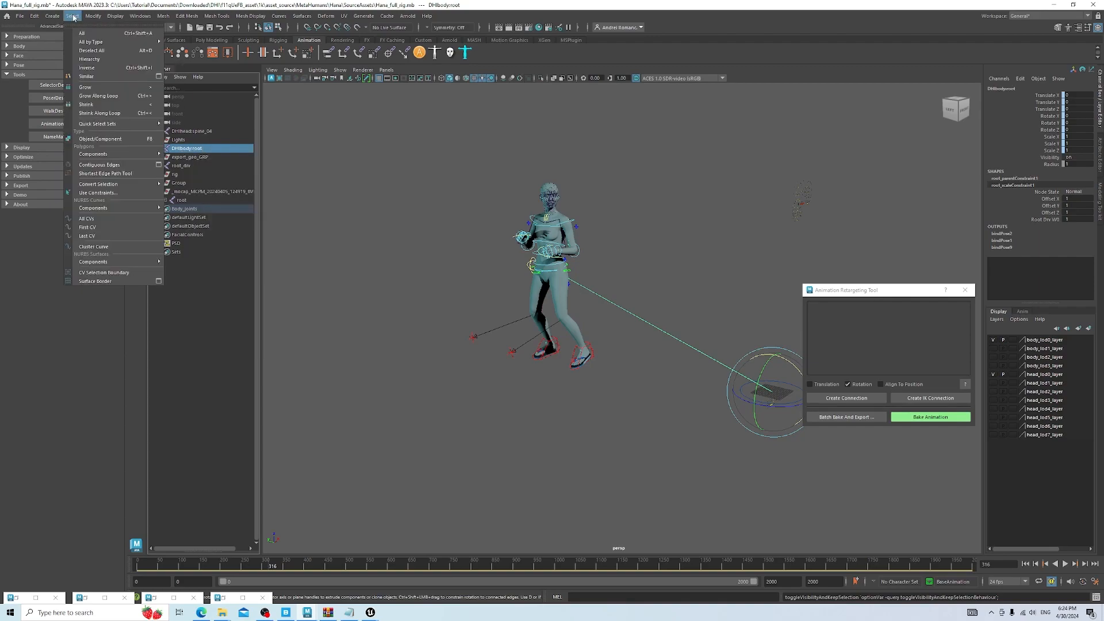
{"action": "mouse_move", "coordinate": [95, 125]}
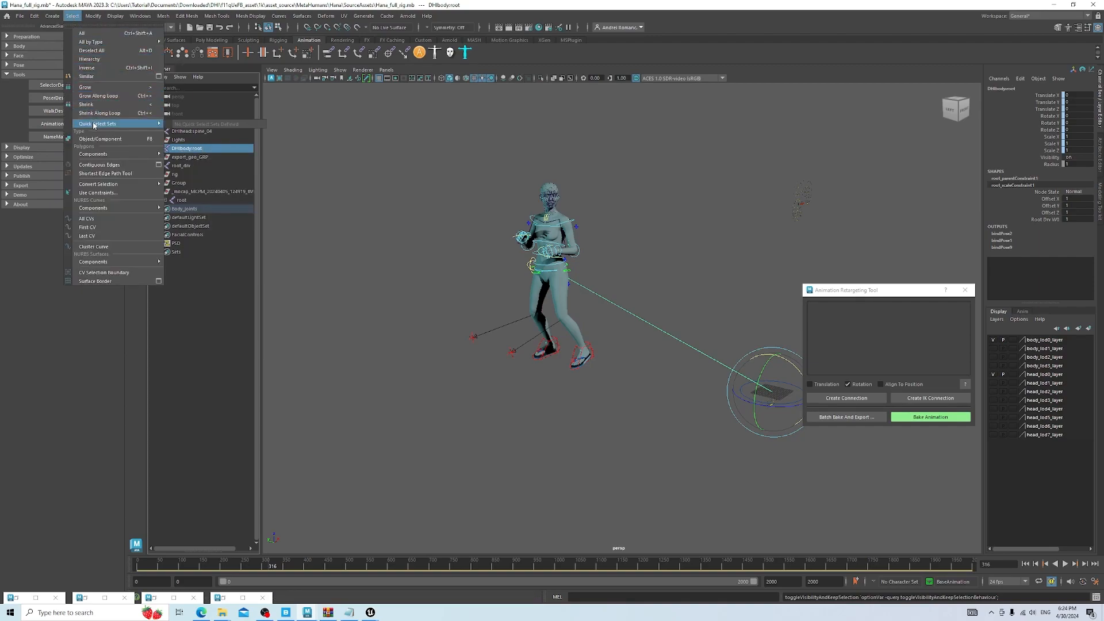
{"action": "left_click", "coordinate": [89, 59]}
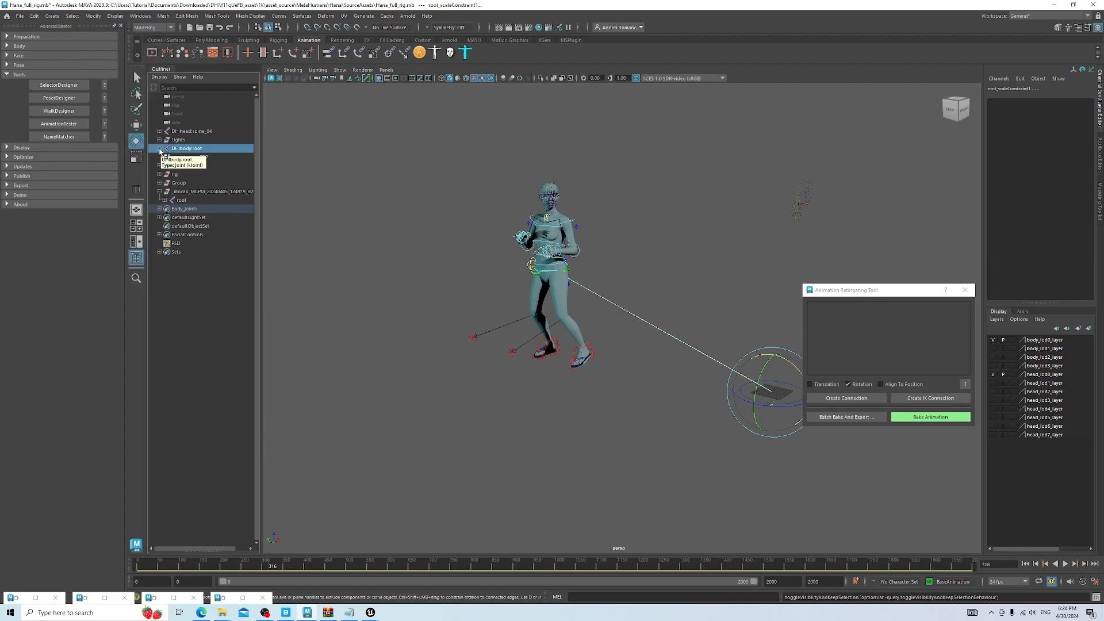
Filter the Outliner to show only joints and check the selected joints under DHIbody:root, leaving the hierarchy collapsed
{"action": "left_click", "coordinate": [180, 77]}
{"action": "mouse_move", "coordinate": [198, 92]}
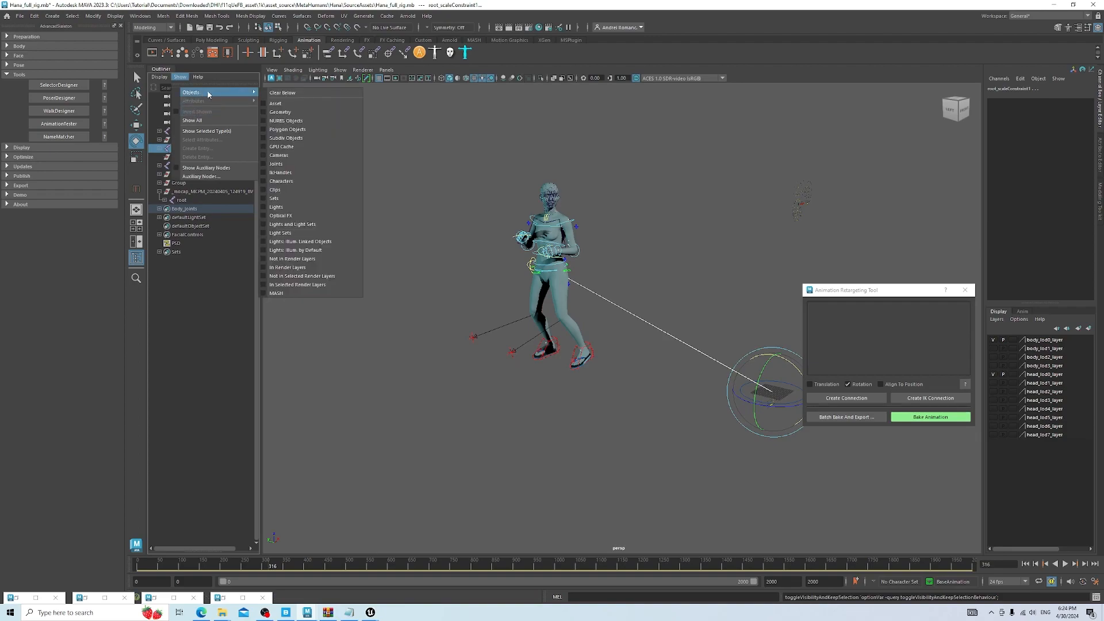
{"action": "left_click", "coordinate": [276, 164]}
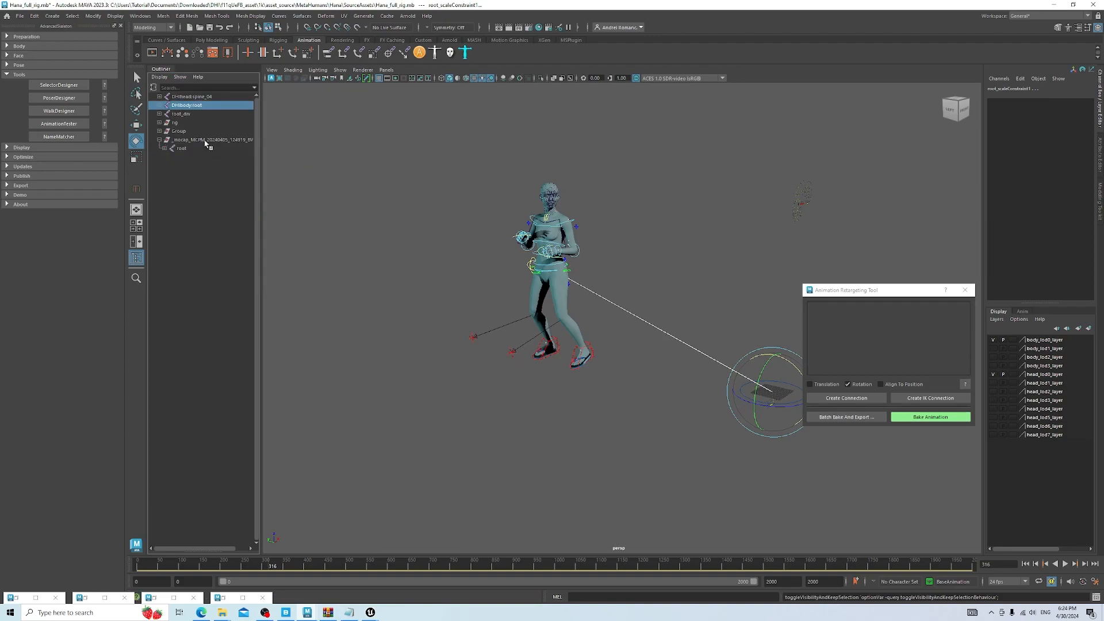
{"action": "left_click", "coordinate": [163, 107]}
{"action": "left_click", "coordinate": [165, 113]}
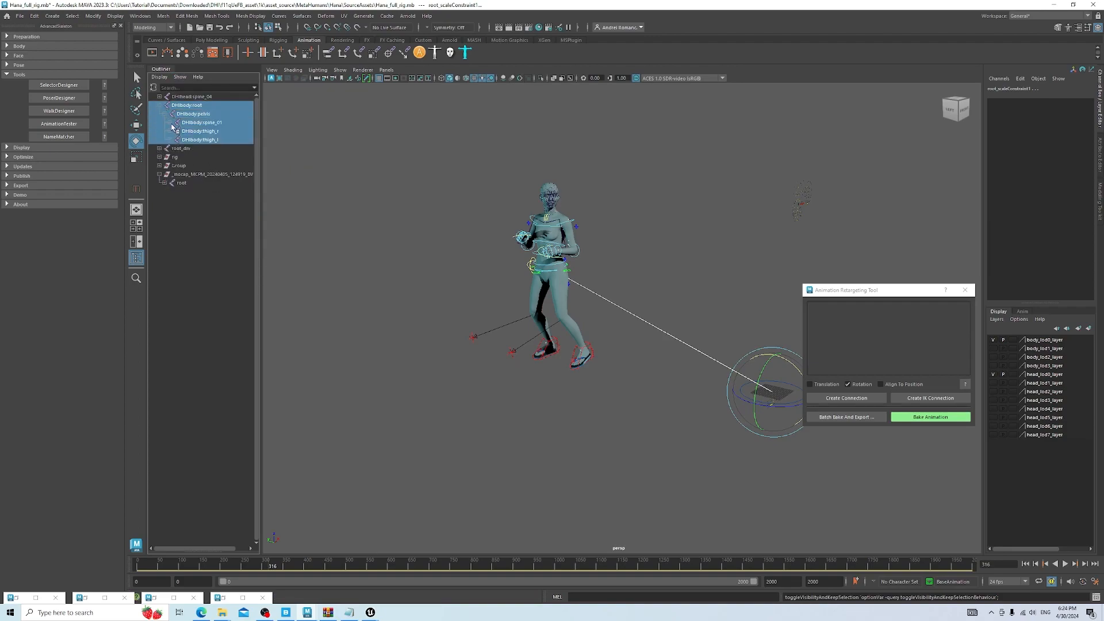
{"action": "left_click", "coordinate": [161, 107]}
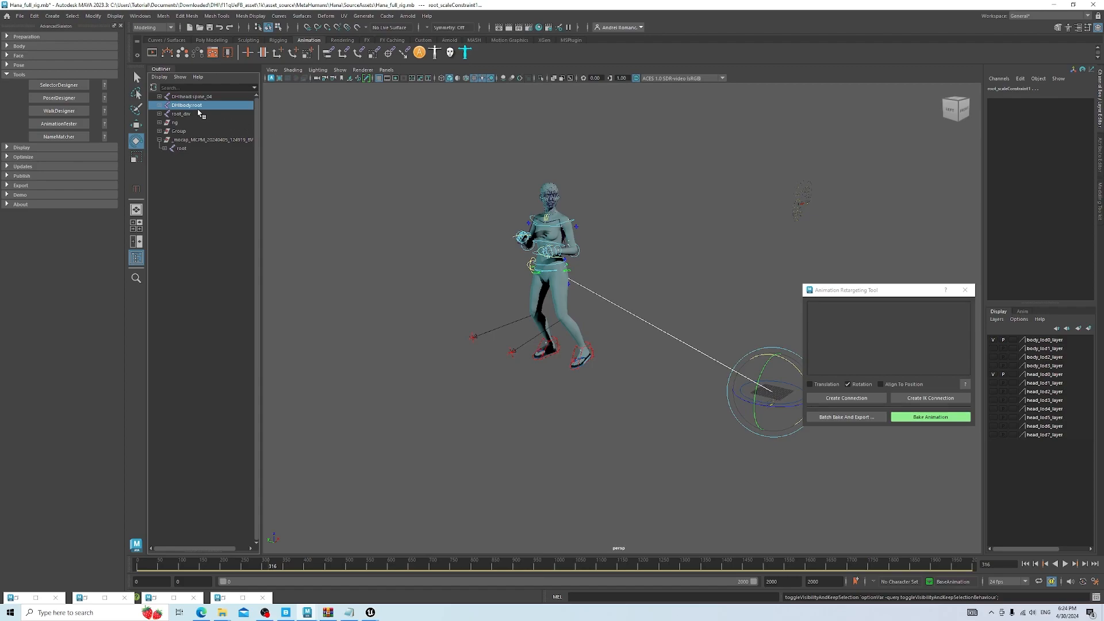
Close the Animation Retargeting Tool and the minimized tool windows
{"action": "left_click", "coordinate": [964, 290]}
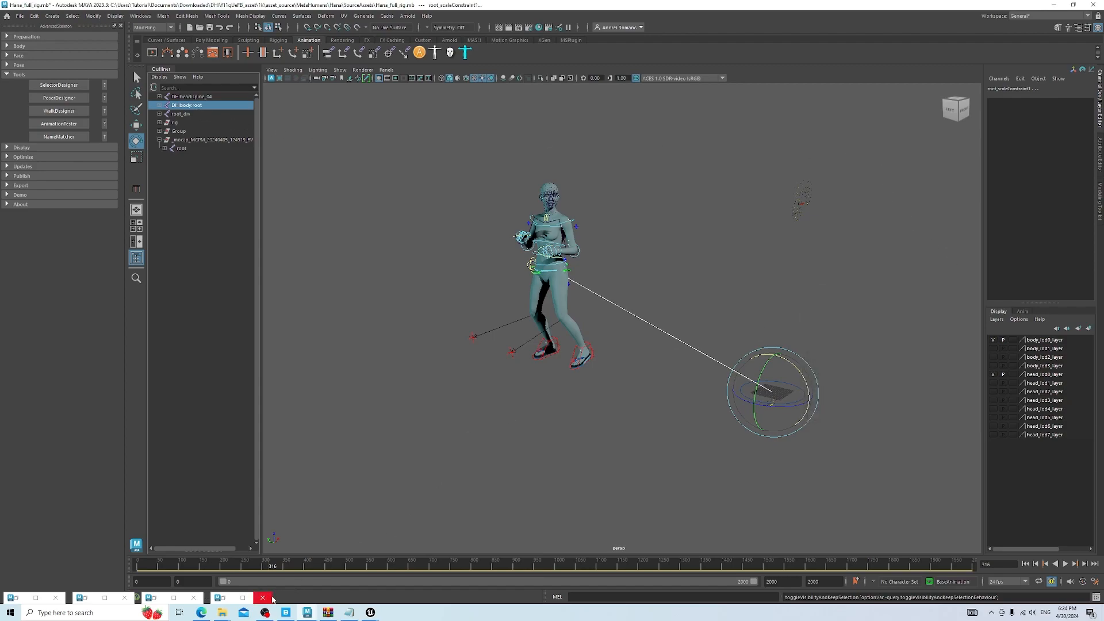
{"action": "left_click", "coordinate": [262, 597]}
{"action": "left_click", "coordinate": [193, 597]}
{"action": "left_click", "coordinate": [124, 597]}
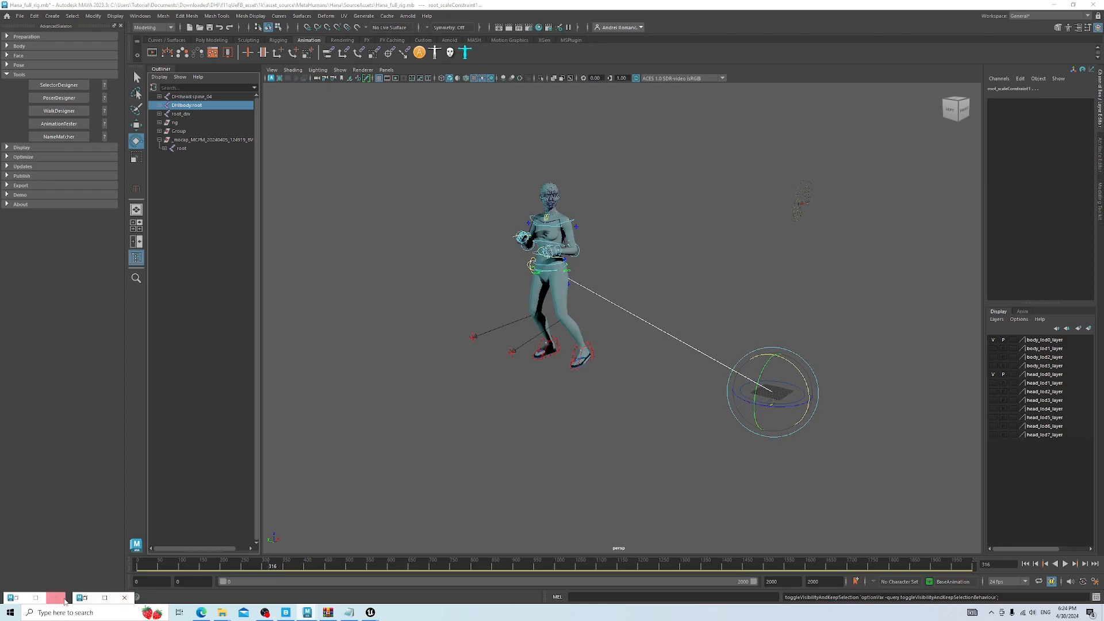
{"action": "left_click", "coordinate": [55, 598]}
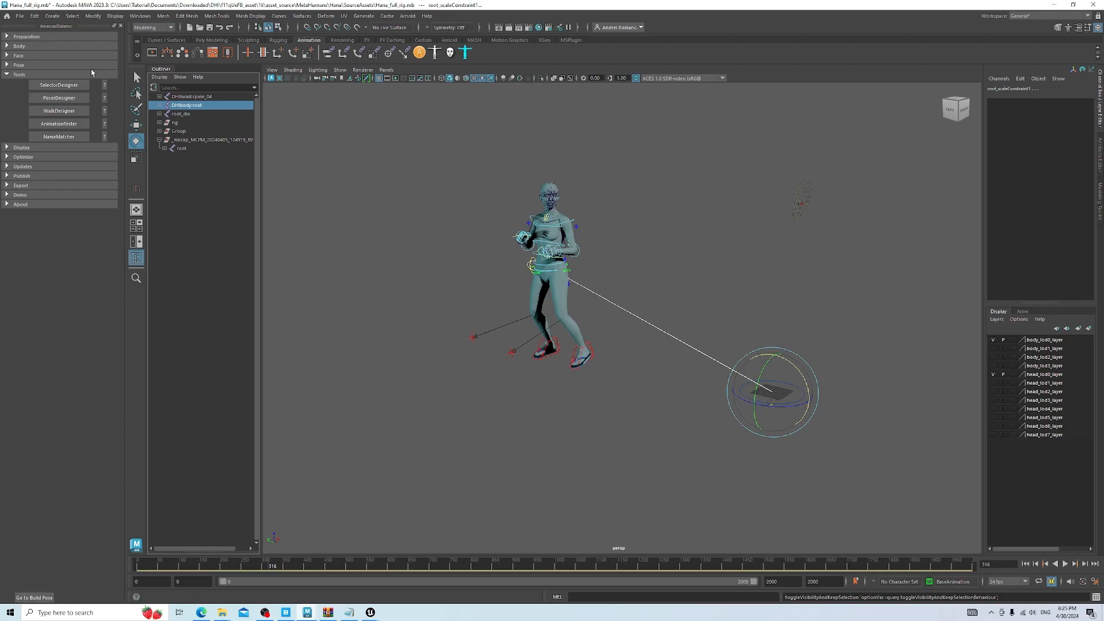
Open the options for exporting the selection and set the file type to FBX export
{"action": "left_click", "coordinate": [21, 17]}
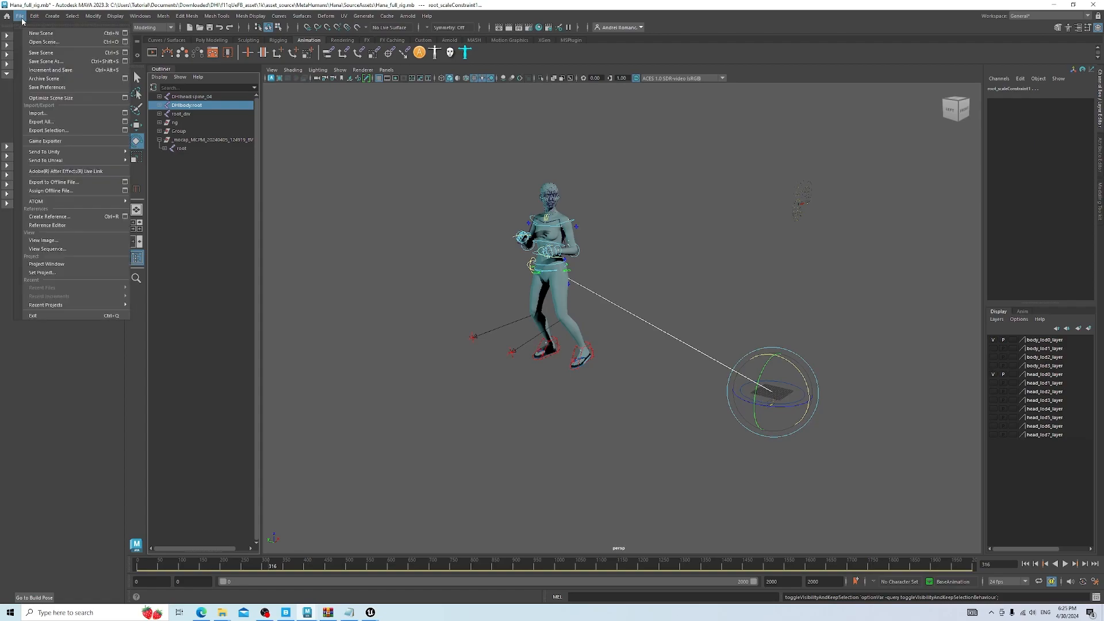
{"action": "left_click", "coordinate": [127, 131]}
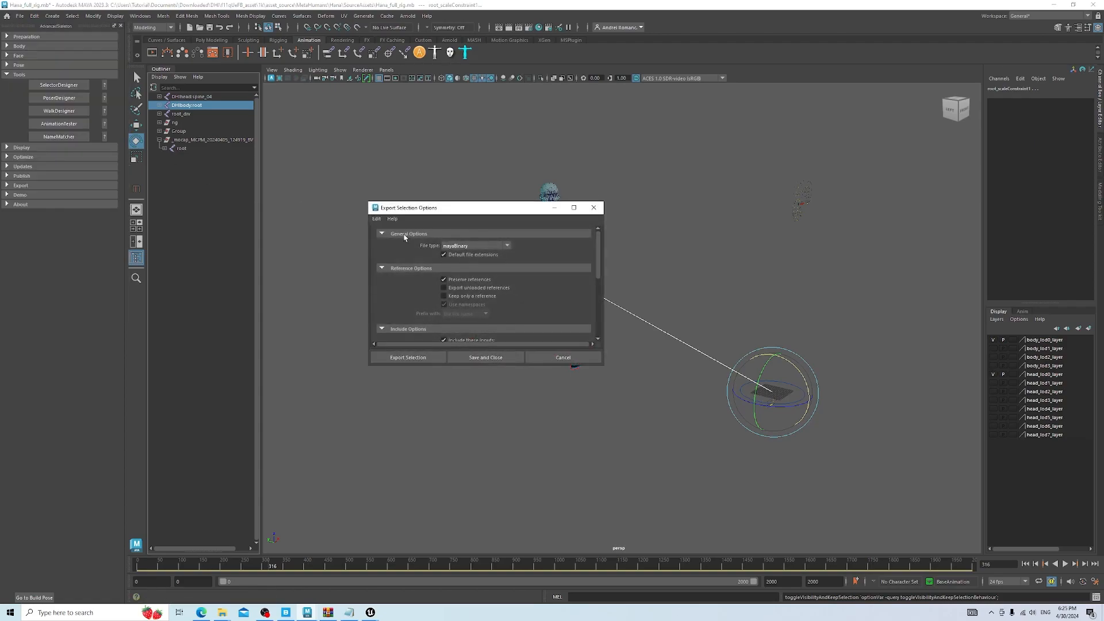
{"action": "left_click", "coordinate": [452, 247]}
{"action": "scroll", "coordinate": [464, 285], "scroll_direction": "down", "scroll_amount": 5}
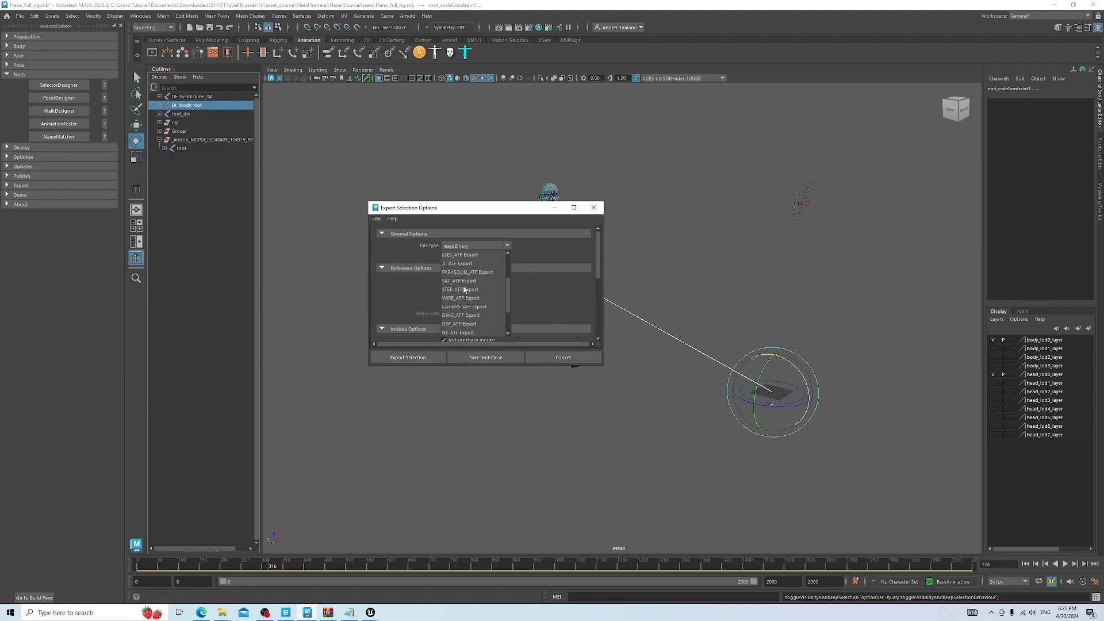
{"action": "left_click", "coordinate": [460, 307]}
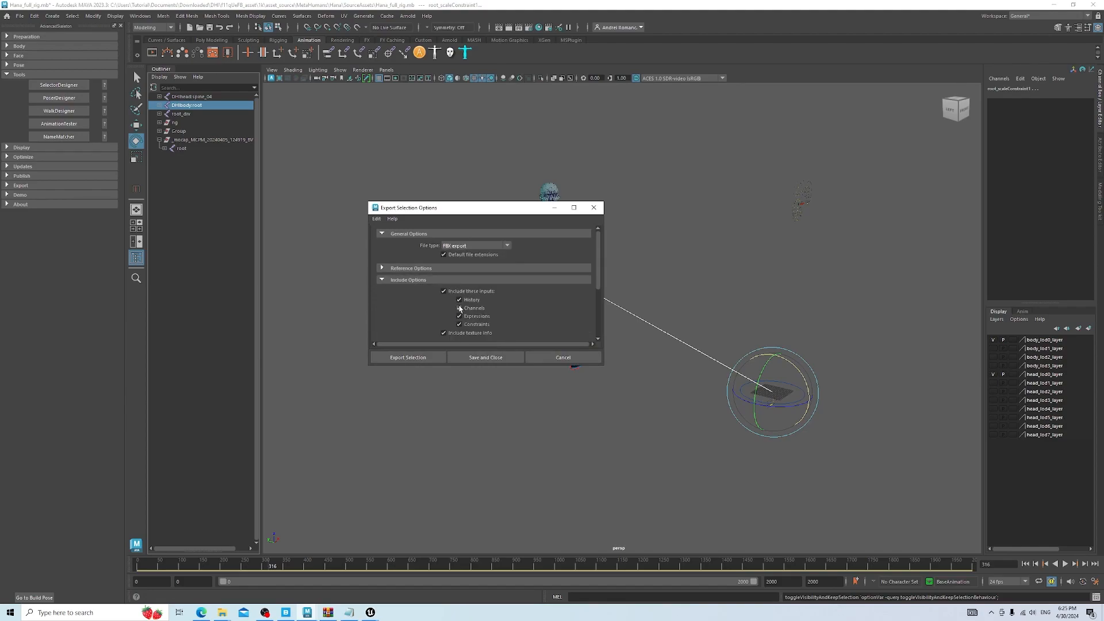
Look over the FBX export preset, close it, and proceed to the Export Selection file dialog
{"action": "left_click_drag", "start_coordinate": [434, 214], "coordinate": [466, 217]}
{"action": "scroll", "coordinate": [534, 274], "scroll_direction": "down", "scroll_amount": 3}
{"action": "scroll", "coordinate": [534, 274], "scroll_direction": "down", "scroll_amount": 1}
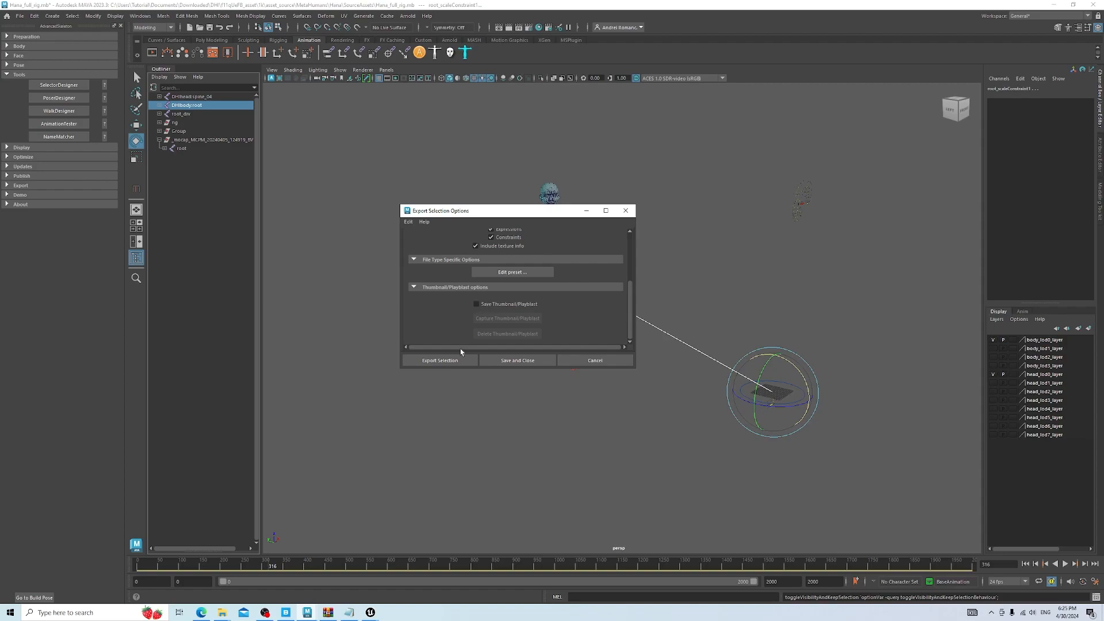
{"action": "left_click", "coordinate": [507, 273]}
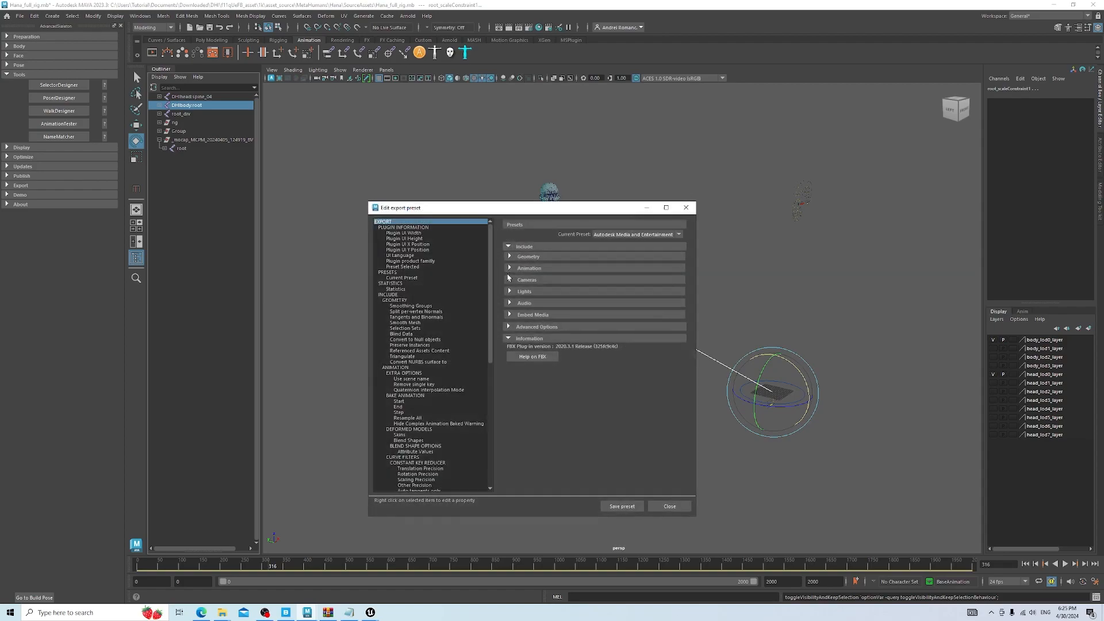
{"action": "left_click", "coordinate": [686, 207]}
{"action": "left_click", "coordinate": [439, 360]}
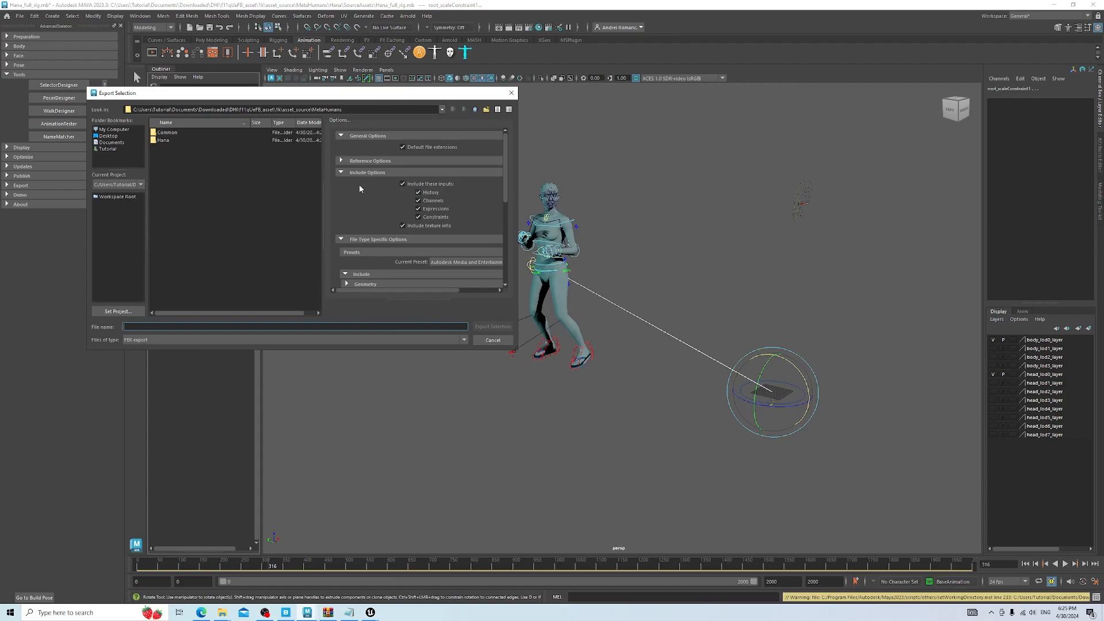
Enable Bake Animation in the FBX export's animation settings and set its end frame to 200
{"action": "scroll", "coordinate": [360, 189], "scroll_direction": "down", "scroll_amount": 3}
{"action": "left_click", "coordinate": [347, 244]}
{"action": "scroll", "coordinate": [423, 252], "scroll_direction": "down", "scroll_amount": 3}
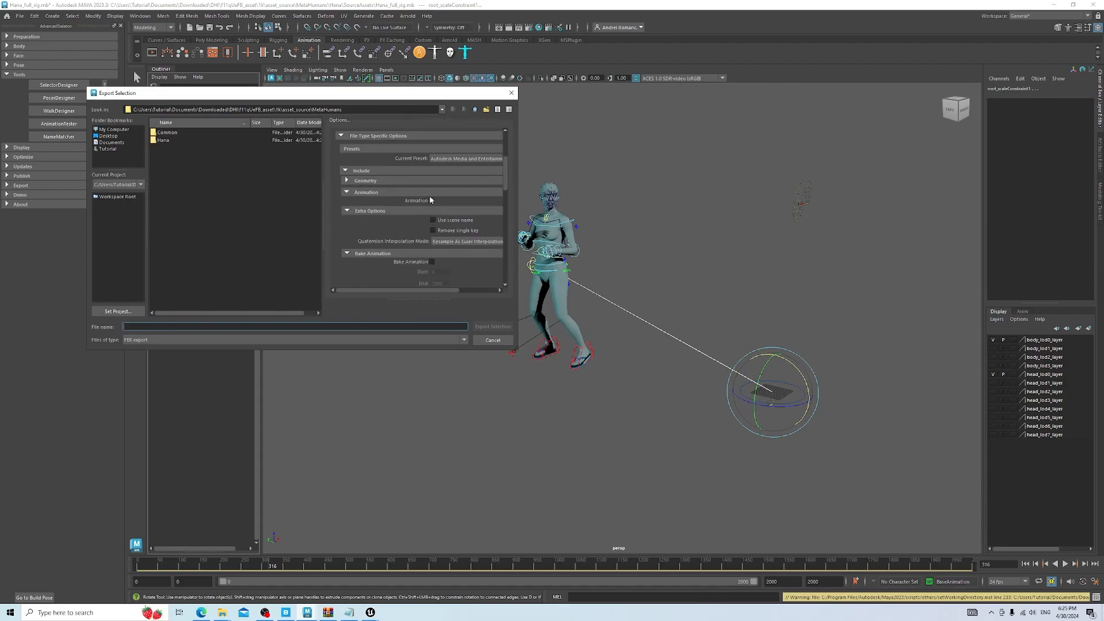
{"action": "left_click", "coordinate": [421, 192]}
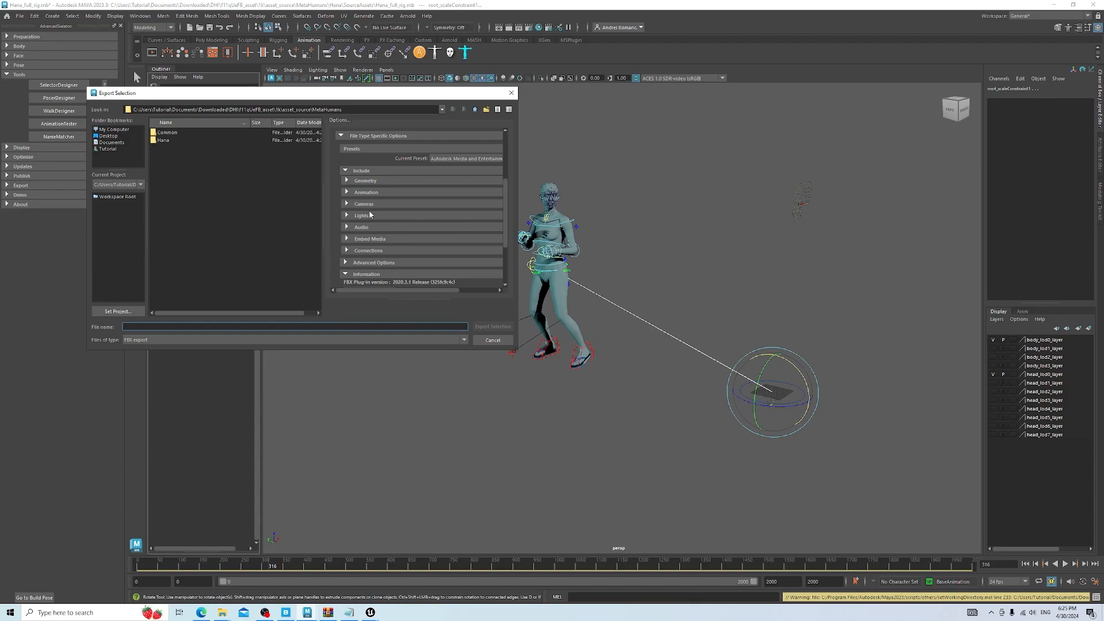
{"action": "left_click", "coordinate": [349, 194]}
{"action": "left_click", "coordinate": [431, 262]}
{"action": "scroll", "coordinate": [434, 253], "scroll_direction": "down", "scroll_amount": 3}
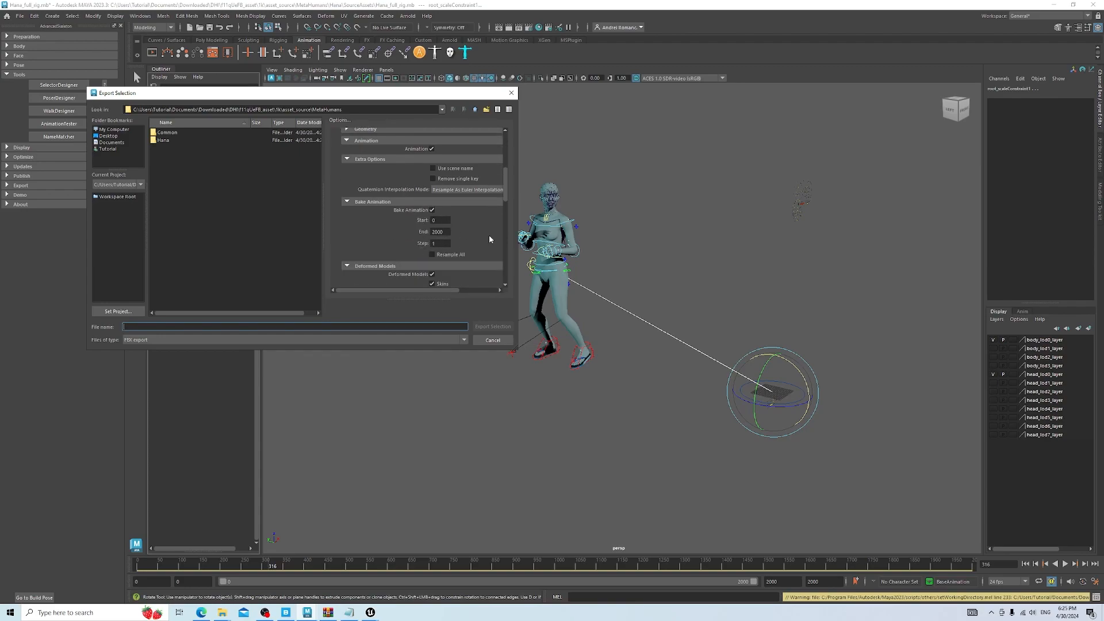
{"action": "double_click", "coordinate": [446, 232]}
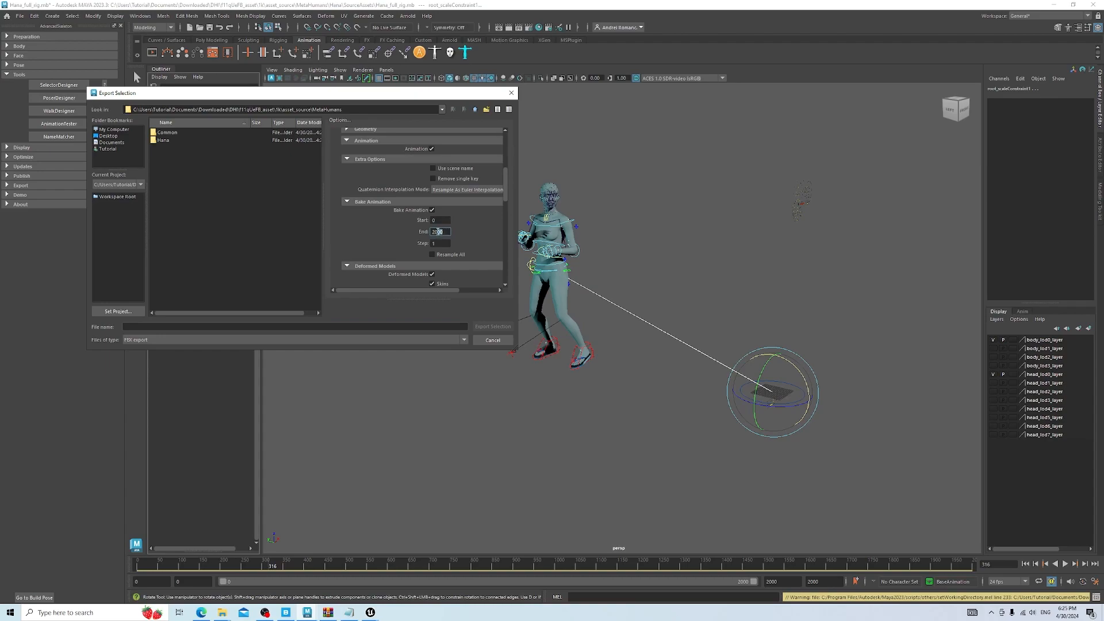
{"action": "type", "text": "0"}
{"action": "scroll", "coordinate": [485, 226], "scroll_direction": "down", "scroll_amount": 3}
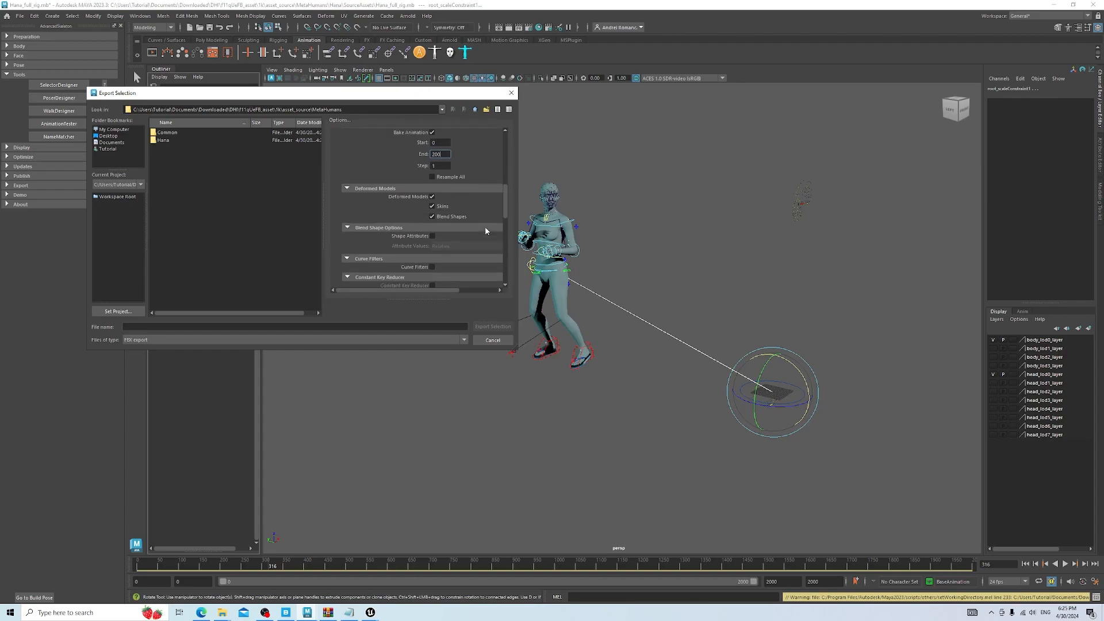
{"action": "scroll", "coordinate": [496, 210], "scroll_direction": "down", "scroll_amount": 1}
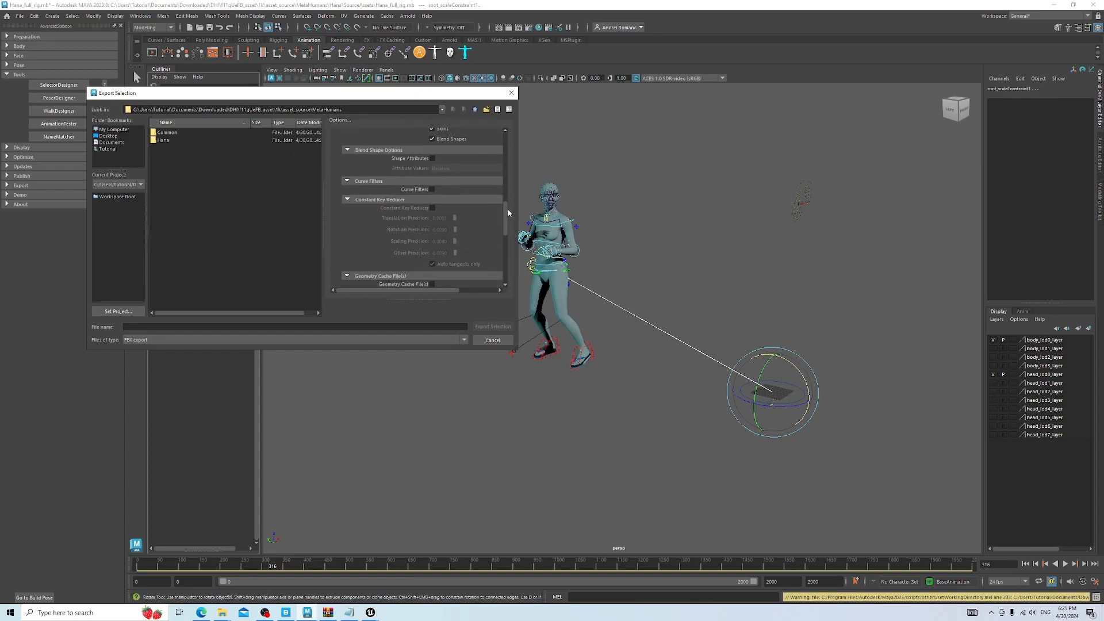
Reset the FBX export settings to the Autodesk Media and Entertainment preset
{"action": "left_click_drag", "start_coordinate": [505, 209], "coordinate": [509, 157]}
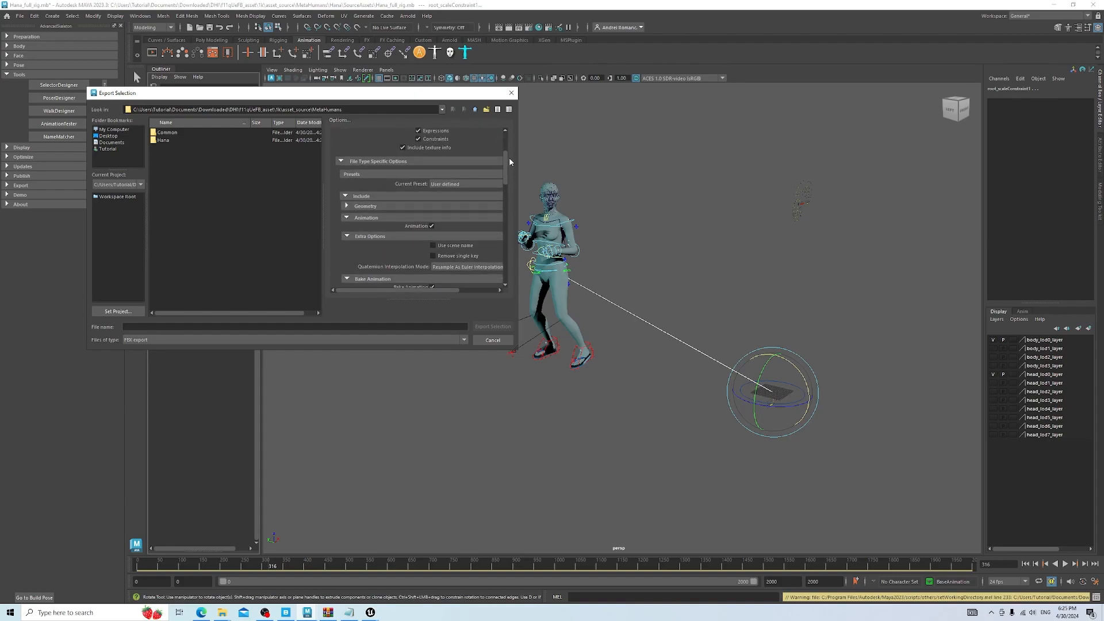
{"action": "mouse_move", "coordinate": [508, 157]}
{"action": "left_mouse_down"}
{"action": "mouse_move", "coordinate": [512, 188]}
{"action": "mouse_move", "coordinate": [506, 158]}
{"action": "left_mouse_up"}
{"action": "left_click", "coordinate": [455, 209]}
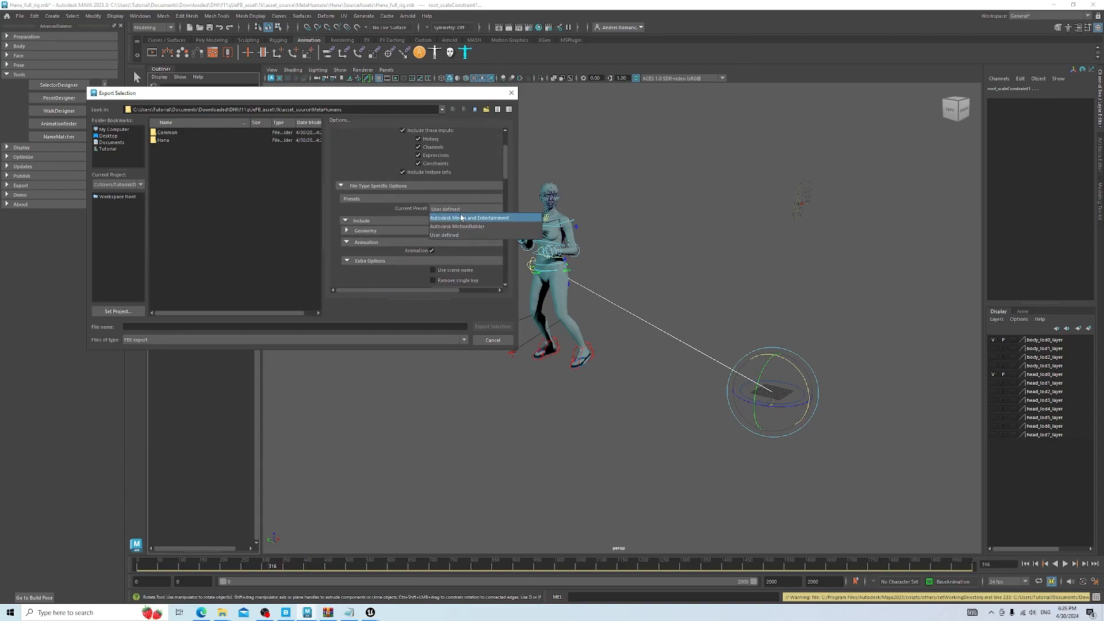
{"action": "left_click", "coordinate": [460, 217]}
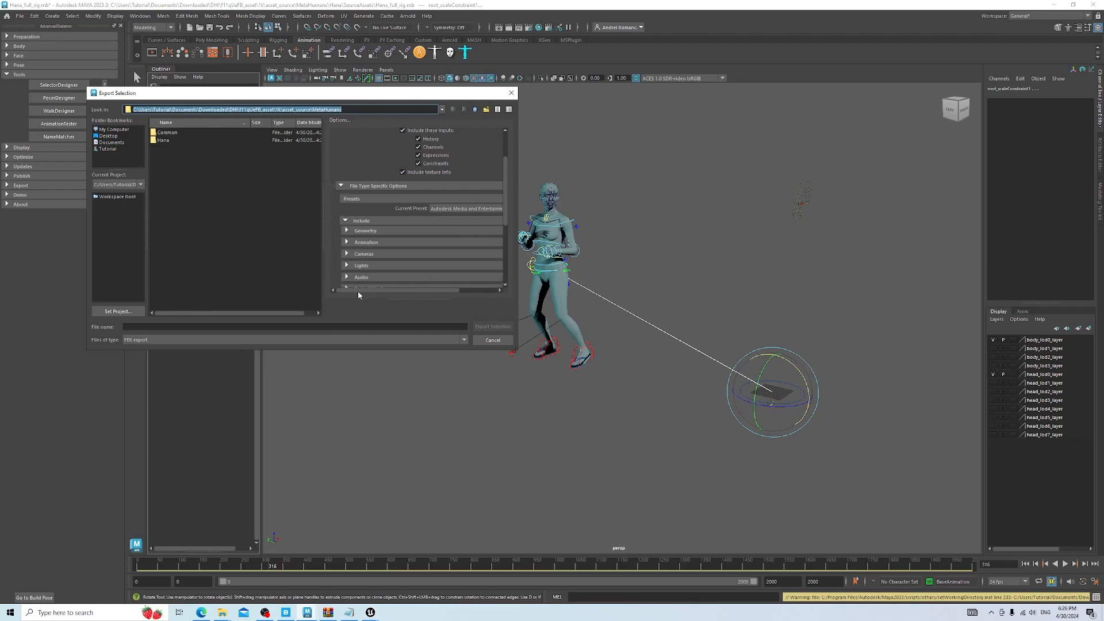
Enable Bake Animation in the FBX export's animation settings, set its end frame to 200, and check the remaining export options
{"action": "left_click", "coordinate": [351, 216]}
{"action": "scroll", "coordinate": [425, 230], "scroll_direction": "down", "scroll_amount": 3}
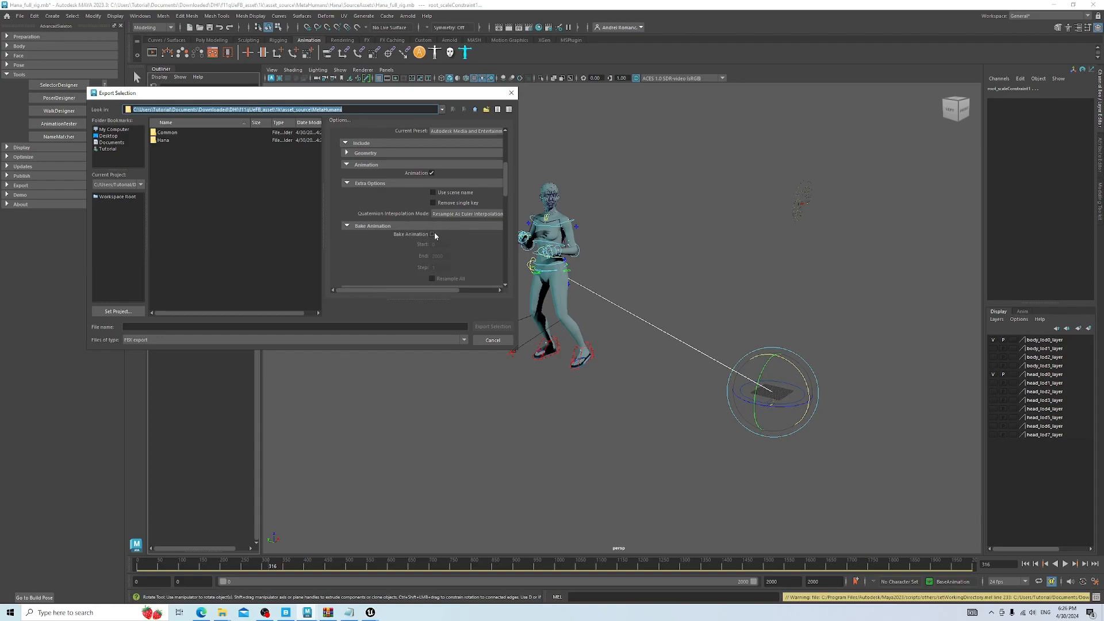
{"action": "scroll", "coordinate": [434, 158], "scroll_direction": "up", "scroll_amount": 1}
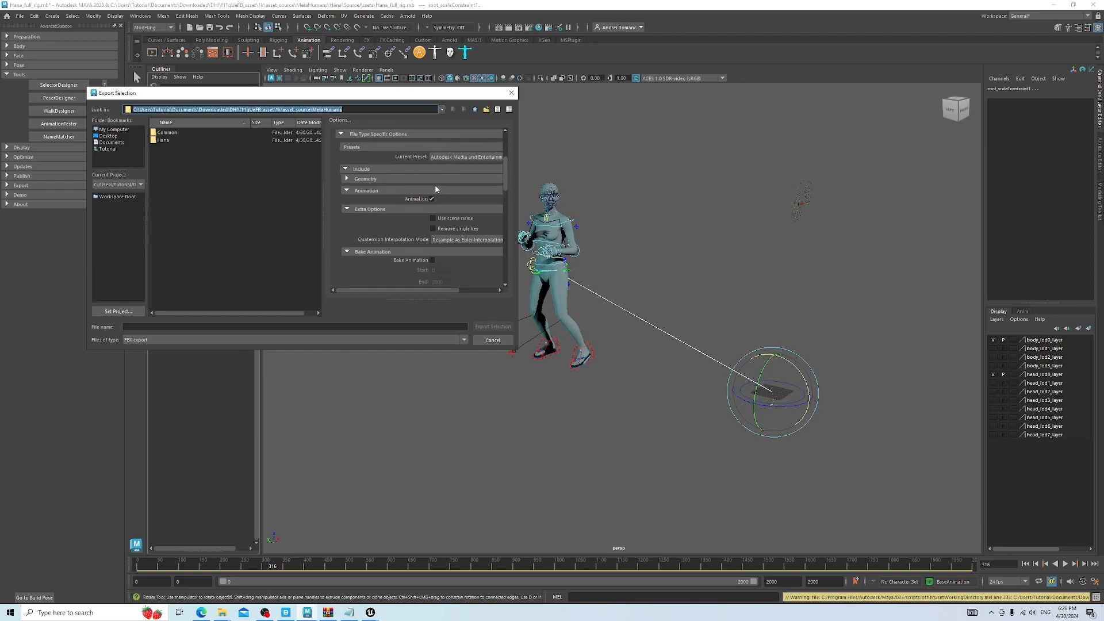
{"action": "scroll", "coordinate": [472, 195], "scroll_direction": "down", "scroll_amount": 1}
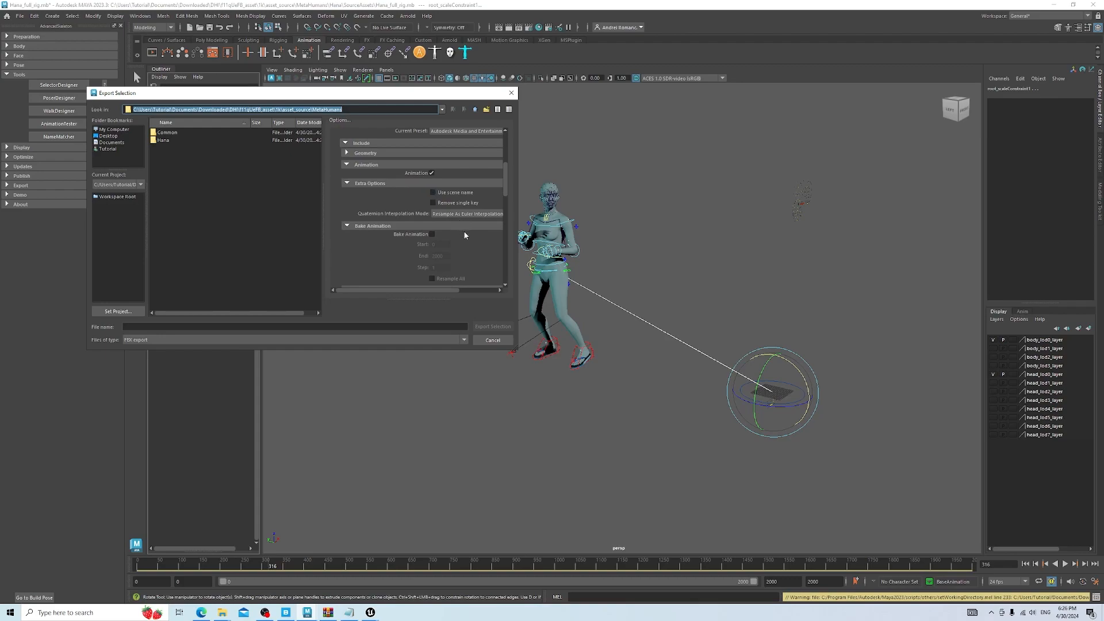
{"action": "left_click", "coordinate": [432, 234]}
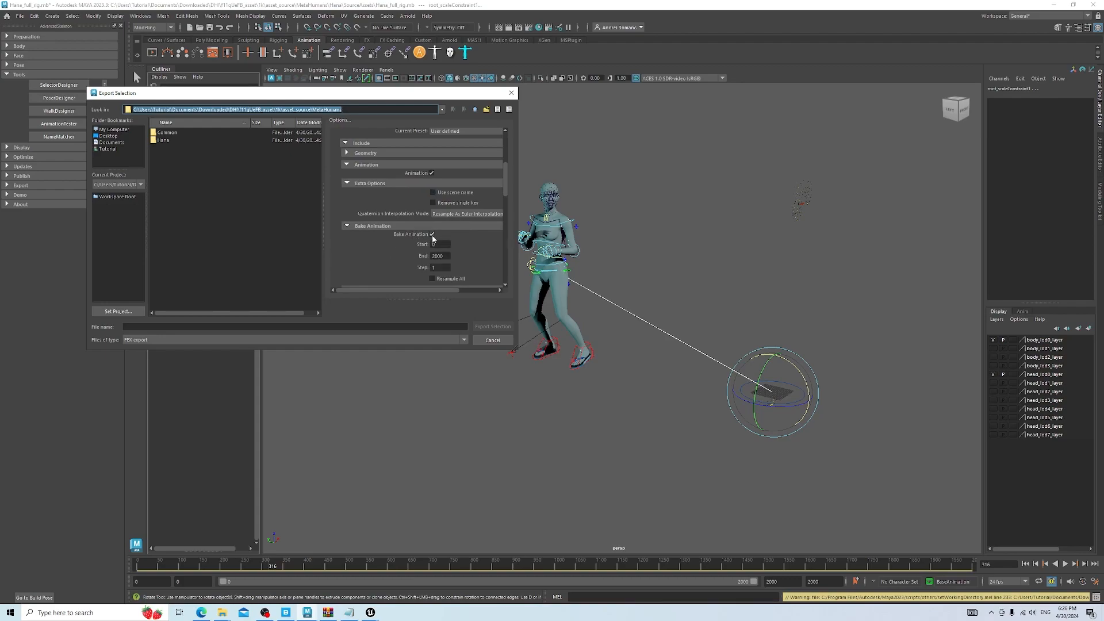
{"action": "scroll", "coordinate": [449, 241], "scroll_direction": "down", "scroll_amount": 1}
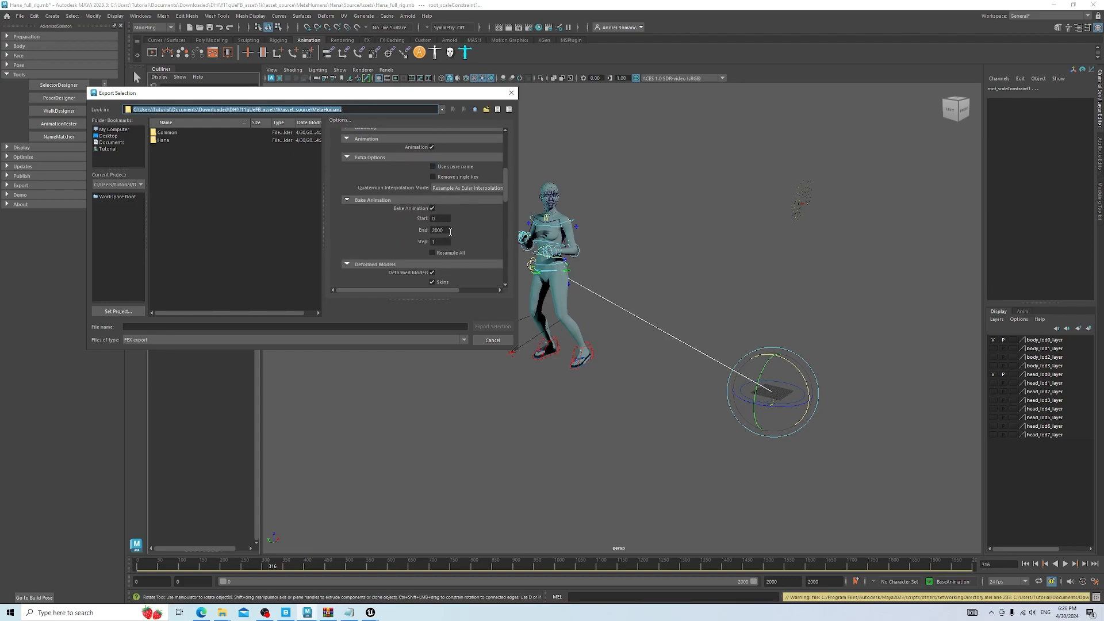
{"action": "left_click", "coordinate": [450, 231]}
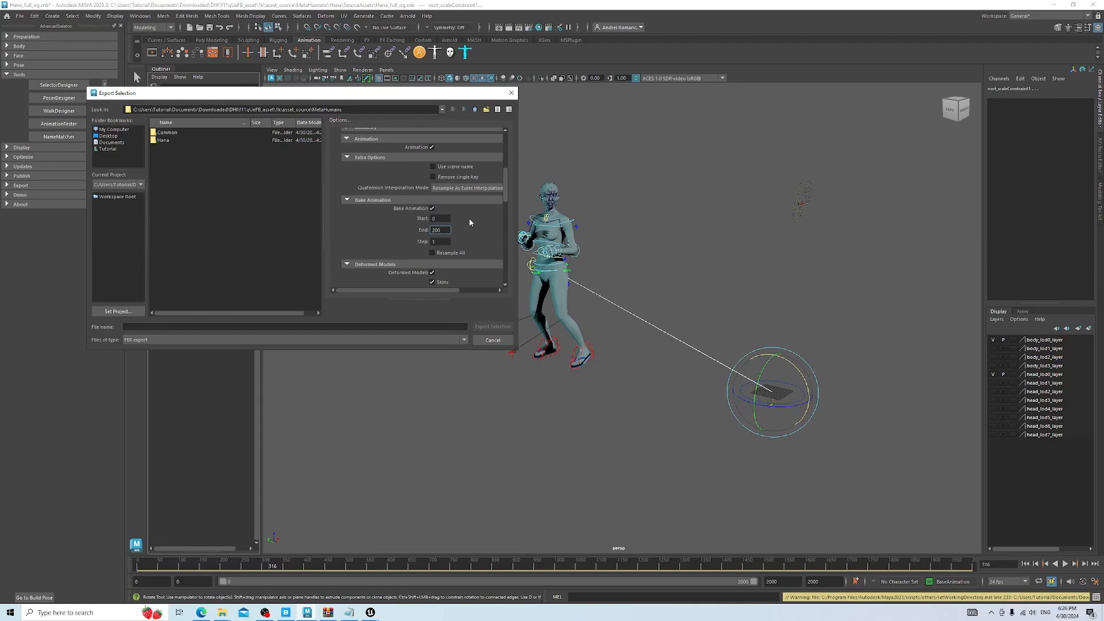
{"action": "scroll", "coordinate": [470, 223], "scroll_direction": "down", "scroll_amount": 7}
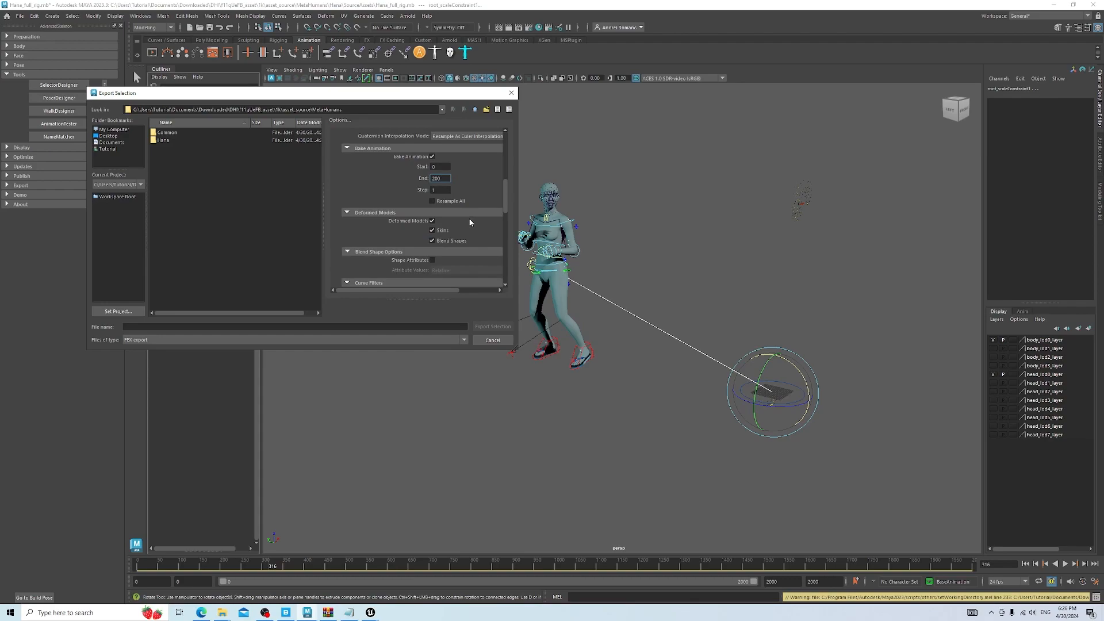
{"action": "scroll", "coordinate": [469, 223], "scroll_direction": "down", "scroll_amount": 3}
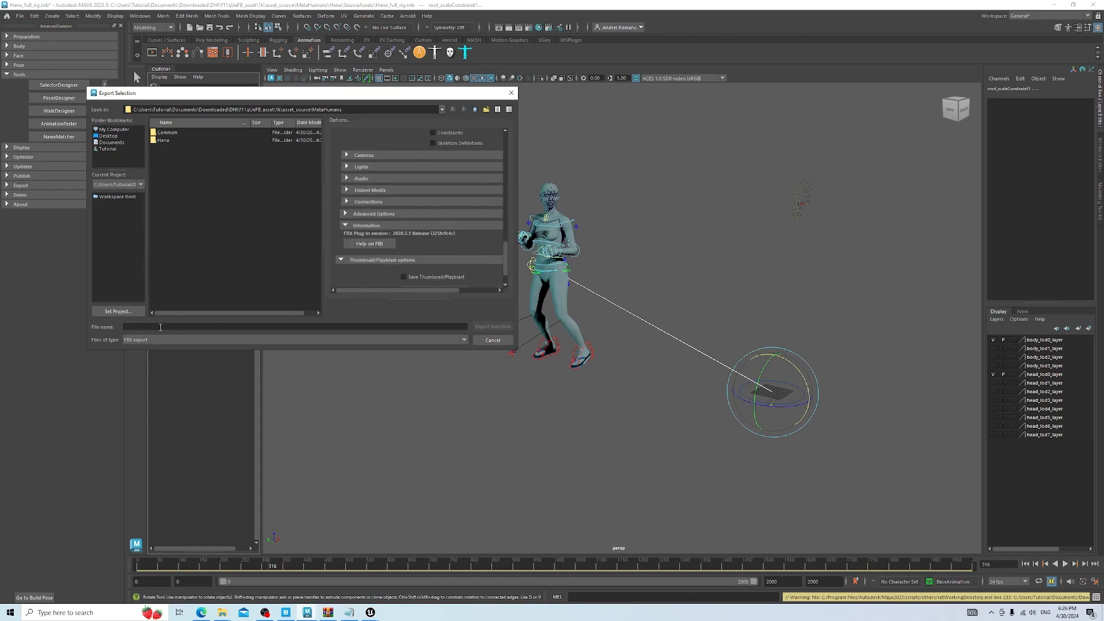
Export the selected body skeleton to the Desktop as animation_body, then look at the plug-in support warning and dismiss the export report
{"action": "left_click", "coordinate": [108, 135]}
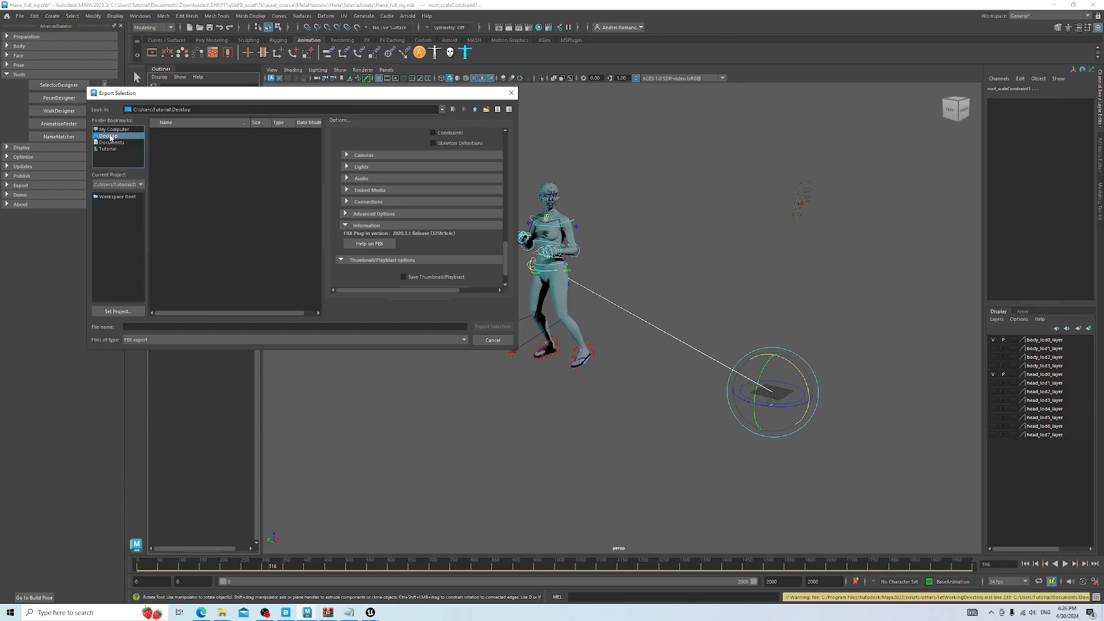
{"action": "left_click", "coordinate": [153, 326]}
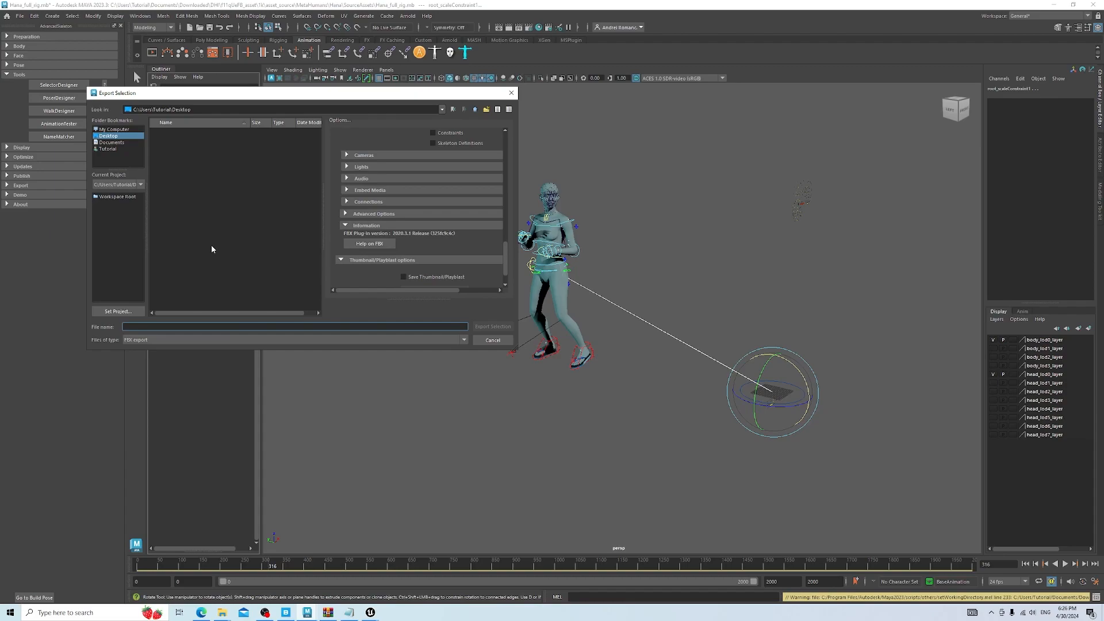
{"action": "type", "text": "animation_body"}
{"action": "left_click", "coordinate": [492, 326]}
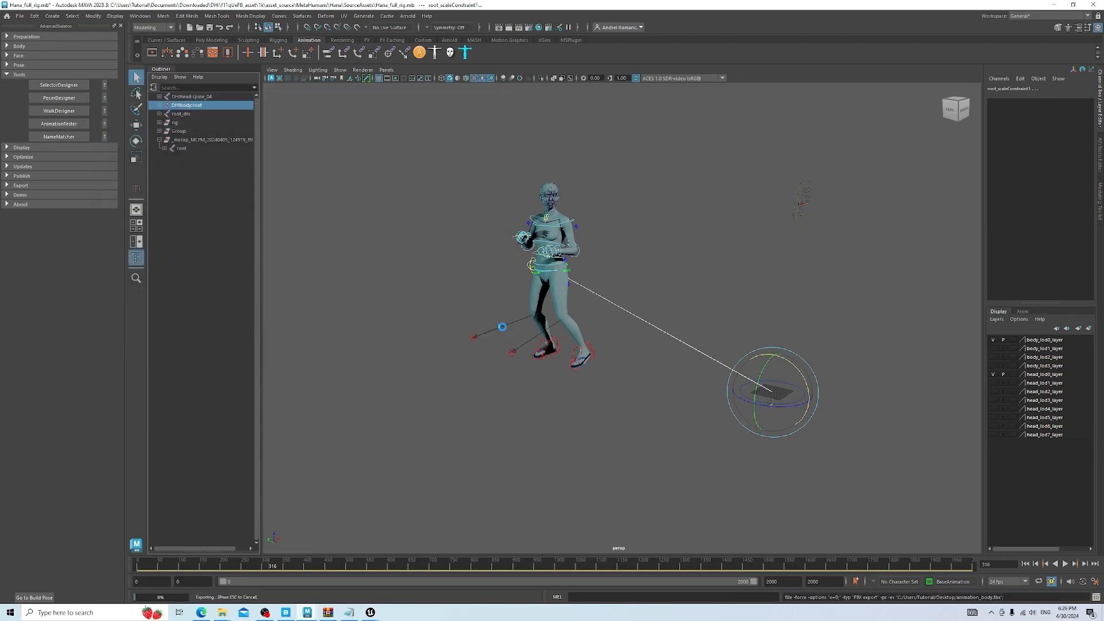
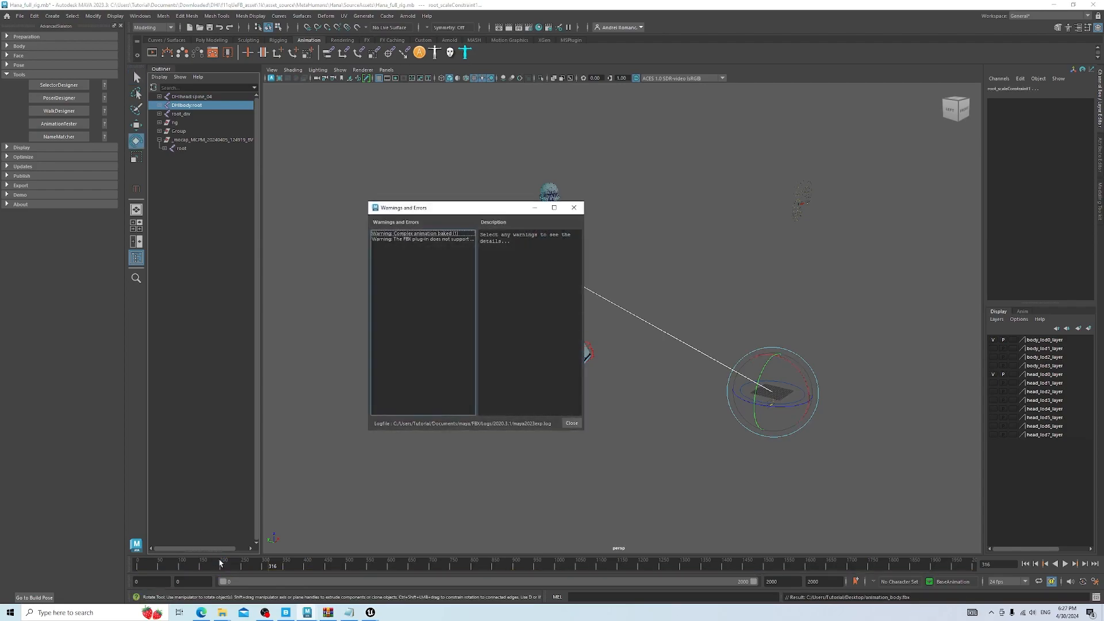
{"action": "left_click", "coordinate": [438, 240]}
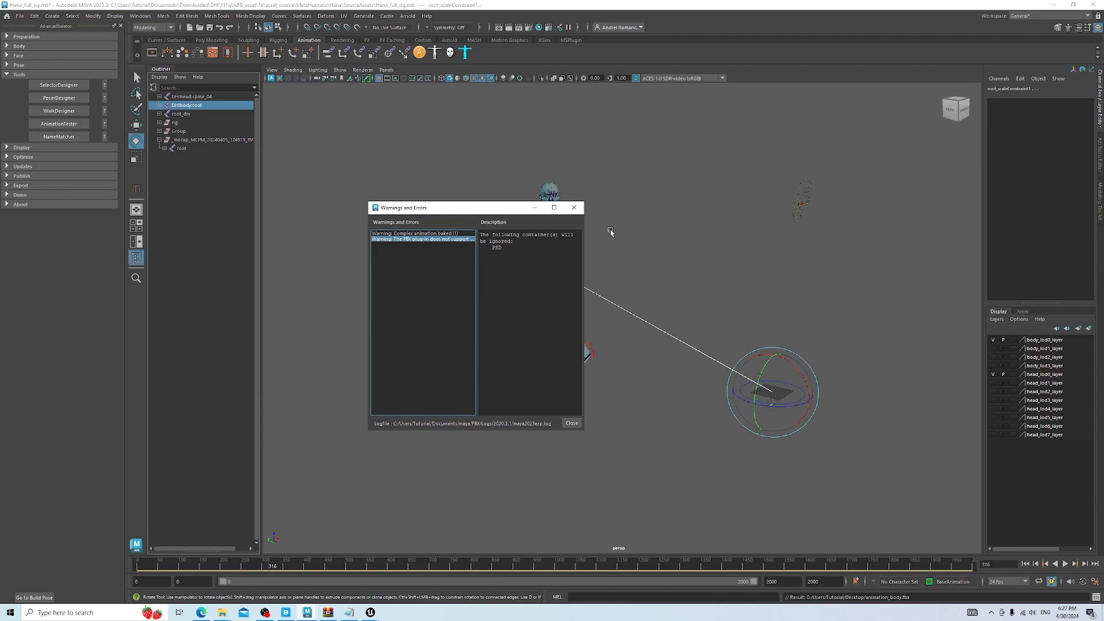
{"action": "left_click", "coordinate": [573, 207]}
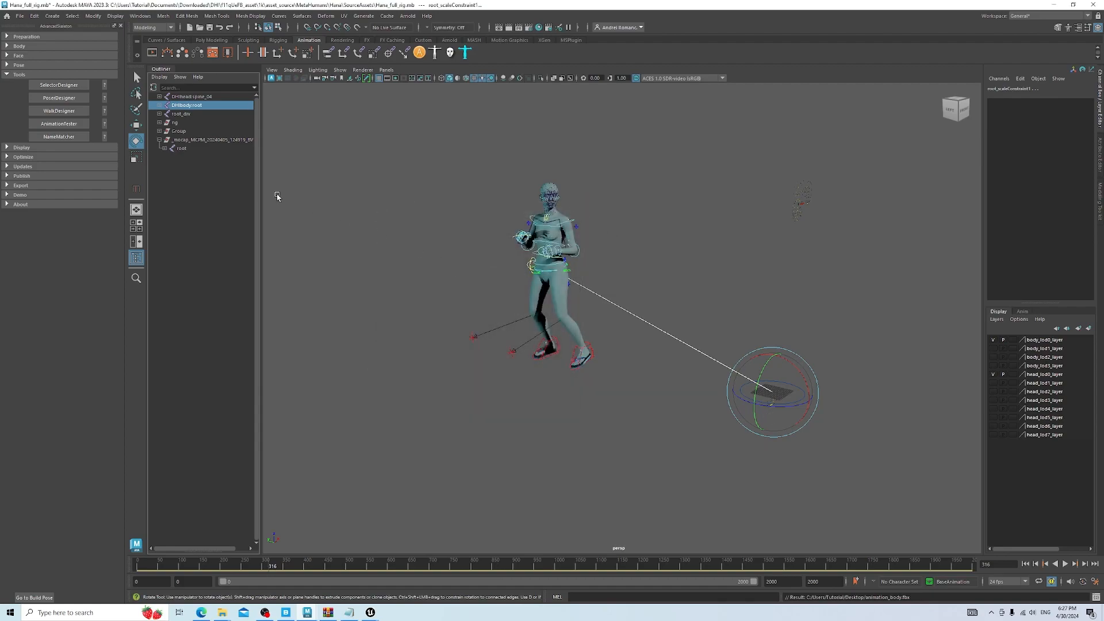
Show all node types in the Outliner and select the members of the FacialControls set
{"action": "left_click", "coordinate": [180, 77]}
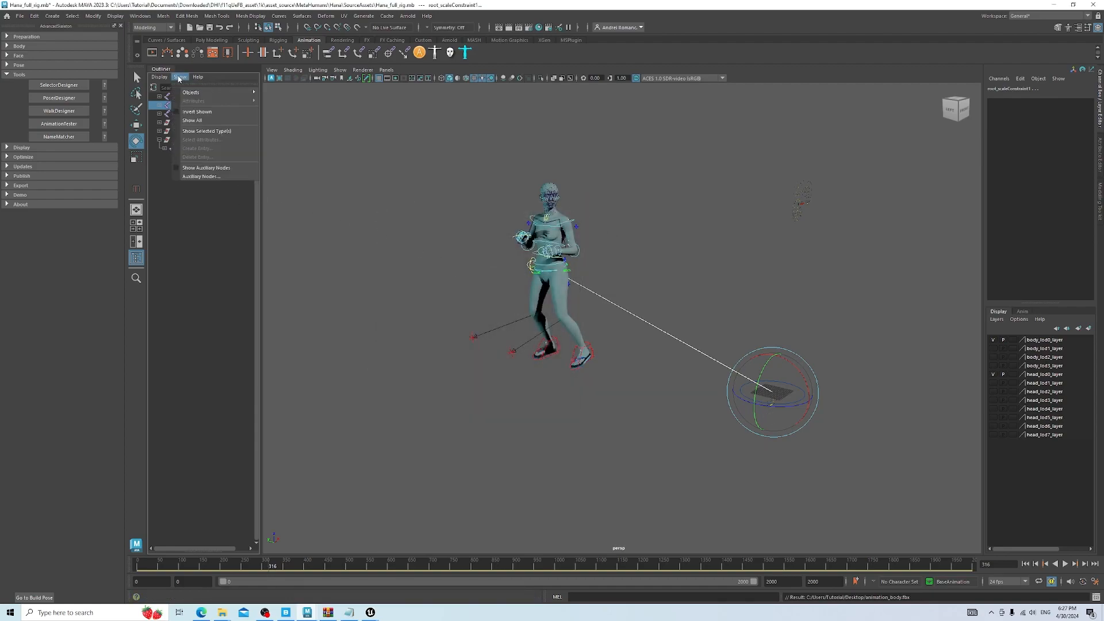
{"action": "left_click", "coordinate": [201, 120]}
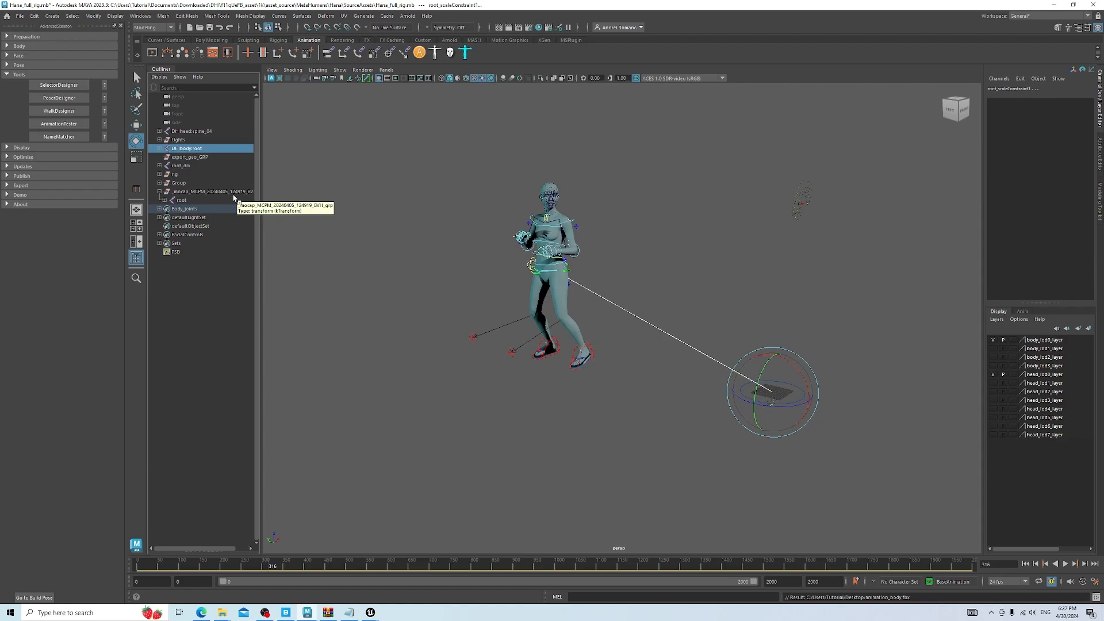
{"action": "left_click", "coordinate": [193, 238]}
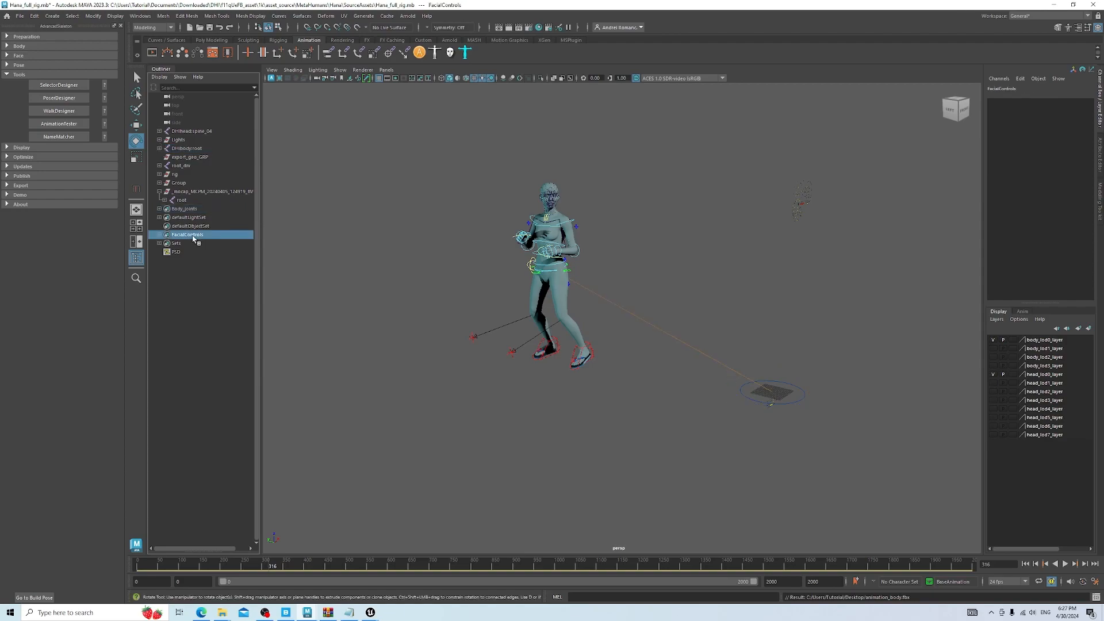
{"action": "right_click", "coordinate": [193, 238]}
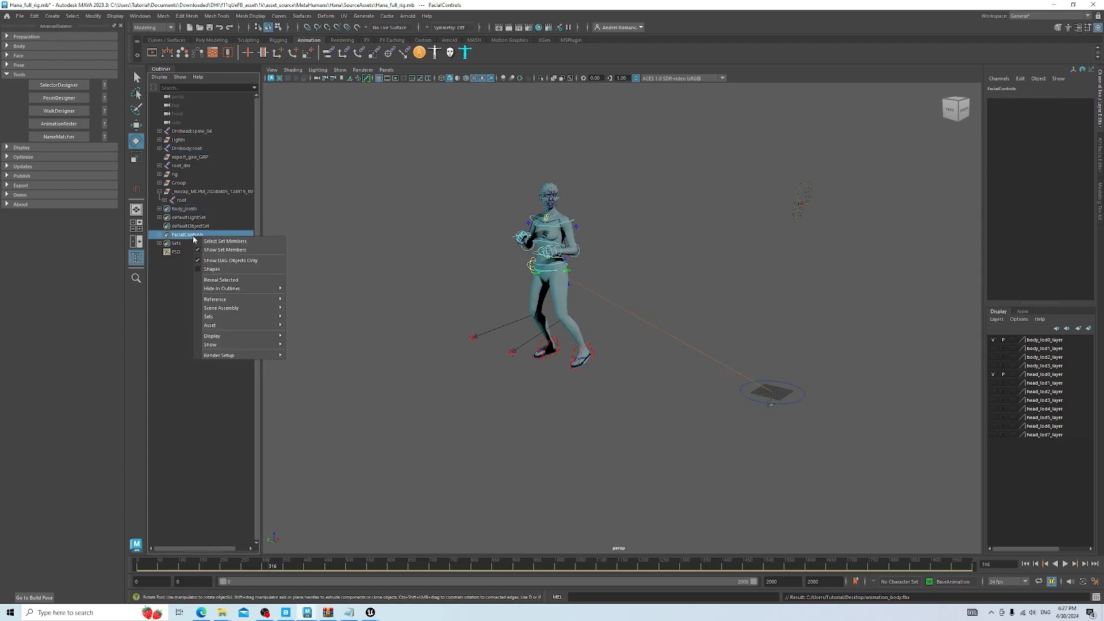
{"action": "left_click", "coordinate": [224, 241]}
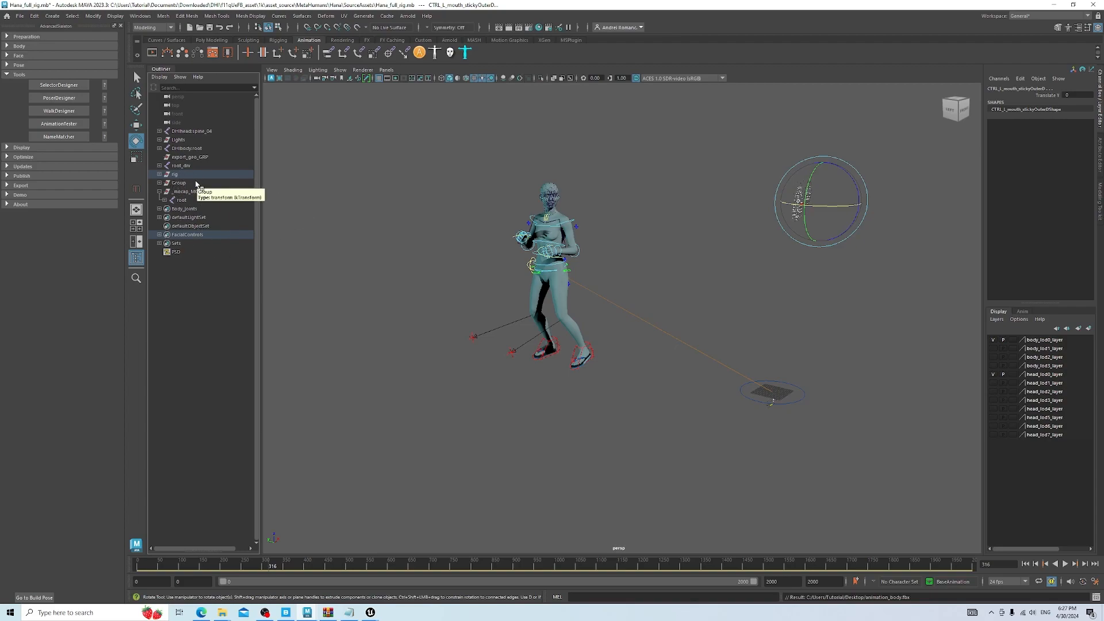
Open the FBX export for the selected facial controls and disable Bake Animation in its settings
{"action": "left_click", "coordinate": [23, 16]}
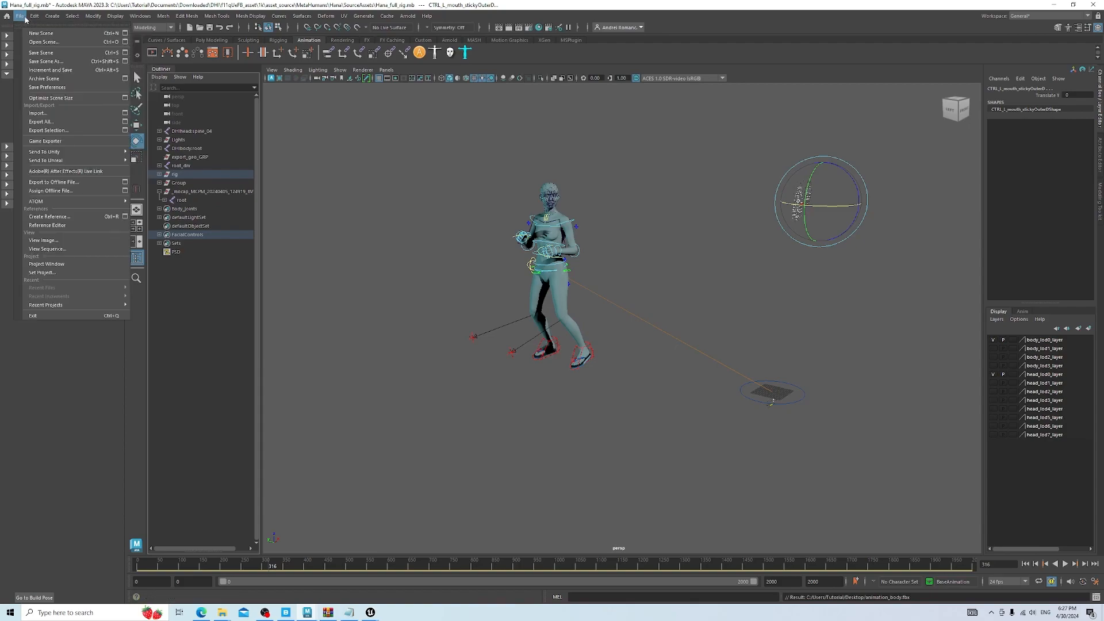
{"action": "left_click", "coordinate": [126, 131]}
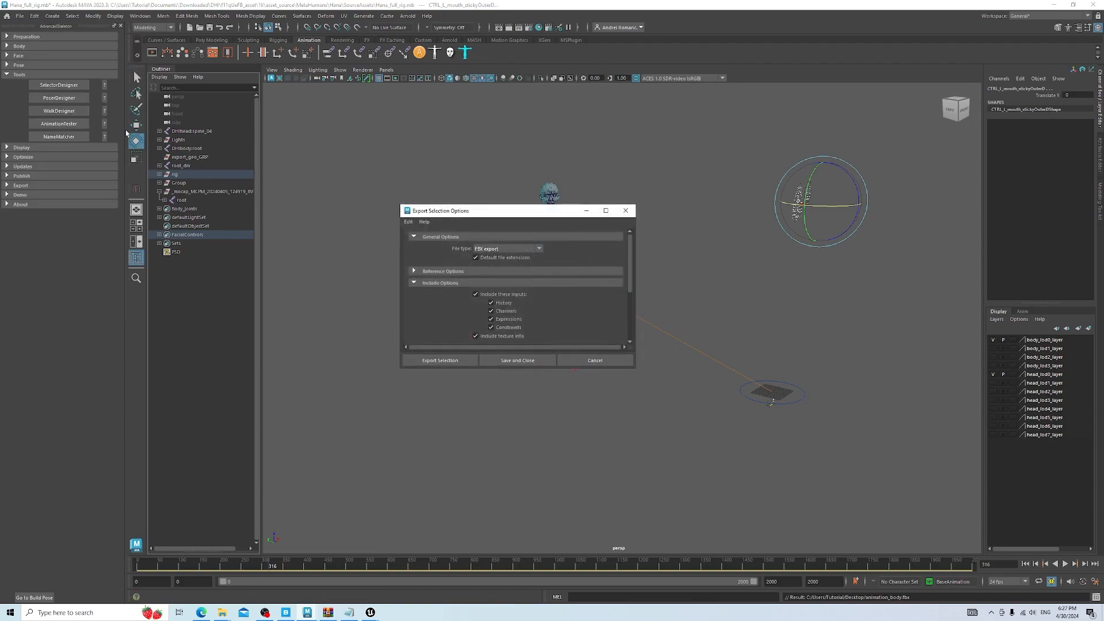
{"action": "left_click", "coordinate": [432, 360]}
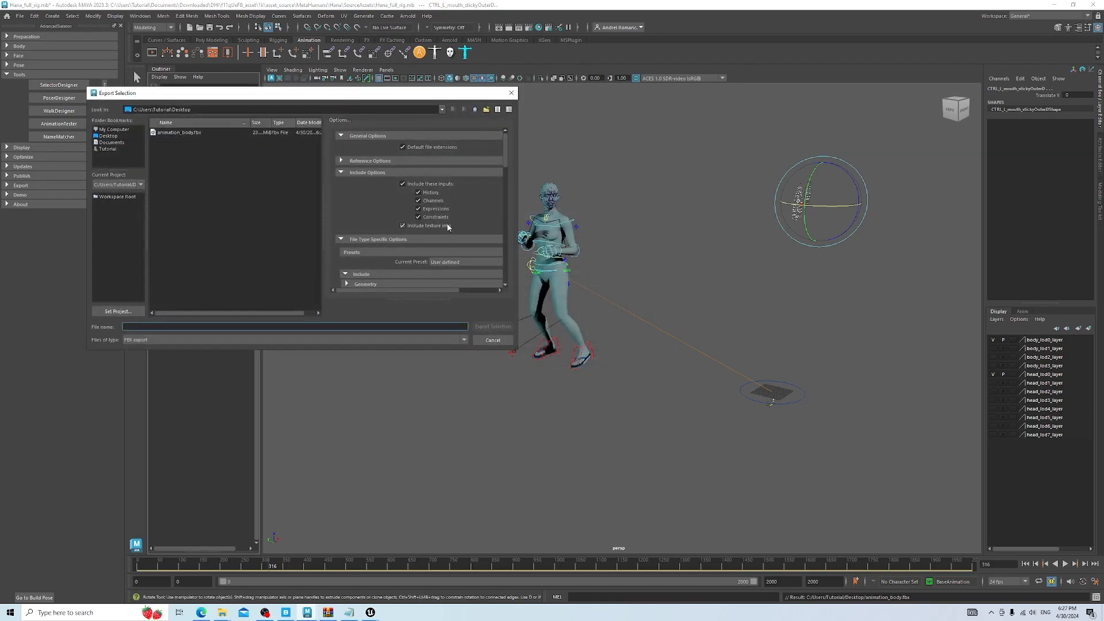
{"action": "scroll", "coordinate": [447, 228], "scroll_direction": "down", "scroll_amount": 5}
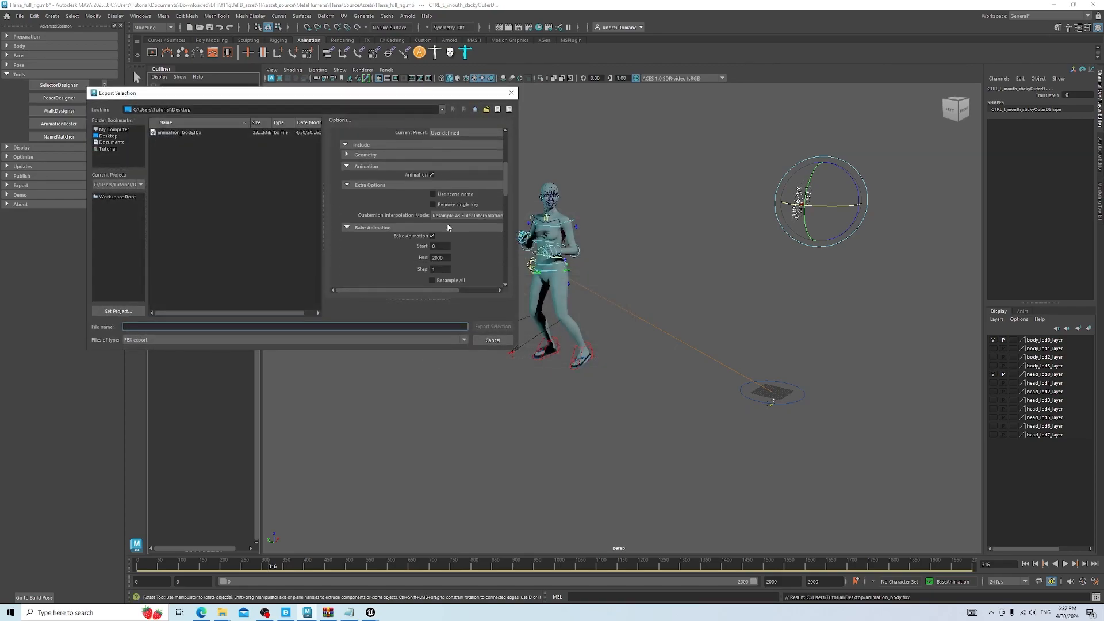
{"action": "left_click", "coordinate": [432, 235]}
Export the selected facial controls to the Desktop as animation_face
{"action": "type", "text": "animat"}
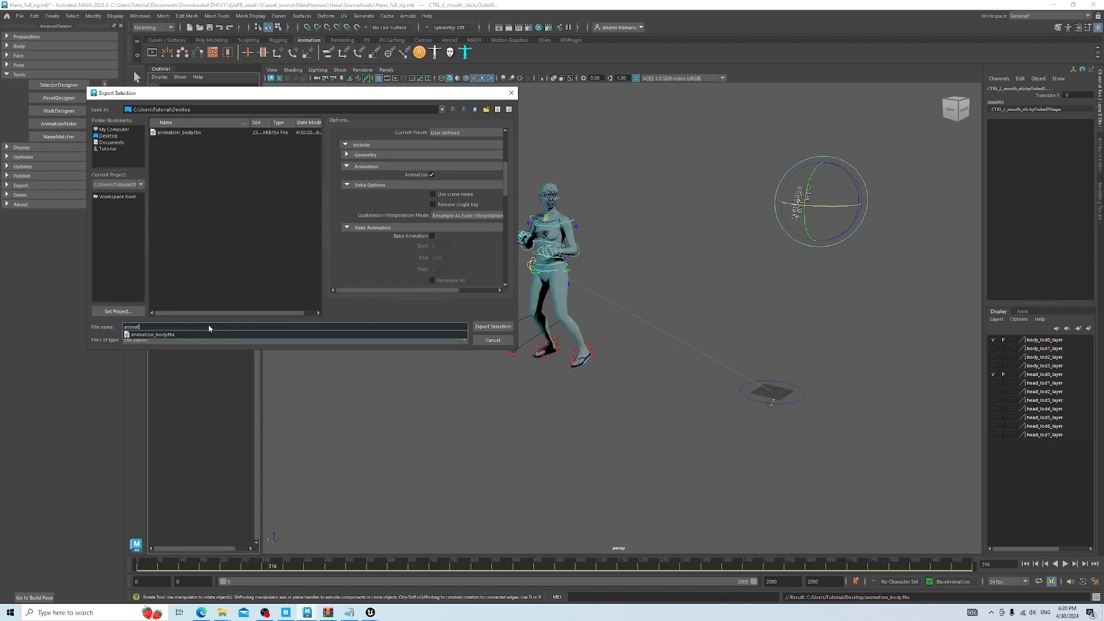
{"action": "type", "text": "ion_face"}
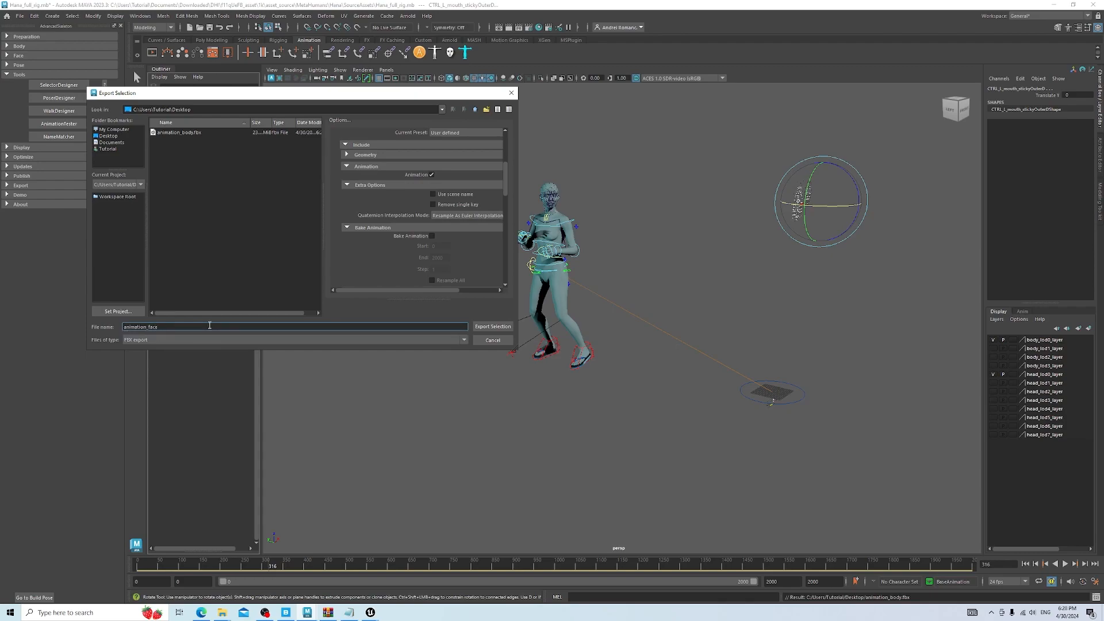
{"action": "left_click", "coordinate": [492, 326]}
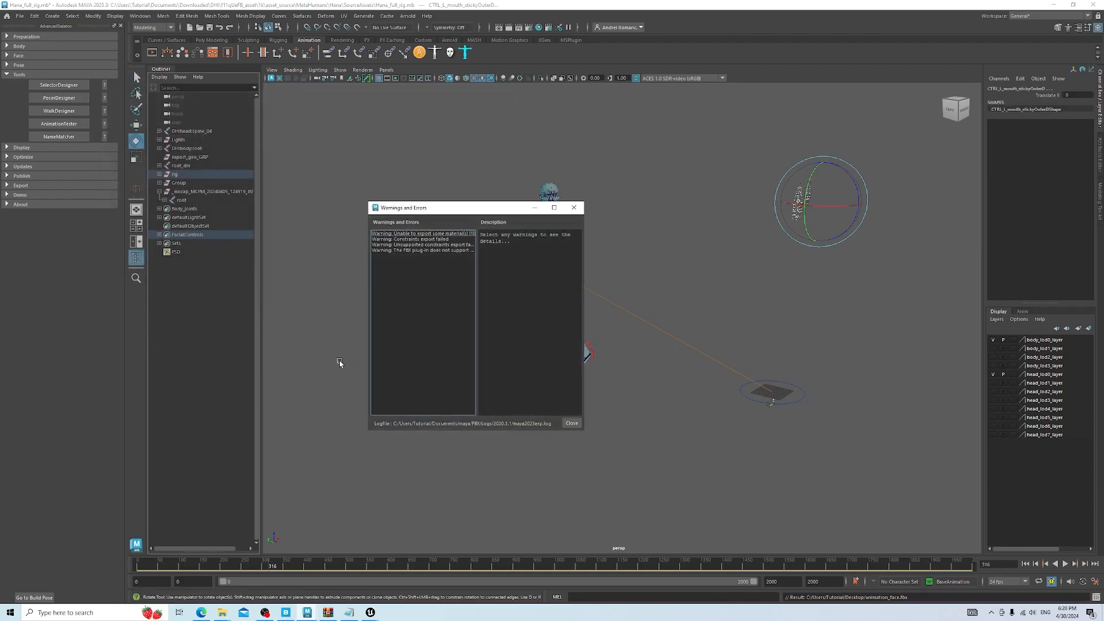
Examine the description of each warning from the facial controls export, then close the report
{"action": "left_click", "coordinate": [438, 239]}
{"action": "left_click", "coordinate": [443, 245]}
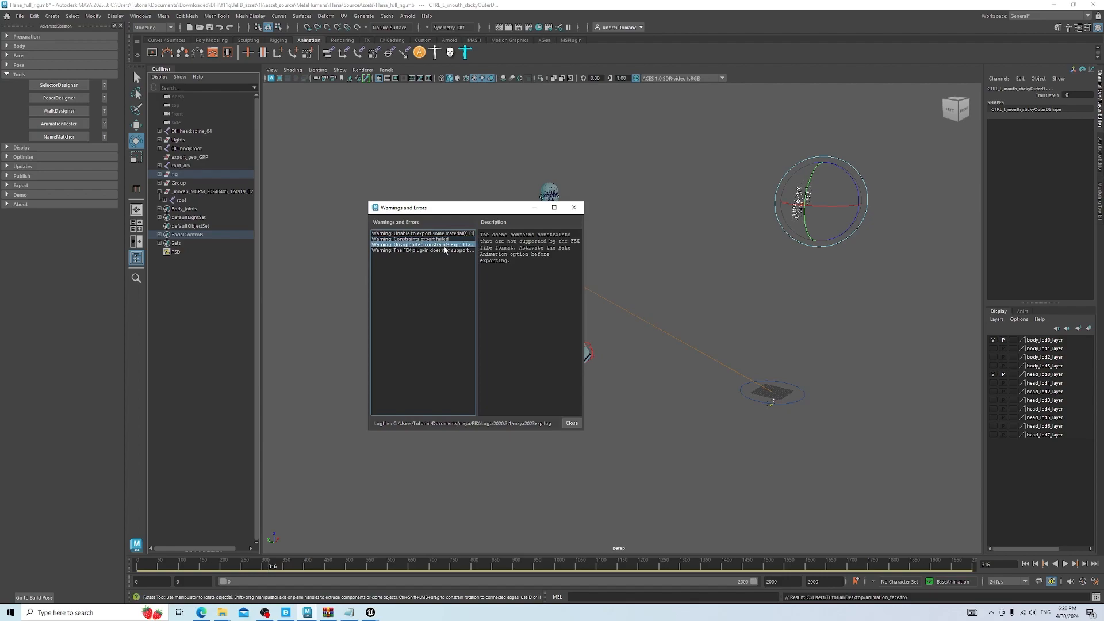
{"action": "left_click", "coordinate": [434, 240]}
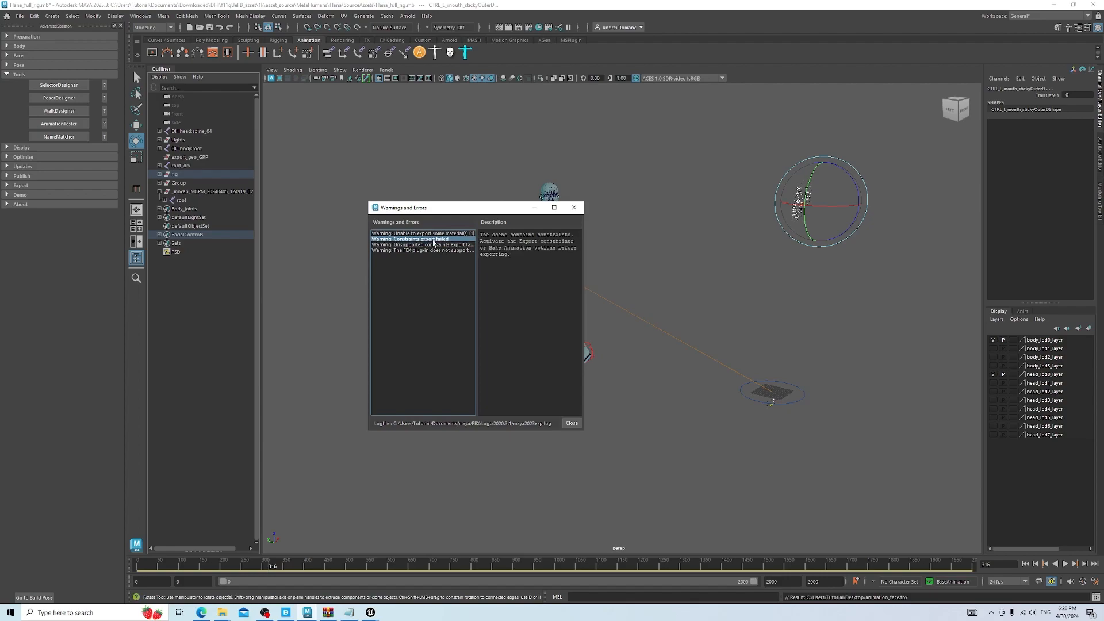
{"action": "left_click", "coordinate": [431, 246]}
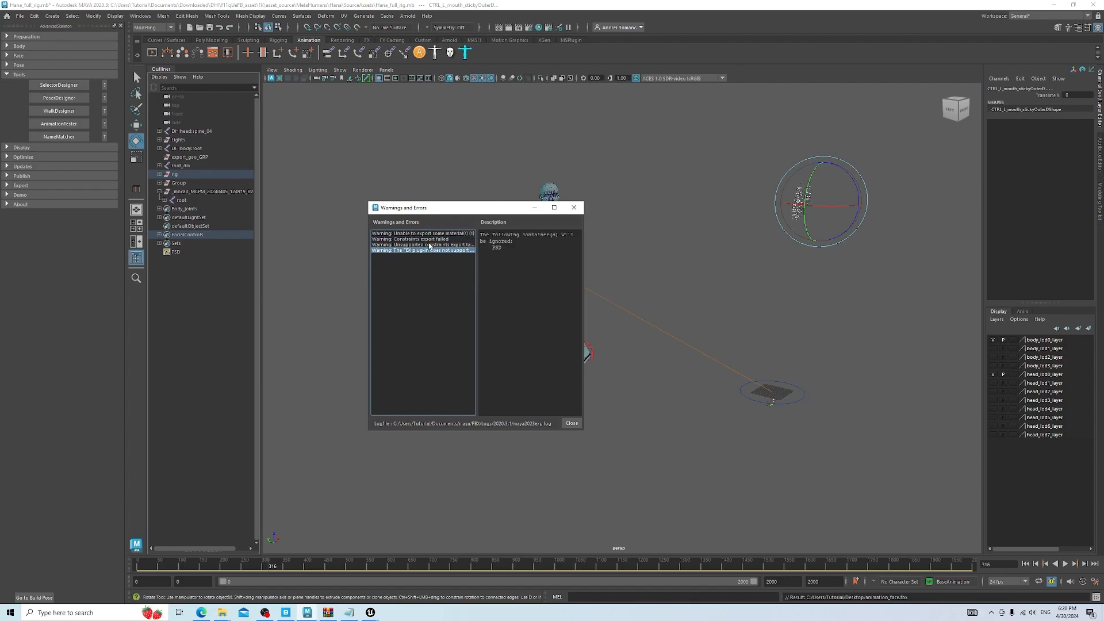
{"action": "left_click", "coordinate": [428, 240]}
{"action": "left_click", "coordinate": [427, 234]}
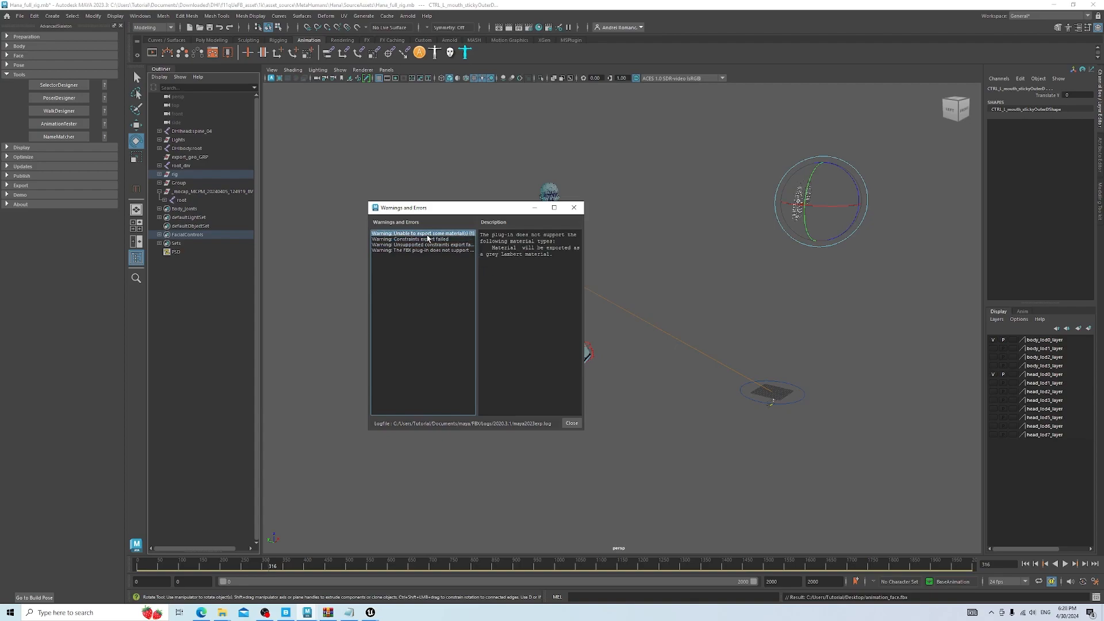
{"action": "left_click", "coordinate": [415, 239]}
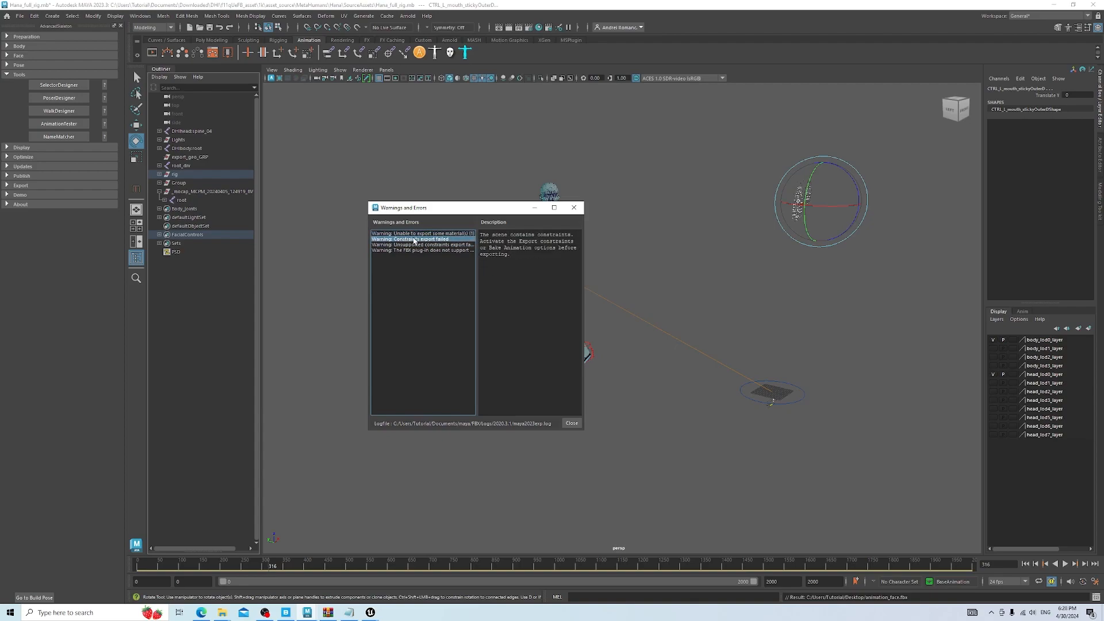
{"action": "left_click", "coordinate": [413, 246]}
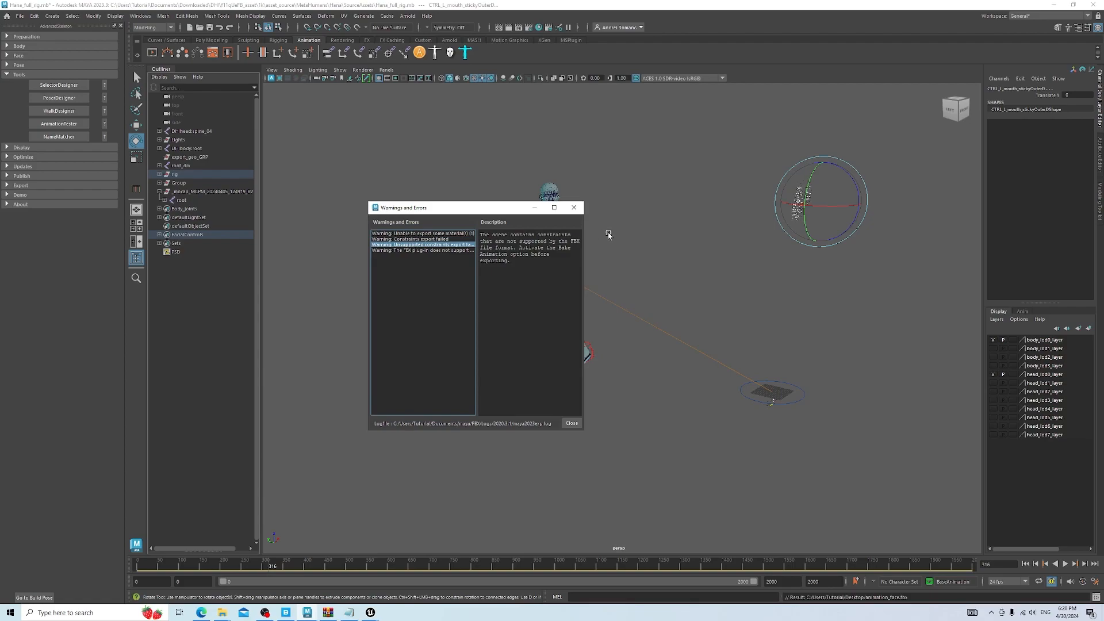
{"action": "left_click", "coordinate": [426, 250]}
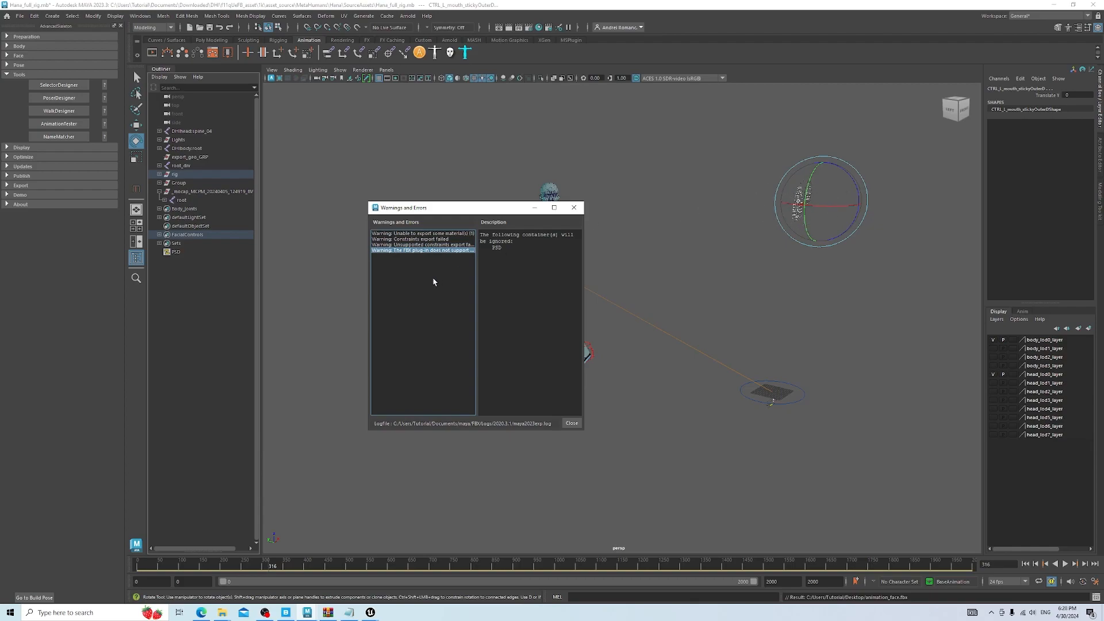
{"action": "left_click", "coordinate": [581, 208]}
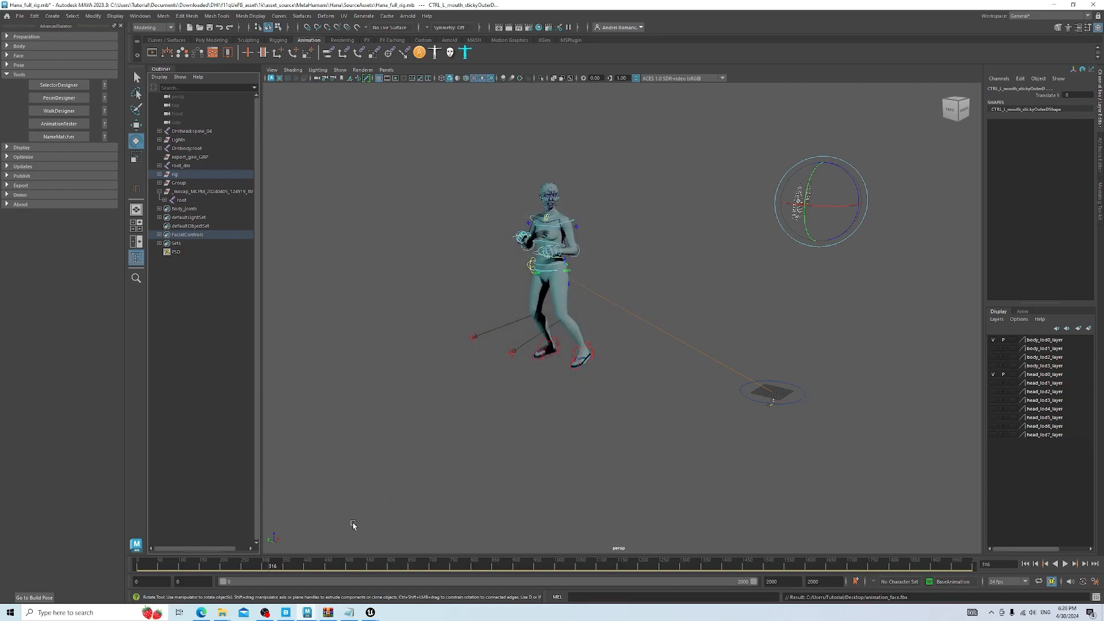
Switch to the Unreal Editor and choose animation_body from the Desktop for import into the MetaHumans/Hana content folder
{"action": "left_click", "coordinate": [370, 612]}
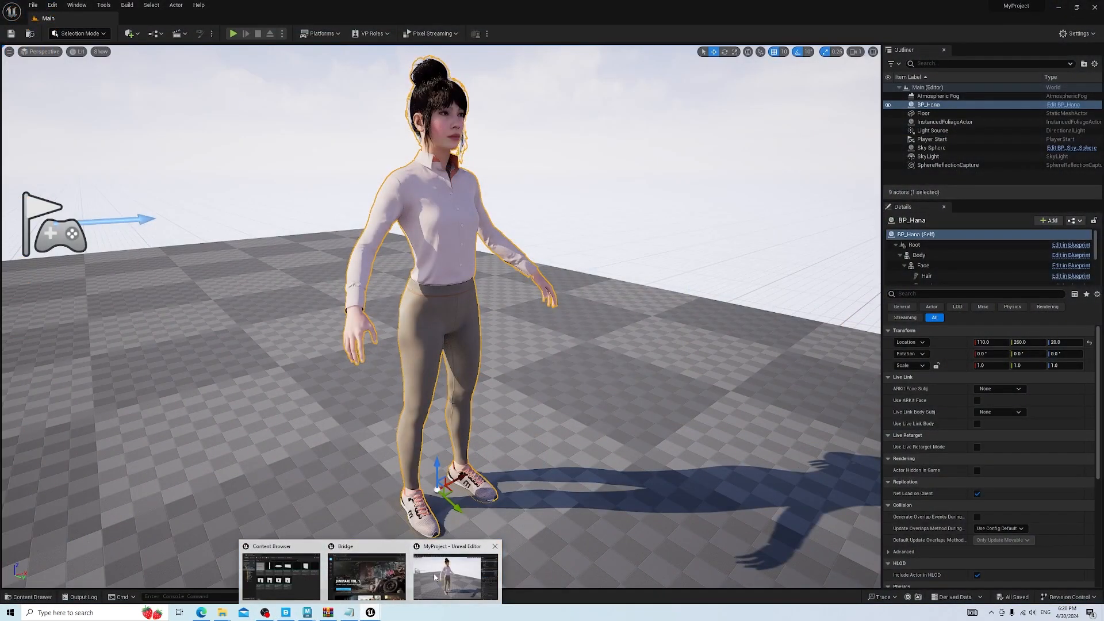
{"action": "left_click", "coordinate": [456, 576]}
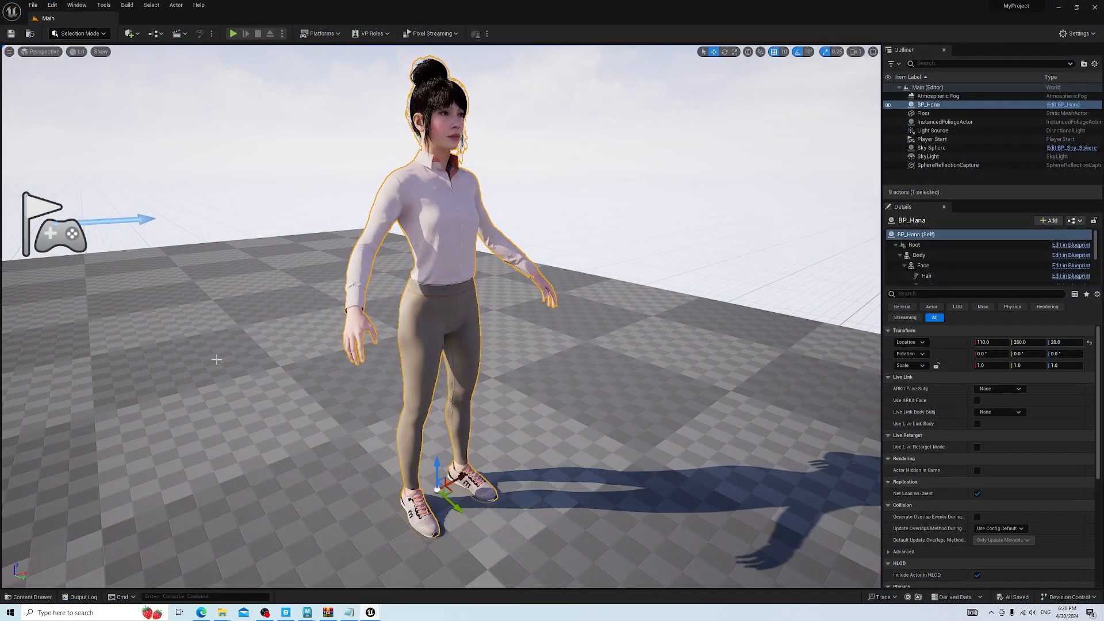
{"action": "left_click", "coordinate": [138, 34]}
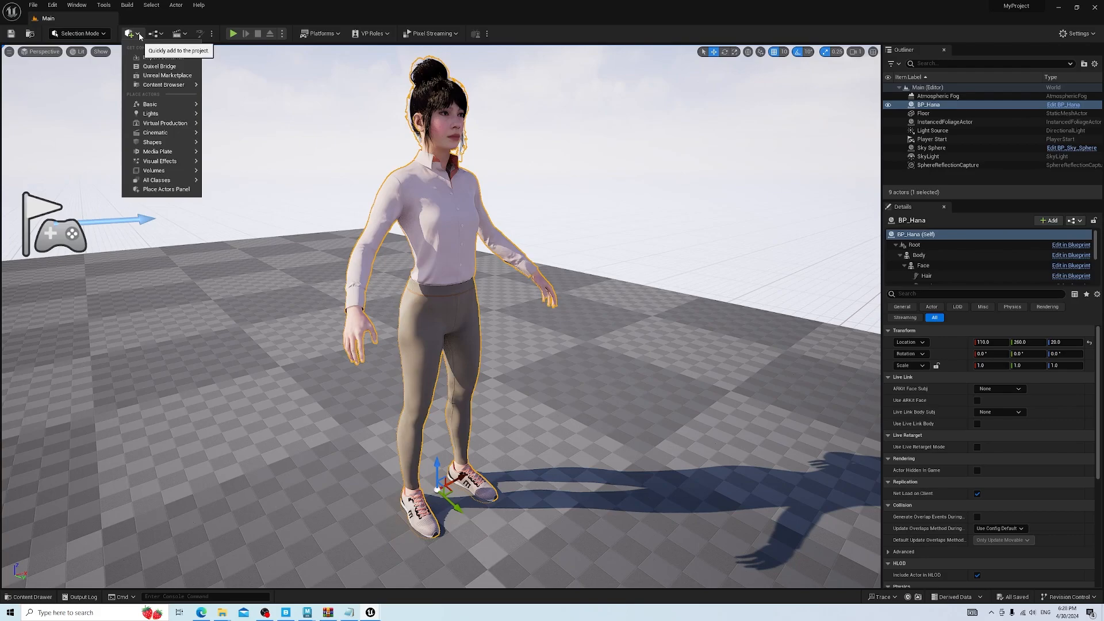
{"action": "left_click", "coordinate": [28, 597]}
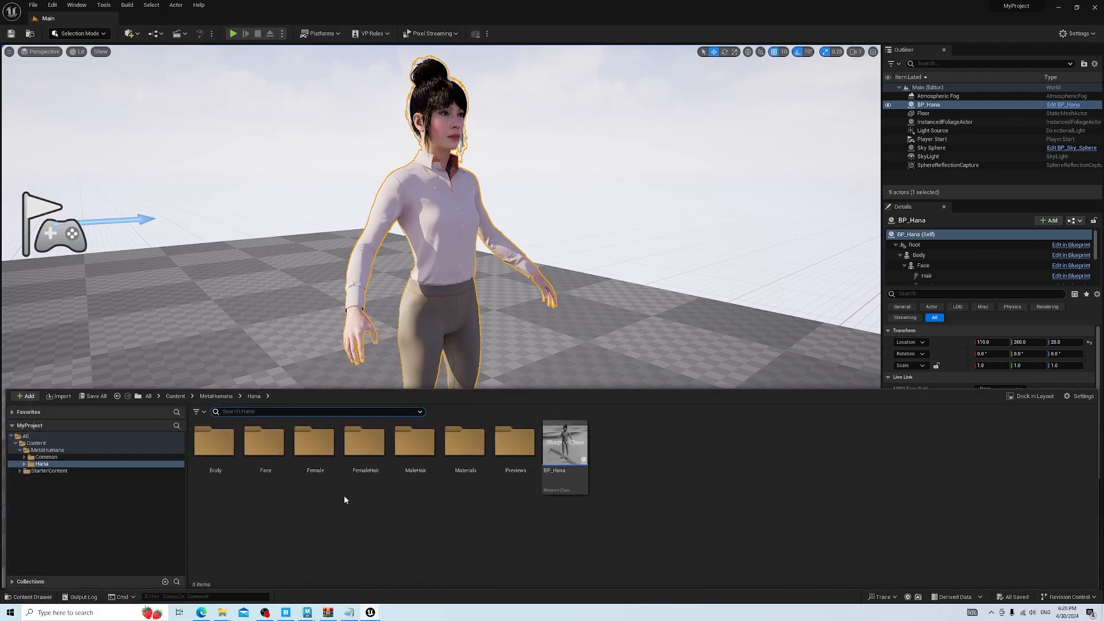
{"action": "right_click", "coordinate": [608, 477]}
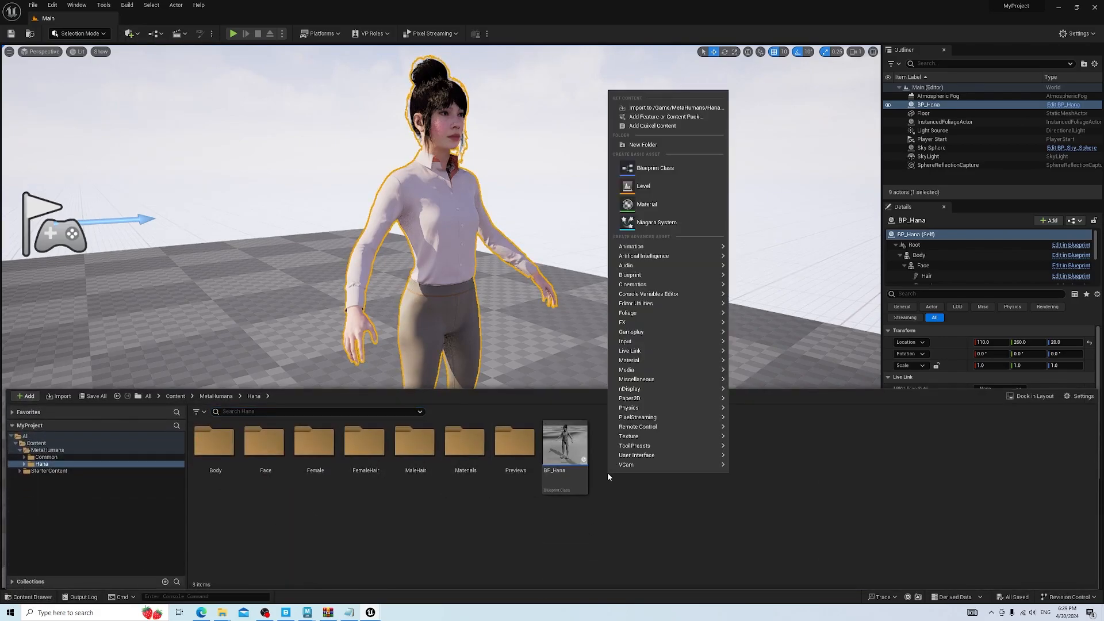
{"action": "left_click", "coordinate": [650, 110]}
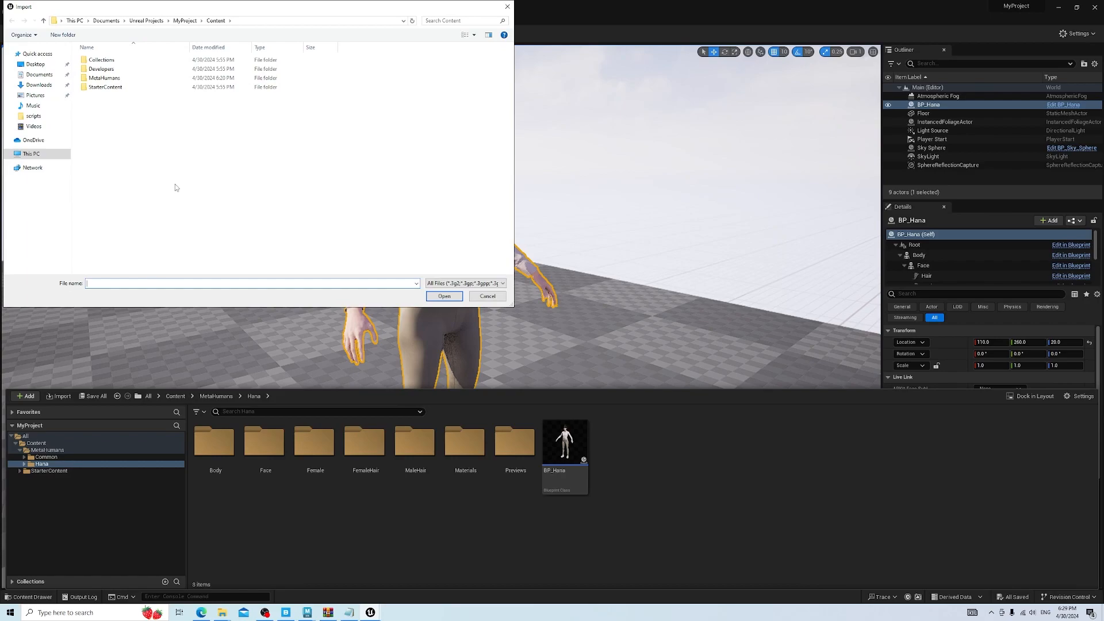
{"action": "left_click", "coordinate": [38, 65]}
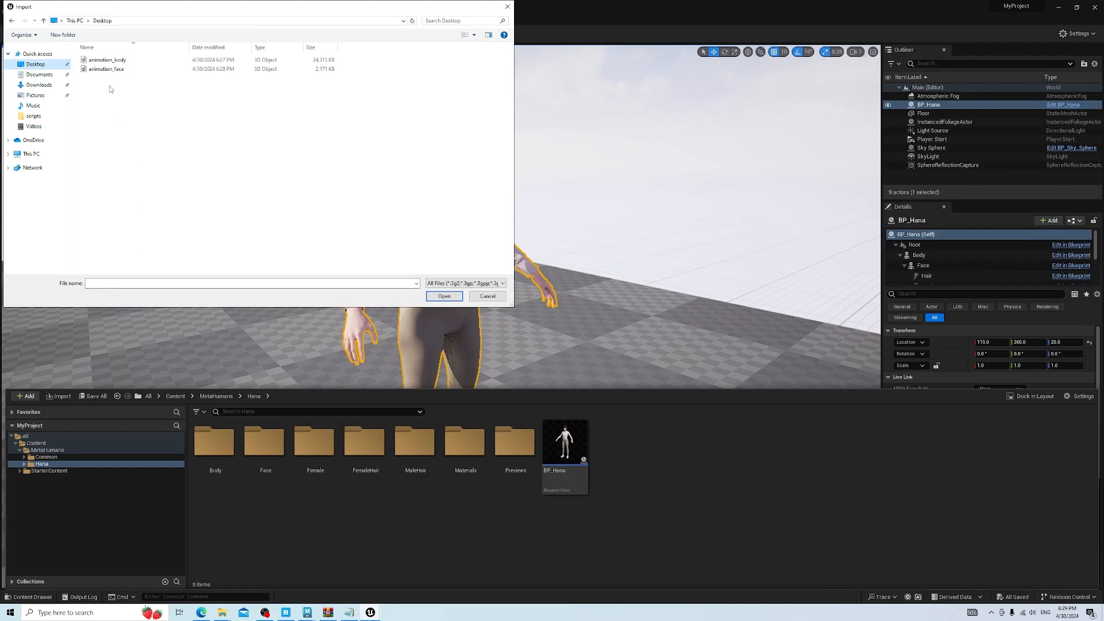
{"action": "left_click", "coordinate": [111, 60]}
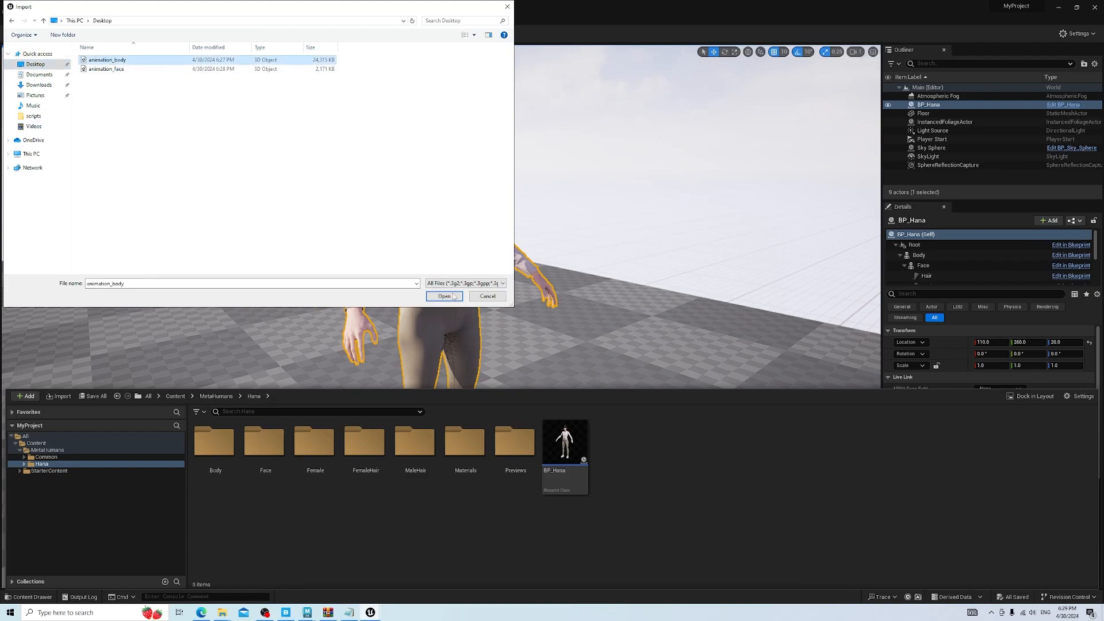
{"action": "left_click", "coordinate": [444, 296]}
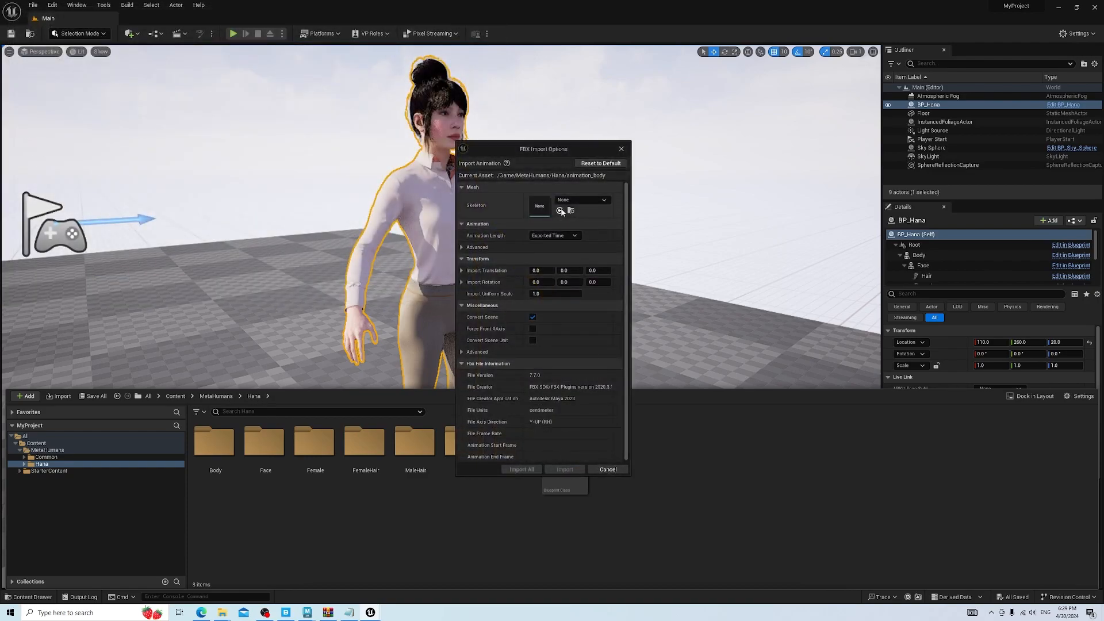
Import the body animation using the metahuman_base_skel skeleton and return to the level viewport
{"action": "left_click", "coordinate": [572, 200]}
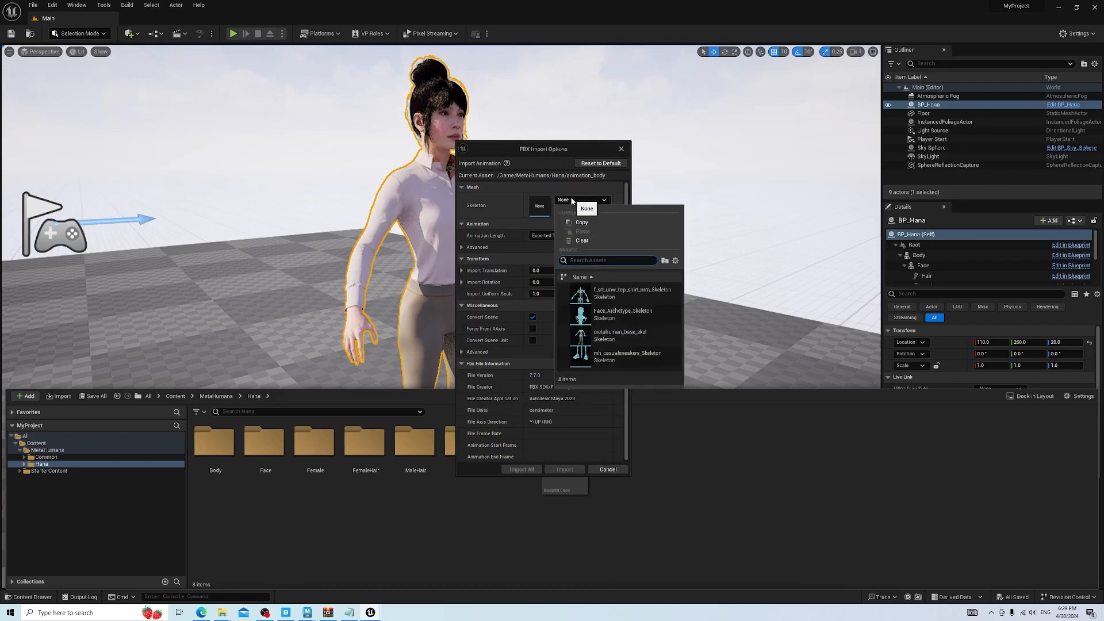
{"action": "left_click", "coordinate": [620, 333]}
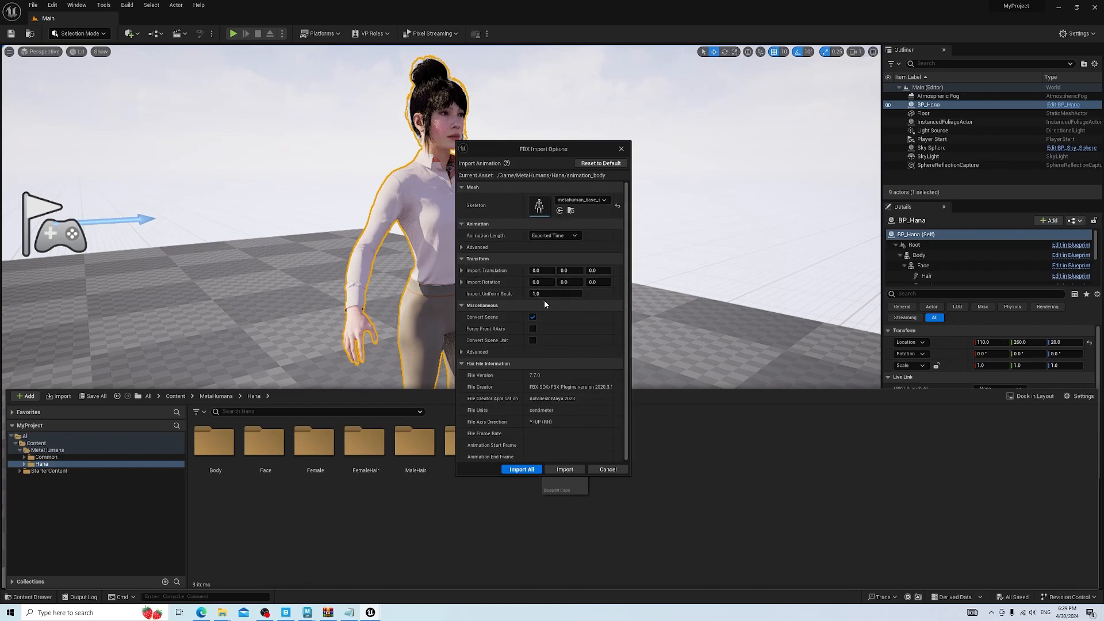
{"action": "left_click", "coordinate": [564, 470]}
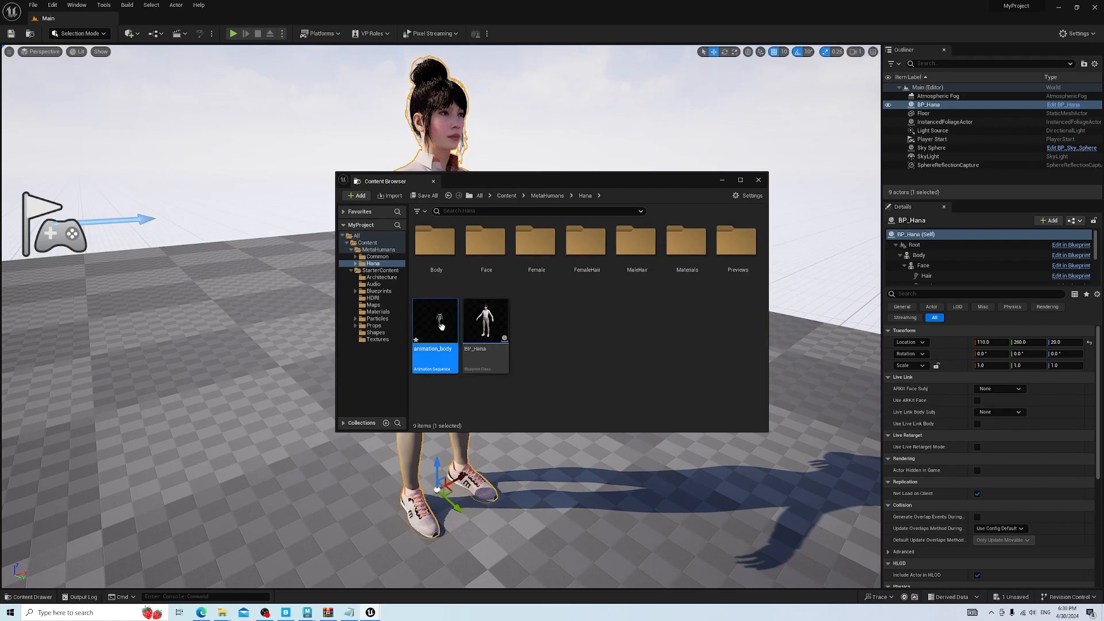
{"action": "mouse_move", "coordinate": [440, 320]}
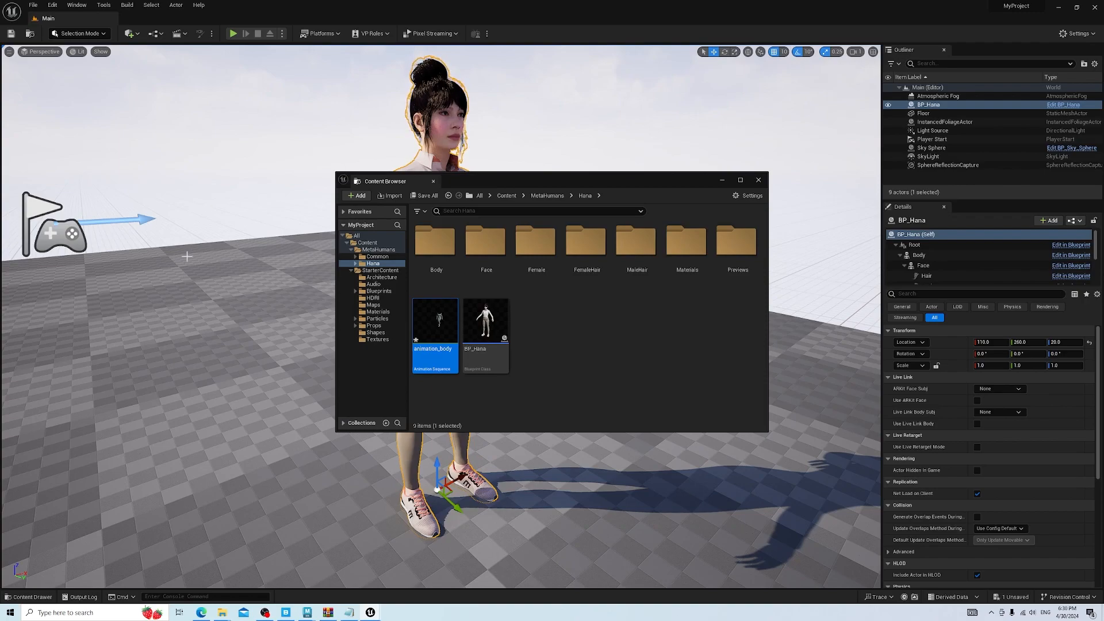
{"action": "left_click", "coordinate": [552, 313]}
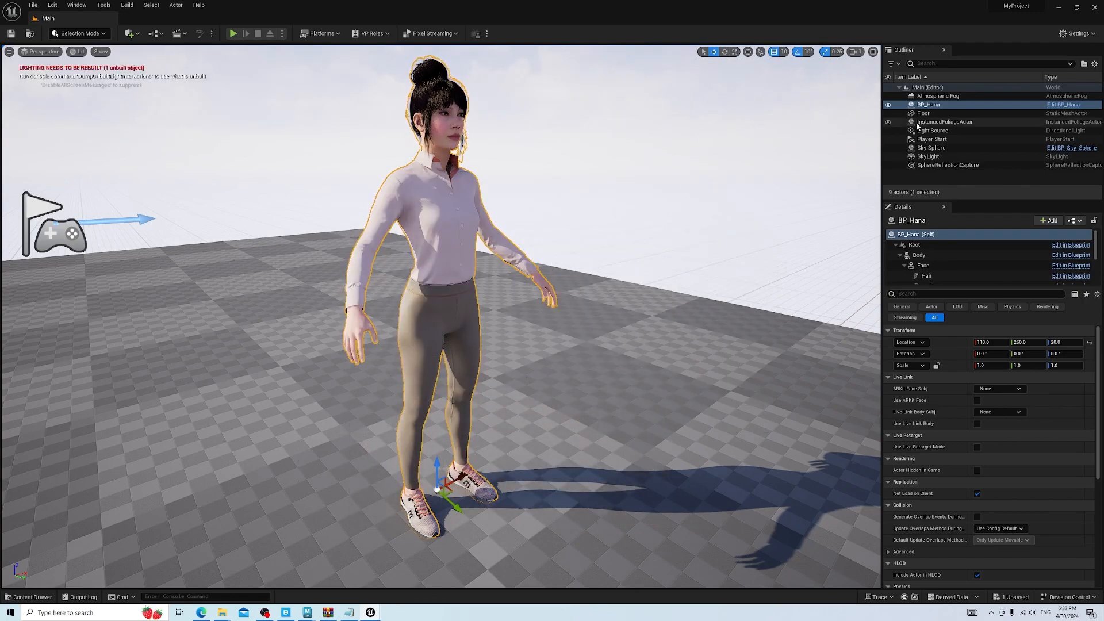
Create a Level Sequence named Hana_test in the Hana folder and open it in Sequencer
{"action": "left_click", "coordinate": [29, 596]}
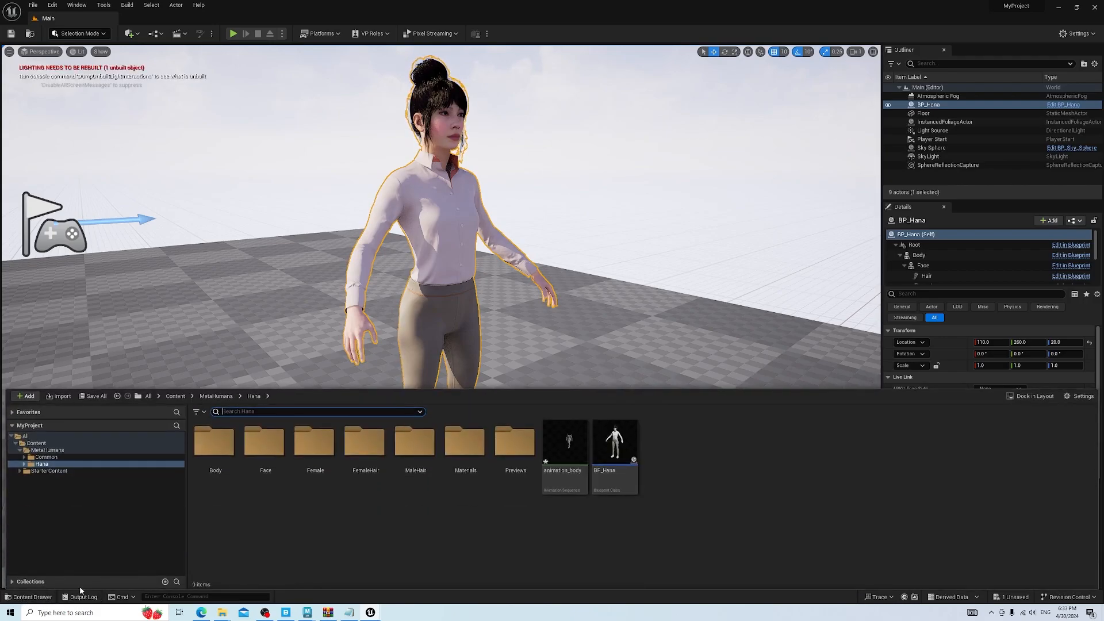
{"action": "right_click", "coordinate": [665, 475]}
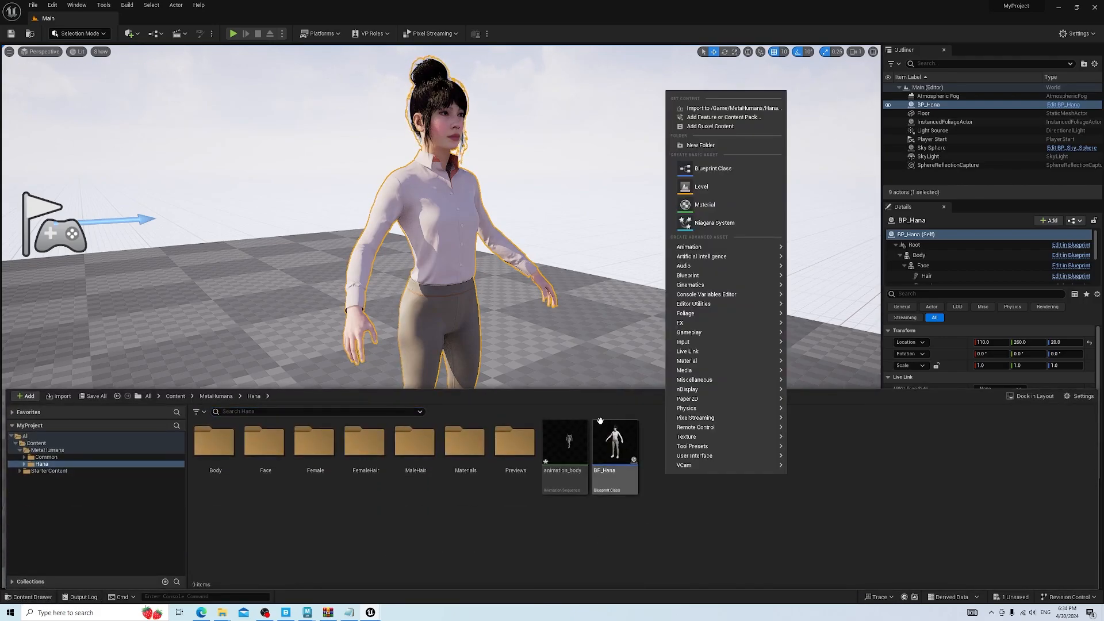
{"action": "mouse_move", "coordinate": [698, 286]}
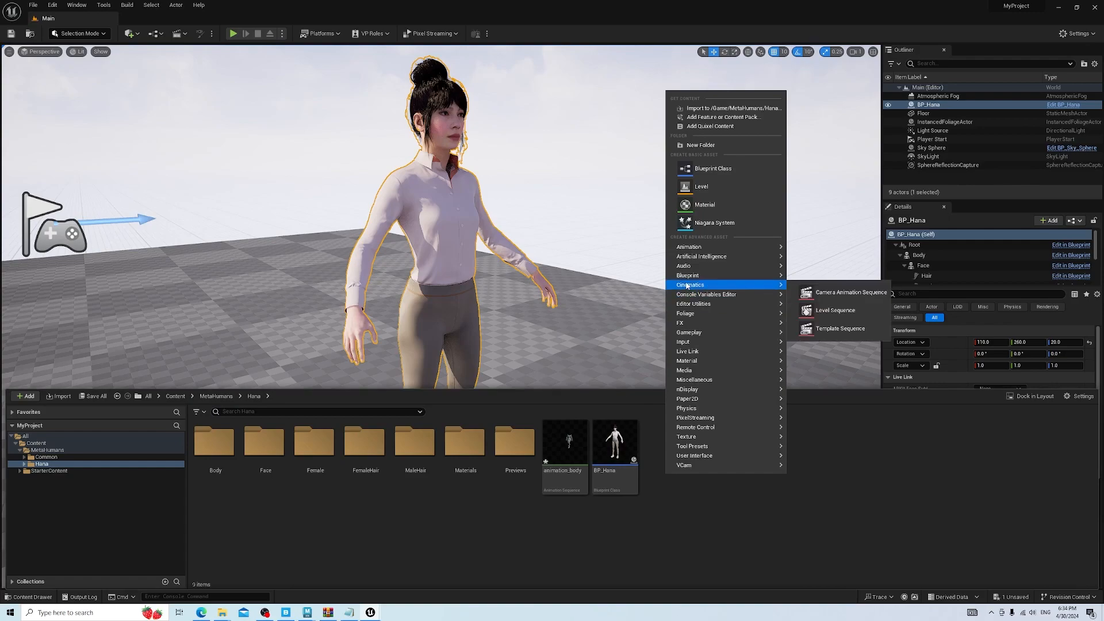
{"action": "left_click", "coordinate": [835, 310]}
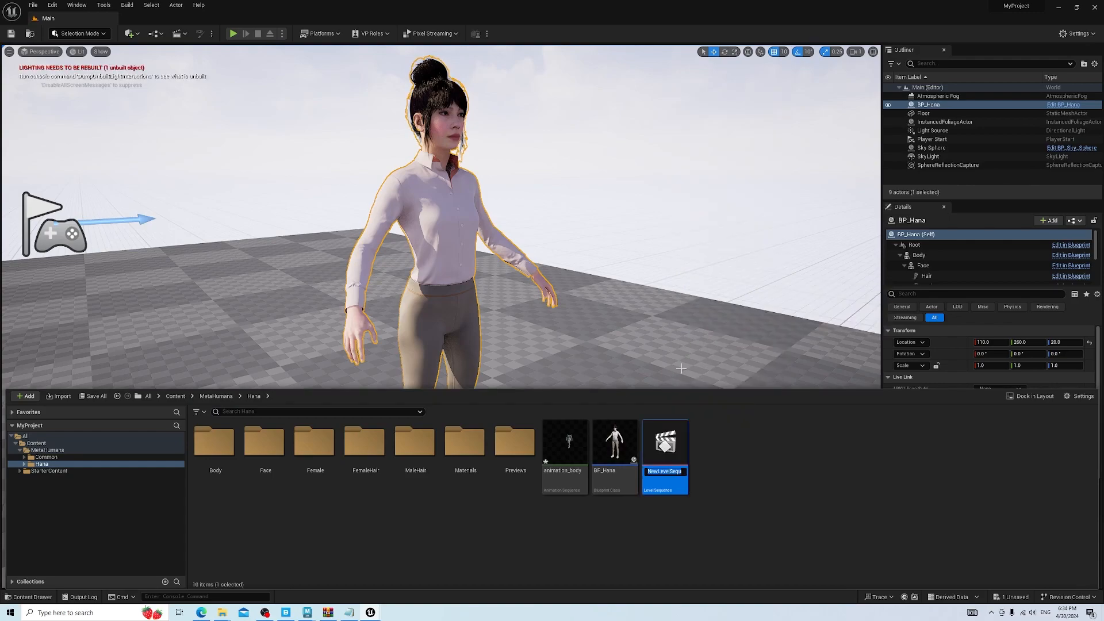
{"action": "type", "text": "Hana_test"}
{"action": "key", "text": "Return"}
{"action": "double_click", "coordinate": [657, 438]}
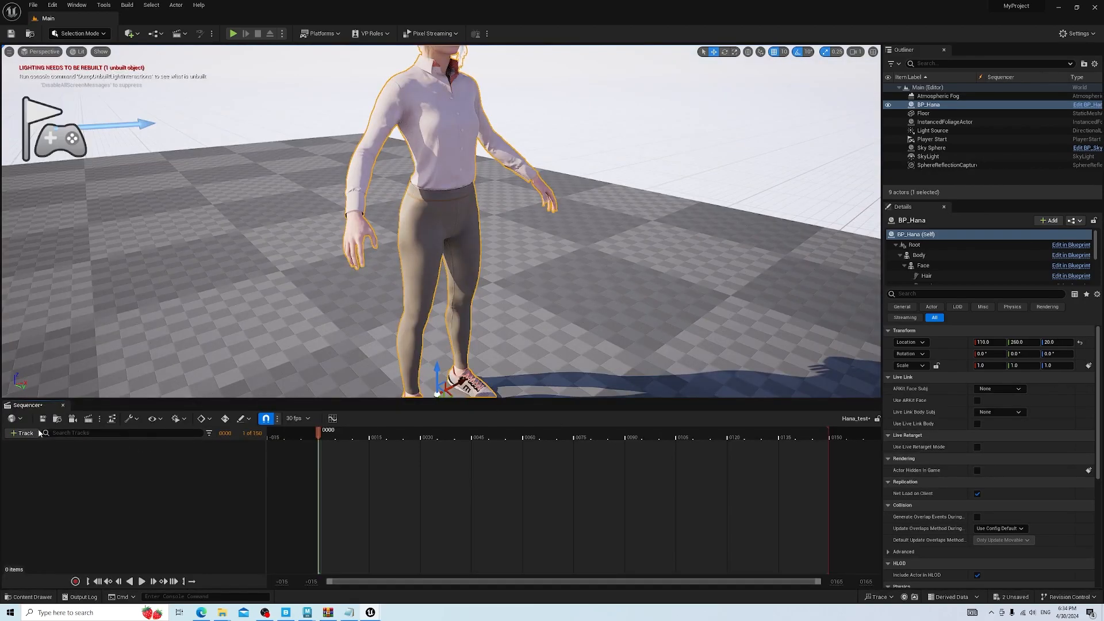
Add BP_Hana to the sequence and delete the MetaHuman_ControlRig track under its Body
{"action": "left_click_drag", "start_coordinate": [929, 104], "coordinate": [44, 523]}
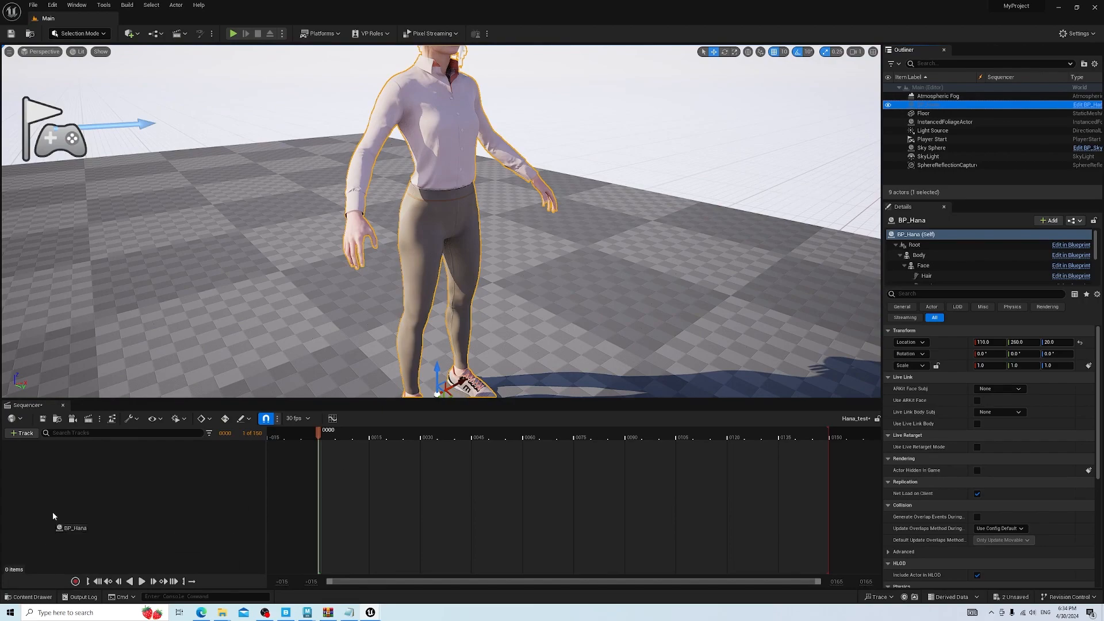
{"action": "left_click_drag", "start_coordinate": [132, 378], "coordinate": [86, 506]}
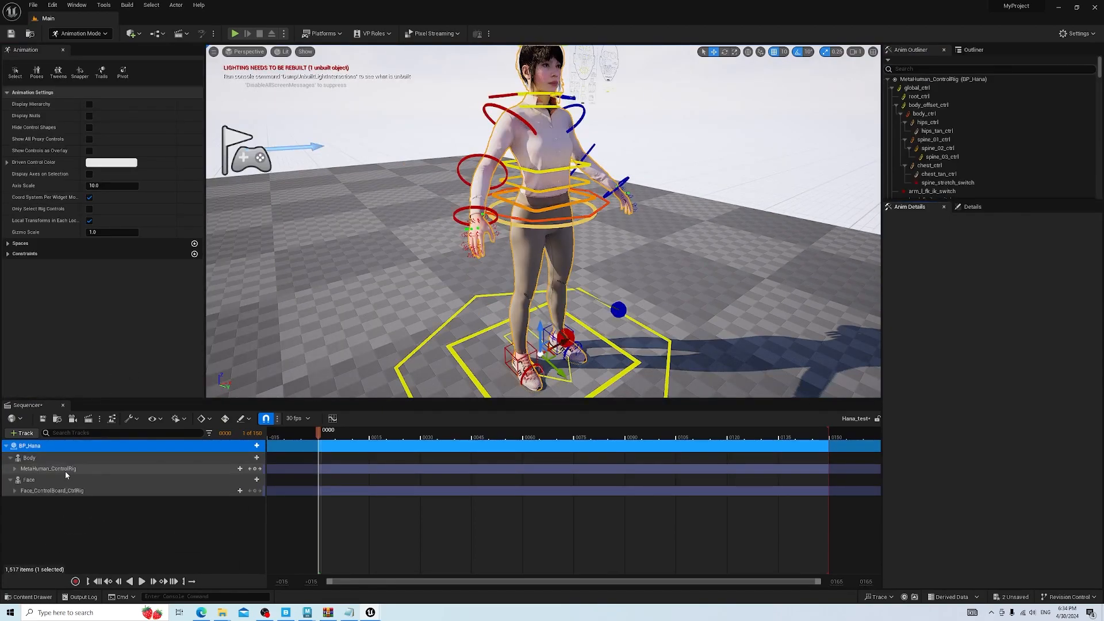
{"action": "left_click", "coordinate": [58, 469]}
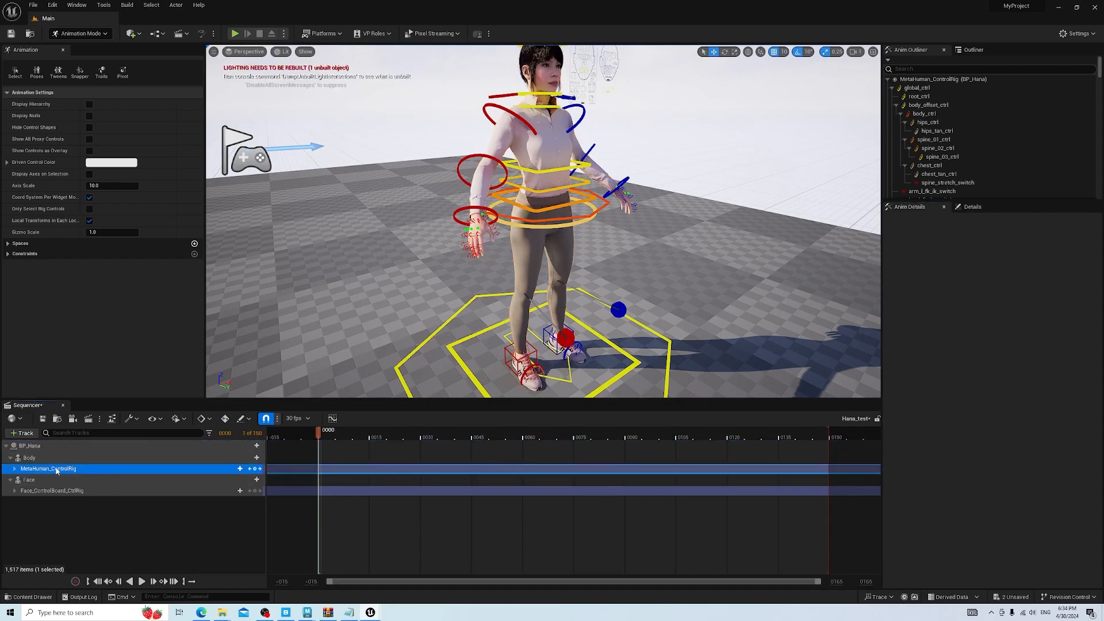
{"action": "key", "text": "Delete"}
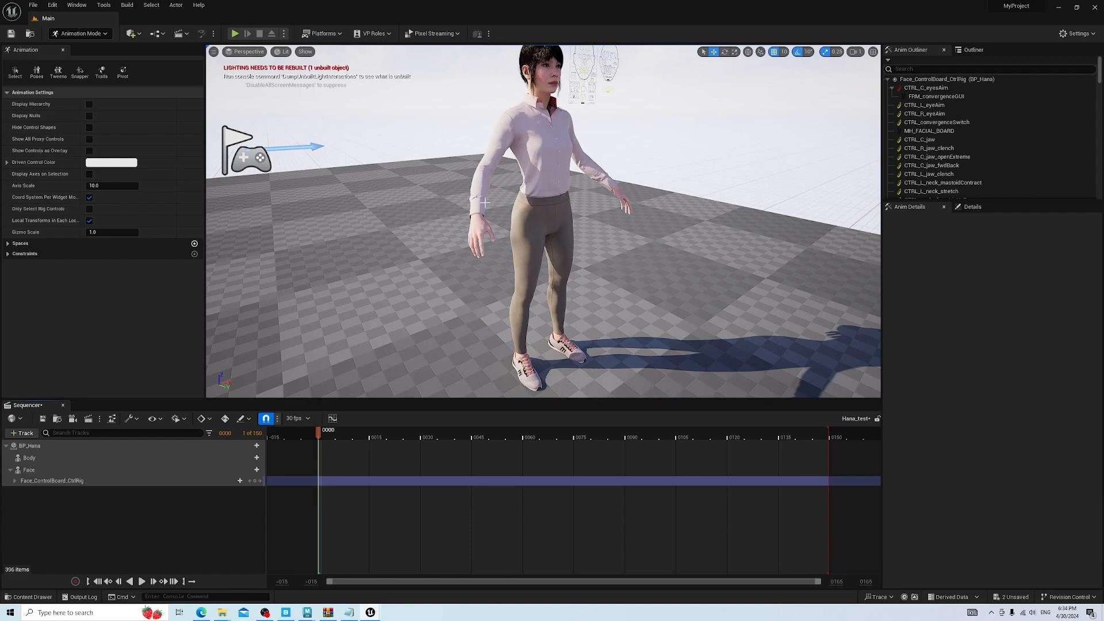
Set the sequence frame rate to 24 fps and add the animation_body animation to the Body track
{"action": "left_click", "coordinate": [298, 418]}
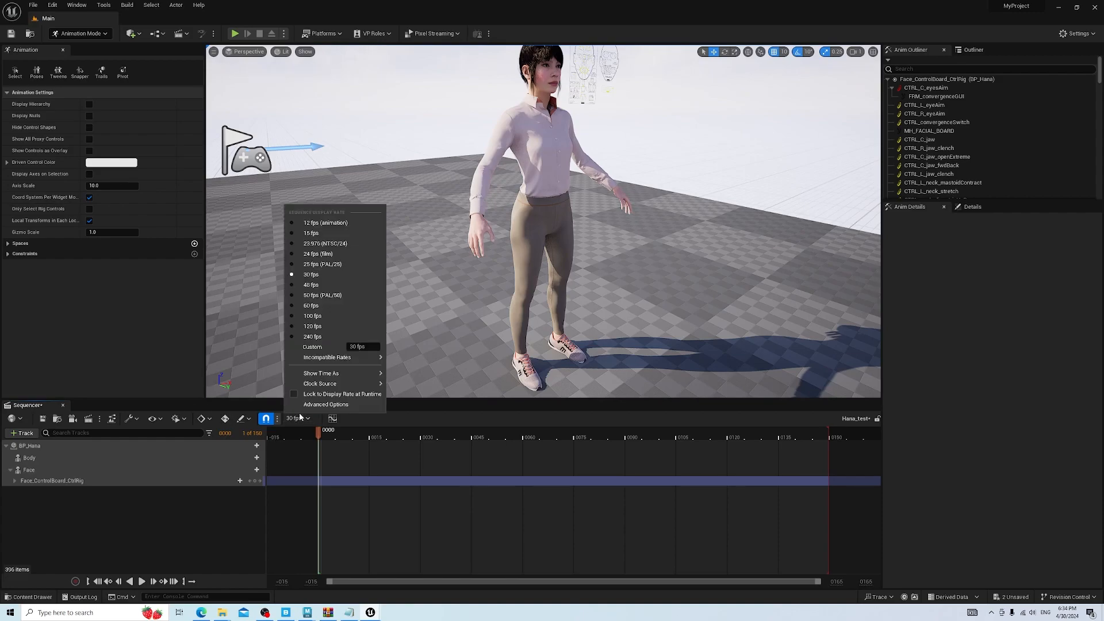
{"action": "left_click", "coordinate": [316, 254]}
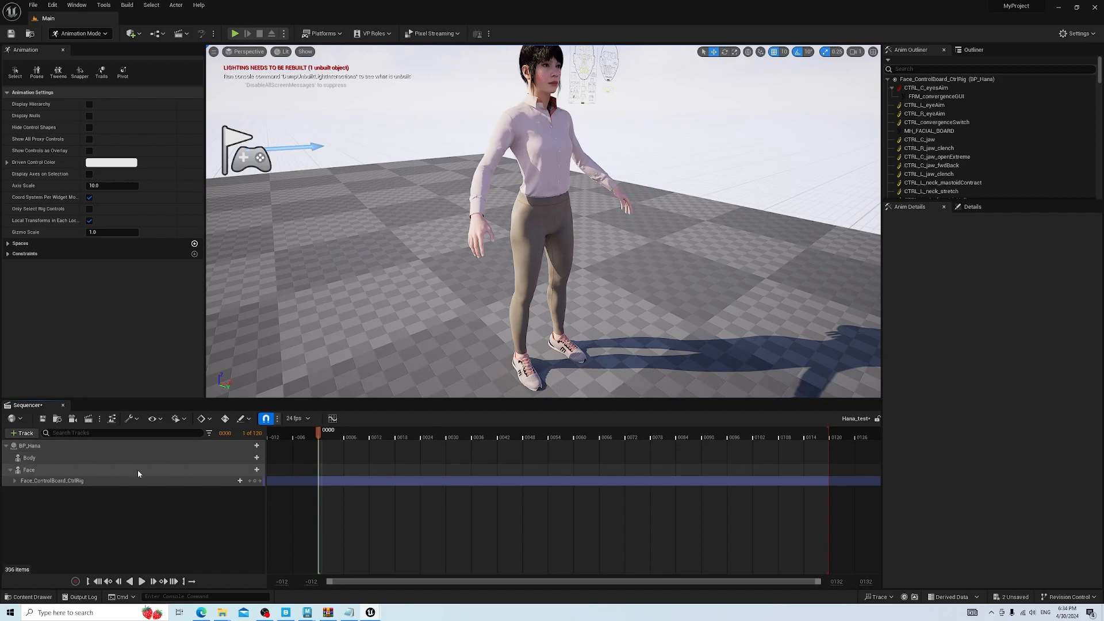
{"action": "left_click", "coordinate": [64, 461]}
{"action": "left_click", "coordinate": [256, 457]}
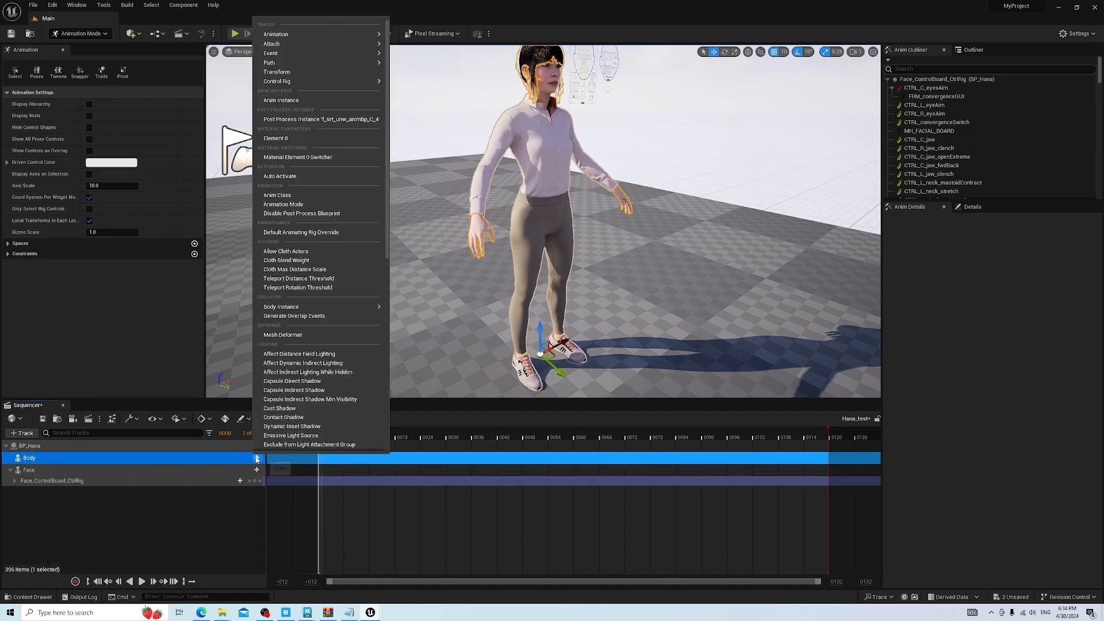
{"action": "mouse_move", "coordinate": [368, 34]}
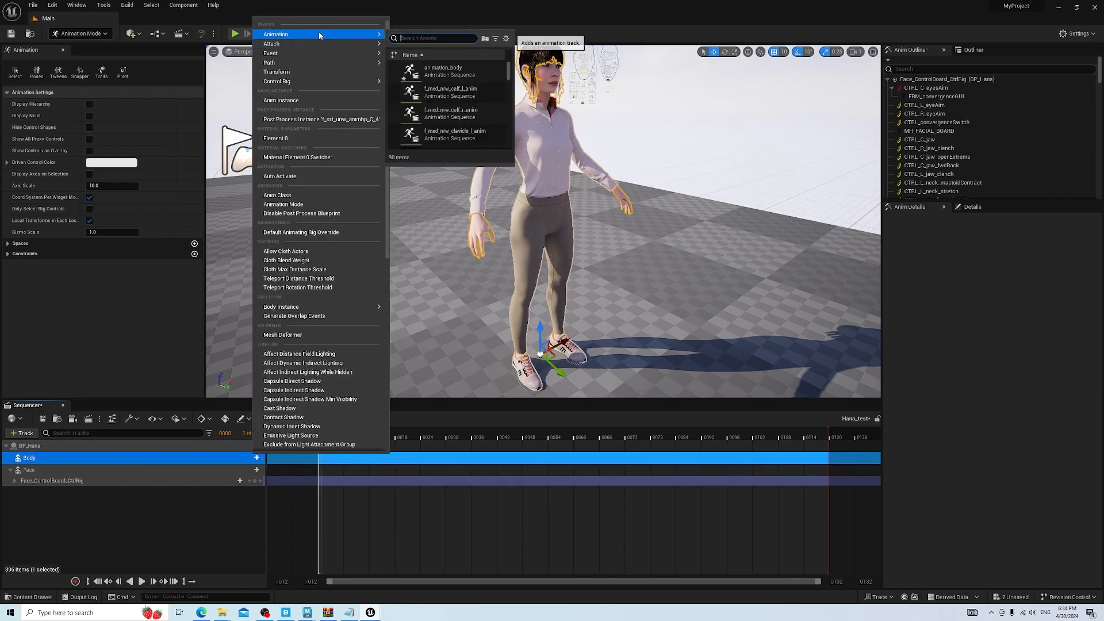
{"action": "mouse_move", "coordinate": [440, 67]}
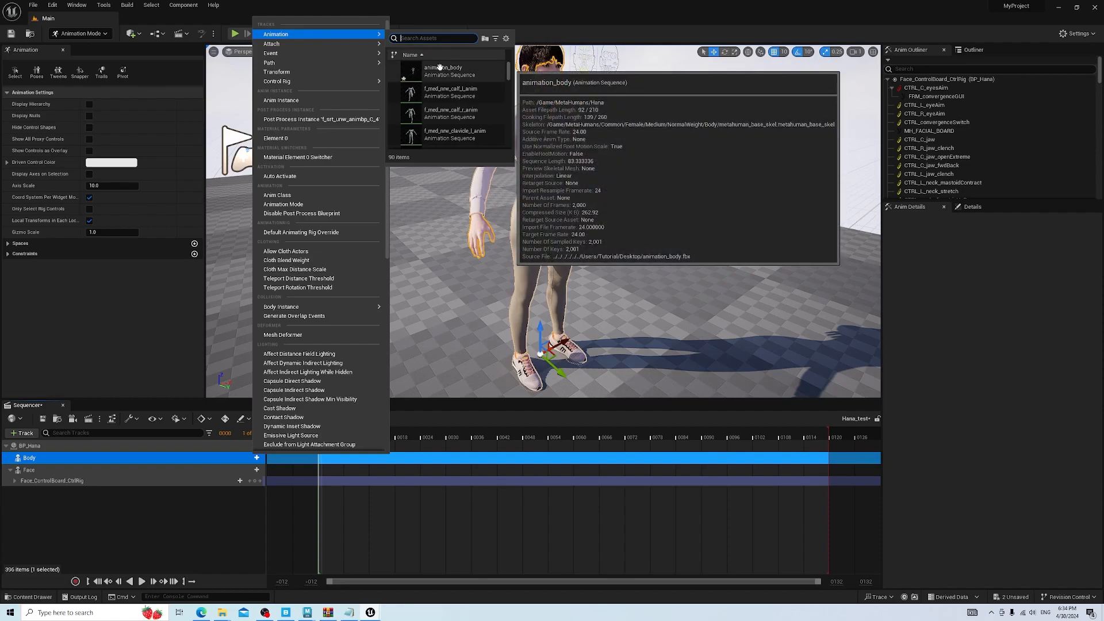
{"action": "left_click", "coordinate": [441, 68]}
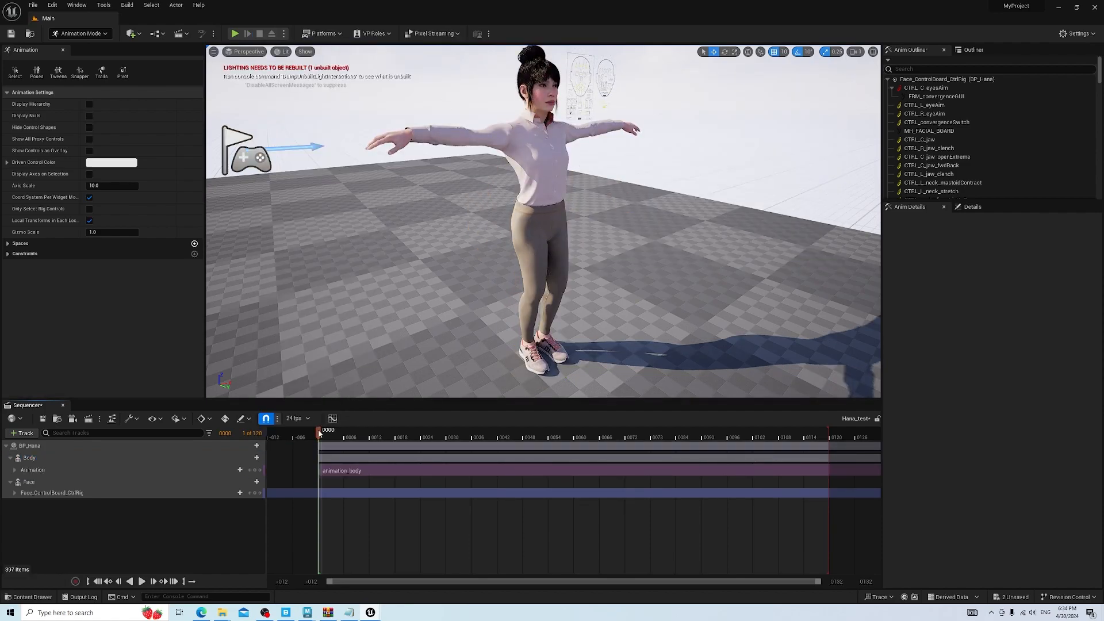
Play and scrub the Hana_test sequence to check the body animation on the character
{"action": "mouse_move", "coordinate": [321, 434]}
{"action": "left_mouse_down"}
{"action": "mouse_move", "coordinate": [349, 434]}
{"action": "mouse_move", "coordinate": [323, 435]}
{"action": "left_mouse_up"}
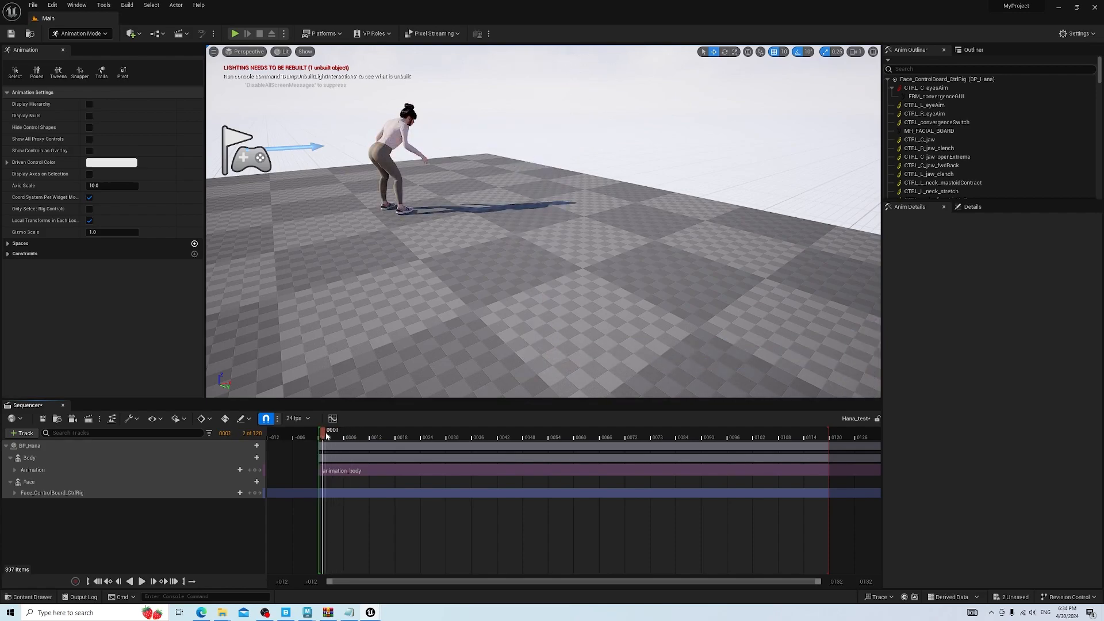
{"action": "key", "text": "space"}
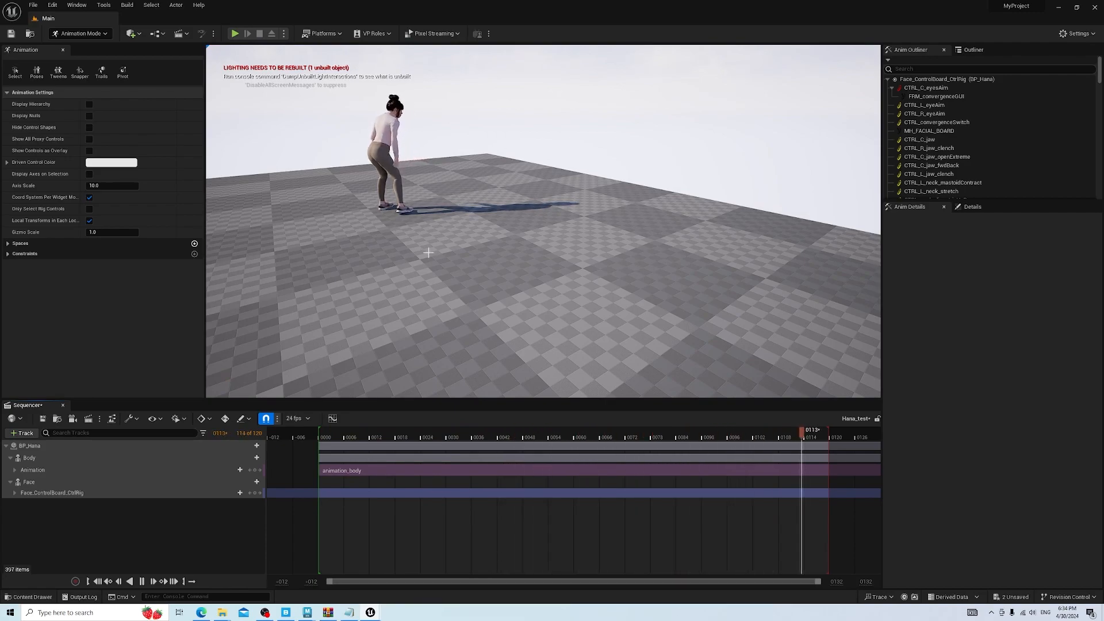
{"action": "left_click_drag", "start_coordinate": [352, 437], "coordinate": [613, 447]}
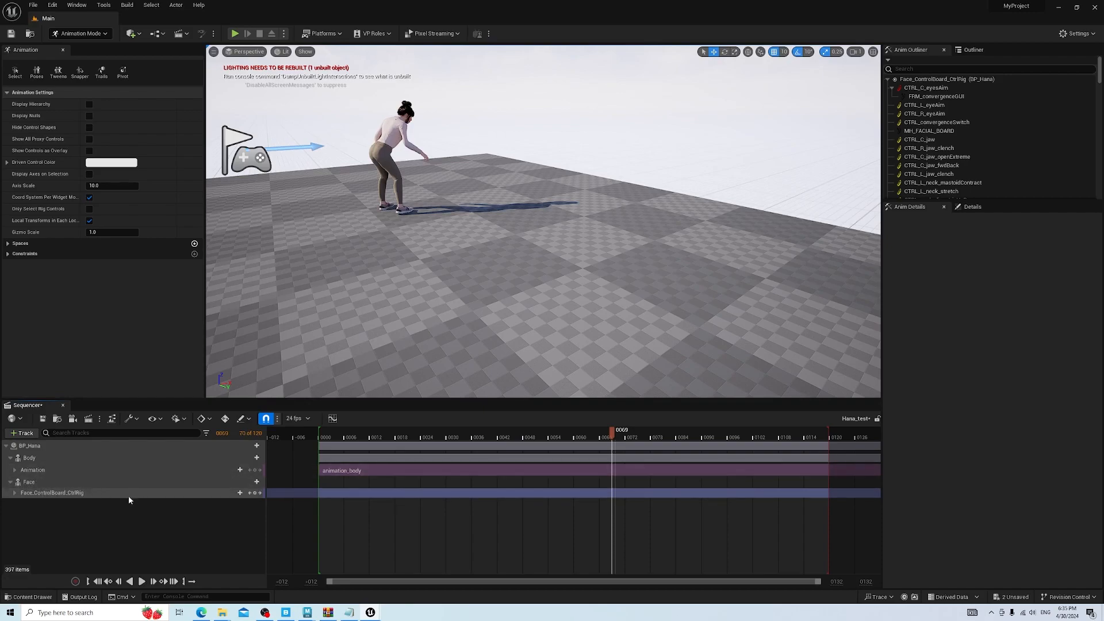
Import animation_face from the Desktop onto the Face_ControlBoard_CtrlRig track with the default options and scrub through the sequence to check it
{"action": "left_click", "coordinate": [86, 495]}
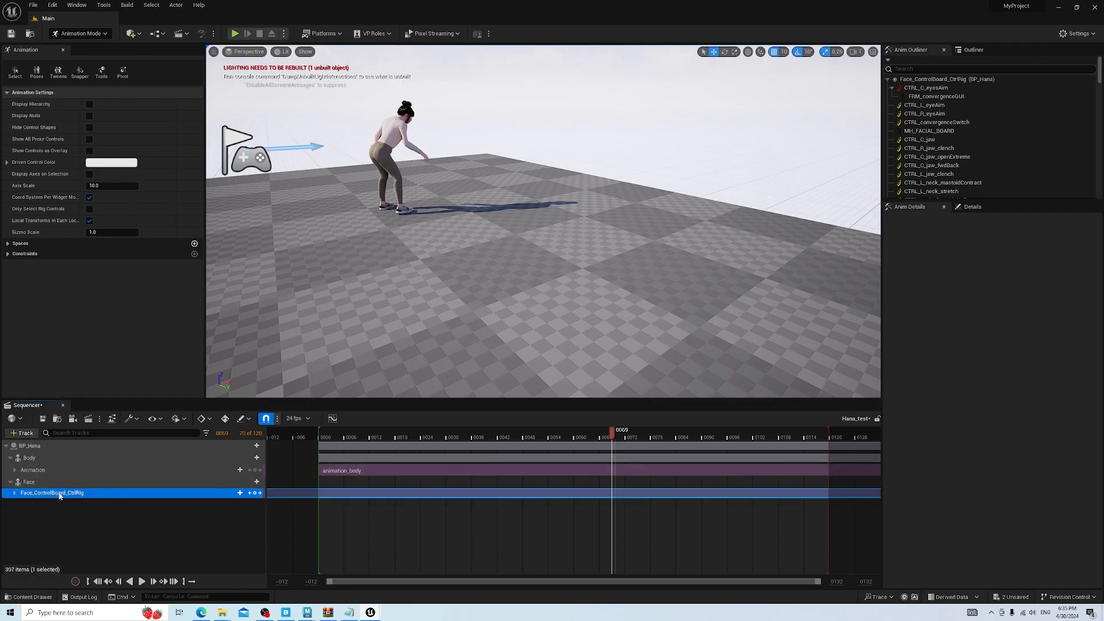
{"action": "right_click", "coordinate": [82, 496]}
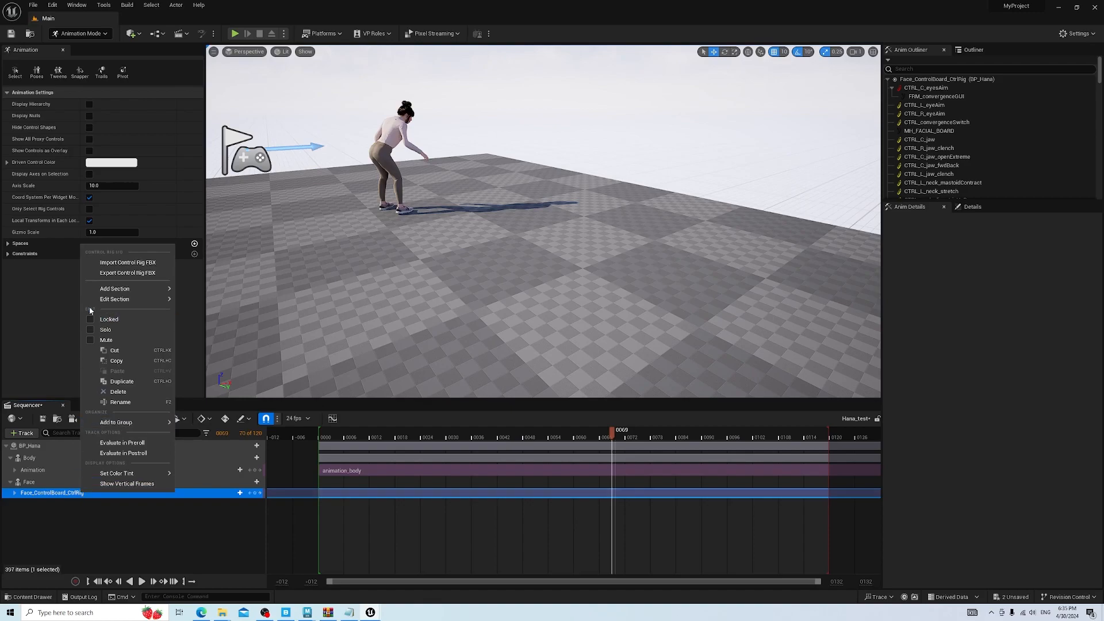
{"action": "left_click", "coordinate": [121, 262]}
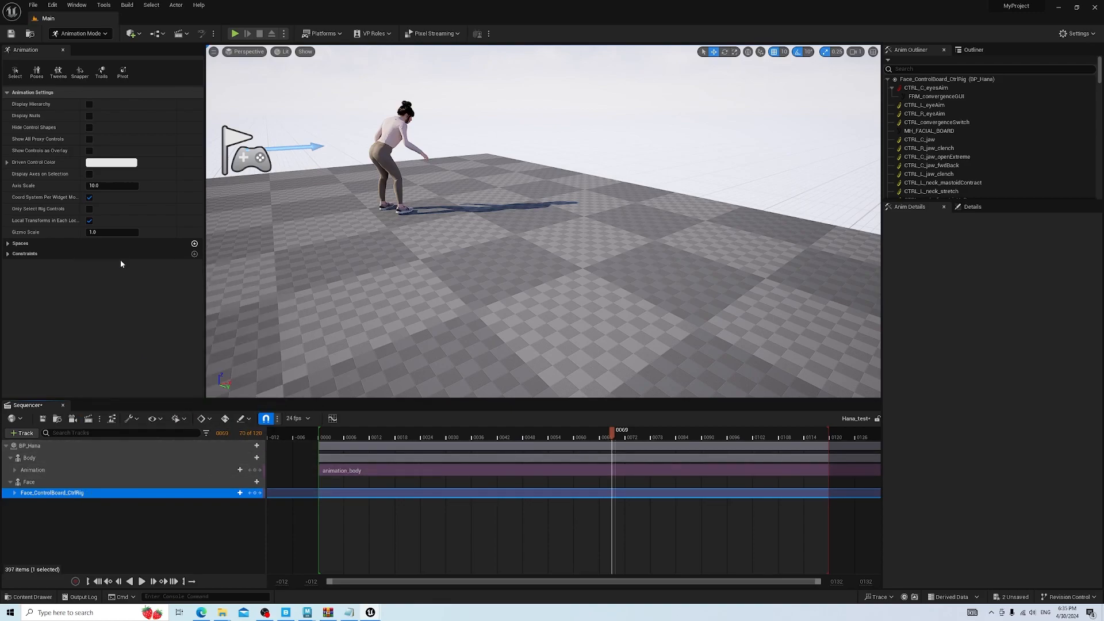
{"action": "left_click", "coordinate": [35, 64]}
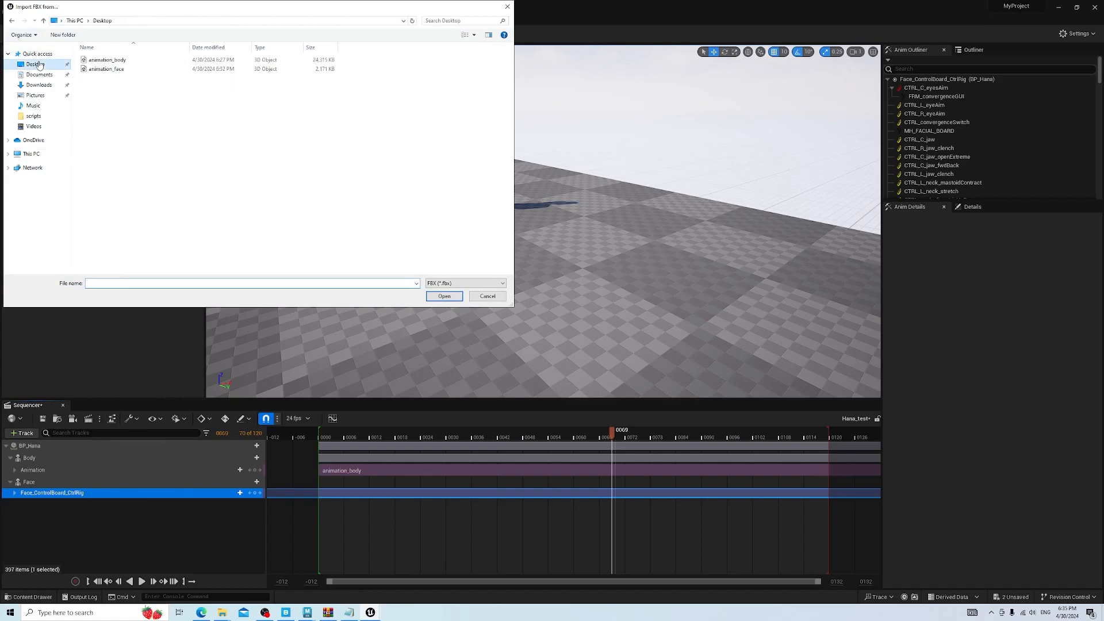
{"action": "left_click", "coordinate": [107, 69]}
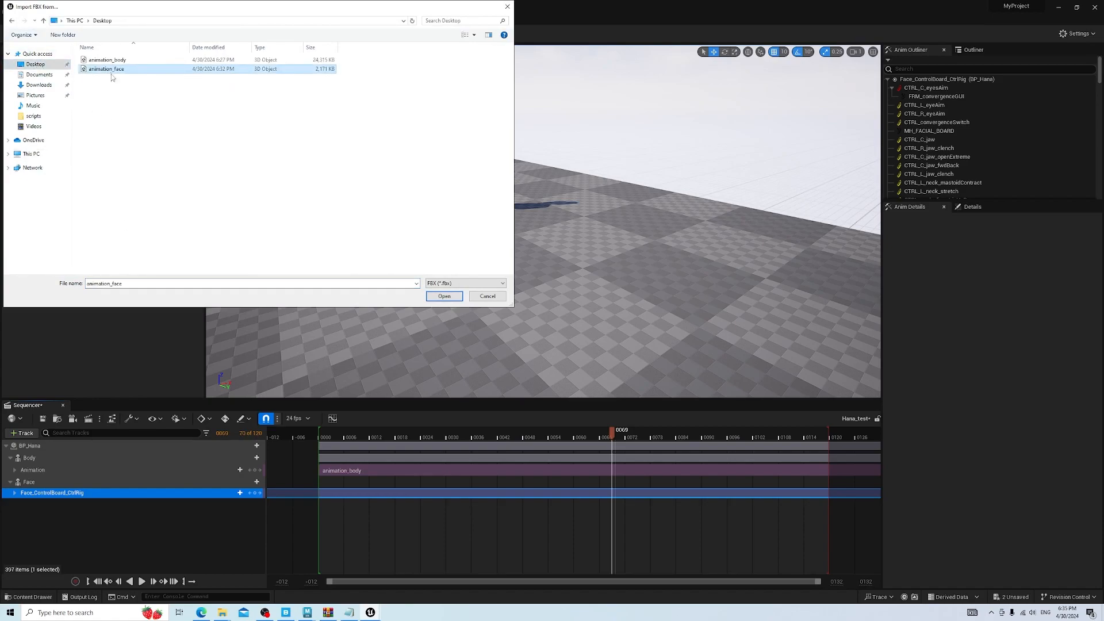
{"action": "left_click", "coordinate": [443, 296]}
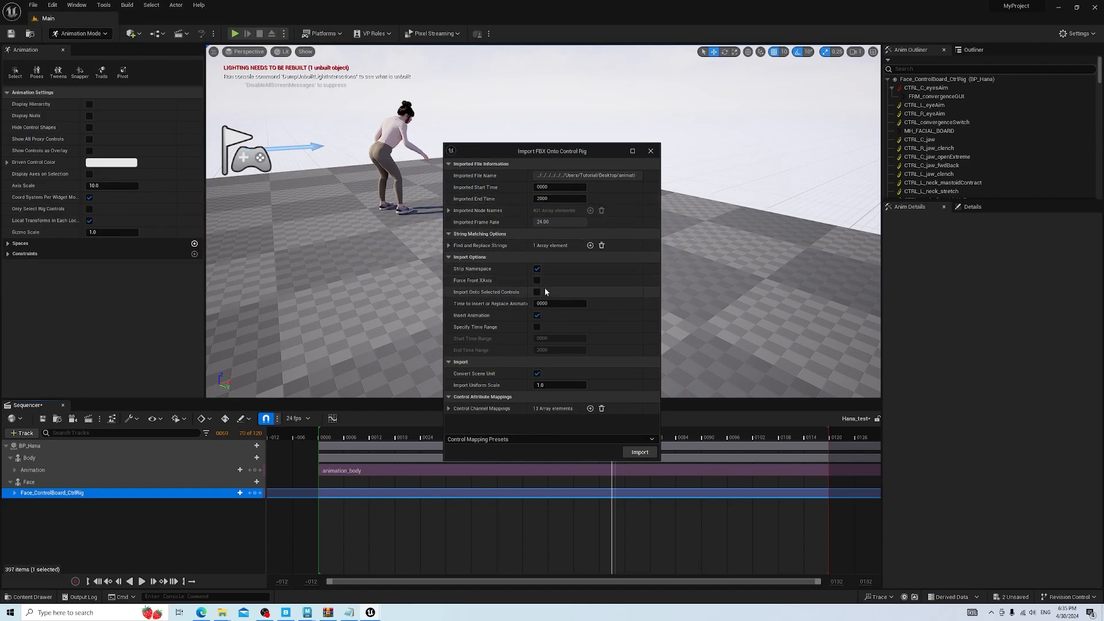
{"action": "left_click", "coordinate": [639, 452]}
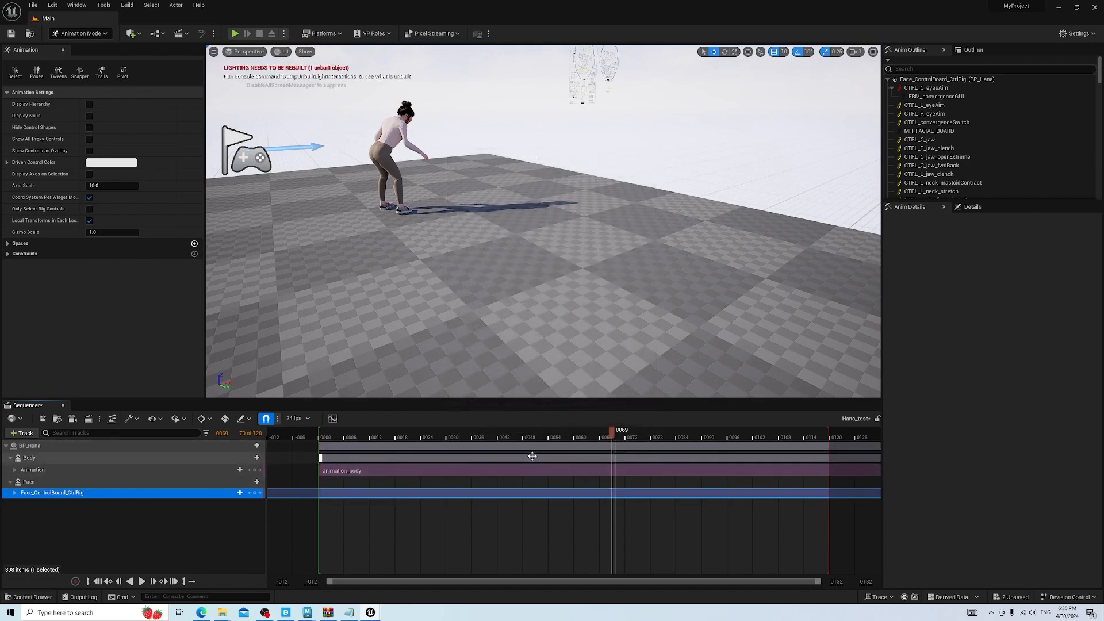
{"action": "left_click_drag", "start_coordinate": [612, 437], "coordinate": [721, 435]}
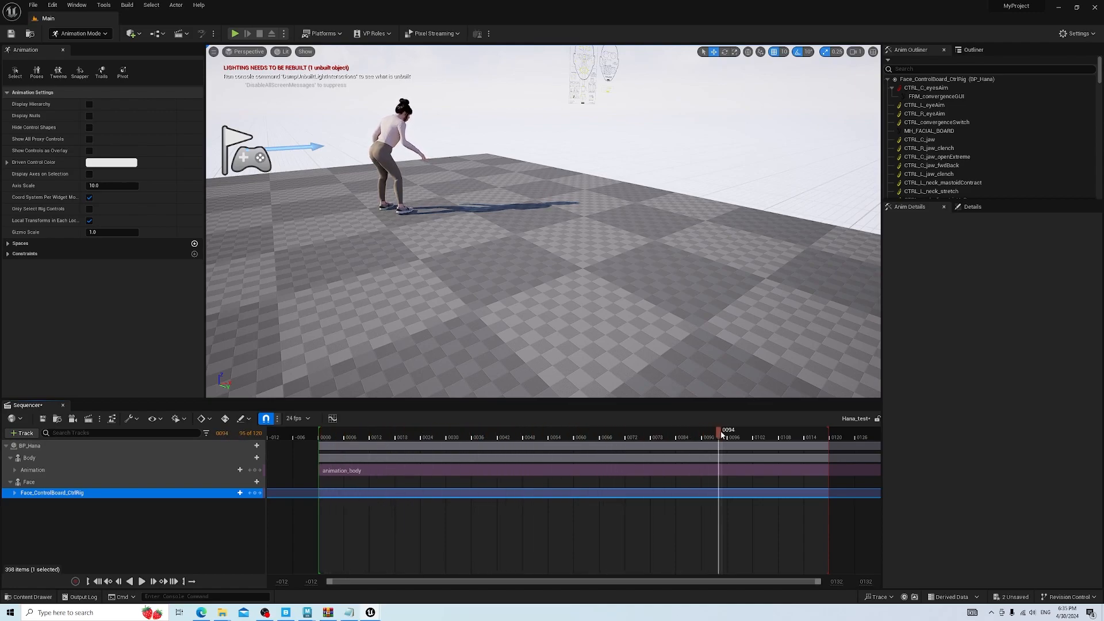